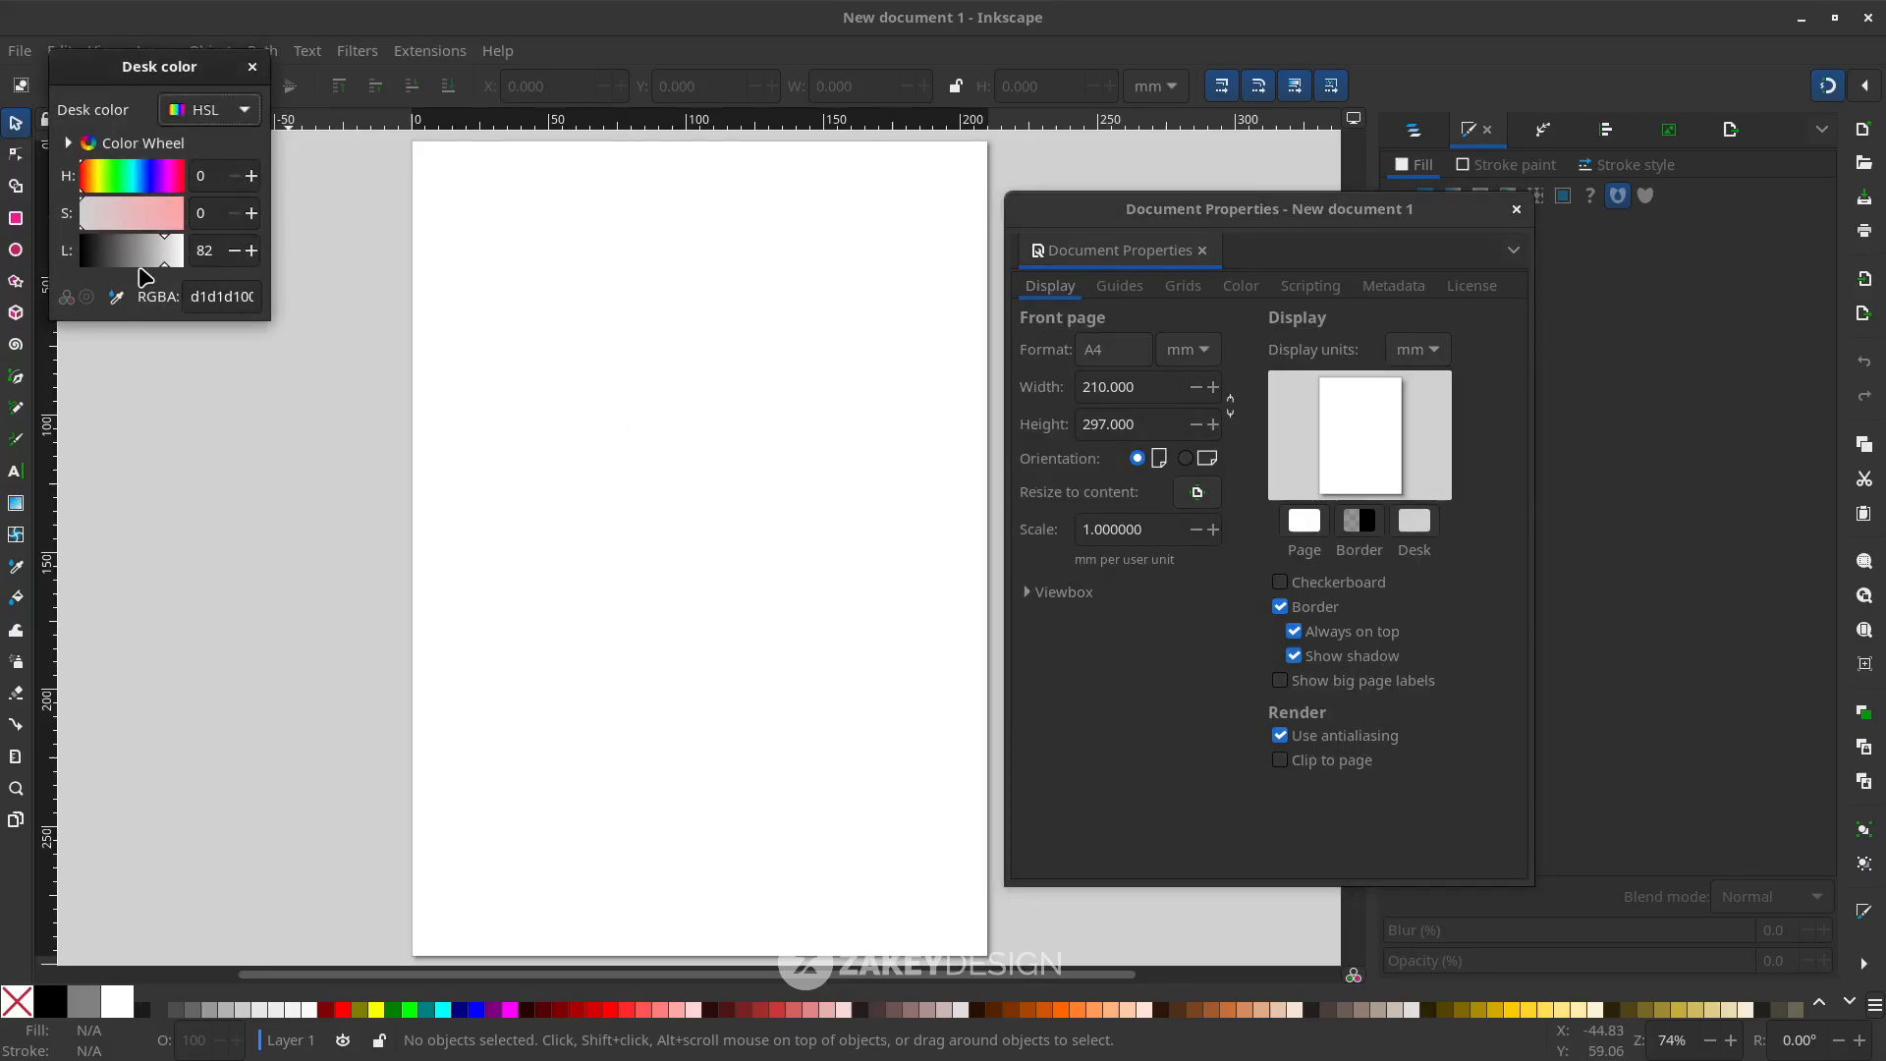
Set the desk colour to white with lightness 100 and hide the page border in the document properties
drag(157, 259, 202, 257)
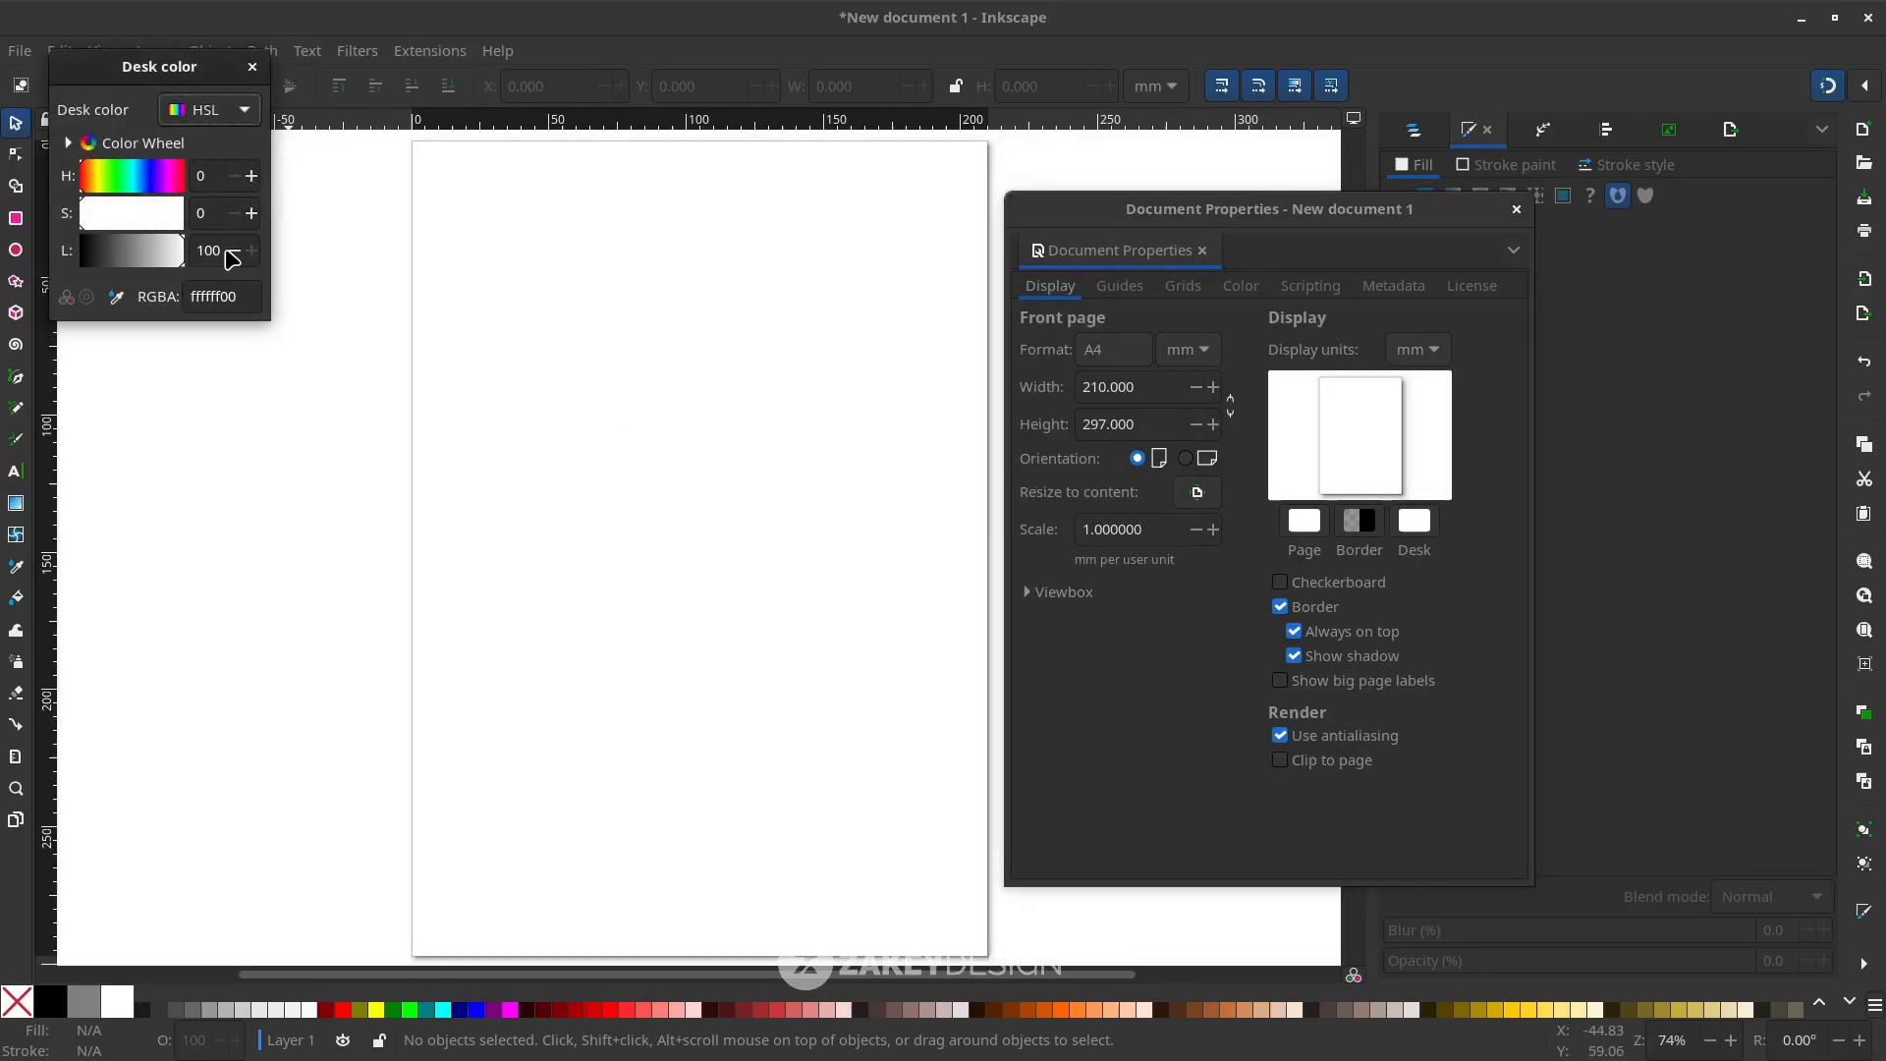
click(247, 60)
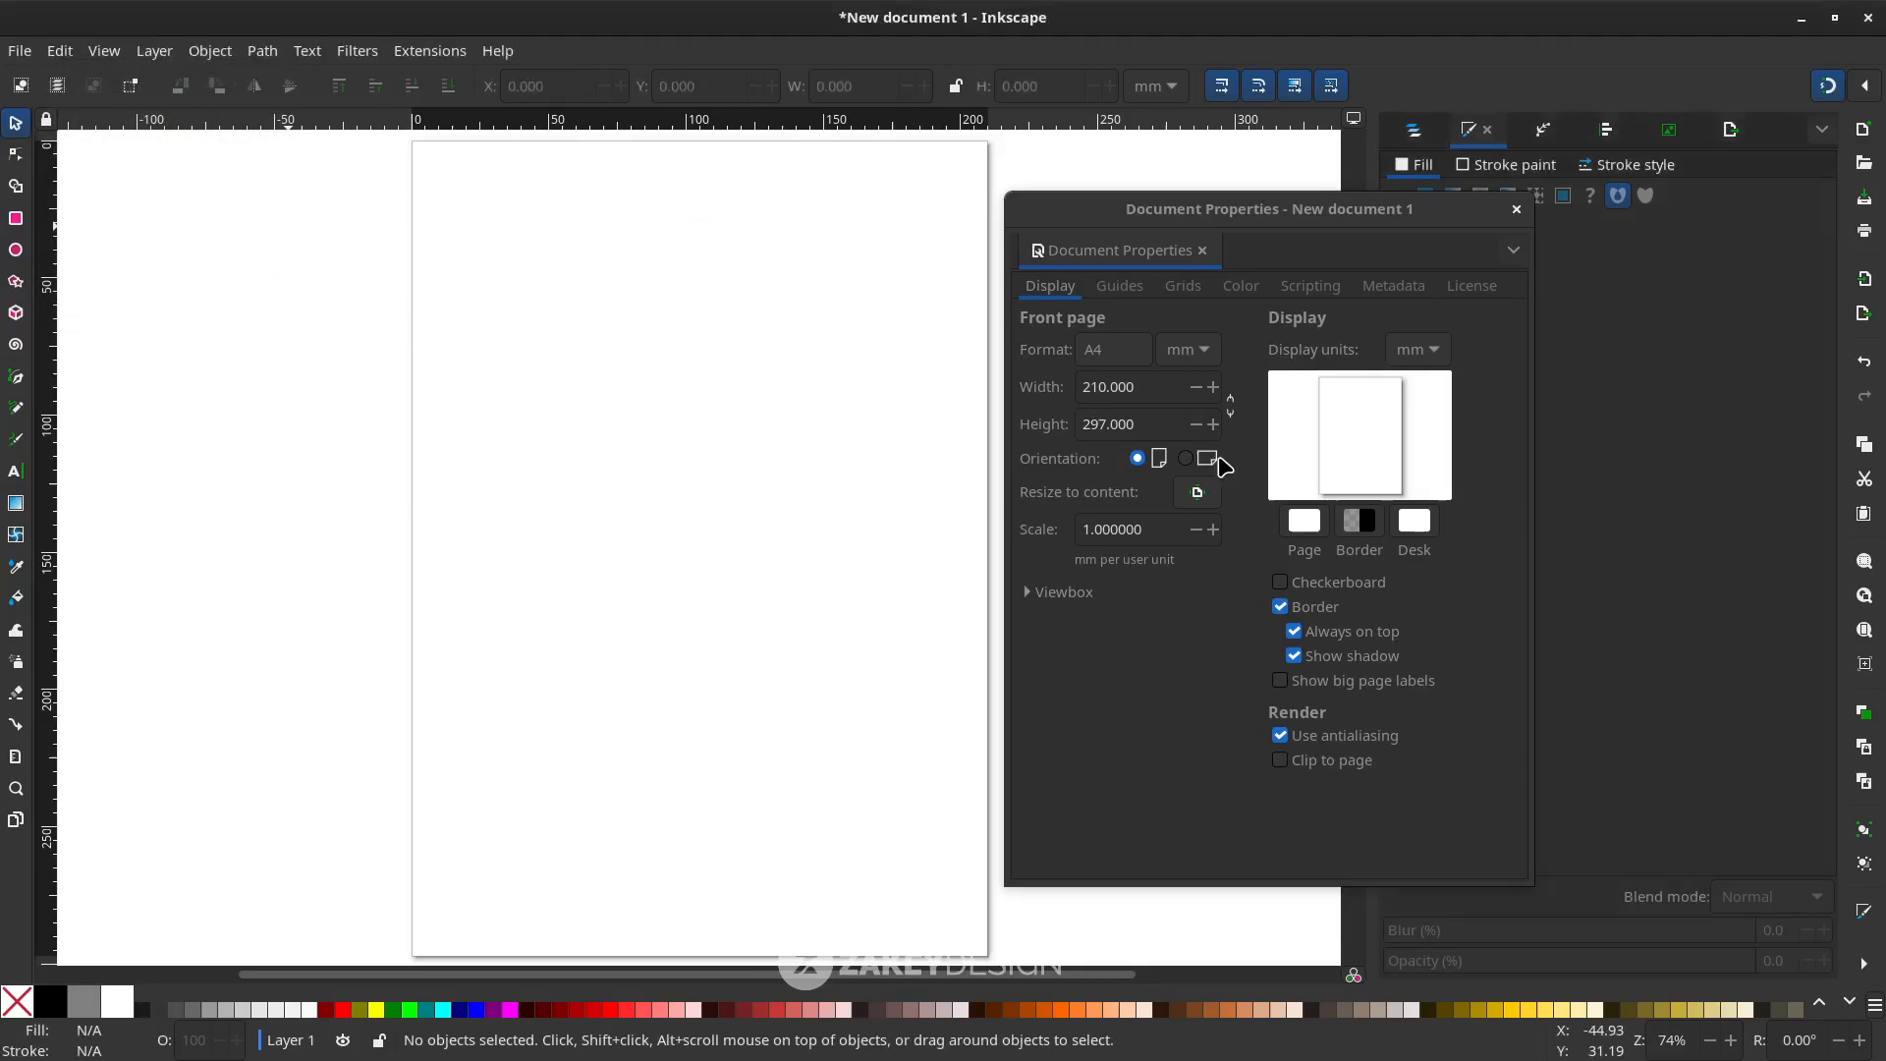
click(1312, 610)
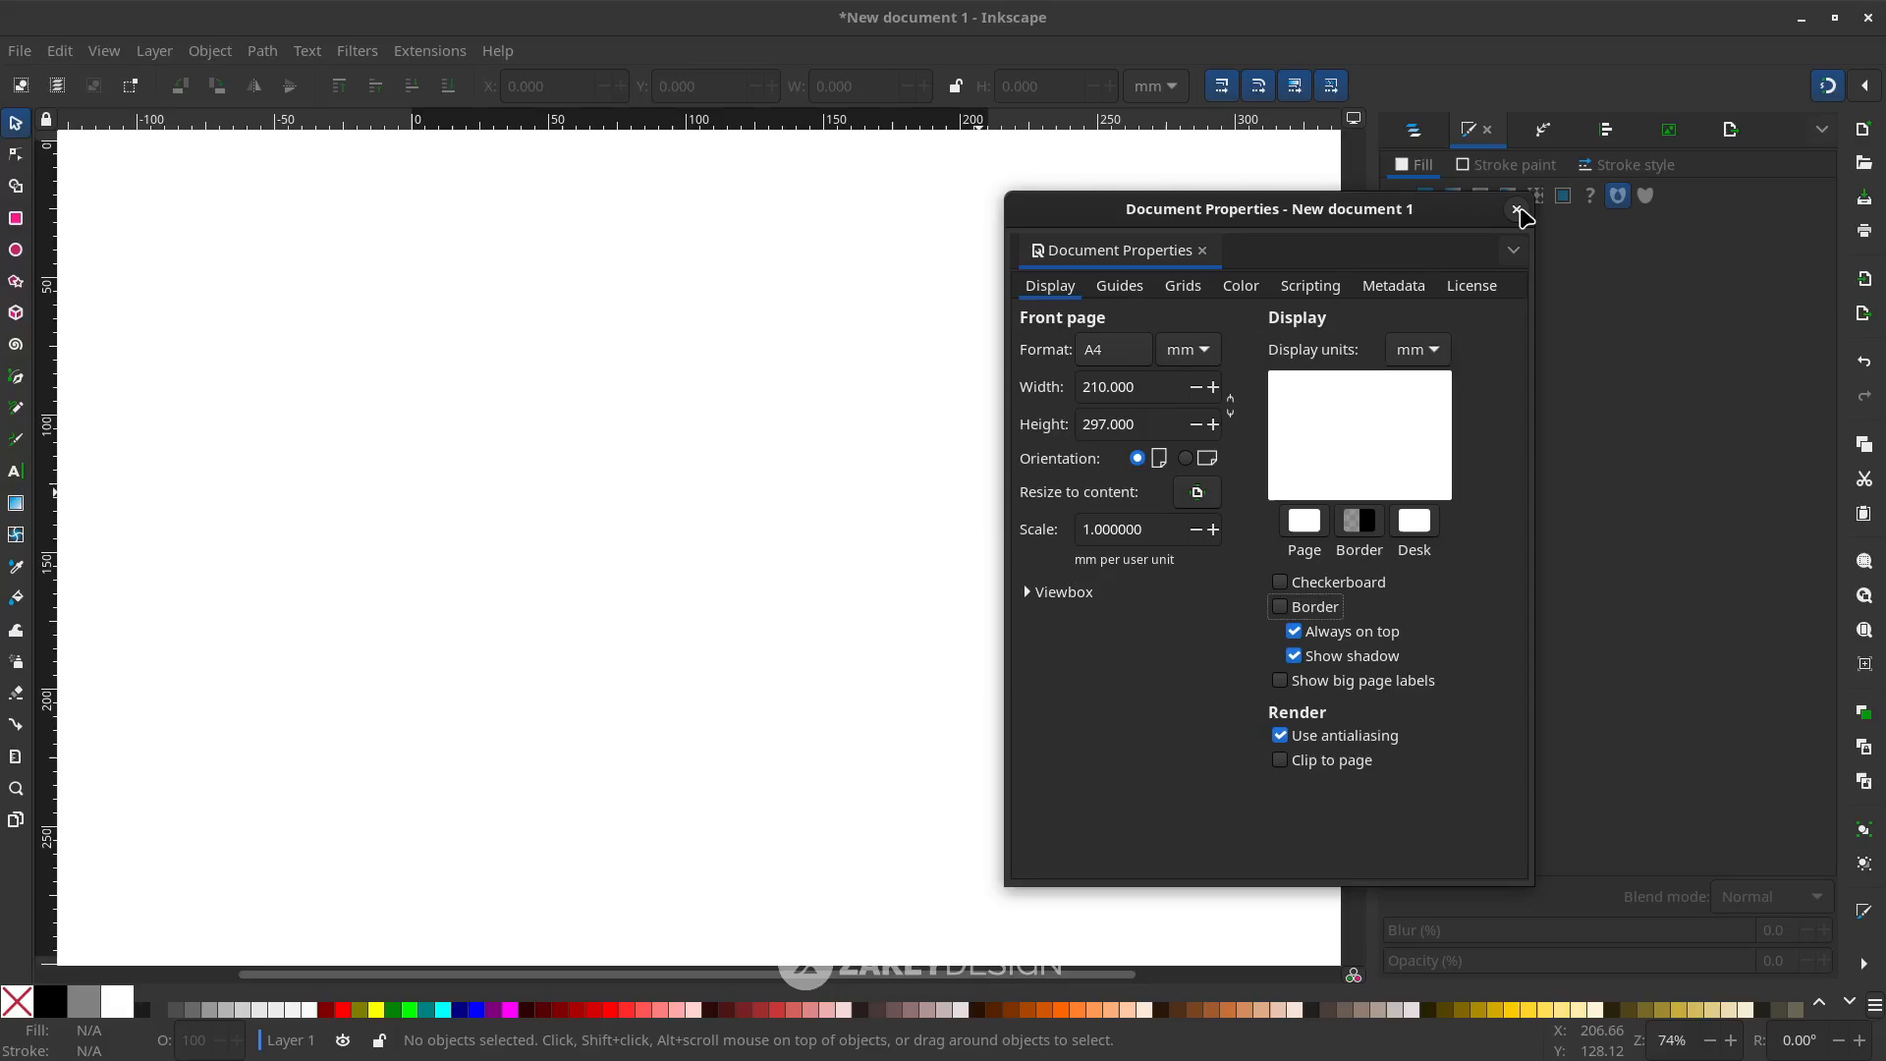
click(1519, 210)
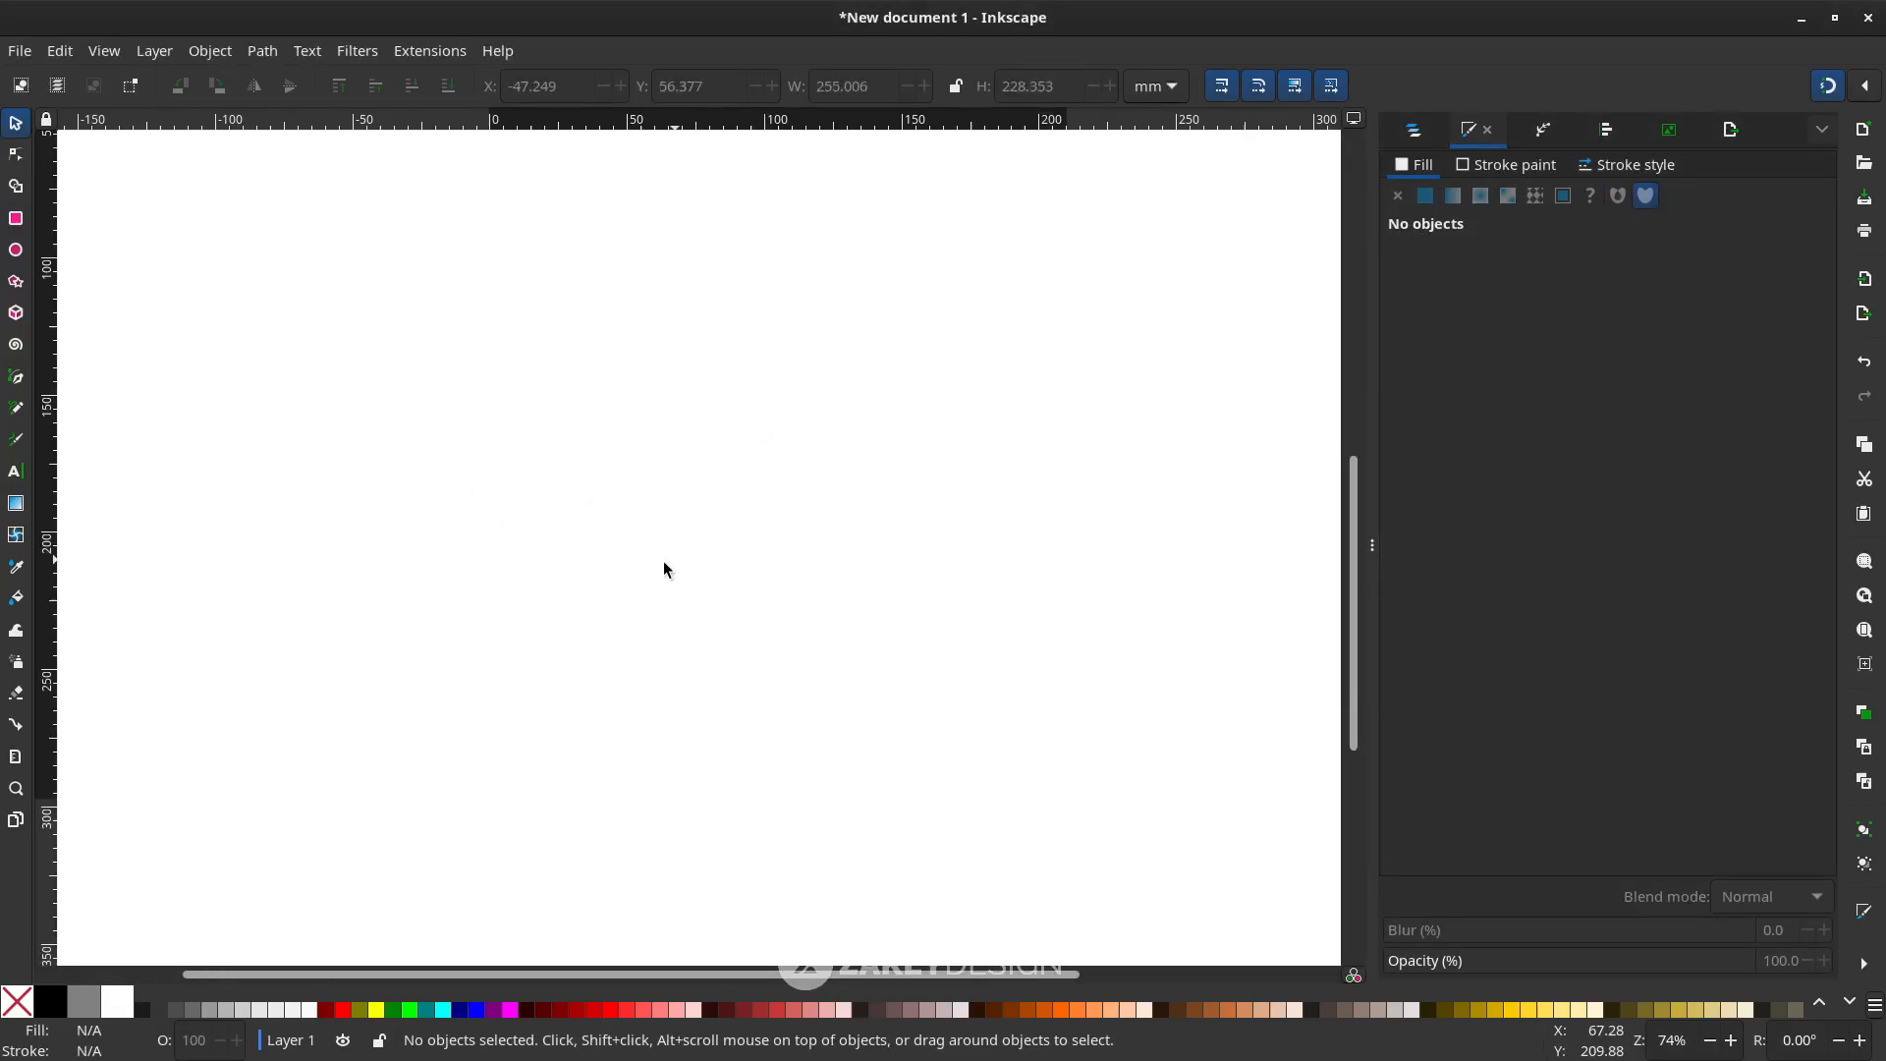
Start a large wavy outline with the Pen tool, curving up the left side of the canvas and over the first hump
click(16, 377)
scroll(541, 588, left, 3)
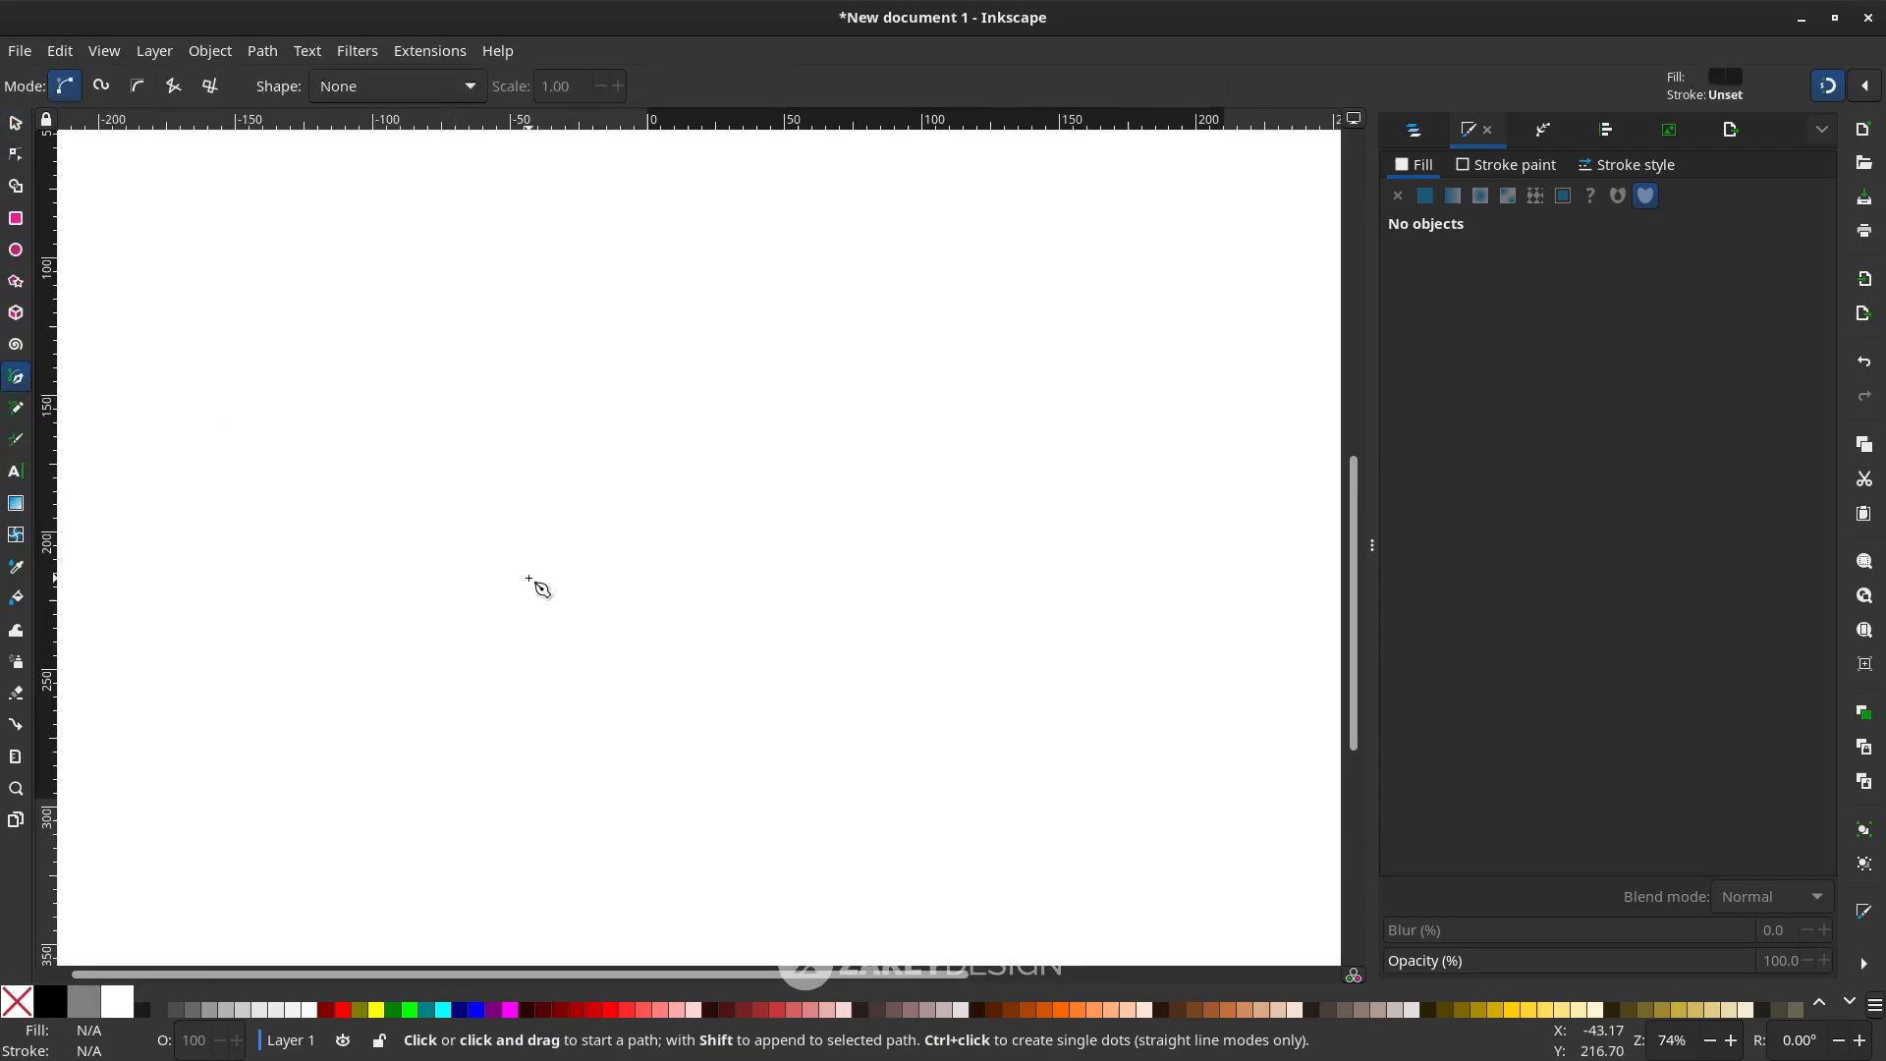
click(471, 543)
drag(448, 438, 514, 391)
drag(540, 296, 652, 291)
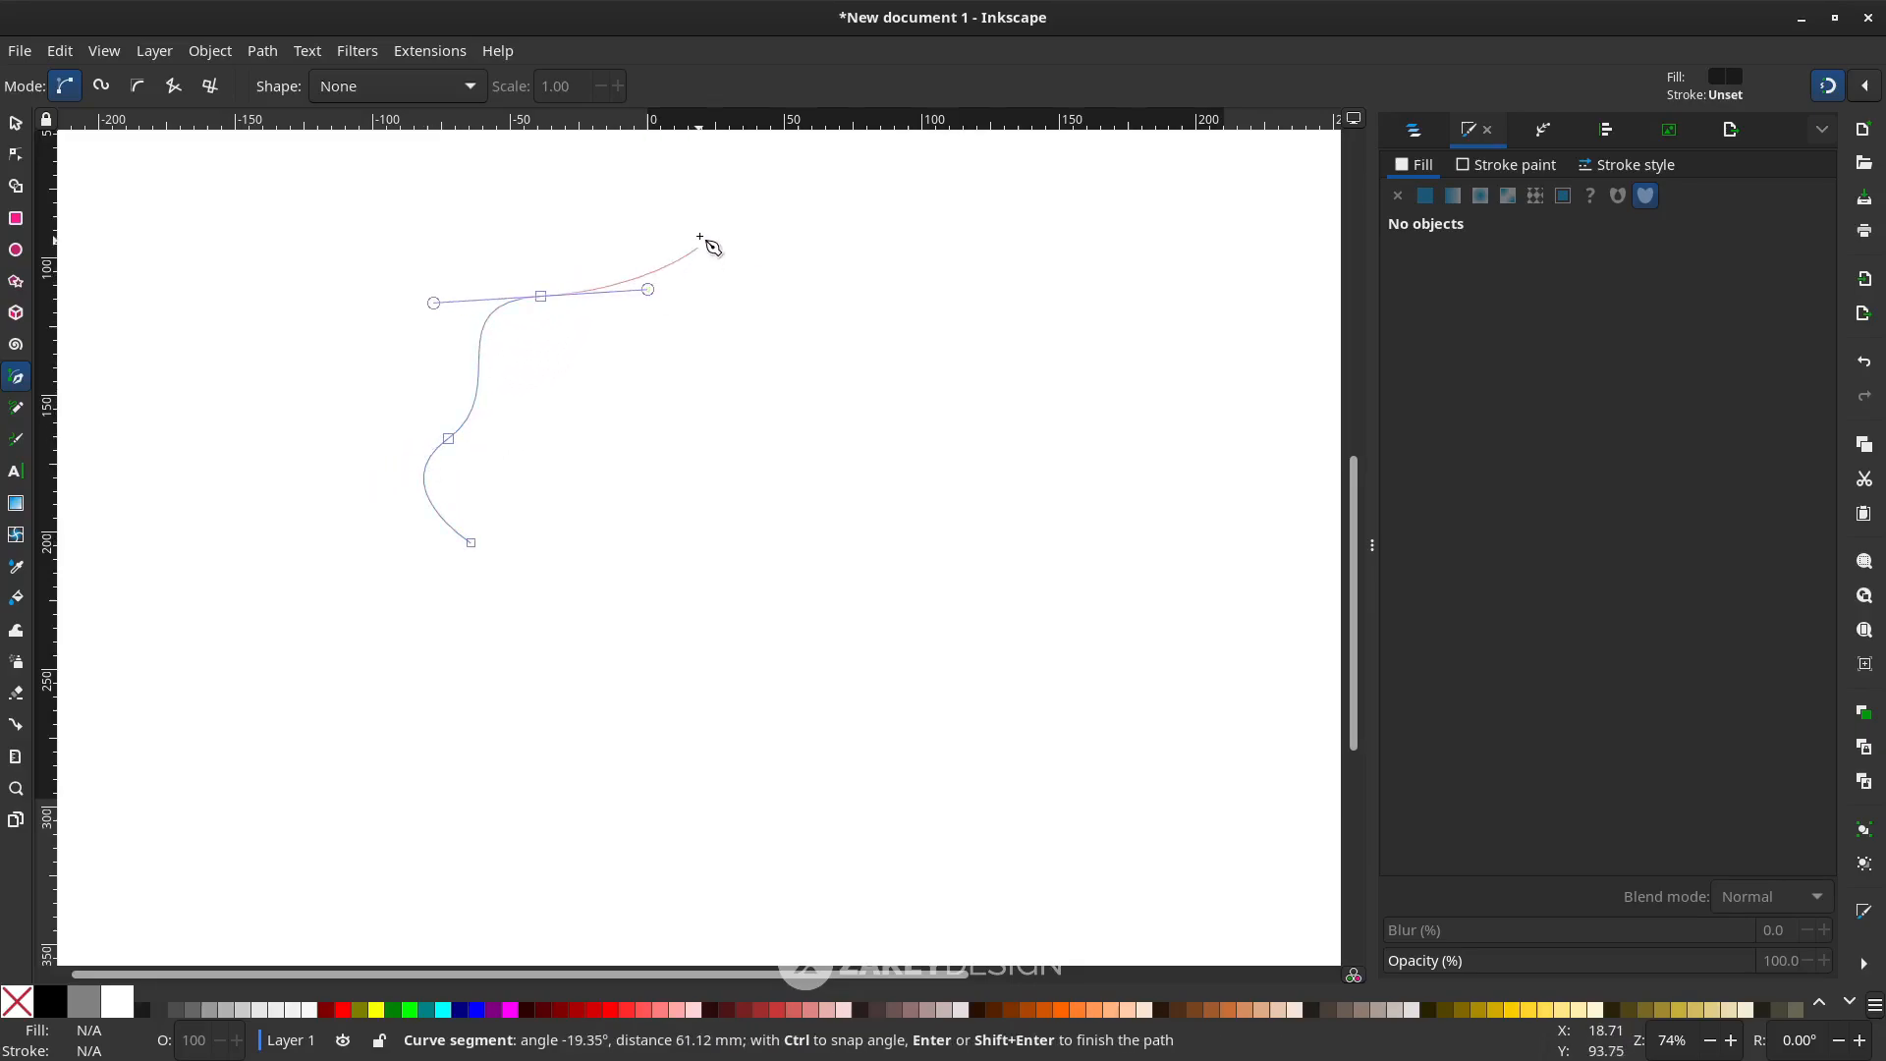
drag(712, 196, 768, 124)
scroll(802, 439, left, 2)
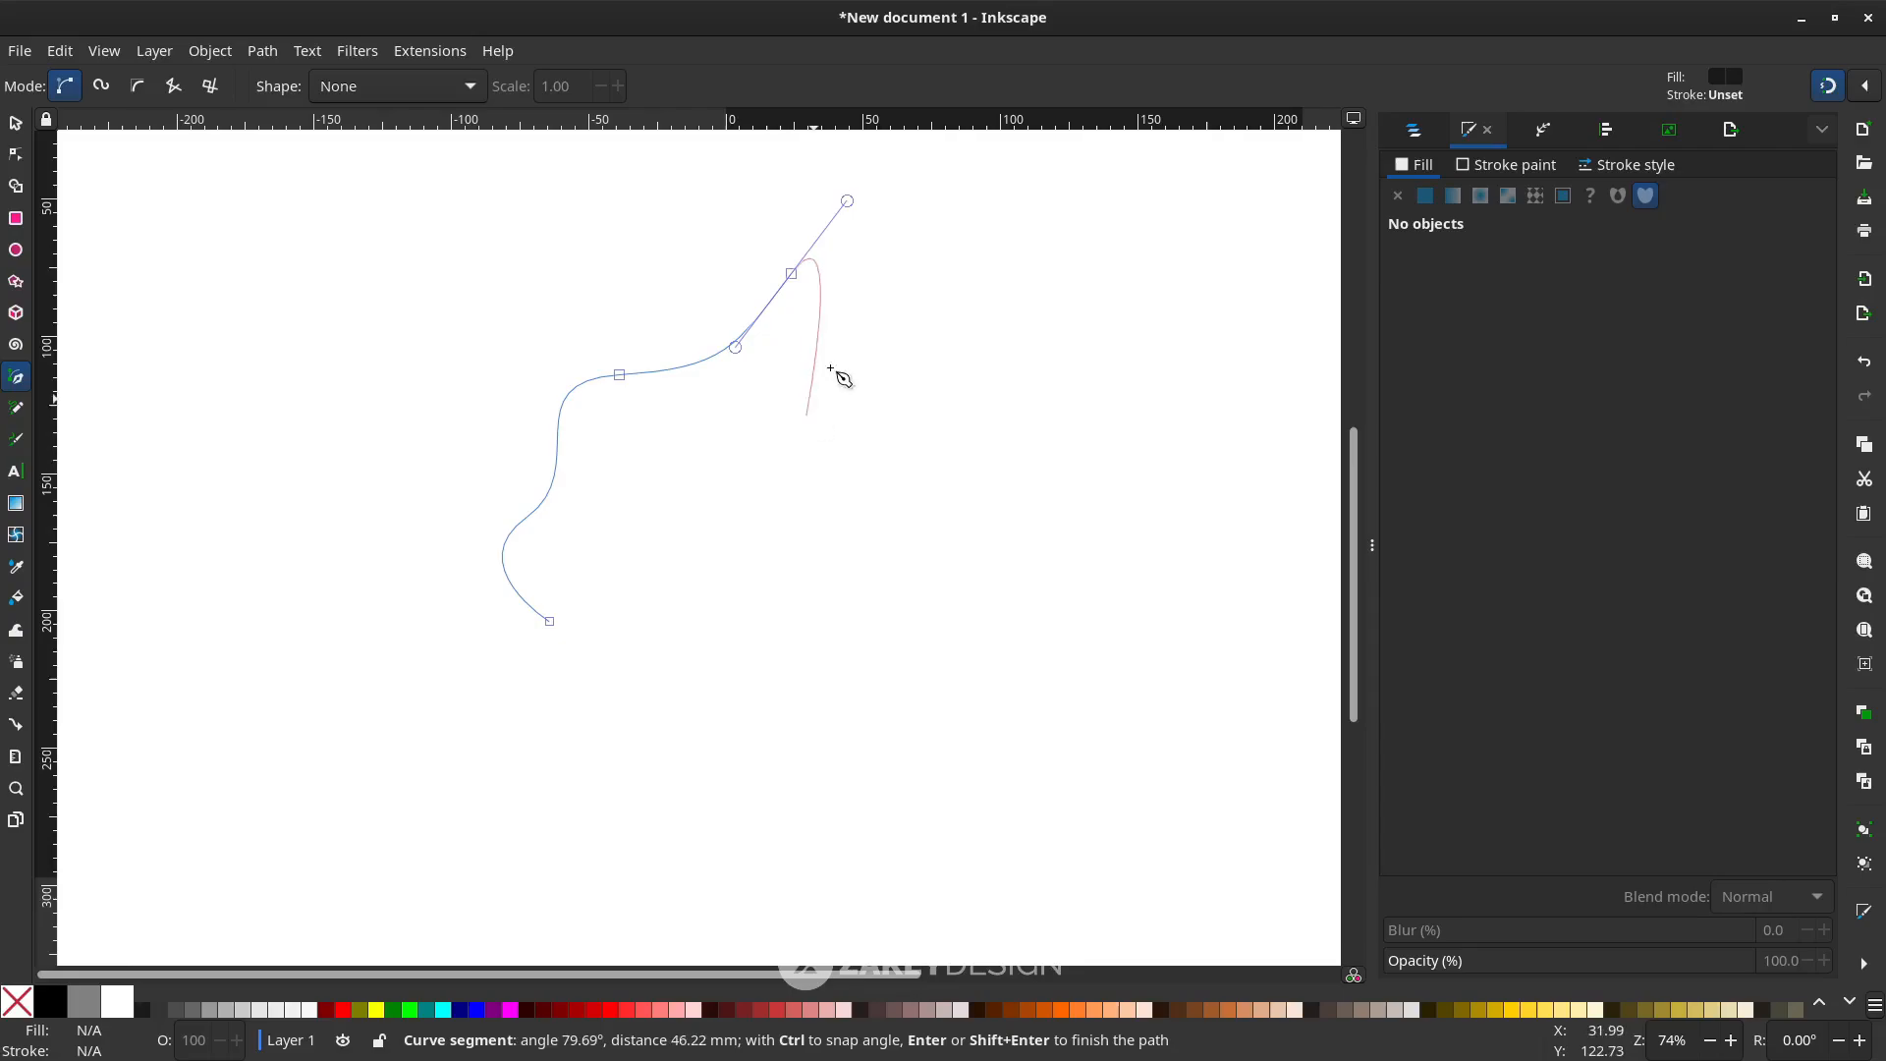
scroll(843, 370, right, 4)
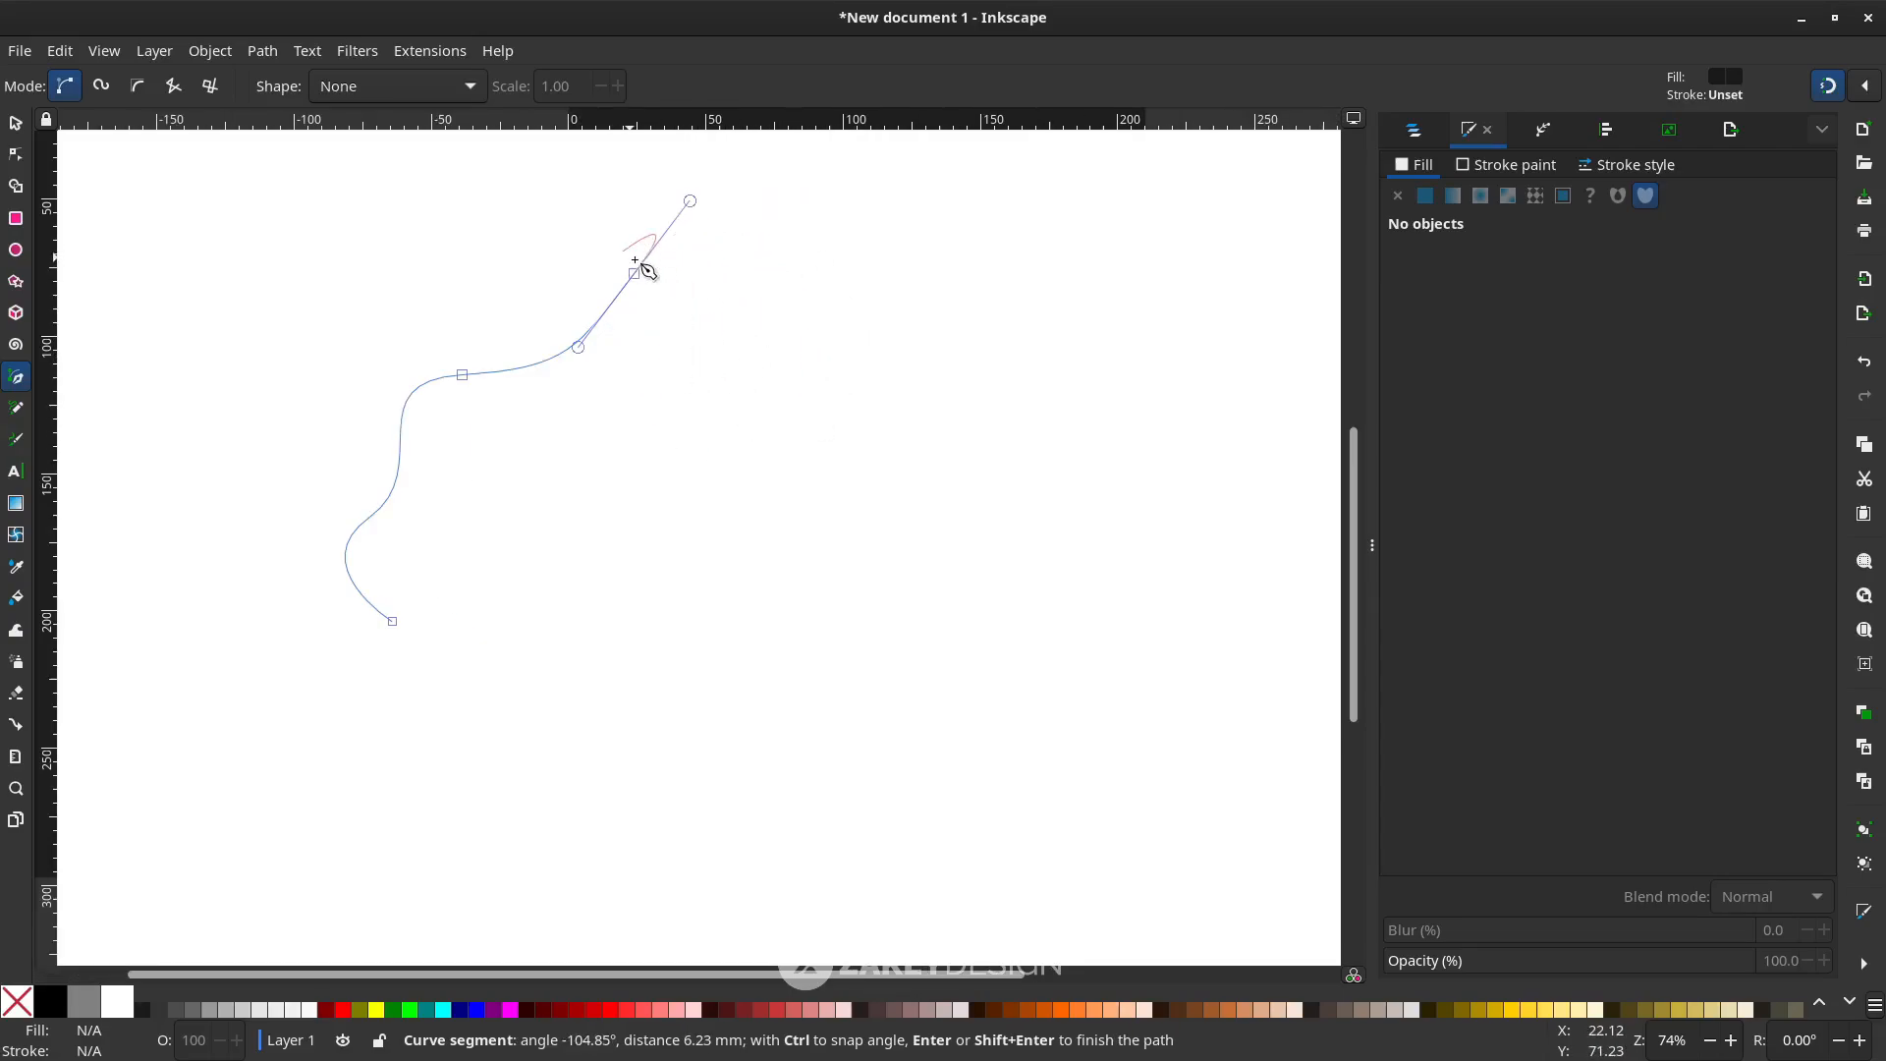
scroll(678, 314, up, 2)
drag(757, 393, 788, 389)
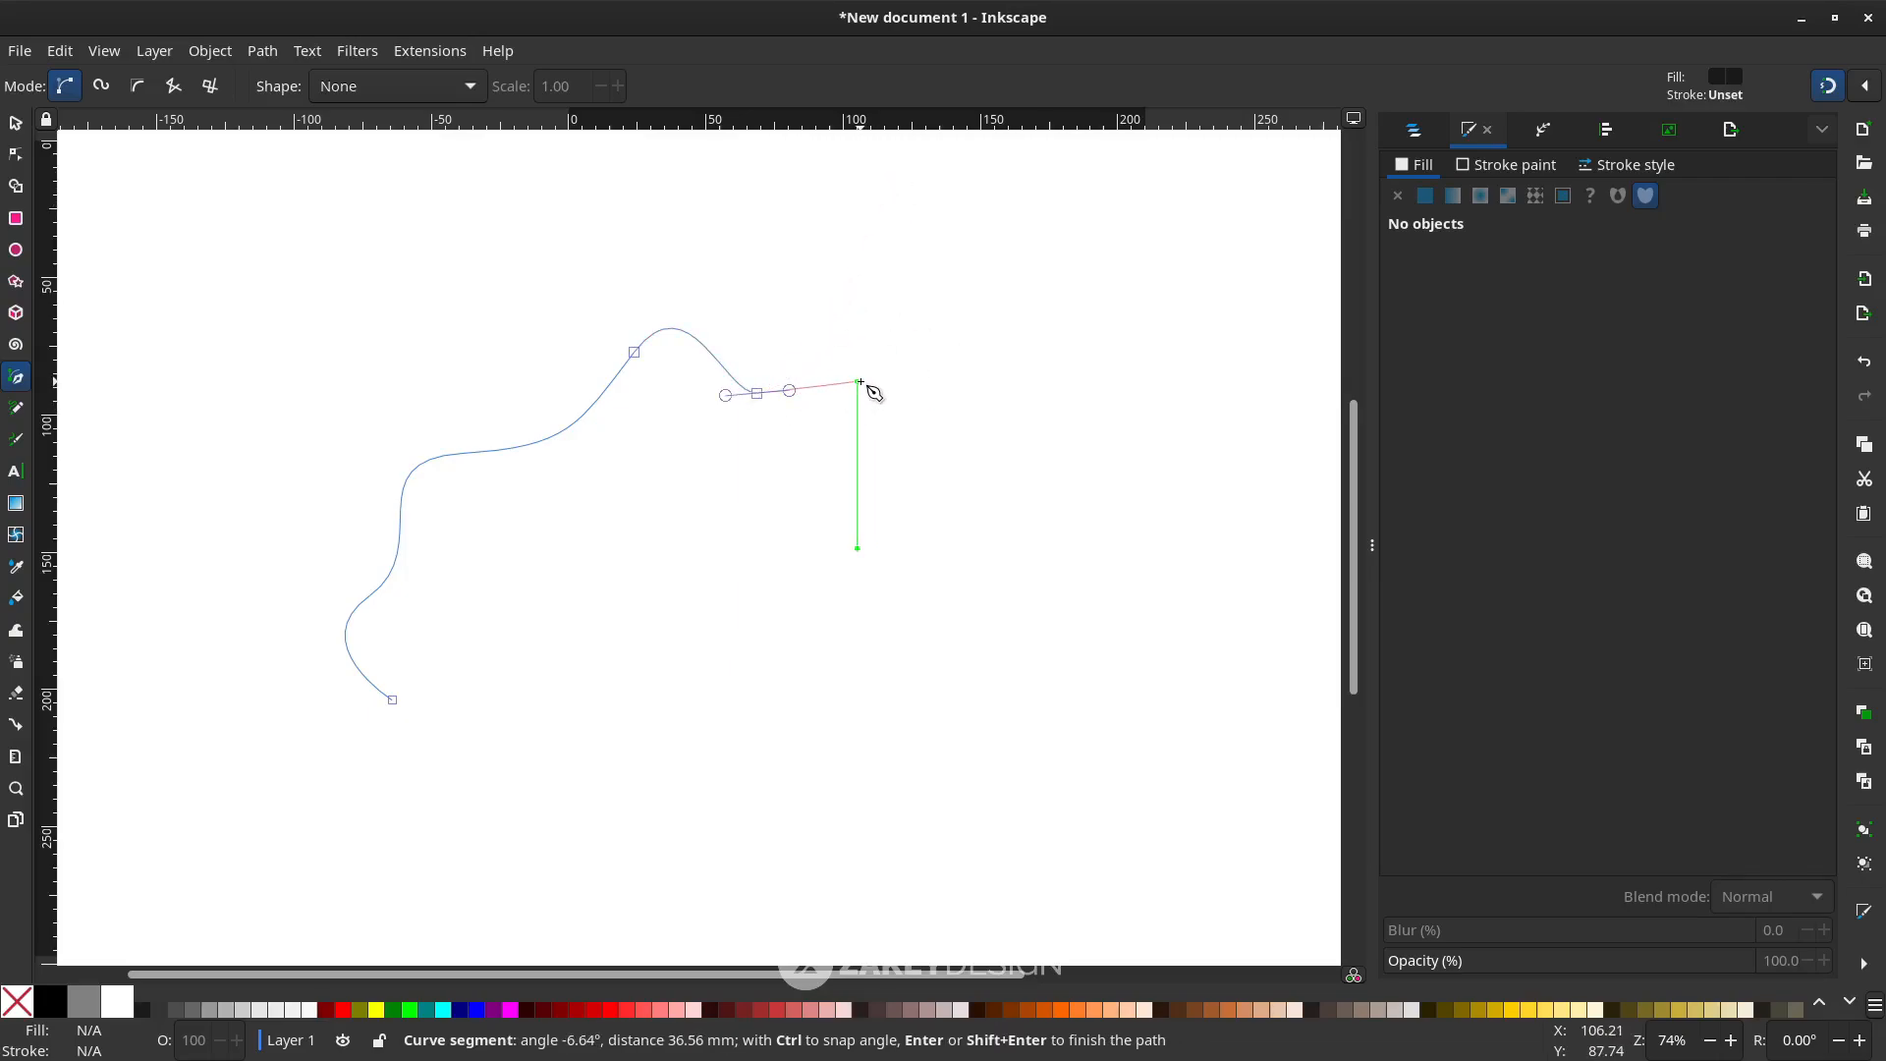
Turn off snapping and continue the wavy outline over the tall top hump and down the right side
click(1825, 89)
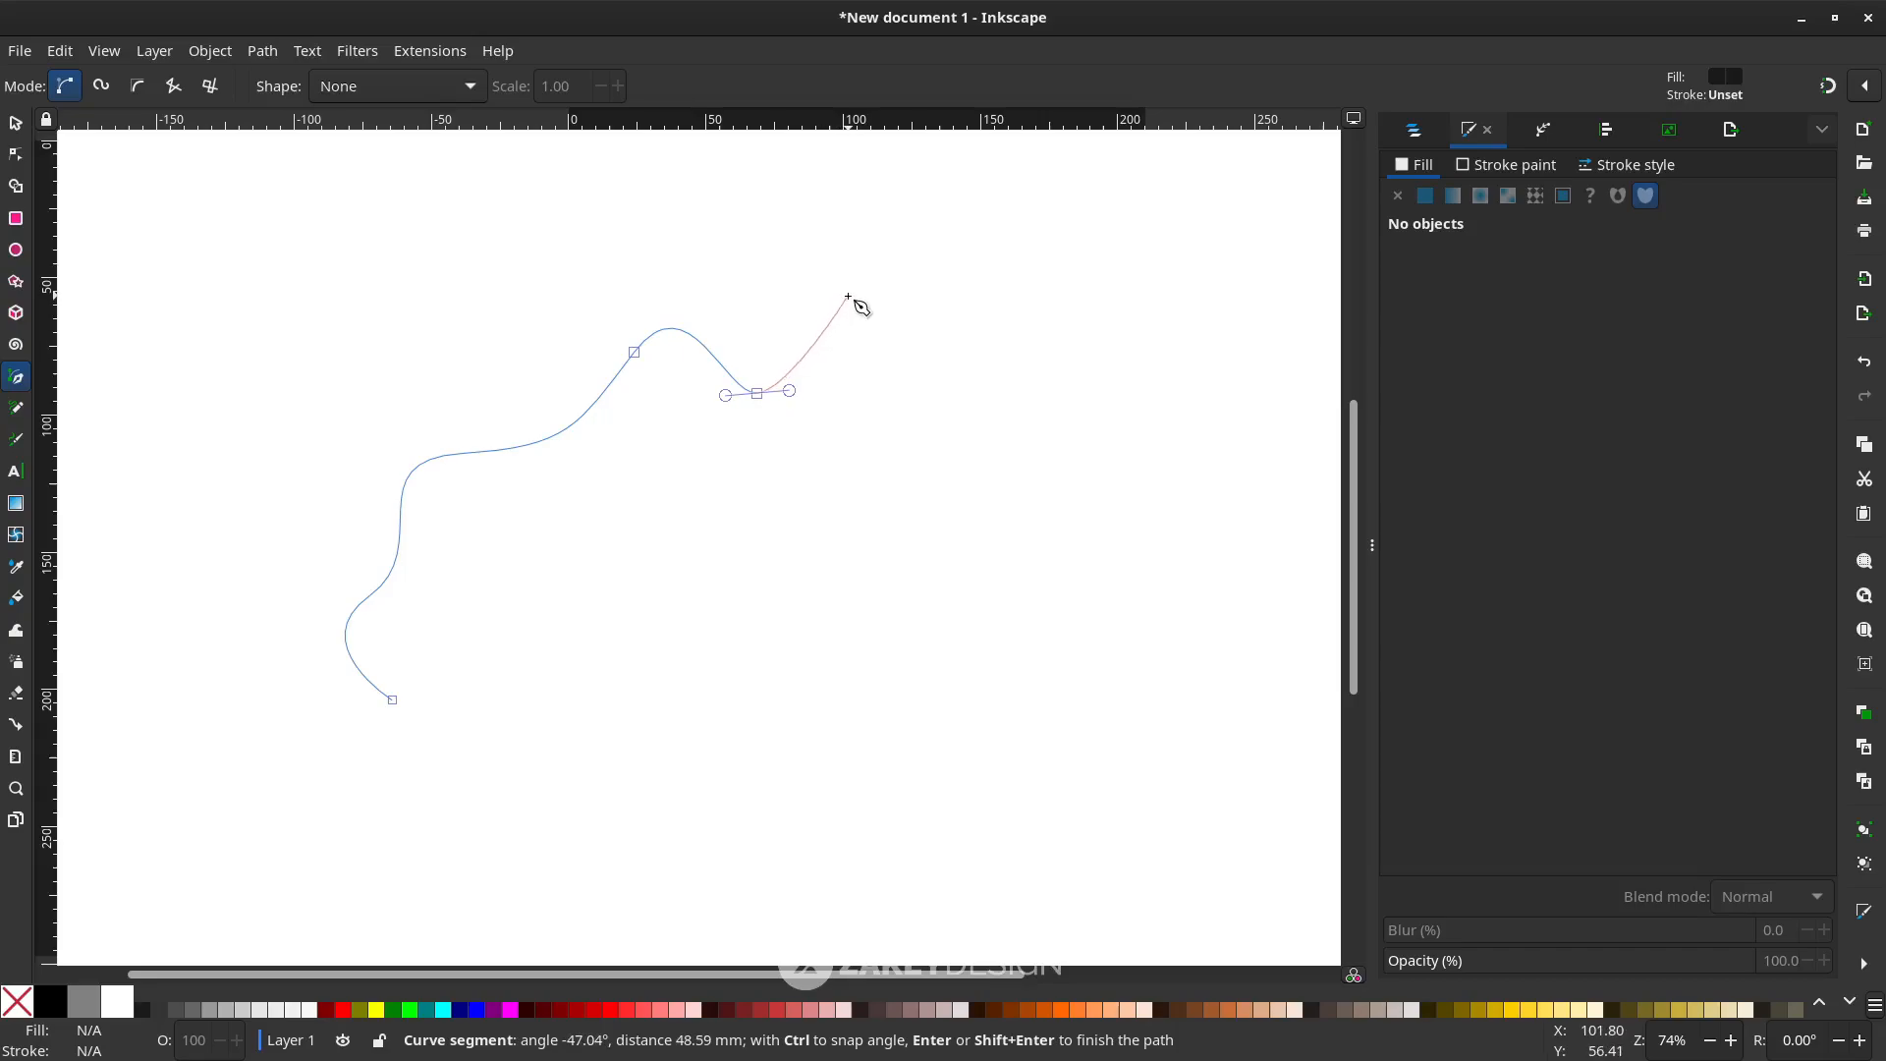
scroll(786, 280, right, 4)
scroll(654, 332, left, 2)
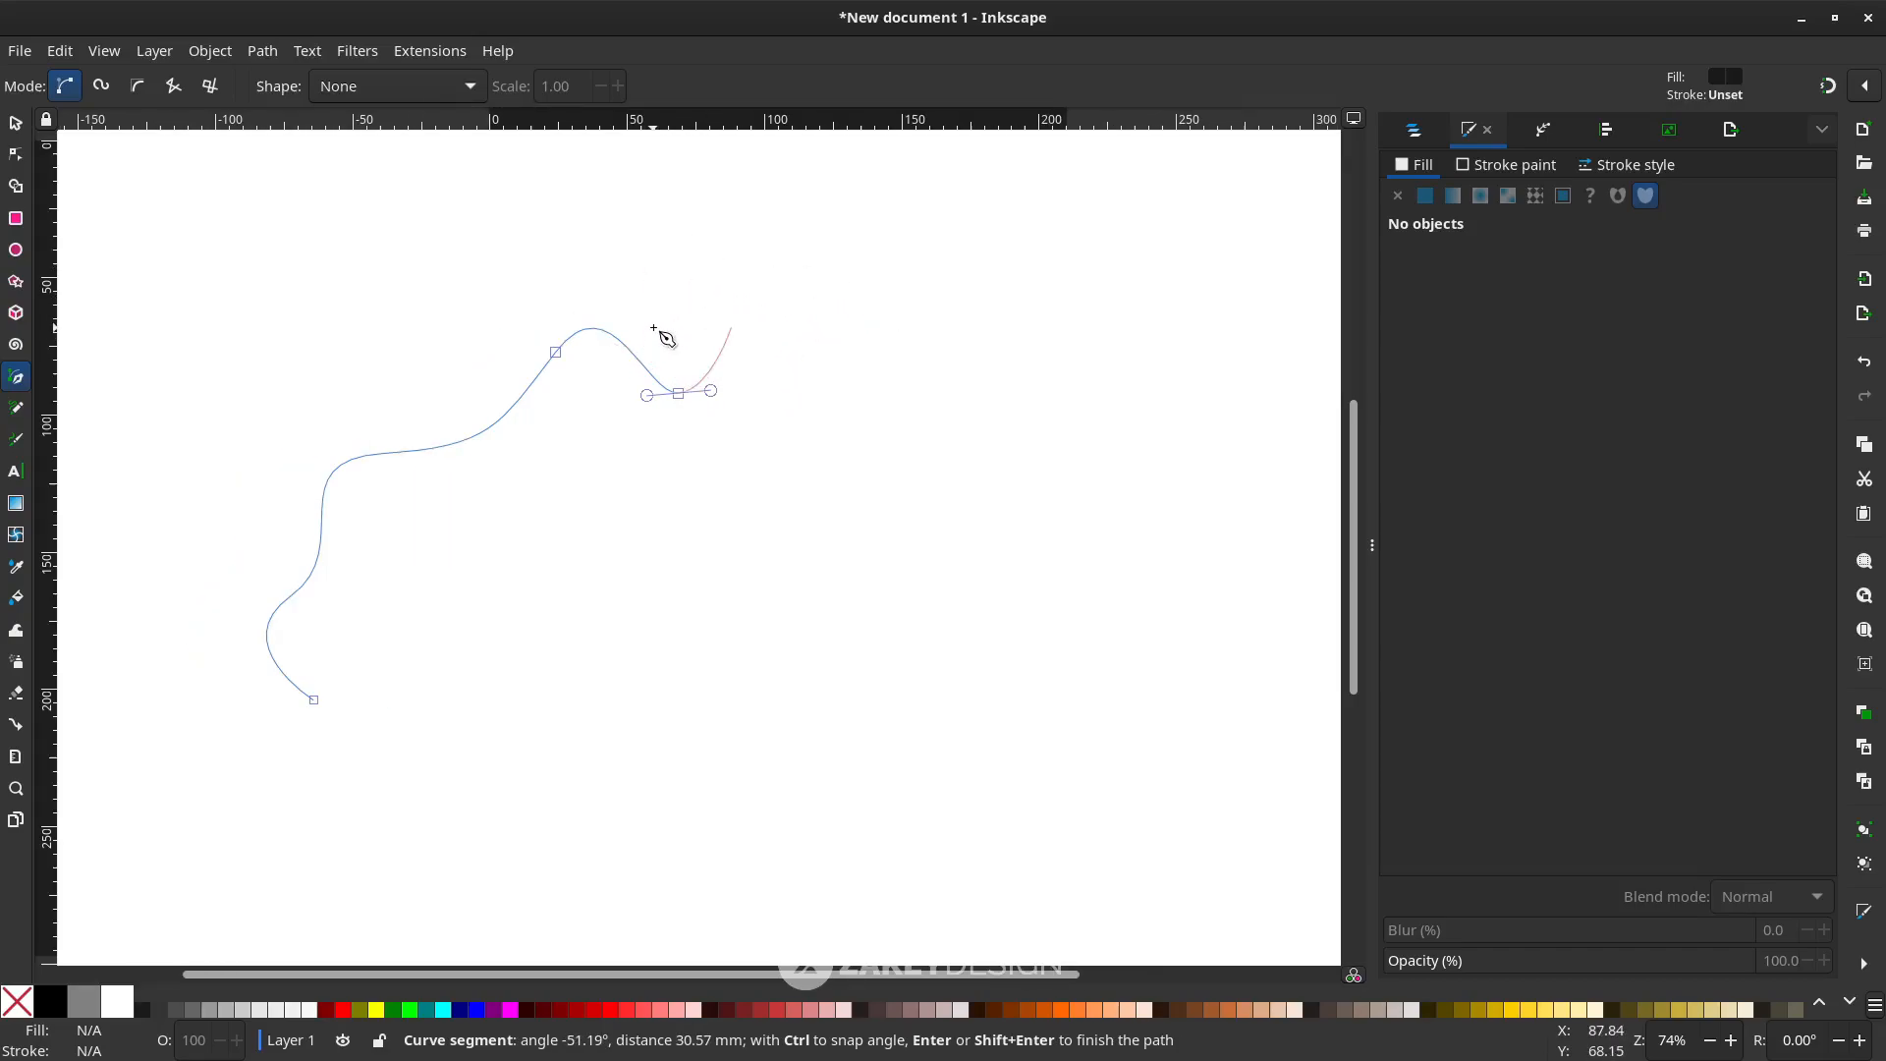
drag(809, 274, 896, 302)
drag(931, 414, 1044, 391)
scroll(1091, 398, down, 2)
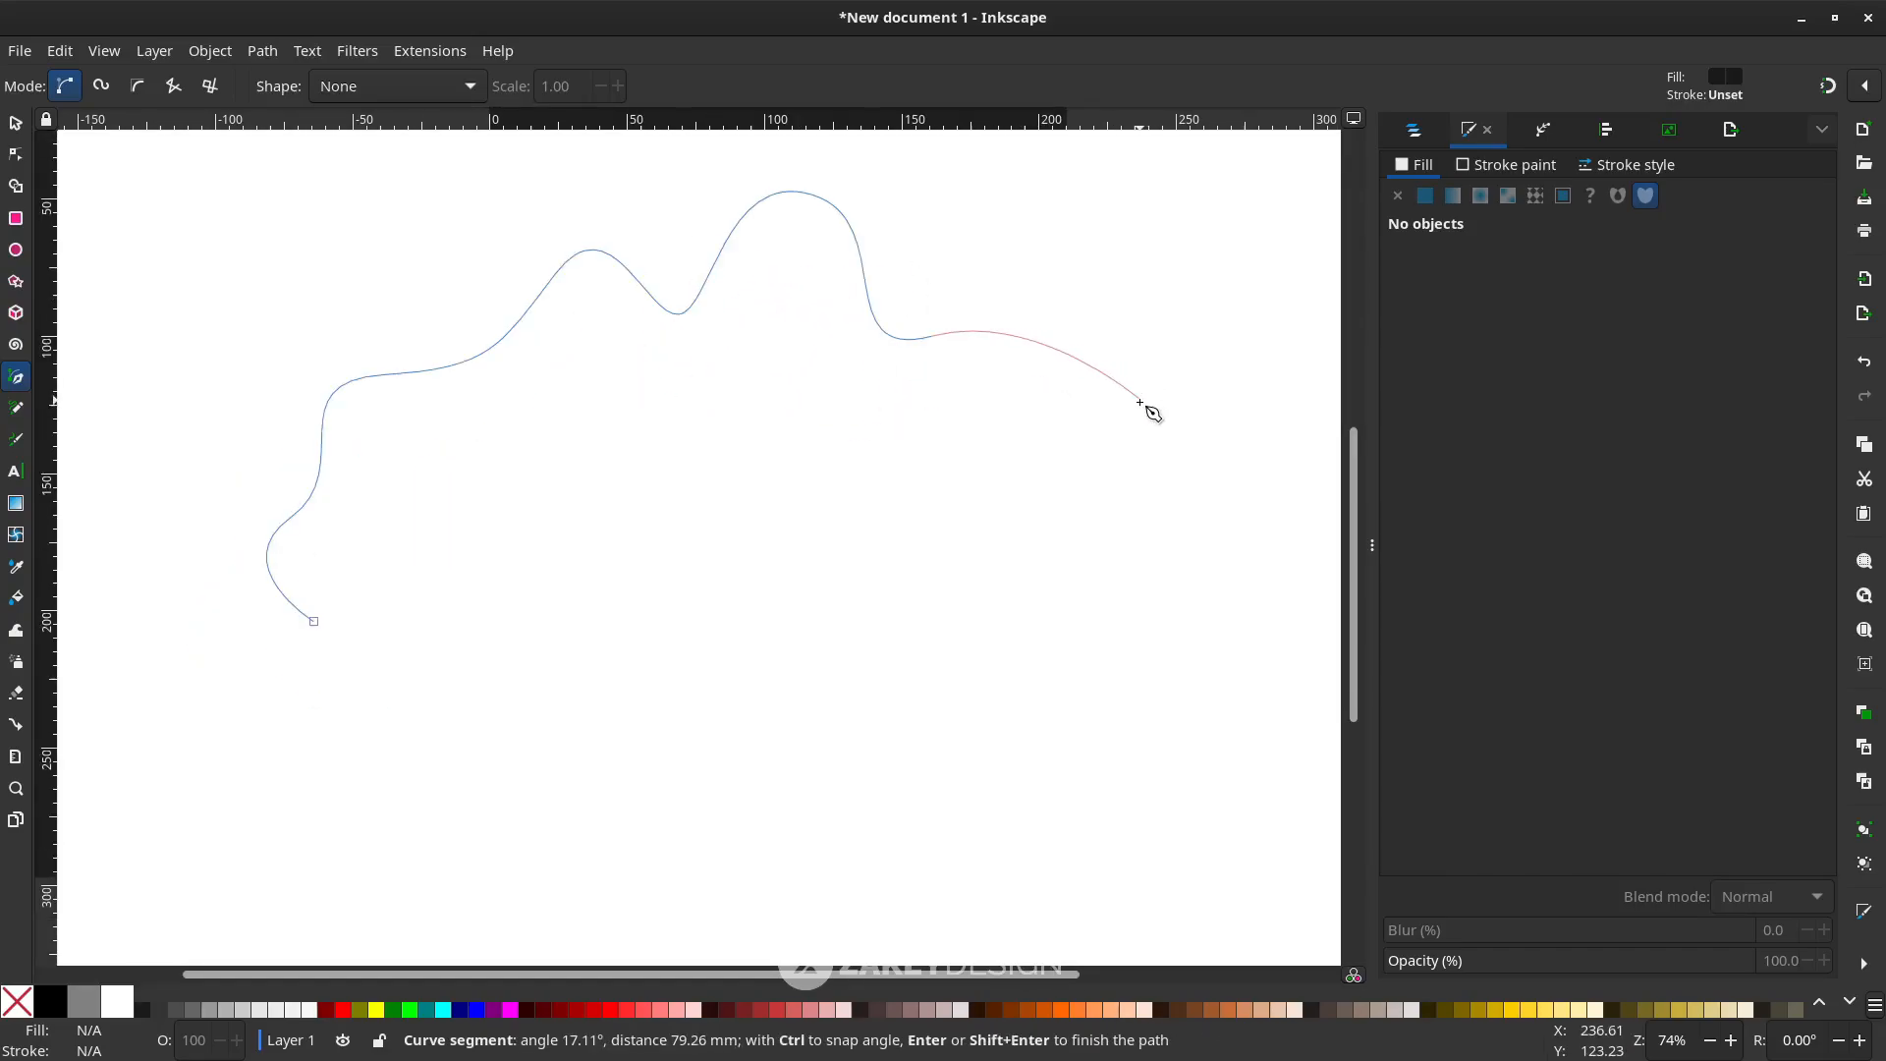
drag(1061, 455, 1006, 561)
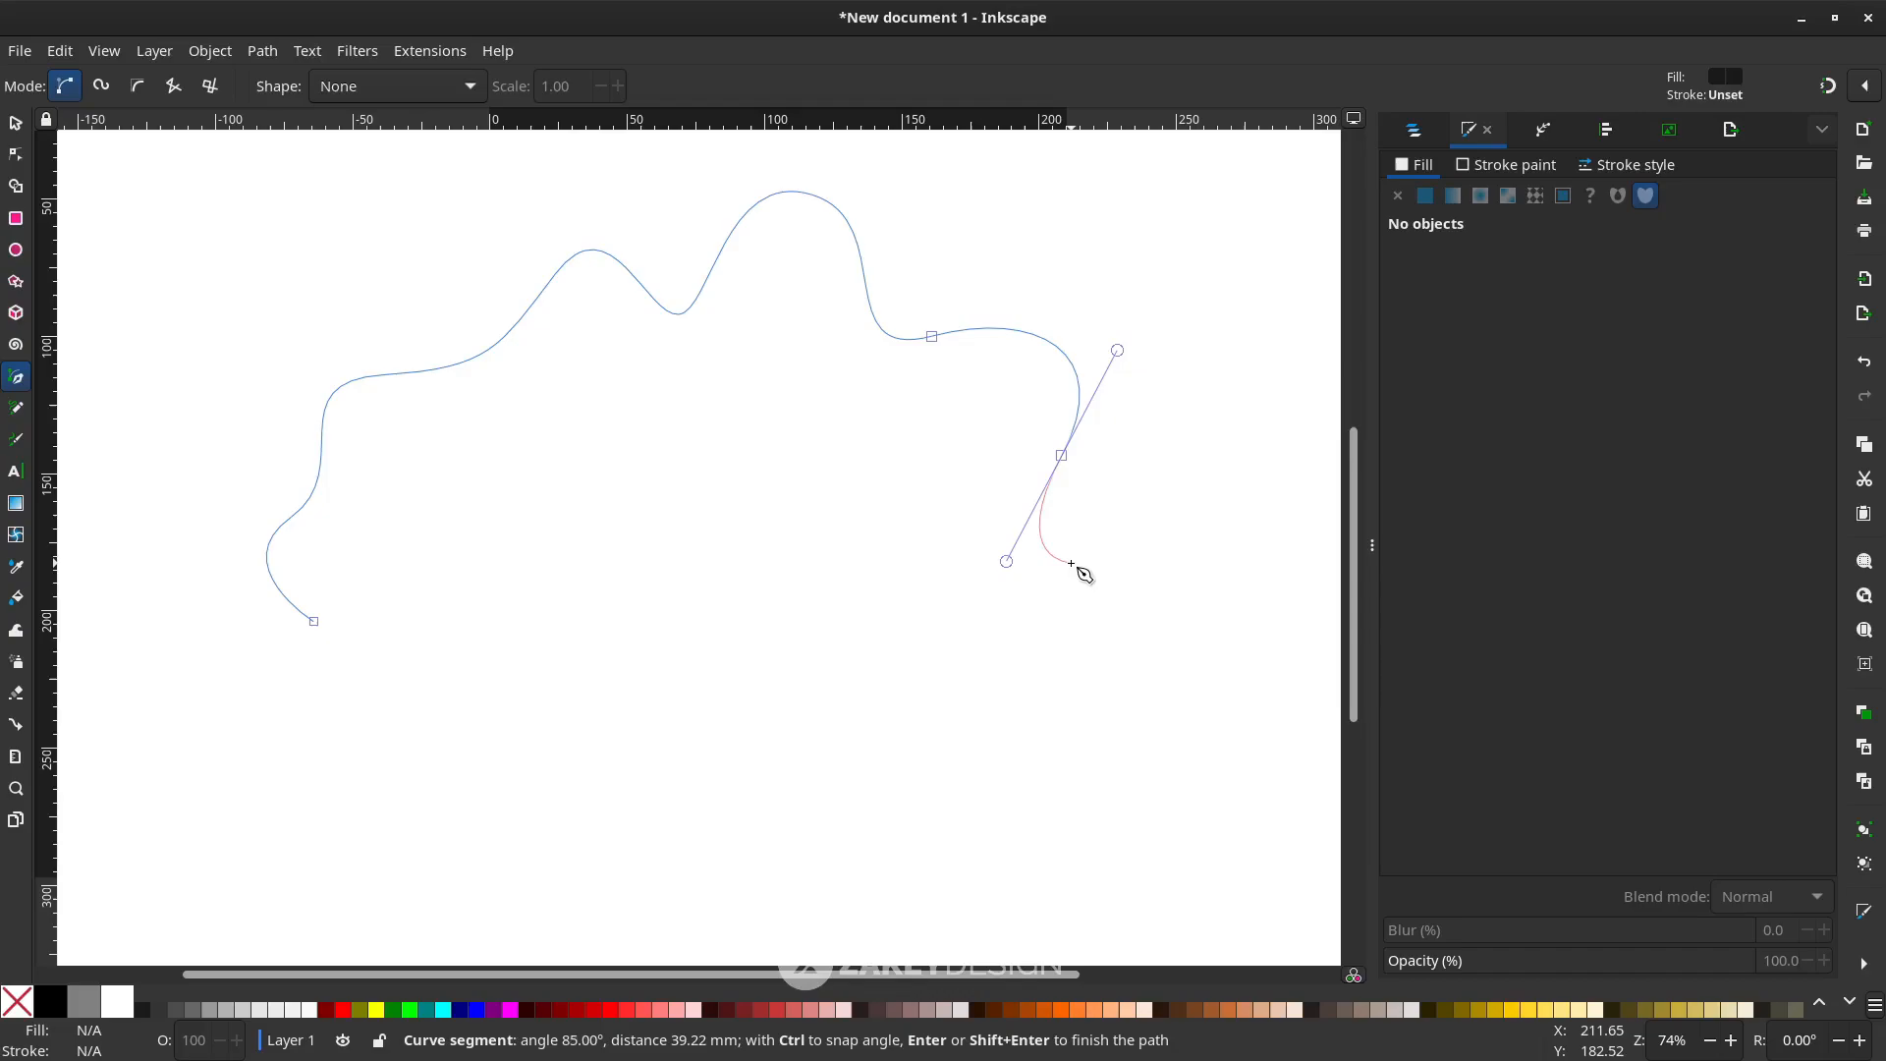
drag(1107, 588, 1177, 620)
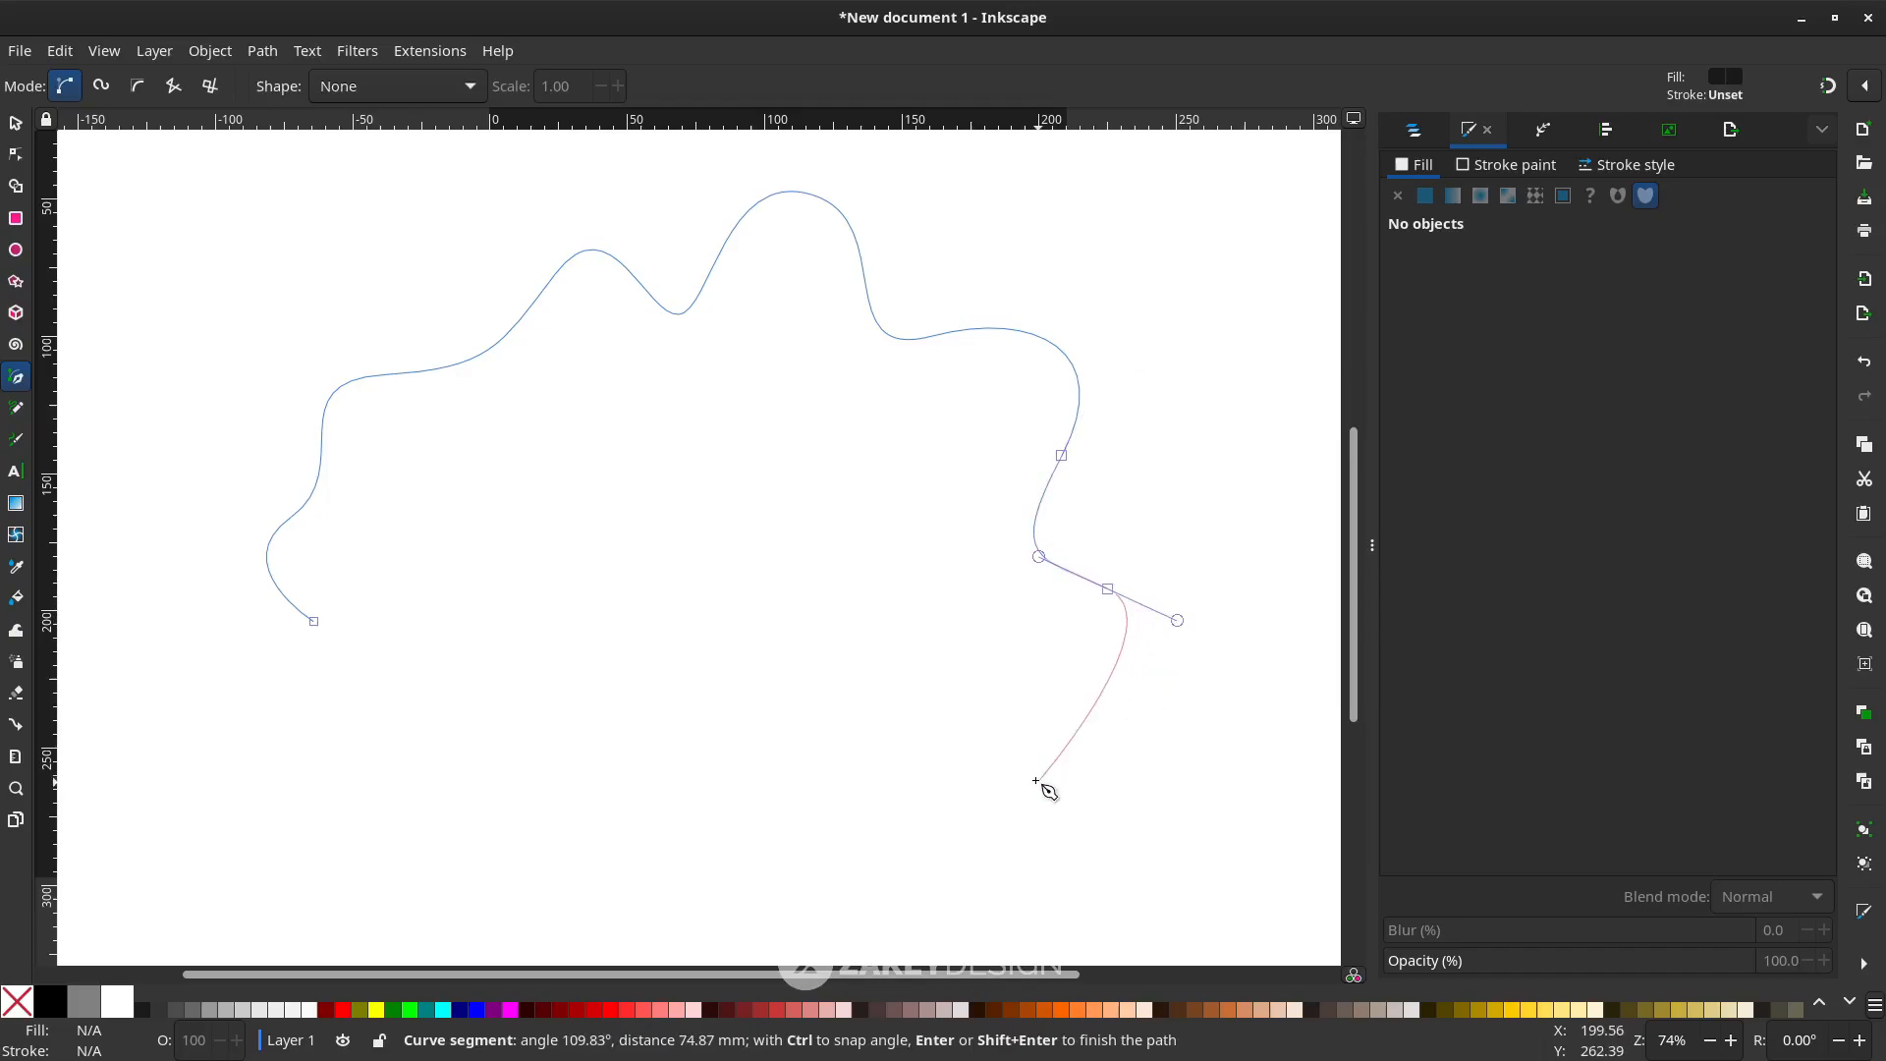
Run the outline in waves along the underside, removing a misplaced node, and close the path at its starting node
drag(998, 778, 898, 695)
scroll(950, 709, down, 4)
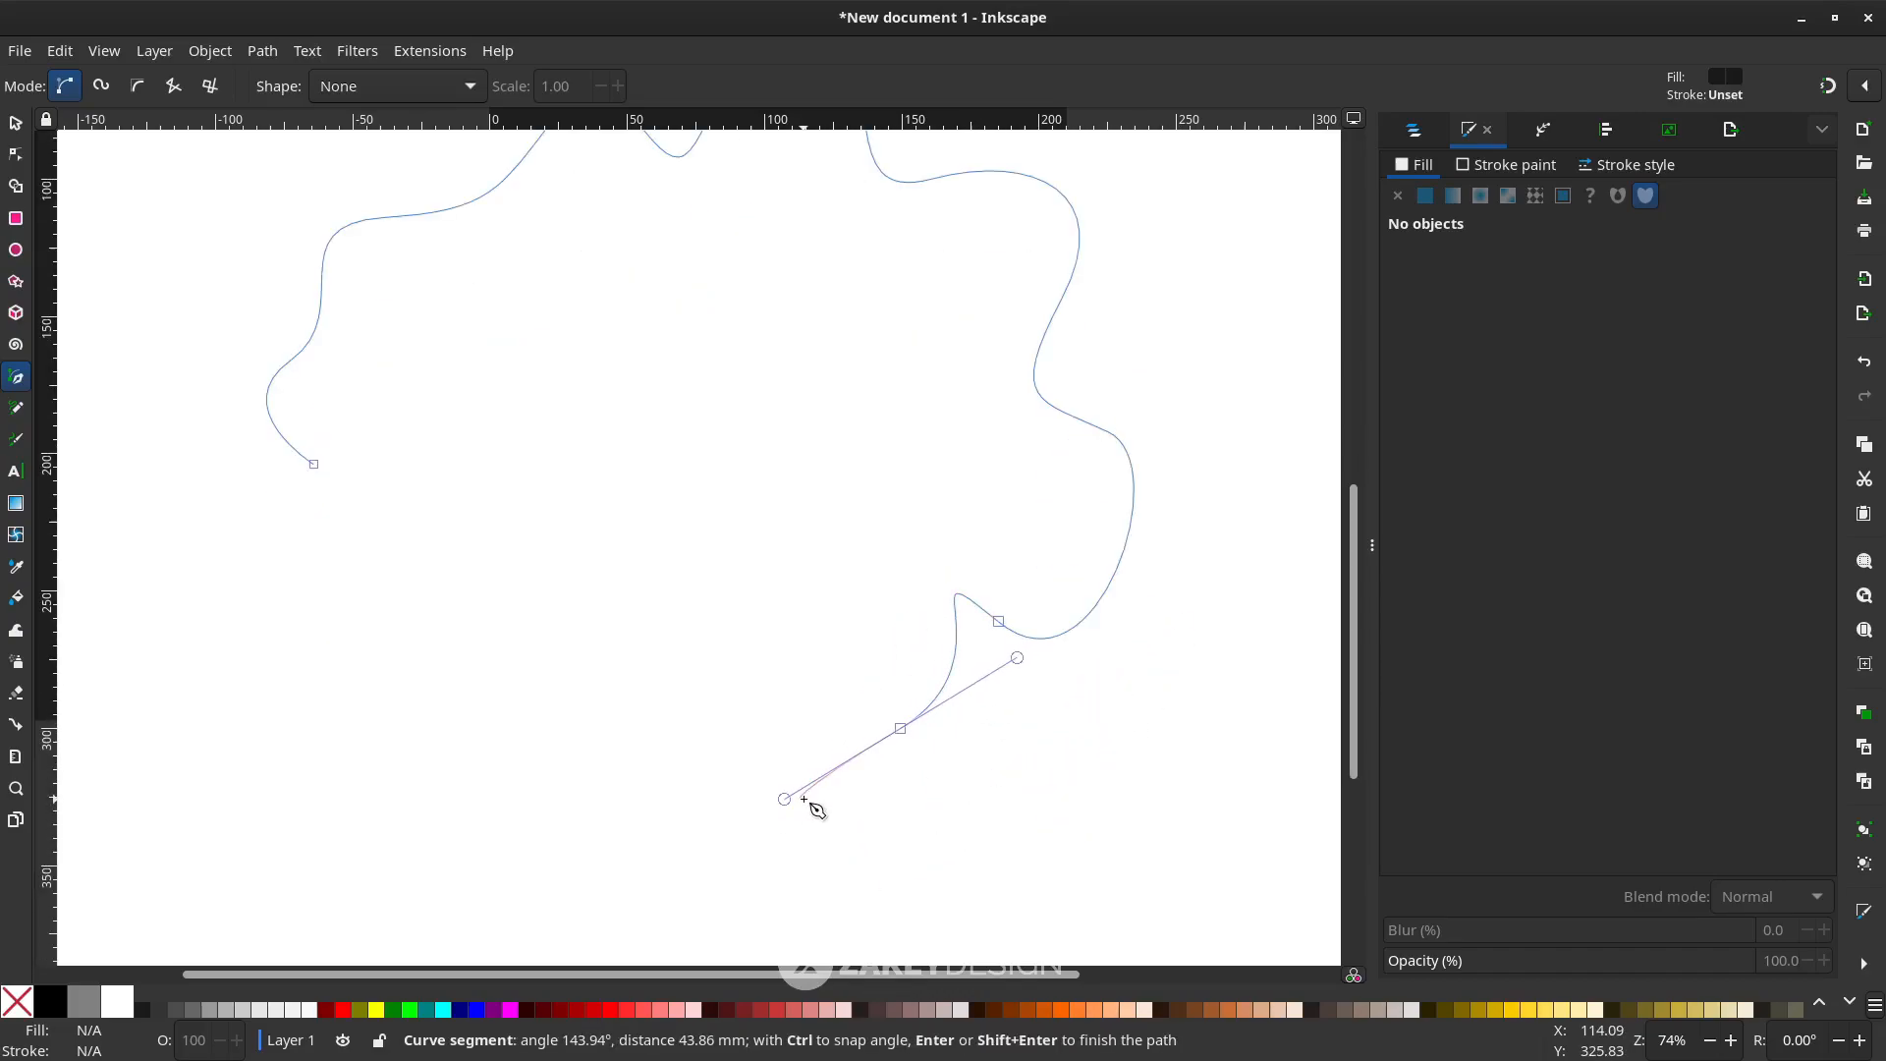
key(BackSpace)
drag(1026, 641, 882, 595)
drag(809, 694, 743, 716)
drag(694, 626, 640, 625)
drag(586, 676, 550, 639)
scroll(432, 605, left, 4)
drag(505, 560, 388, 564)
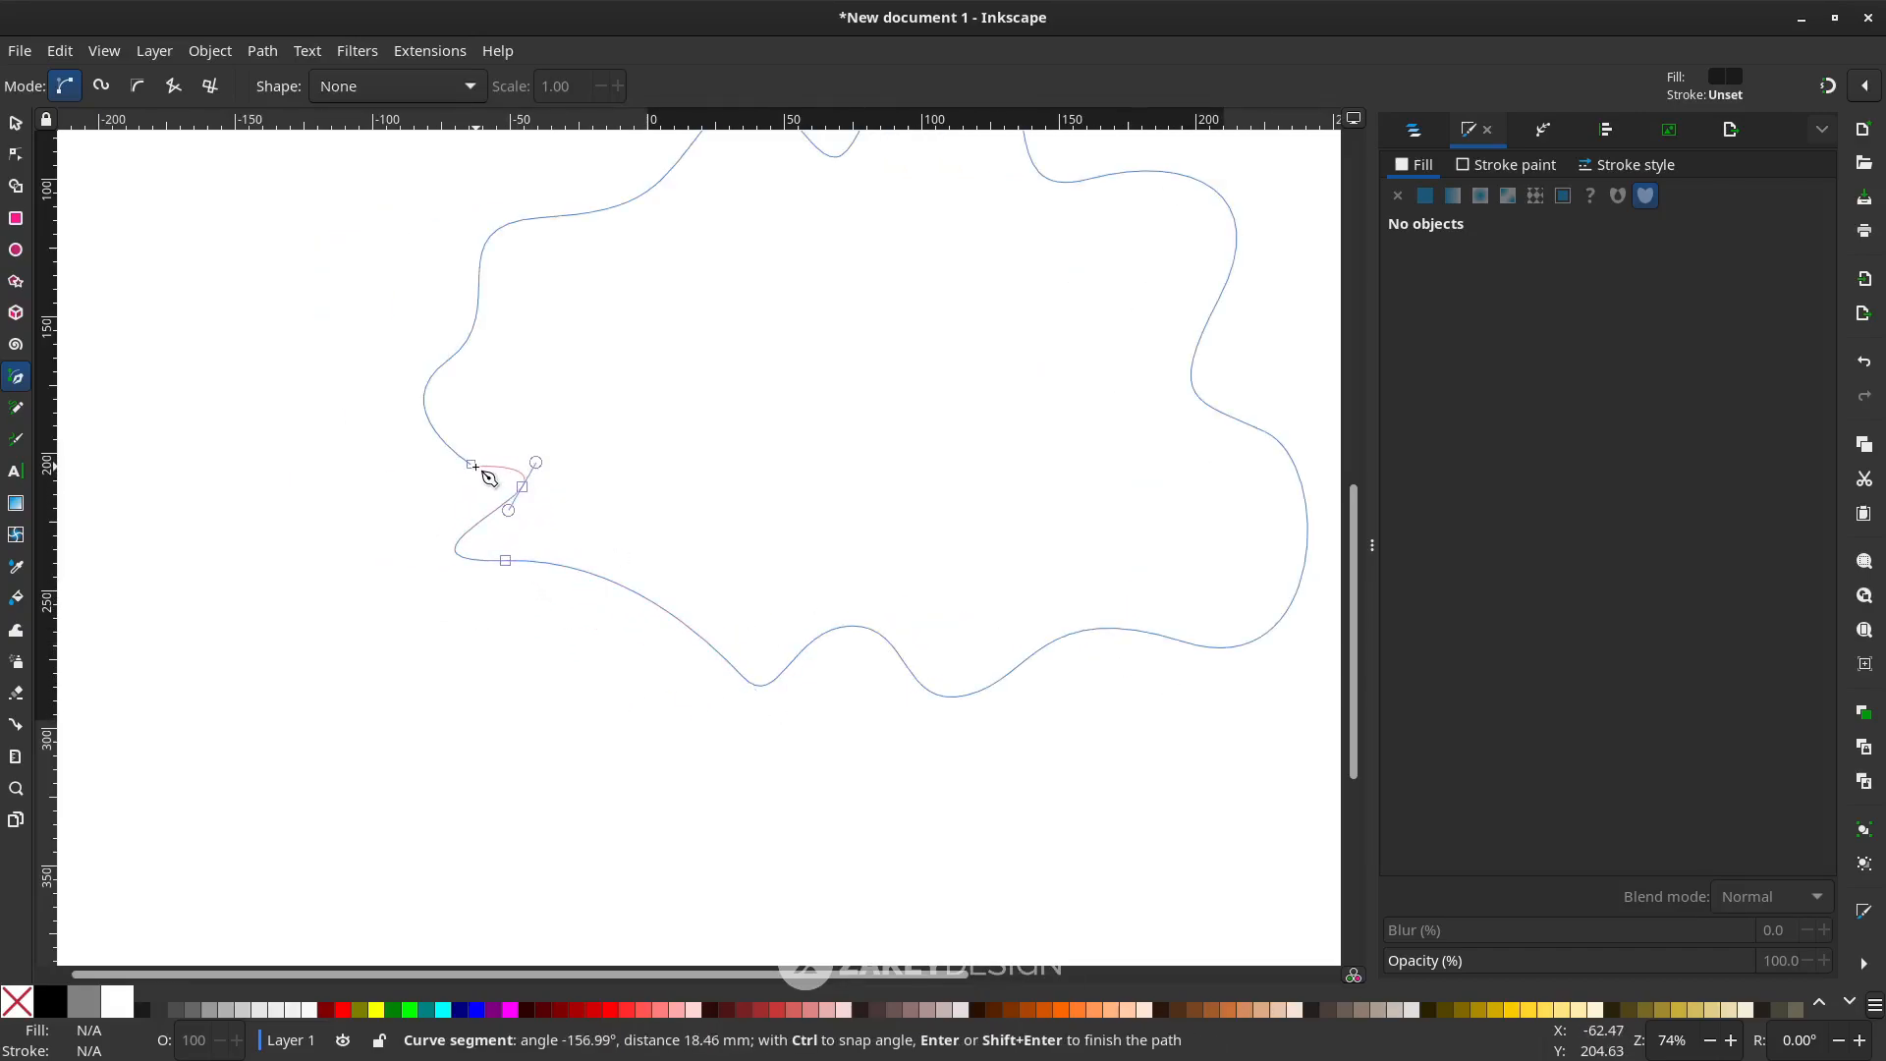
drag(471, 464, 425, 443)
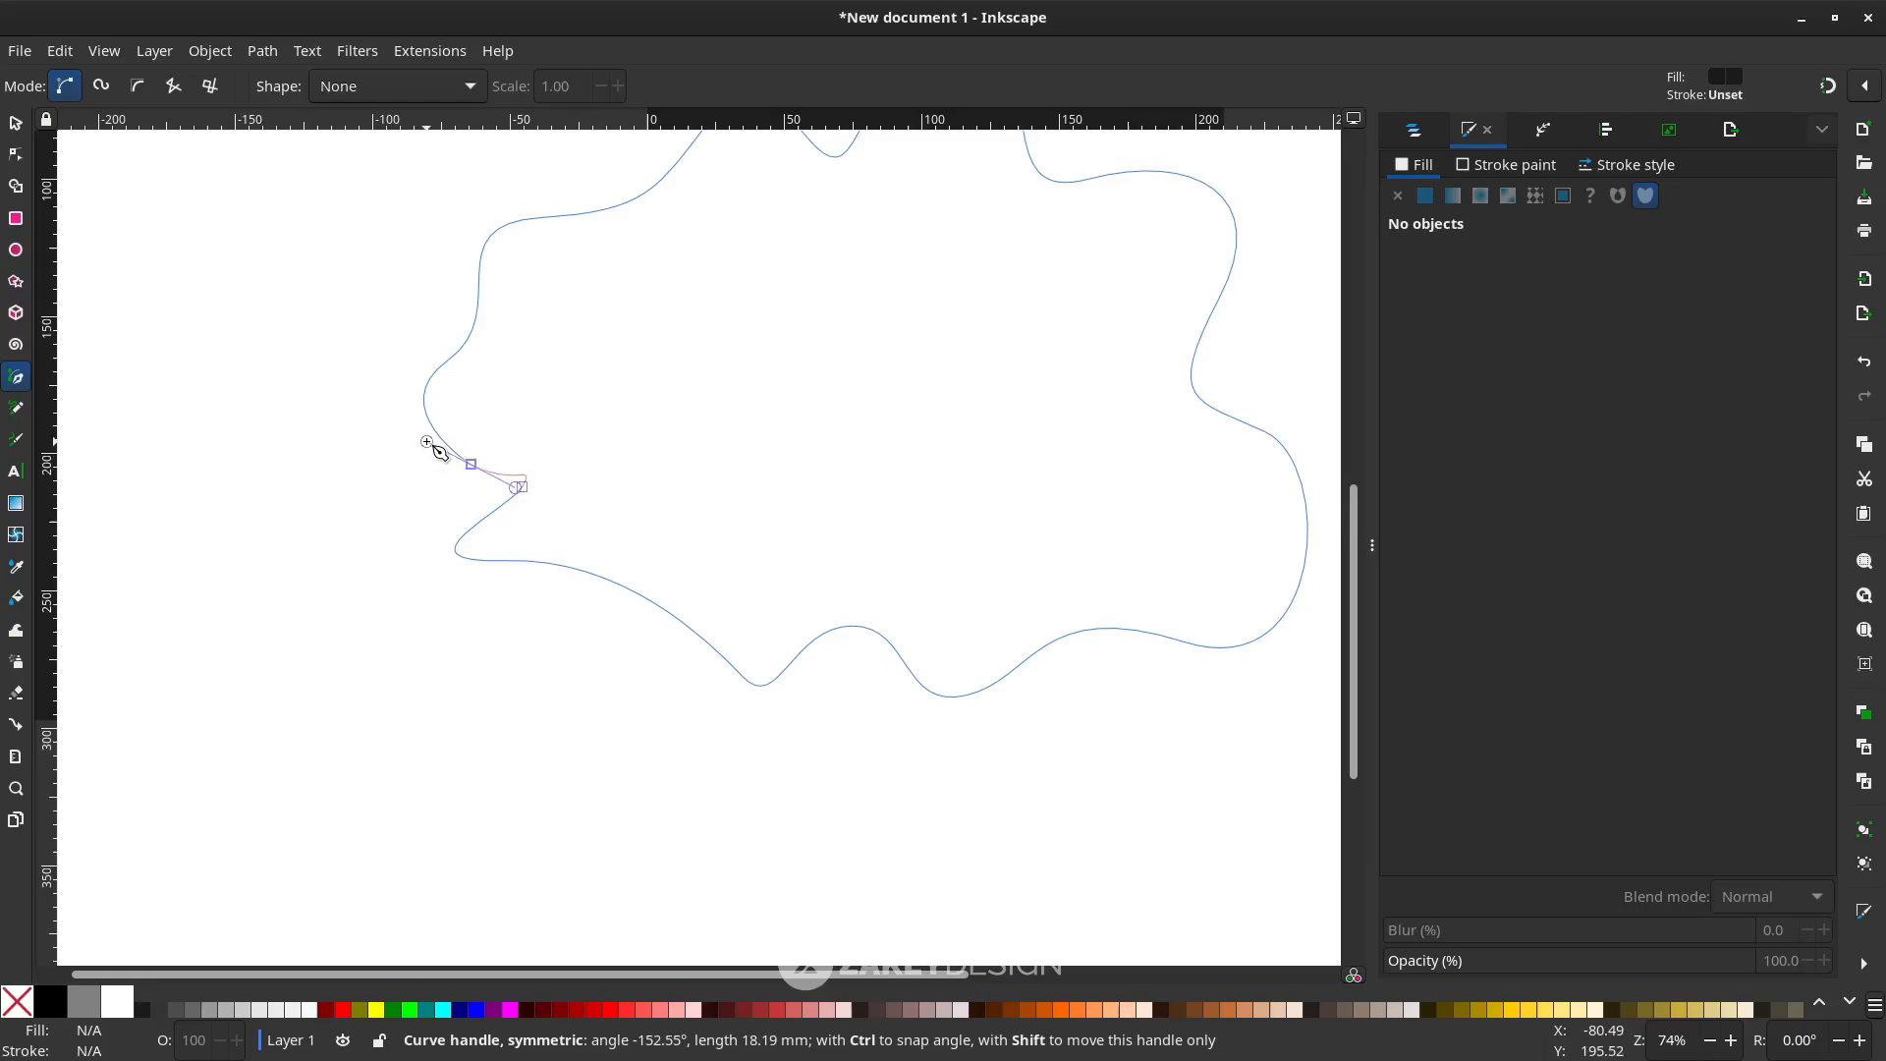
drag(426, 442, 432, 438)
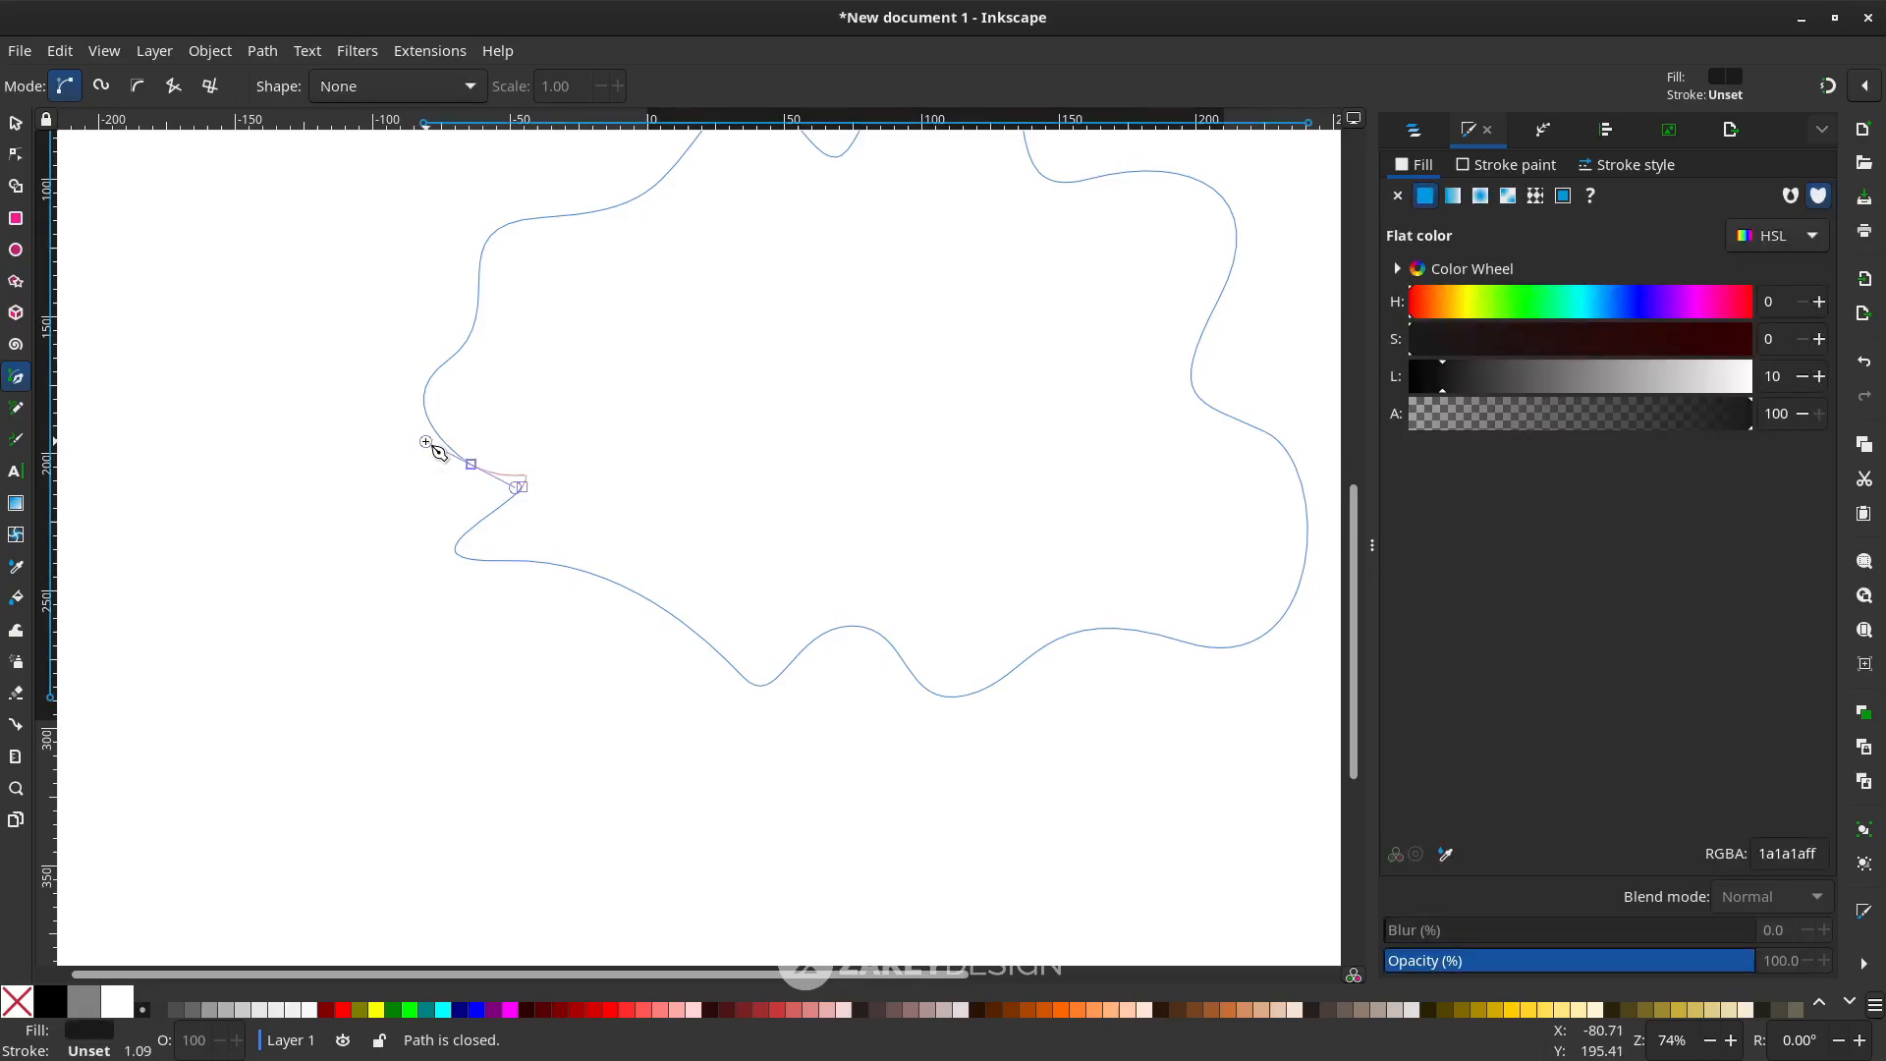
Swap the closed shape's fill and stroke and remove its fill, leaving a dark outline
scroll(639, 590, right, 4)
scroll(674, 611, up, 2)
scroll(596, 647, up, 2)
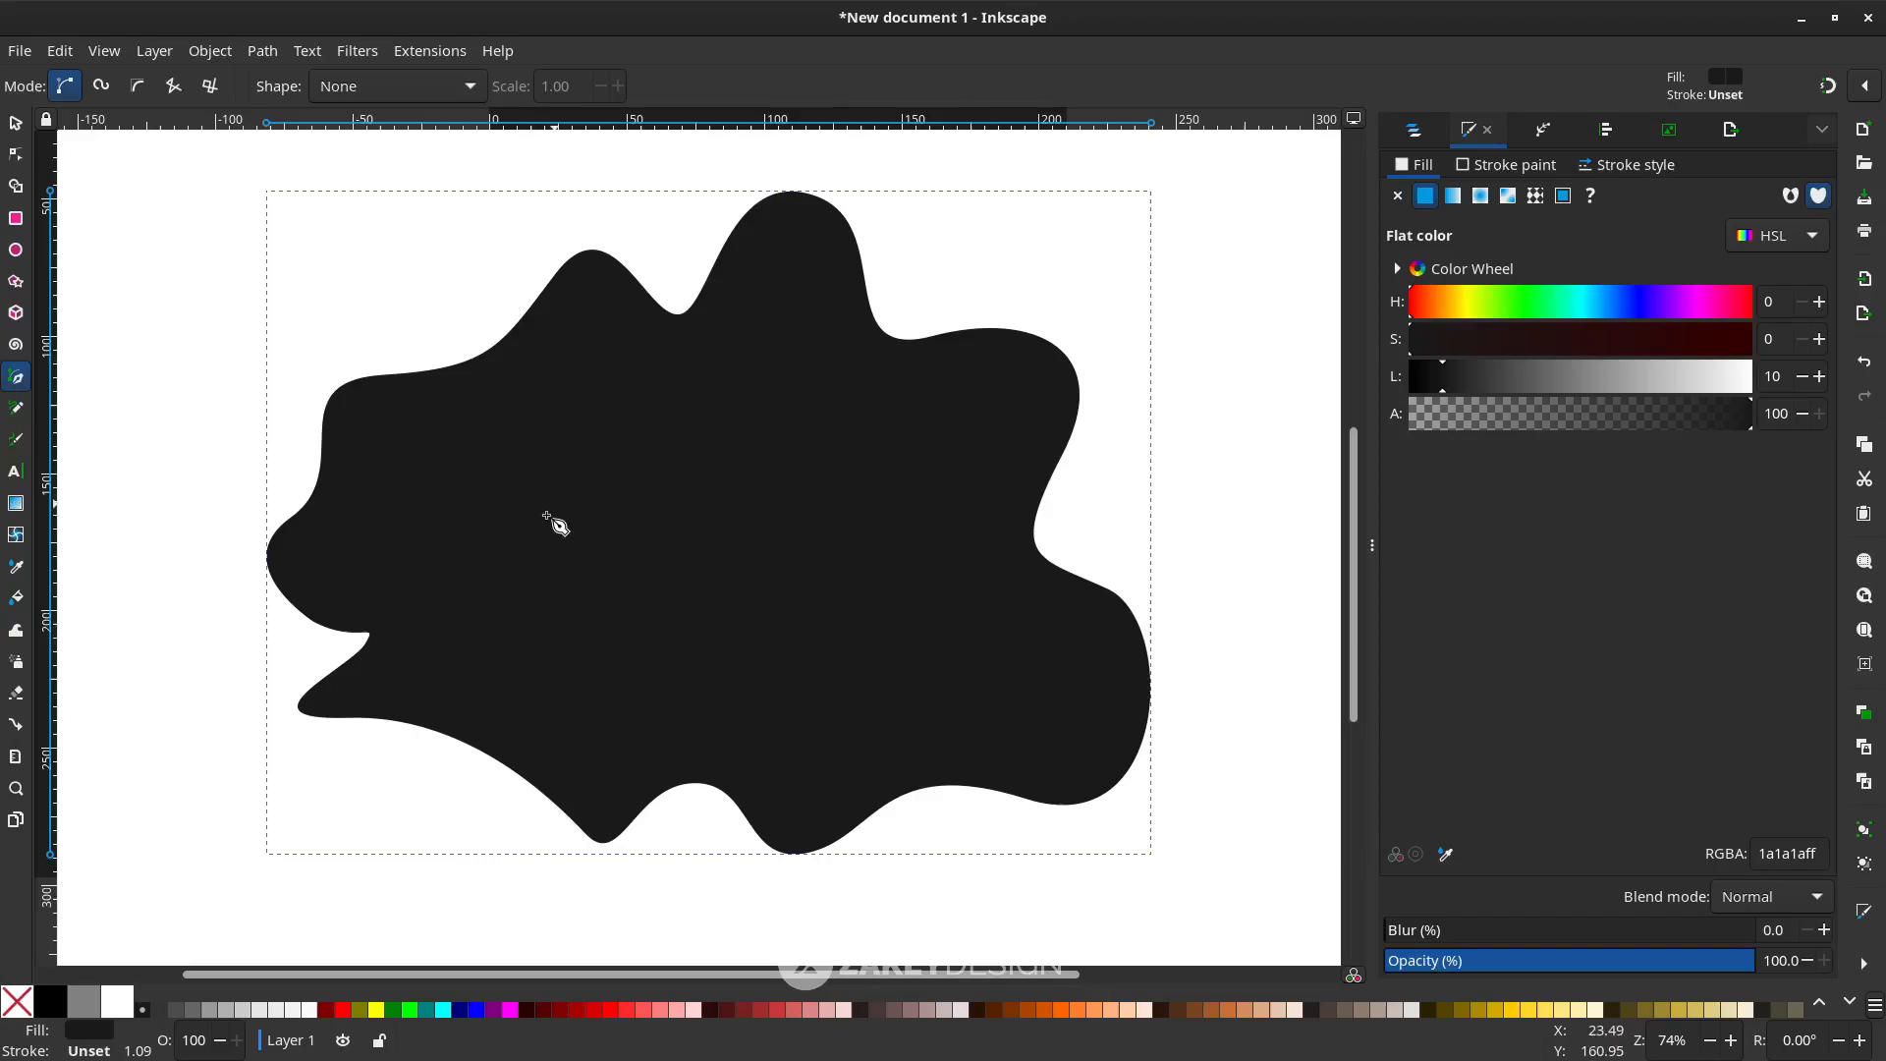
right_click(94, 1032)
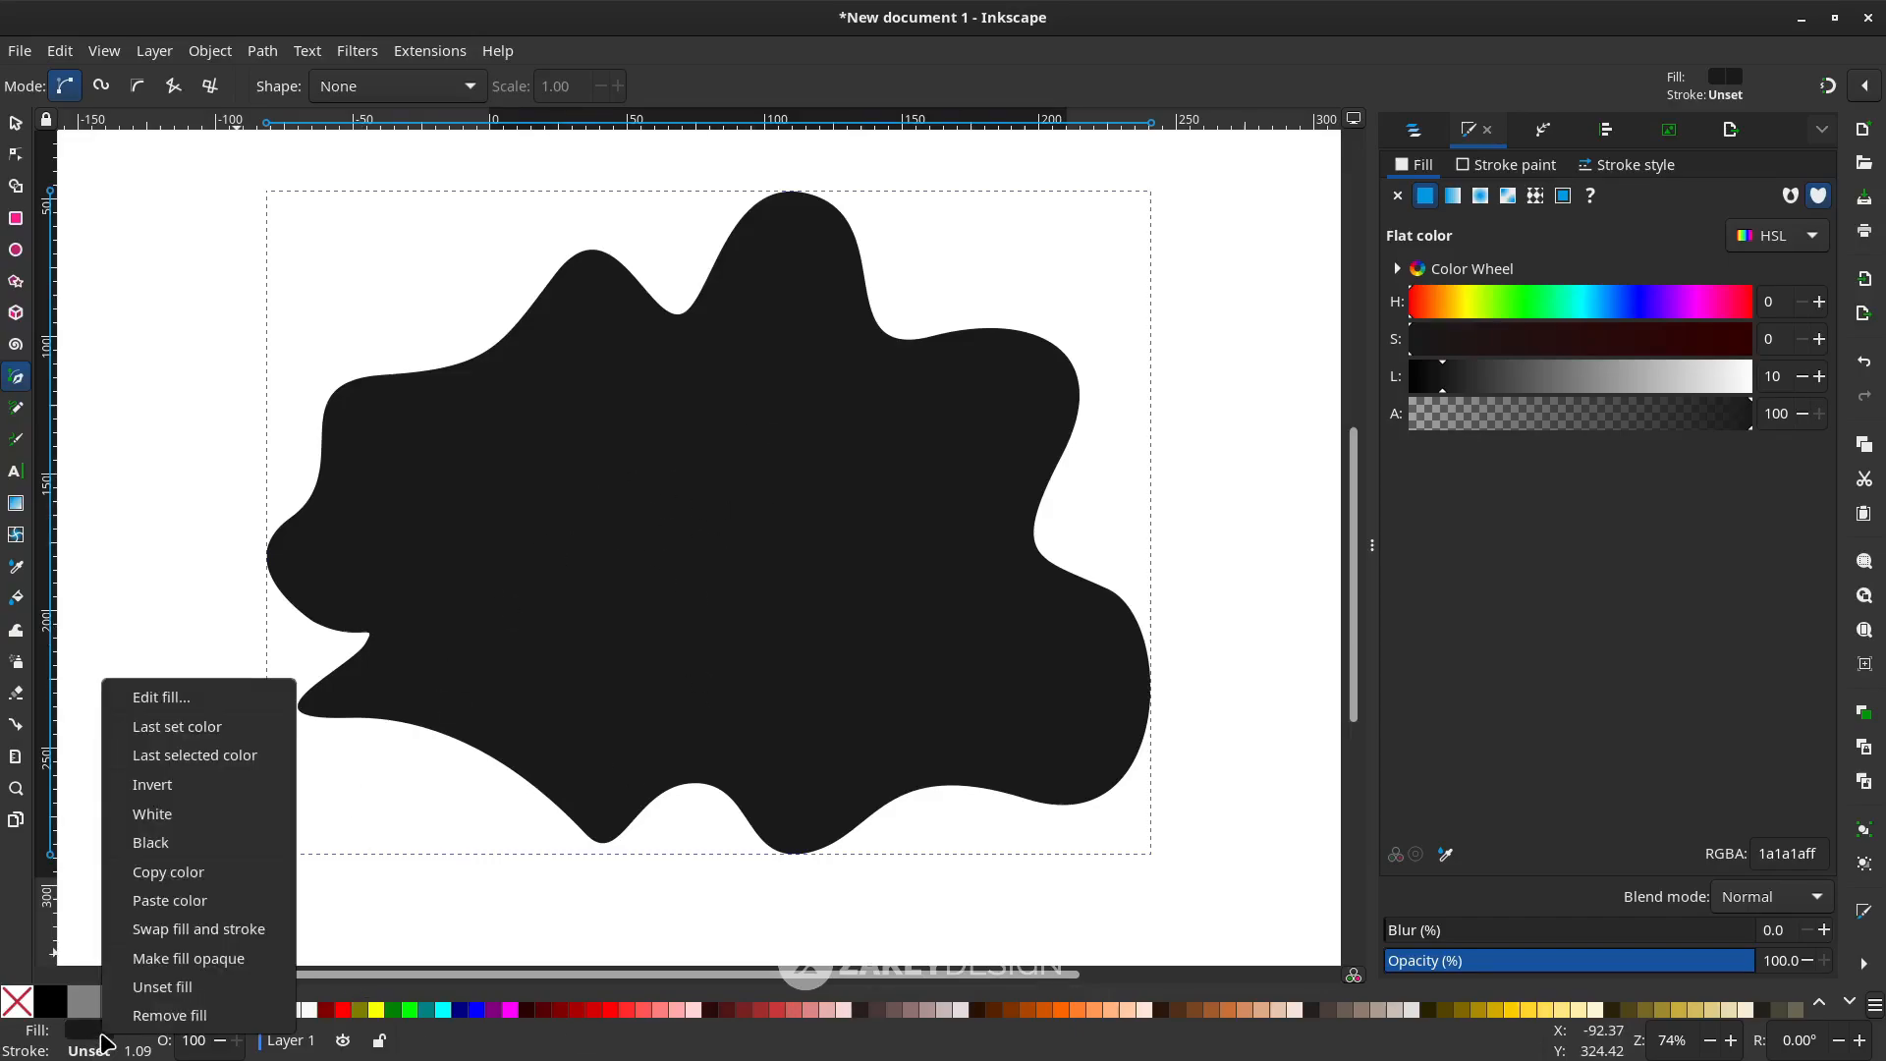
click(199, 929)
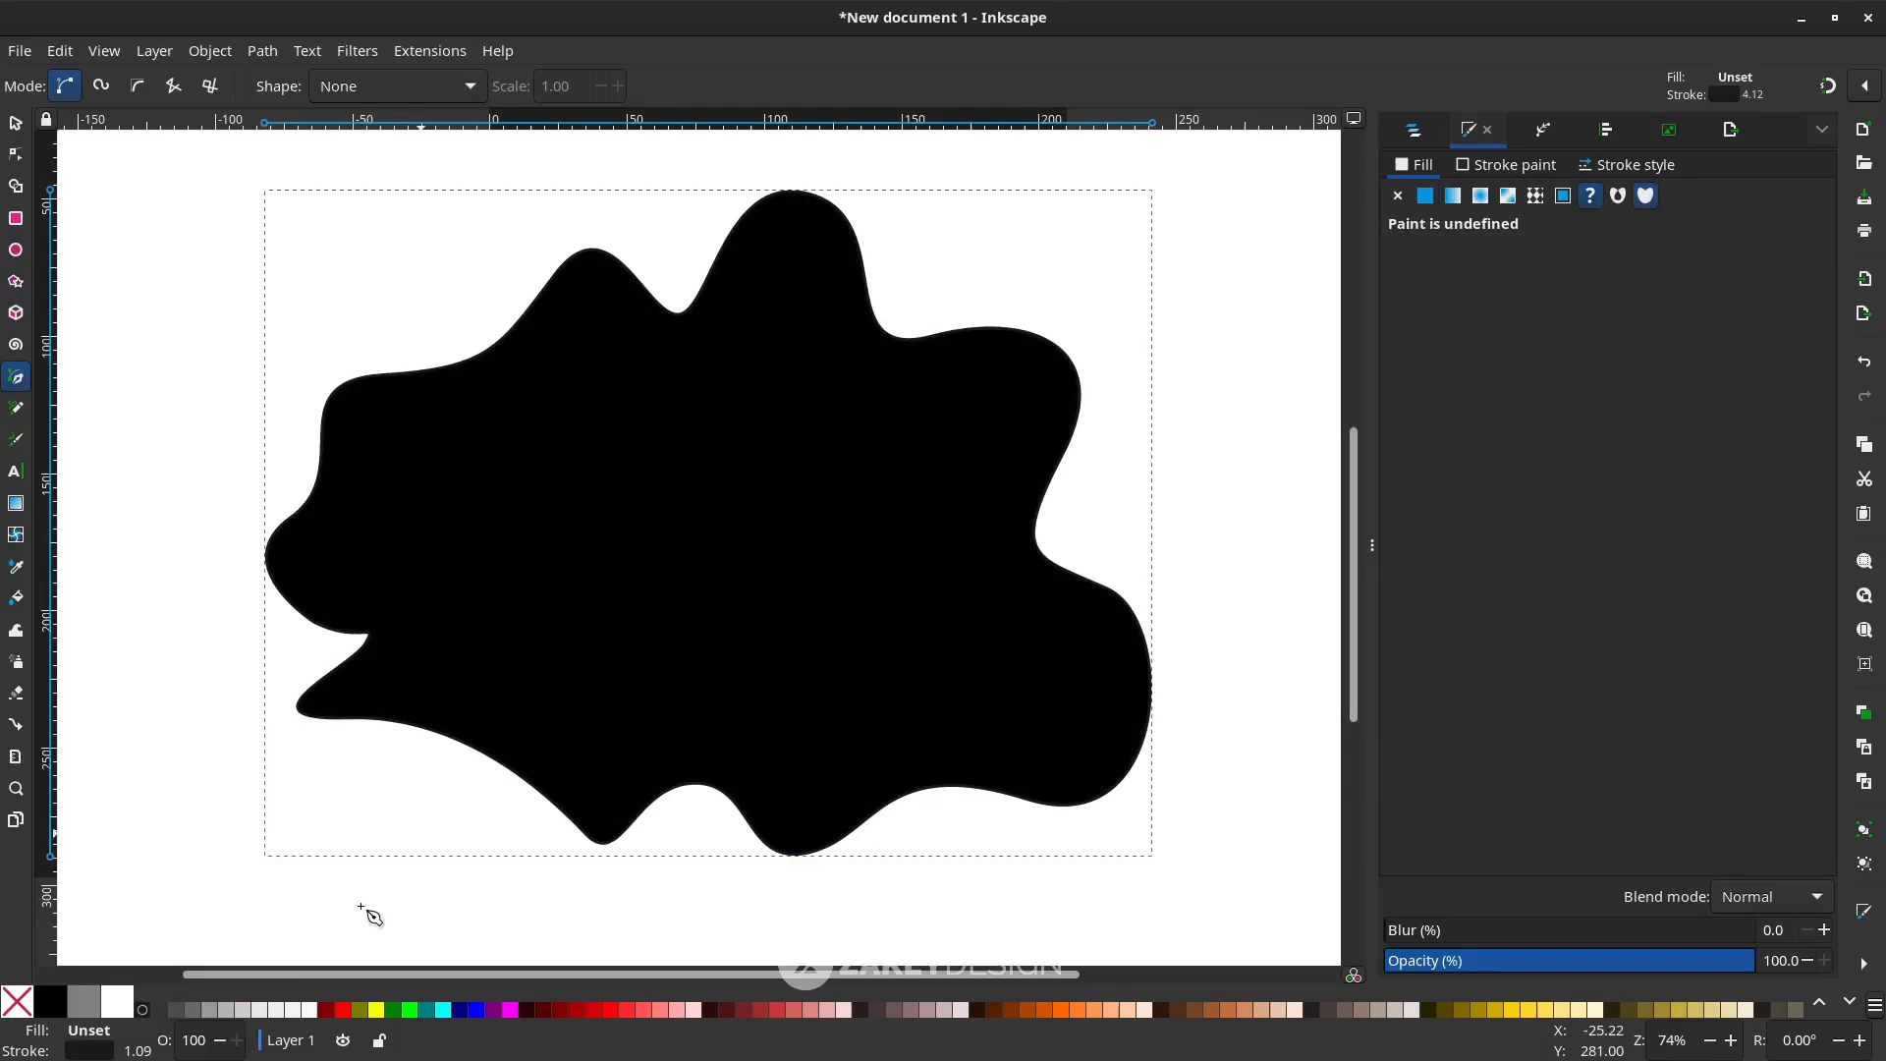
right_click(92, 1039)
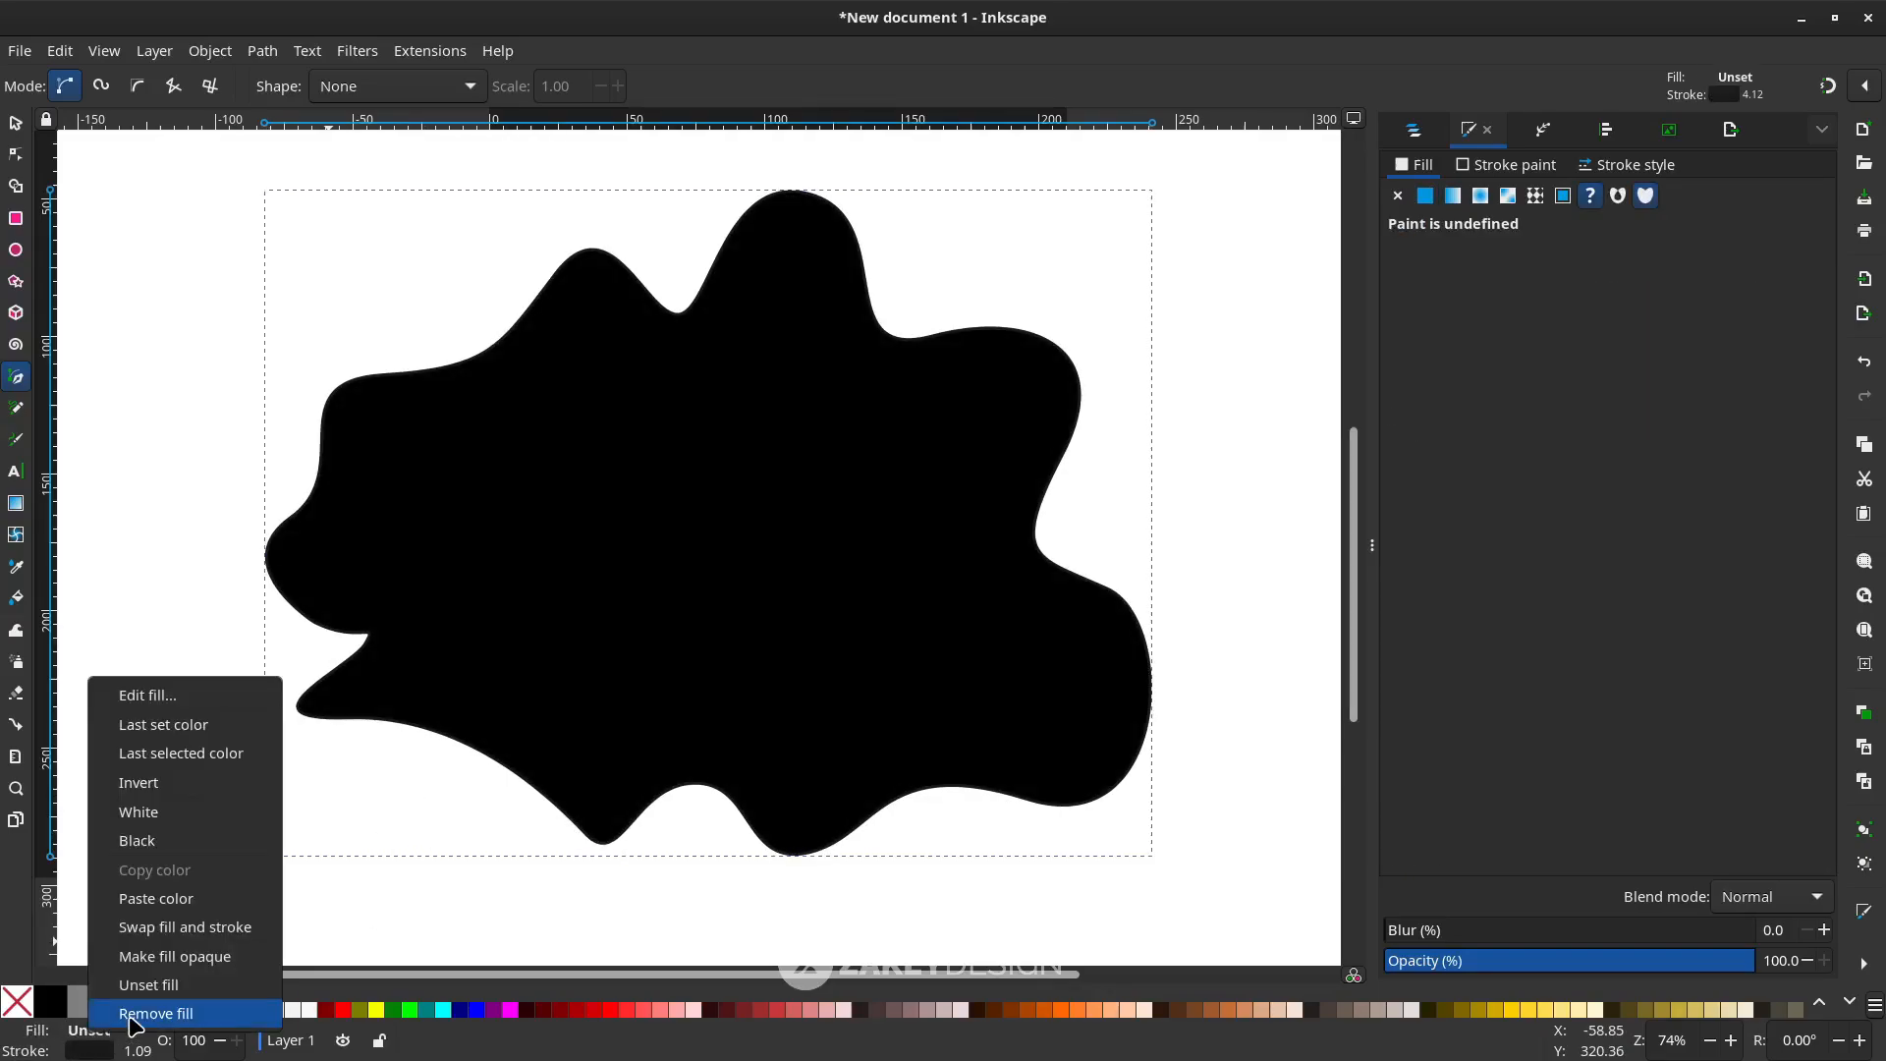
click(127, 1019)
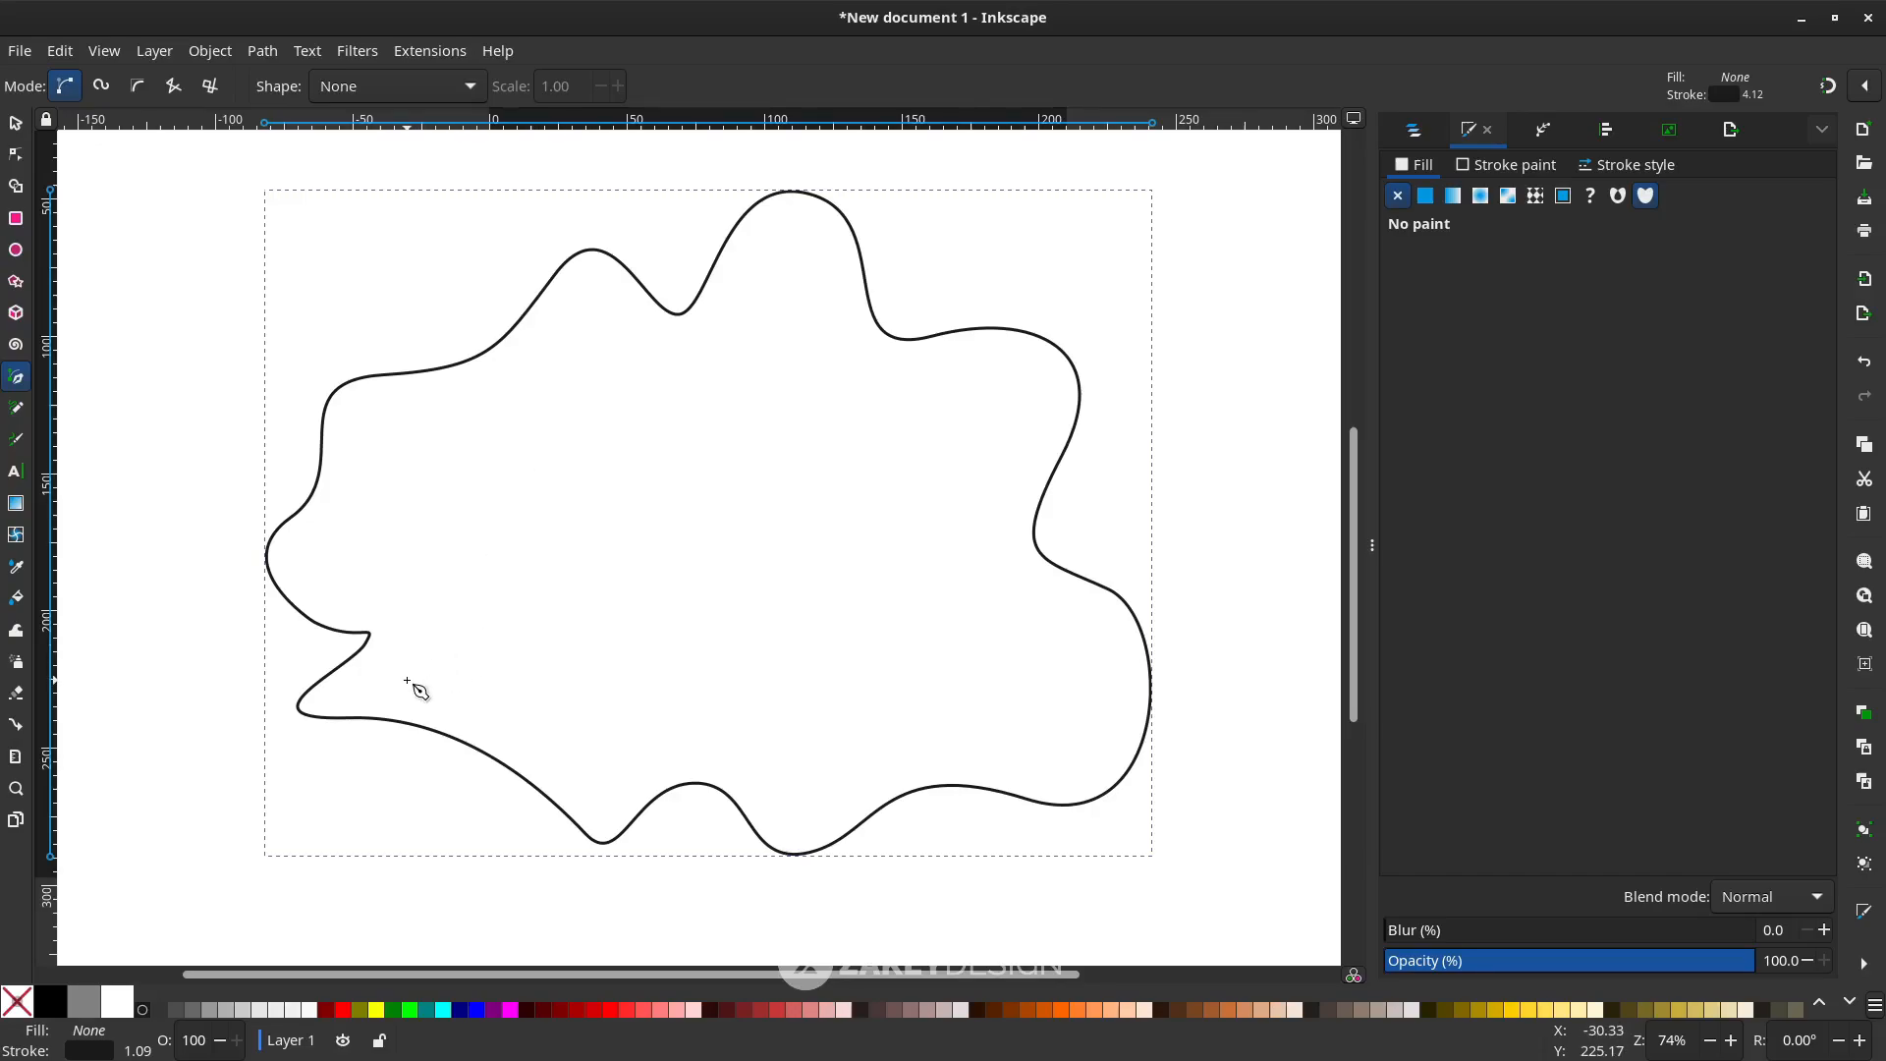
Draw a second, smaller closed wavy outline inside the first one with the Pen tool
mouse_move(385, 681)
mouse_down()
mouse_move(527, 746)
mouse_move(632, 767)
mouse_move(746, 756)
mouse_up()
click(849, 726)
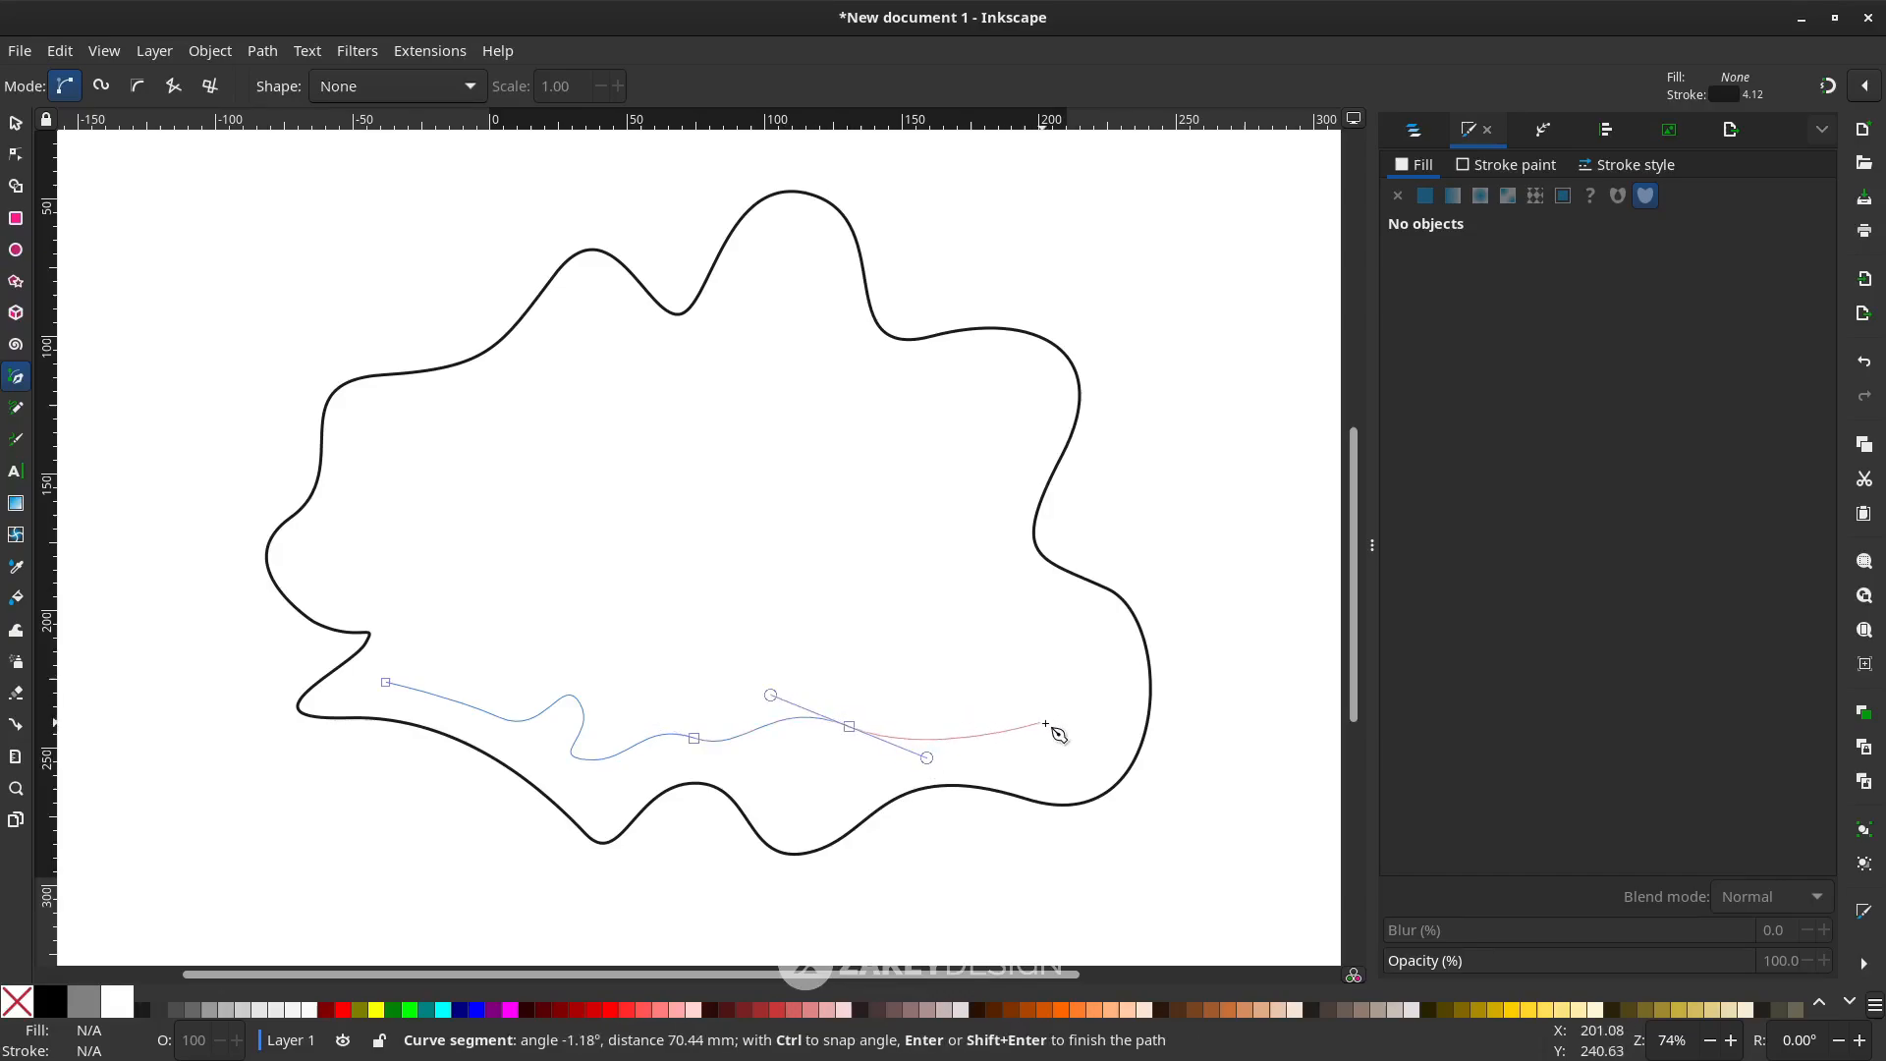
drag(1044, 723, 1091, 691)
drag(1014, 444, 923, 384)
click(794, 273)
drag(626, 343, 389, 456)
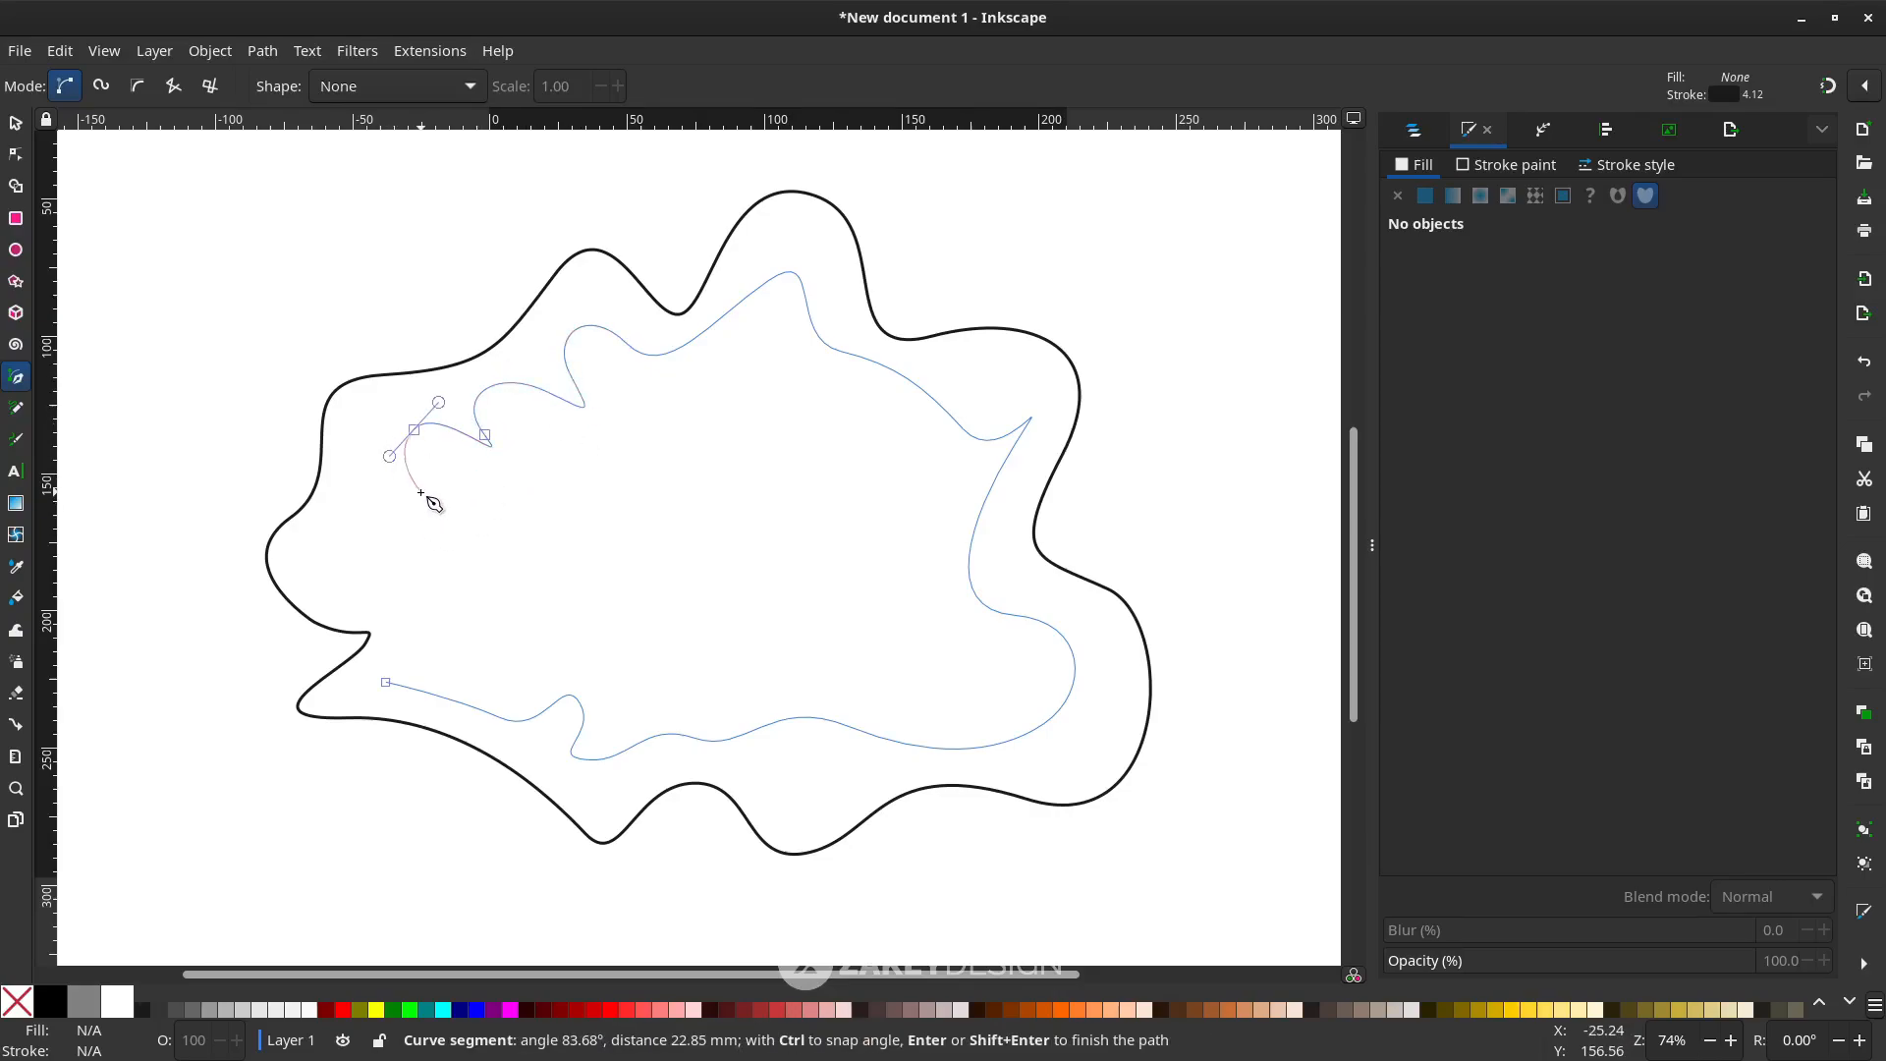
drag(450, 529, 415, 614)
key(BackSpace)
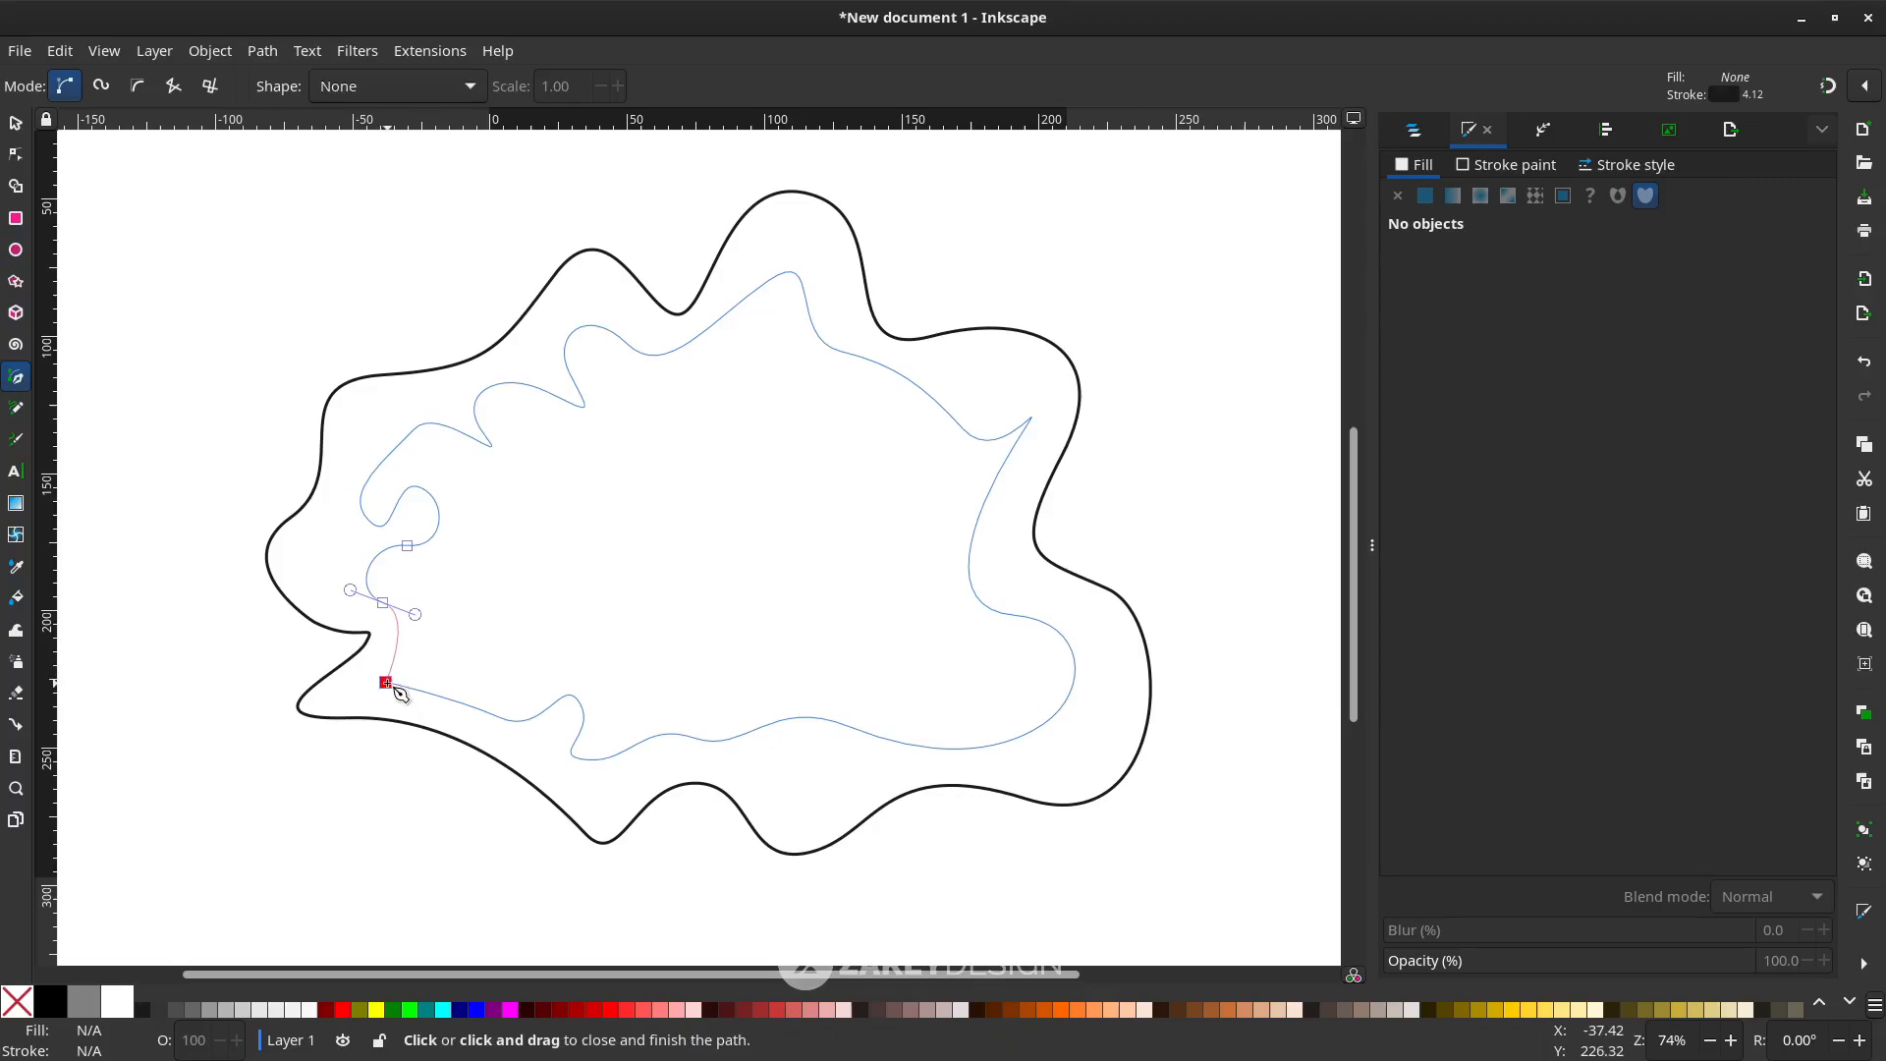
drag(385, 683, 432, 696)
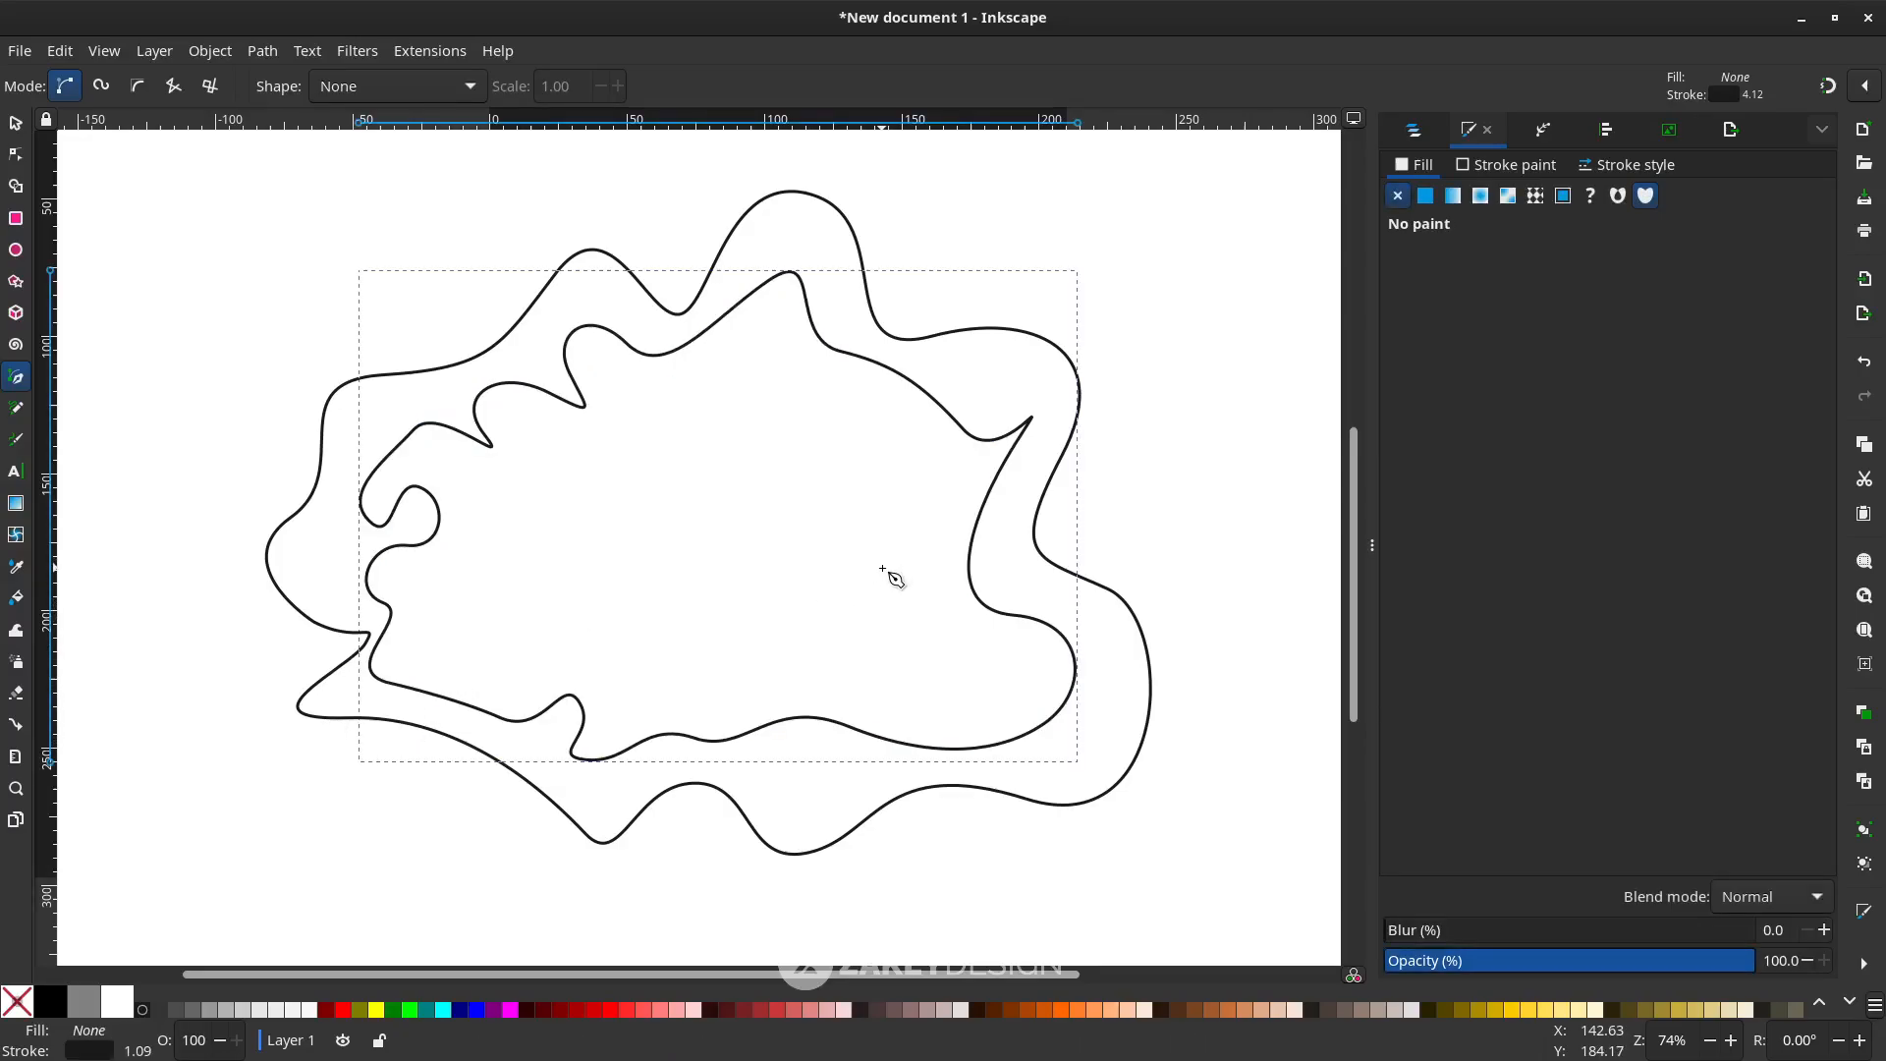
Draw a third closed wavy outline inside the second one with the Pen tool
click(768, 335)
drag(865, 408, 962, 427)
drag(981, 632, 1023, 674)
click(842, 644)
click(642, 702)
drag(623, 624, 564, 614)
drag(490, 670, 454, 641)
drag(422, 576, 570, 484)
click(472, 486)
drag(521, 422, 549, 411)
drag(606, 468, 640, 505)
drag(613, 421, 598, 386)
drag(679, 400, 714, 373)
click(768, 335)
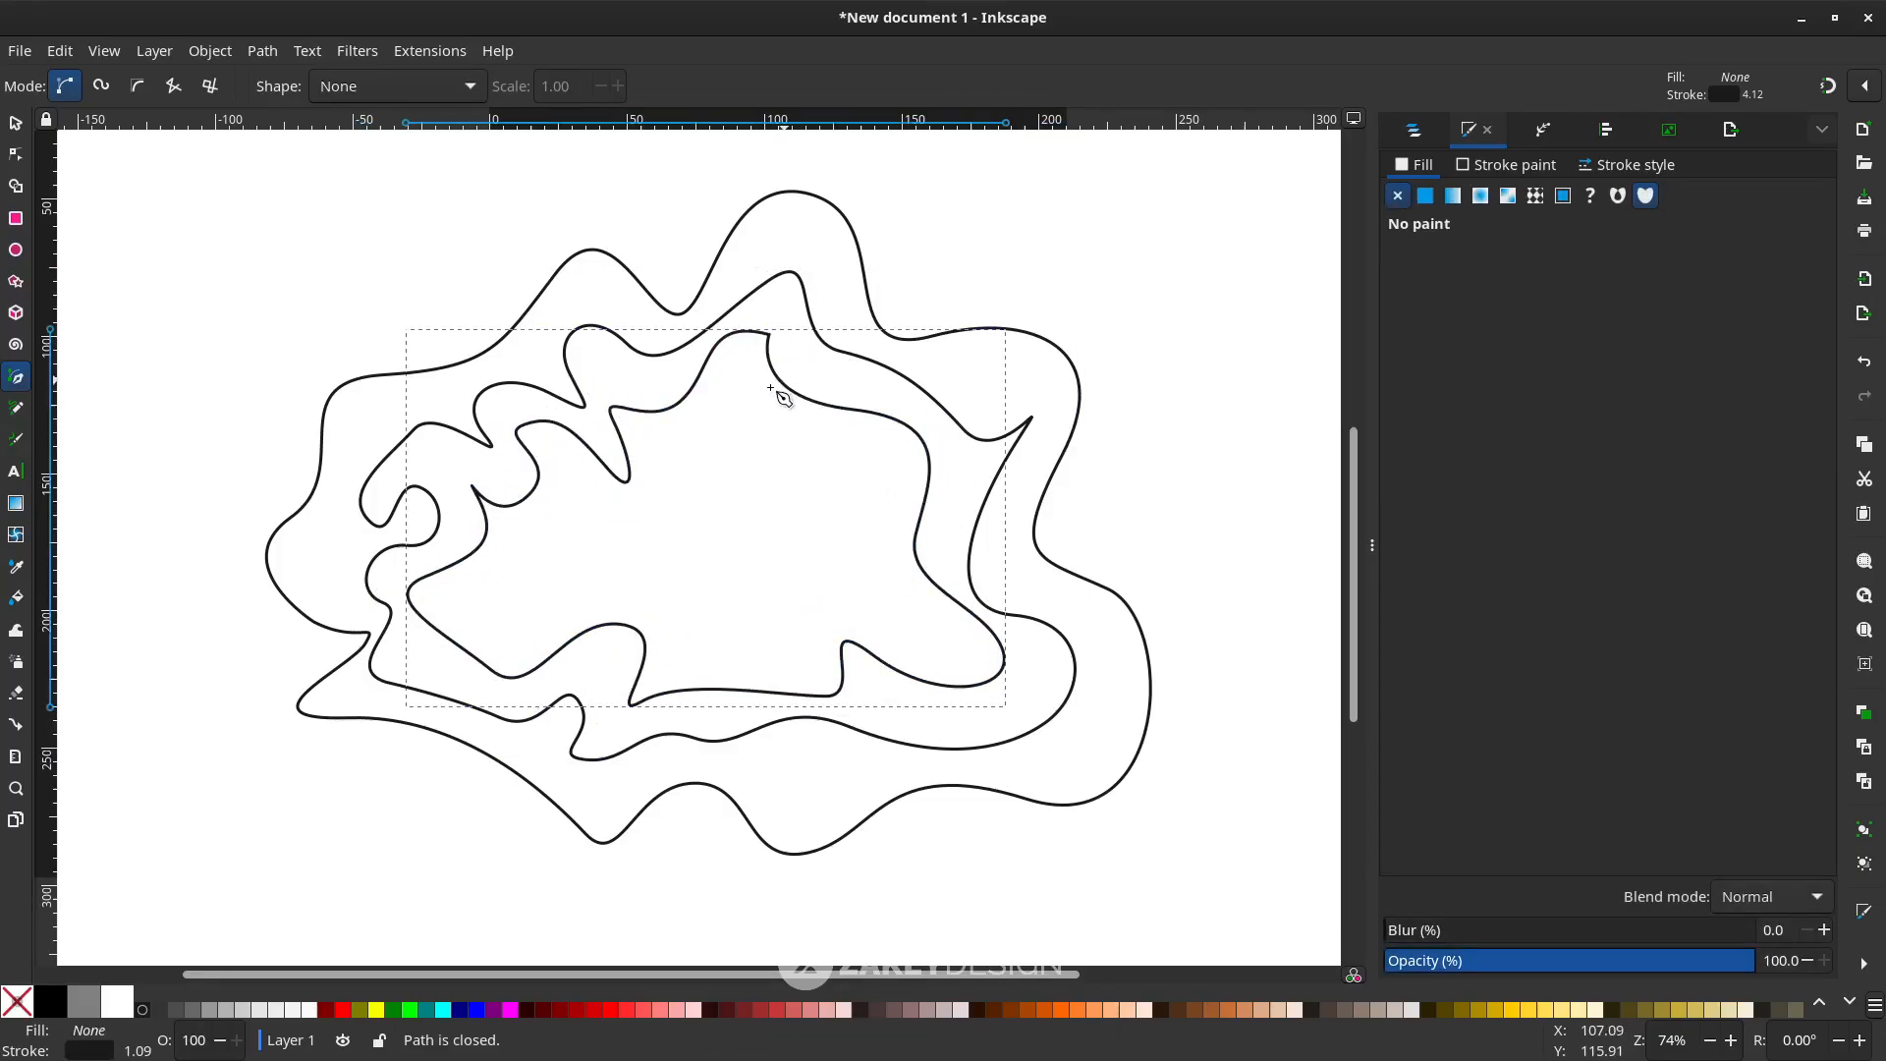
Make the sharp top node of the innermost outline symmetric, nudge it to about X 102 mm, and deselect the path
scroll(779, 349, up, 2)
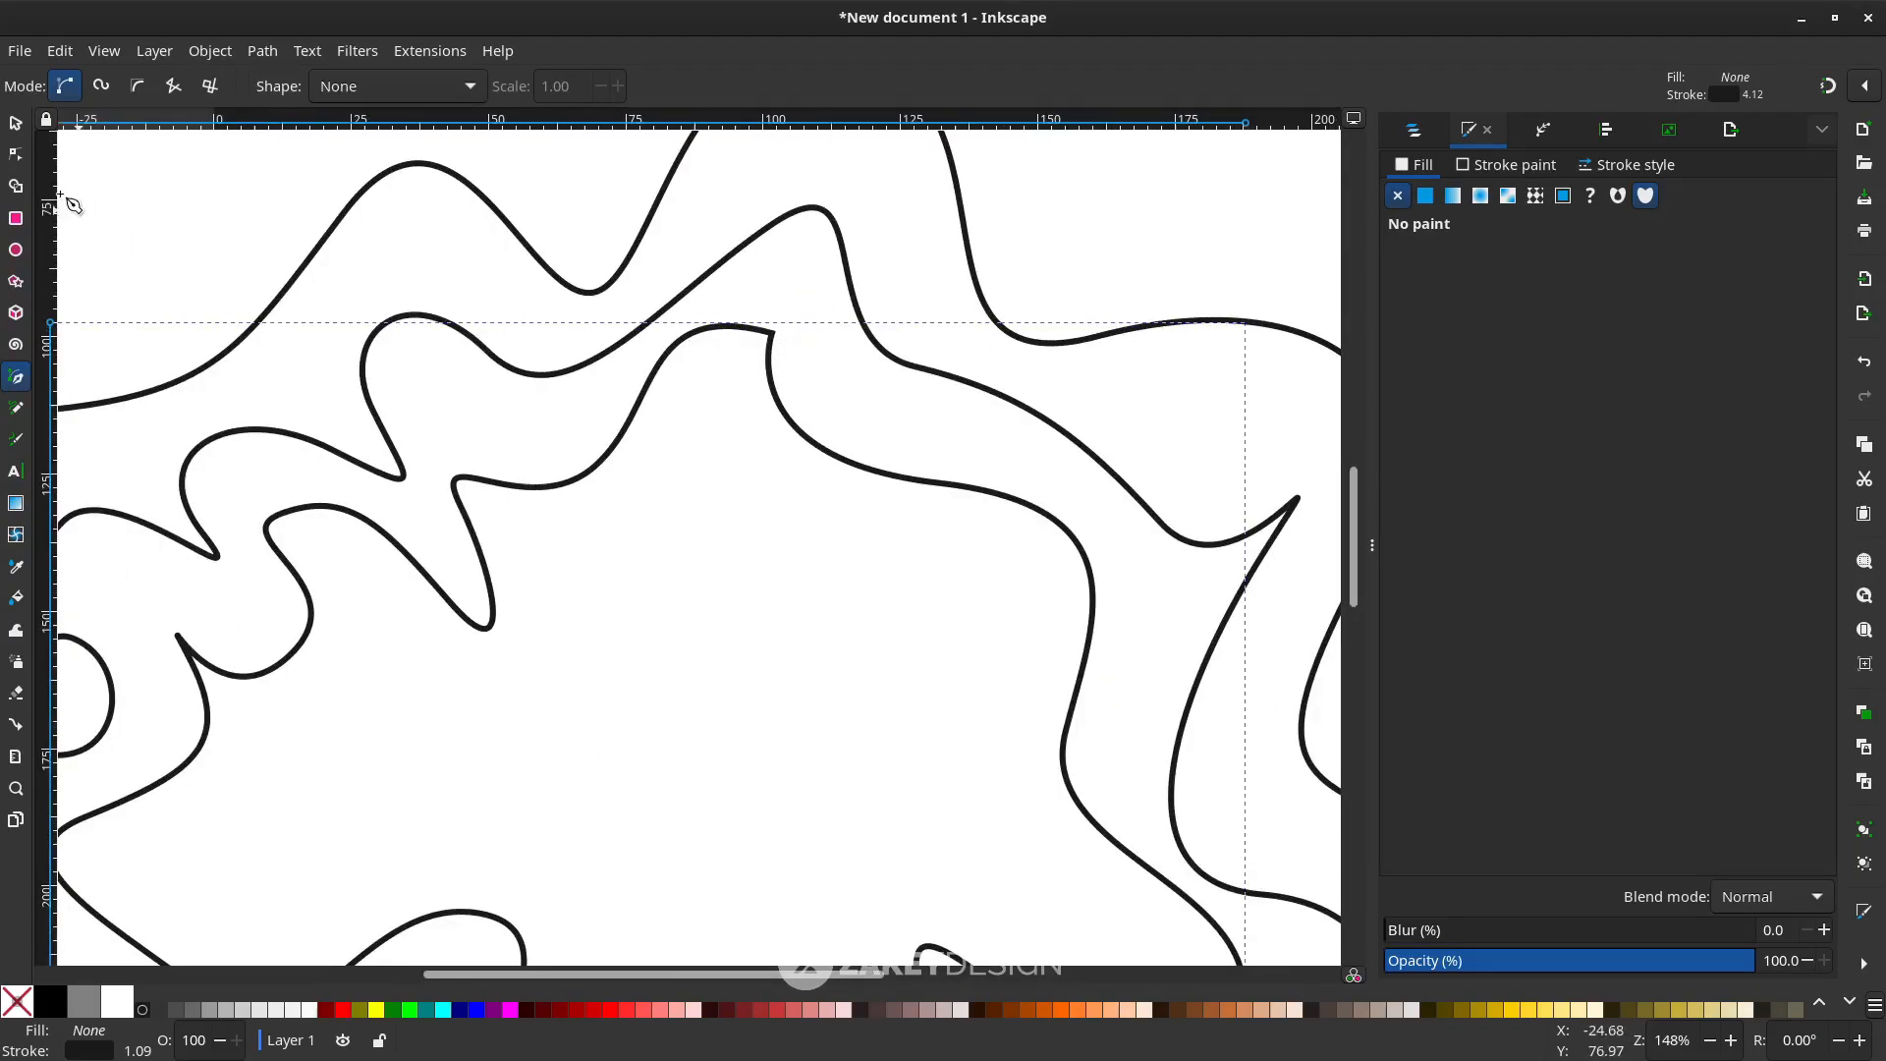
click(15, 154)
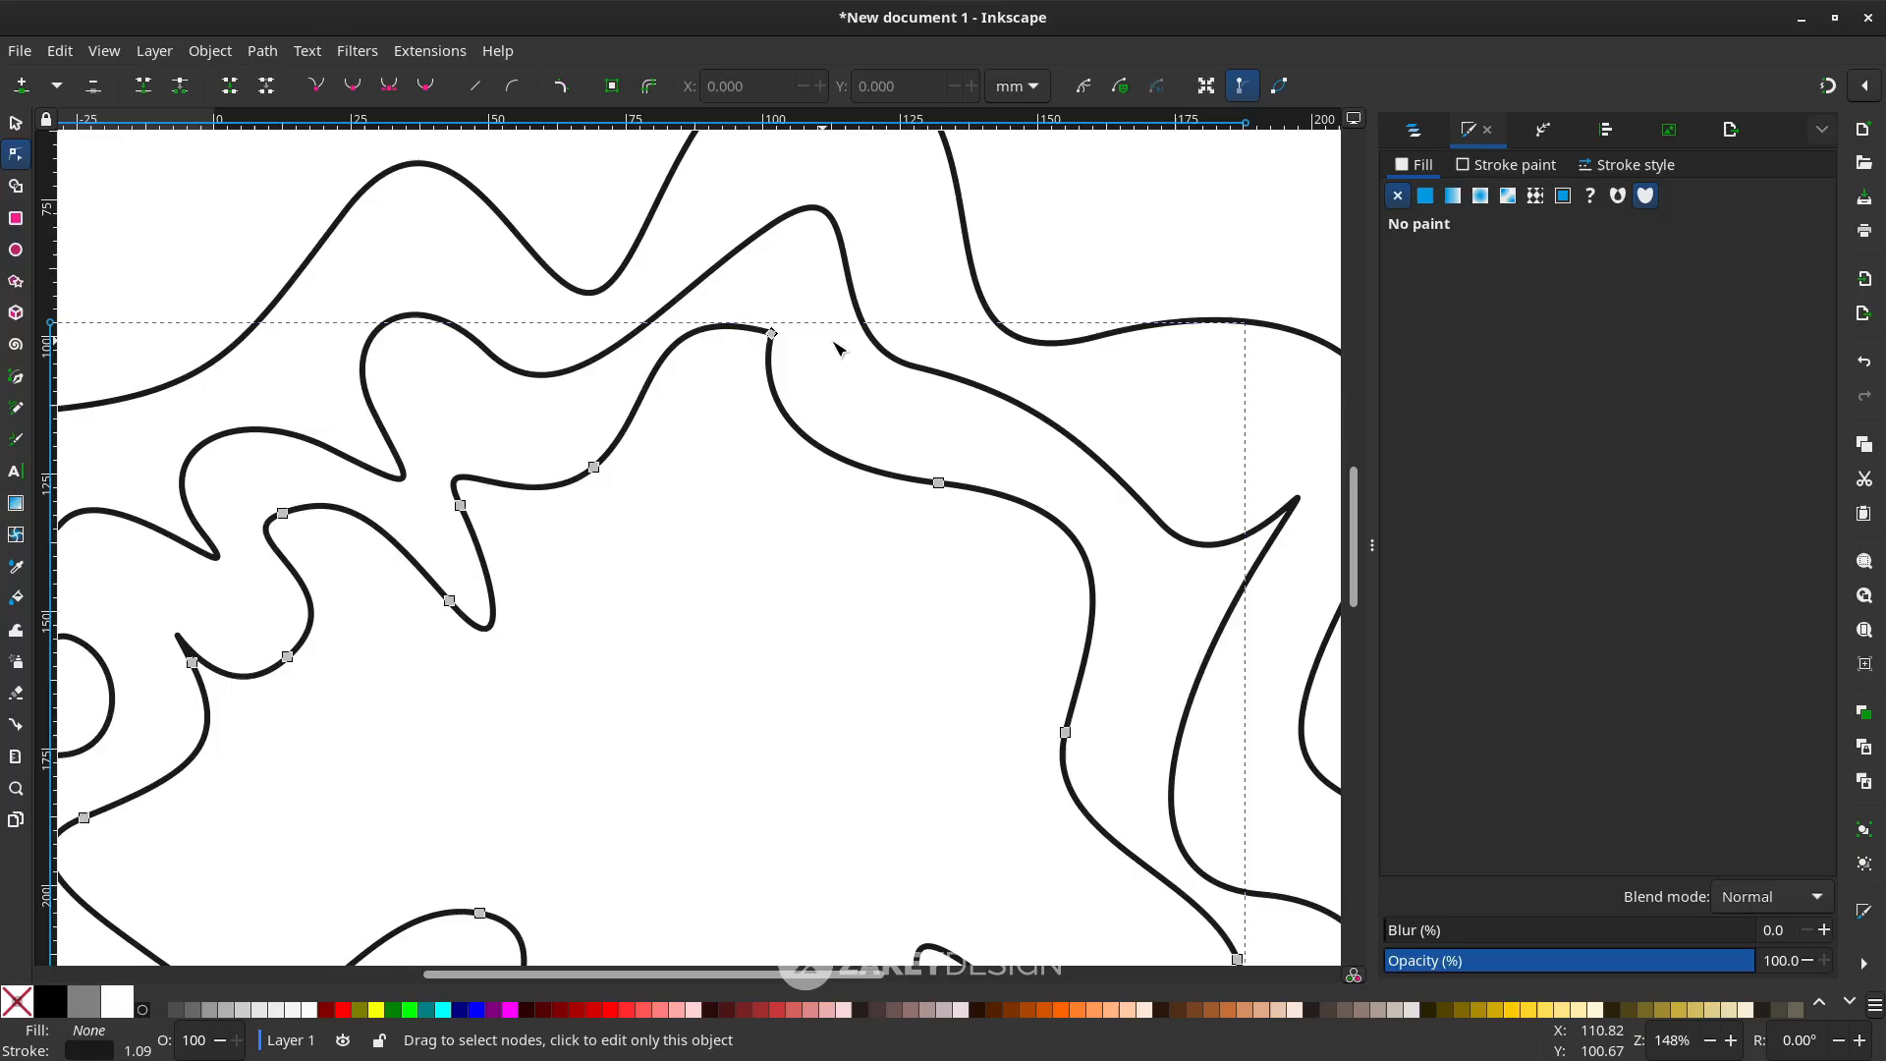
click(772, 334)
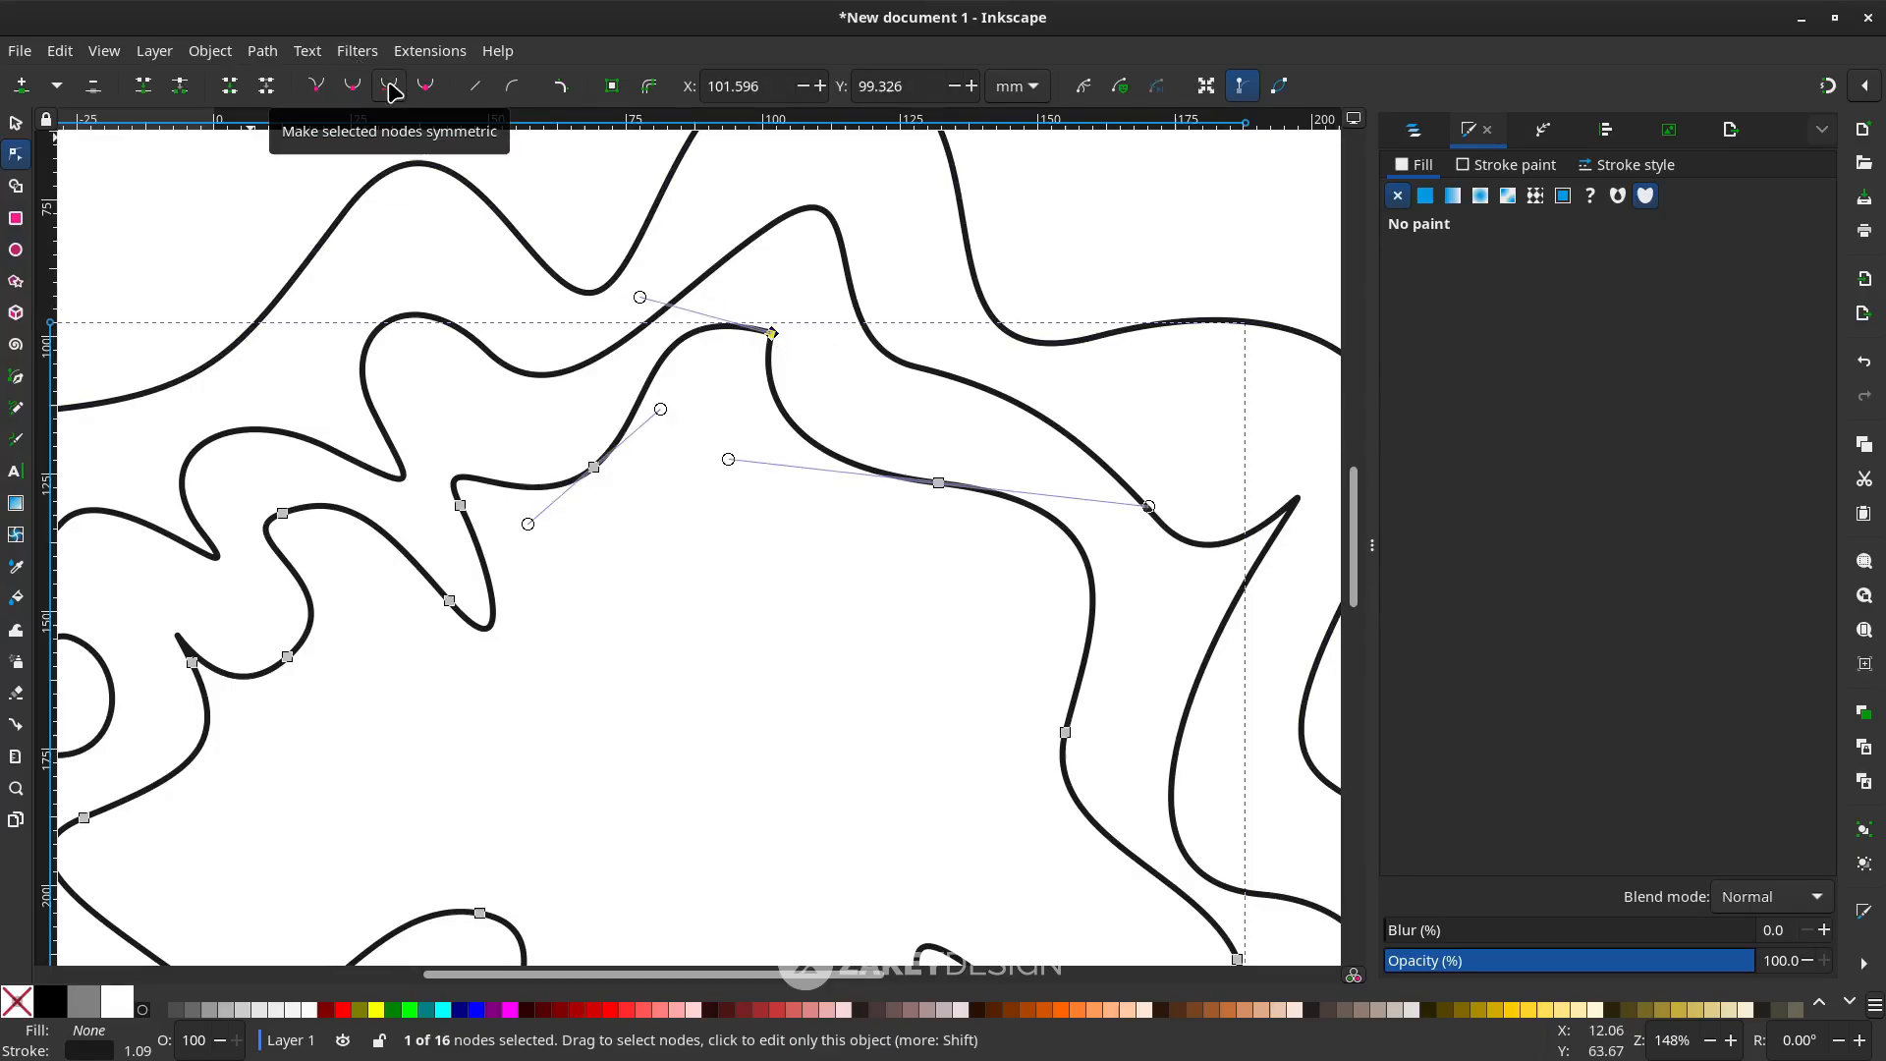
click(390, 86)
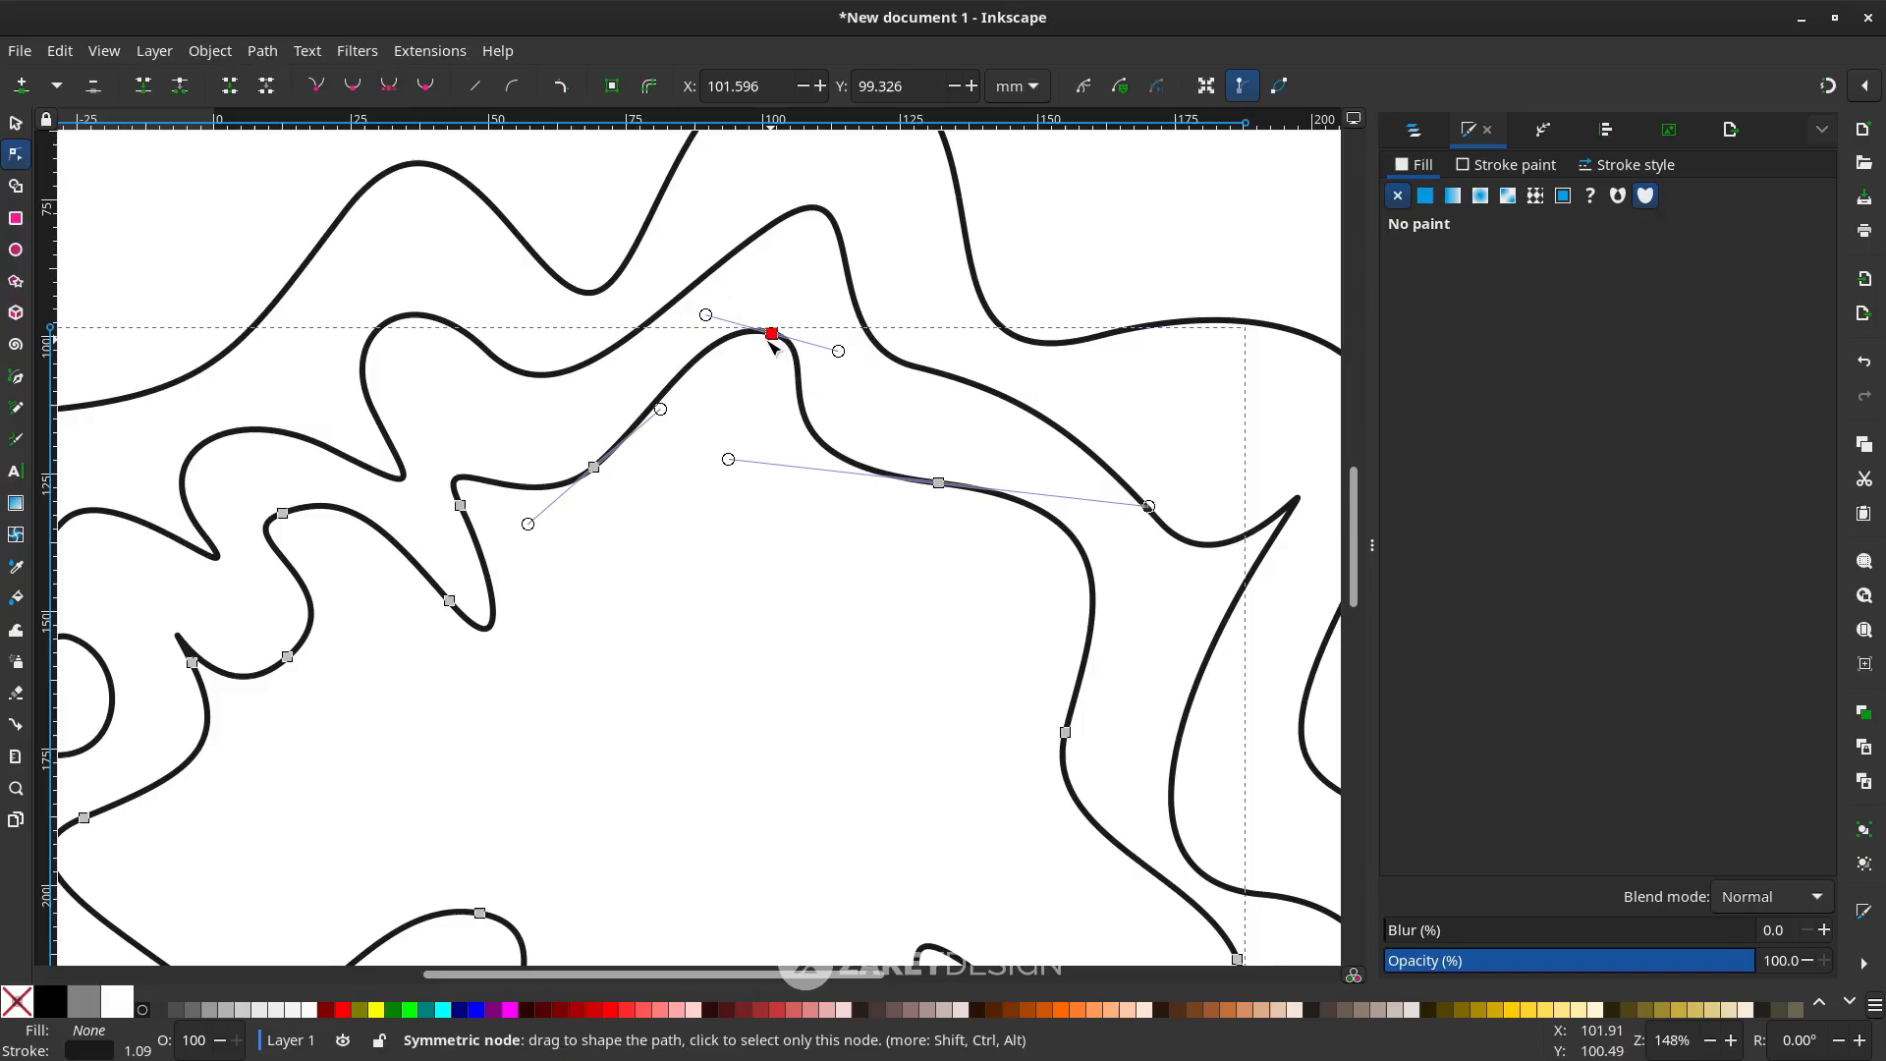
drag(770, 339, 779, 341)
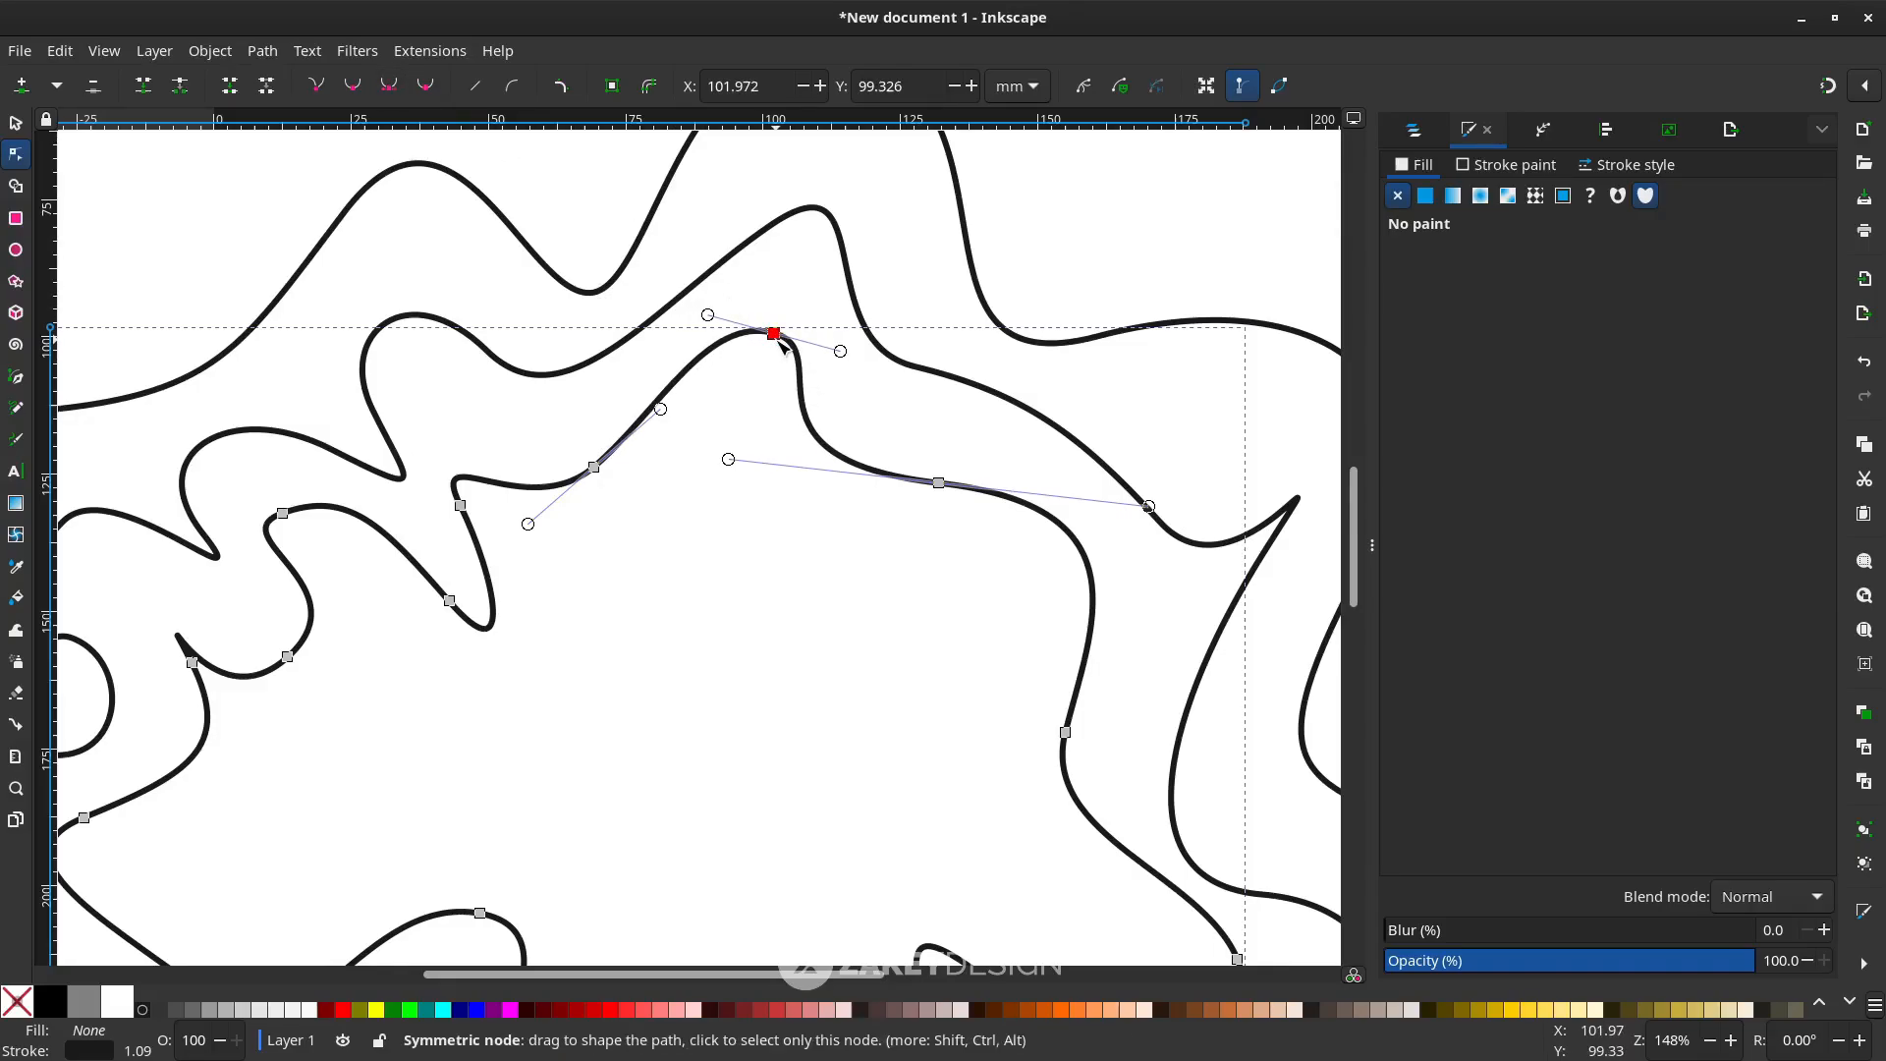
key(Escape)
ctrl+scroll(767, 428, down, 2)
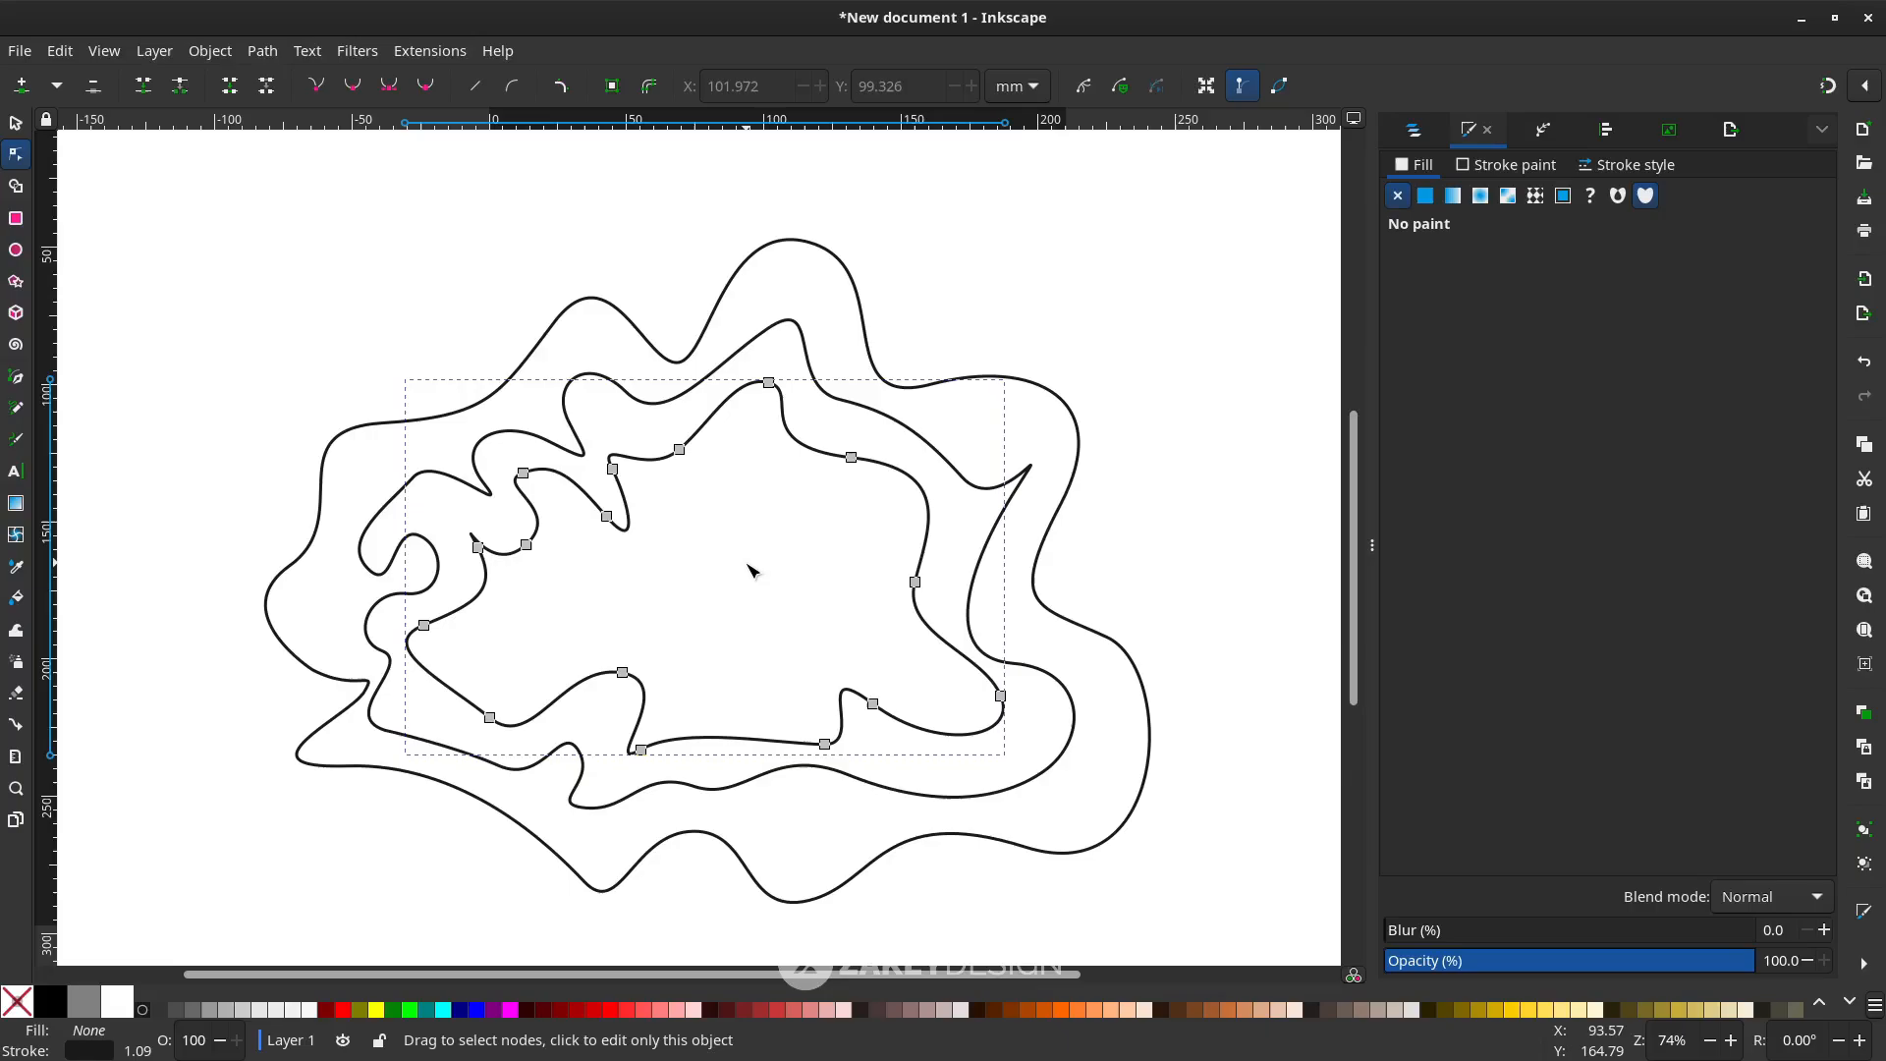
key(Escape)
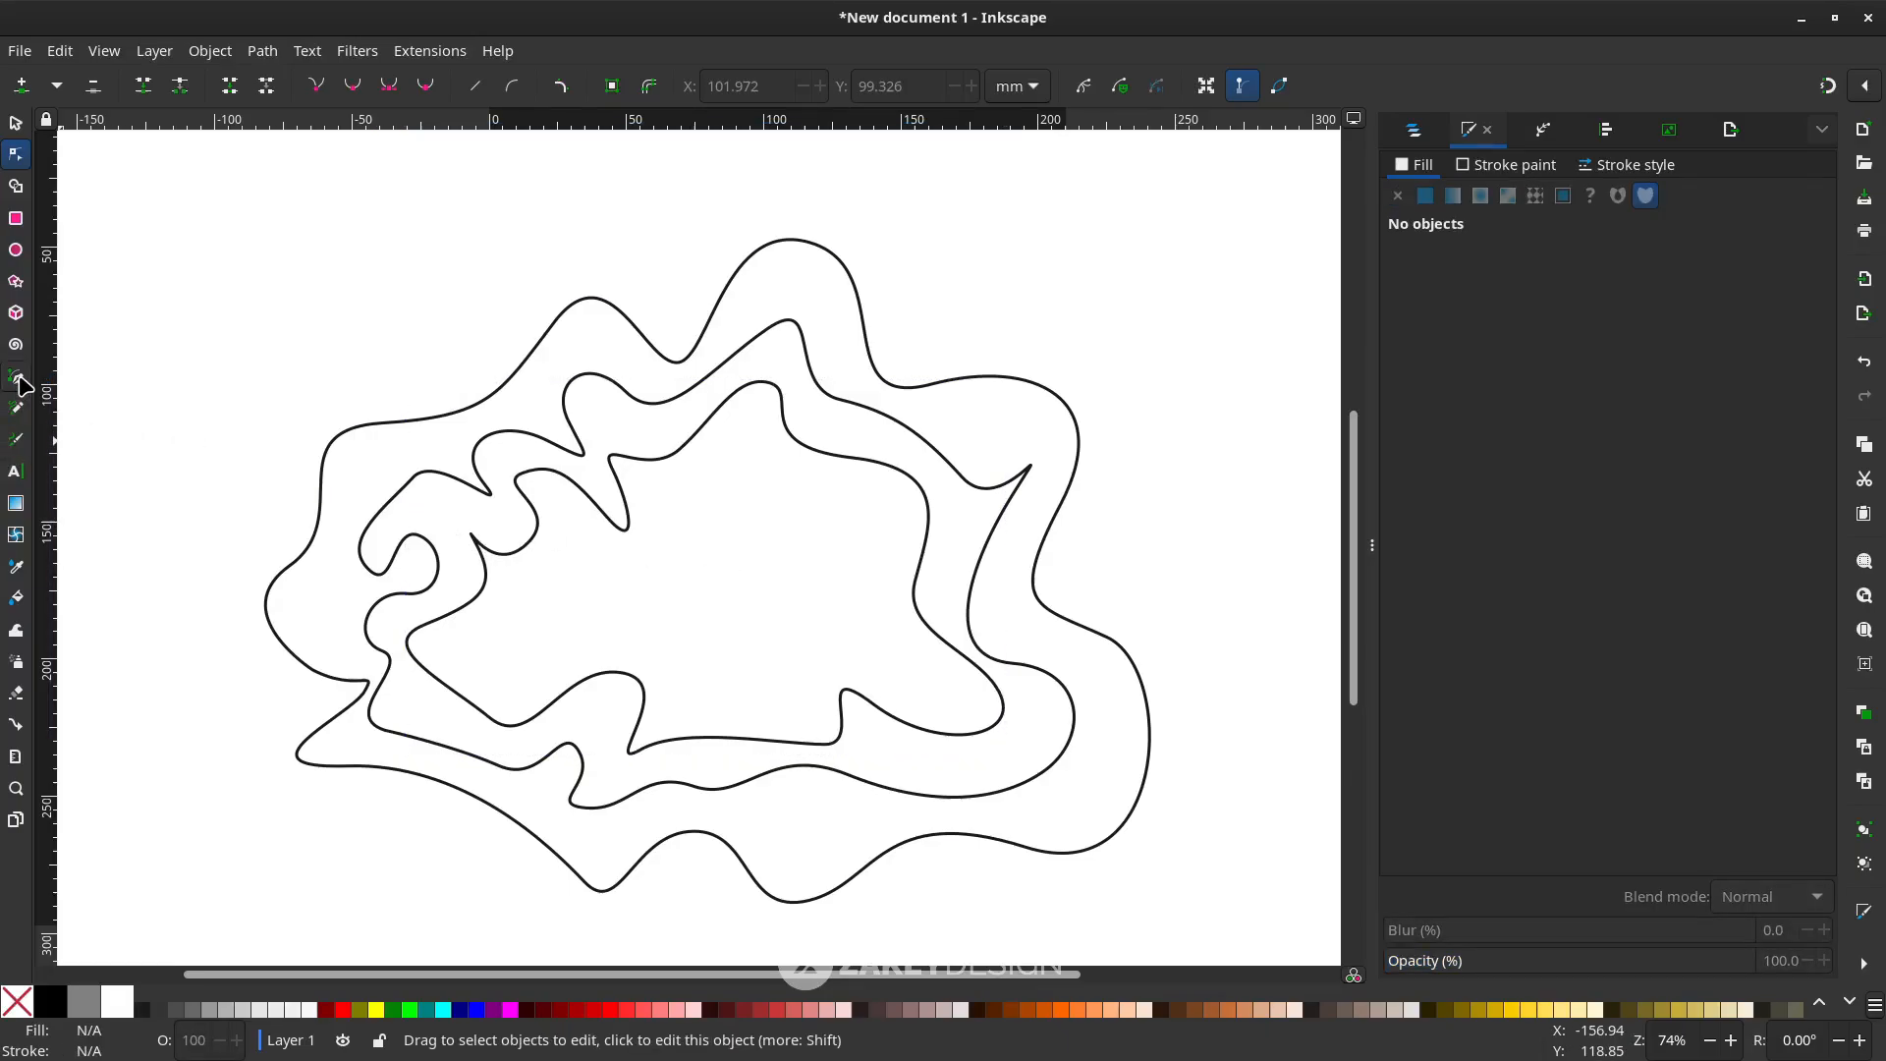
Draw a fourth closed wavy outline inside the third one with the Pen tool
click(16, 377)
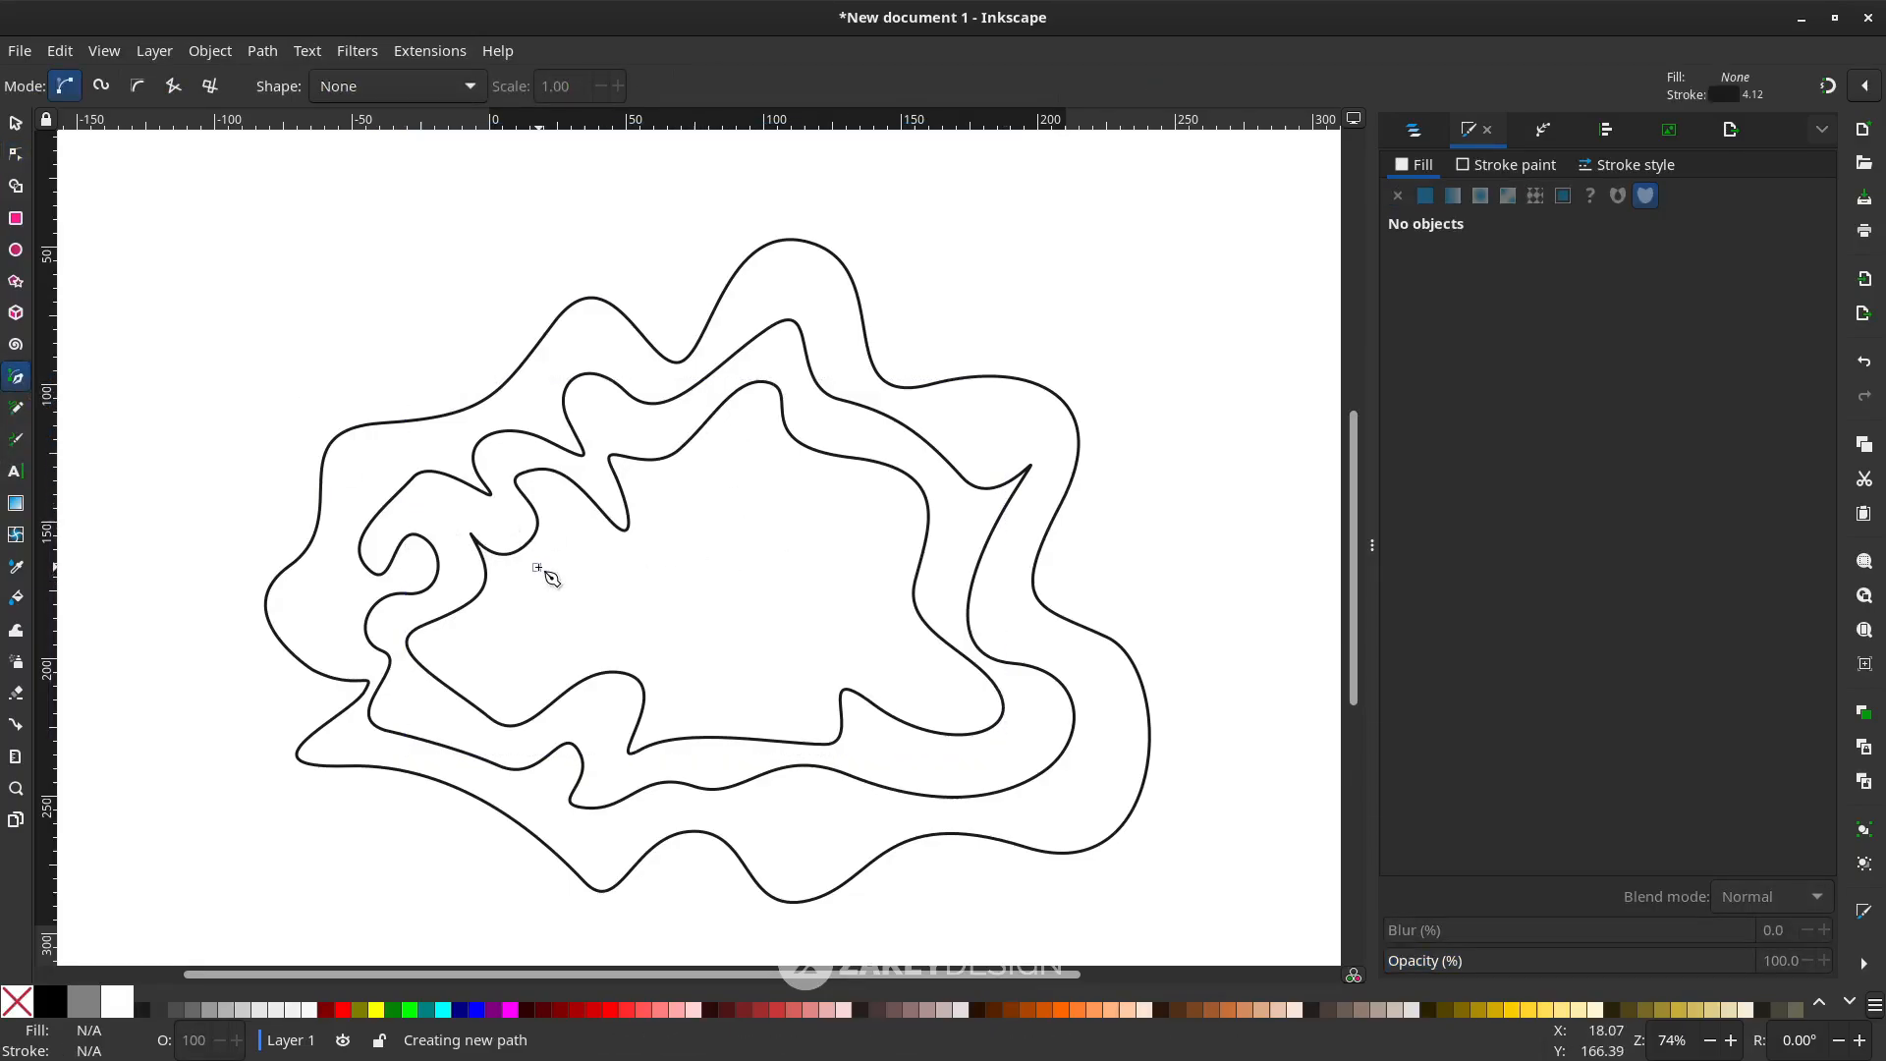
drag(537, 567, 516, 614)
drag(735, 702, 762, 703)
drag(874, 666, 929, 709)
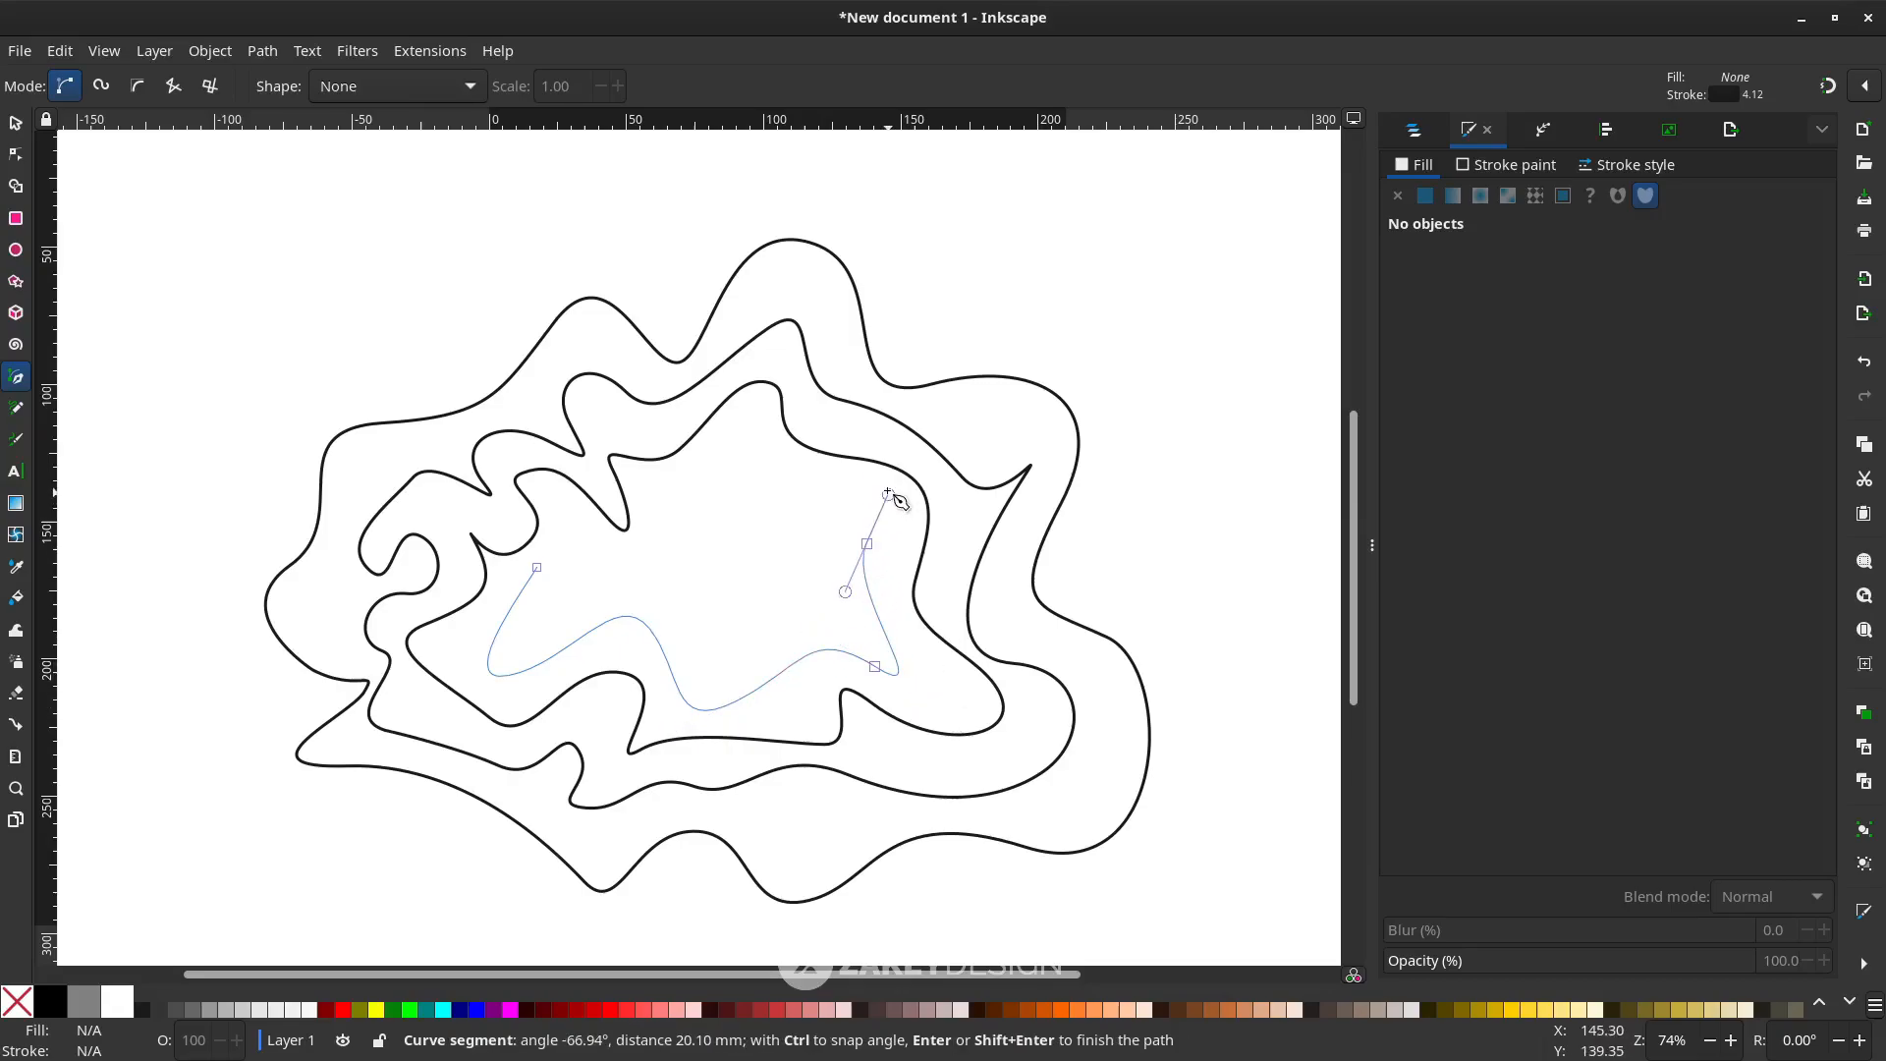
drag(766, 473, 654, 506)
drag(731, 425, 722, 425)
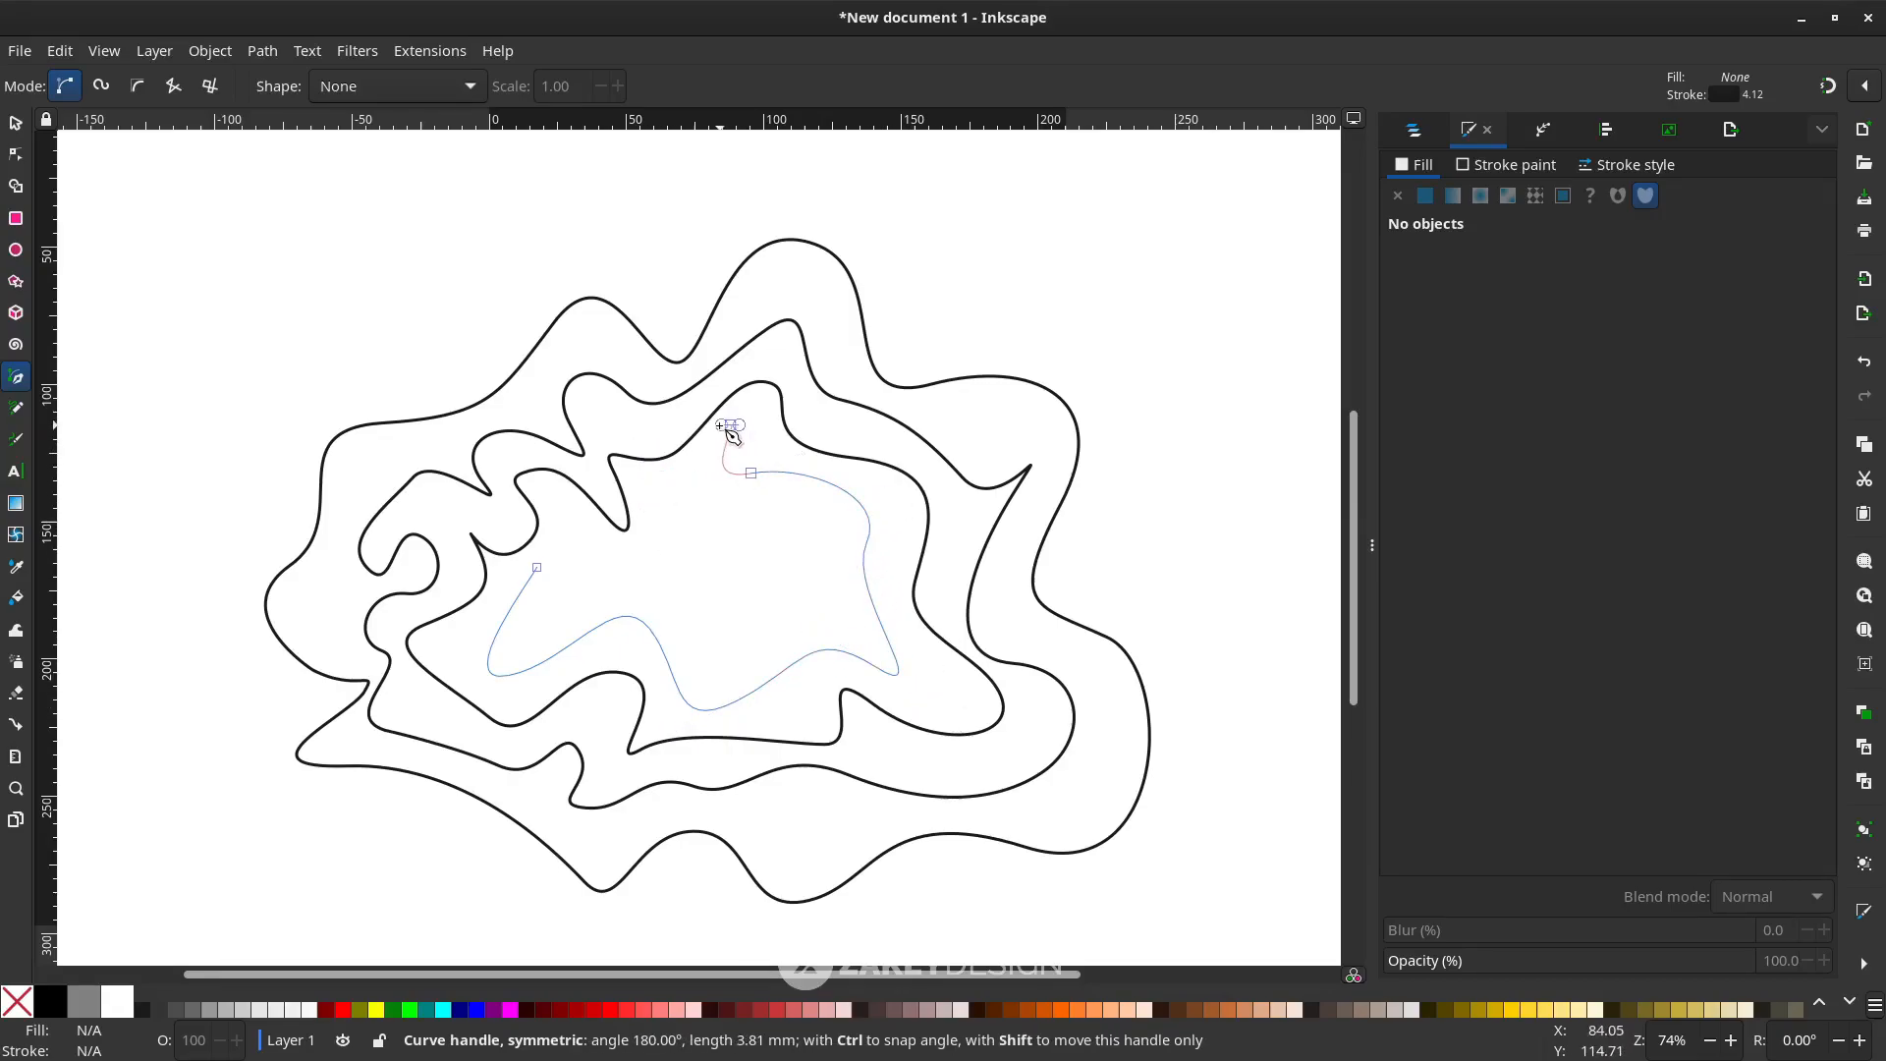
drag(688, 501, 540, 582)
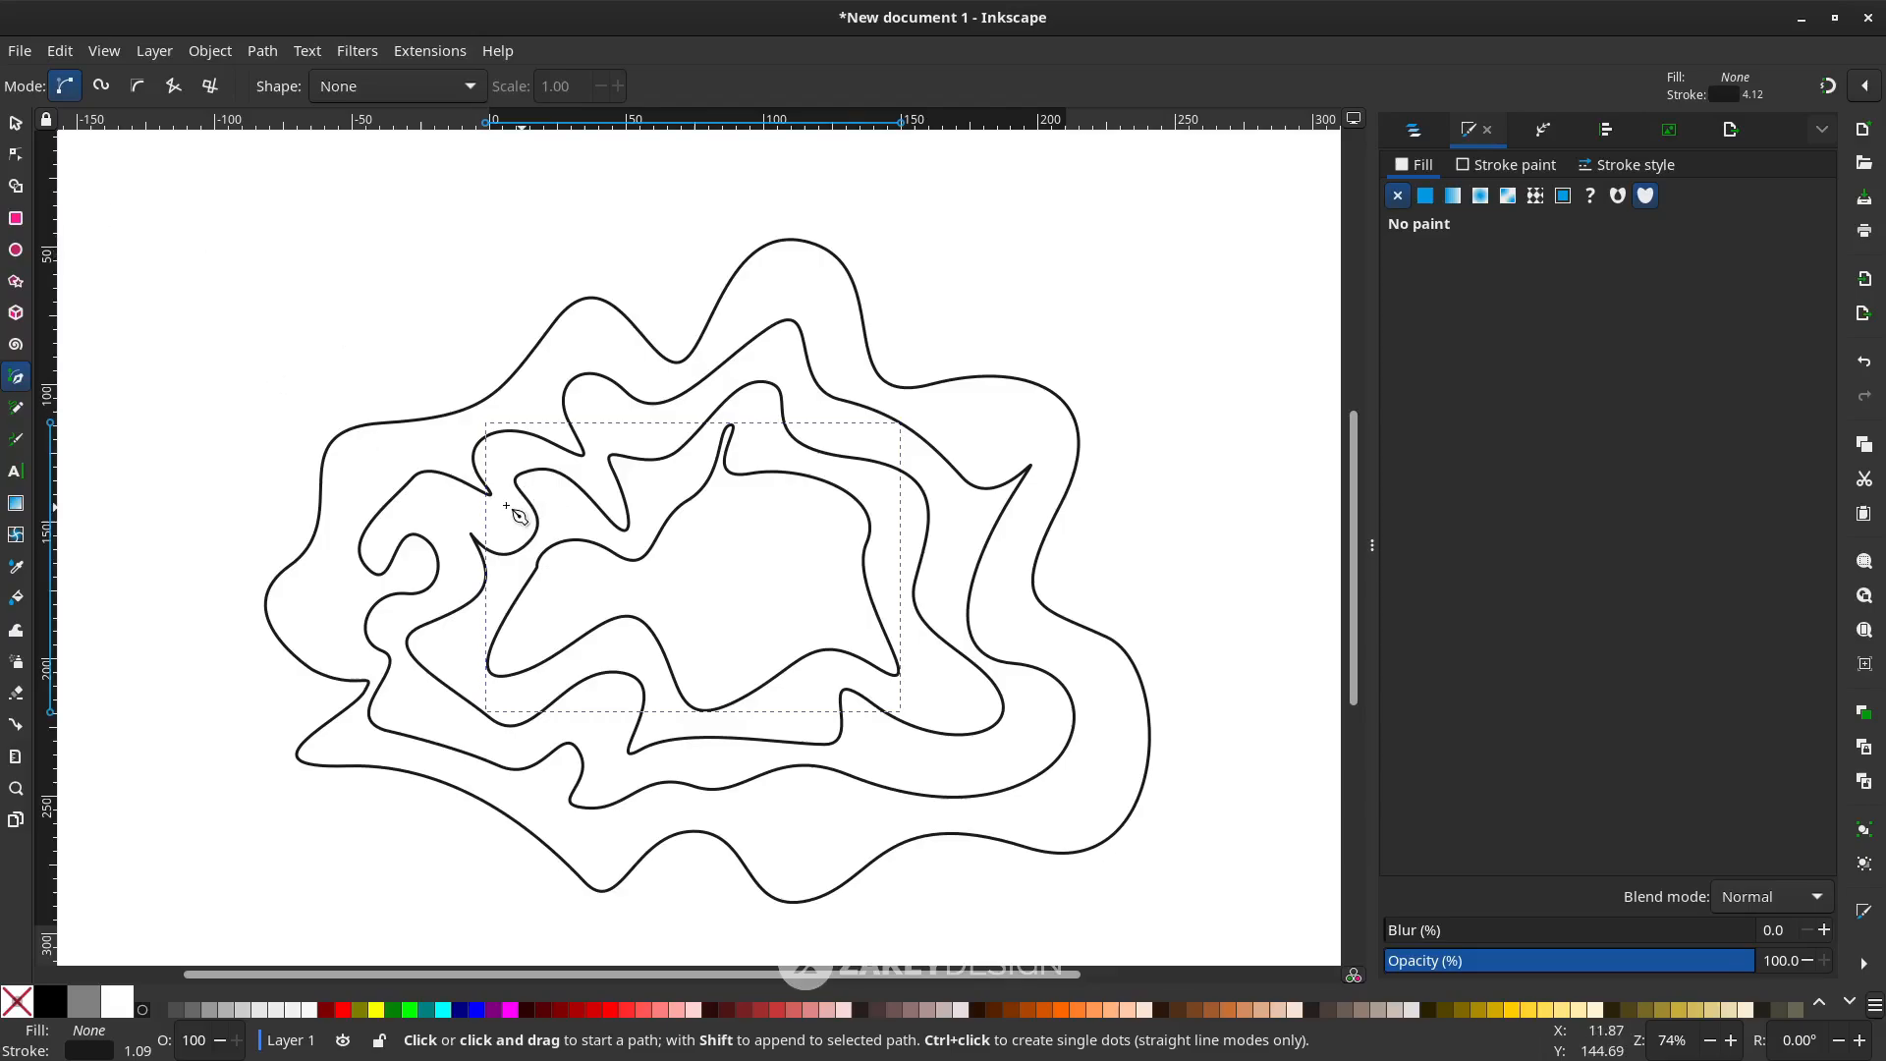
Replace the fourth outline's upper-left corner node with a new symmetric node at about X 9 mm, Y 171 mm
click(15, 155)
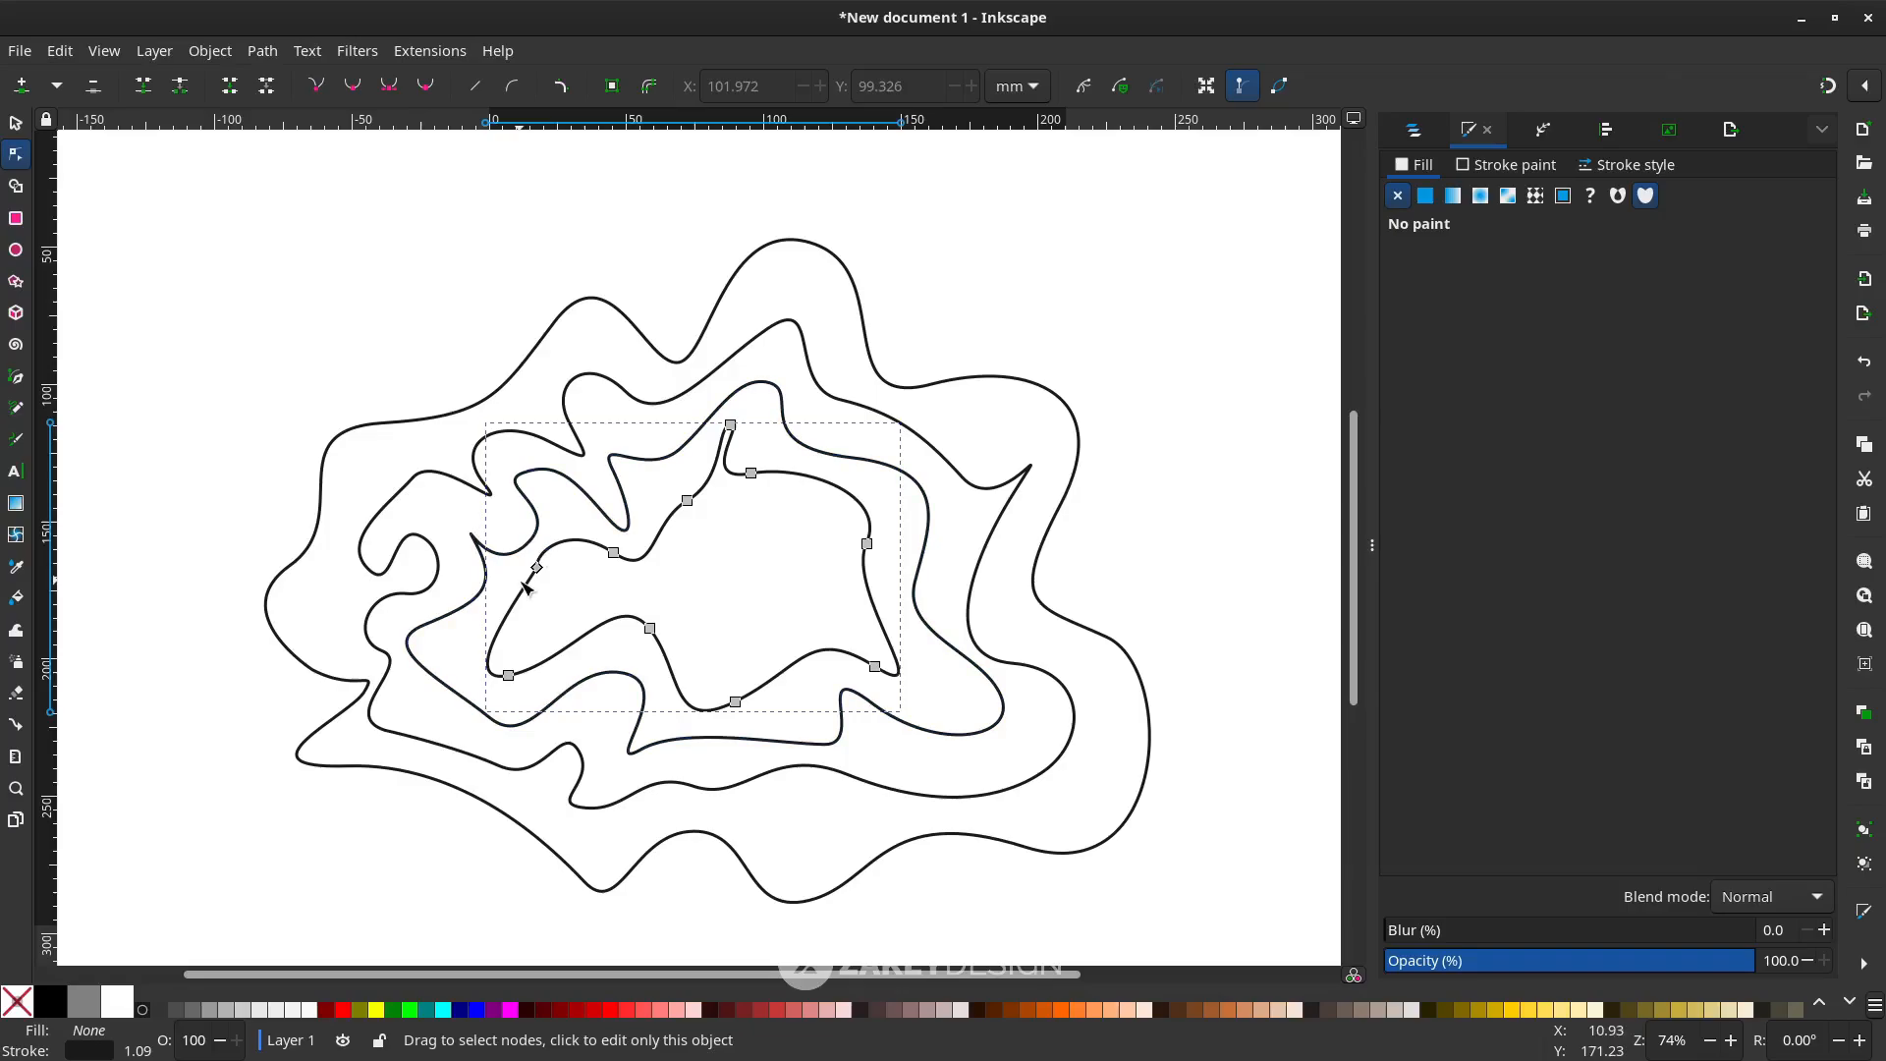
mouse_move(539, 571)
mouse_down()
mouse_move(509, 593)
mouse_move(532, 580)
mouse_up()
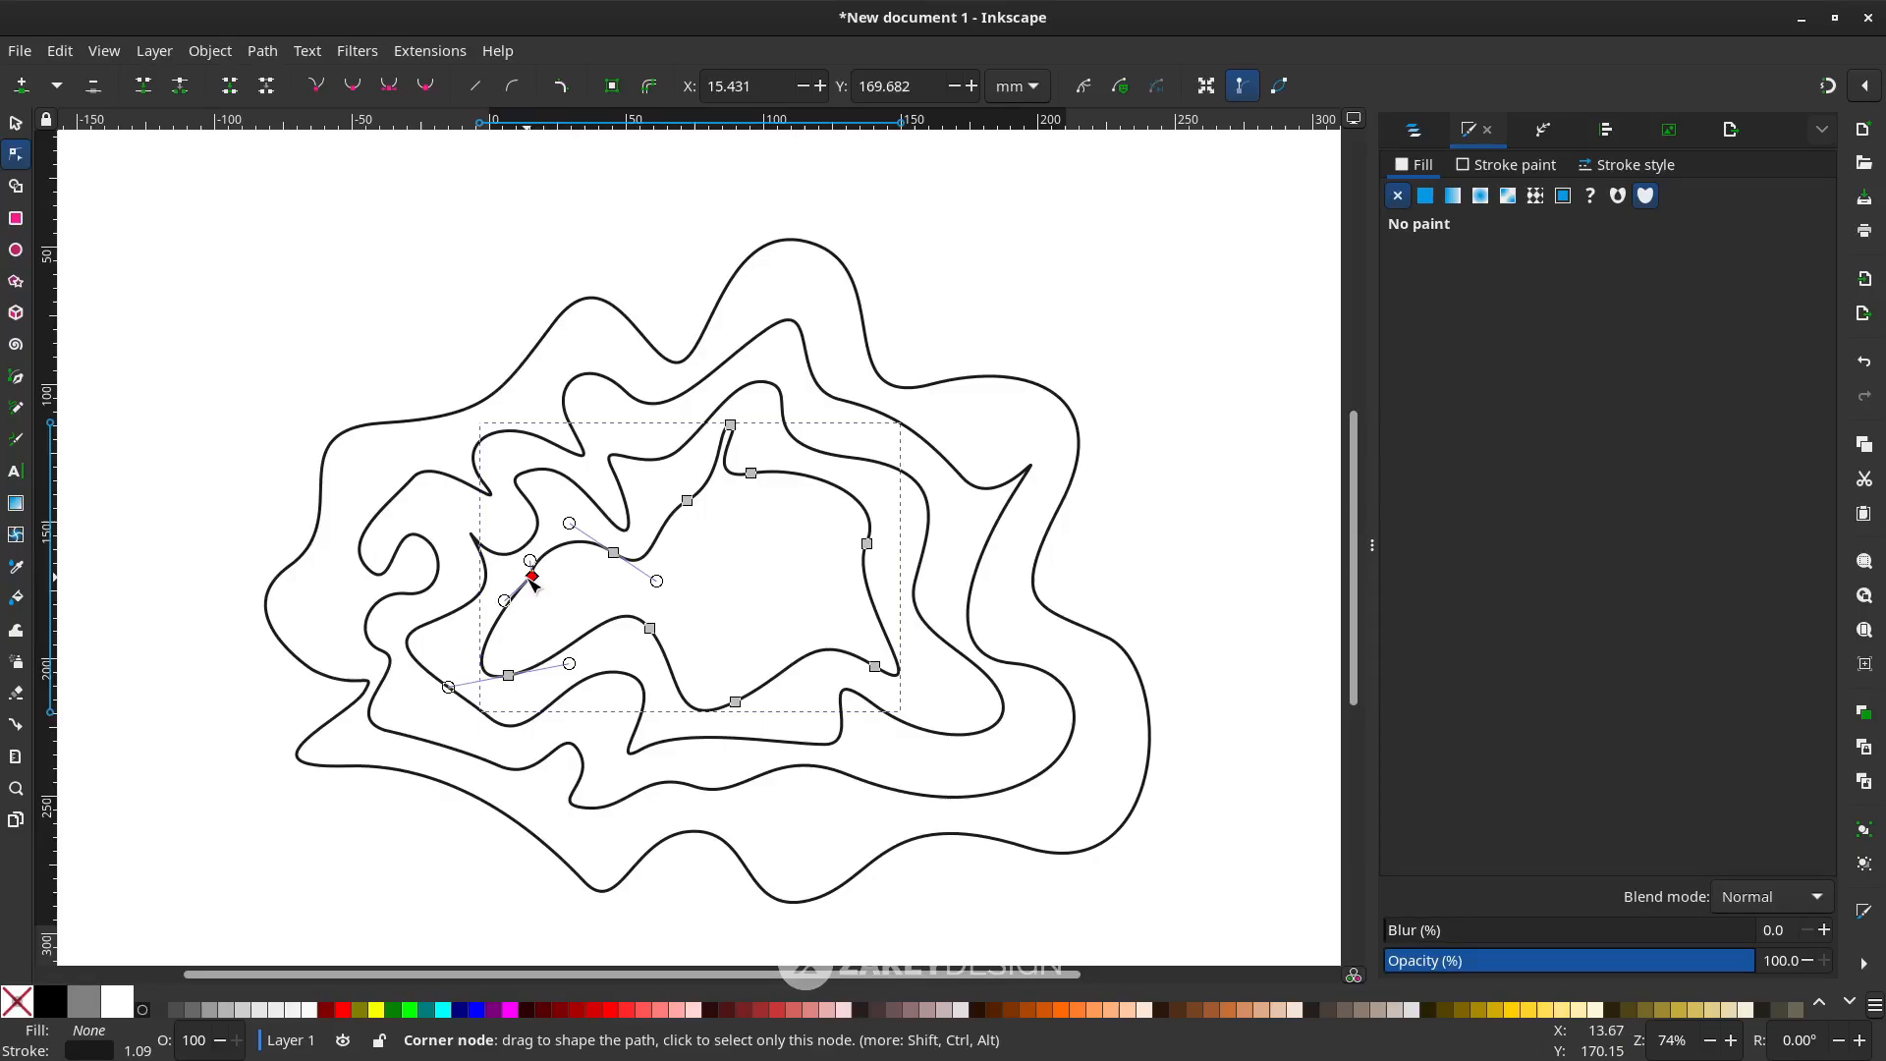
key(Delete)
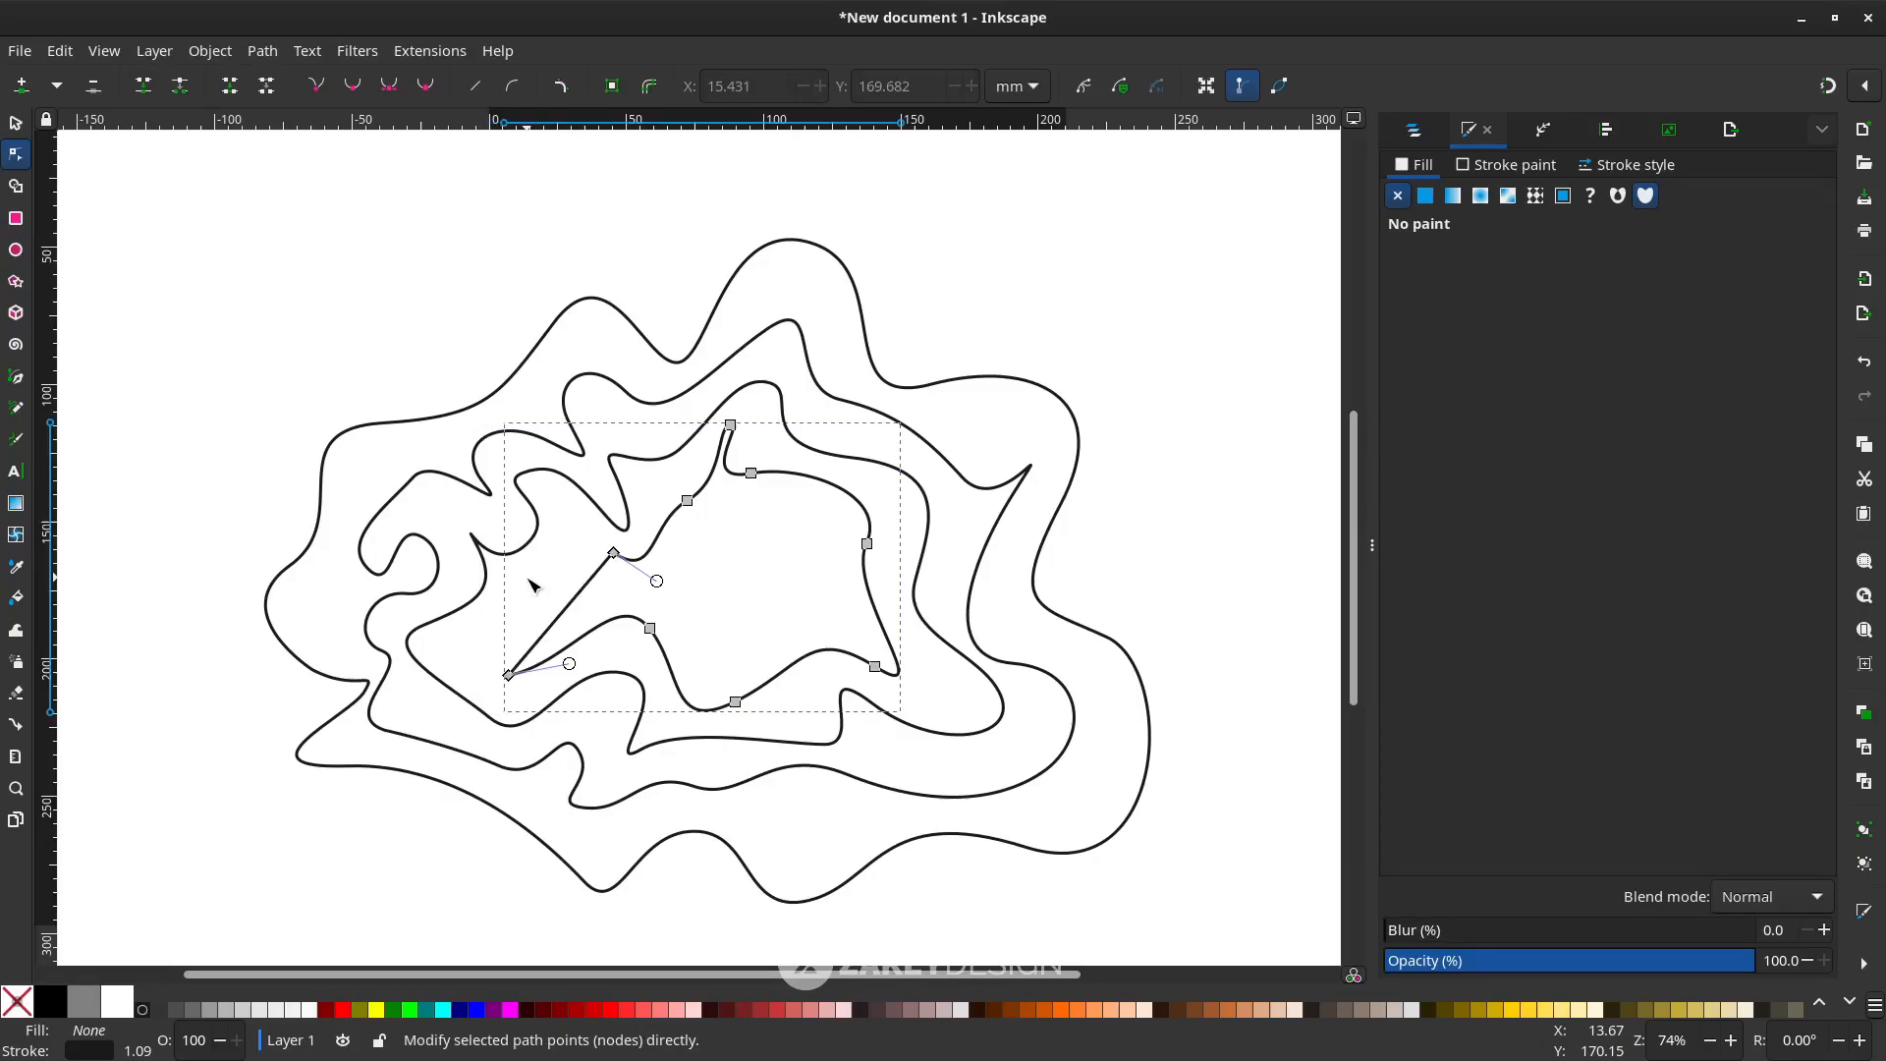
double_click(573, 617)
drag(573, 617, 513, 578)
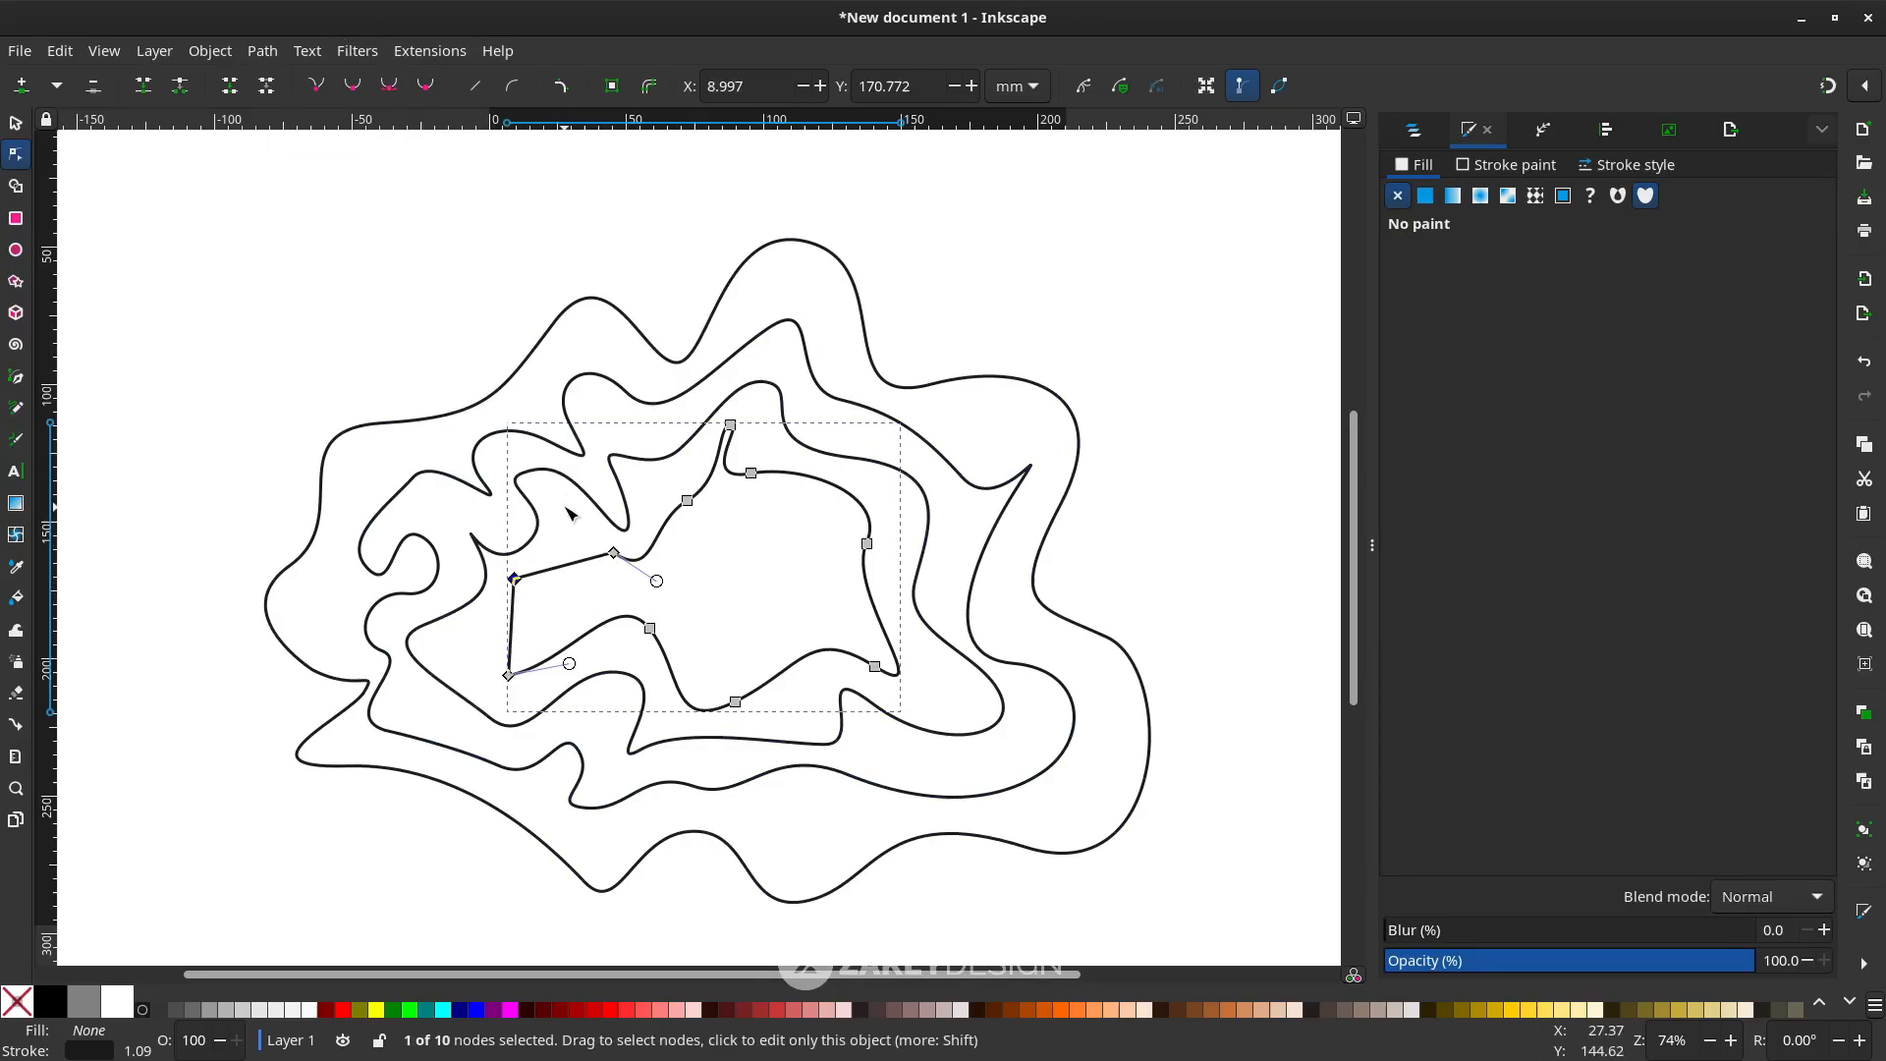
click(389, 89)
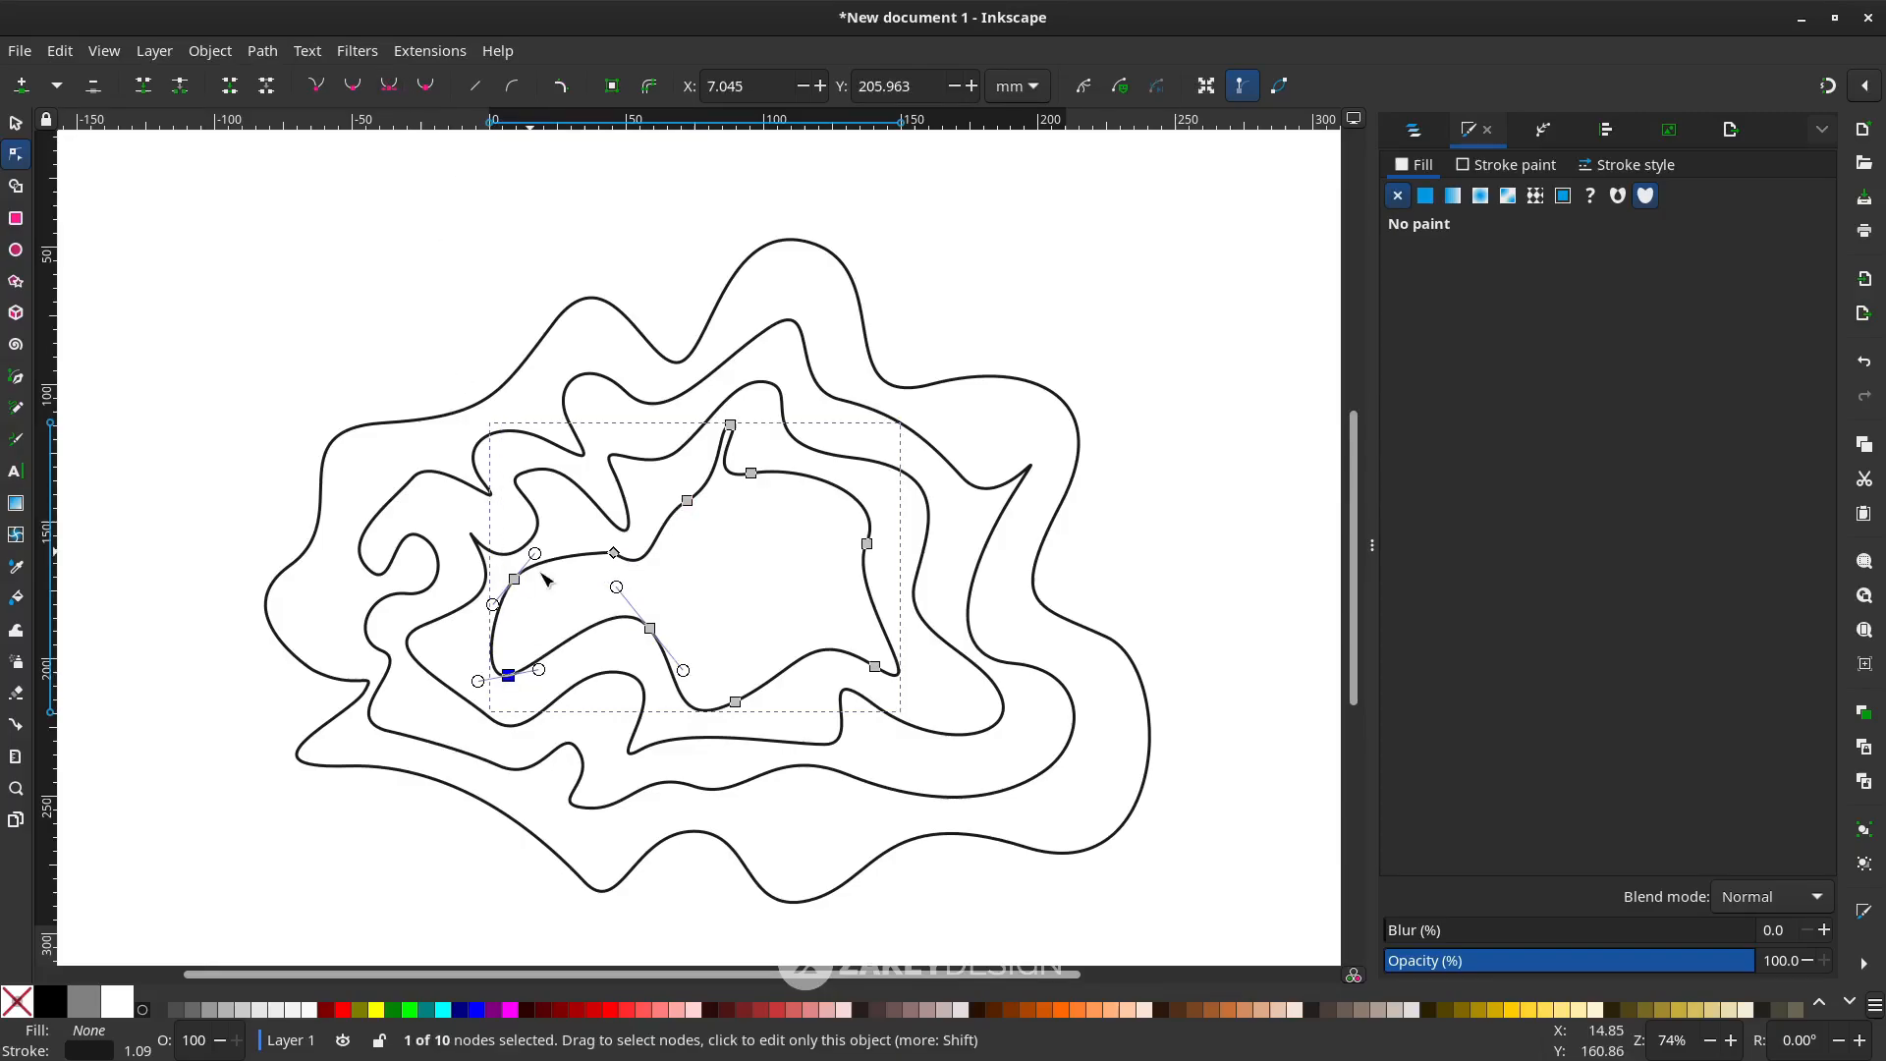
Lower two bottom nodes of the fourth outline, raise the corner node on its upper-left edge and make it symmetric, and deselect the path
drag(508, 676, 510, 700)
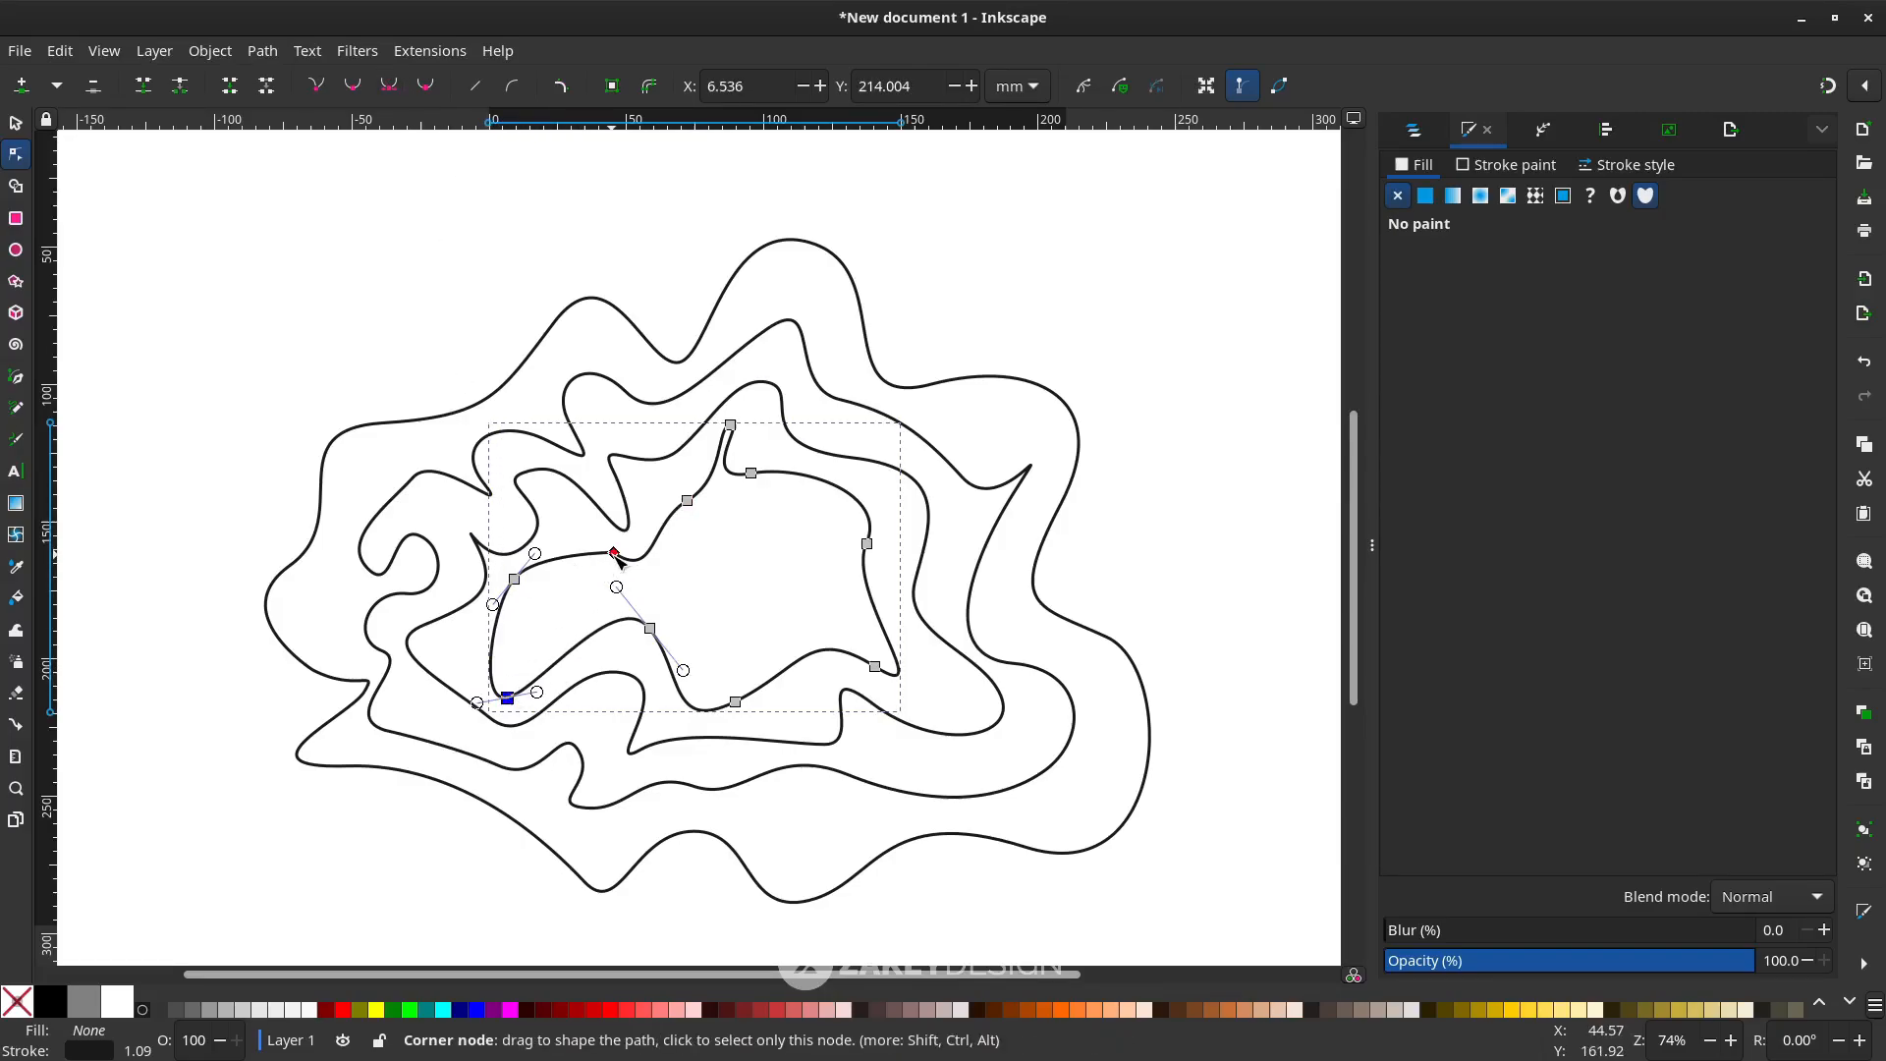
drag(614, 554, 605, 542)
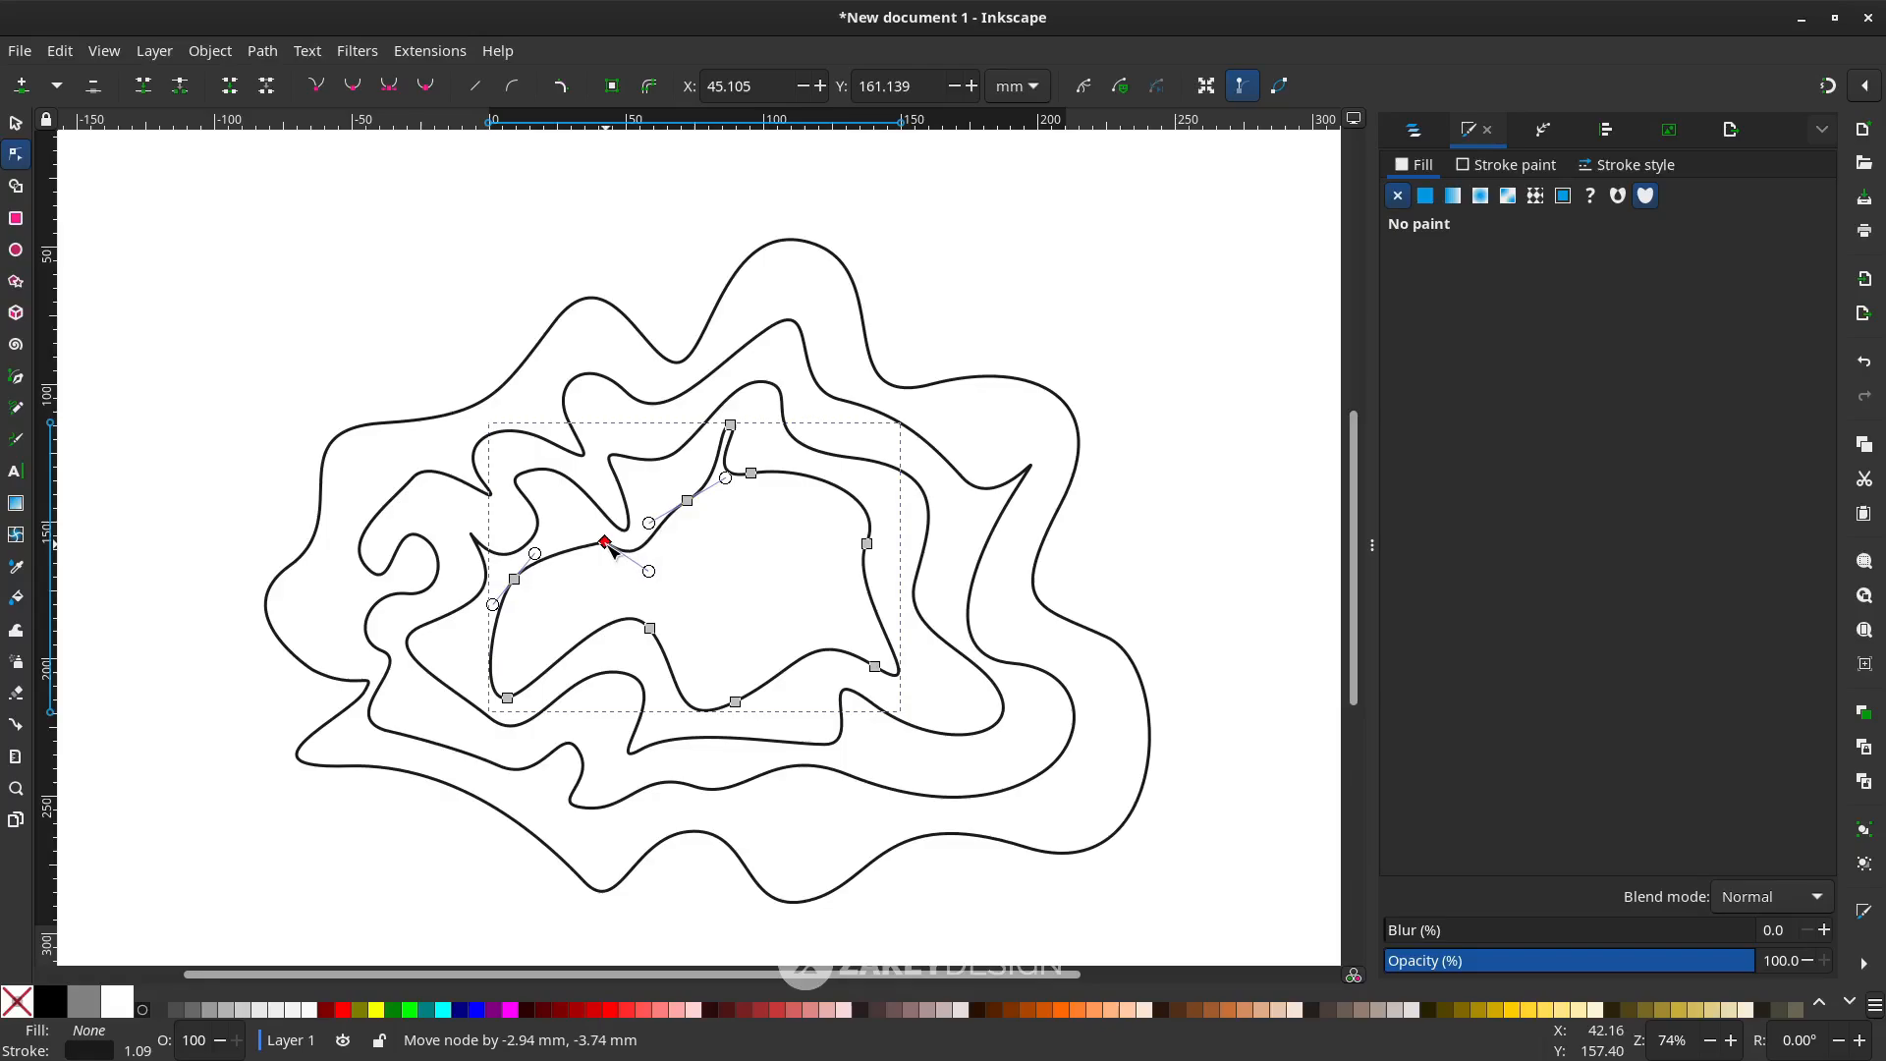
click(391, 93)
drag(625, 556, 651, 650)
click(1222, 590)
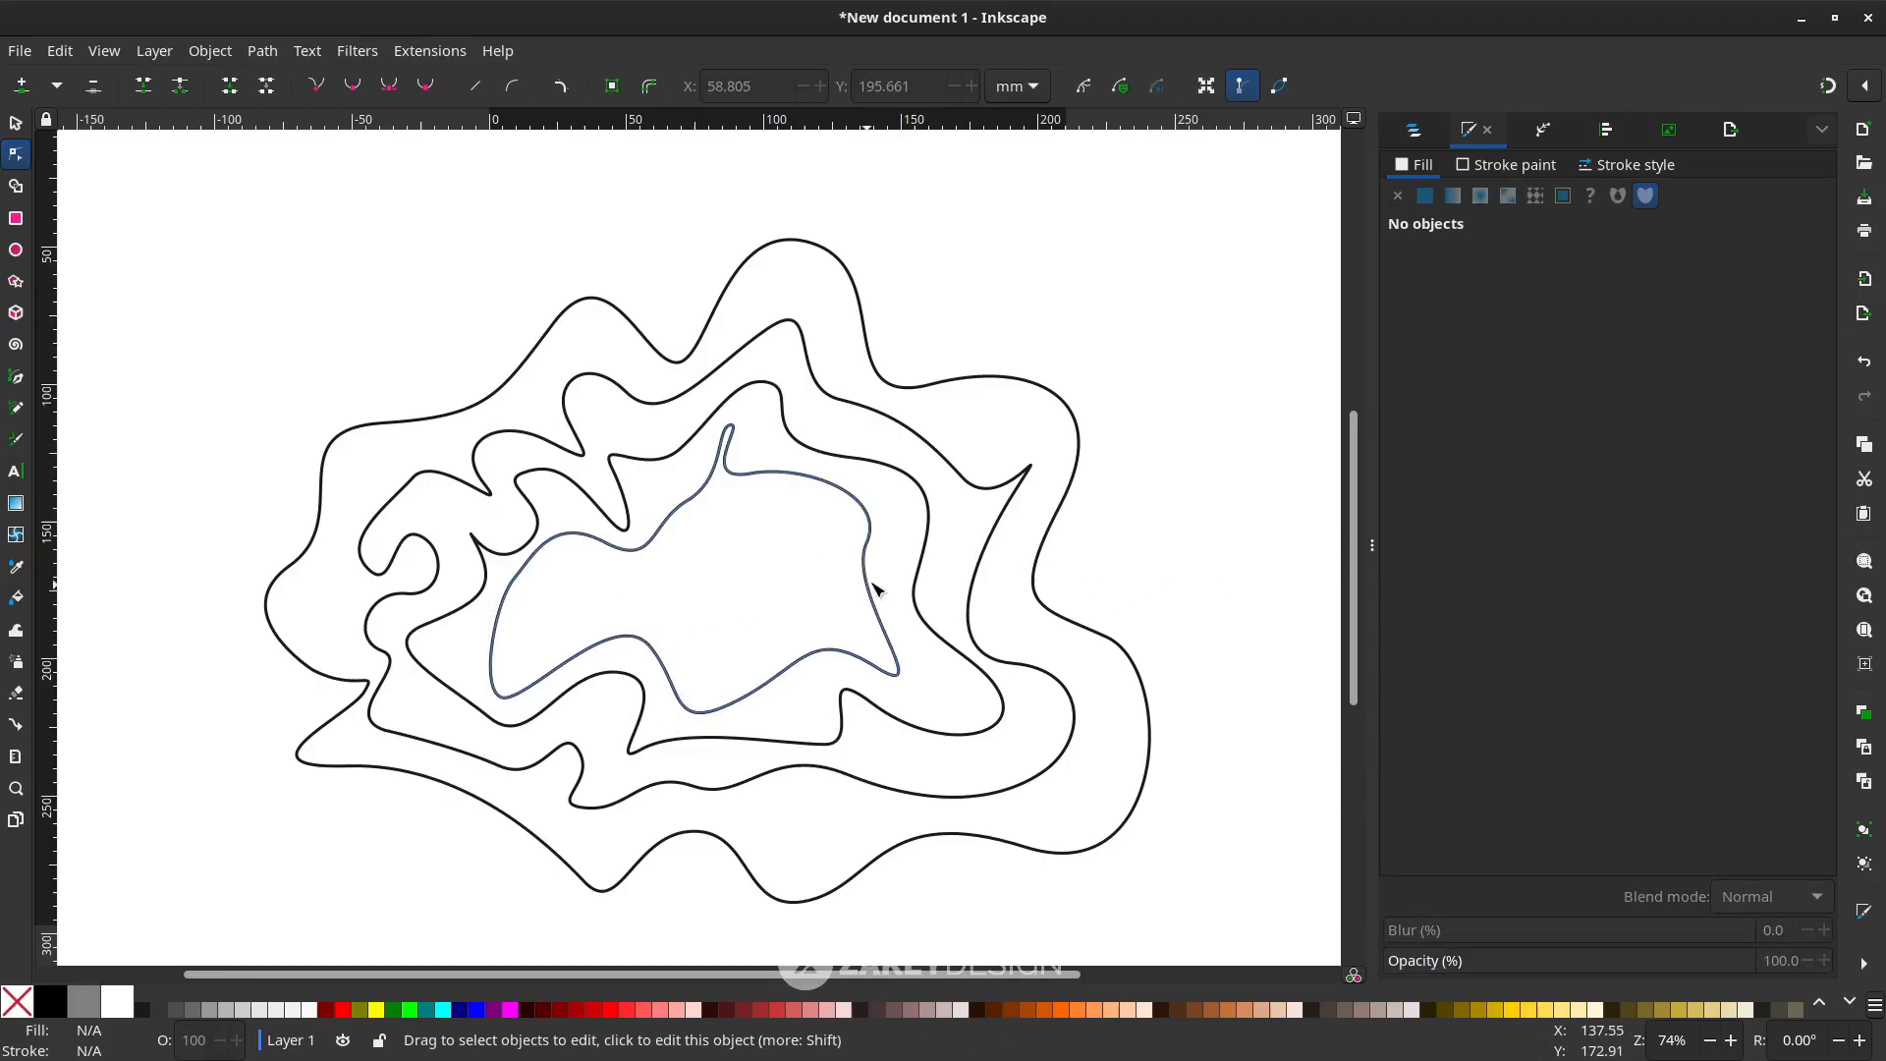
click(1066, 408)
click(975, 490)
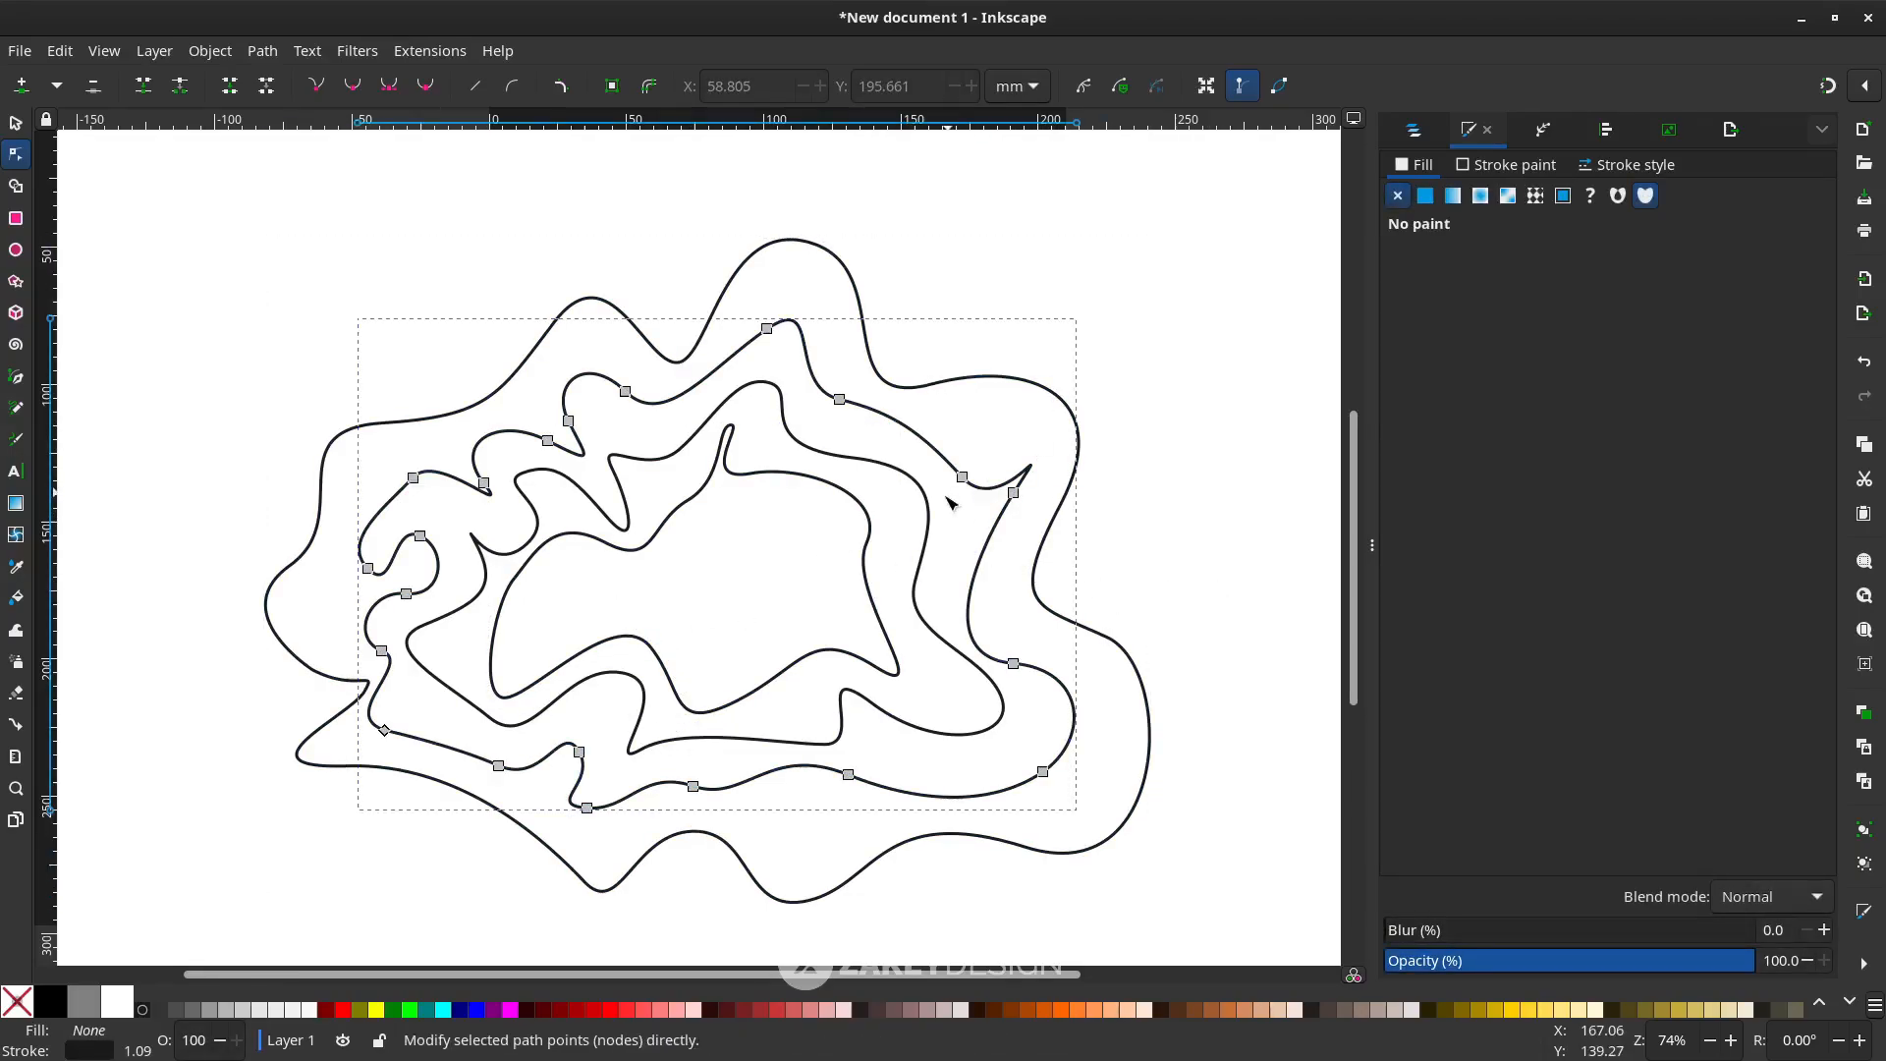
click(927, 518)
key(Escape)
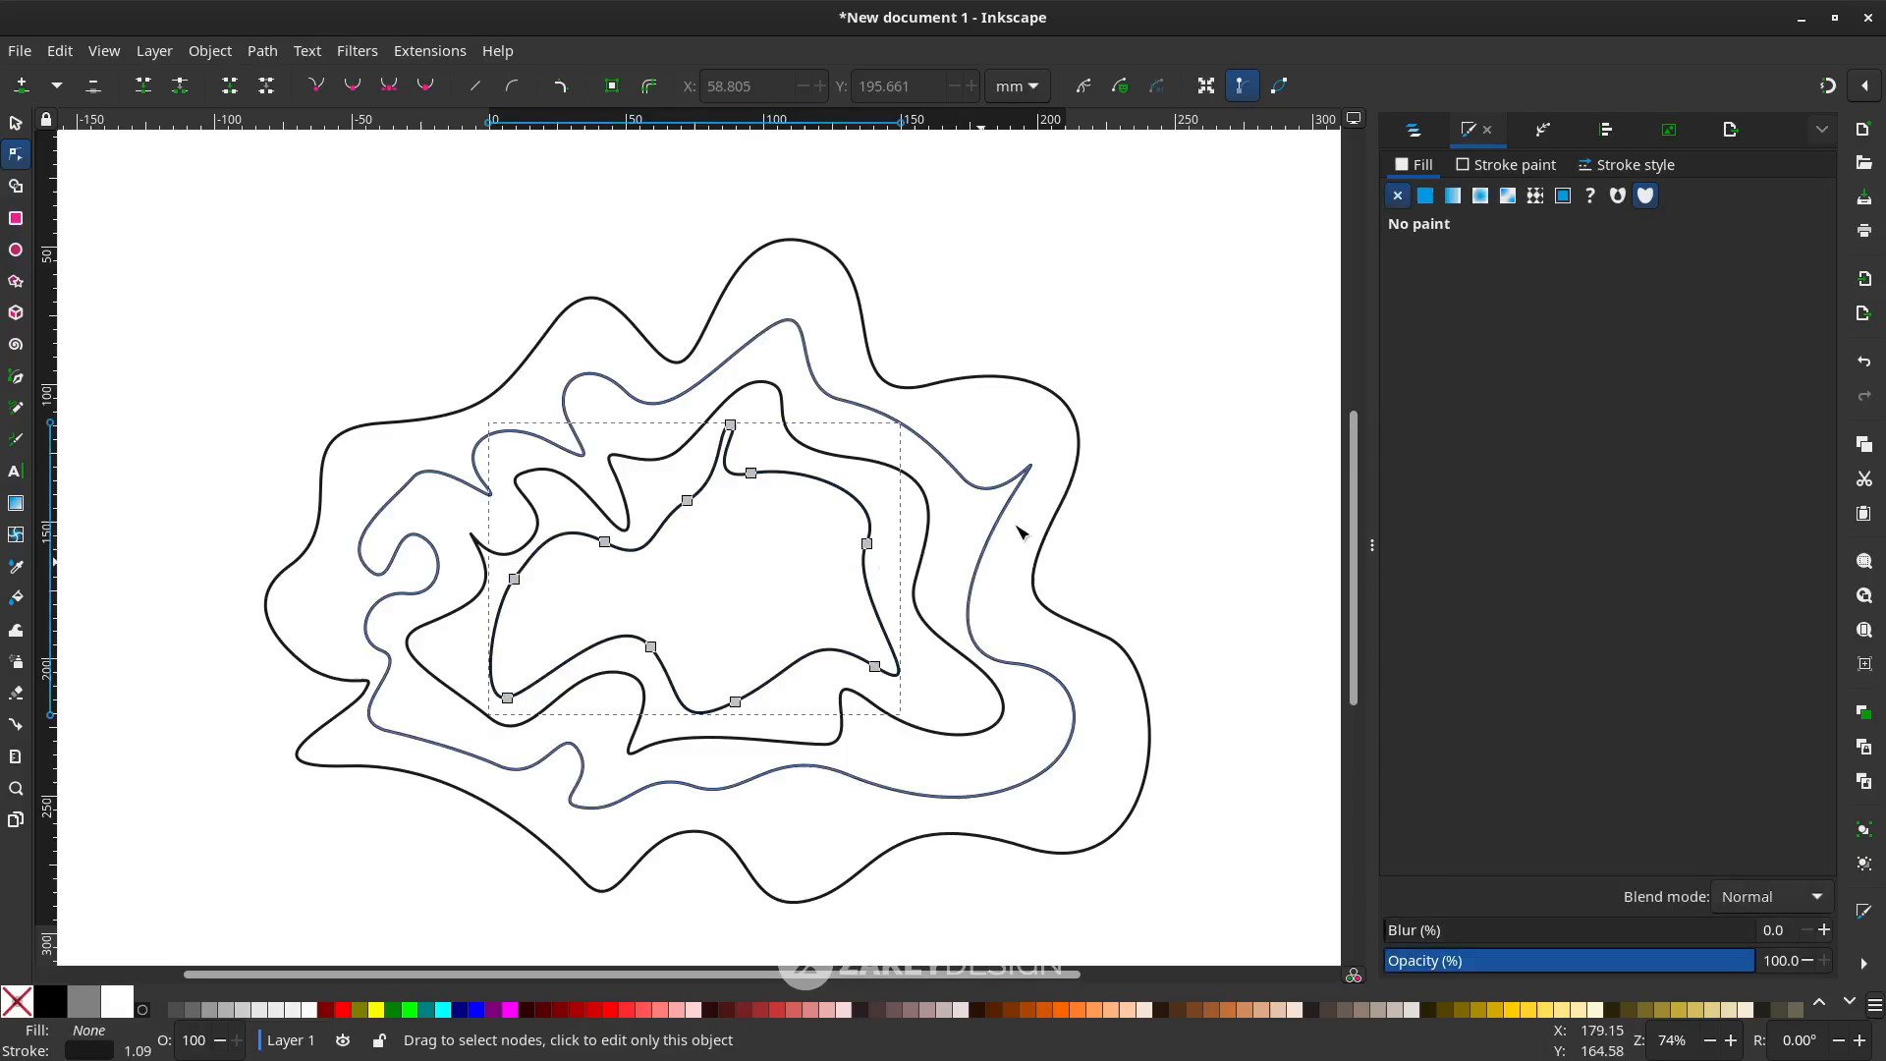
Draw a fifth closed wavy outline inside the fourth one with the Pen tool
key(b)
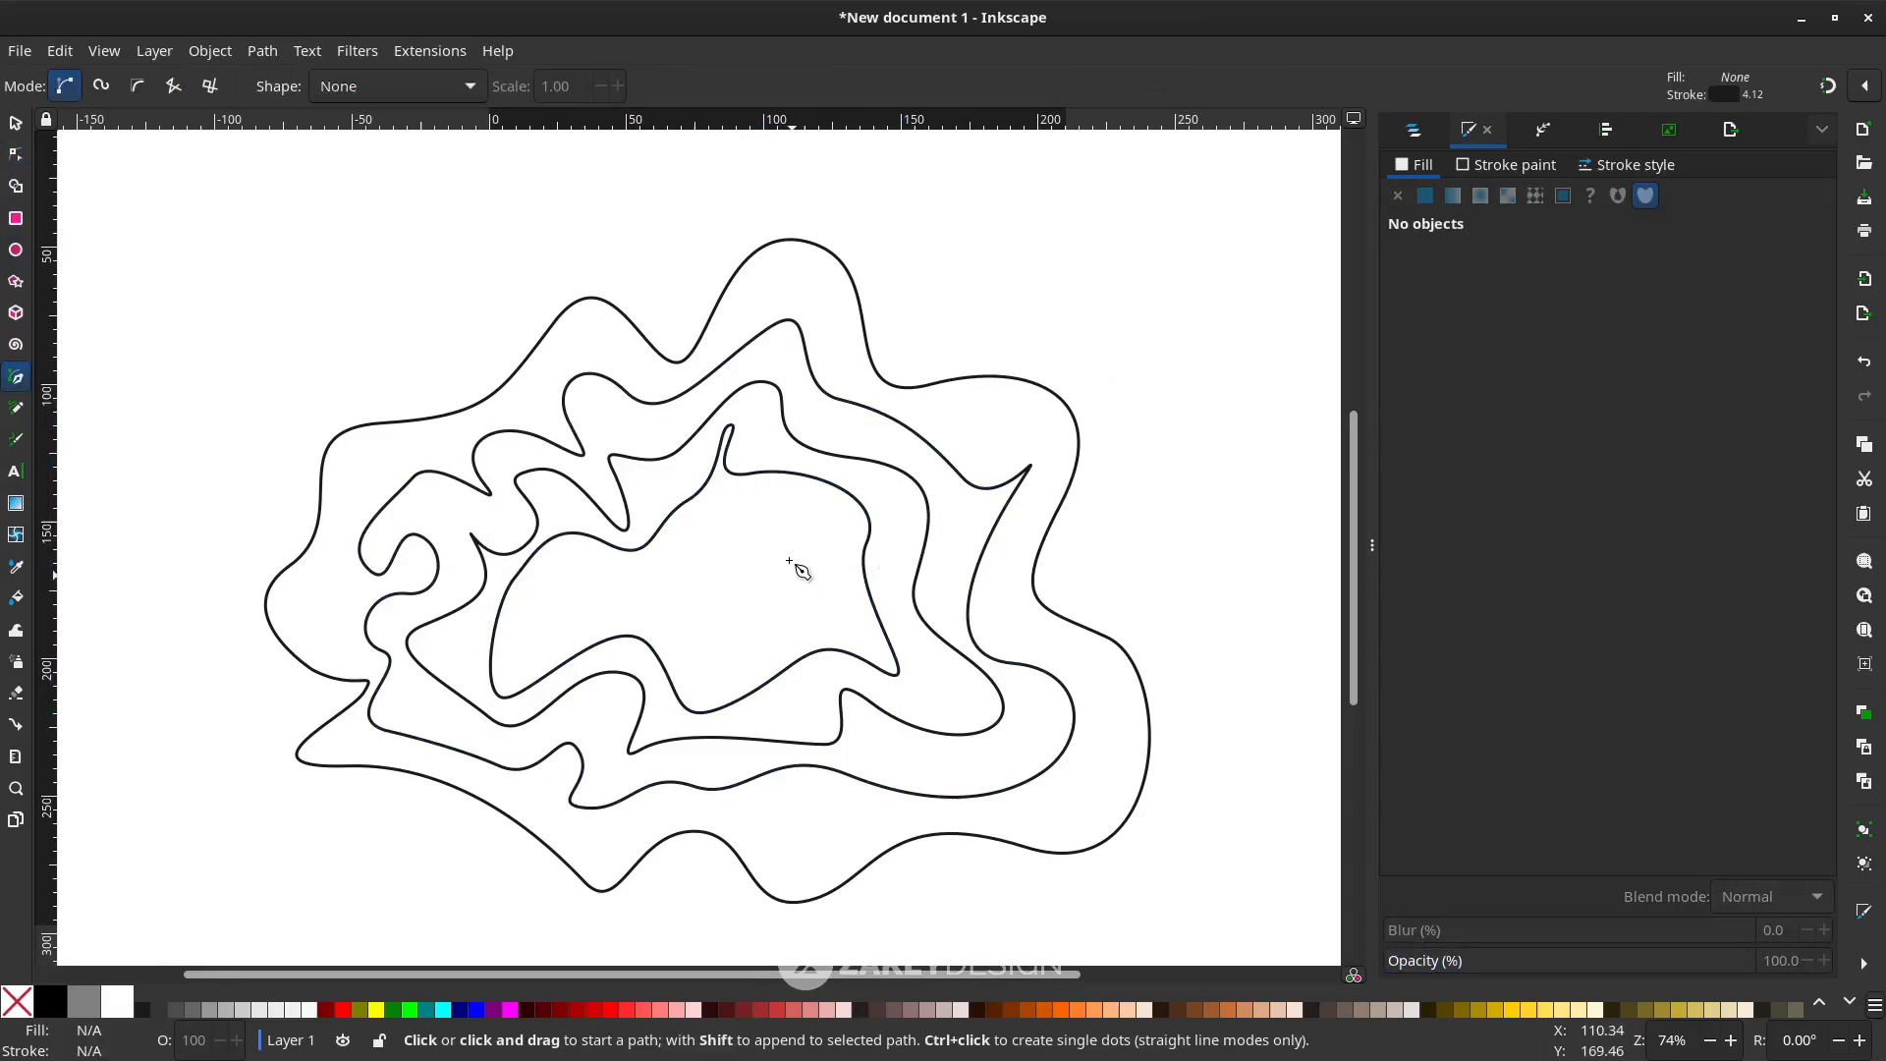
click(739, 501)
drag(815, 610, 782, 604)
drag(721, 672, 690, 669)
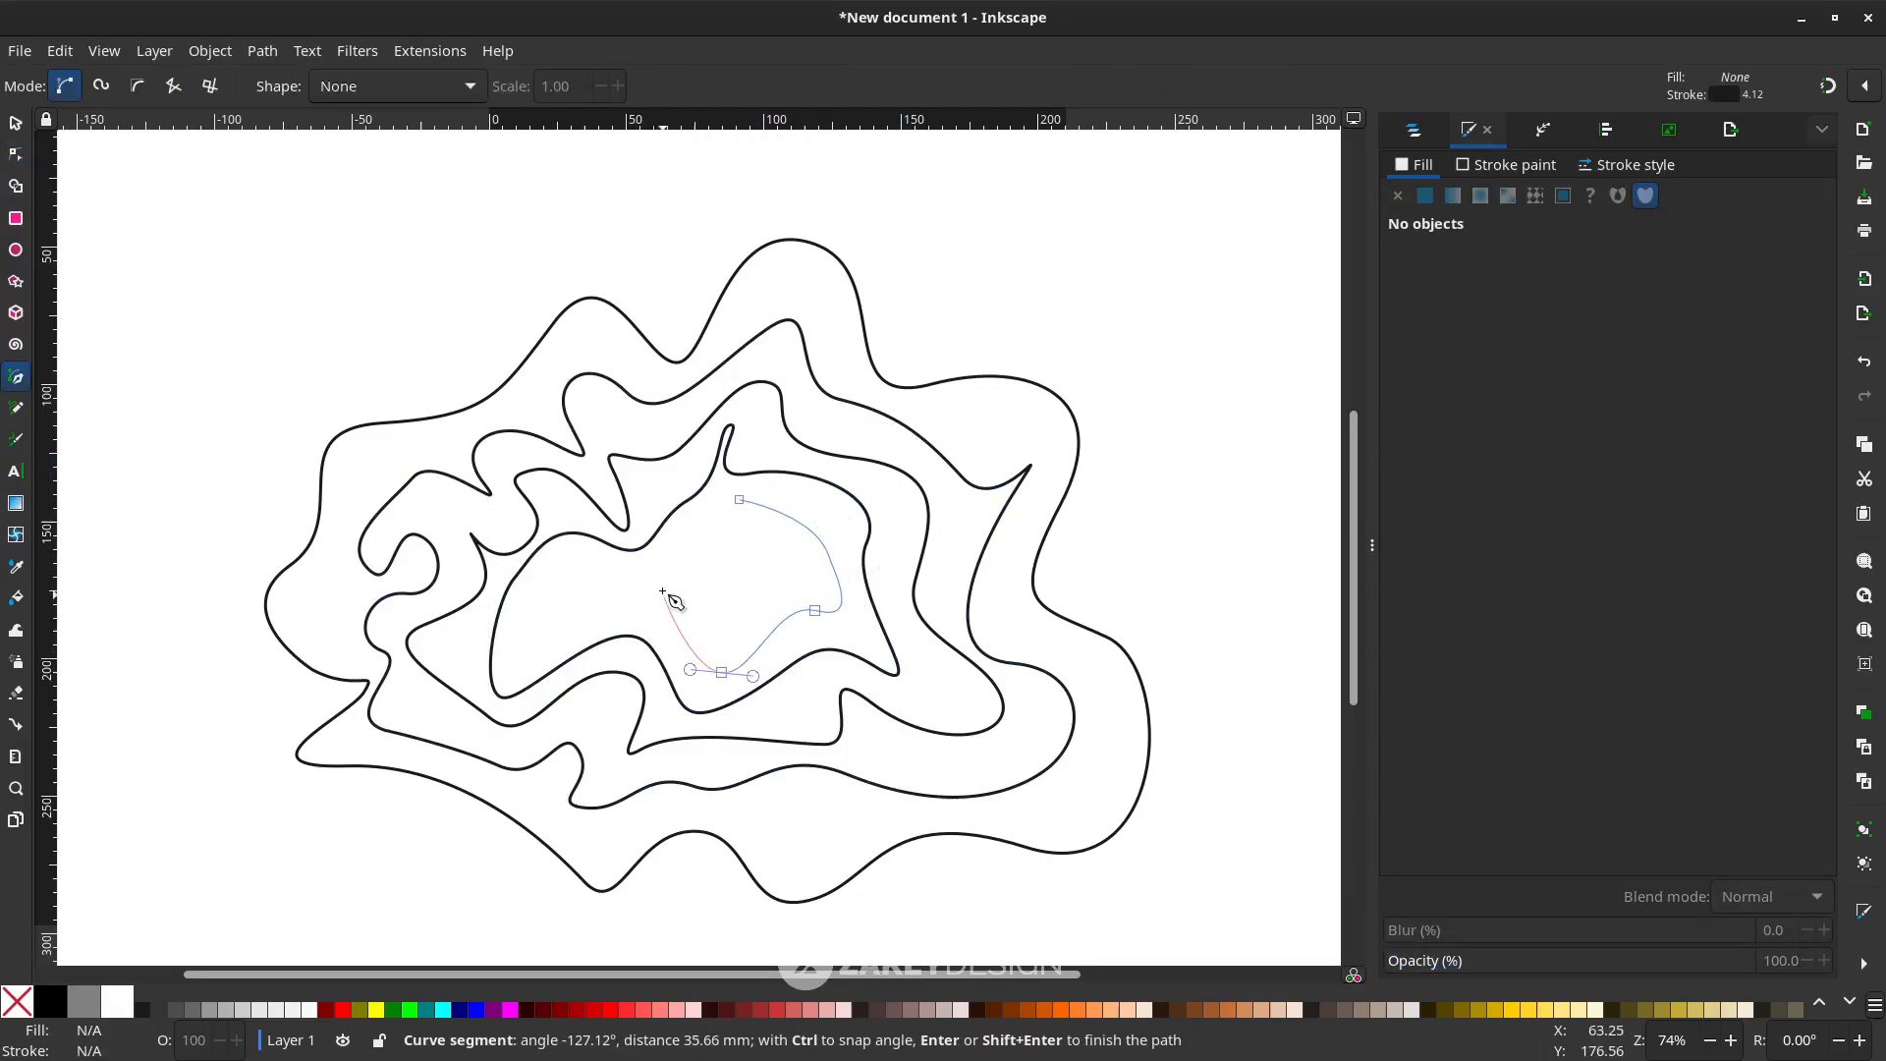
drag(627, 613, 713, 484)
drag(739, 500, 767, 504)
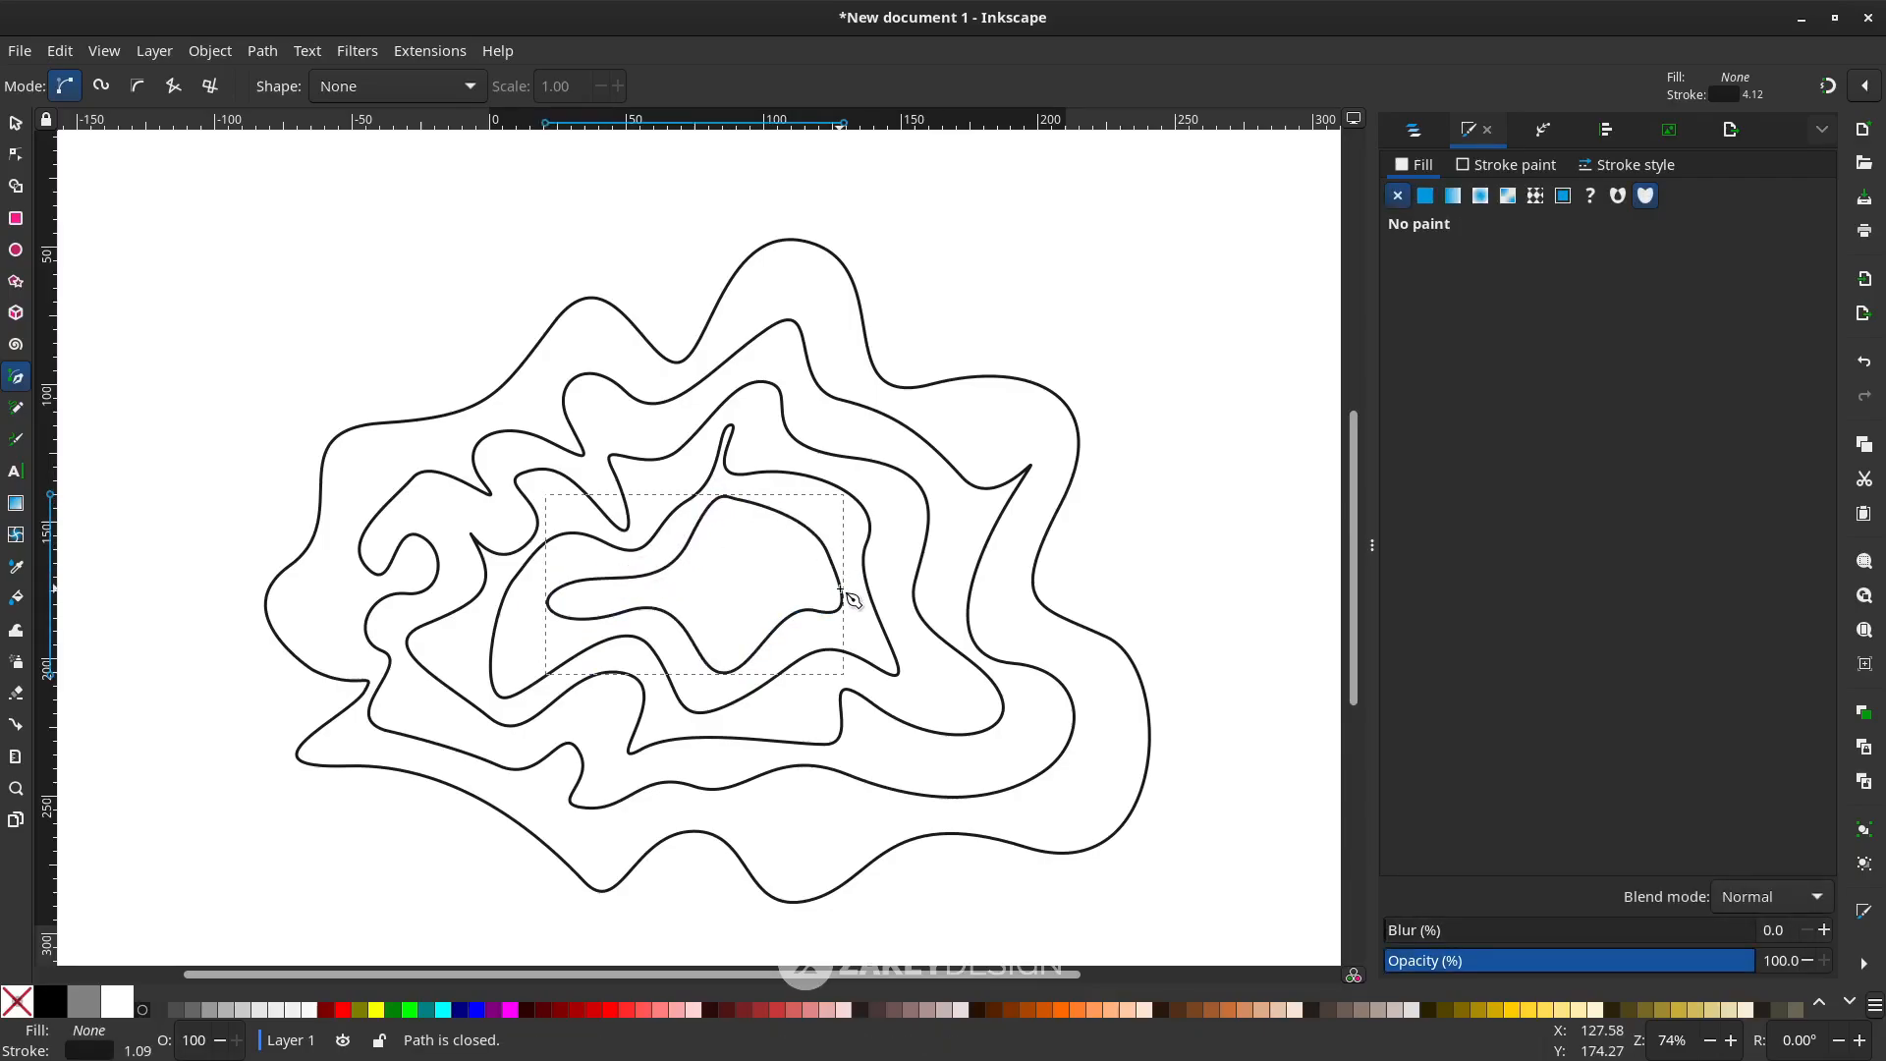
Draw a small rounded closed outline inside the fifth one as the centre of the contours
click(726, 554)
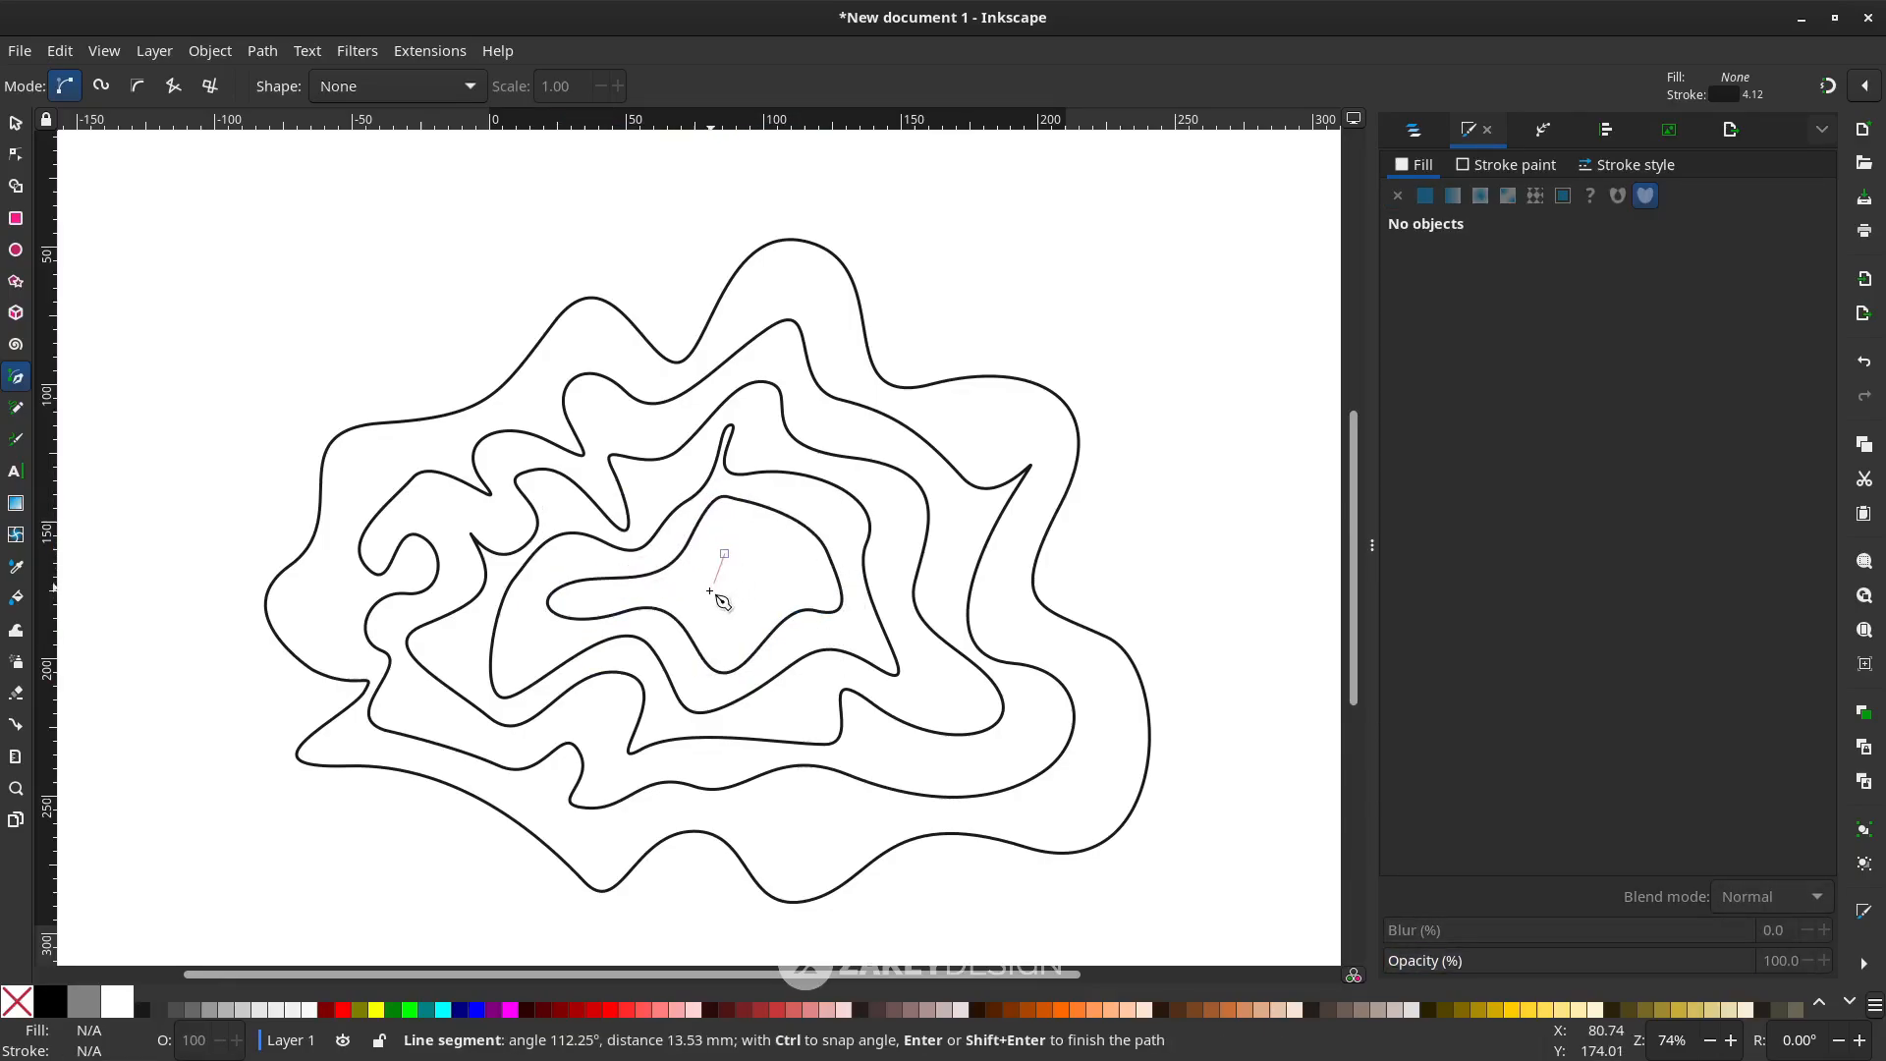
drag(686, 591, 749, 520)
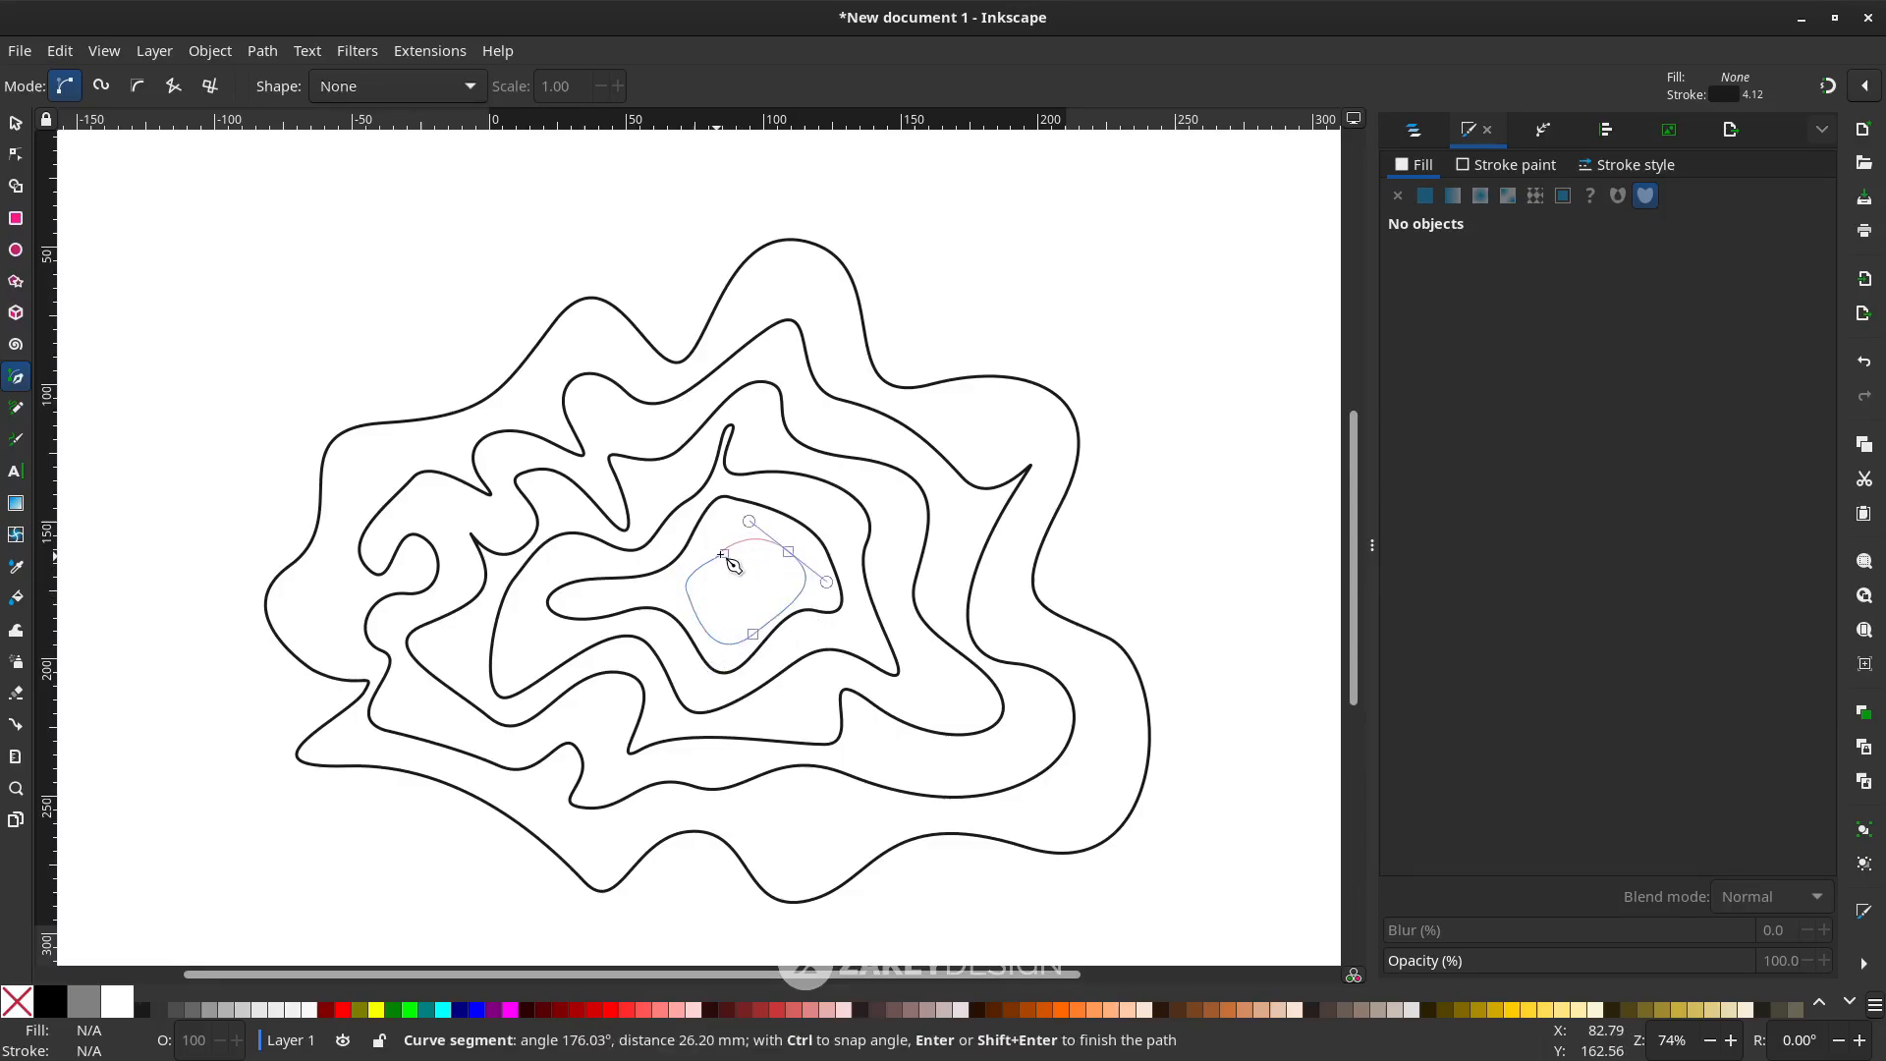
click(726, 555)
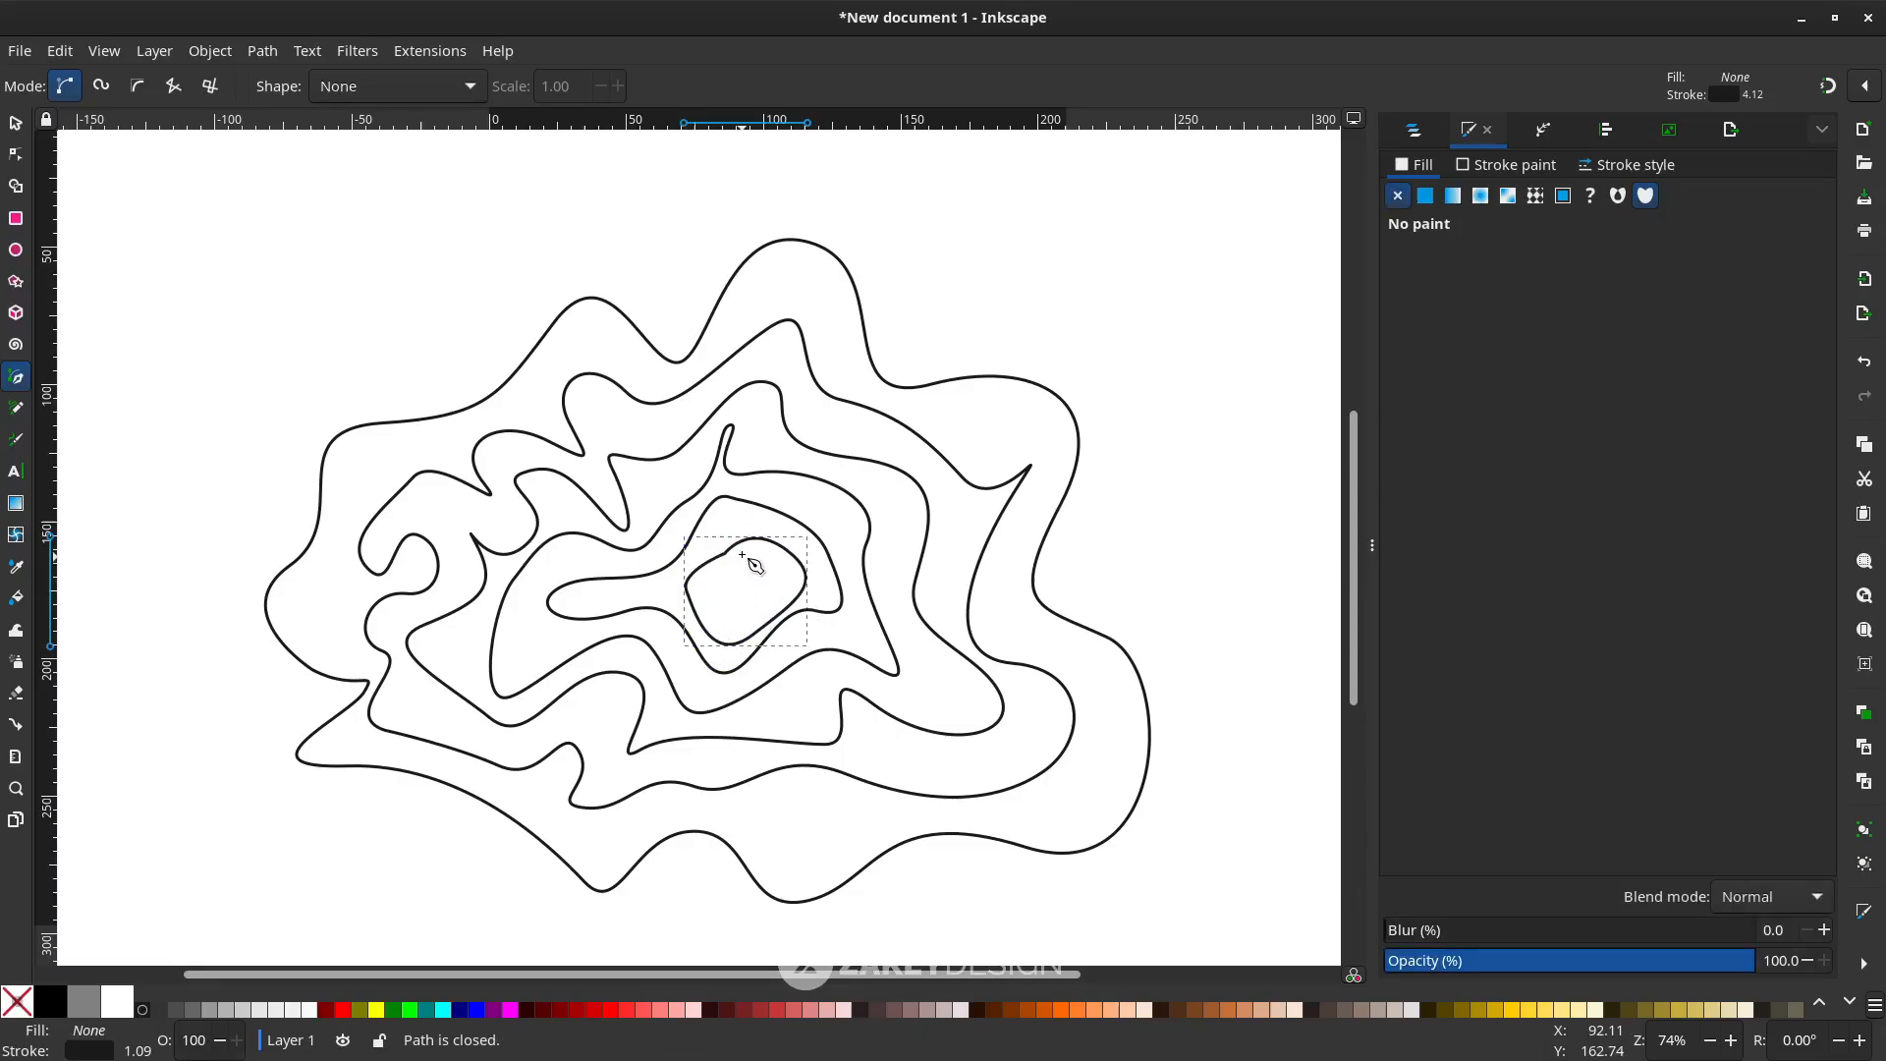
Make the central outline's corner node symmetric, move it to about X 84 mm, Y 157 mm, and deselect the path
key(n)
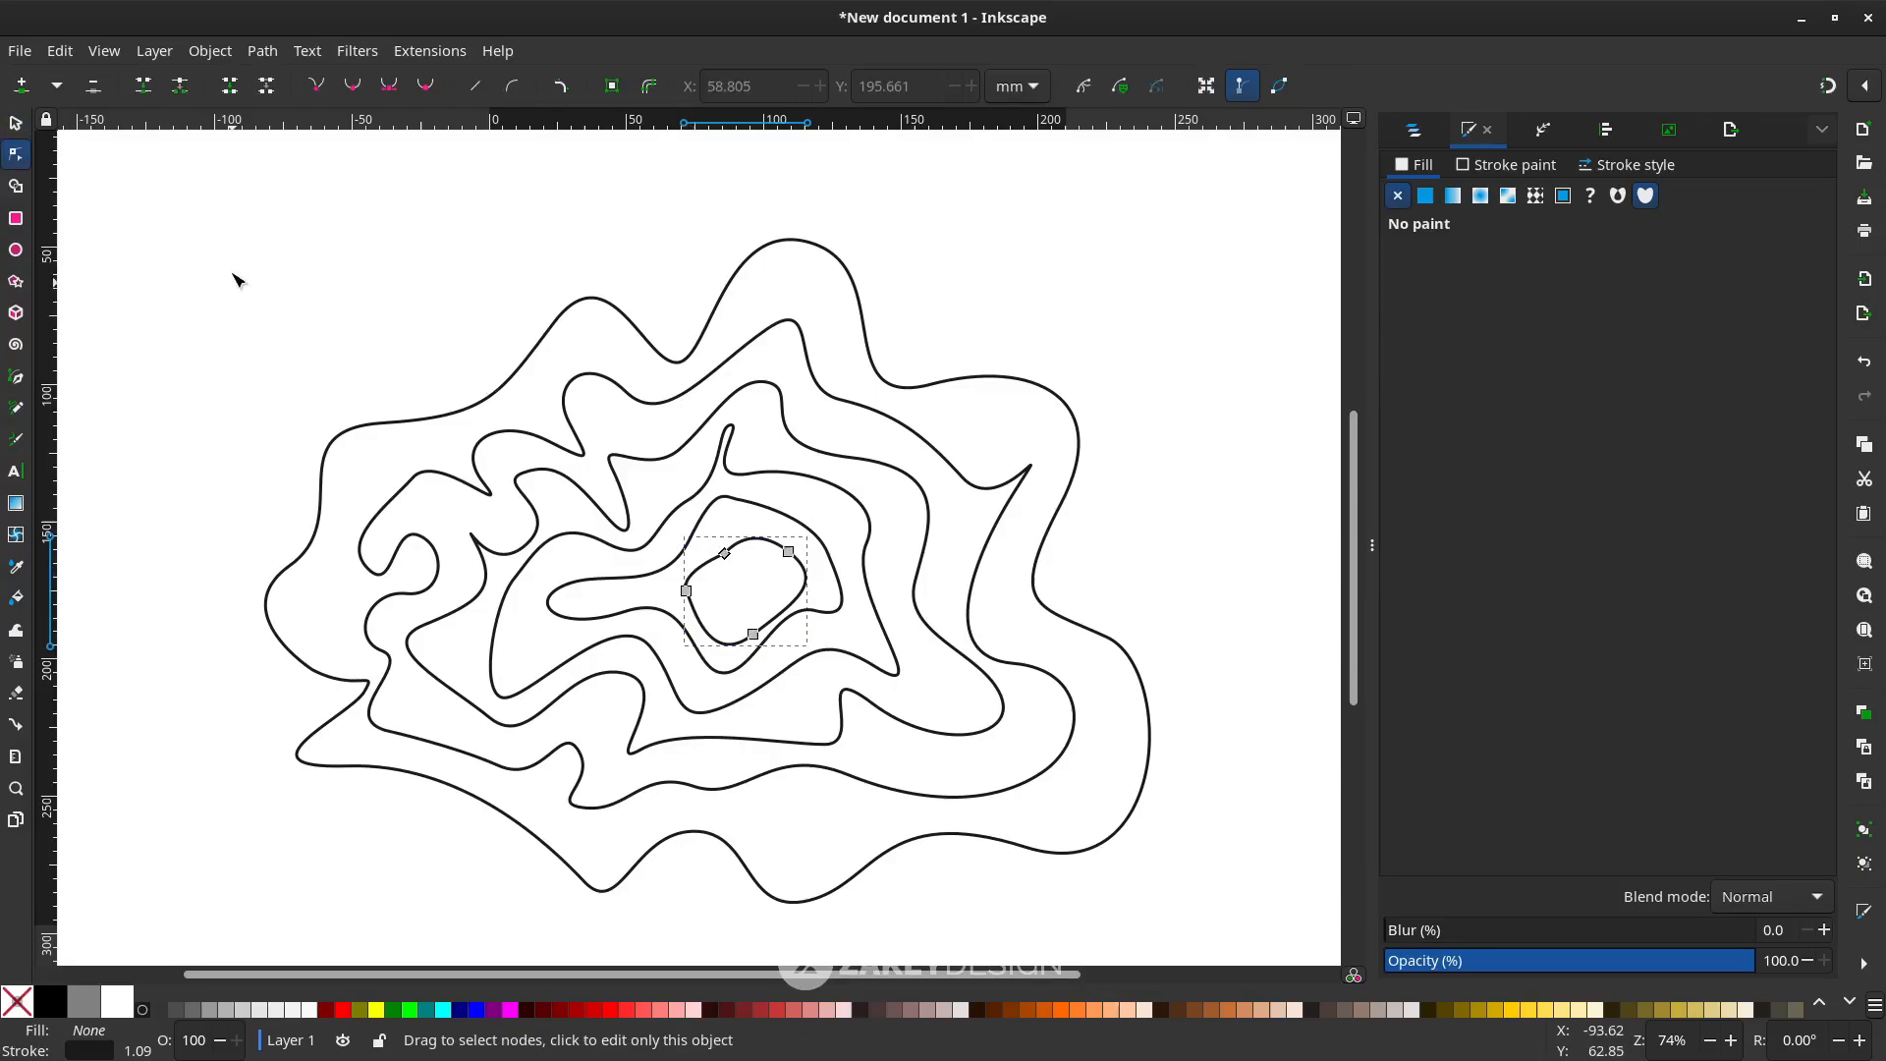
click(725, 555)
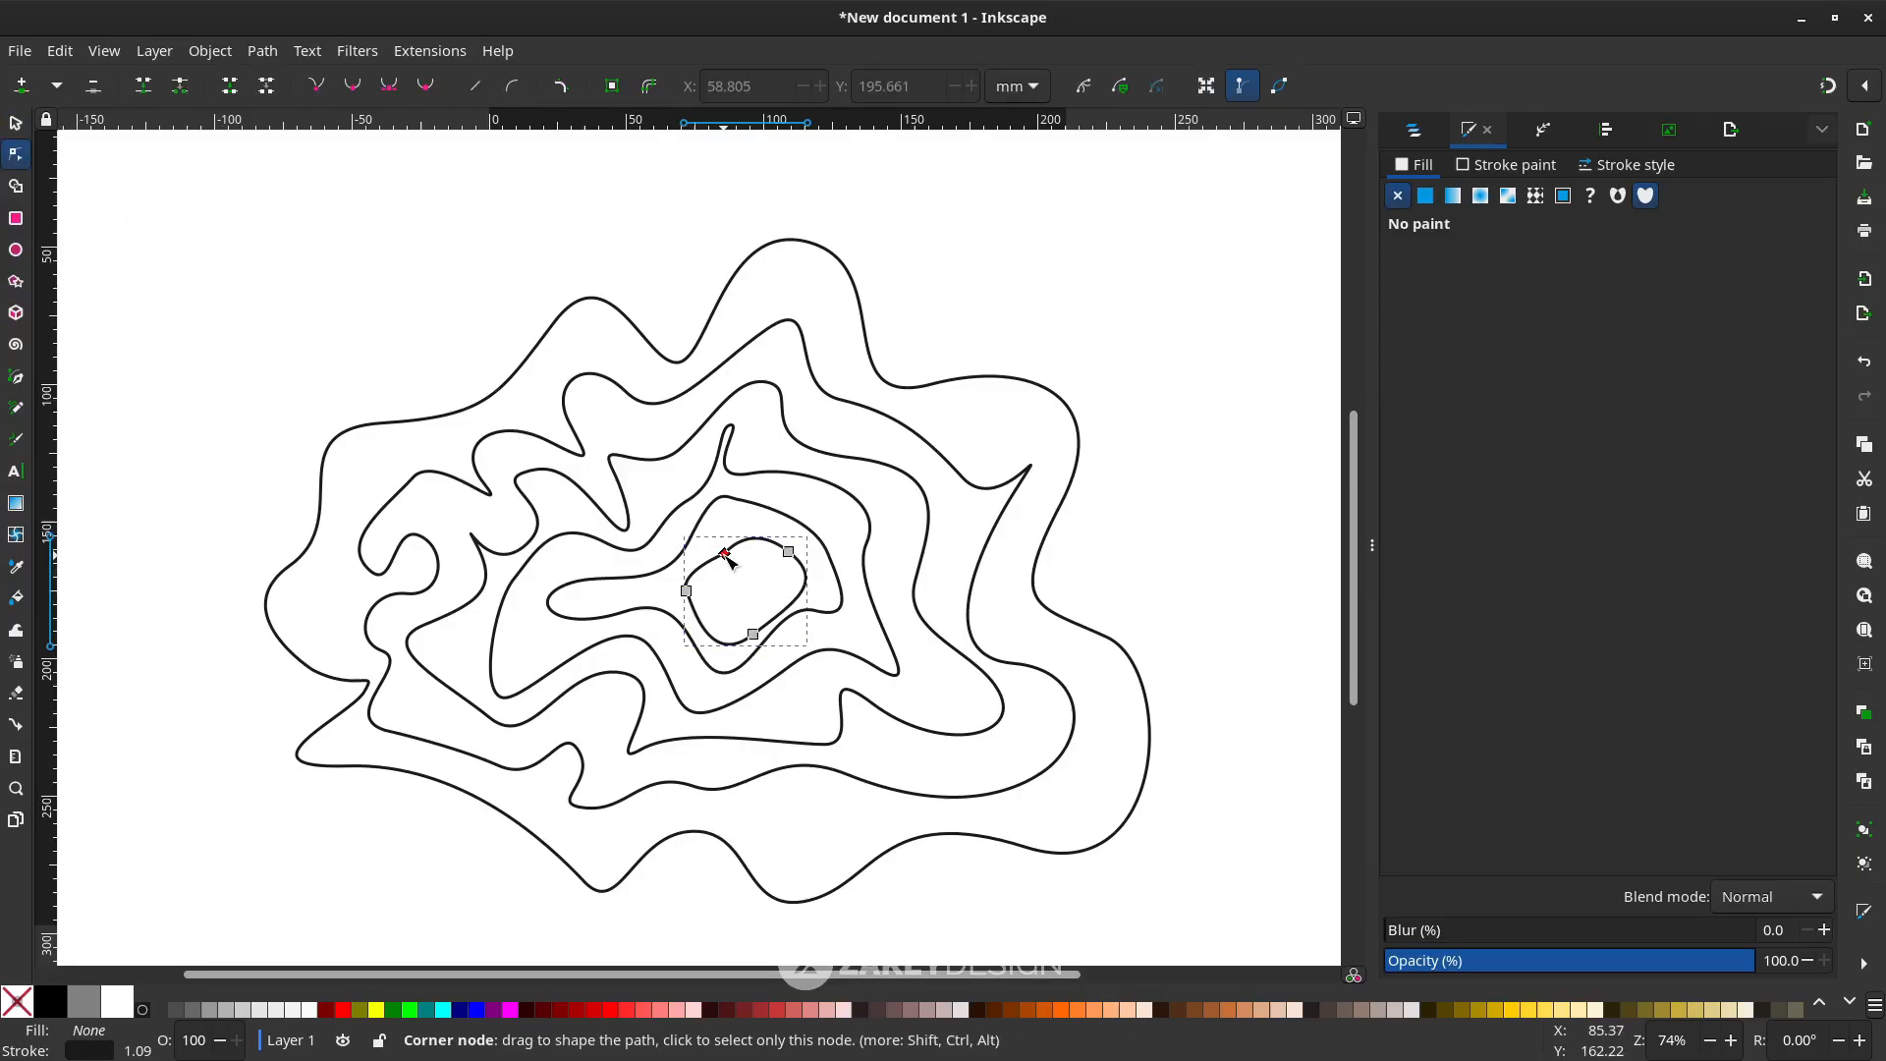
click(389, 85)
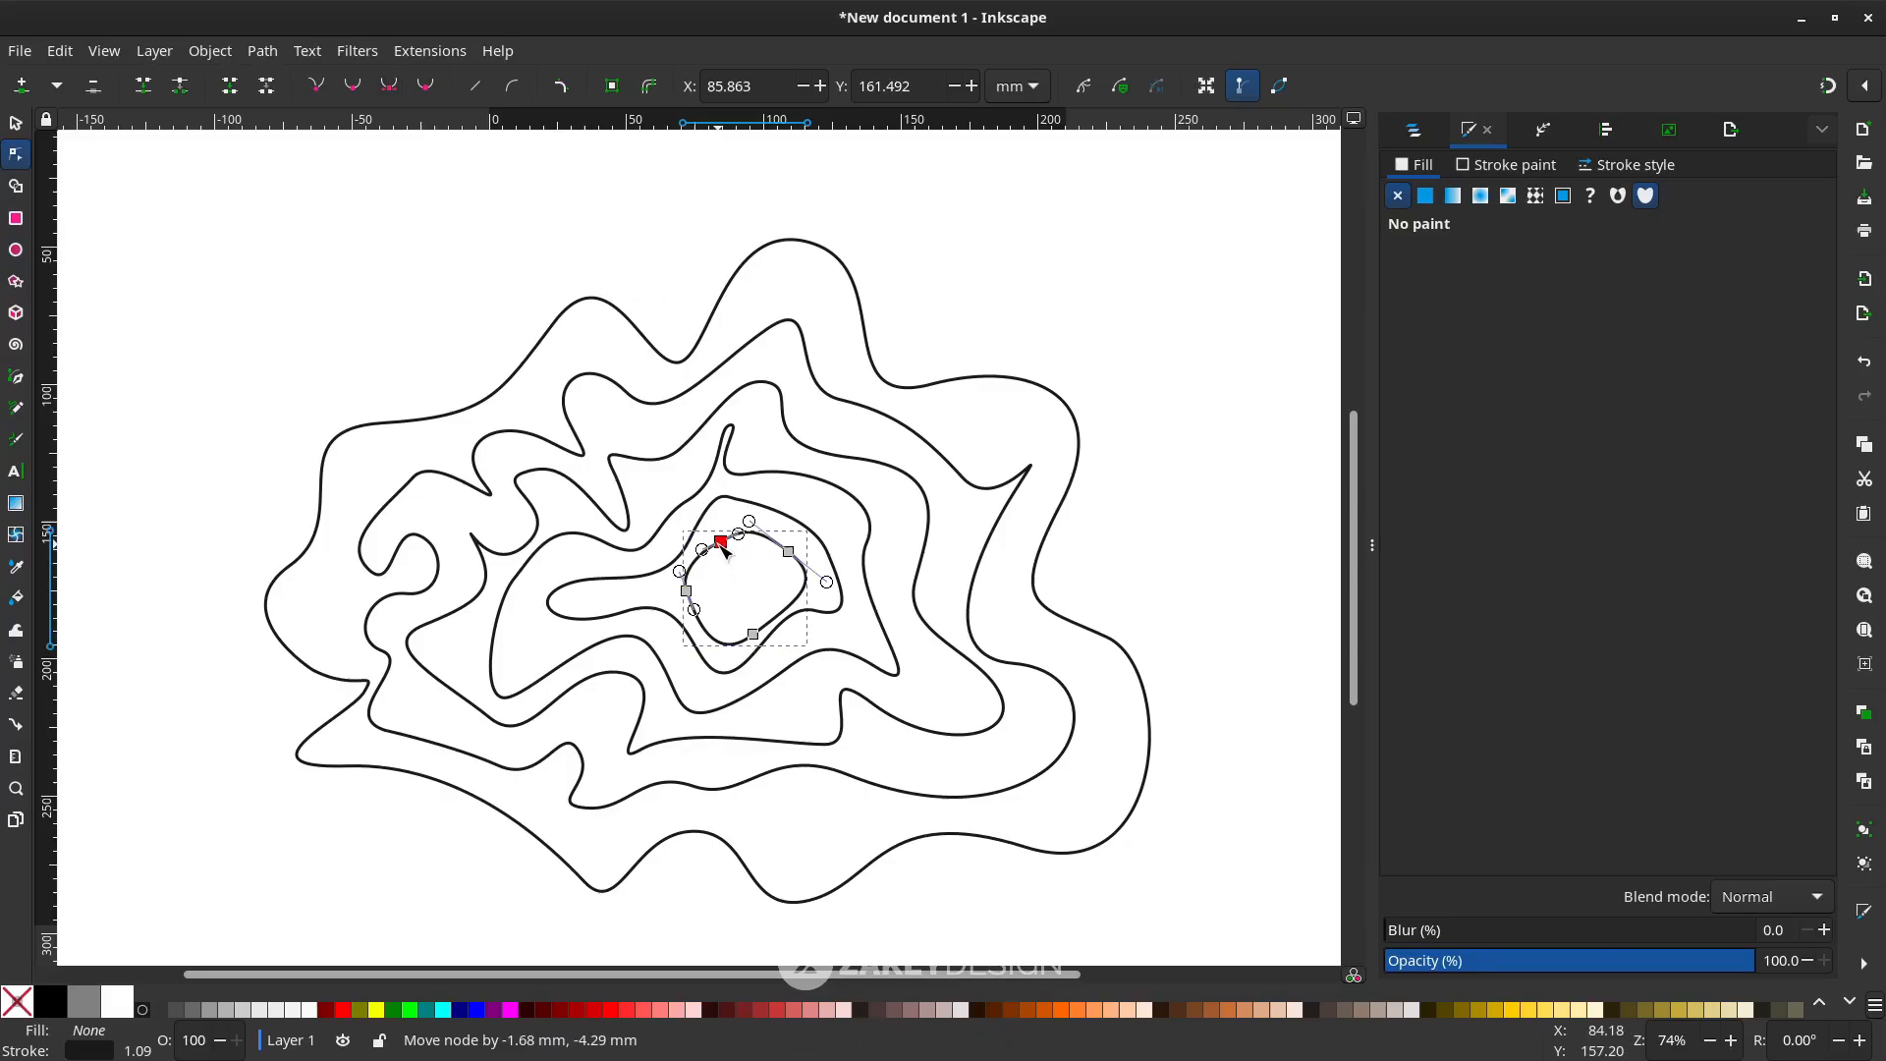
click(939, 456)
click(1070, 557)
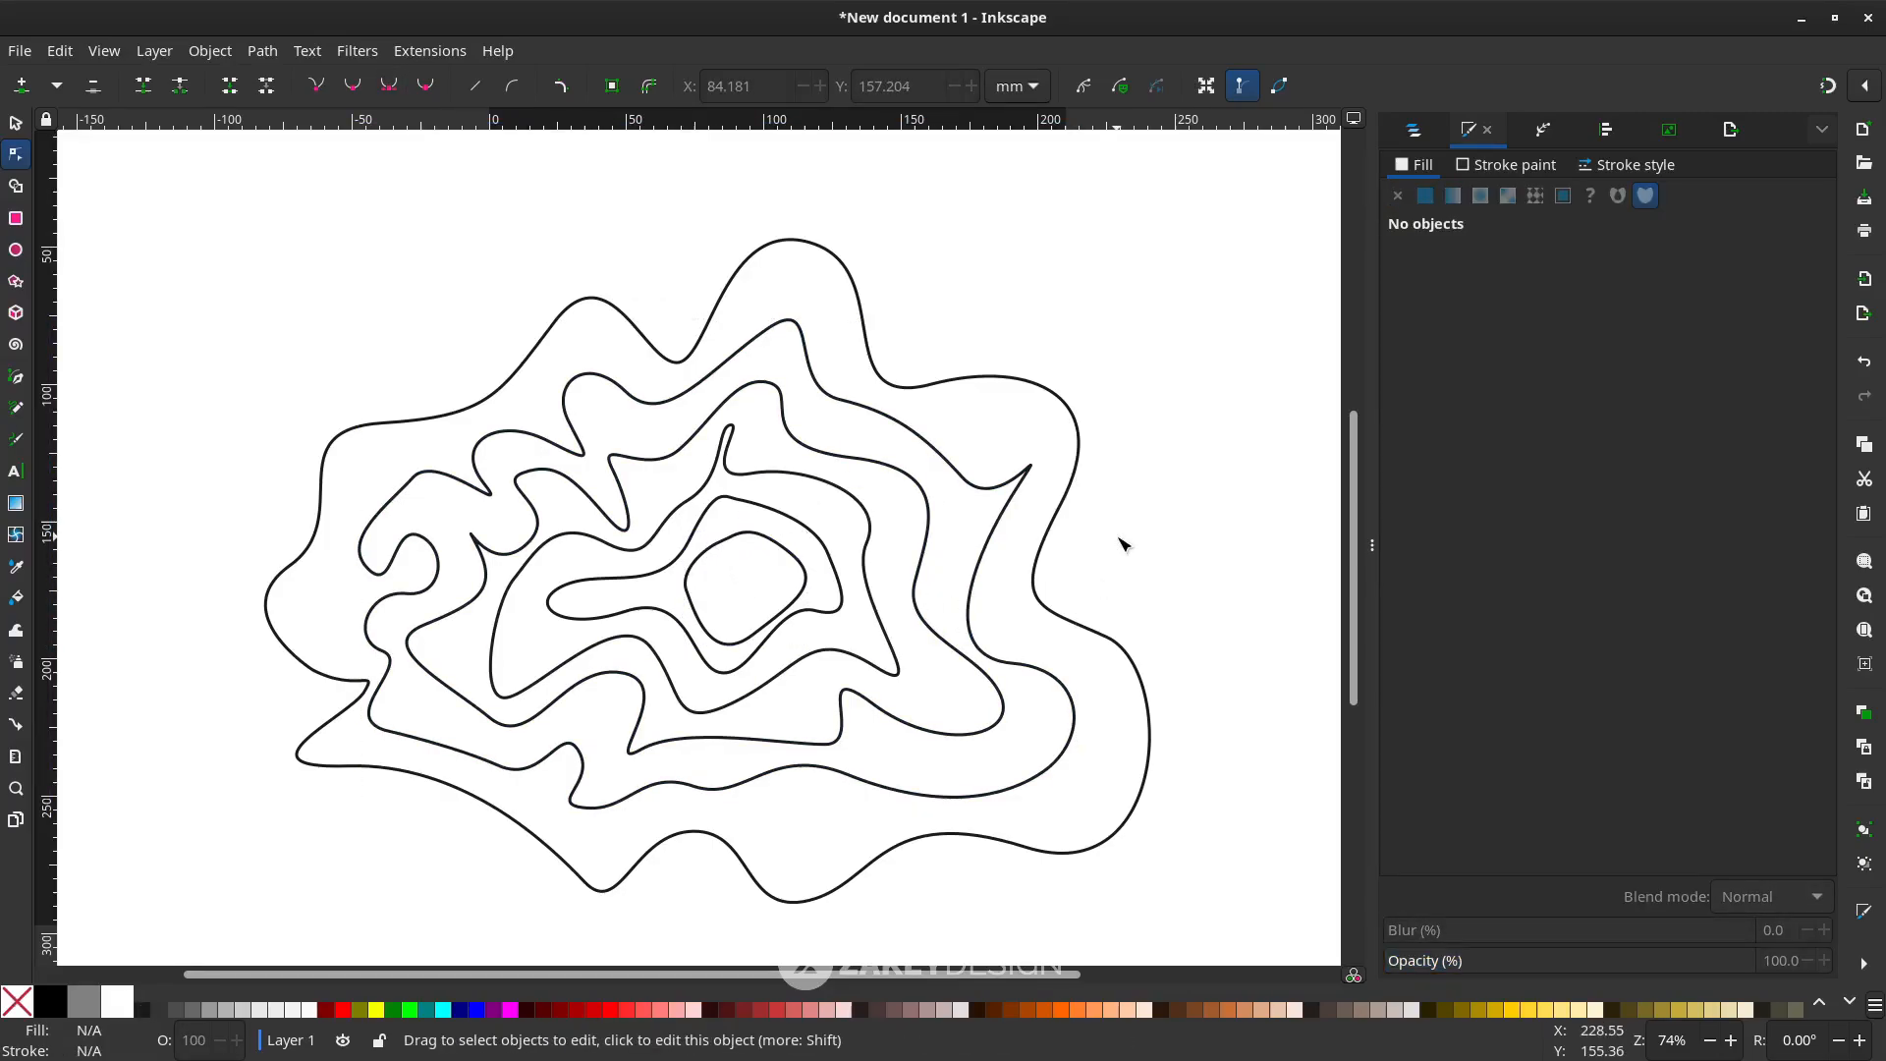
ctrl+scroll(1182, 627, down, 2)
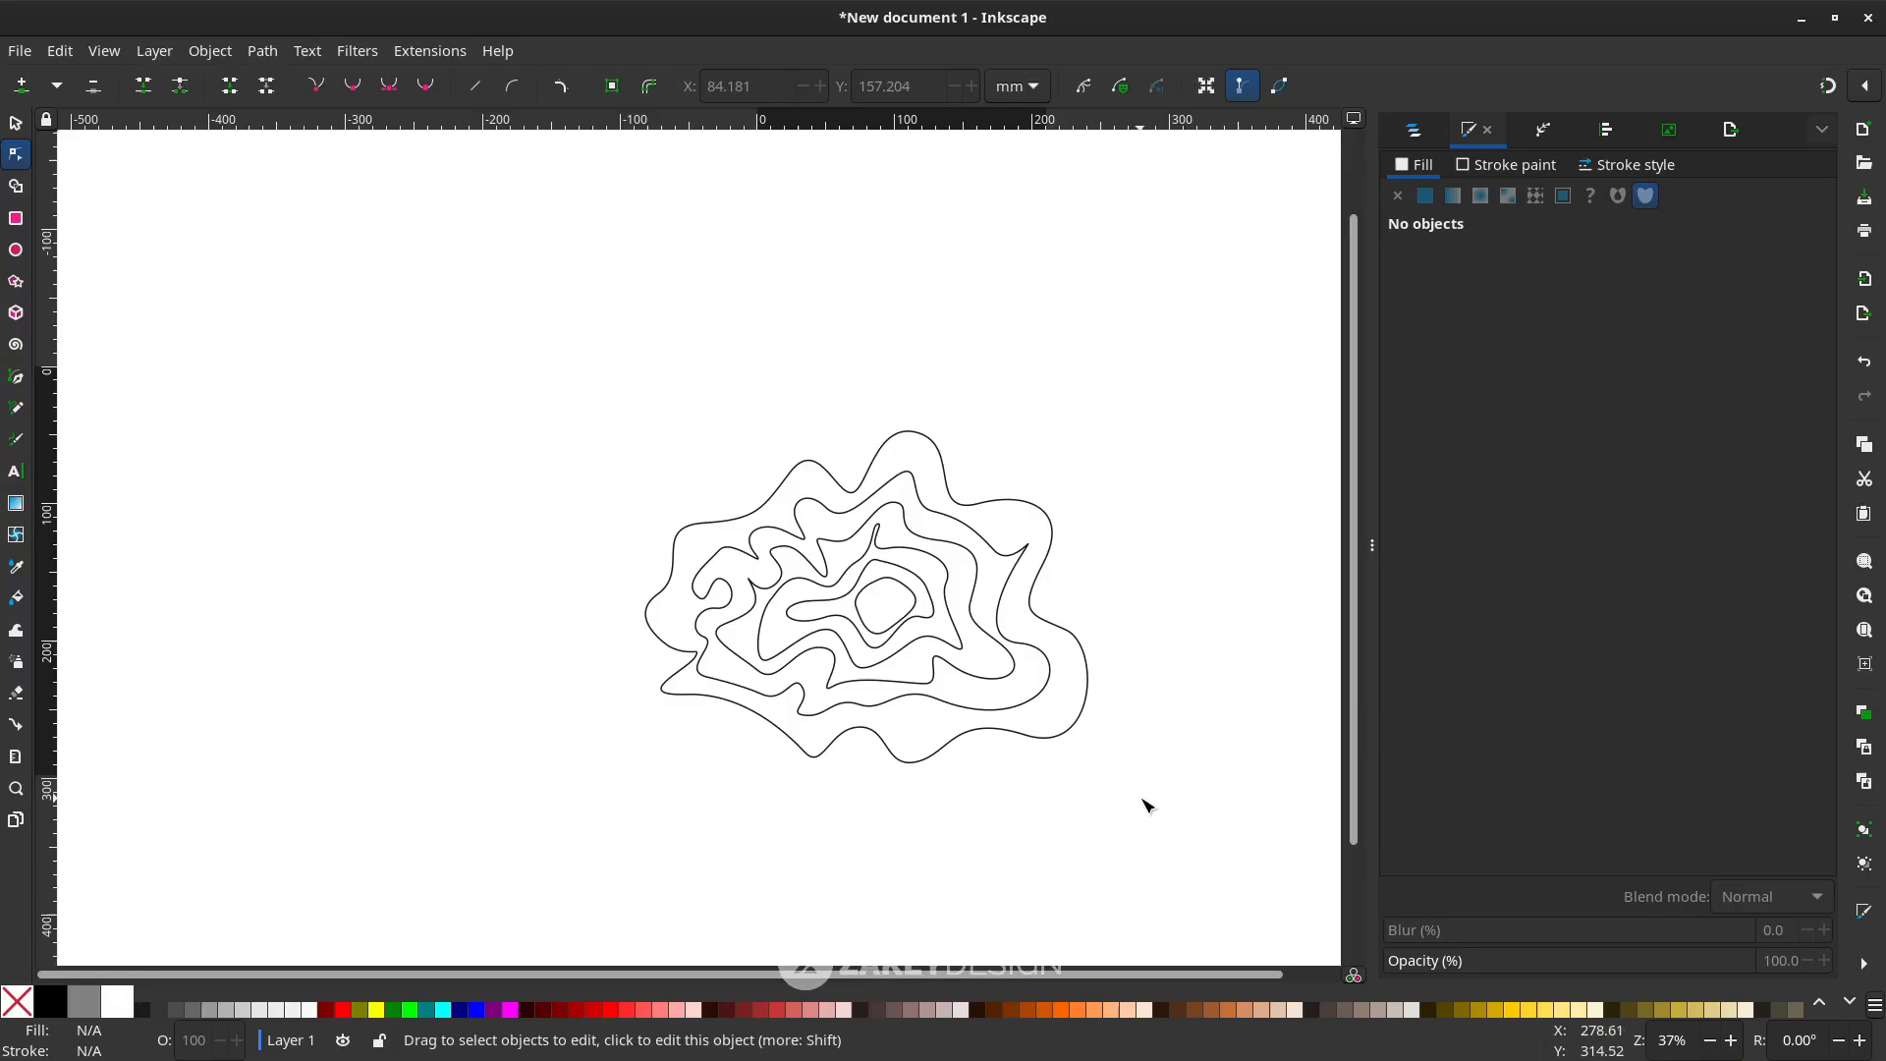
scroll(1184, 765, down, 2)
ctrl+scroll(1200, 658, down, 2)
ctrl+scroll(1199, 657, up, 2)
scroll(1189, 678, up, 4)
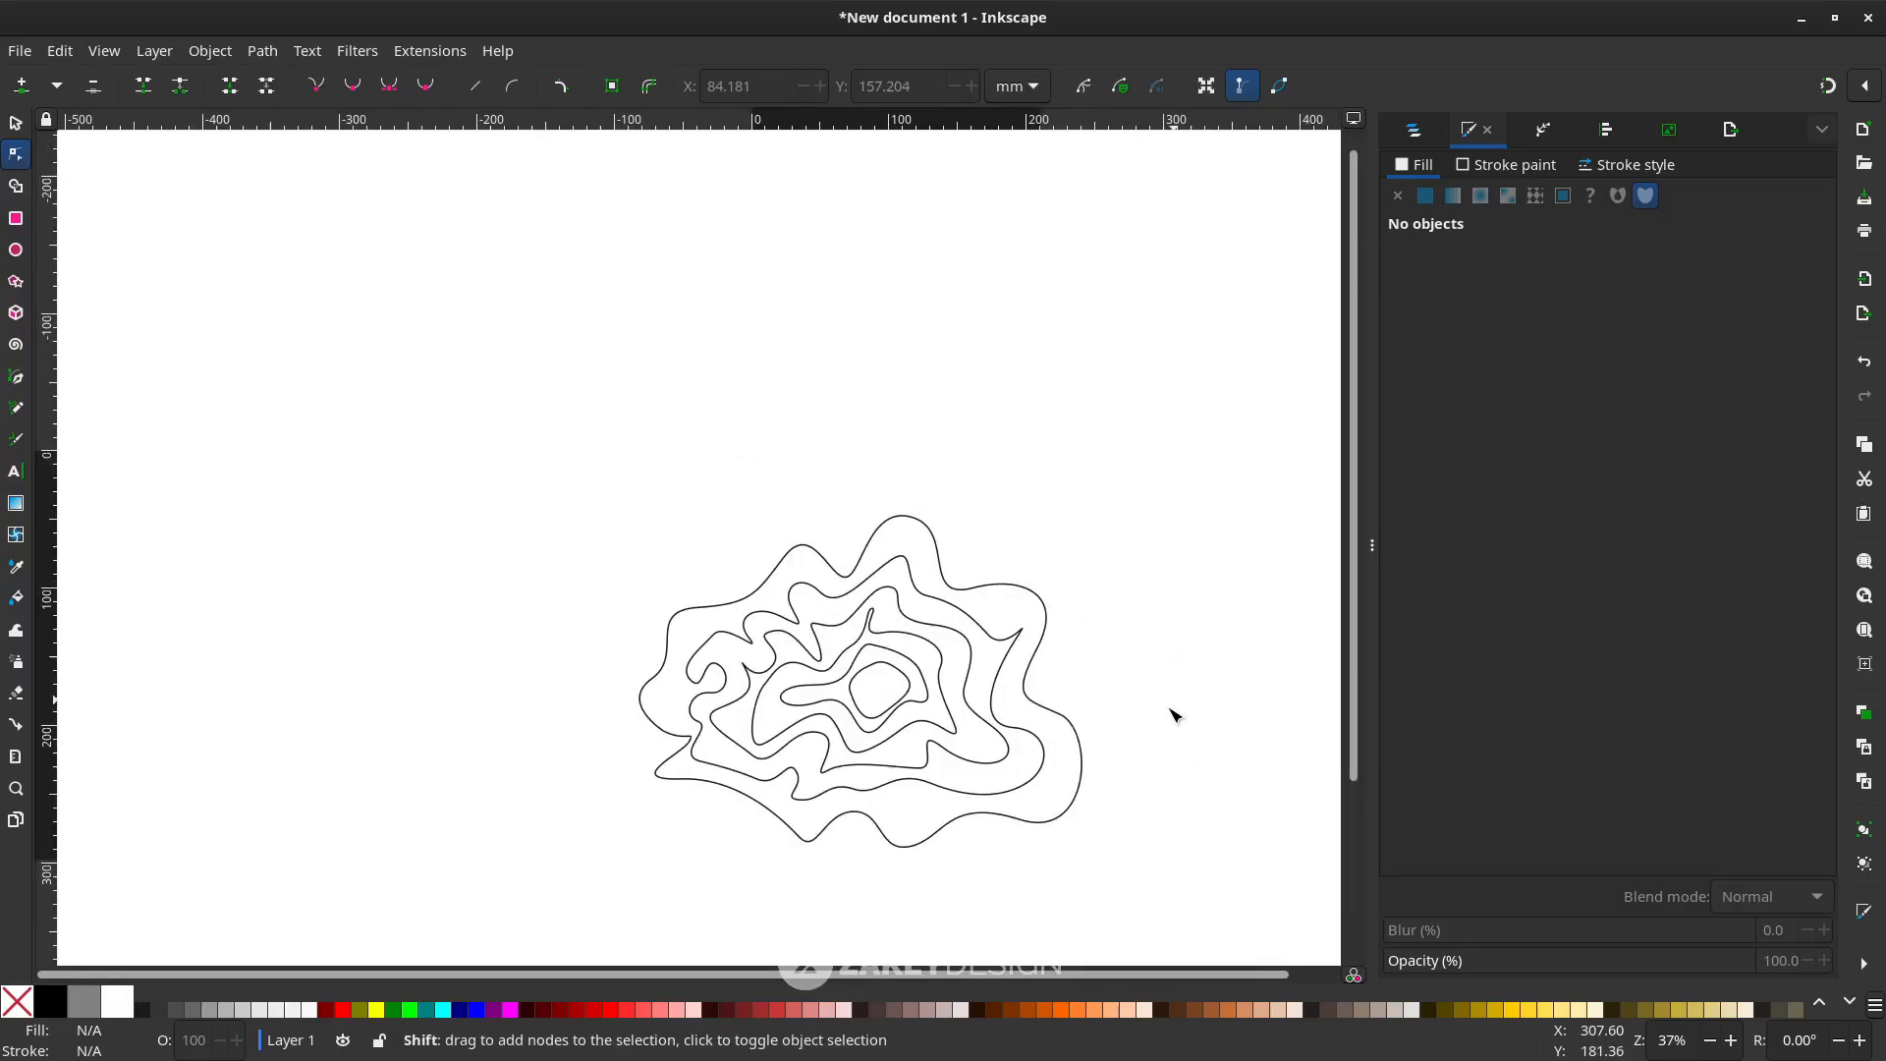
shift+scroll(1173, 711, down, 2)
scroll(1169, 717, down, 4)
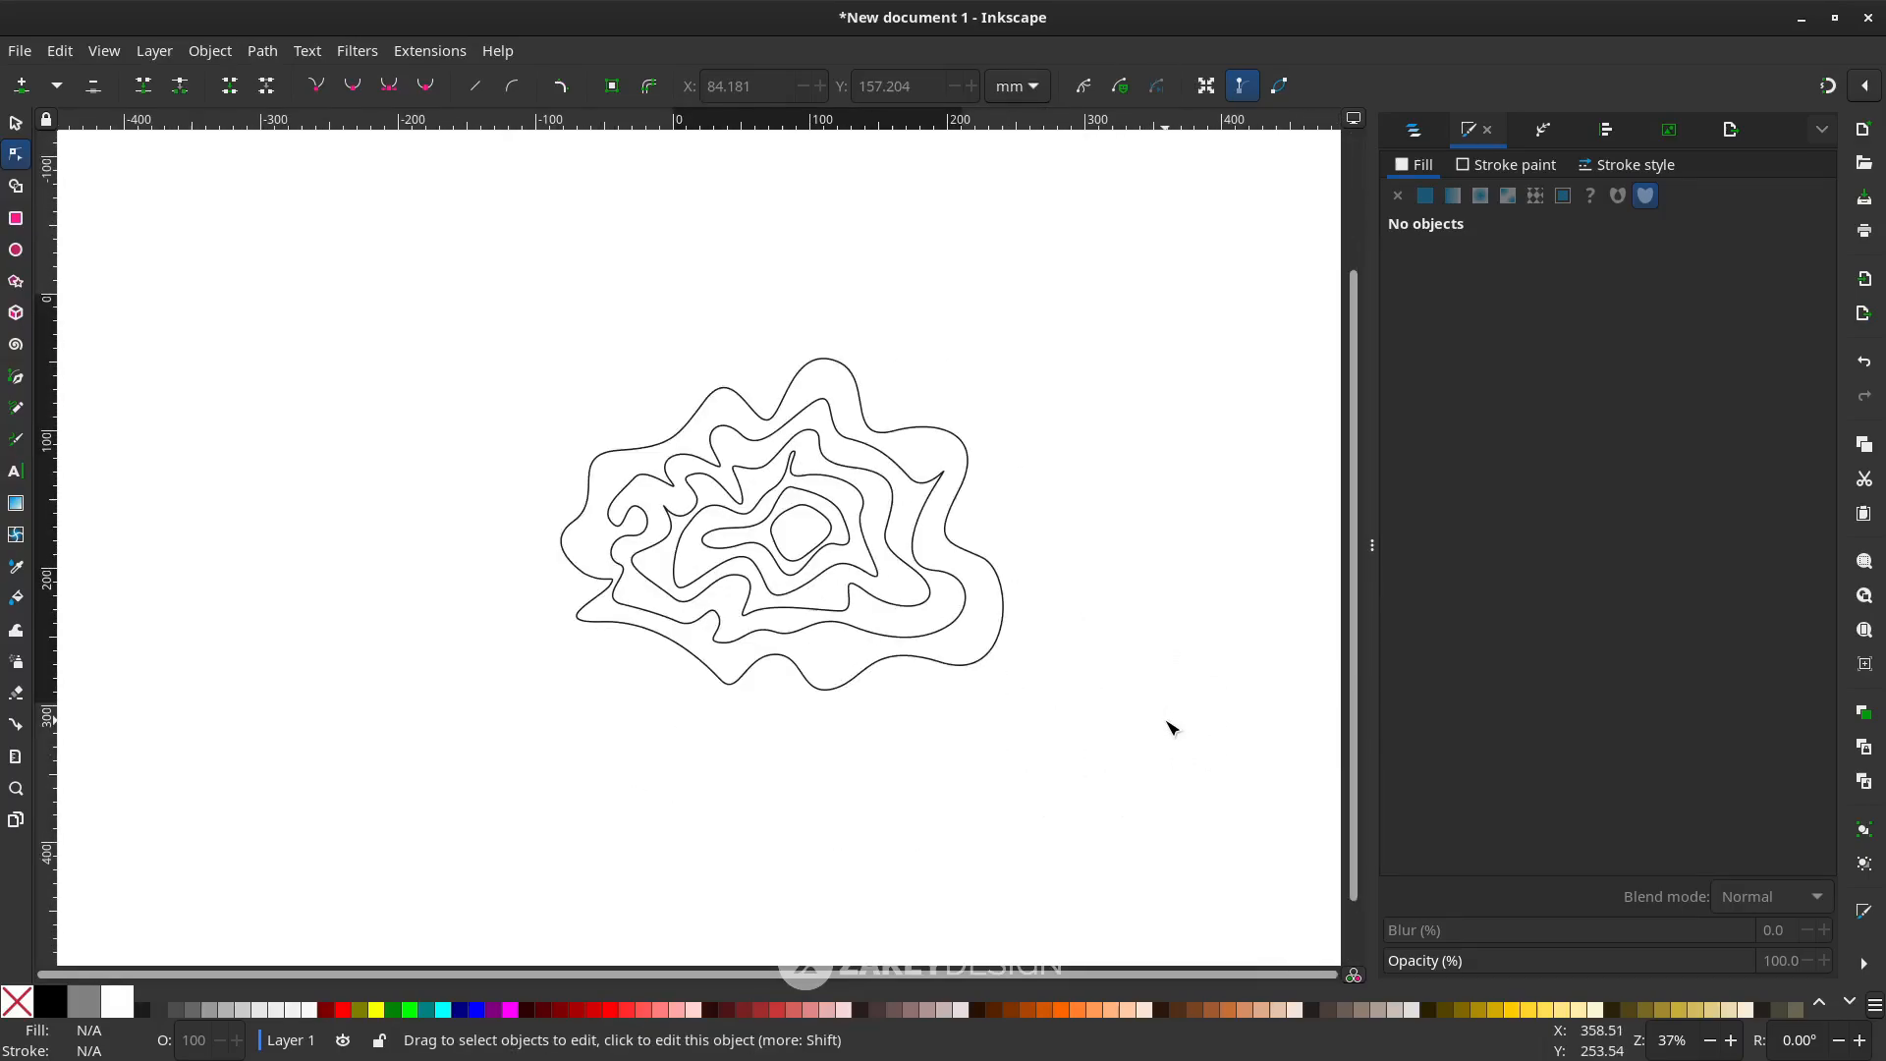
click(968, 666)
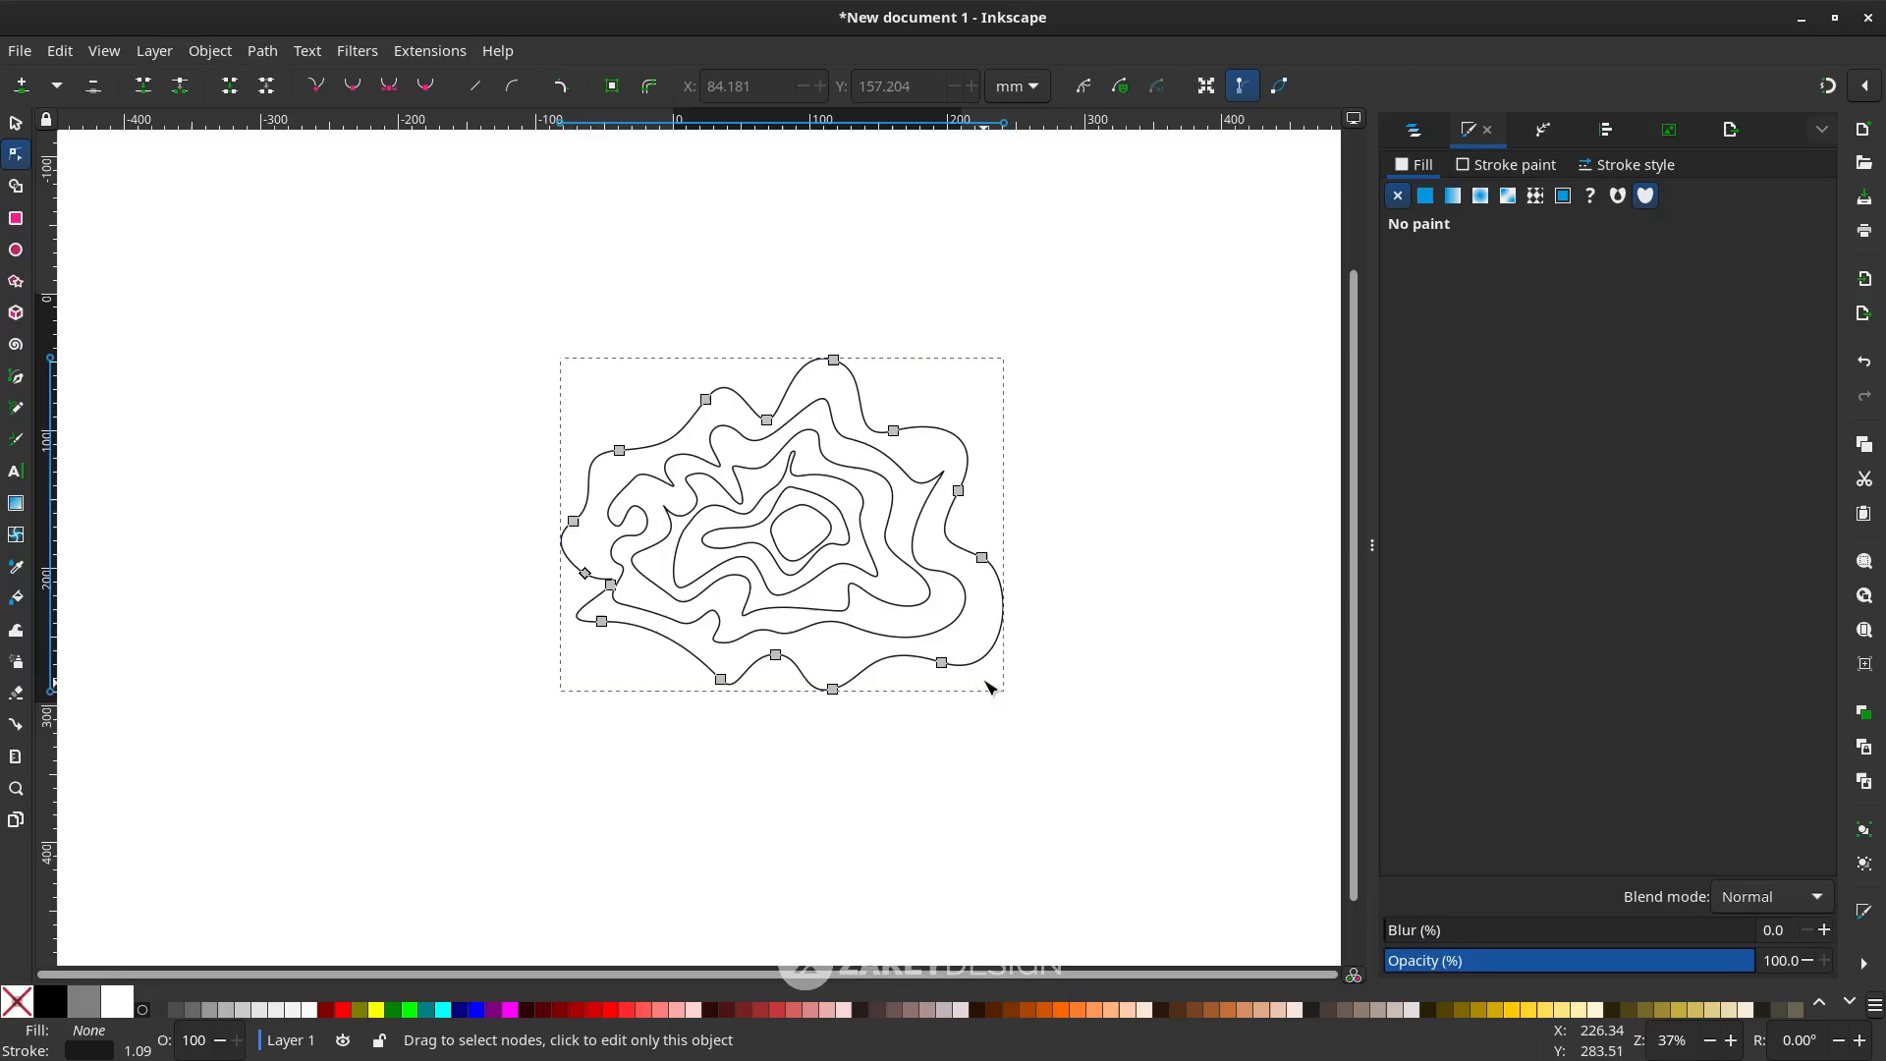
click(1003, 606)
click(1071, 609)
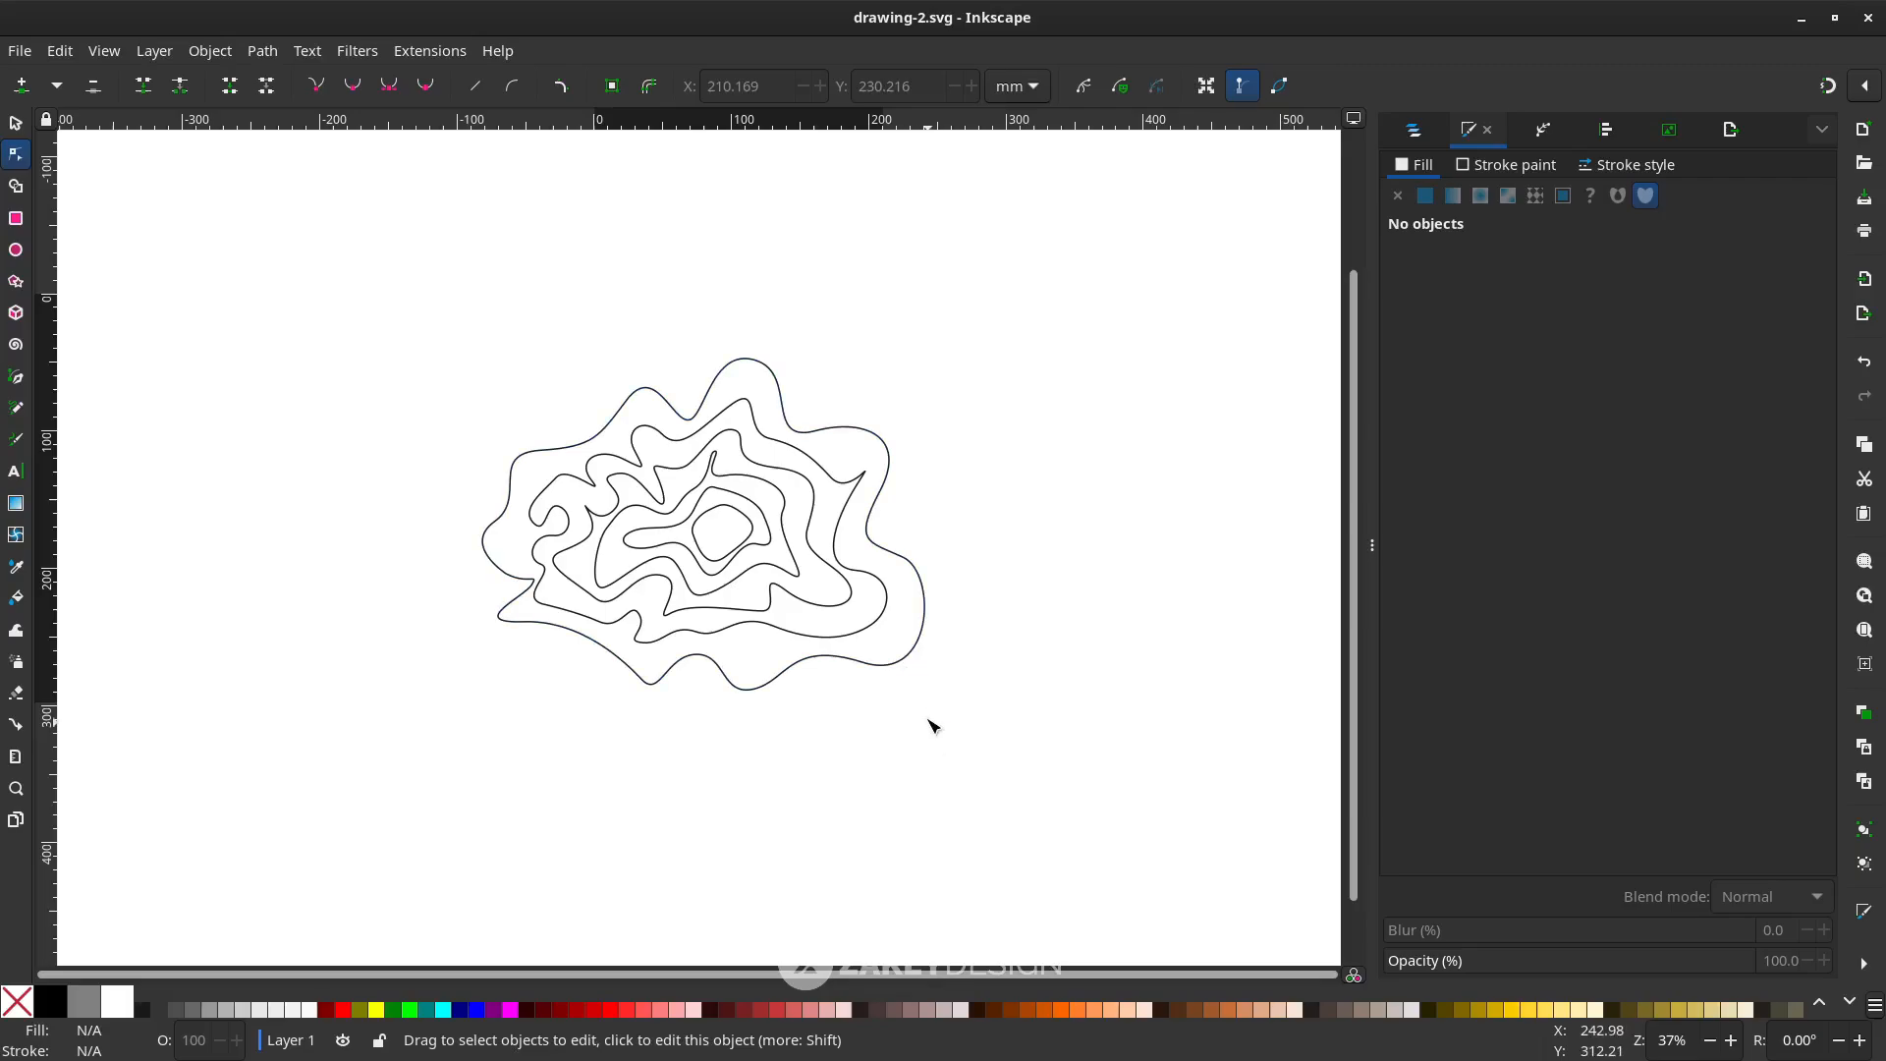
scroll(928, 706, up, 2)
scroll(929, 703, down, 2)
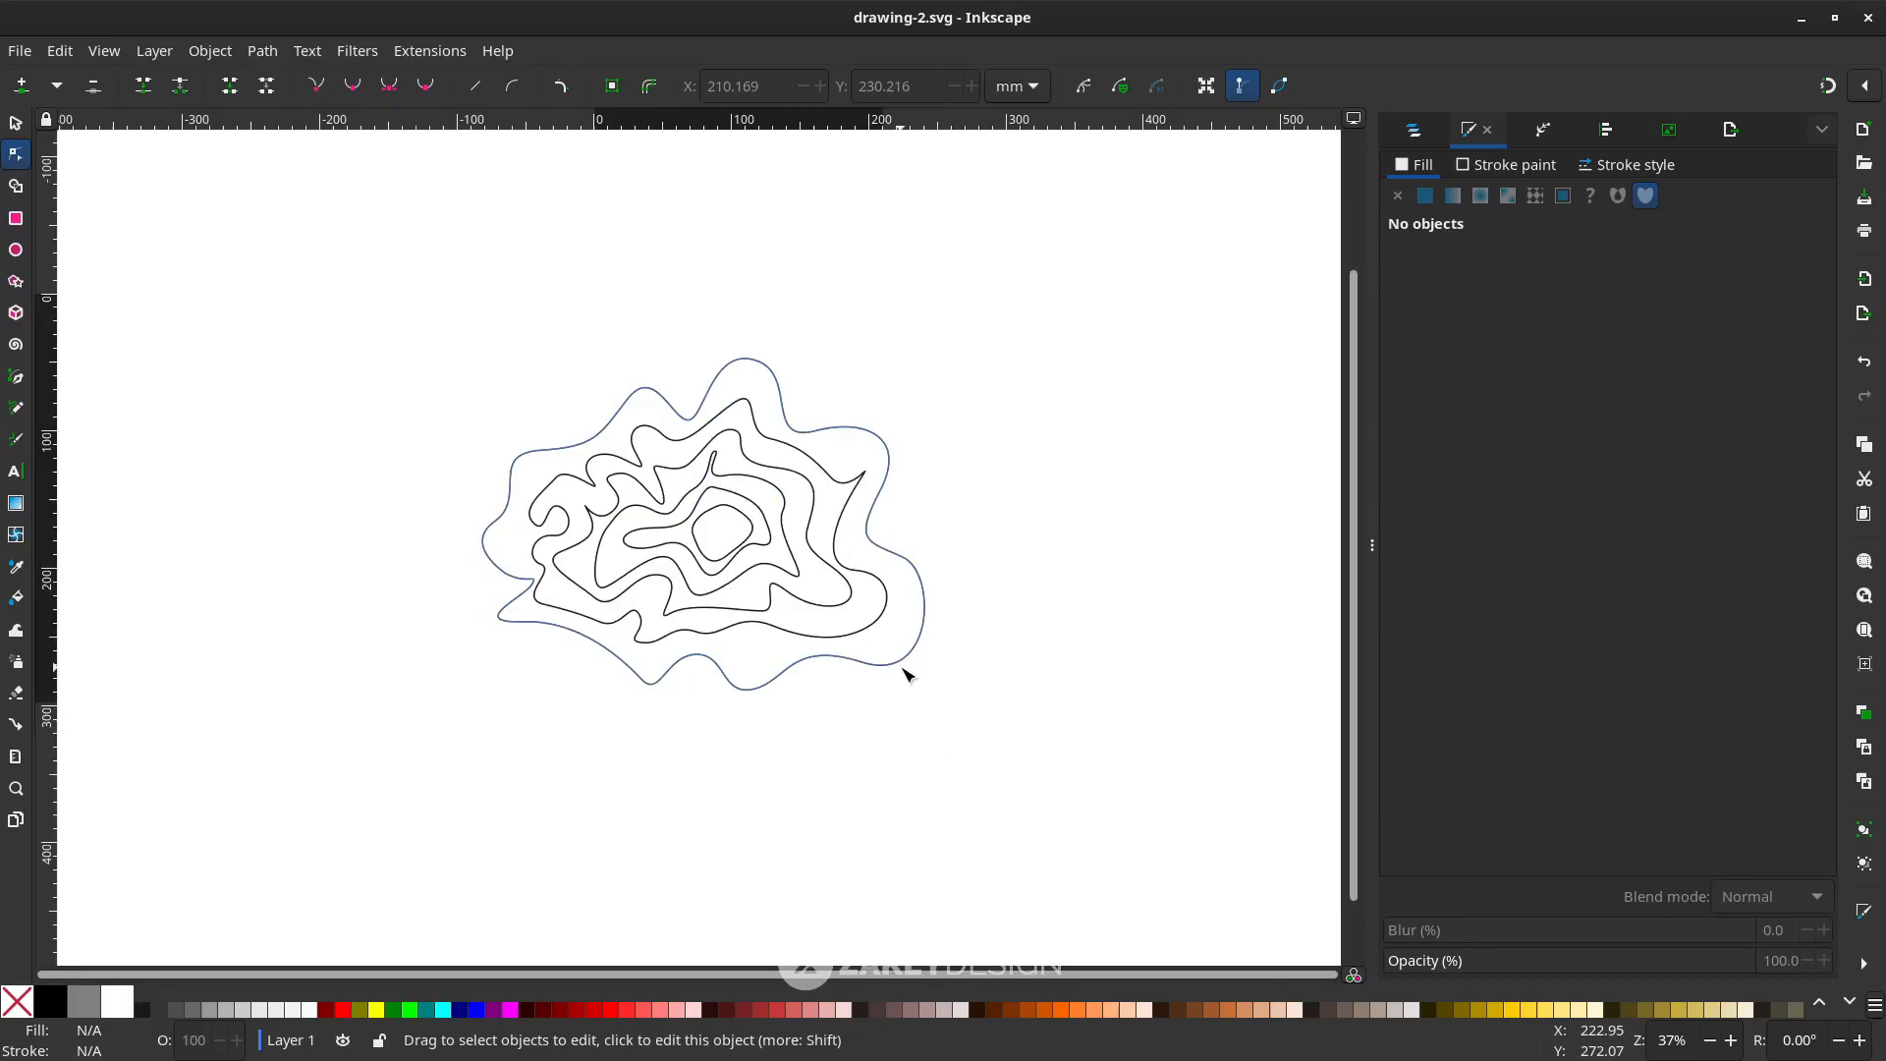
Fill the outermost outline with light blue (afdde9ff) and the second outline with the slightly darker blue (87cddeff)
click(905, 671)
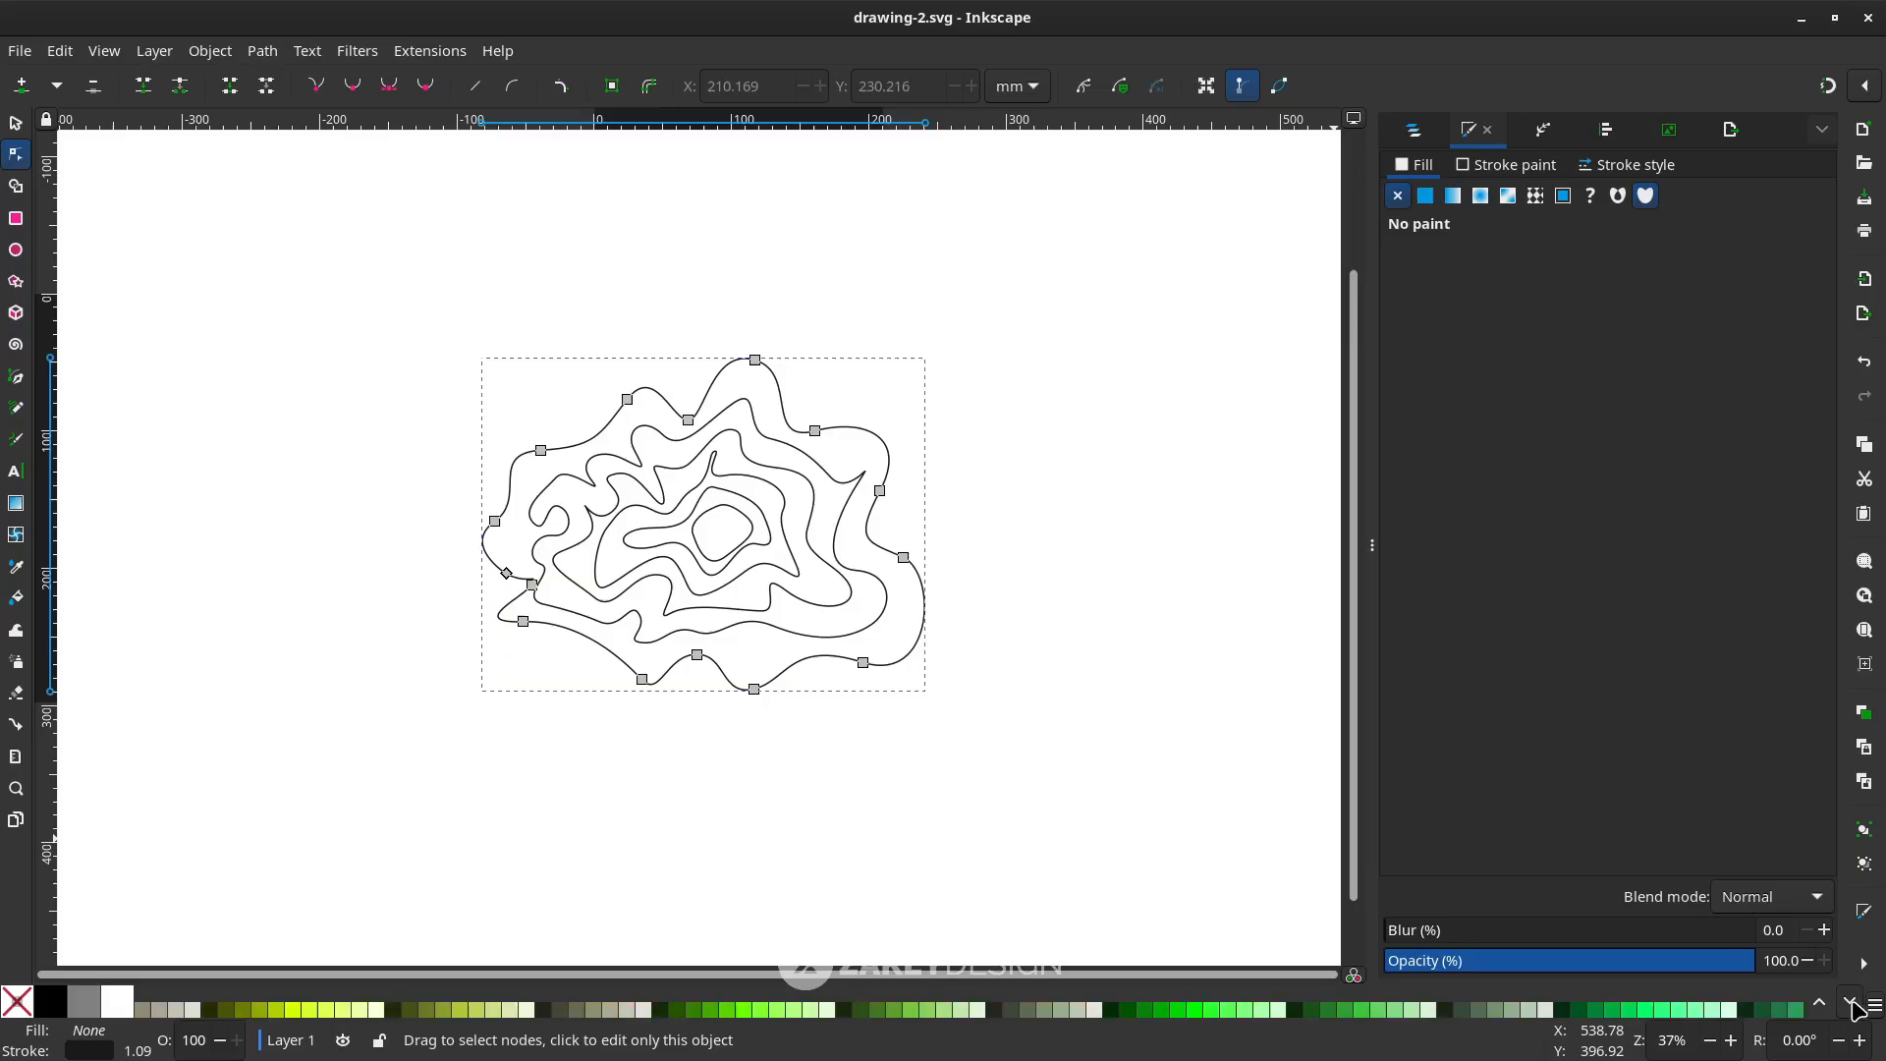
click(1850, 1003)
click(1850, 1002)
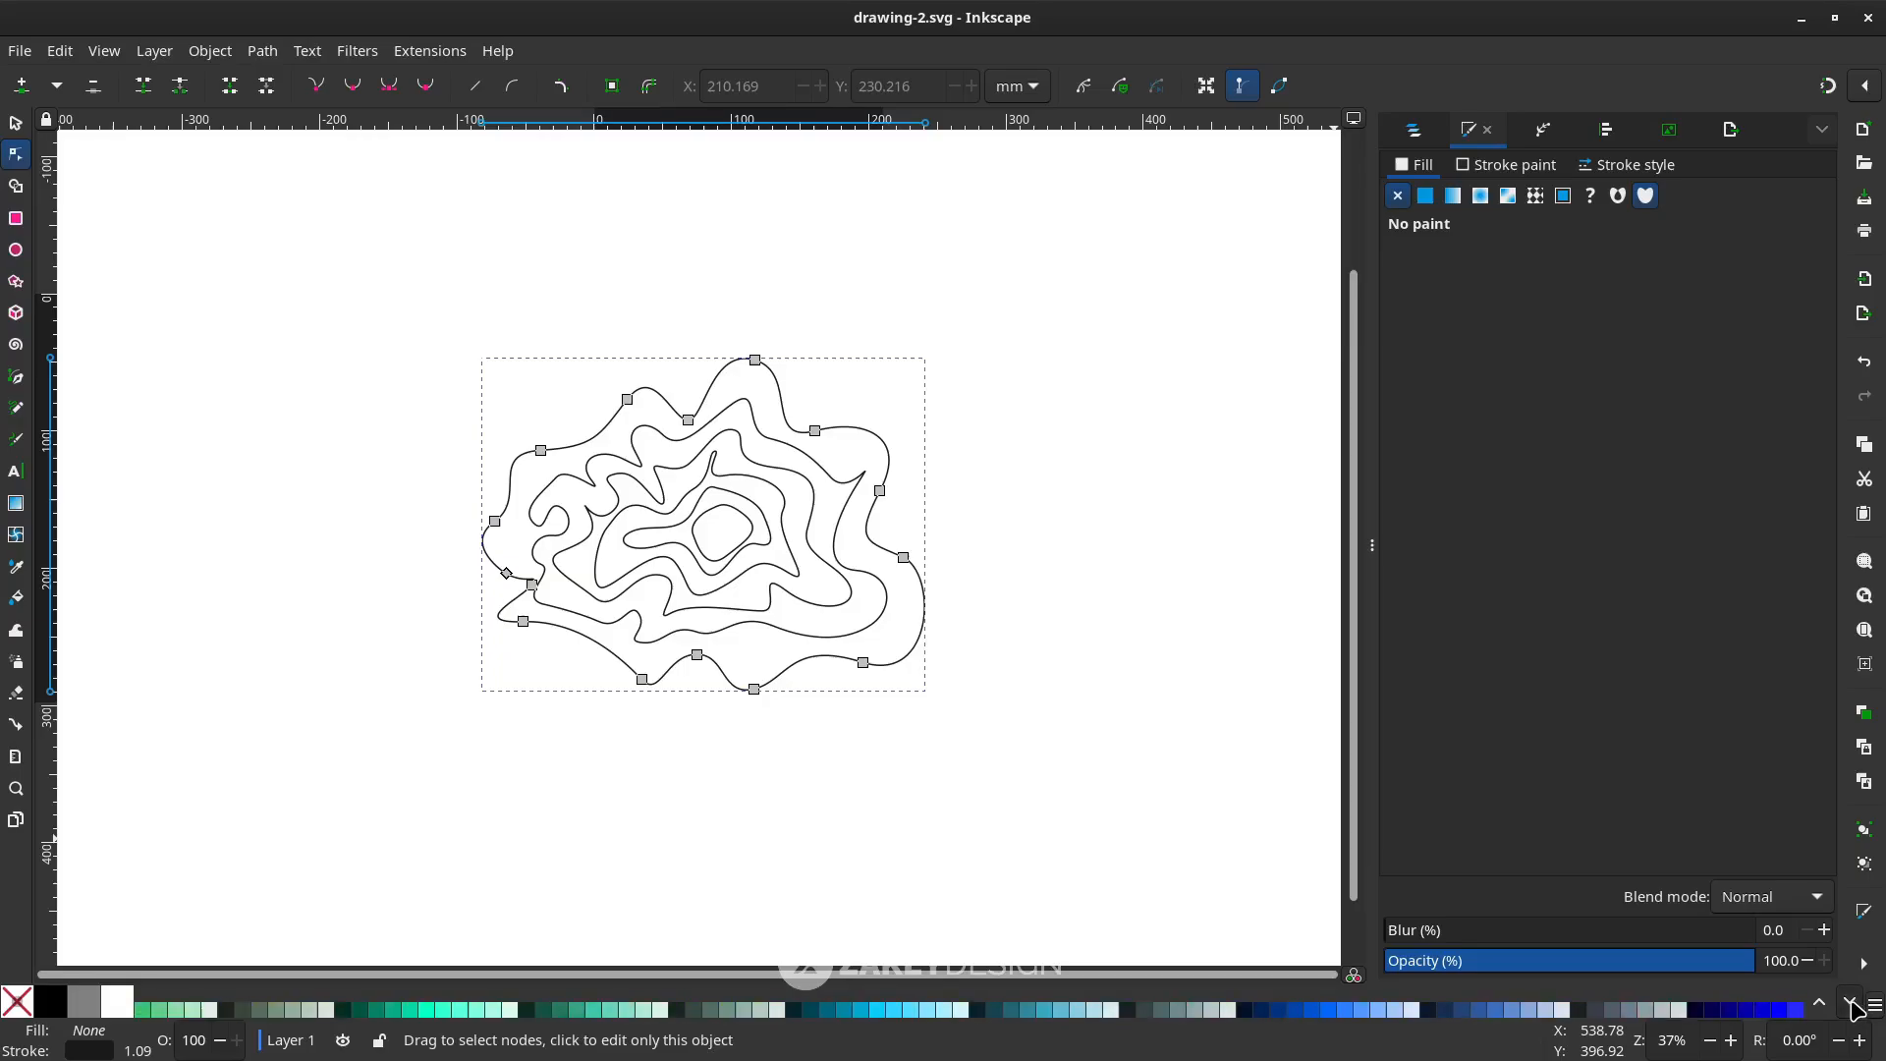
click(1093, 1010)
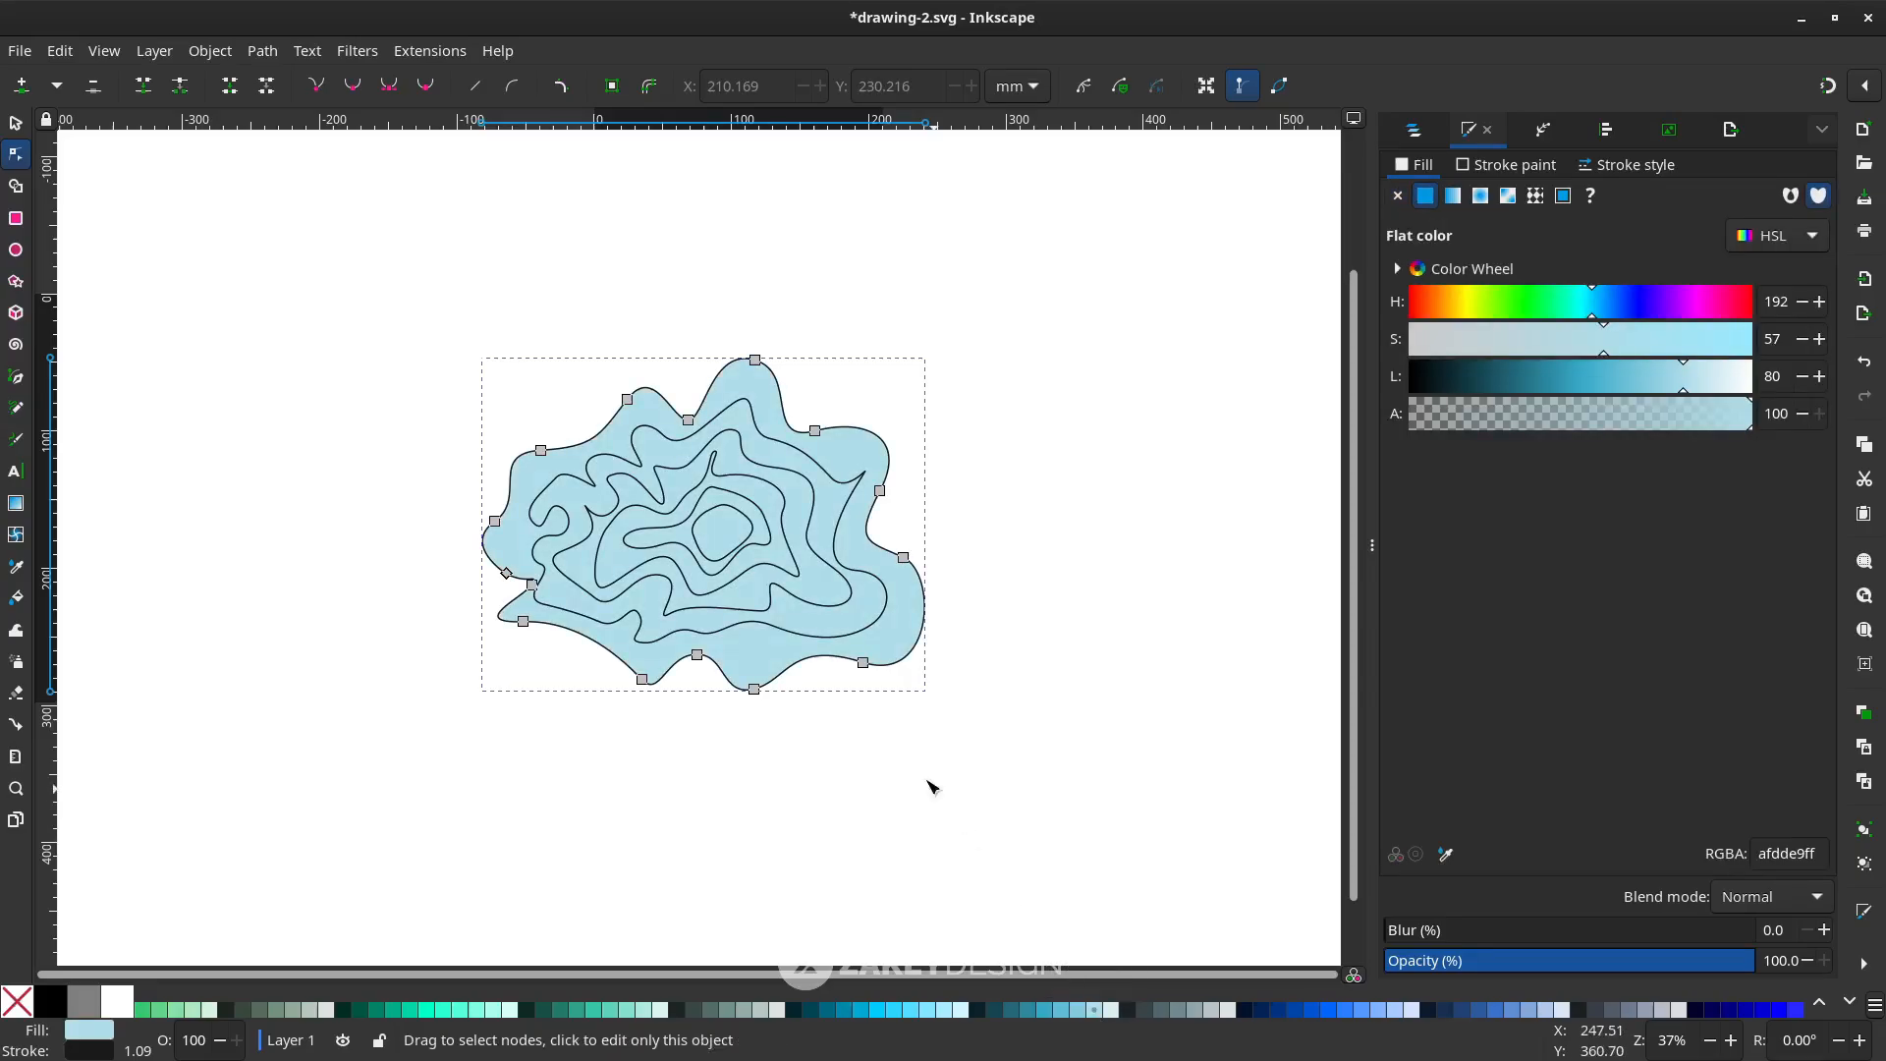
click(822, 636)
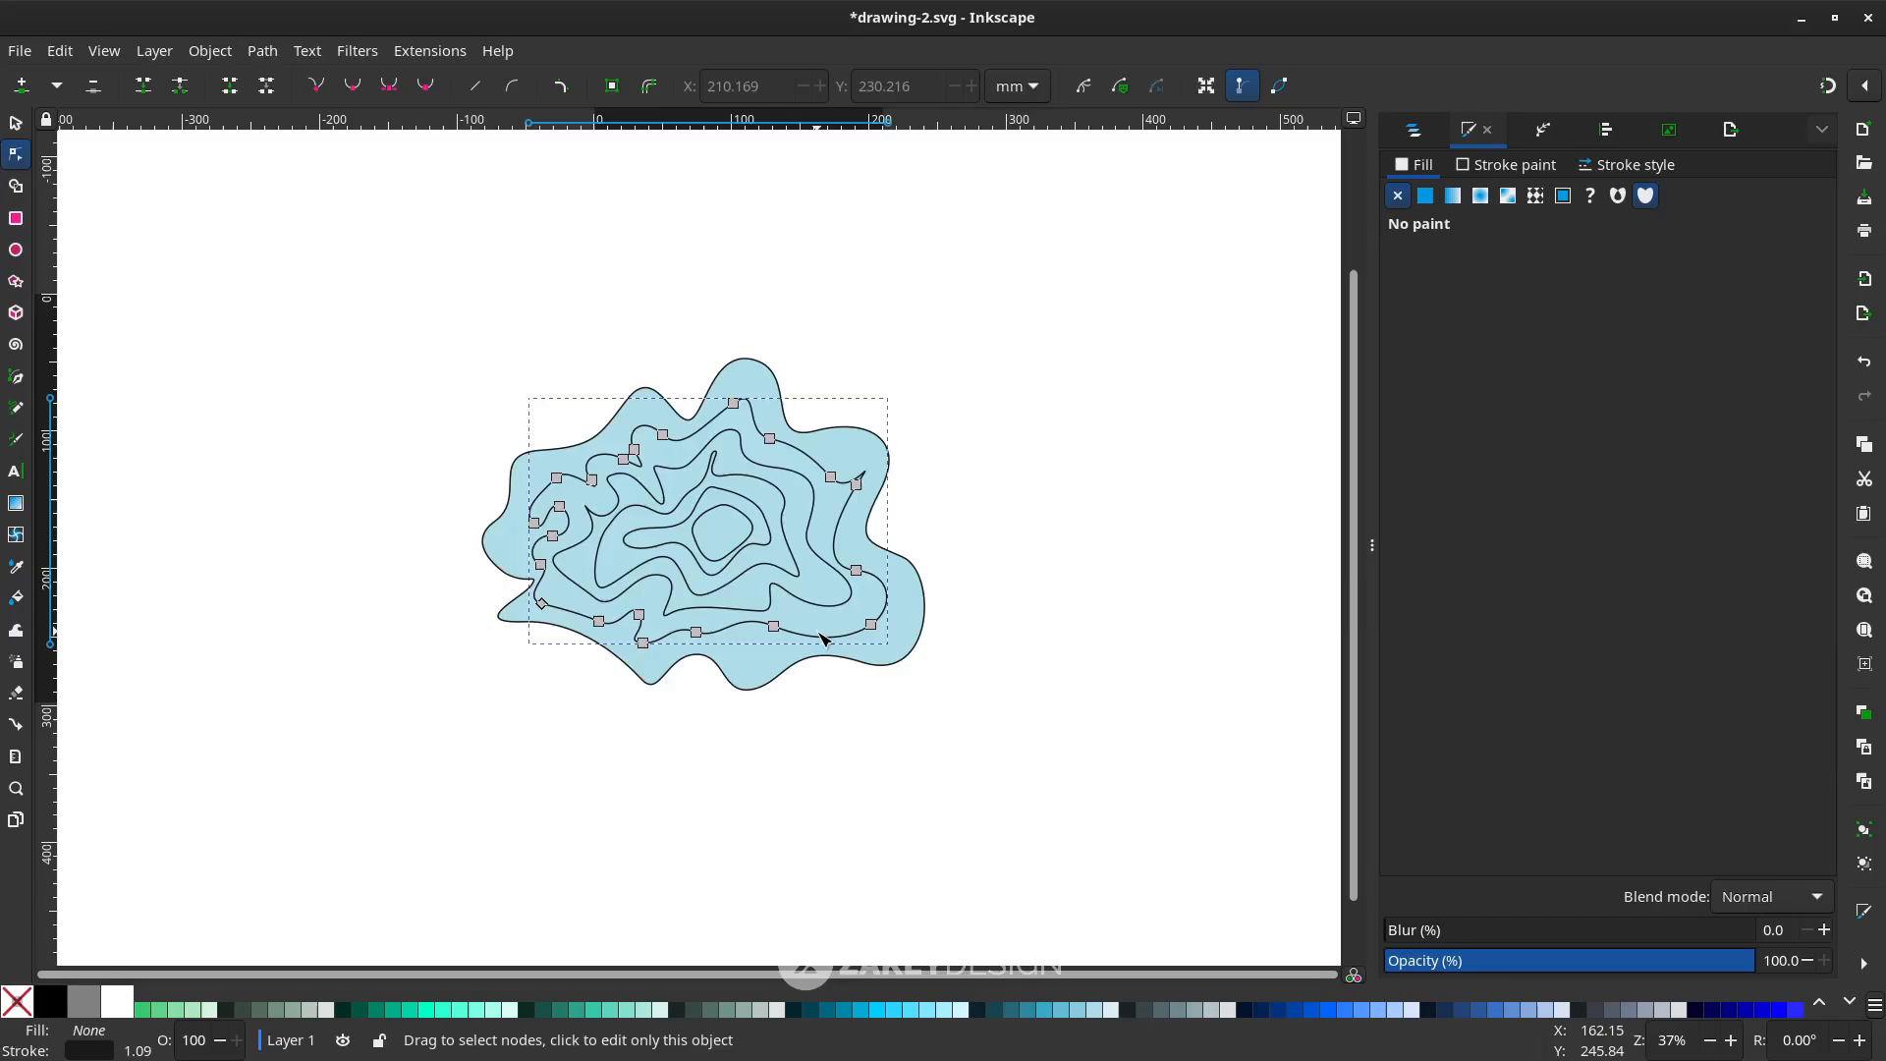
click(1080, 1012)
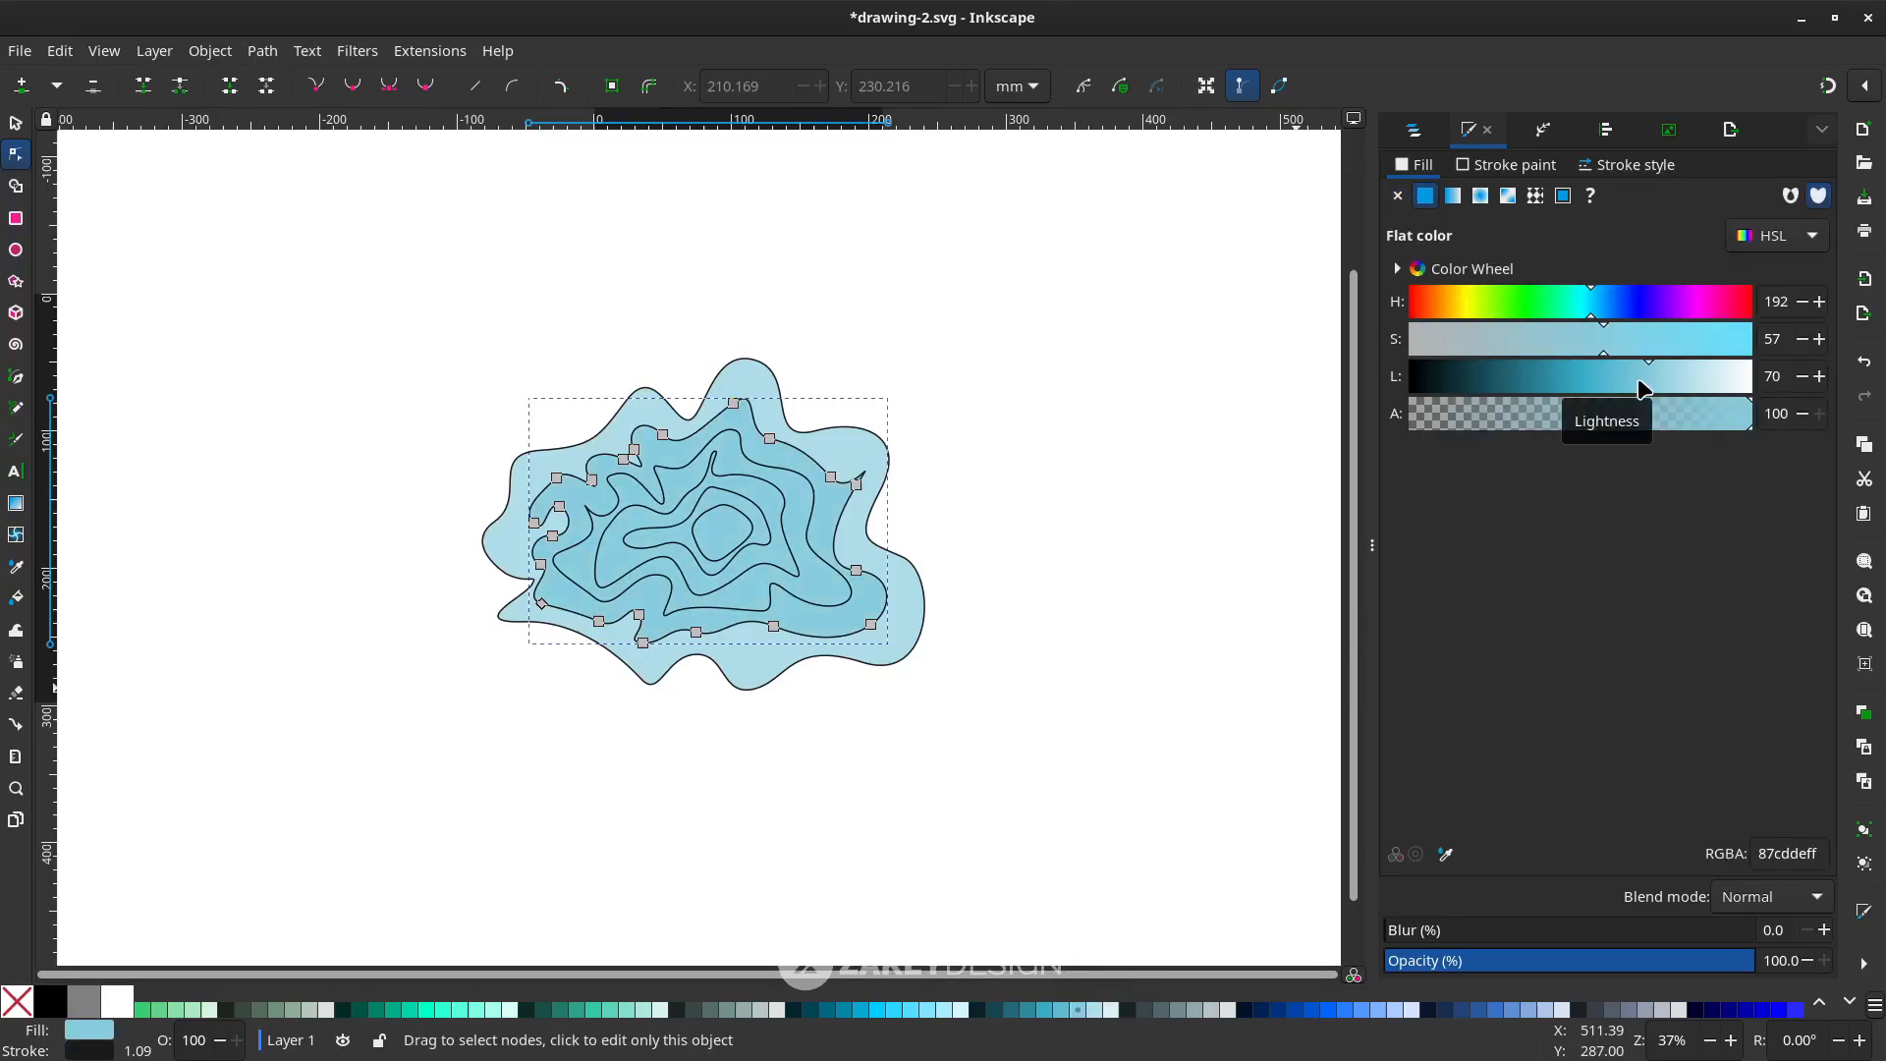
Fill the third outline with a blue picked from the second one, darkened to lightness 57 (55b9d0ff)
drag(1645, 388, 1610, 392)
key(ctrl+z)
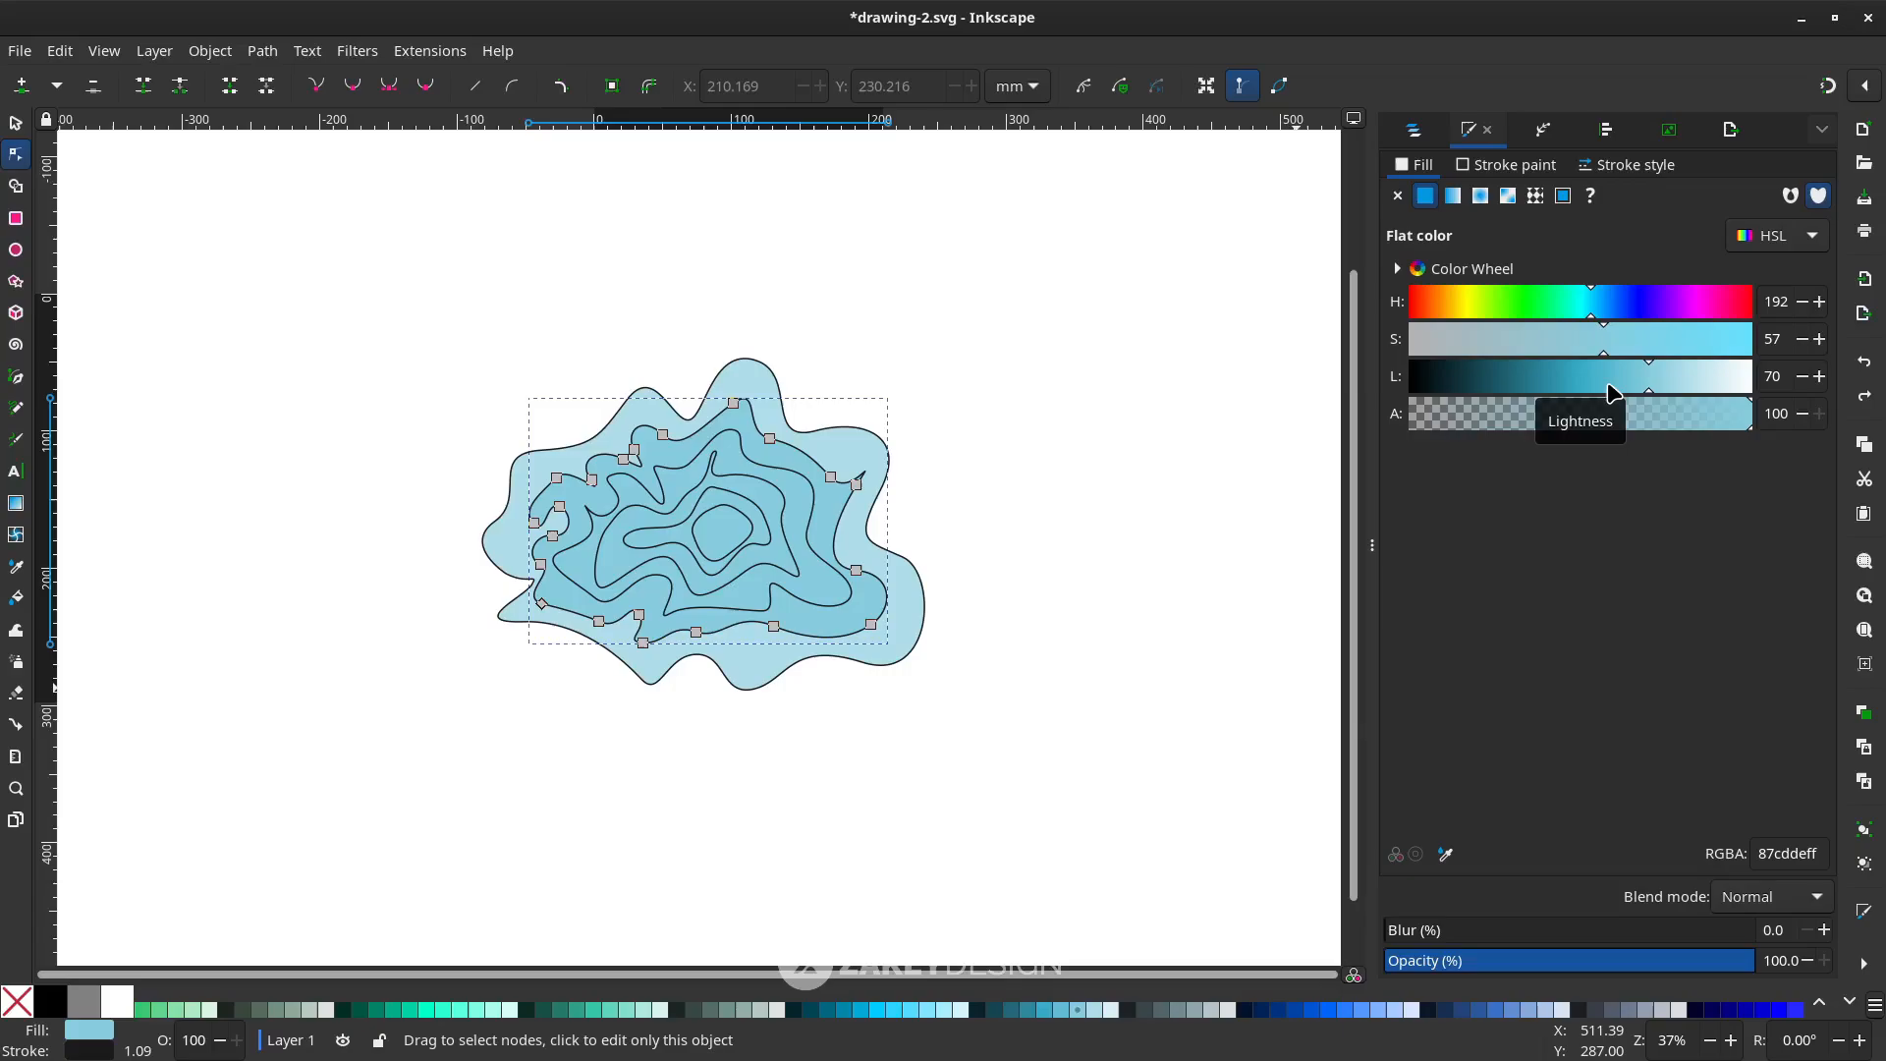
click(837, 506)
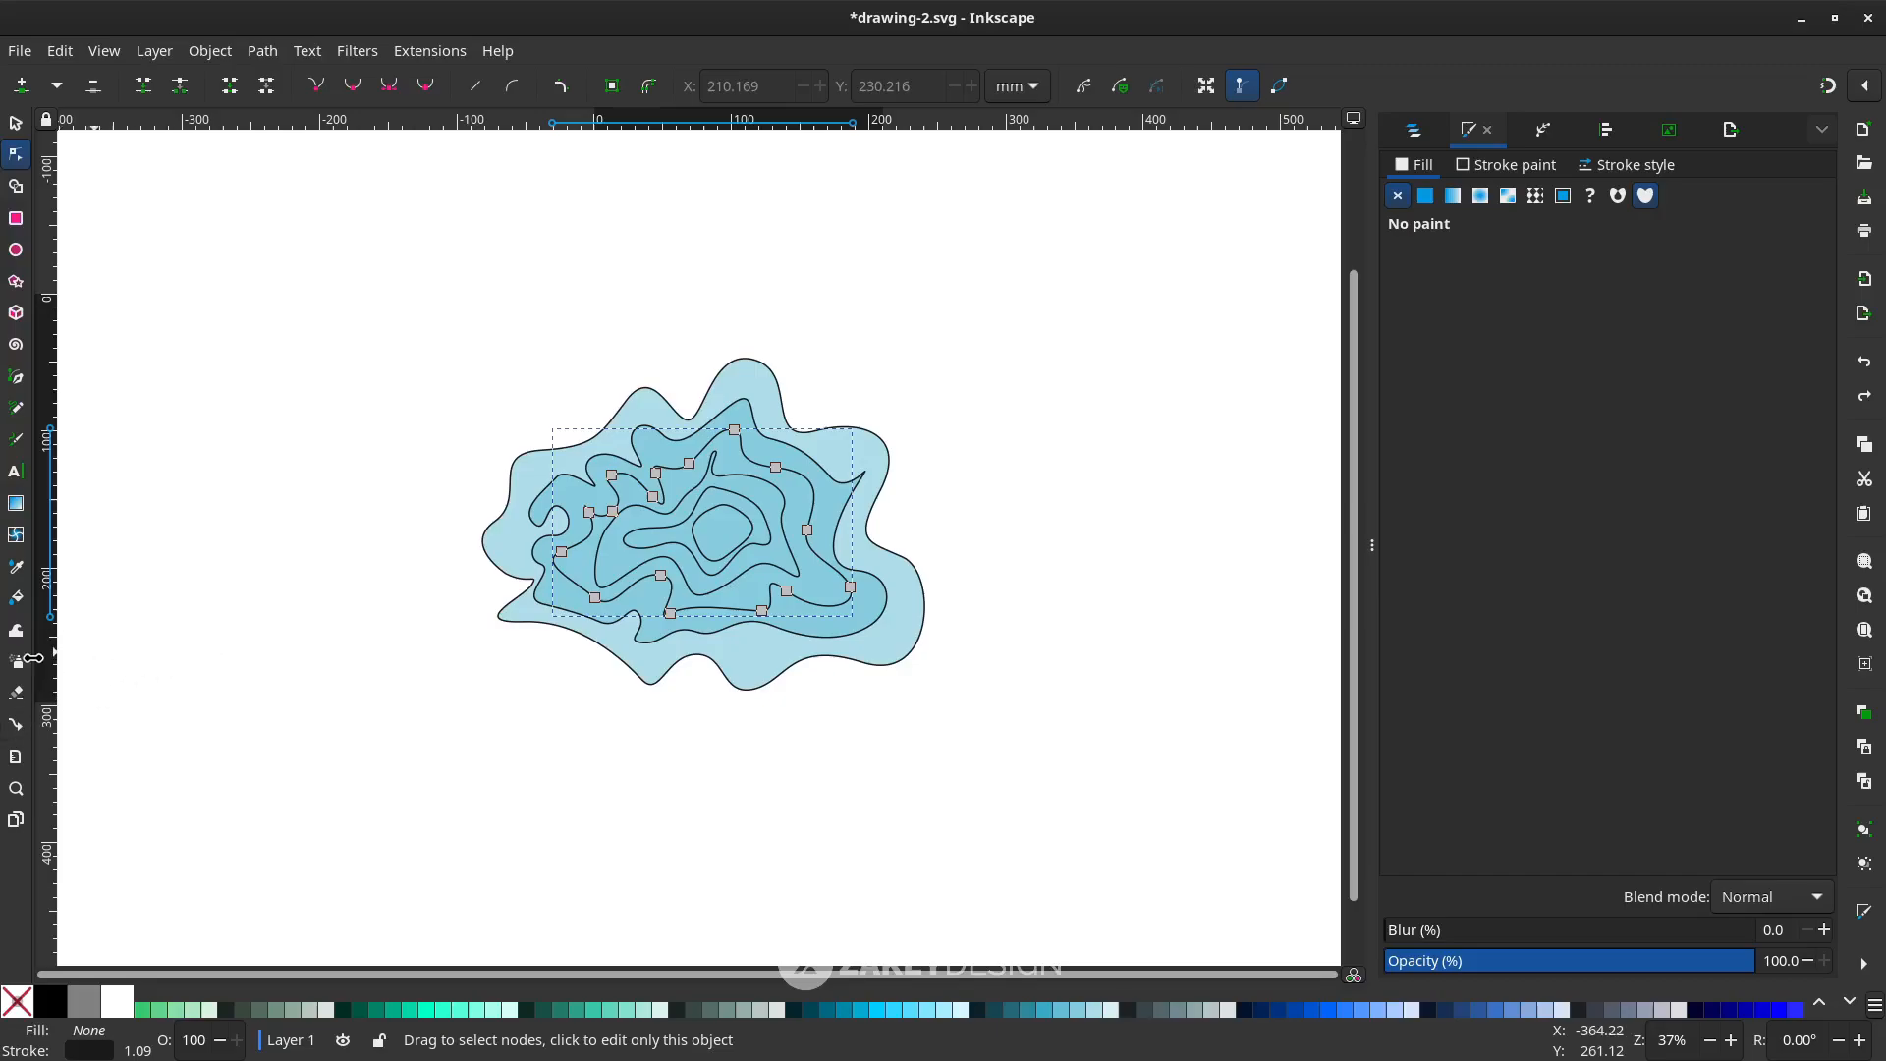
click(17, 567)
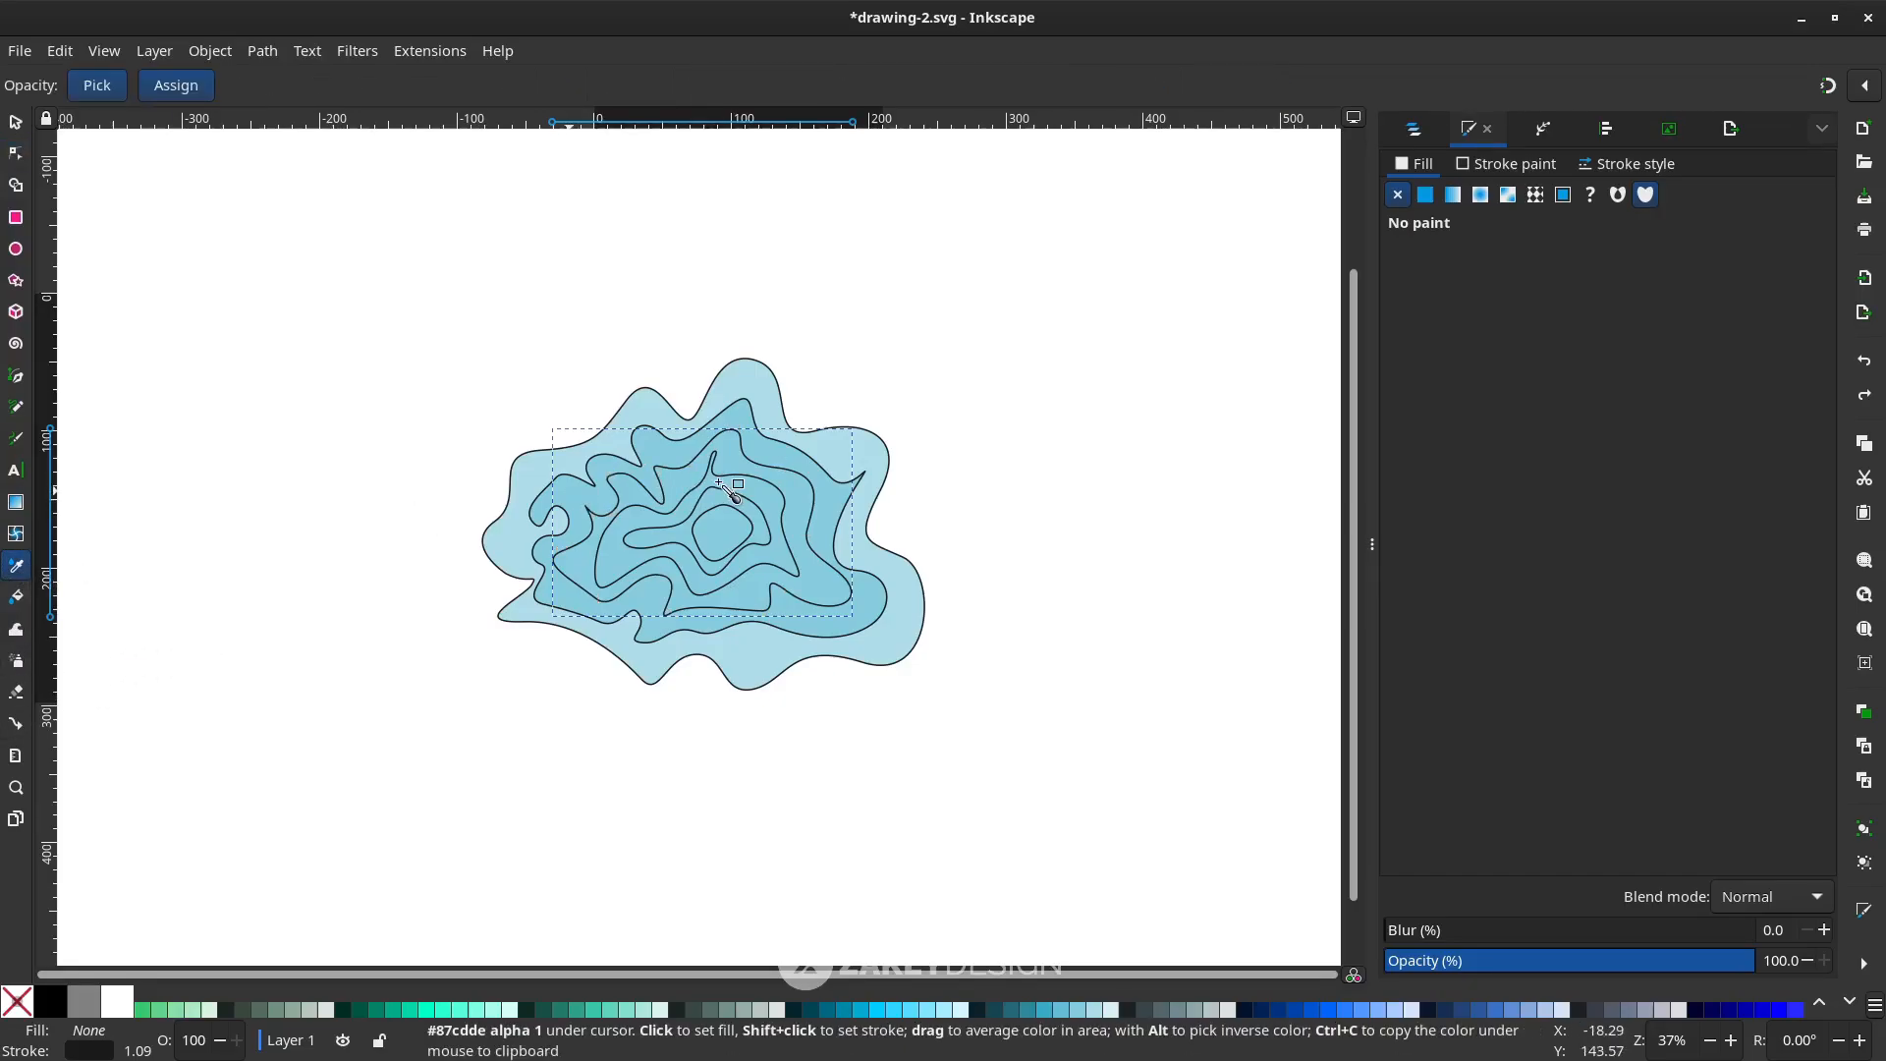
click(845, 508)
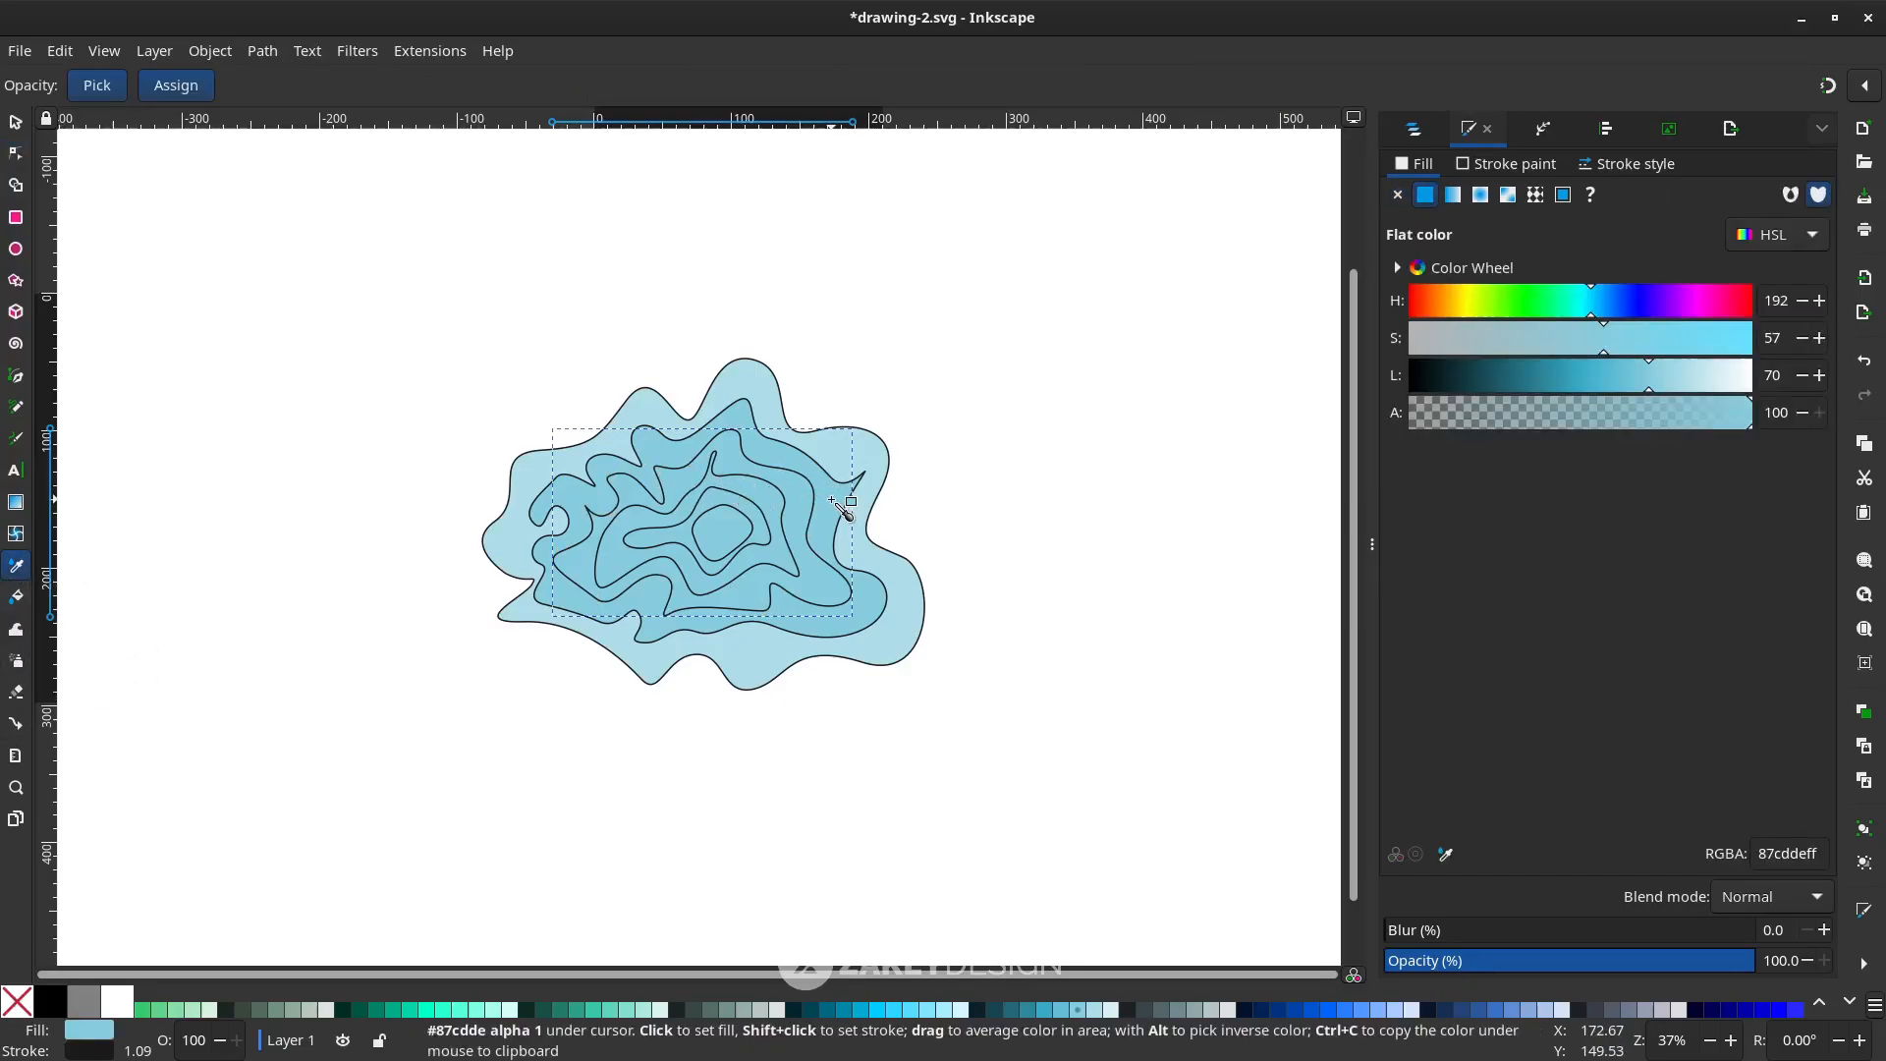
drag(1643, 383, 1612, 385)
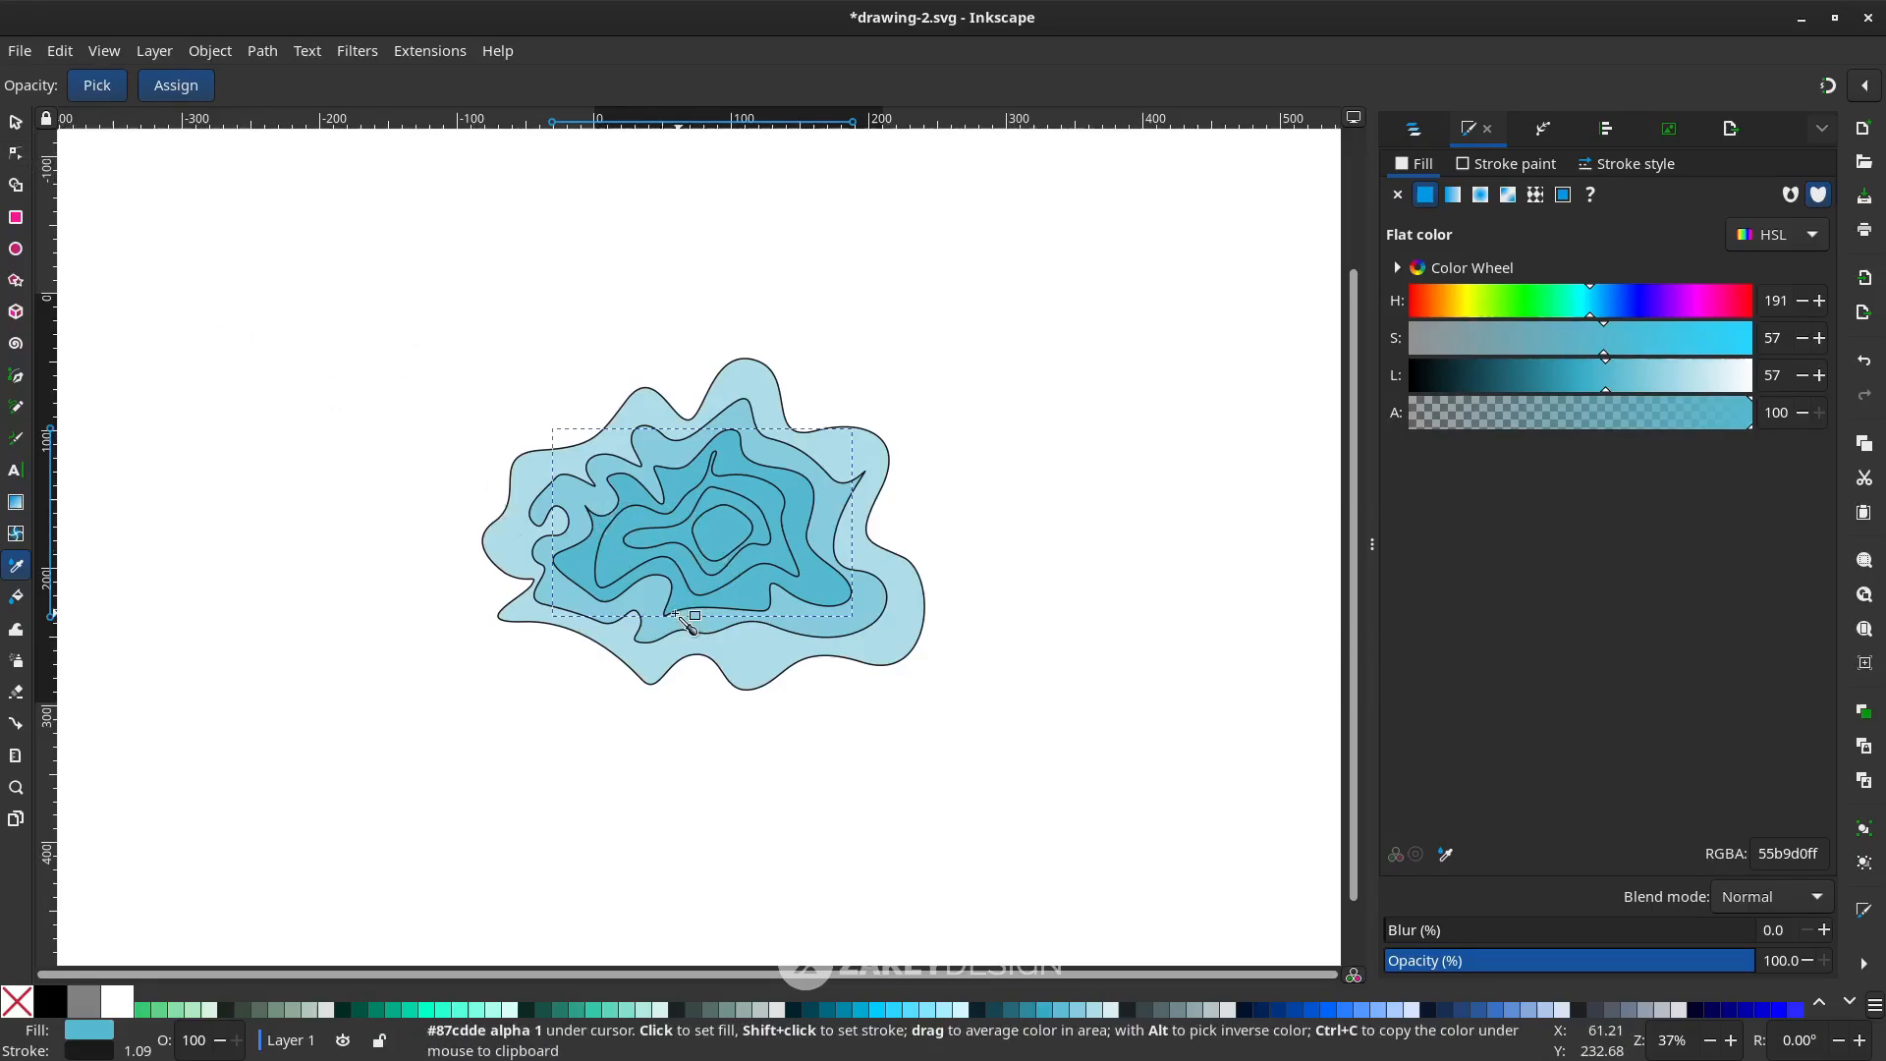
Fill the fourth outline with a flat blue darker than the third one, at about lightness 46 (319bb4)
key(n)
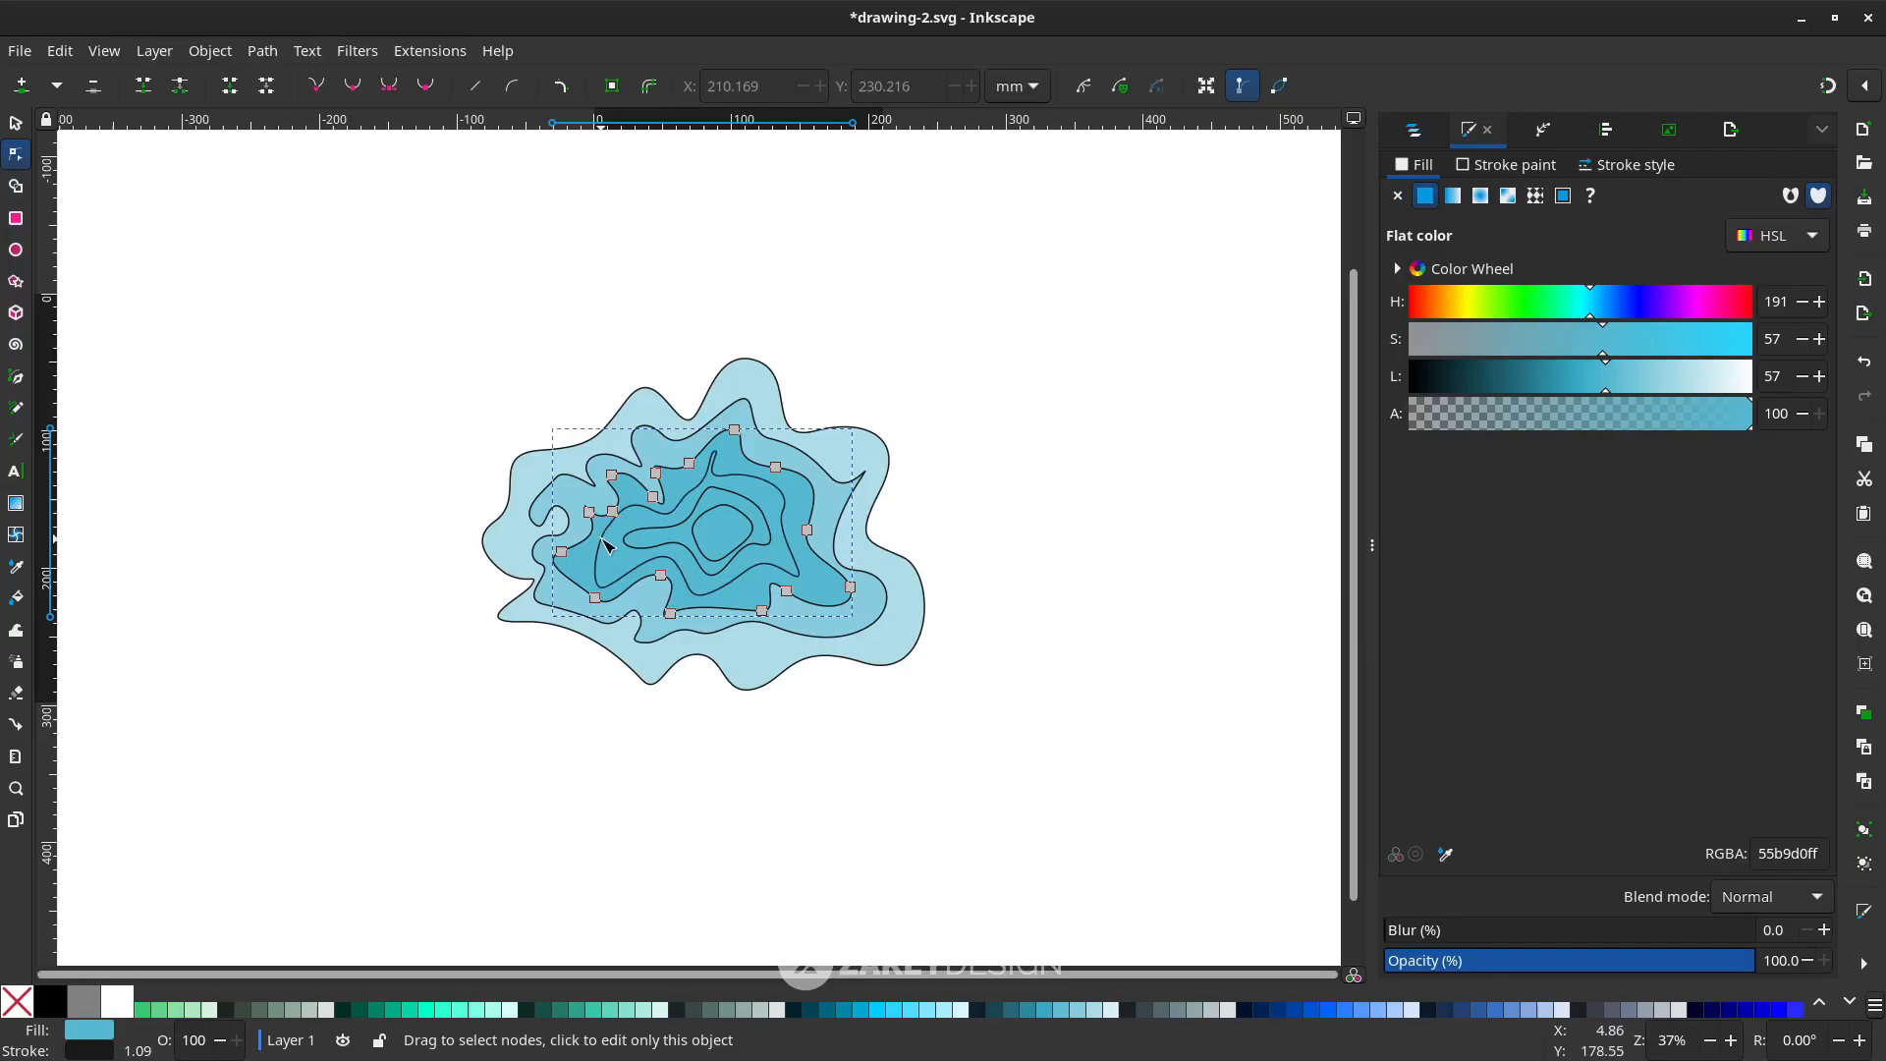
click(603, 549)
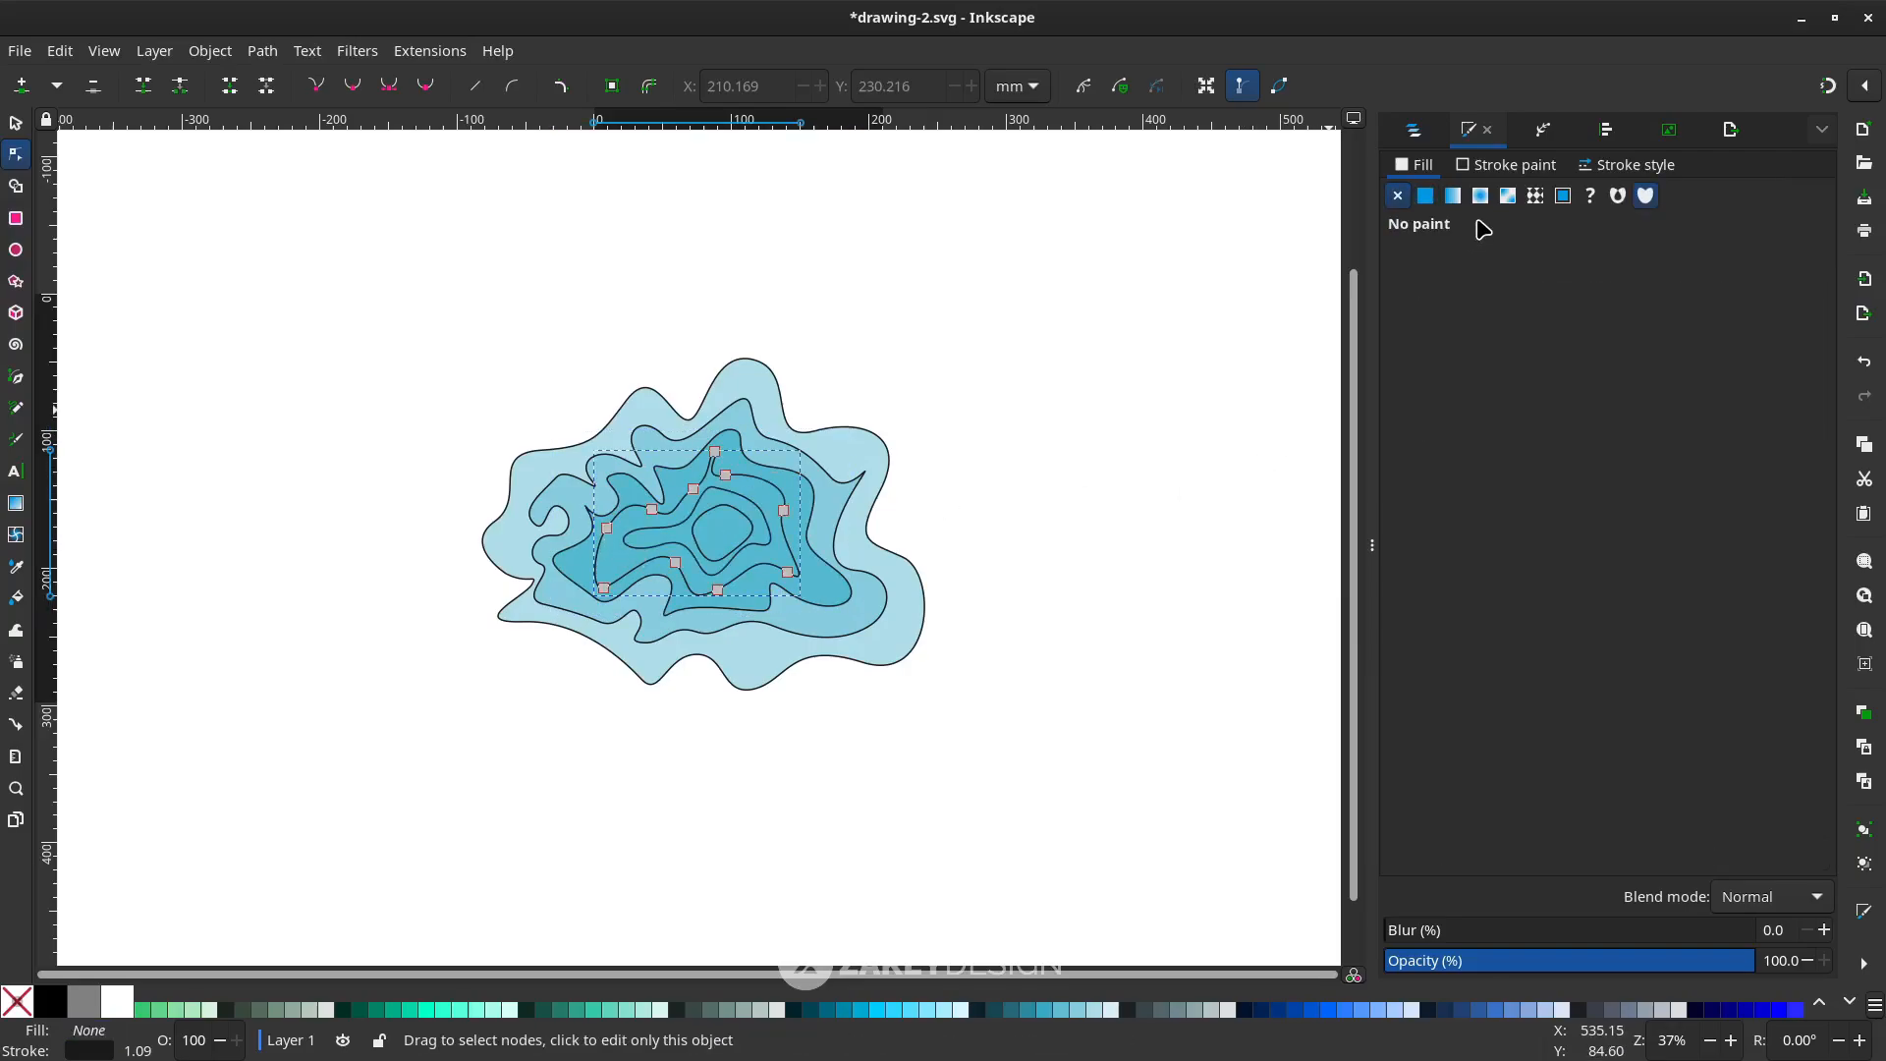
click(1425, 197)
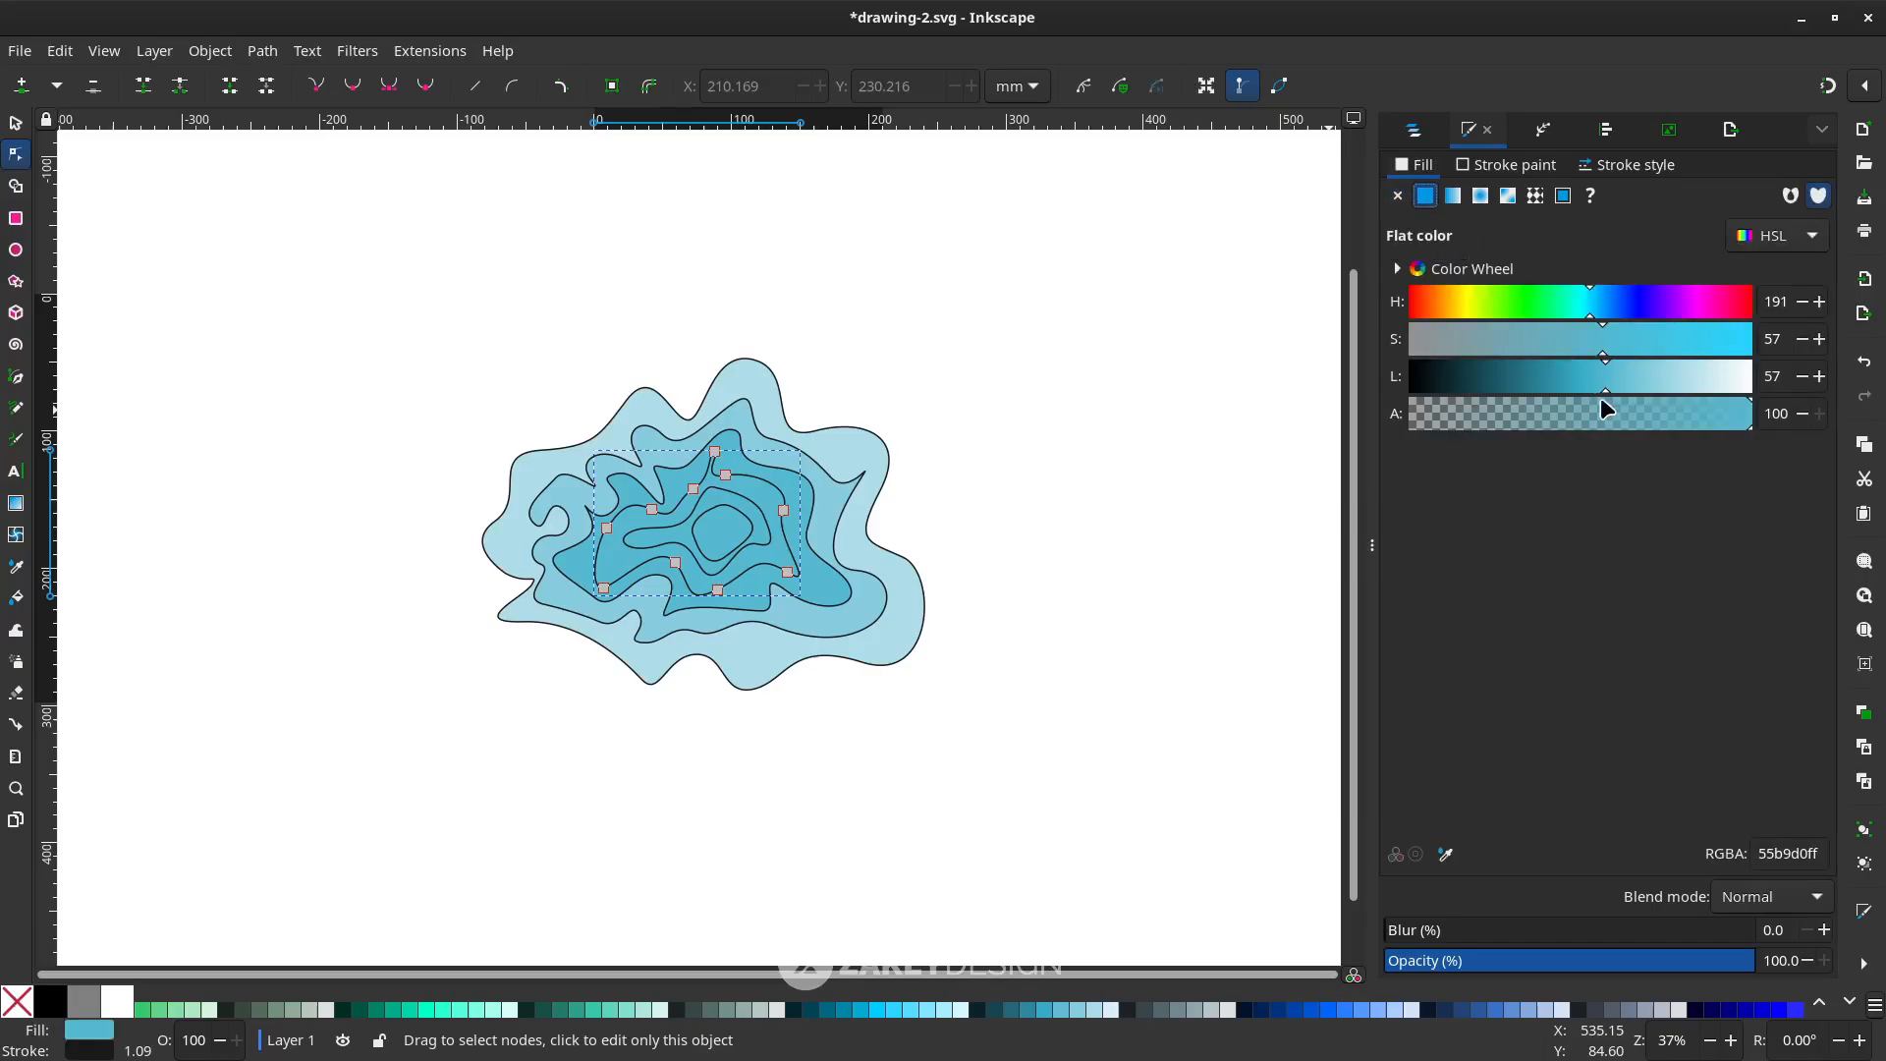
key(d)
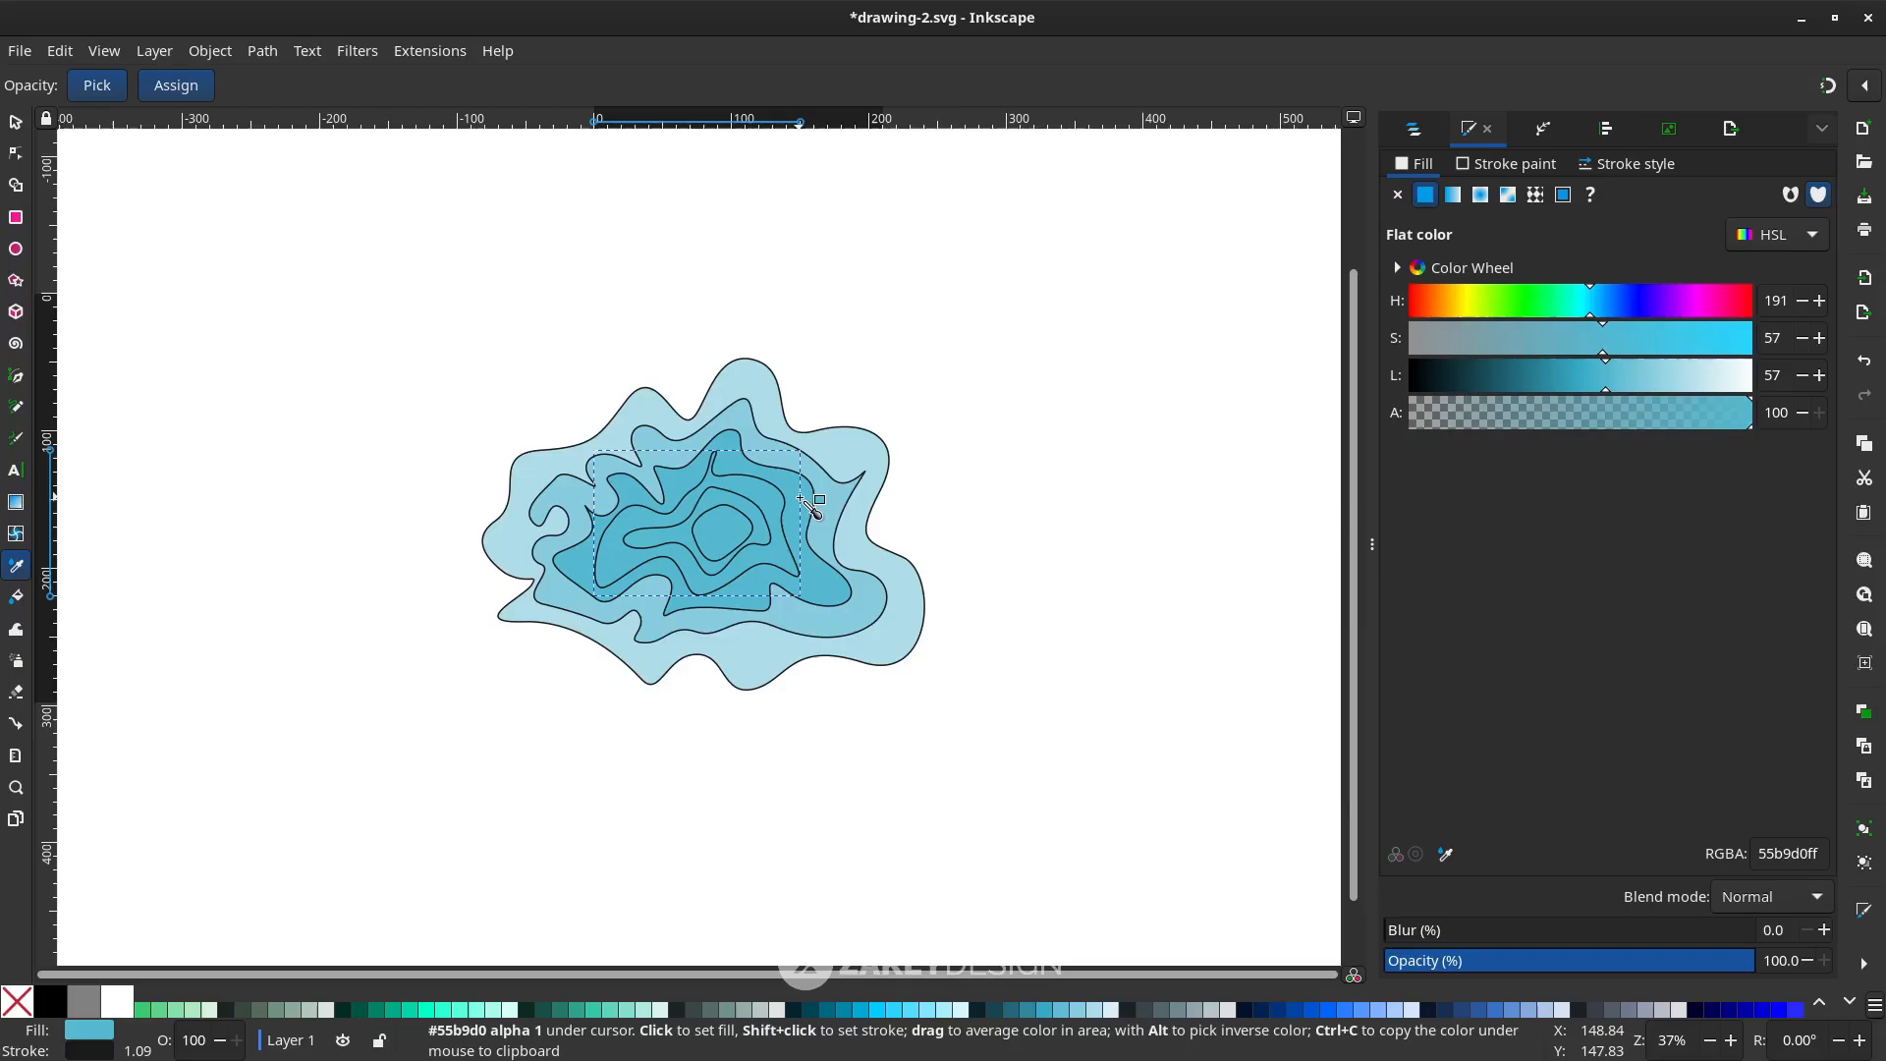
drag(1604, 384, 1565, 390)
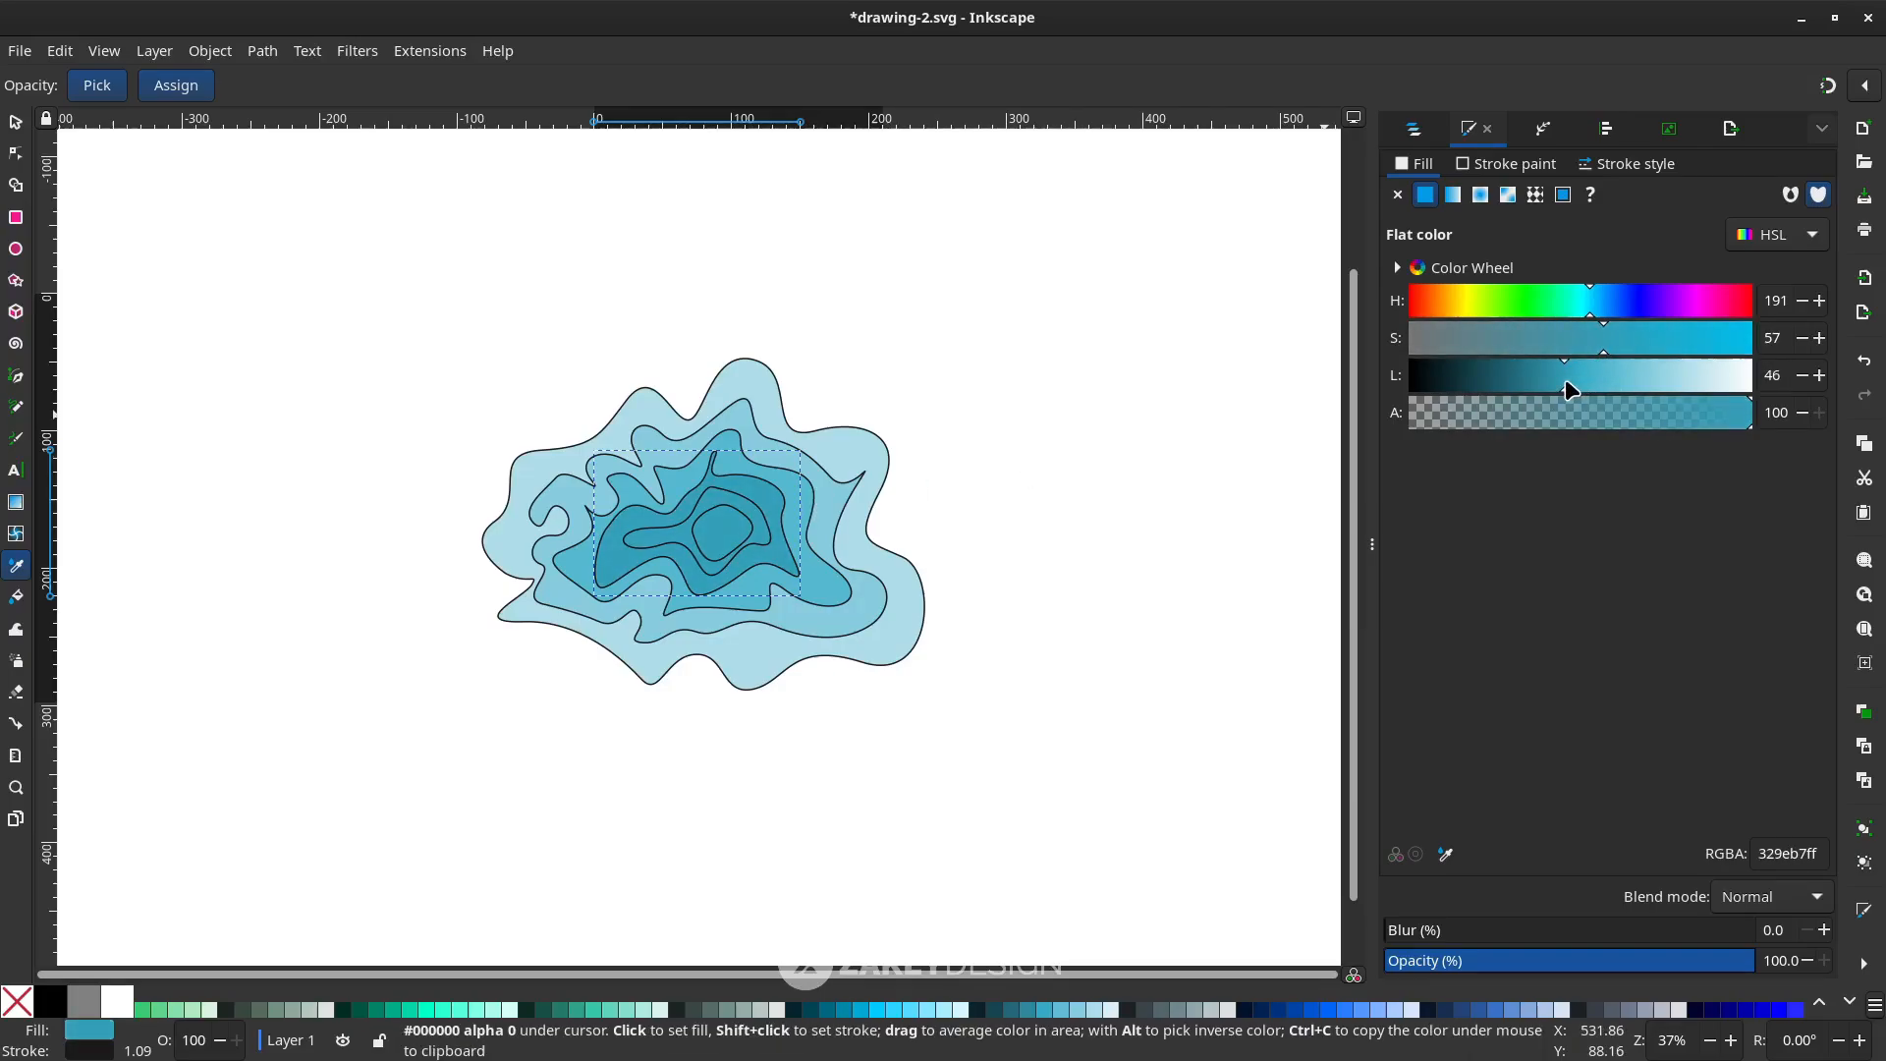
Fill the fifth outline with a blue picked from the fourth one, darkened to lightness 38 (2a859aff)
key(s)
click(734, 506)
key(d)
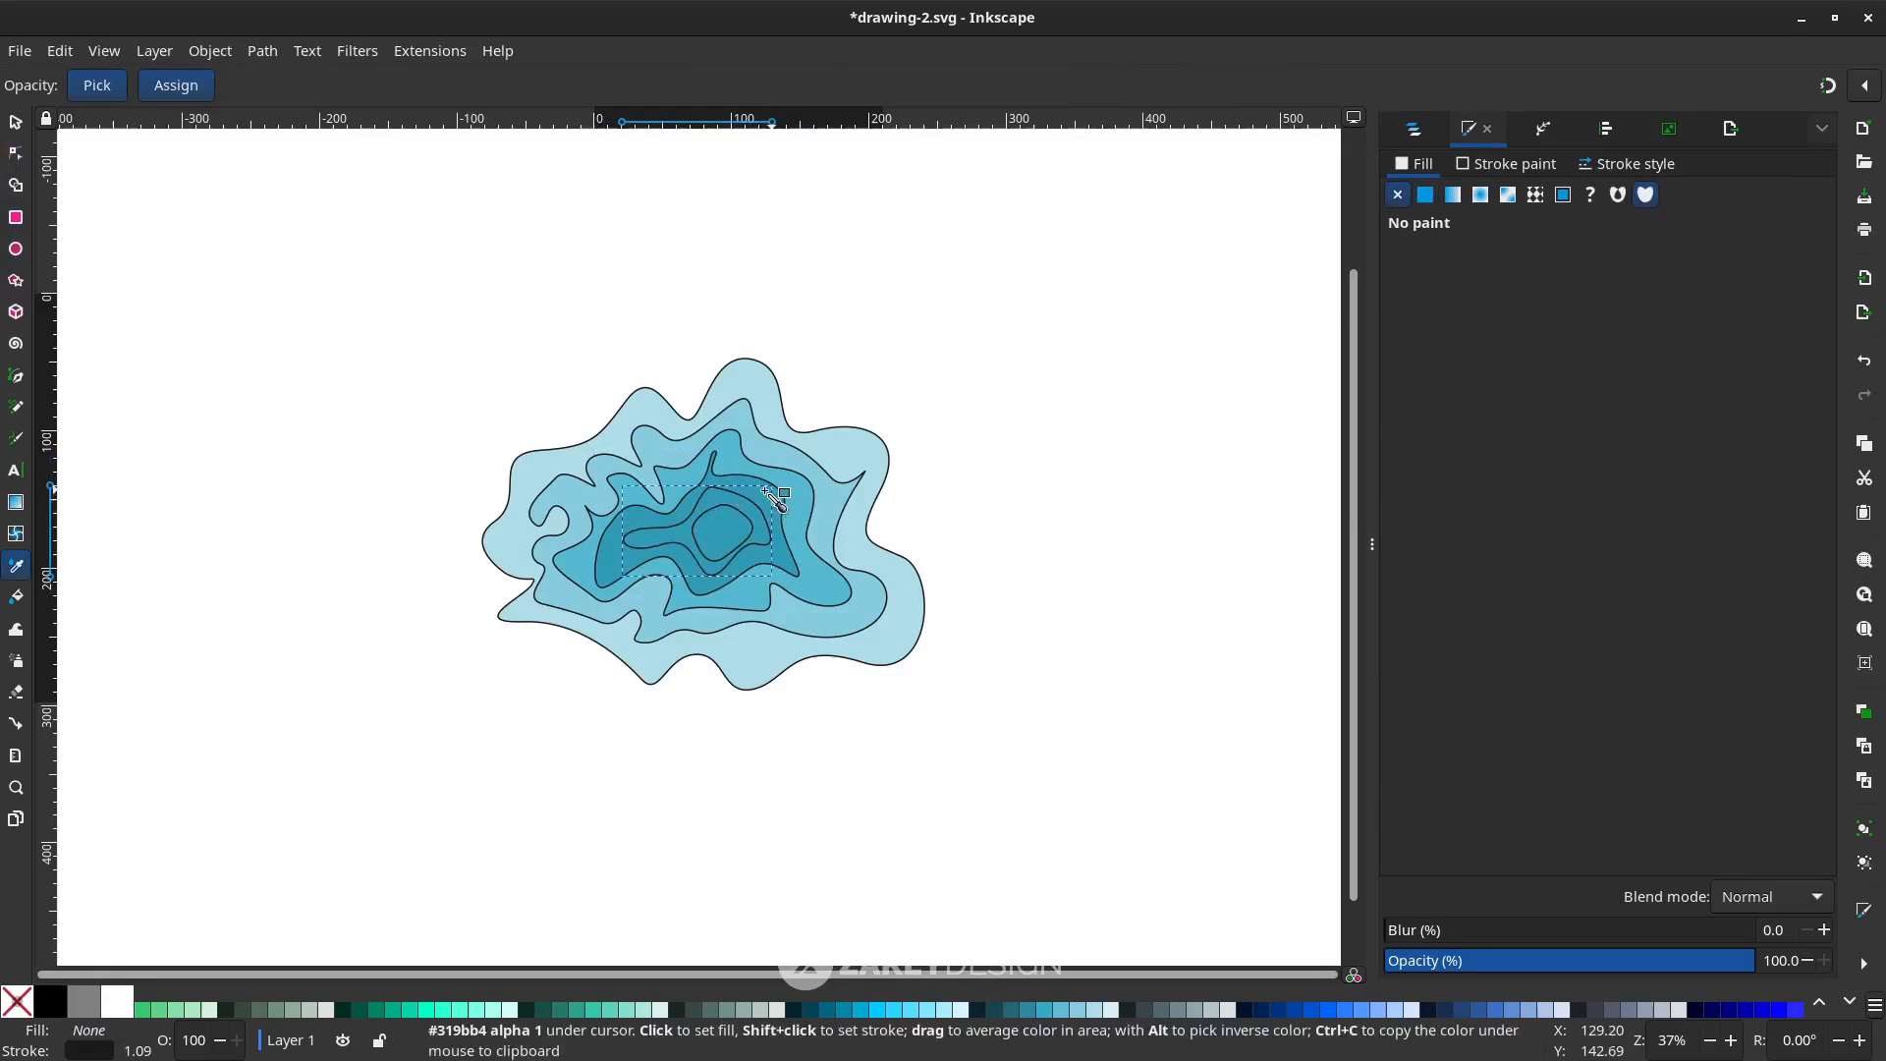
click(776, 500)
drag(1554, 378, 1536, 379)
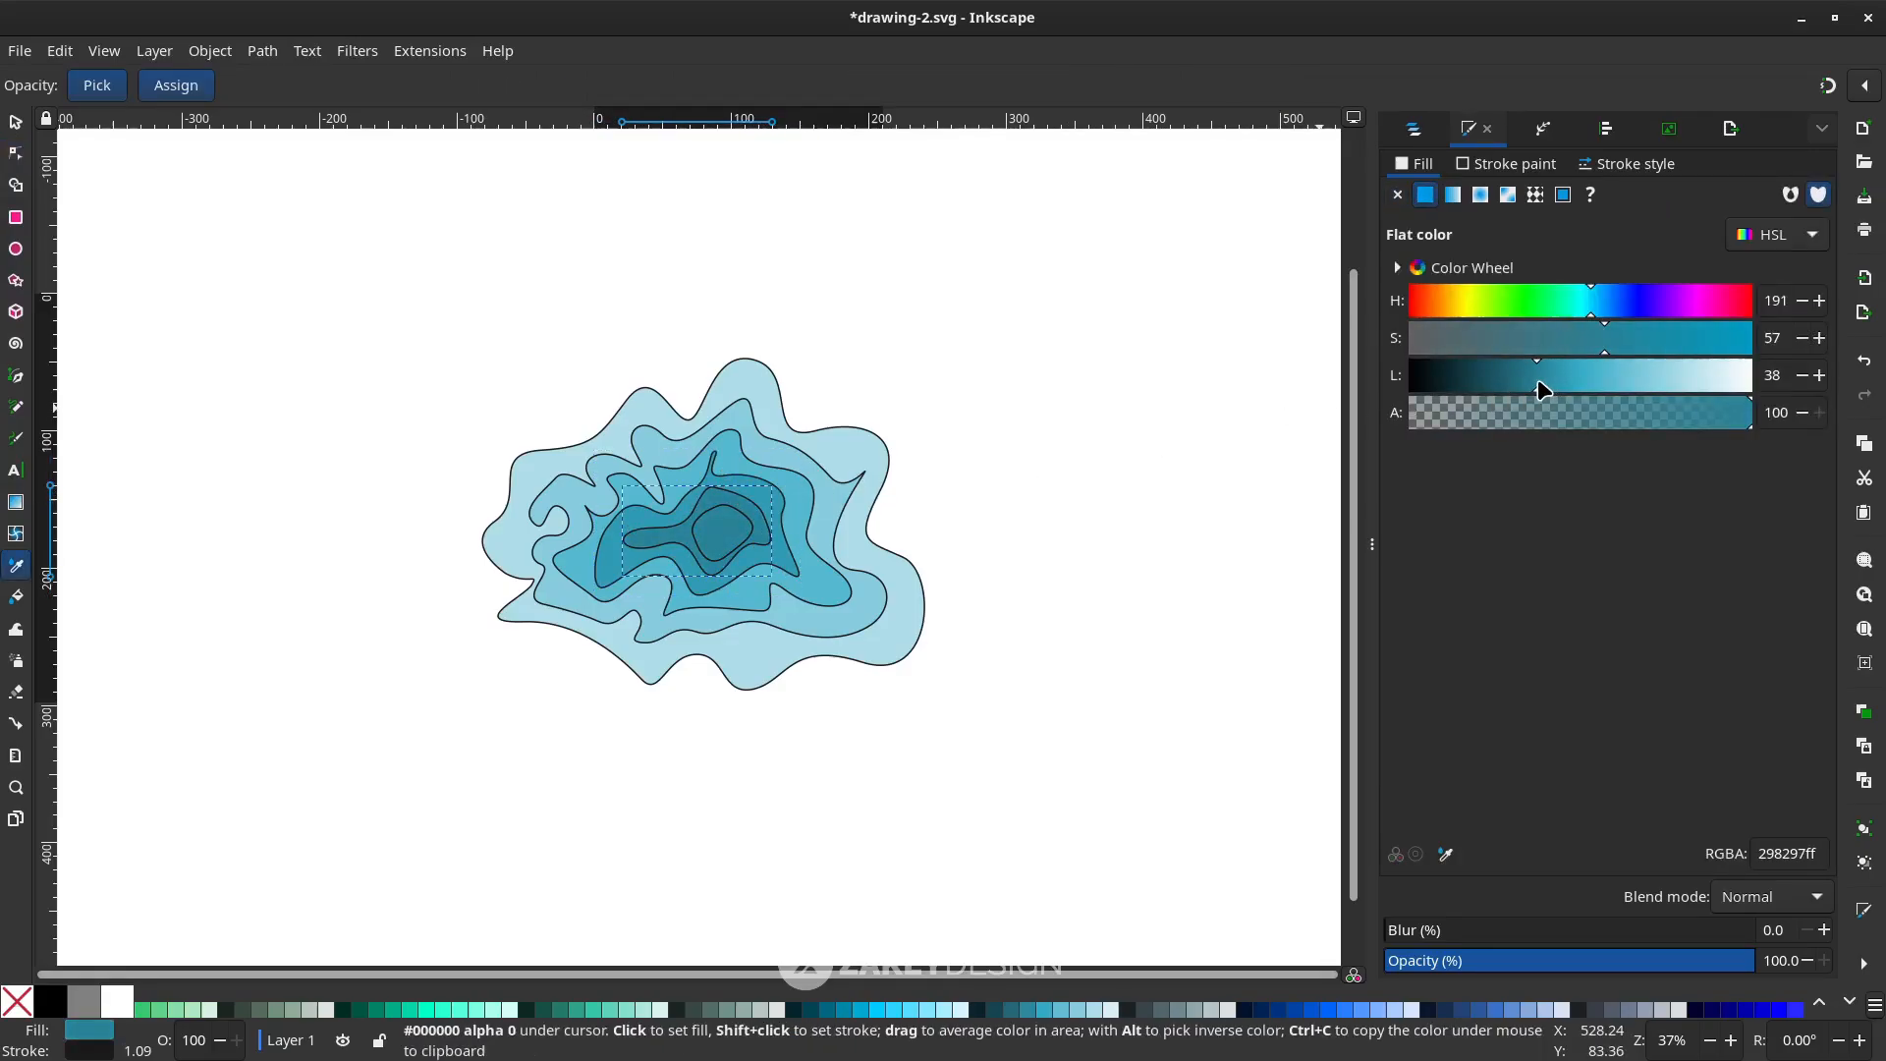
Fill the small central outline with the fifth outline's colour, darkened to make it the deepest blue
key(n)
key(d)
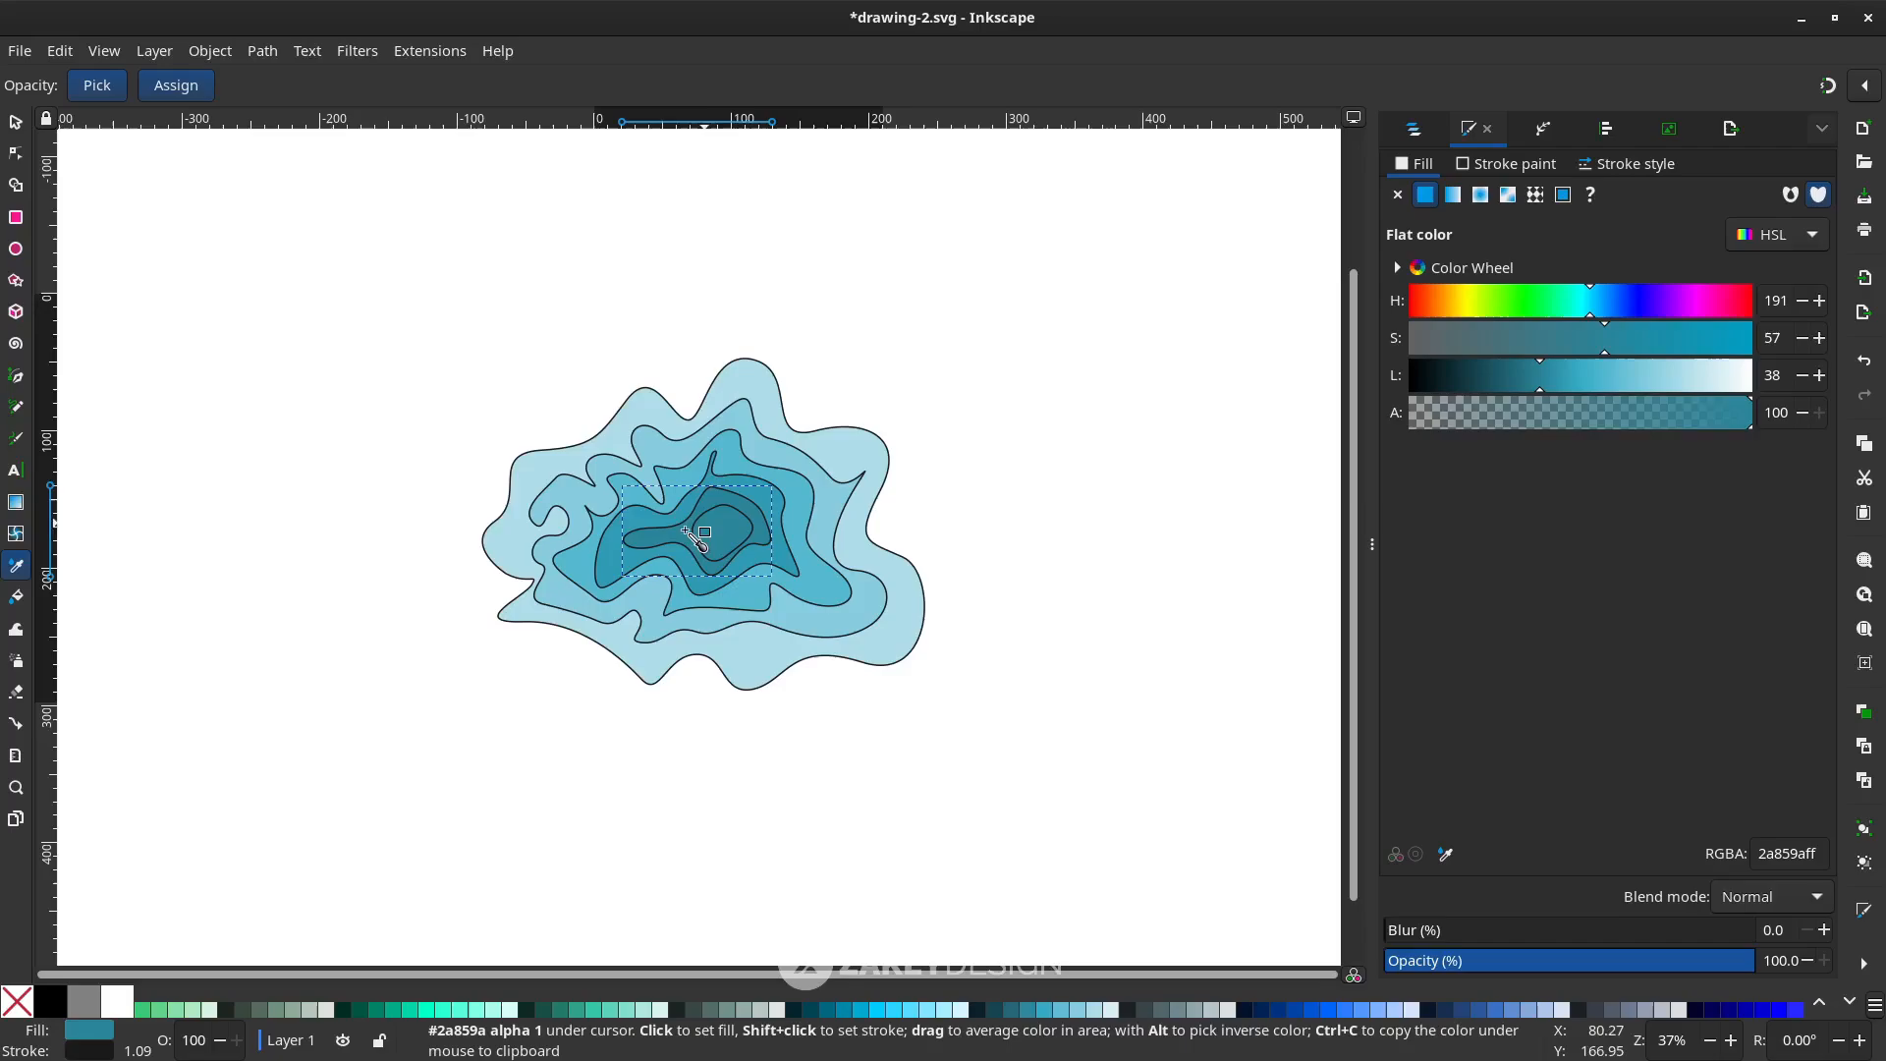
key(n)
click(720, 525)
key(d)
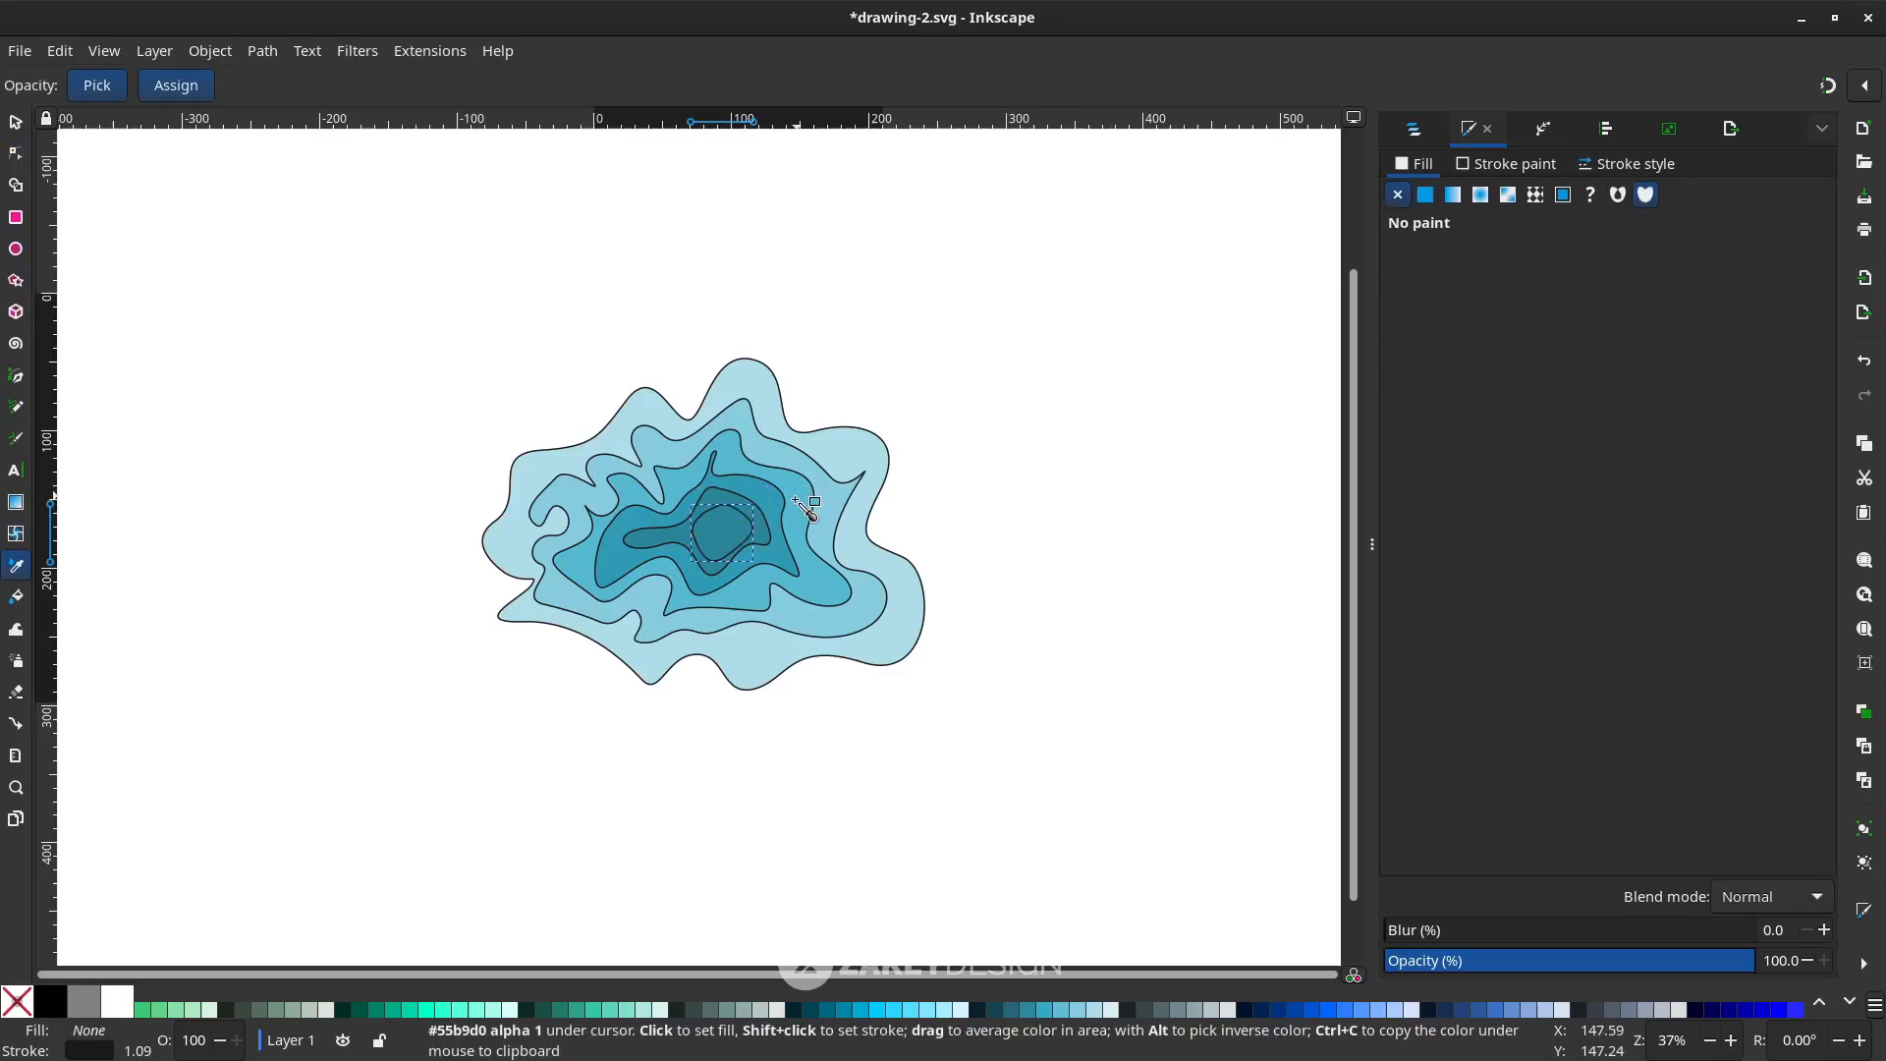
click(755, 516)
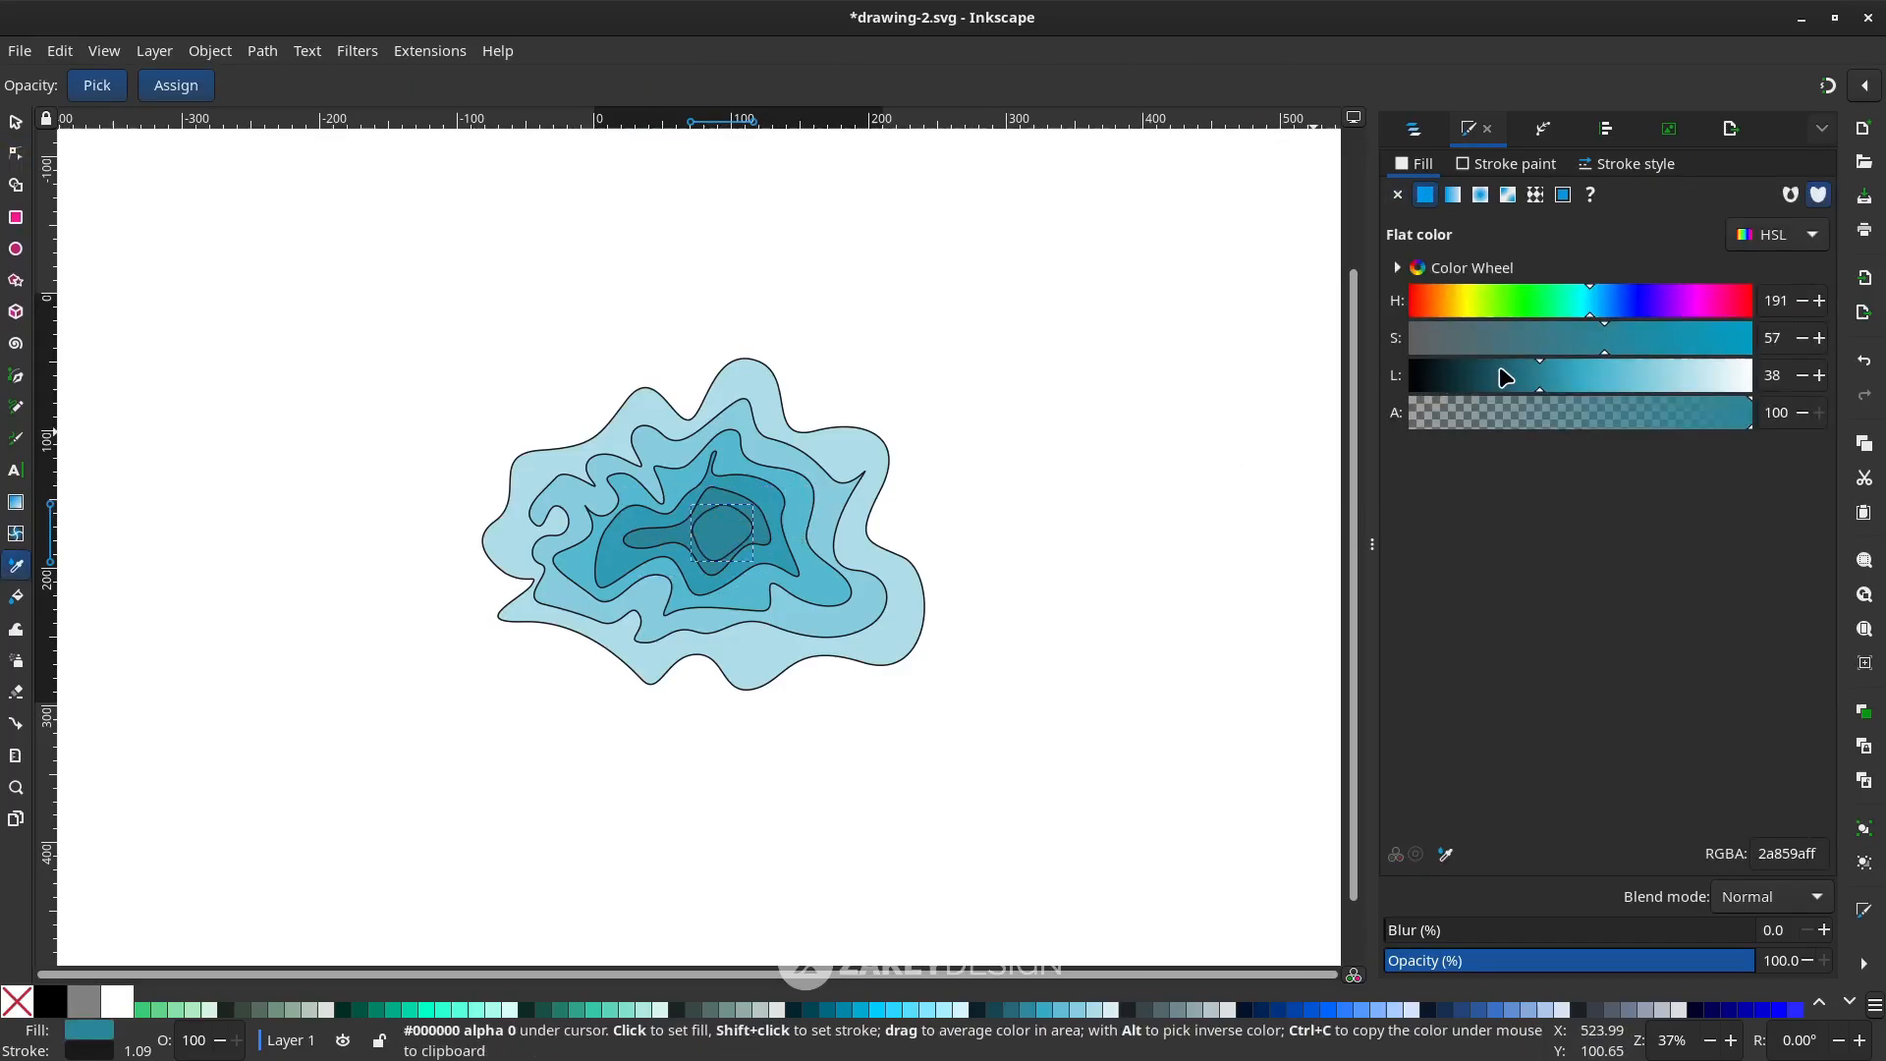
click(1517, 383)
drag(1517, 383, 1505, 383)
Enlarge the contour drawing to about 503 mm wide and remove the stroke from all six shapes
key(s)
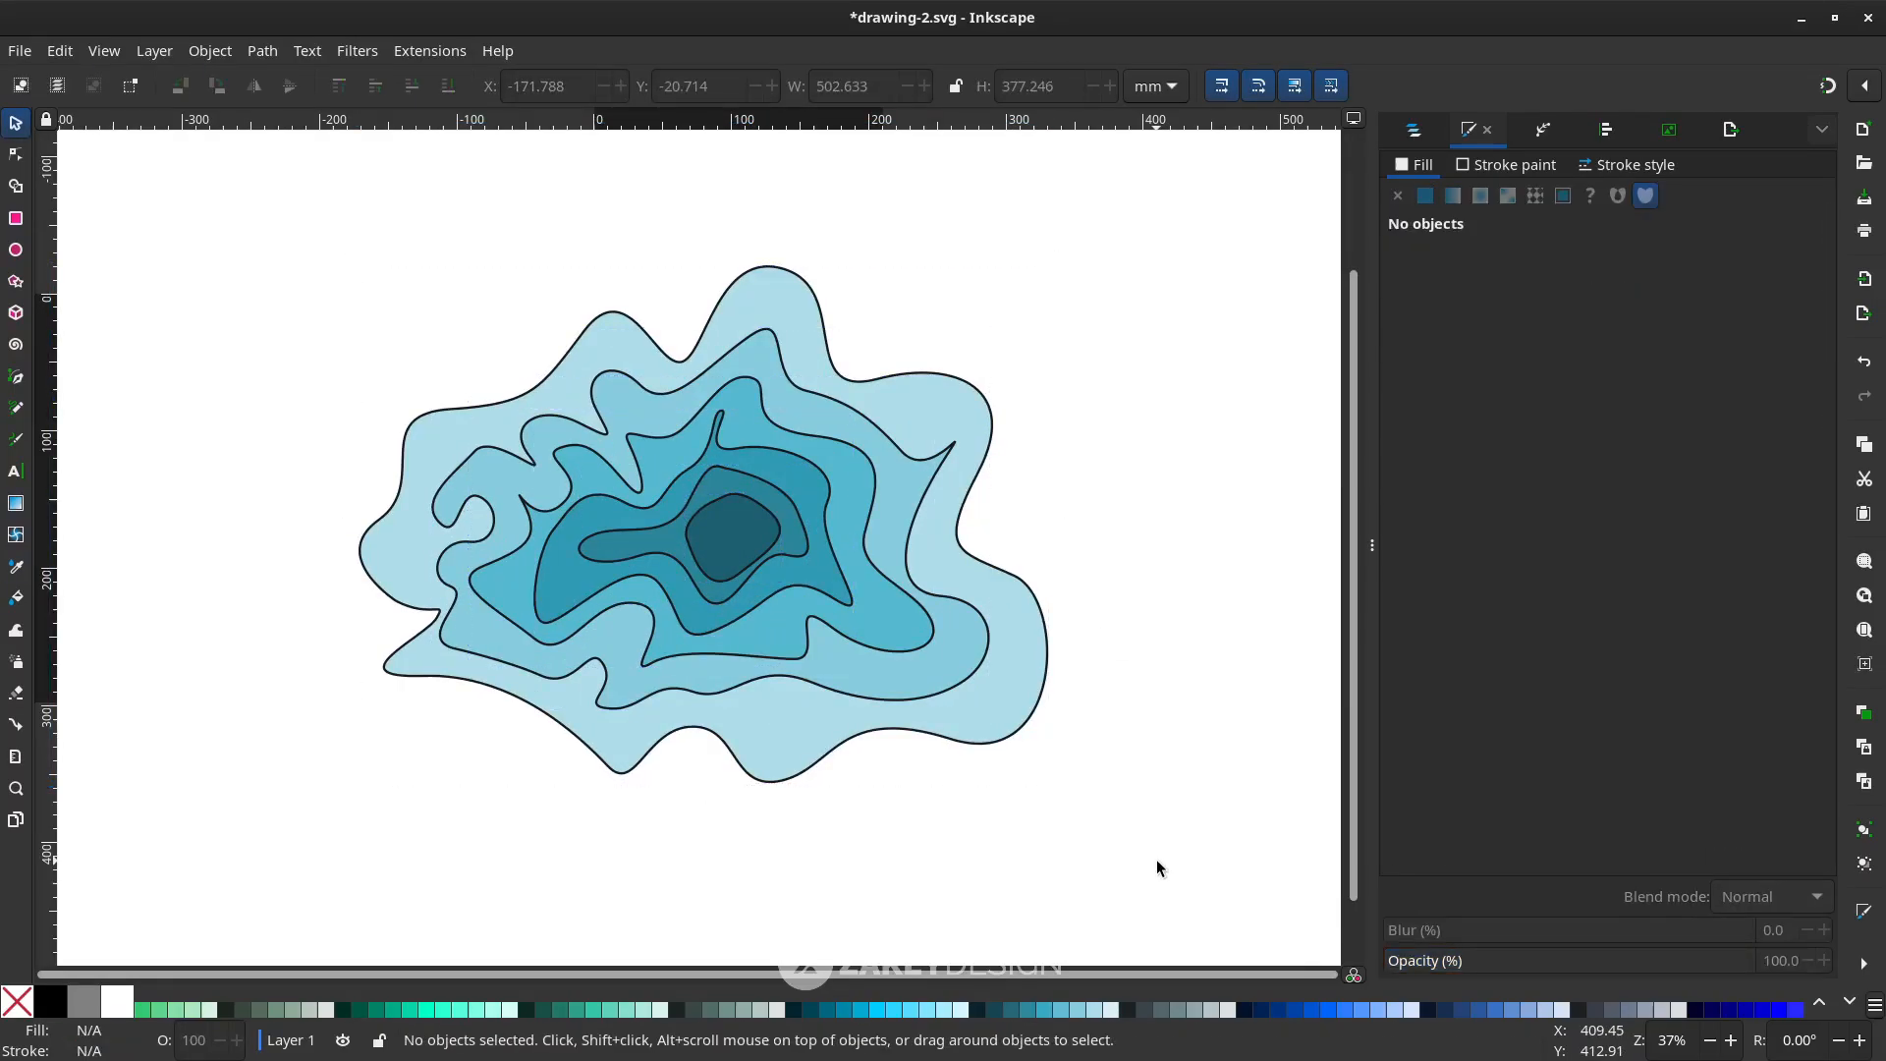
mouse_move(1181, 878)
mouse_down()
mouse_move(505, 484)
mouse_move(265, 197)
mouse_up()
right_click(103, 1050)
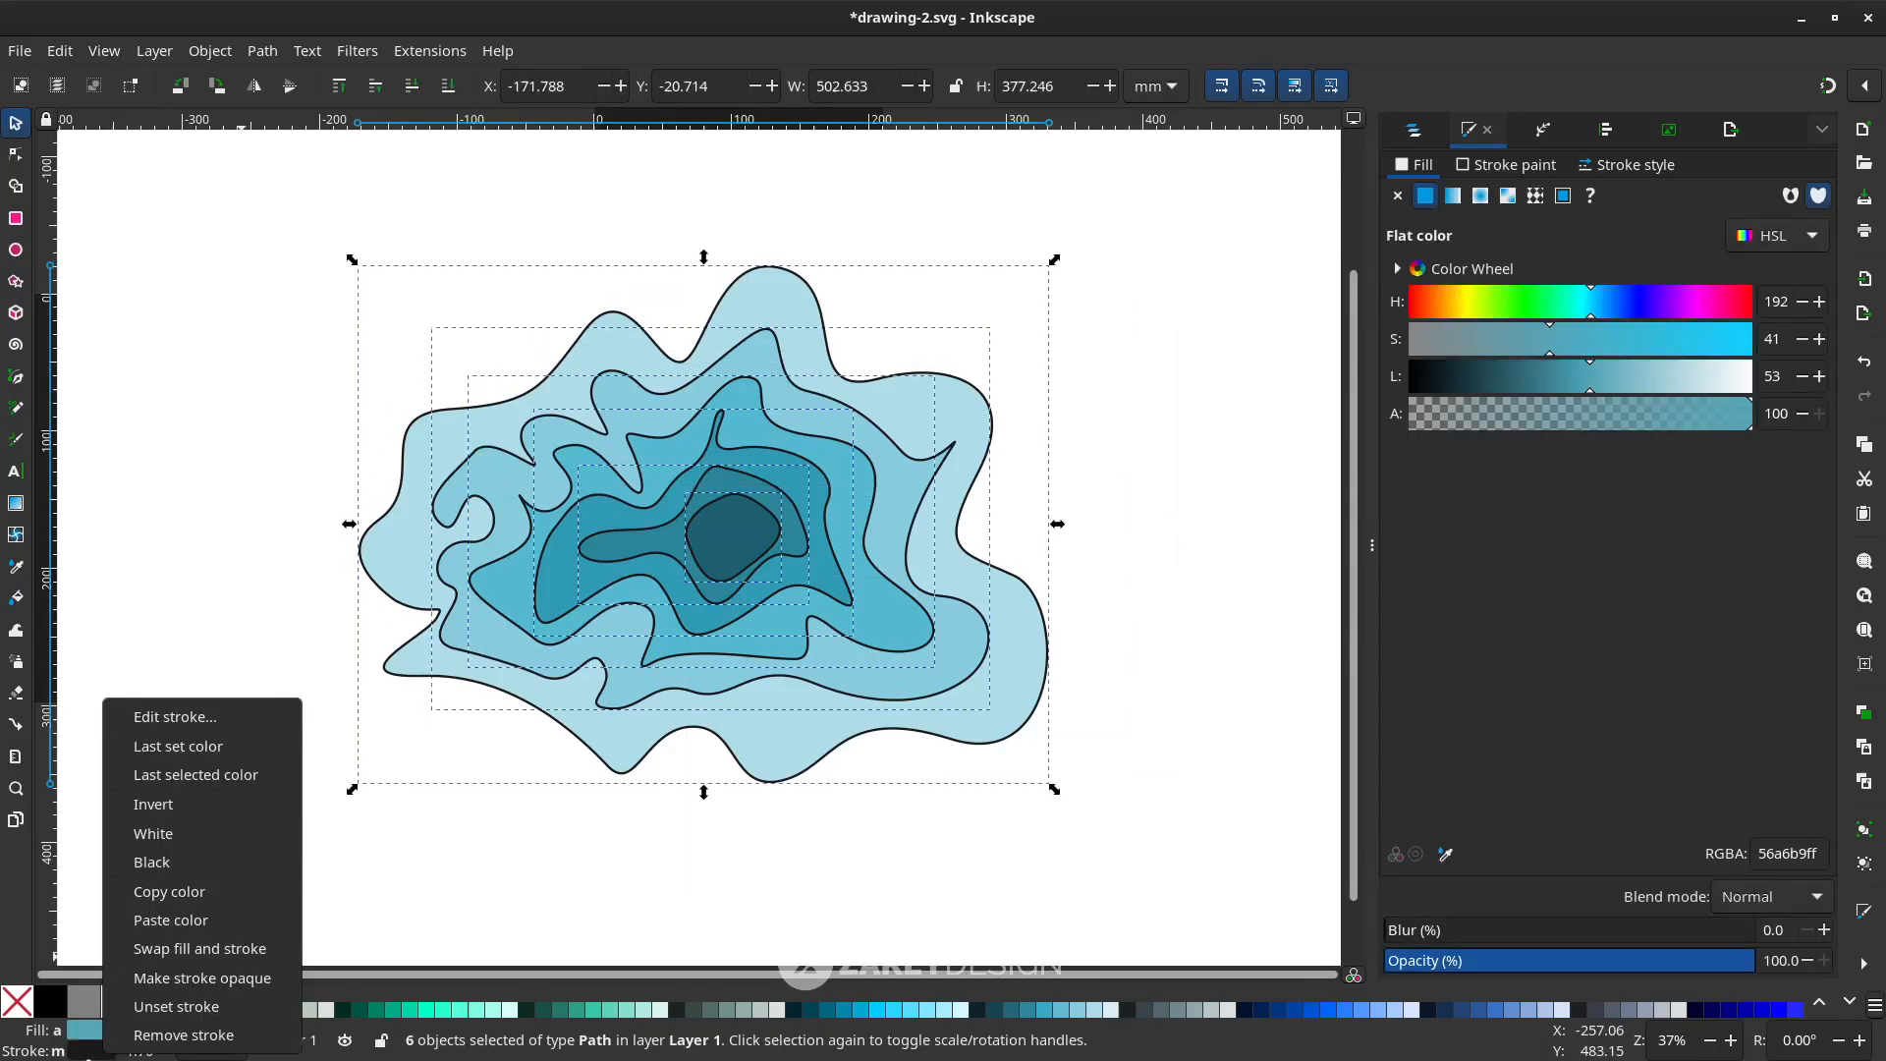
click(184, 1035)
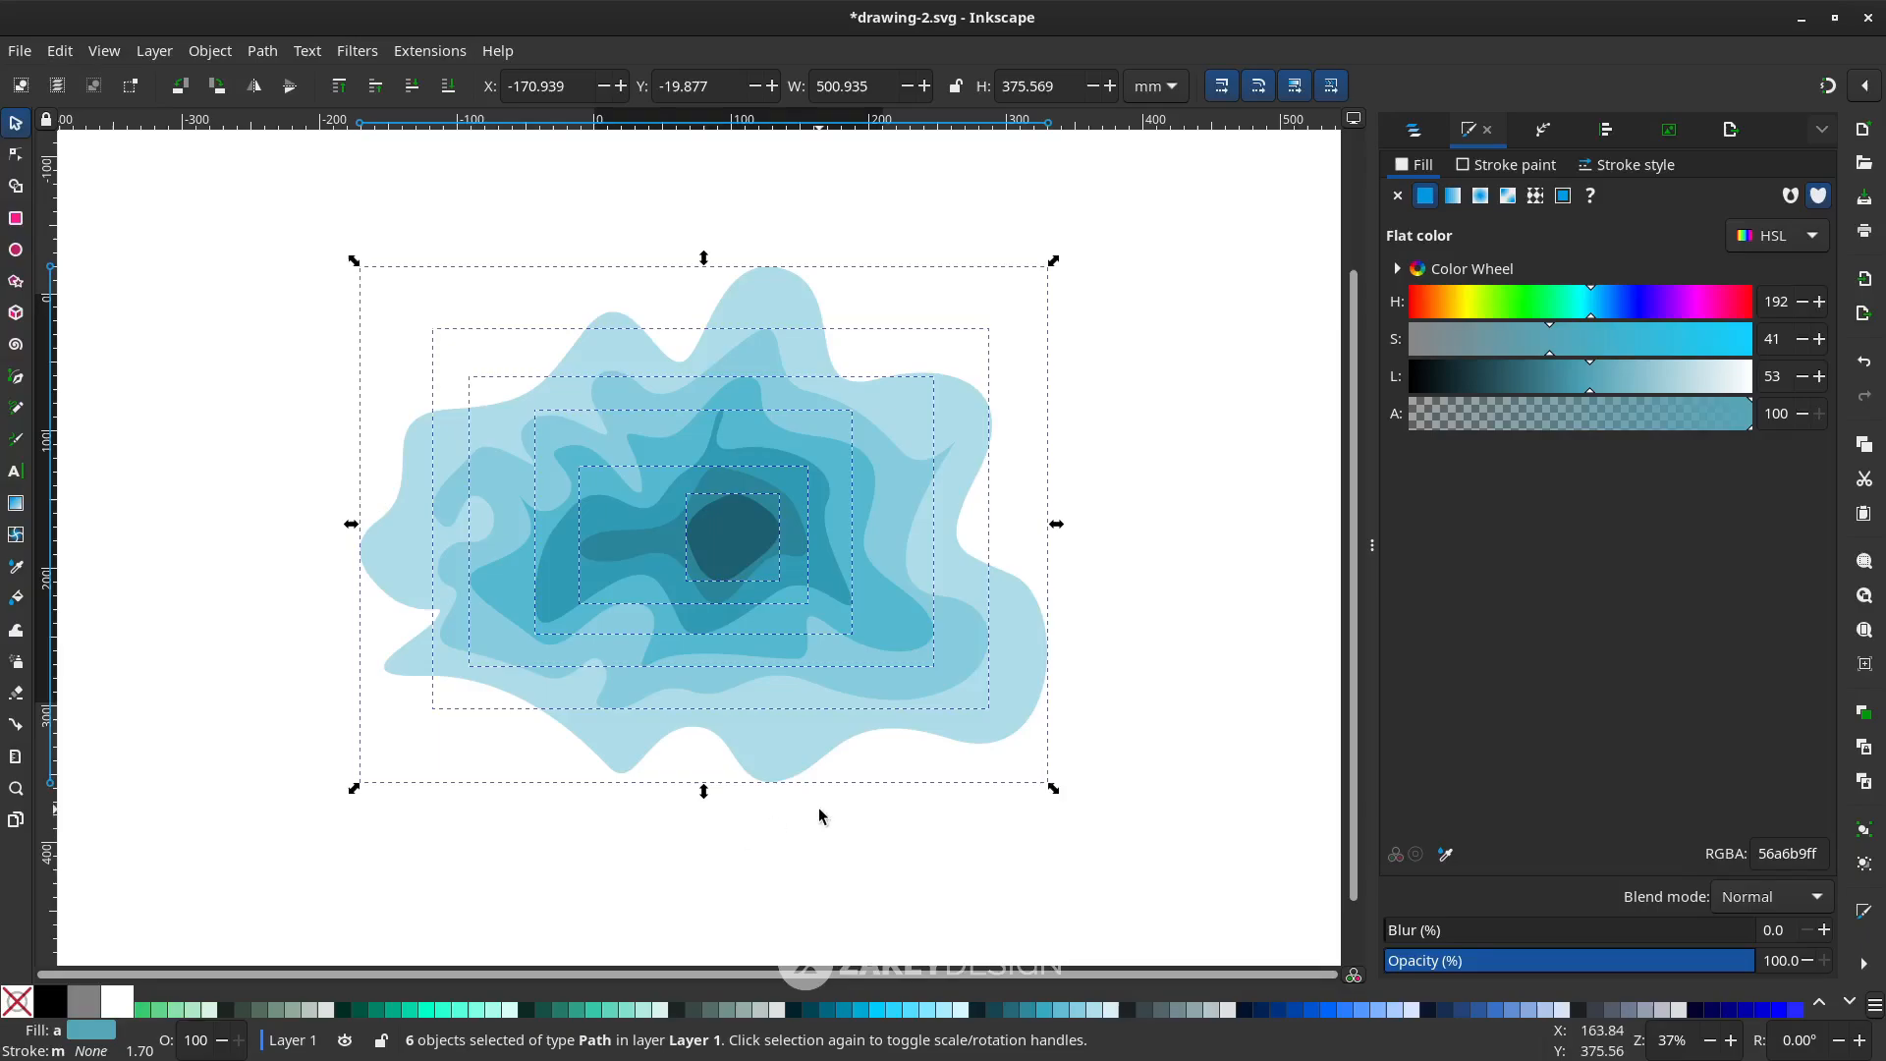
Scale all six shapes up together to about 612 mm wide and deselect them
click(1158, 859)
drag(1211, 854, 417, 372)
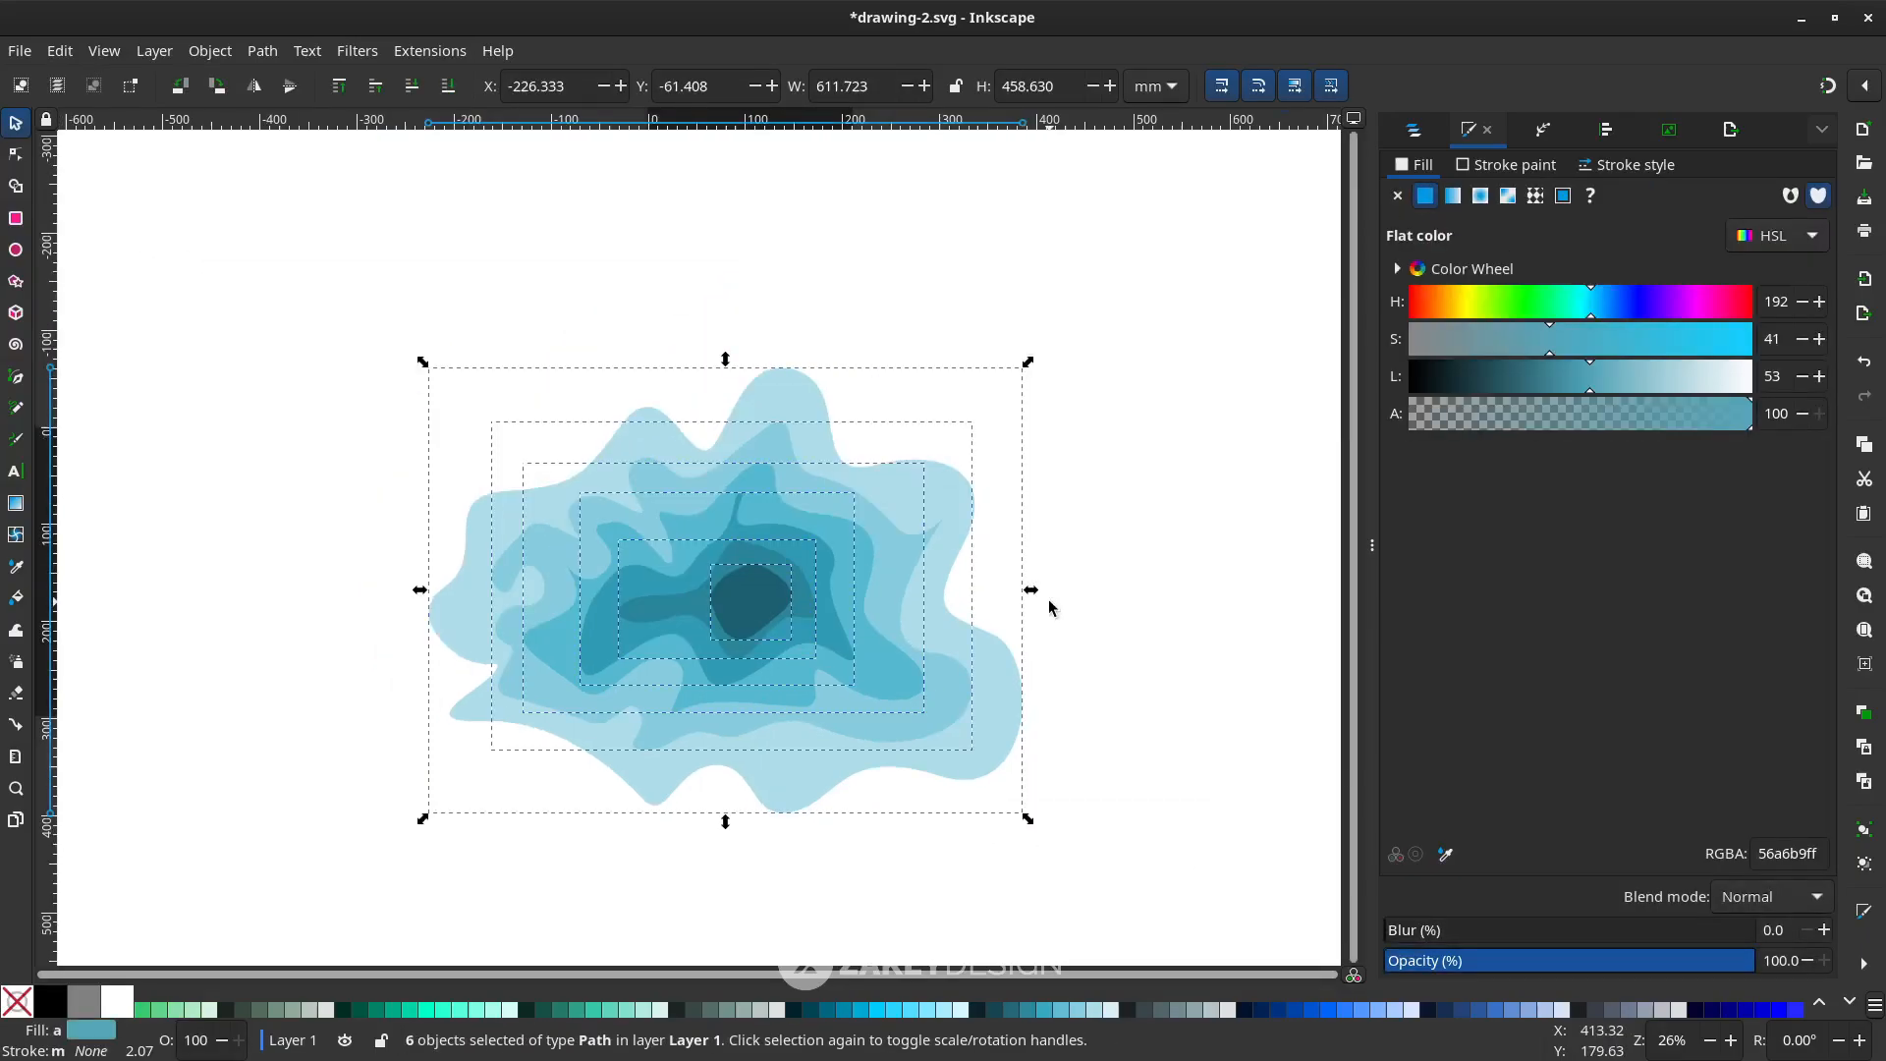
click(1052, 605)
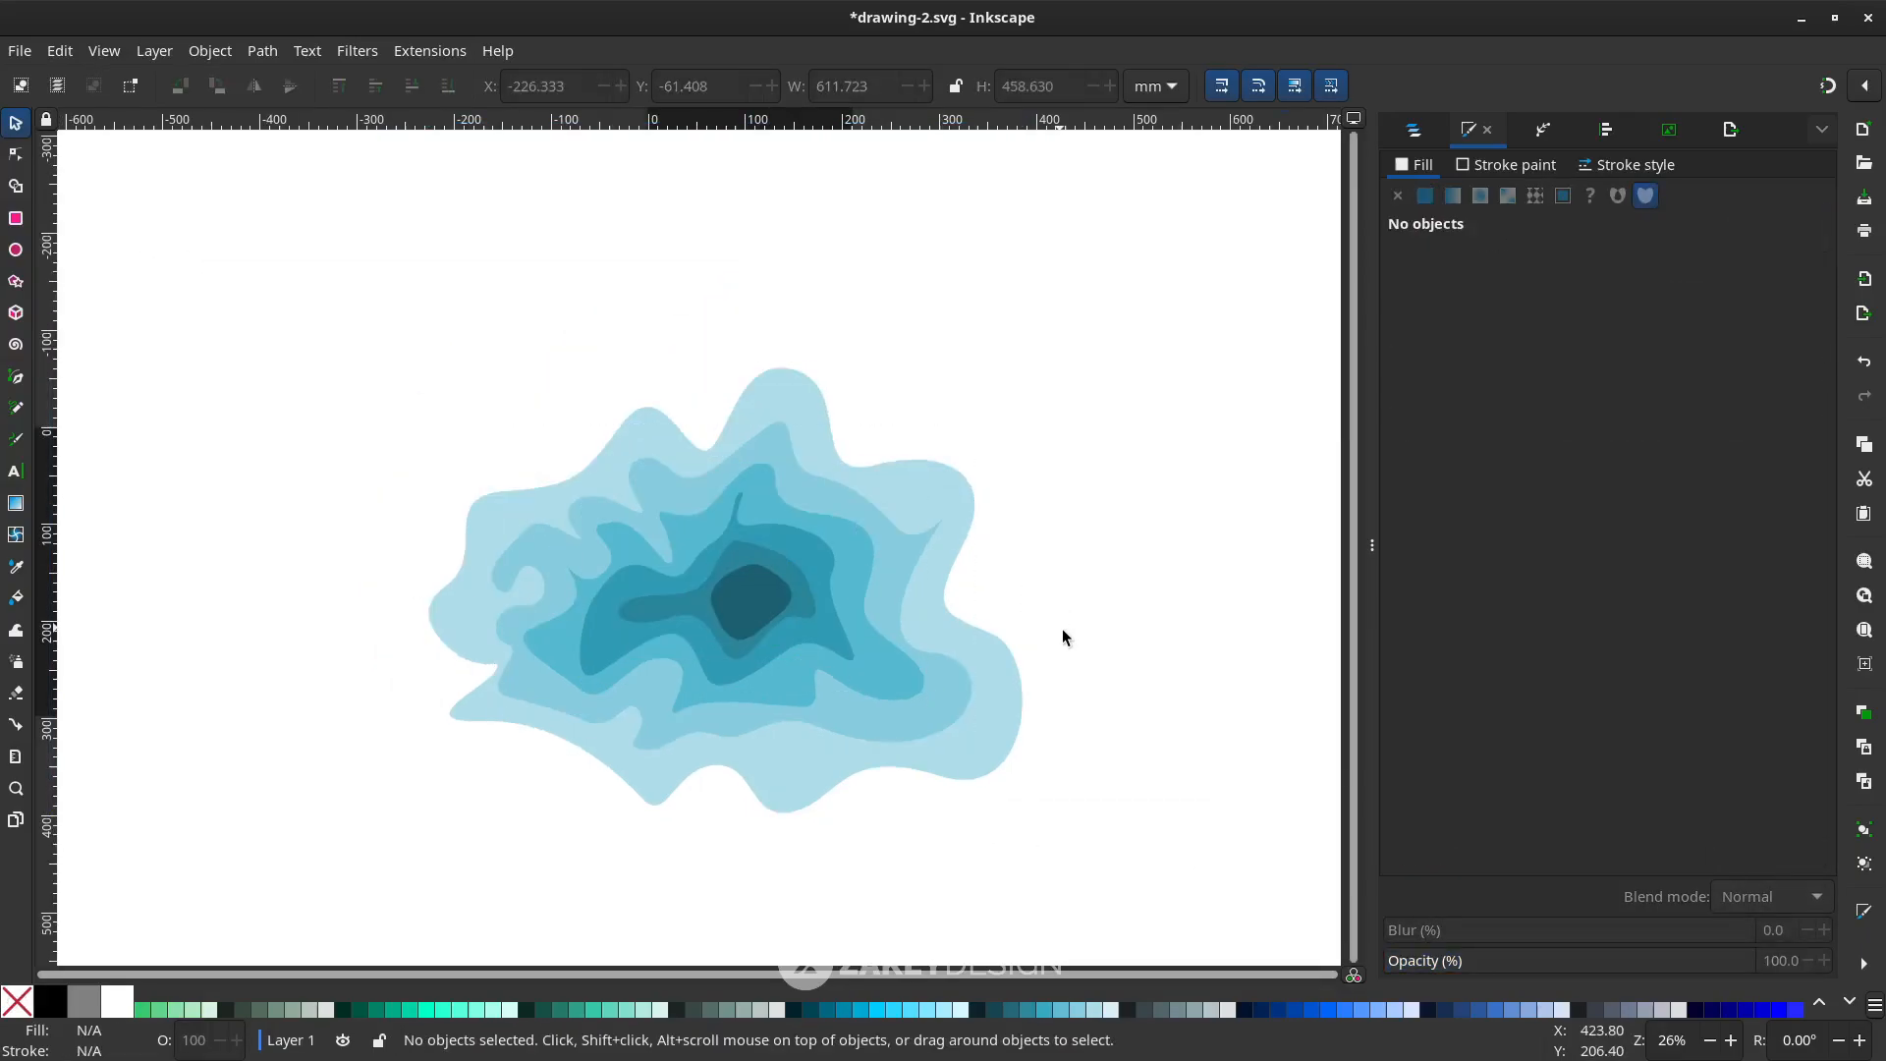
Start a Drop Shadow filter on all six shapes with live preview on, keeping the dialog clear of the drawing
mouse_move(1116, 858)
mouse_down()
mouse_move(349, 379)
mouse_move(412, 229)
mouse_up()
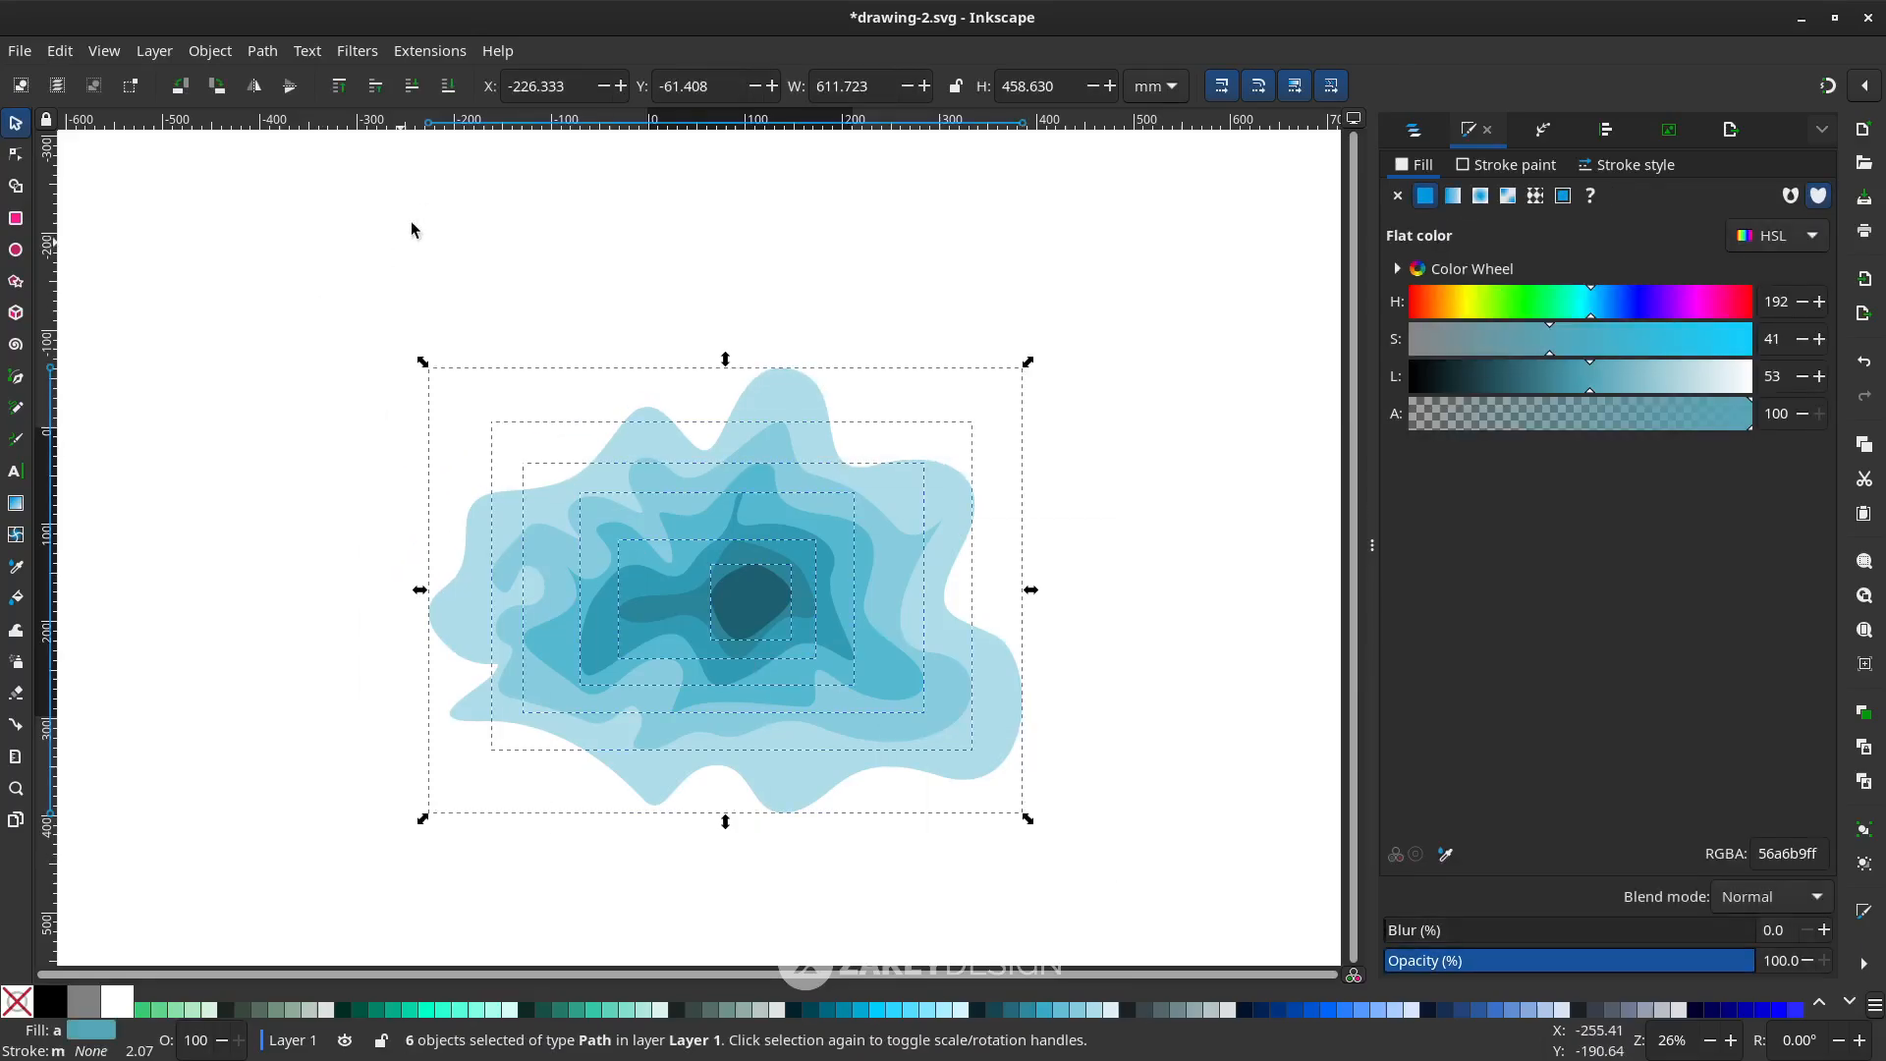
click(360, 51)
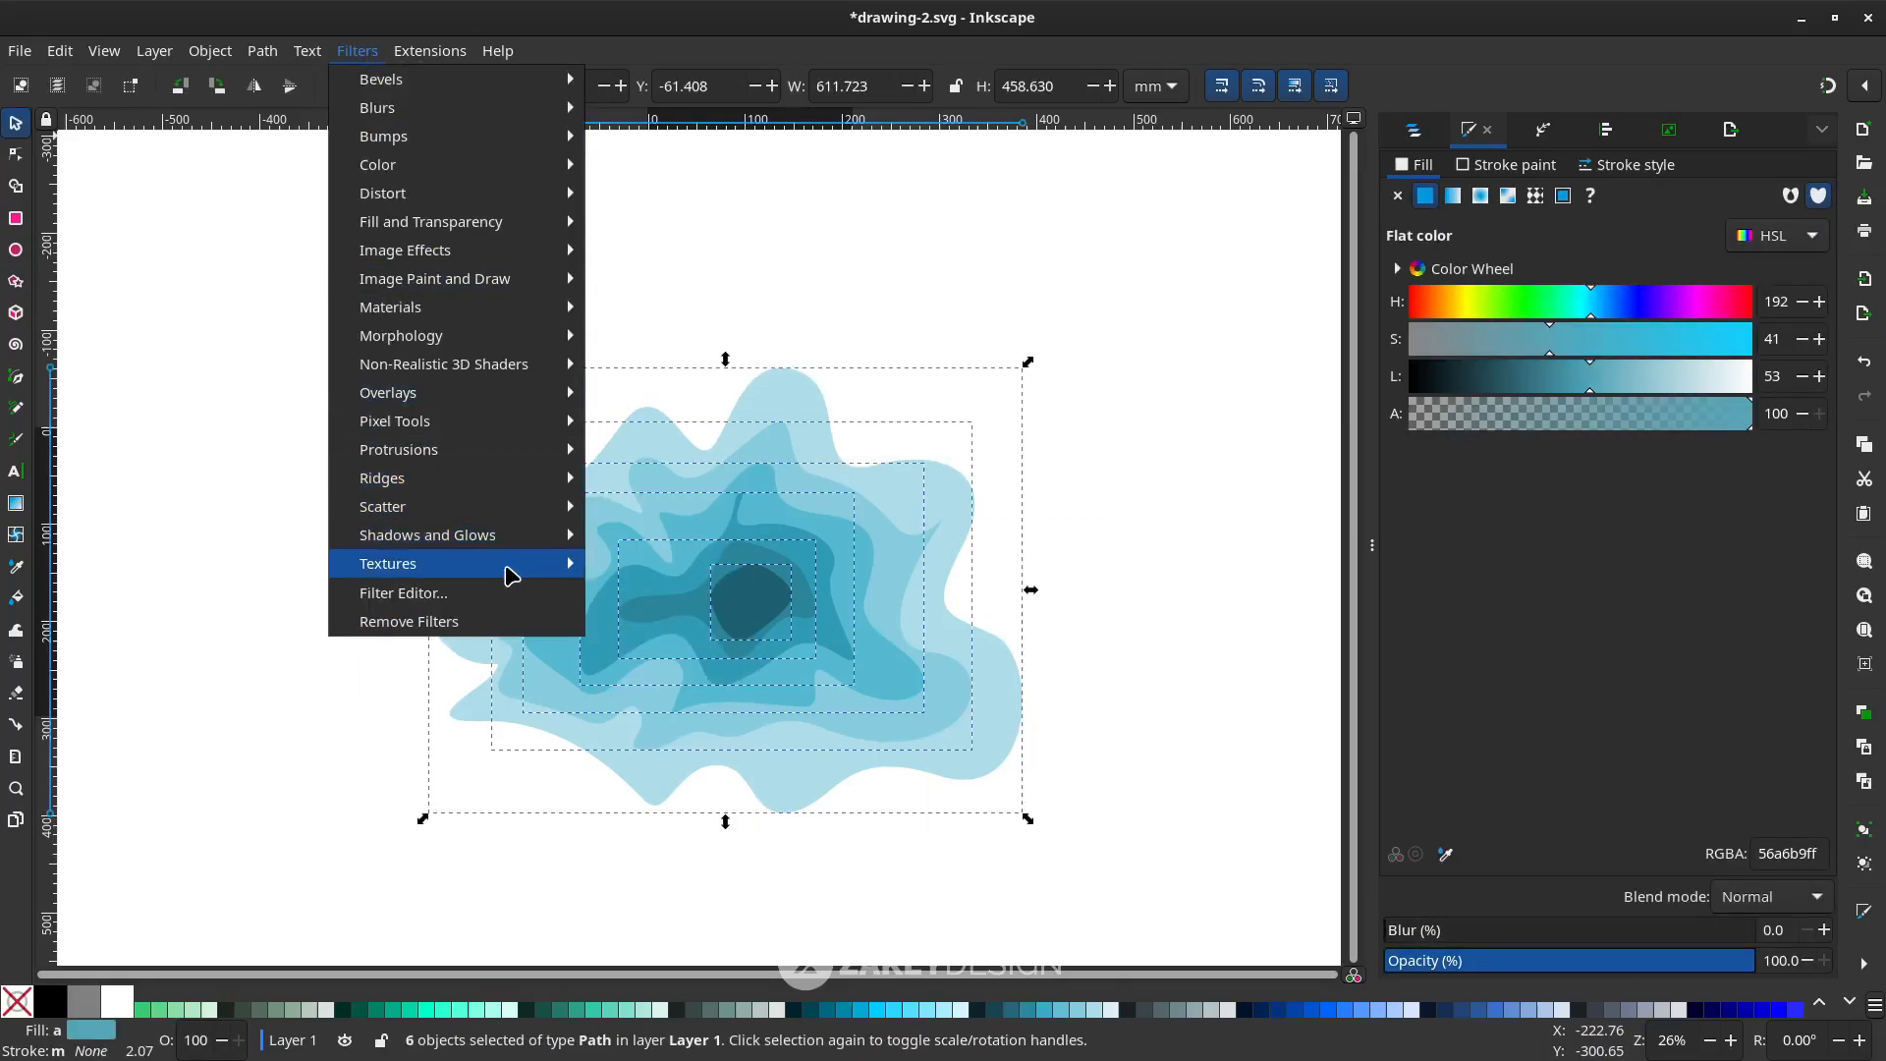
mouse_move(510, 541)
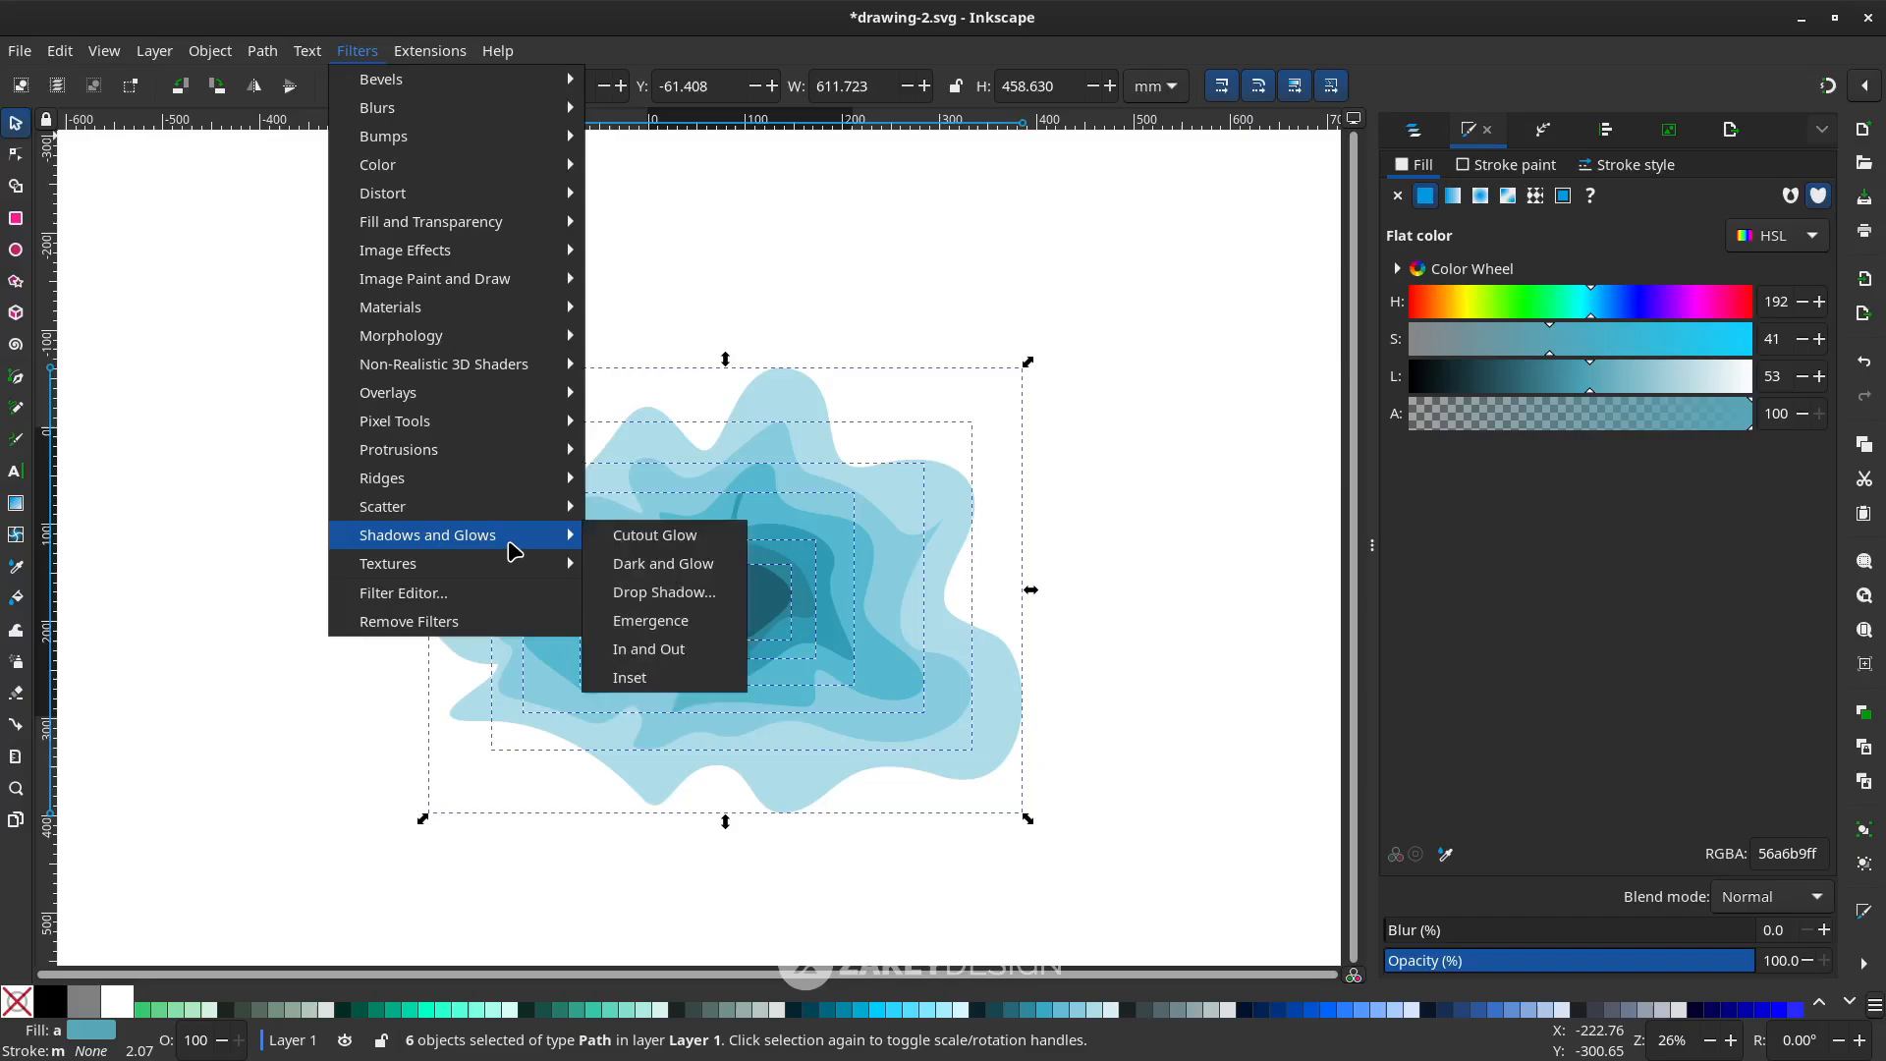
click(717, 594)
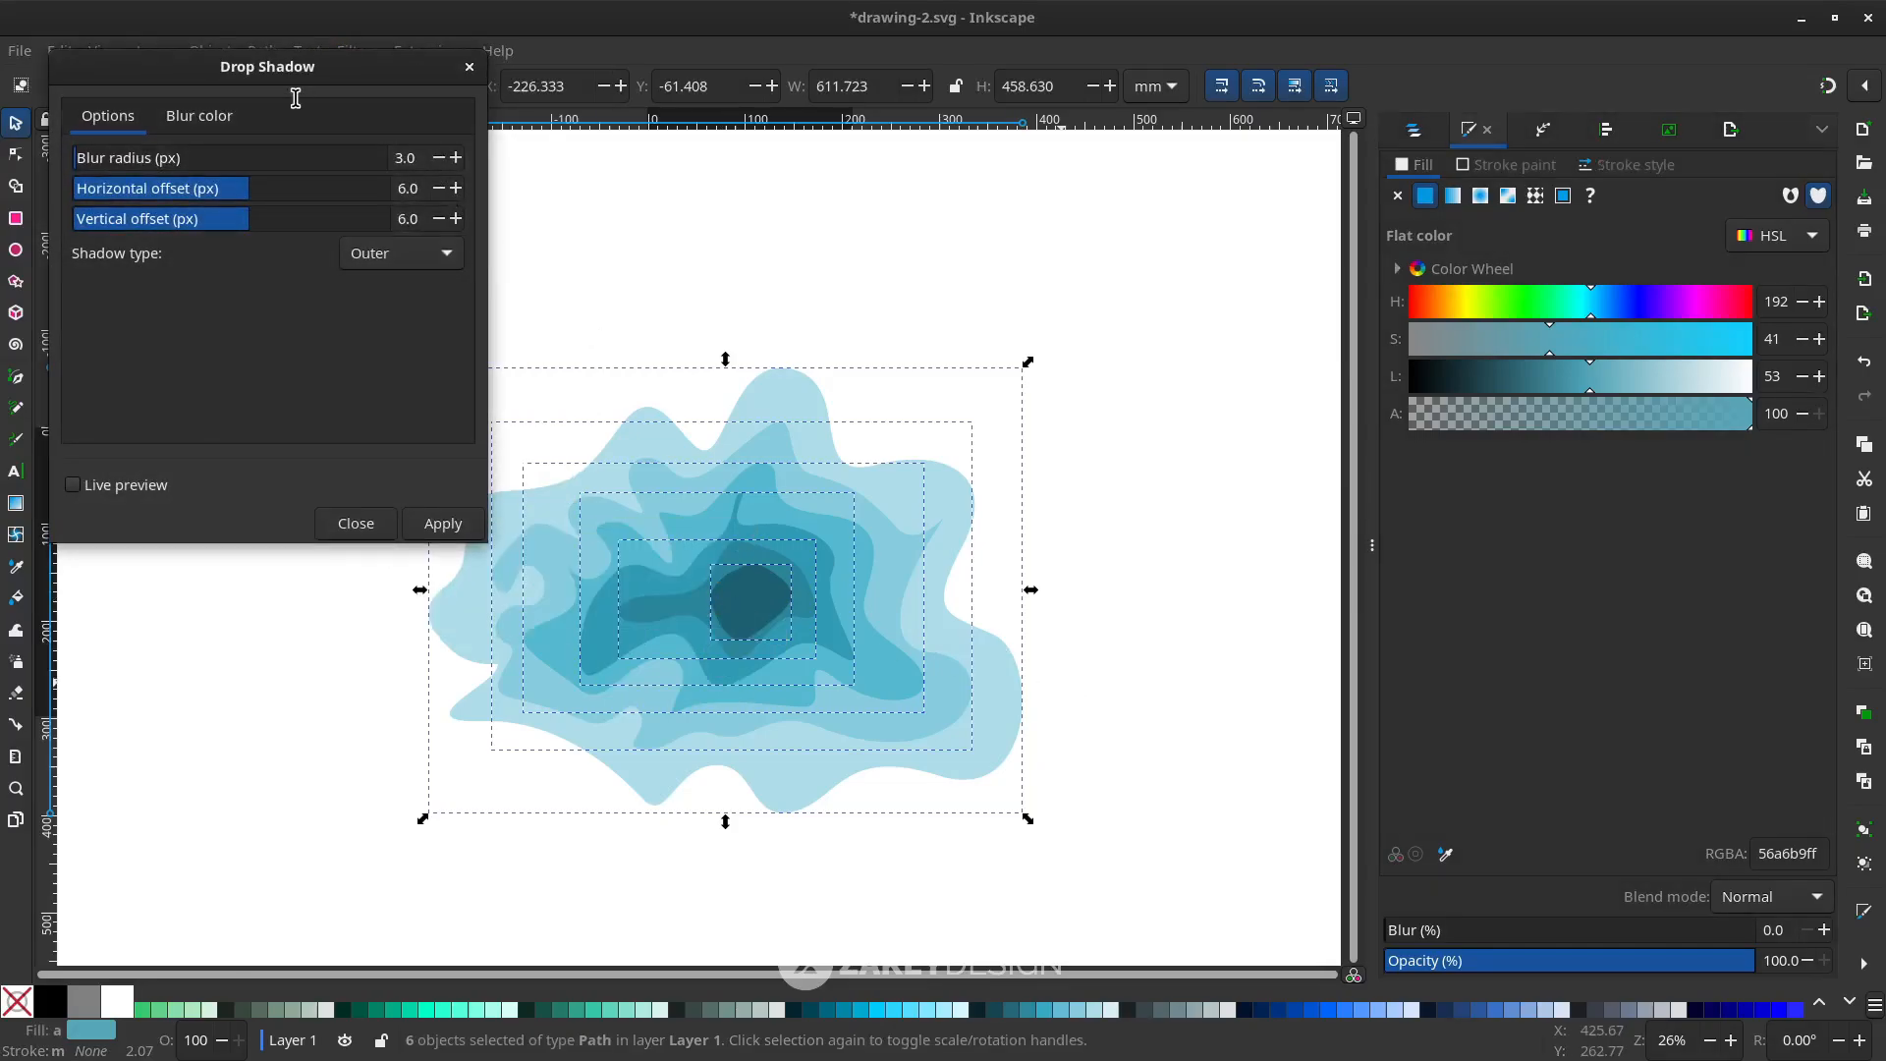
drag(295, 67, 1323, 203)
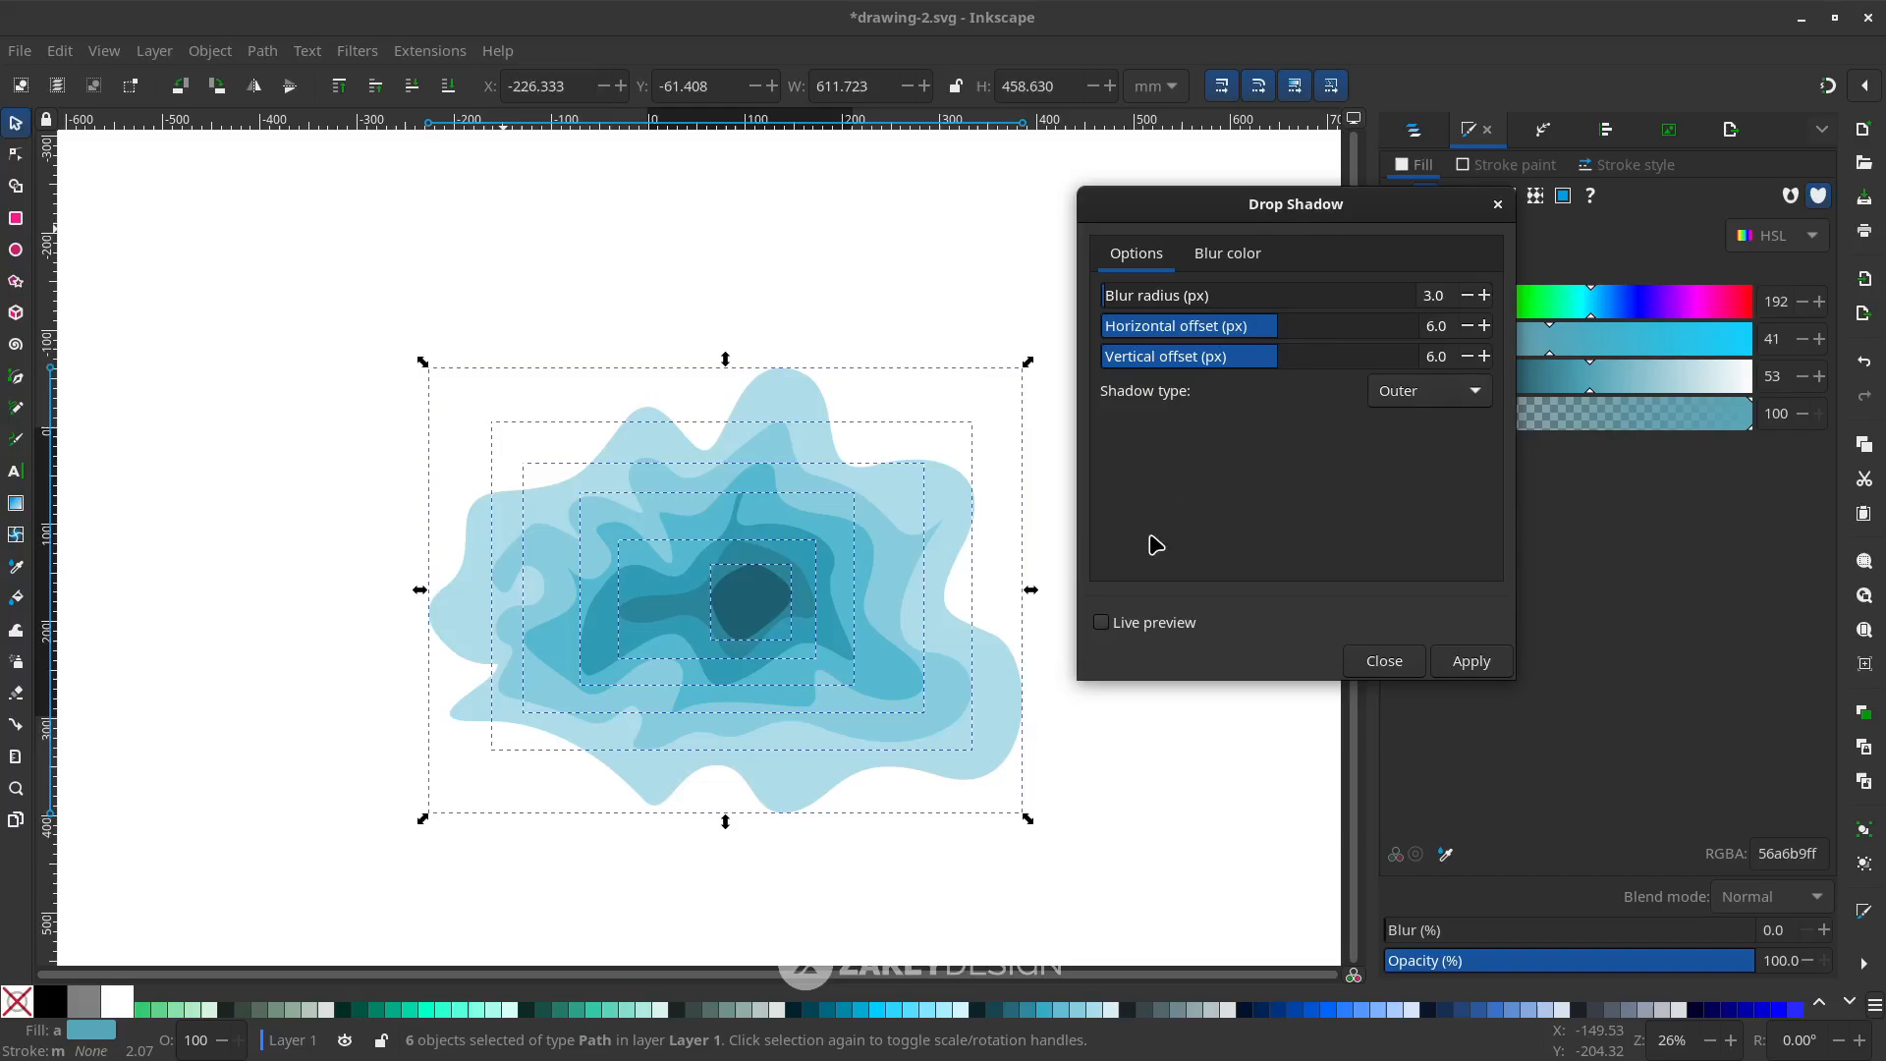
click(1137, 629)
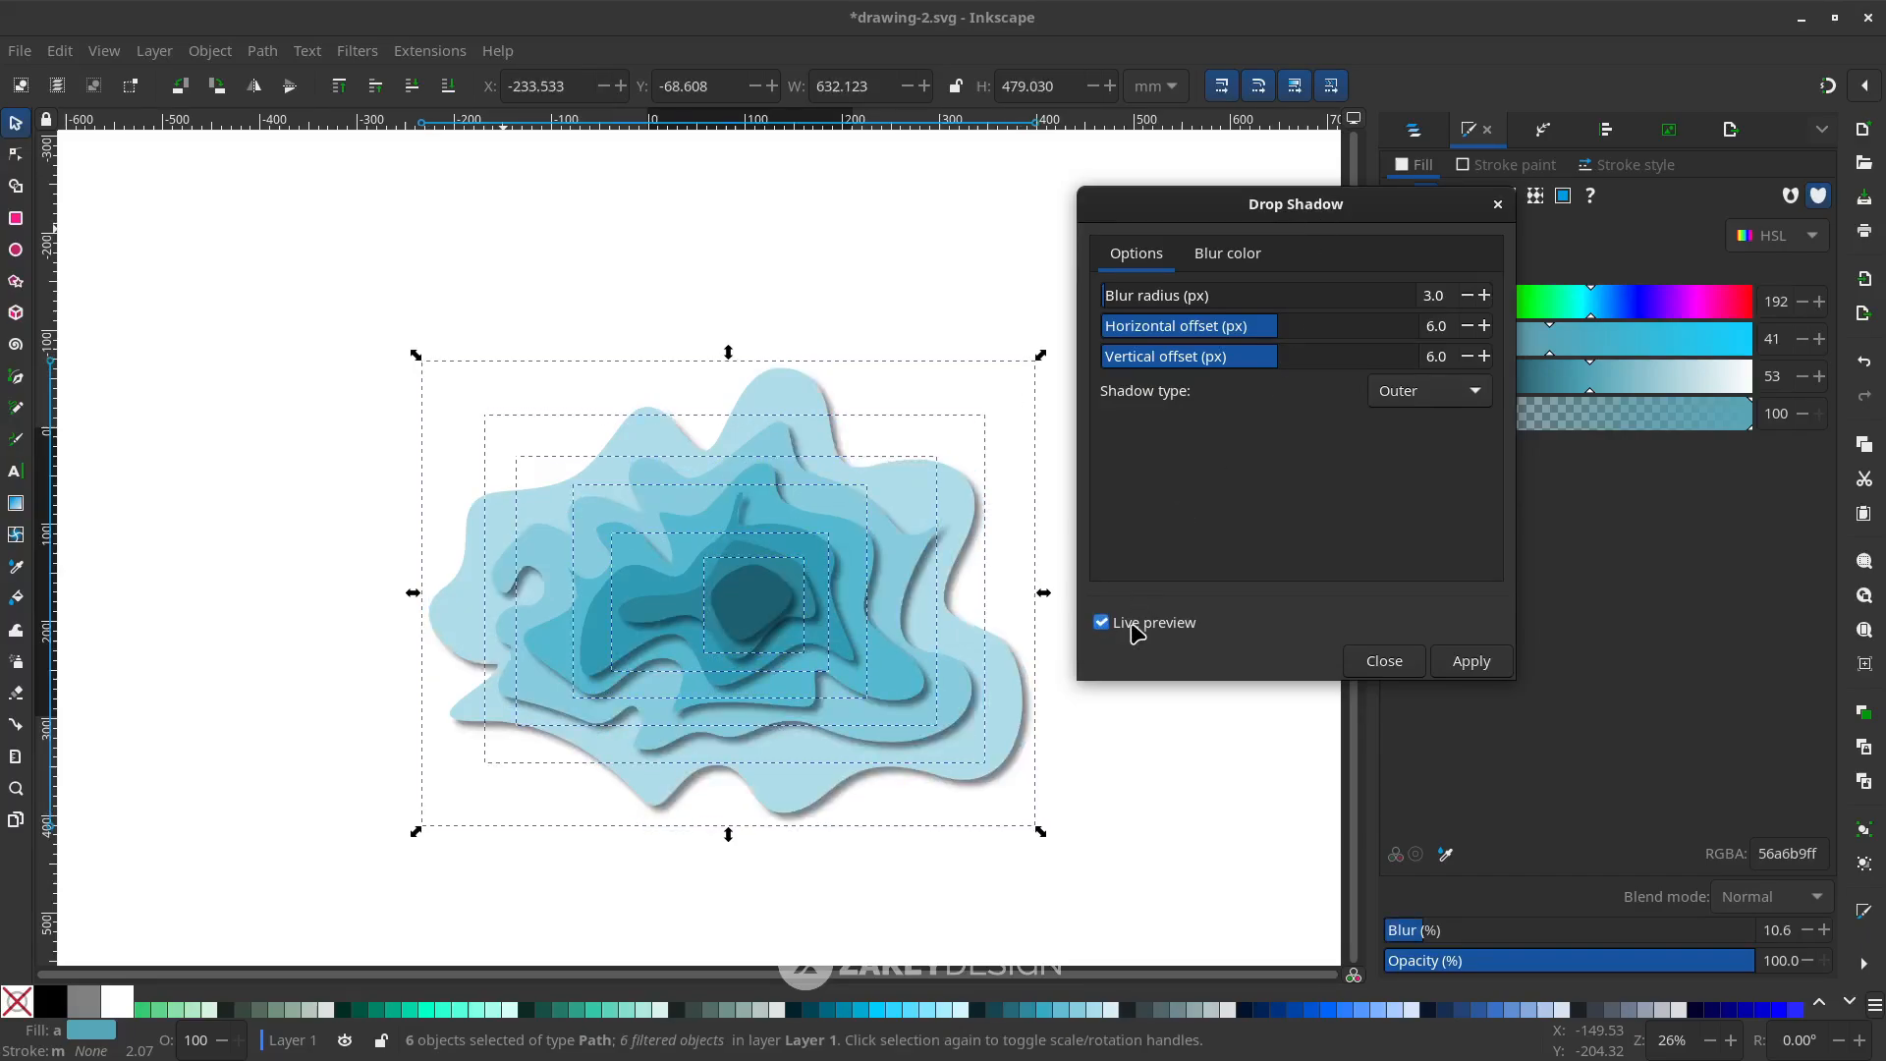
Set the drop shadow's type to Inner
click(1410, 400)
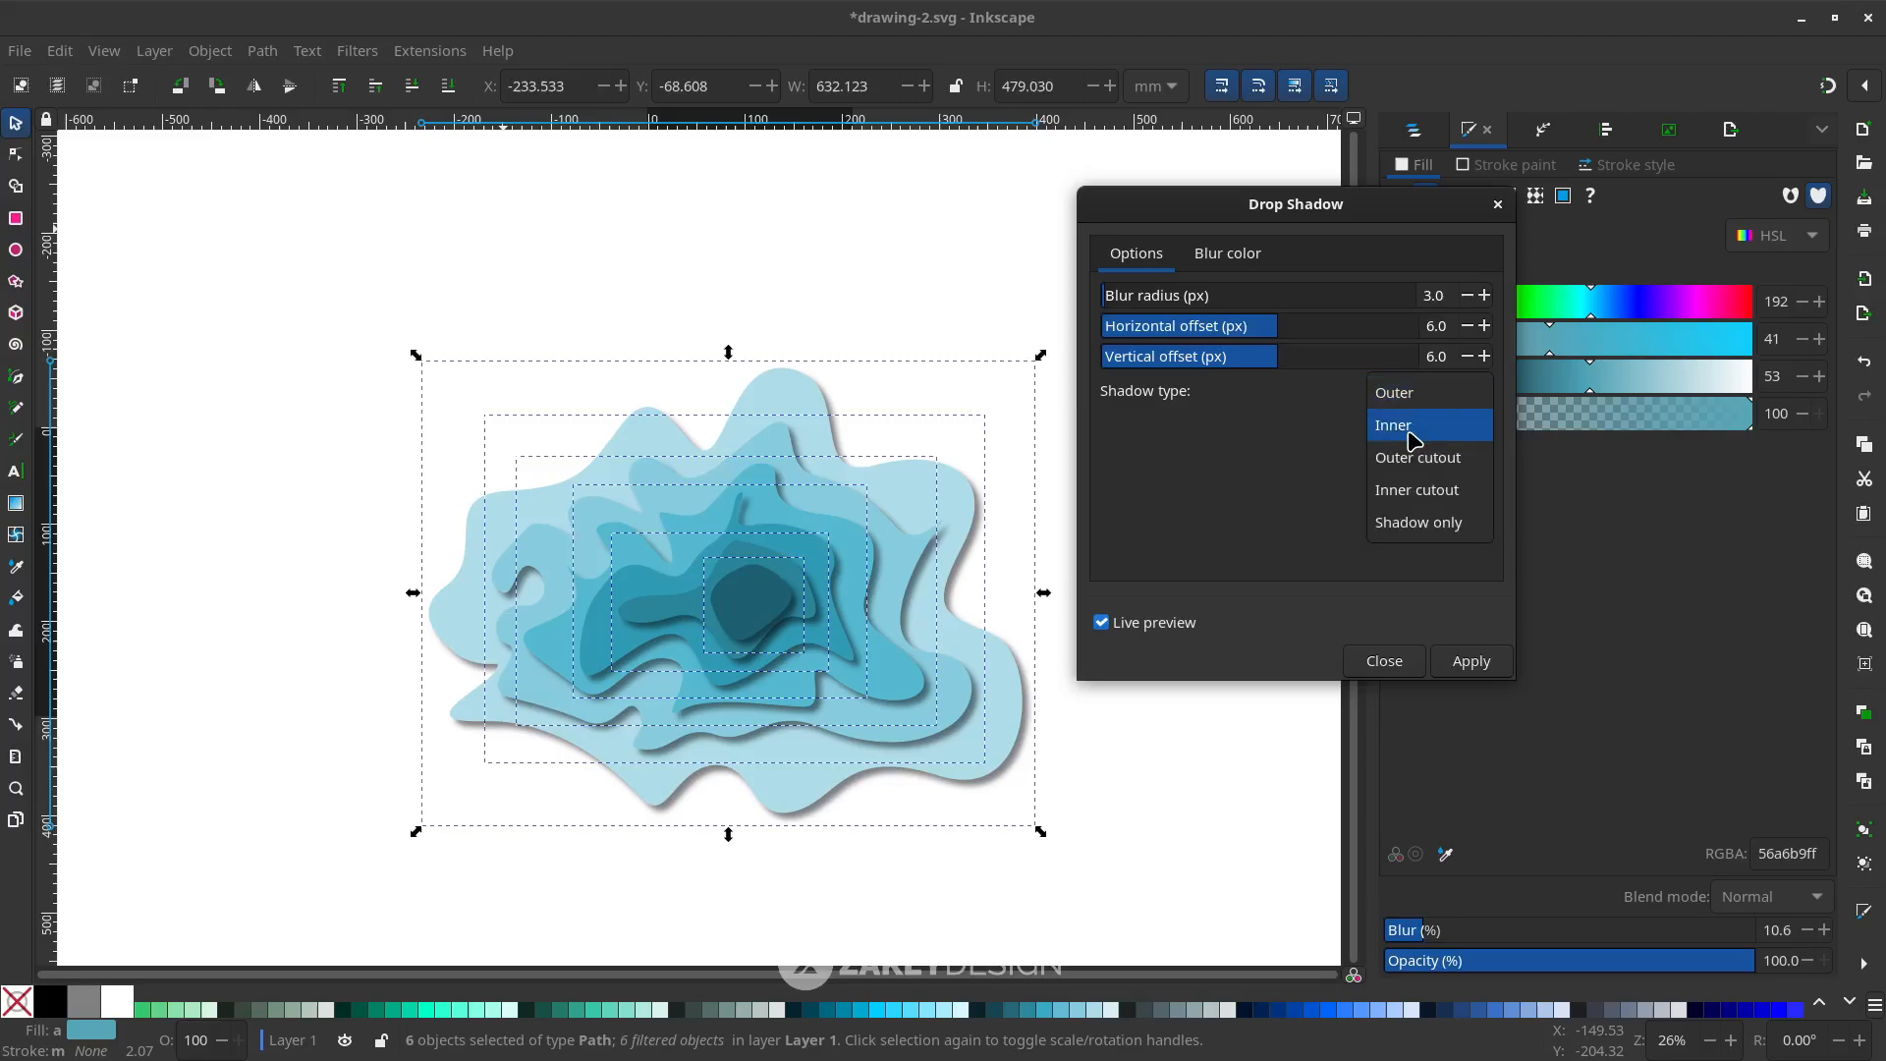
click(1258, 210)
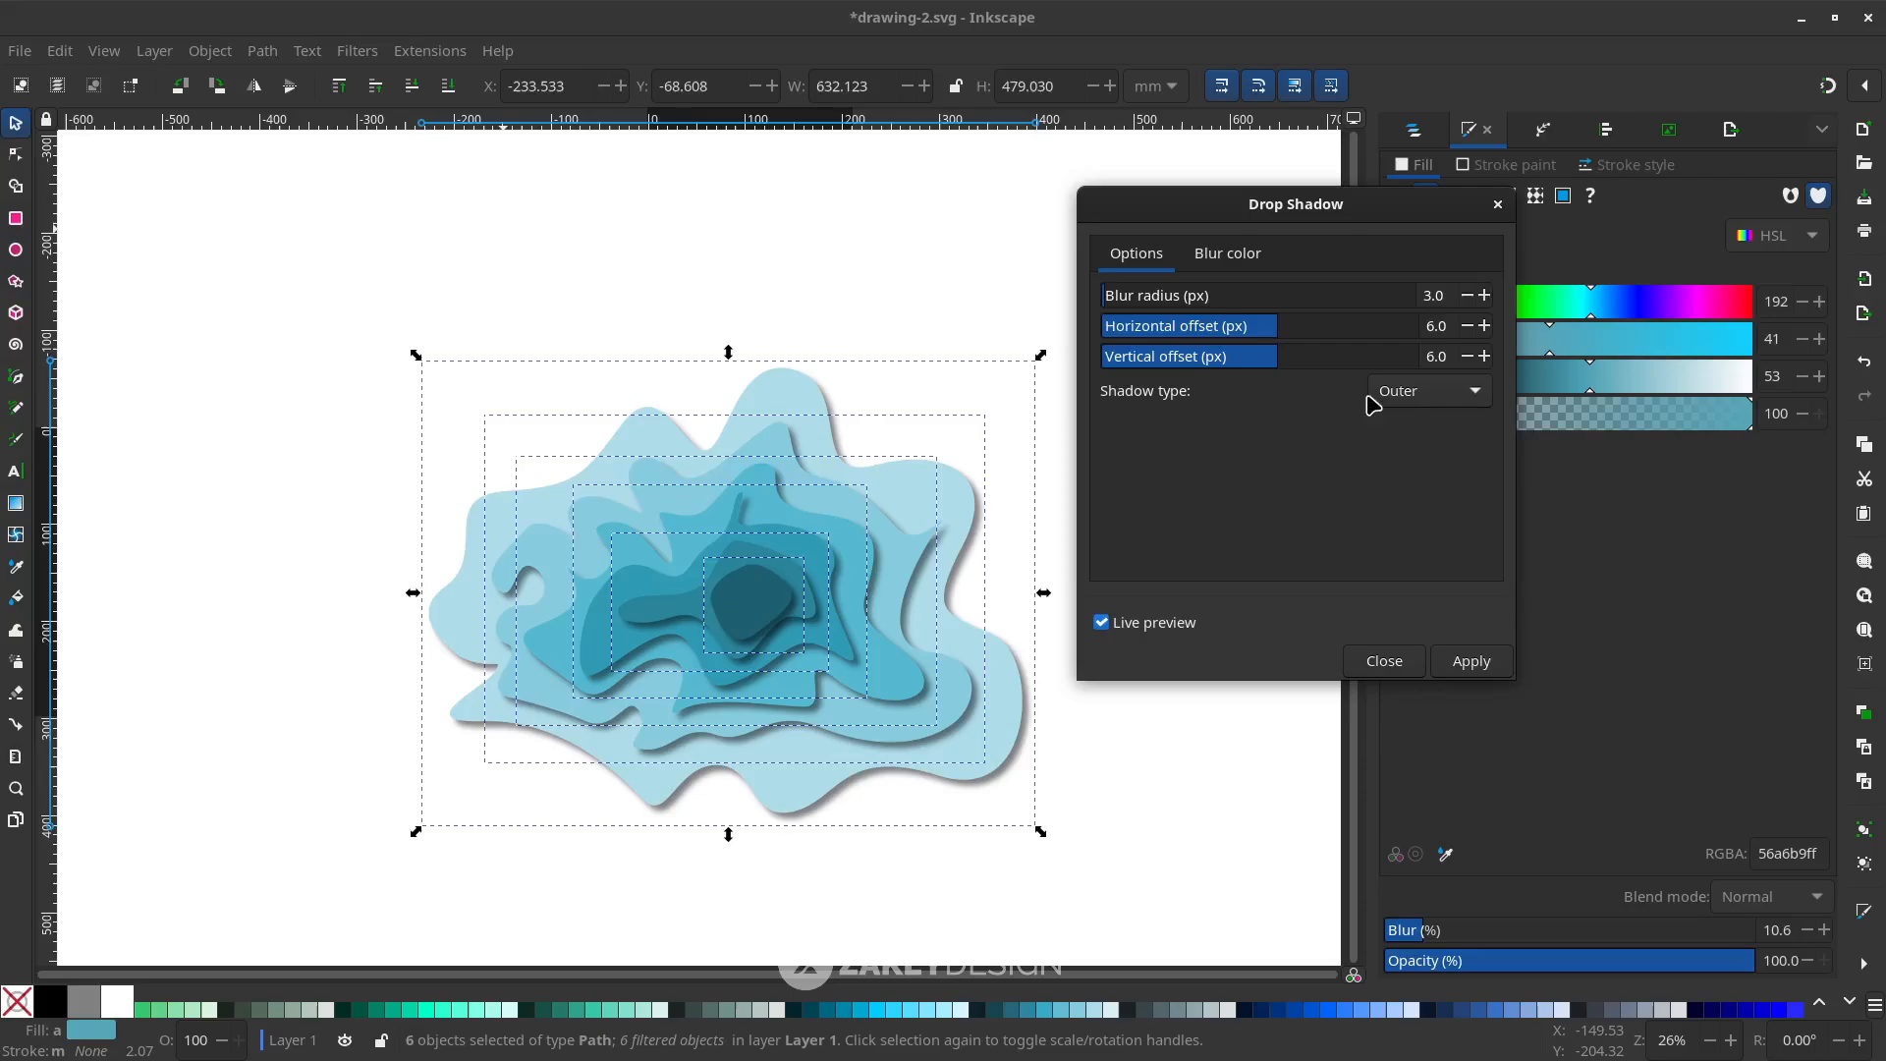
click(1421, 396)
click(1411, 423)
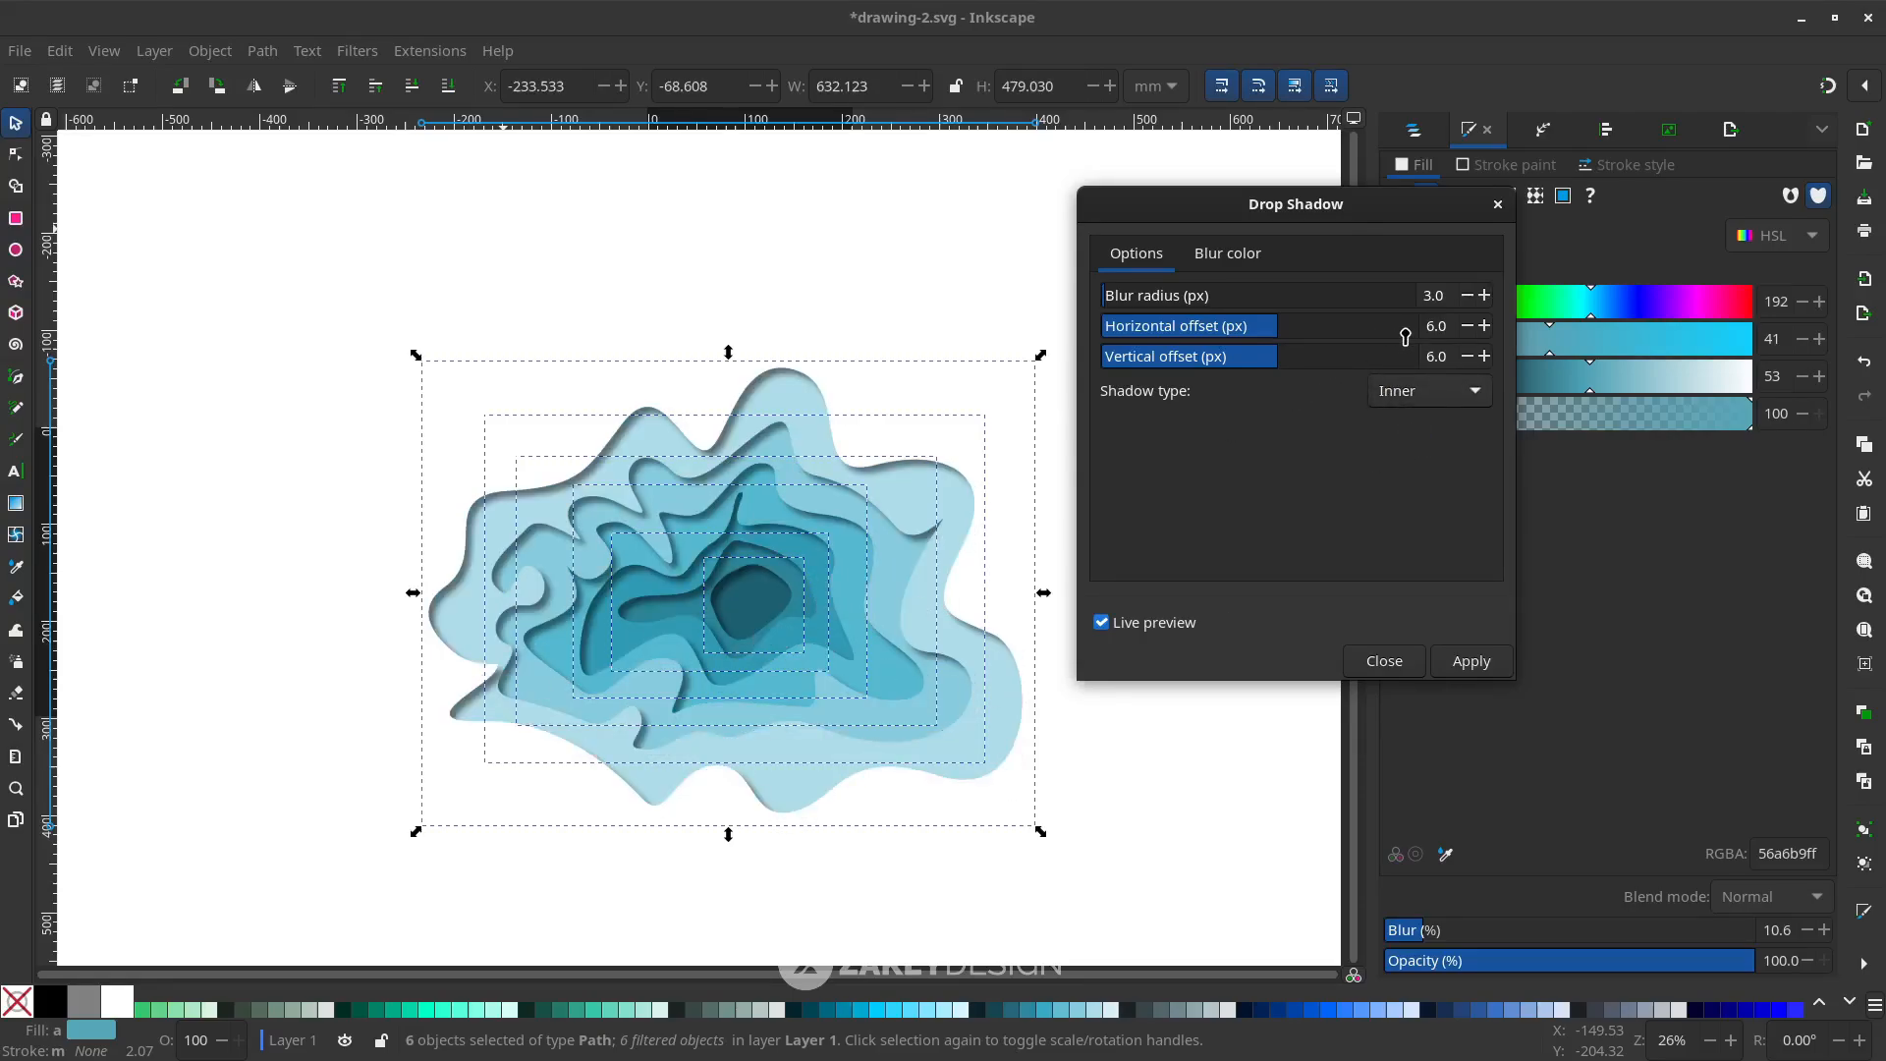
Set the inner shadow's blur radius to about 7.4 px, keeping live preview on
drag(1113, 301, 1109, 301)
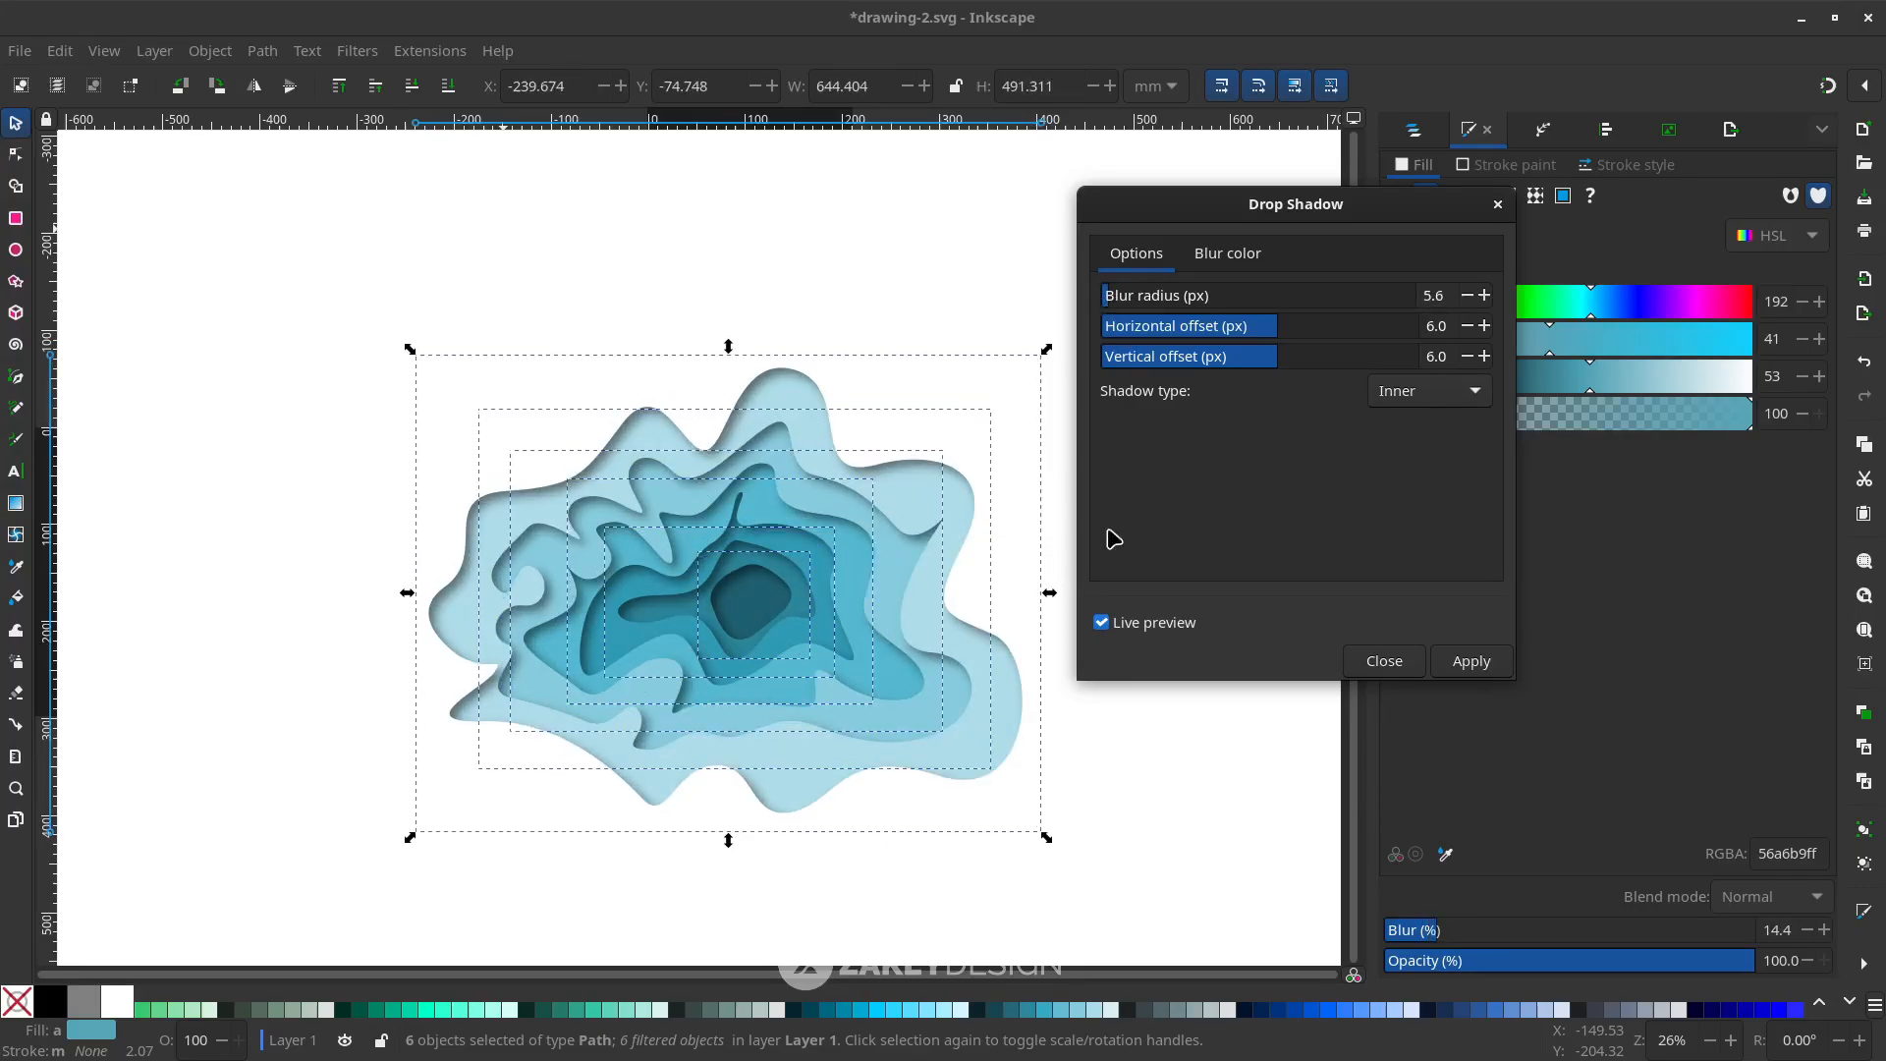
click(1103, 623)
click(1120, 626)
drag(1108, 295, 1117, 299)
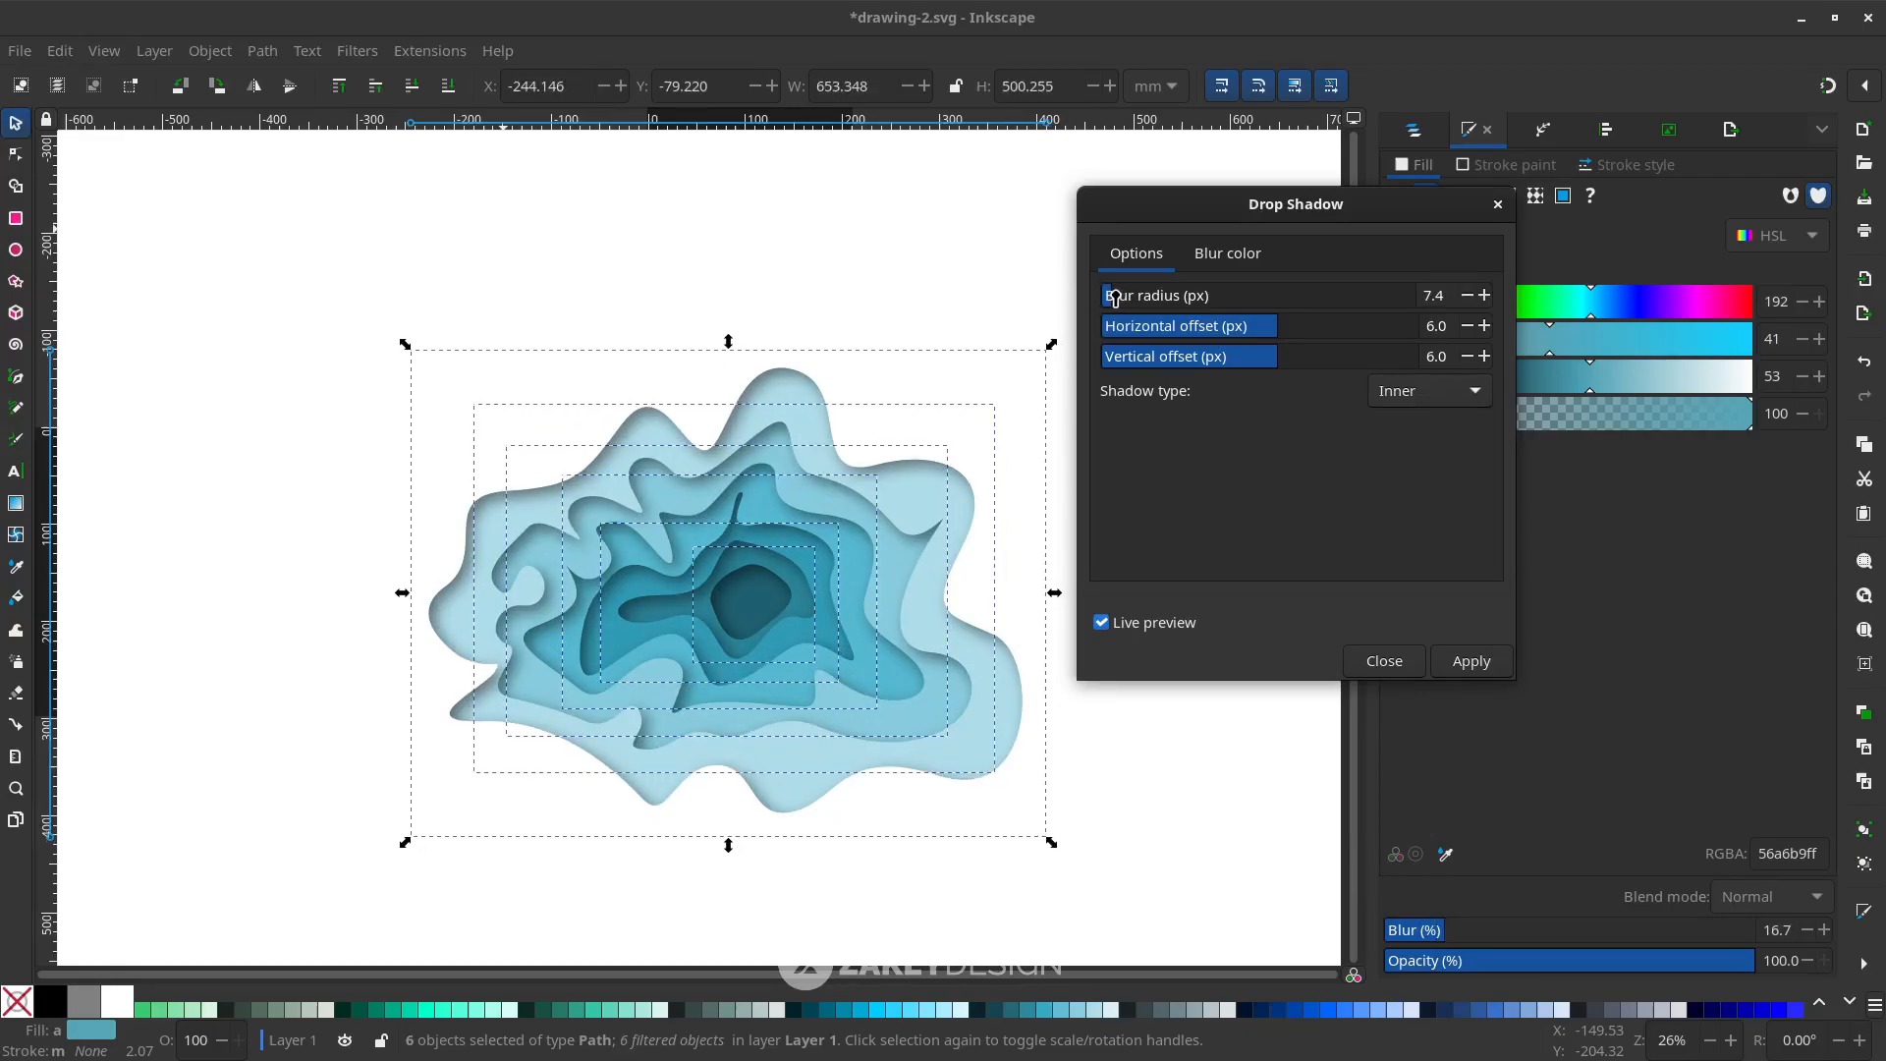
Set the inner shadow's horizontal offset to 3.0 px and its vertical offset to -2.0 px
click(1466, 327)
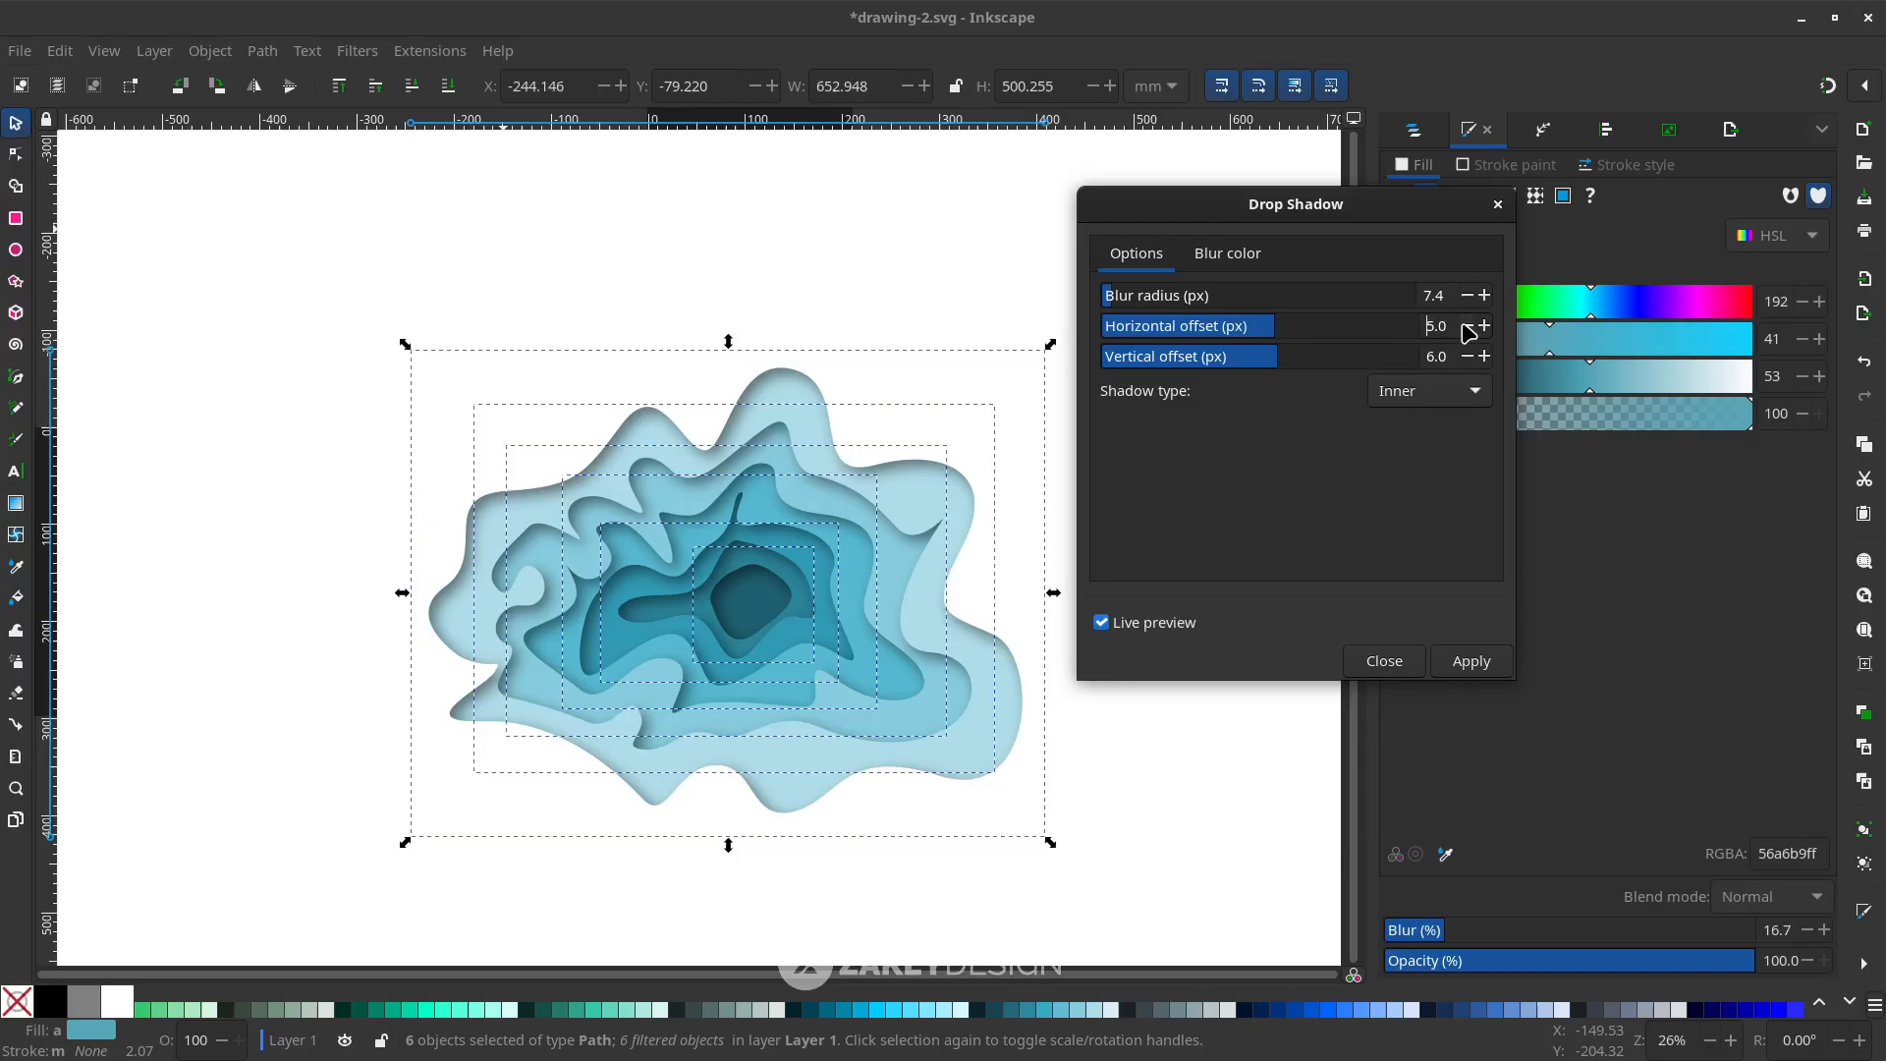
click(1267, 339)
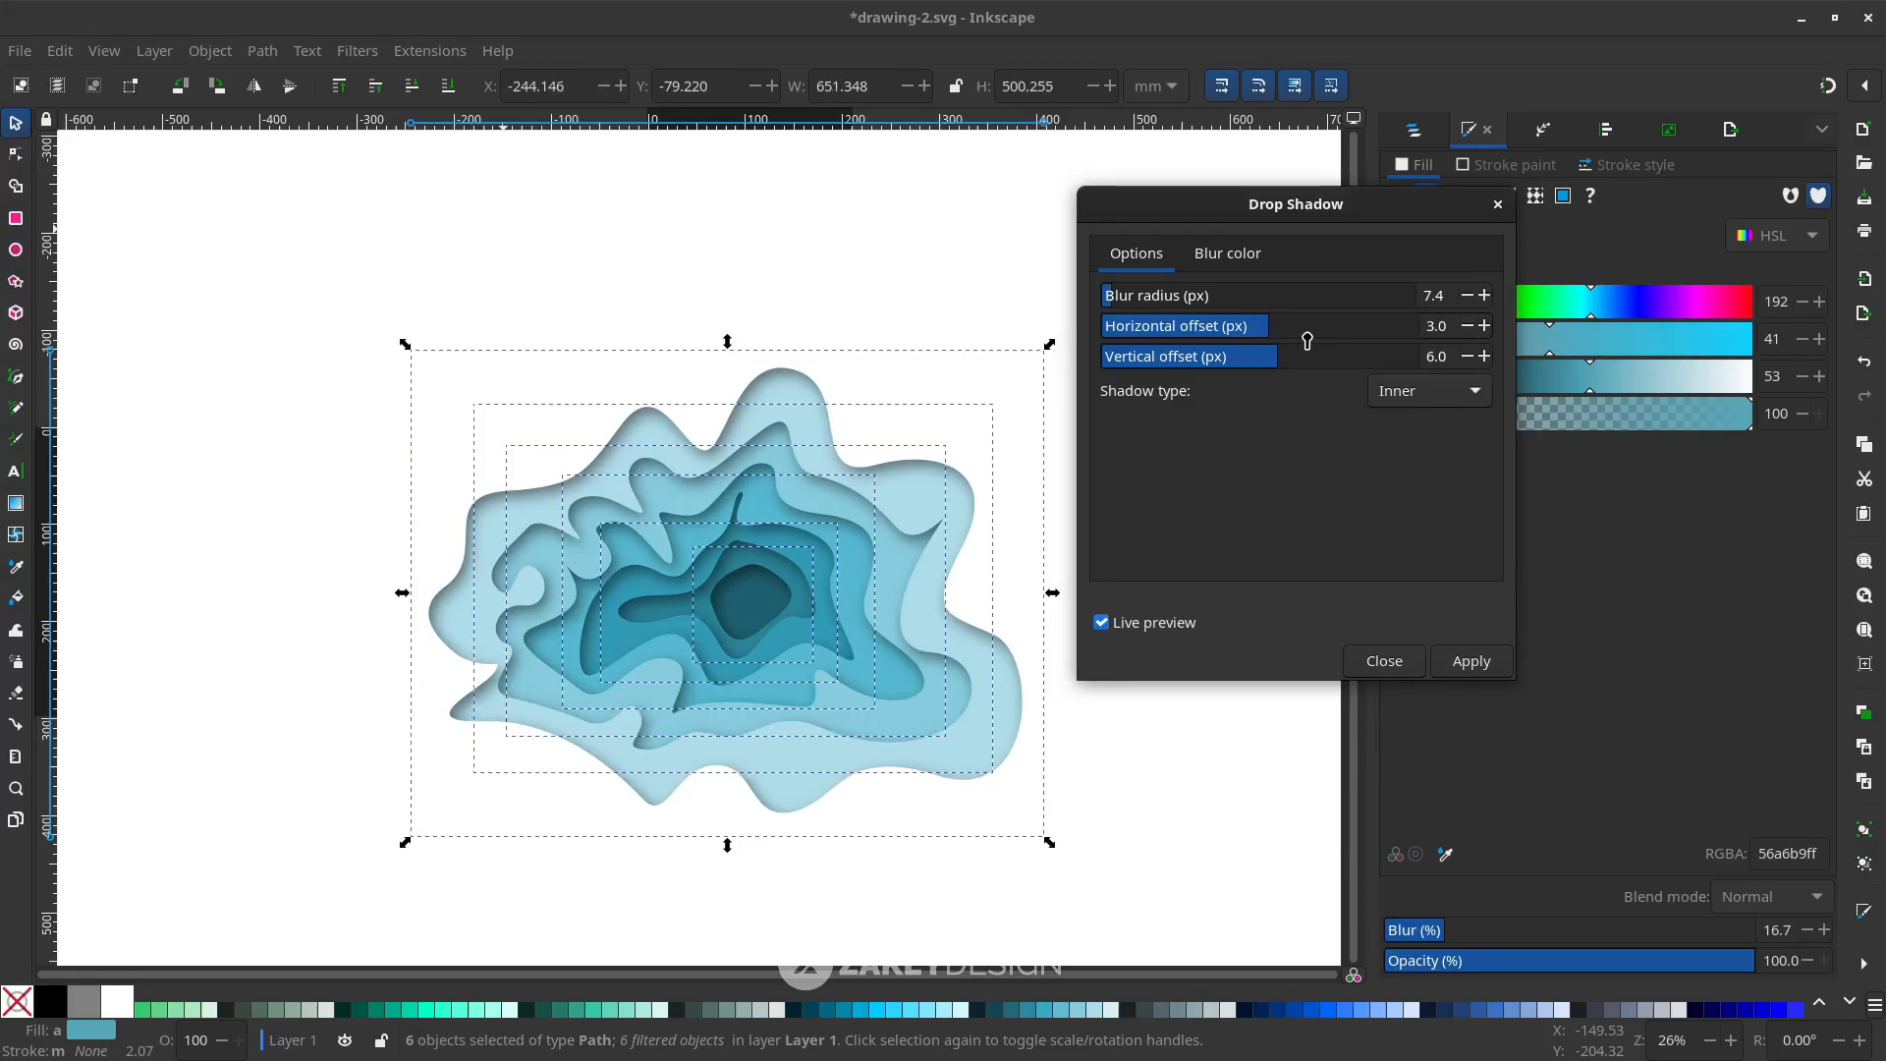
scroll(1343, 324, up, 1)
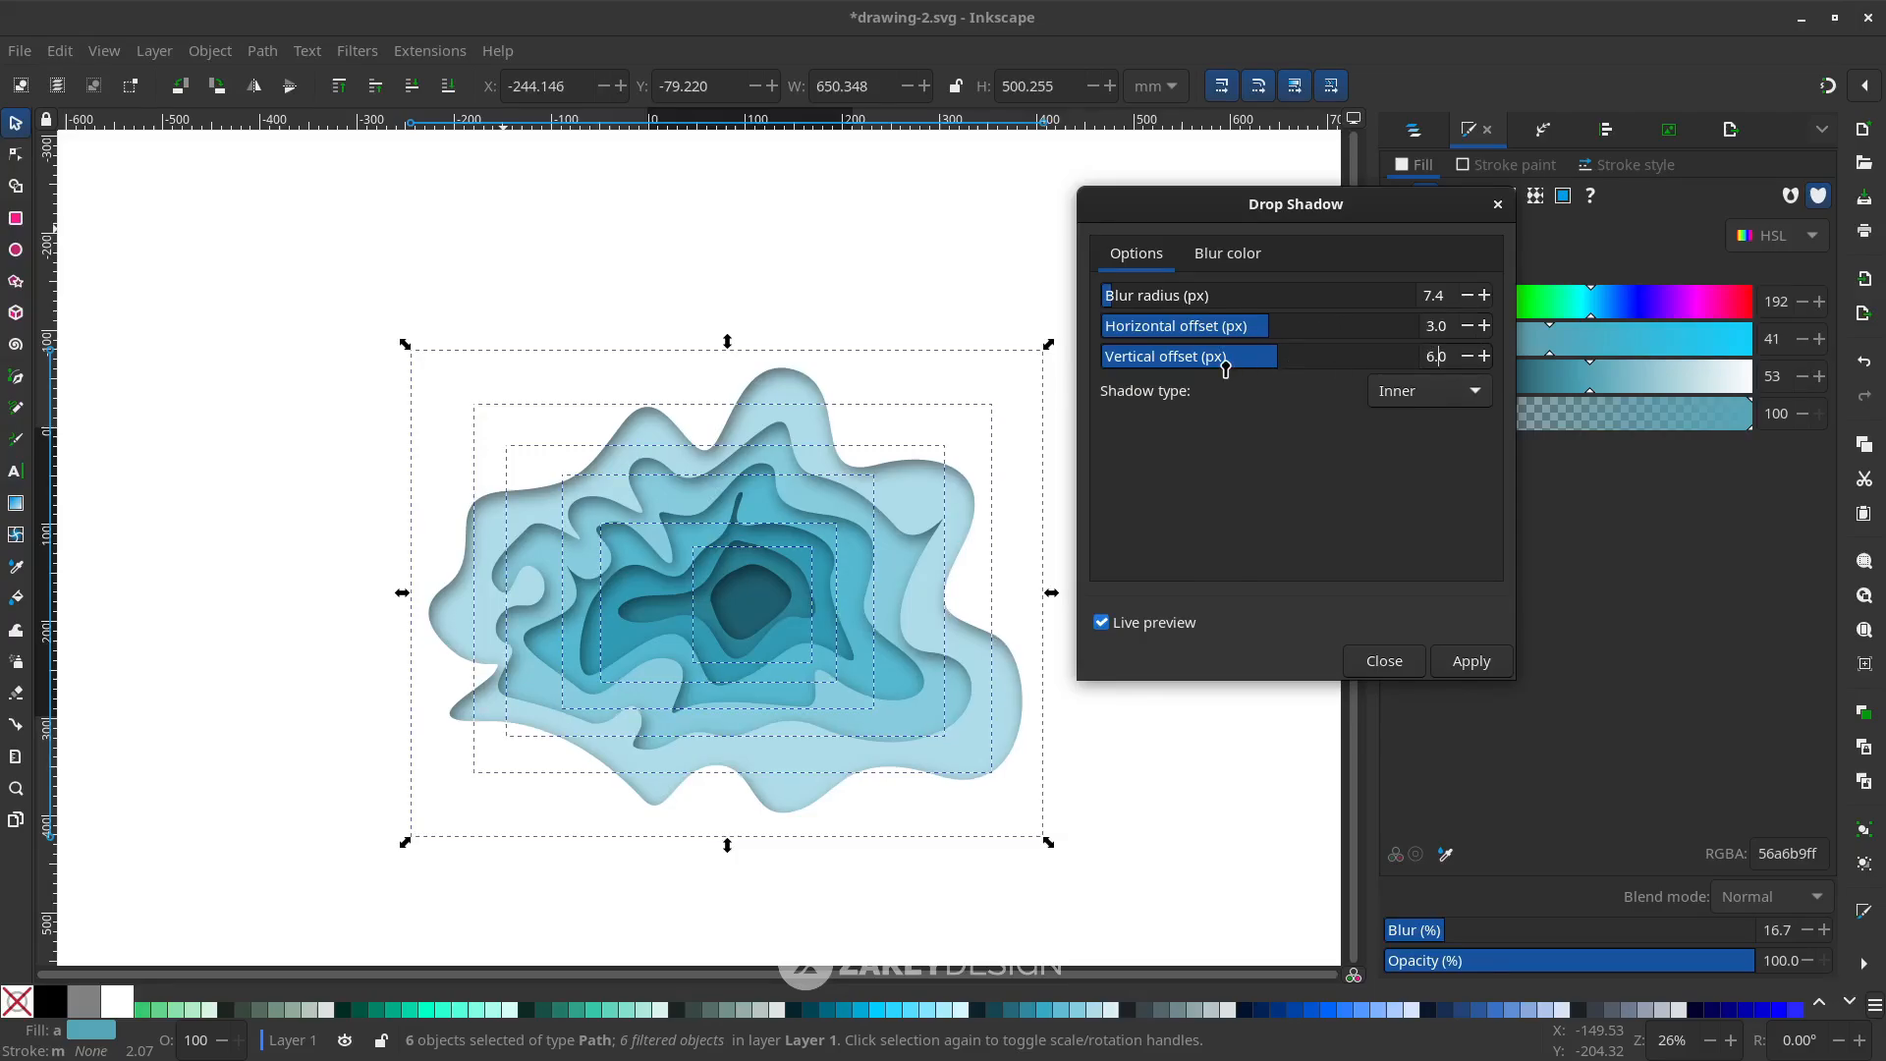
scroll(1288, 363, down, 1)
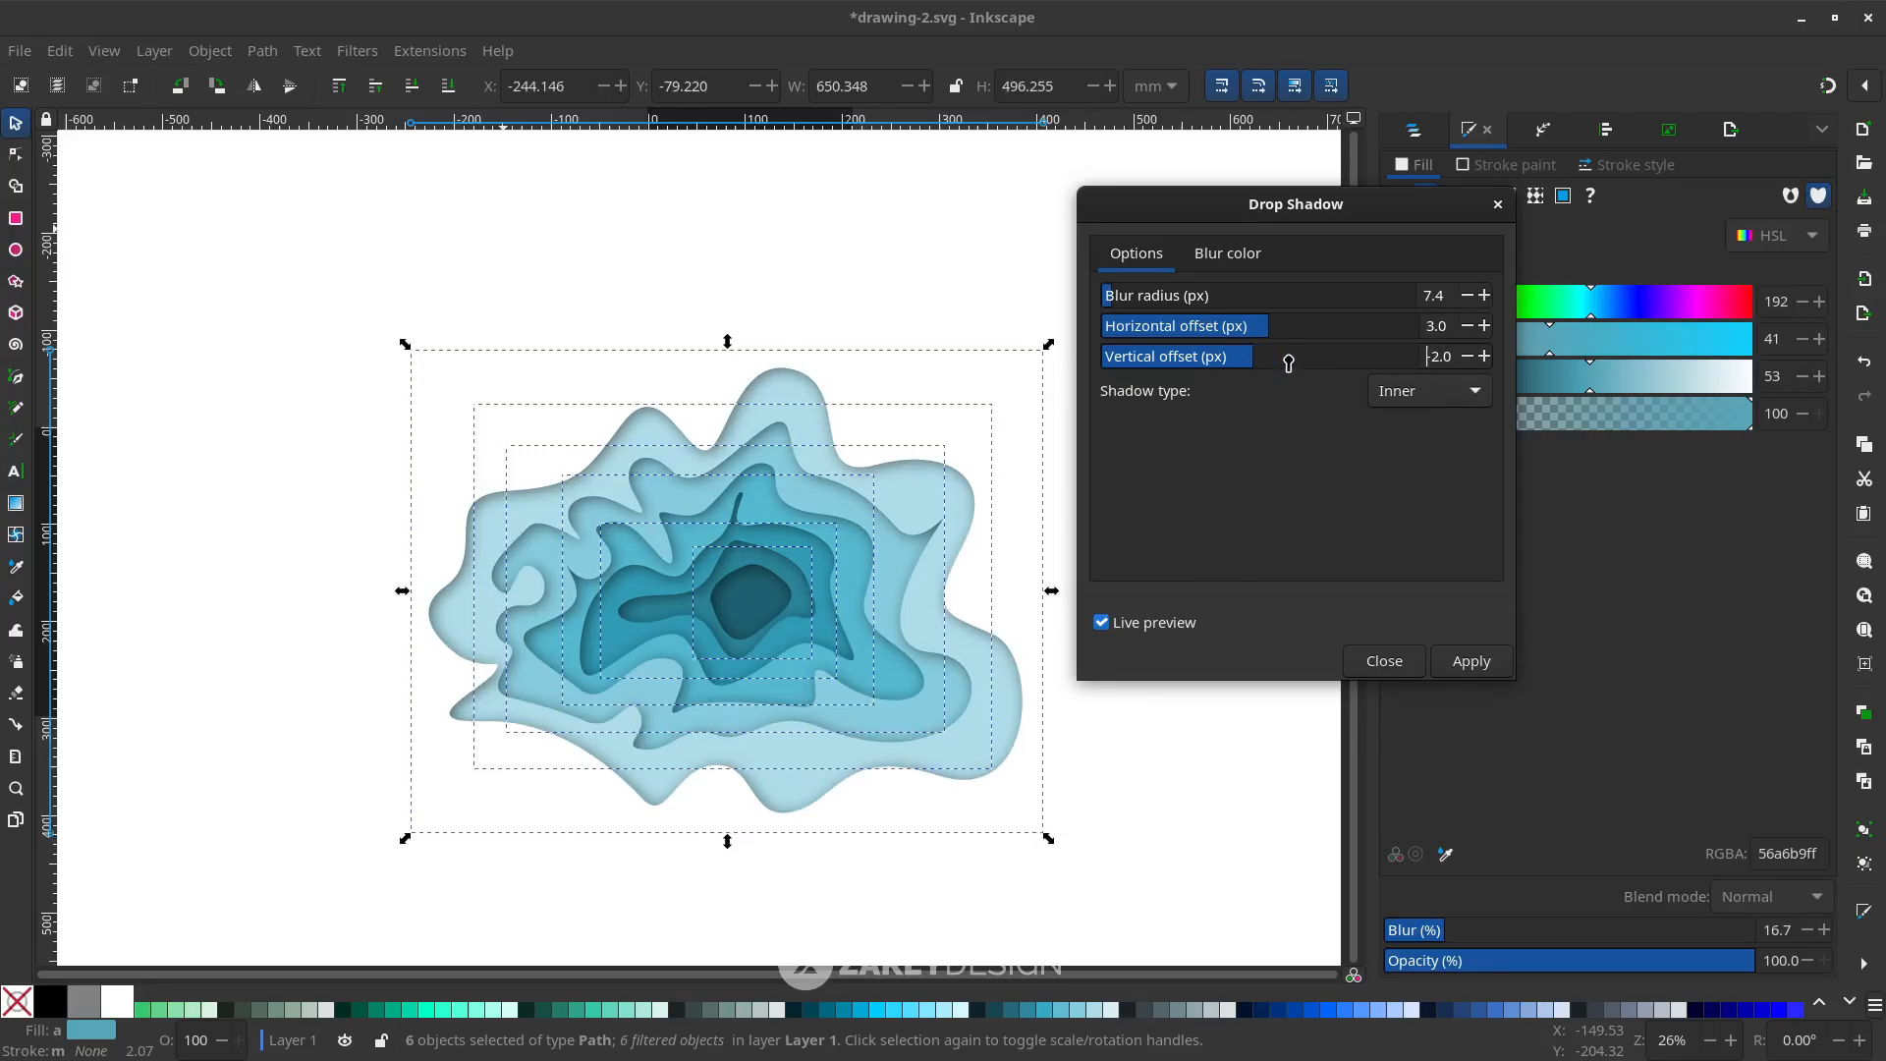
Try the inner shadow with a 2.0 px vertical offset and horizontal offsets of 2.0 and -5.0 px
scroll(1288, 363, down, 1)
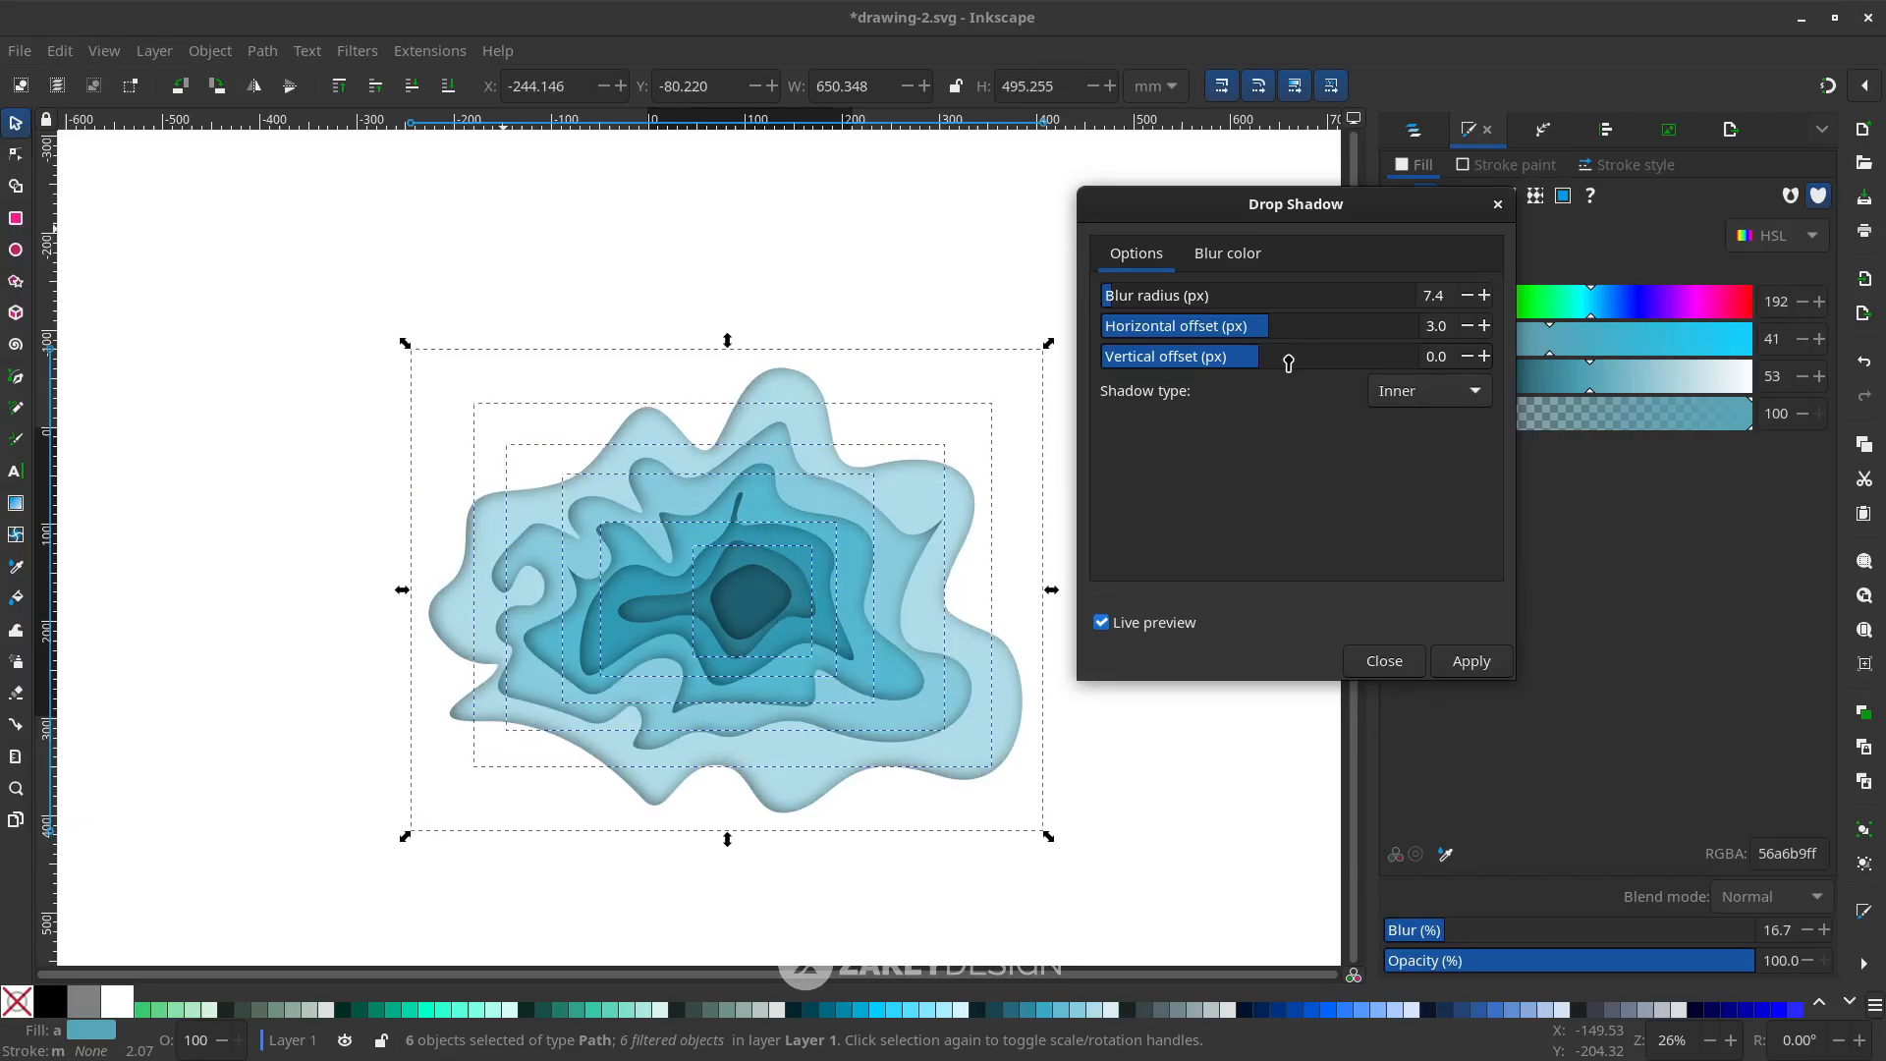
scroll(1288, 363, up, 1)
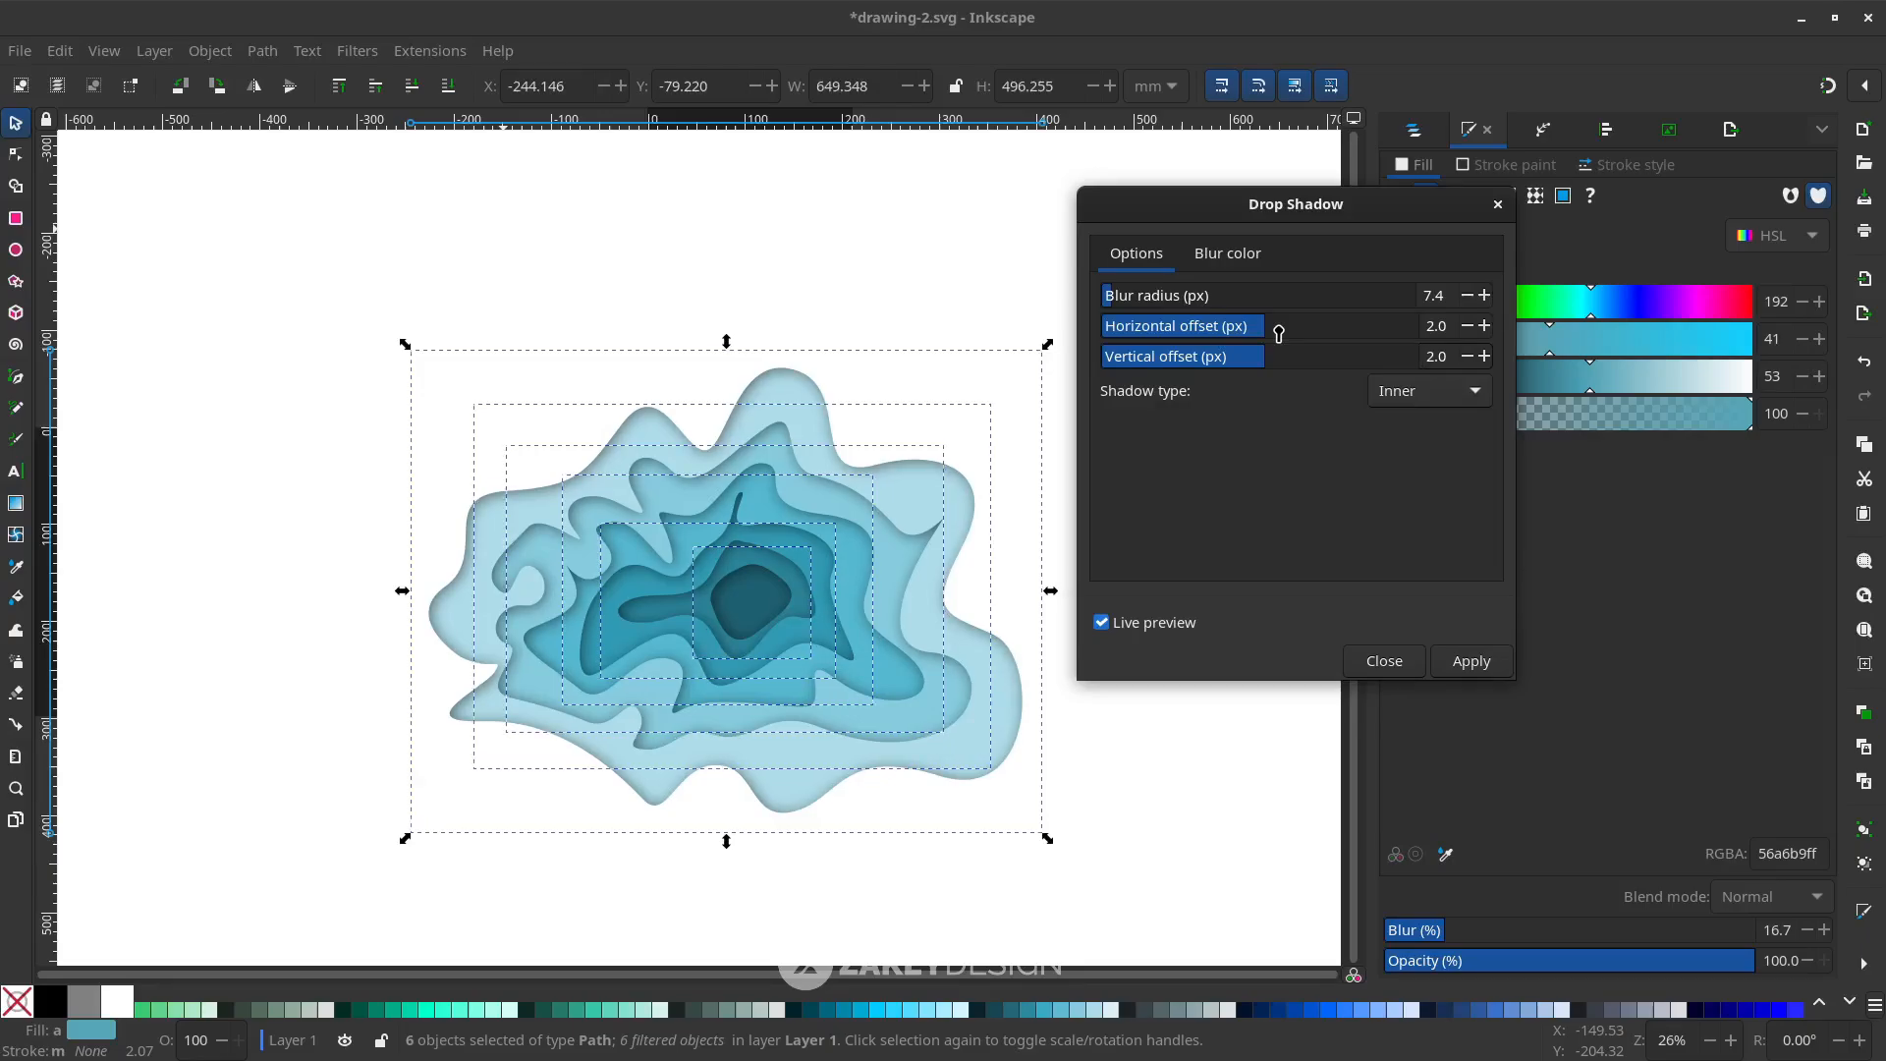
scroll(1279, 333, down, 6)
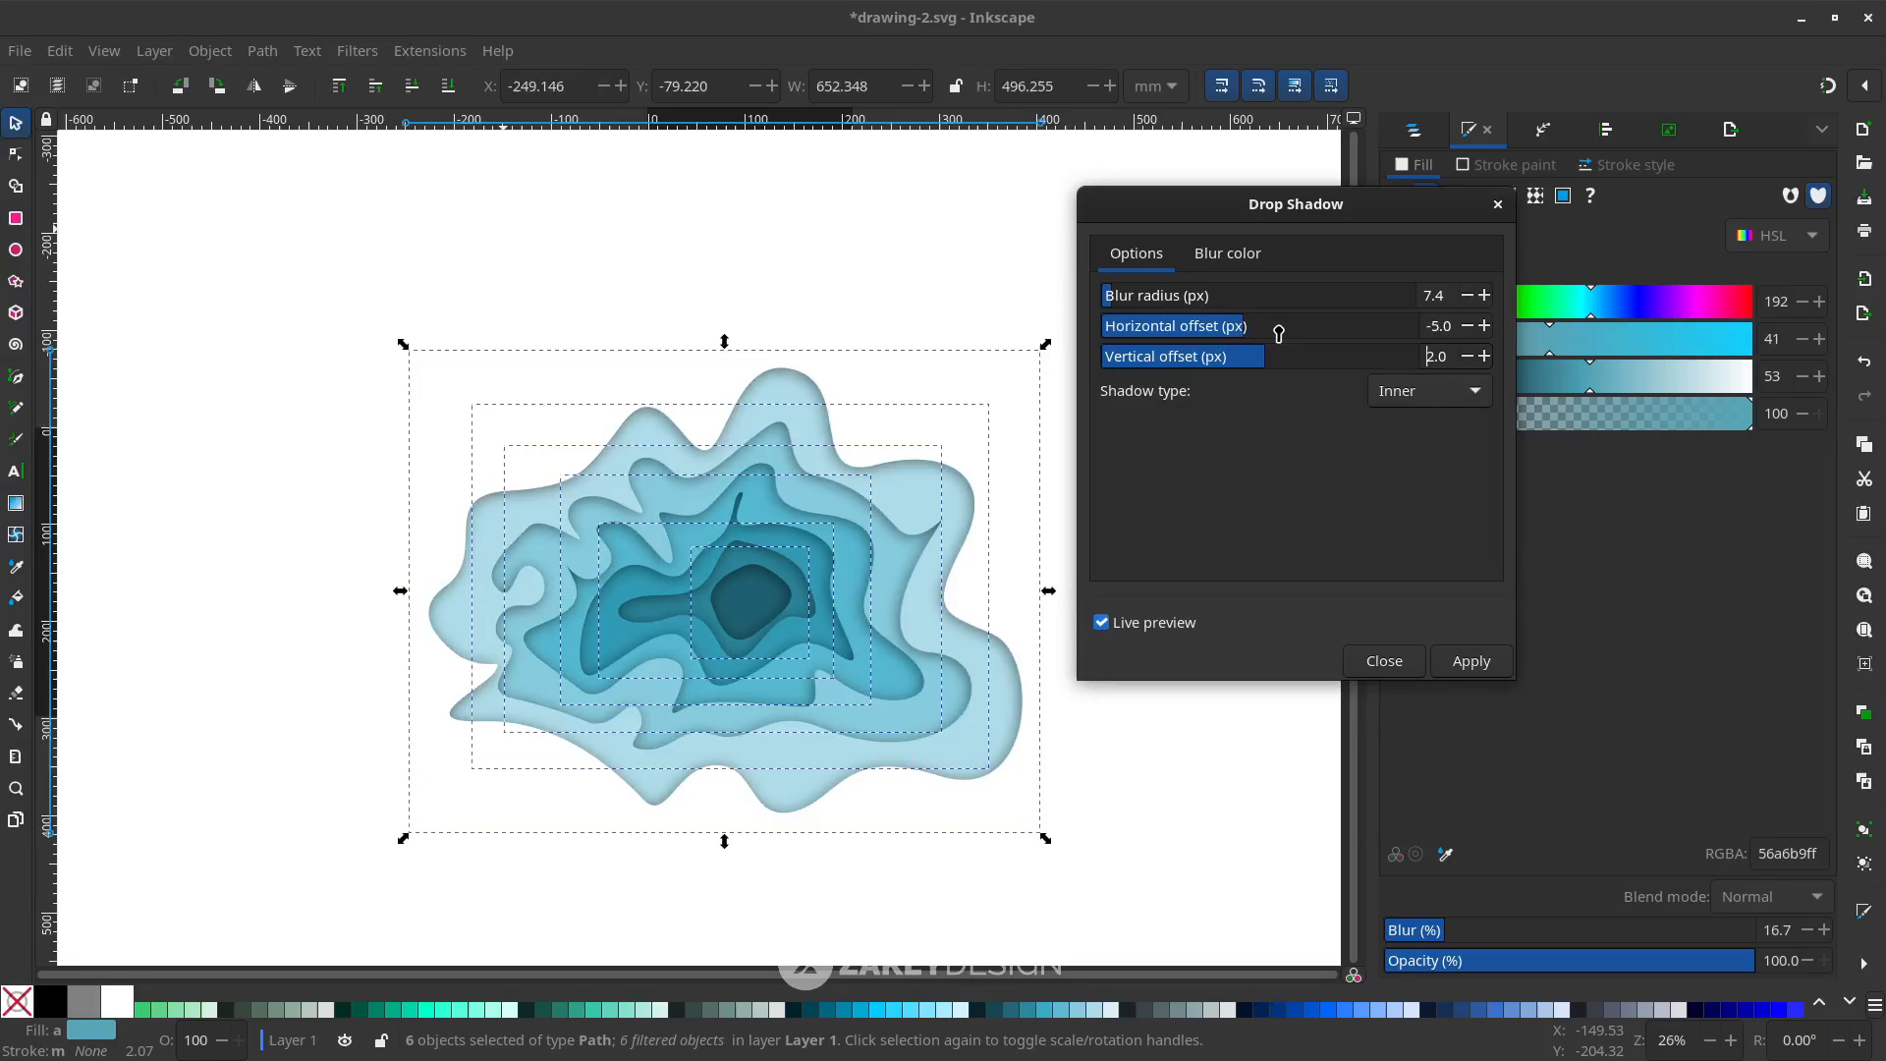
scroll(1279, 333, up, 5)
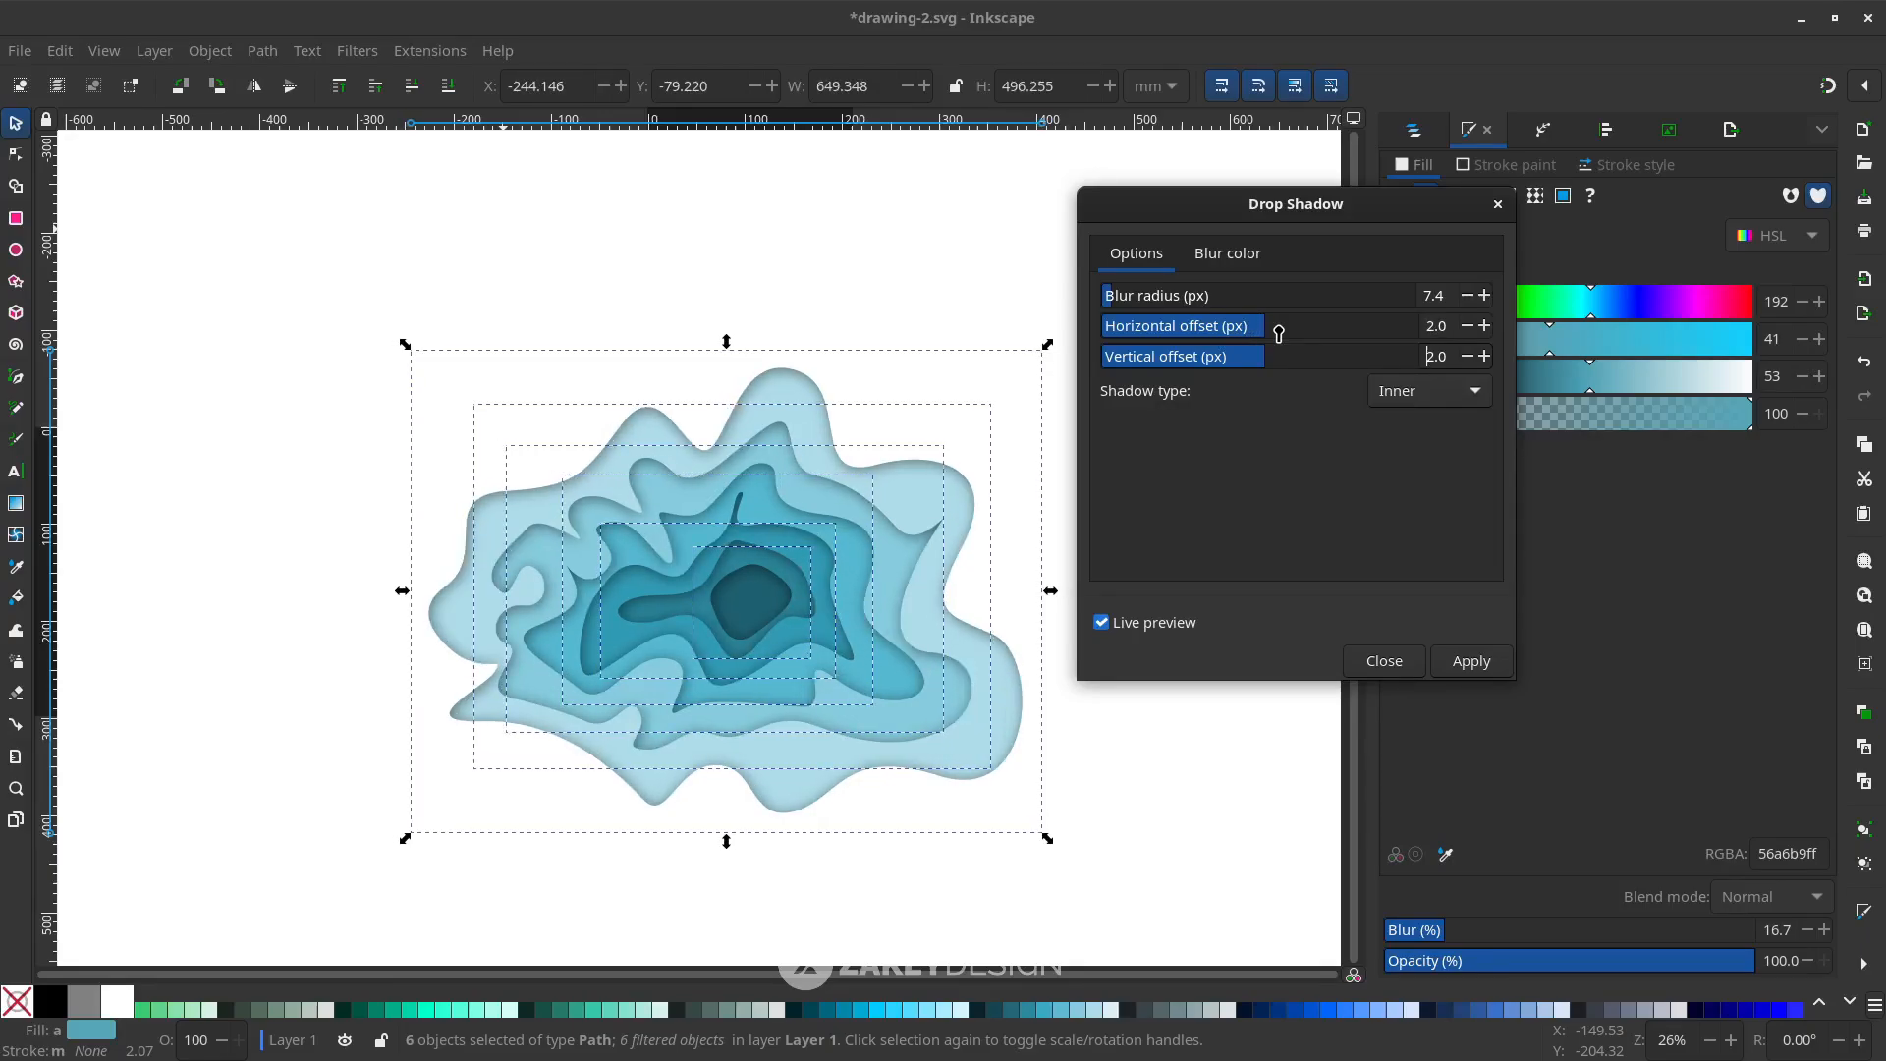
scroll(1279, 333, down, 5)
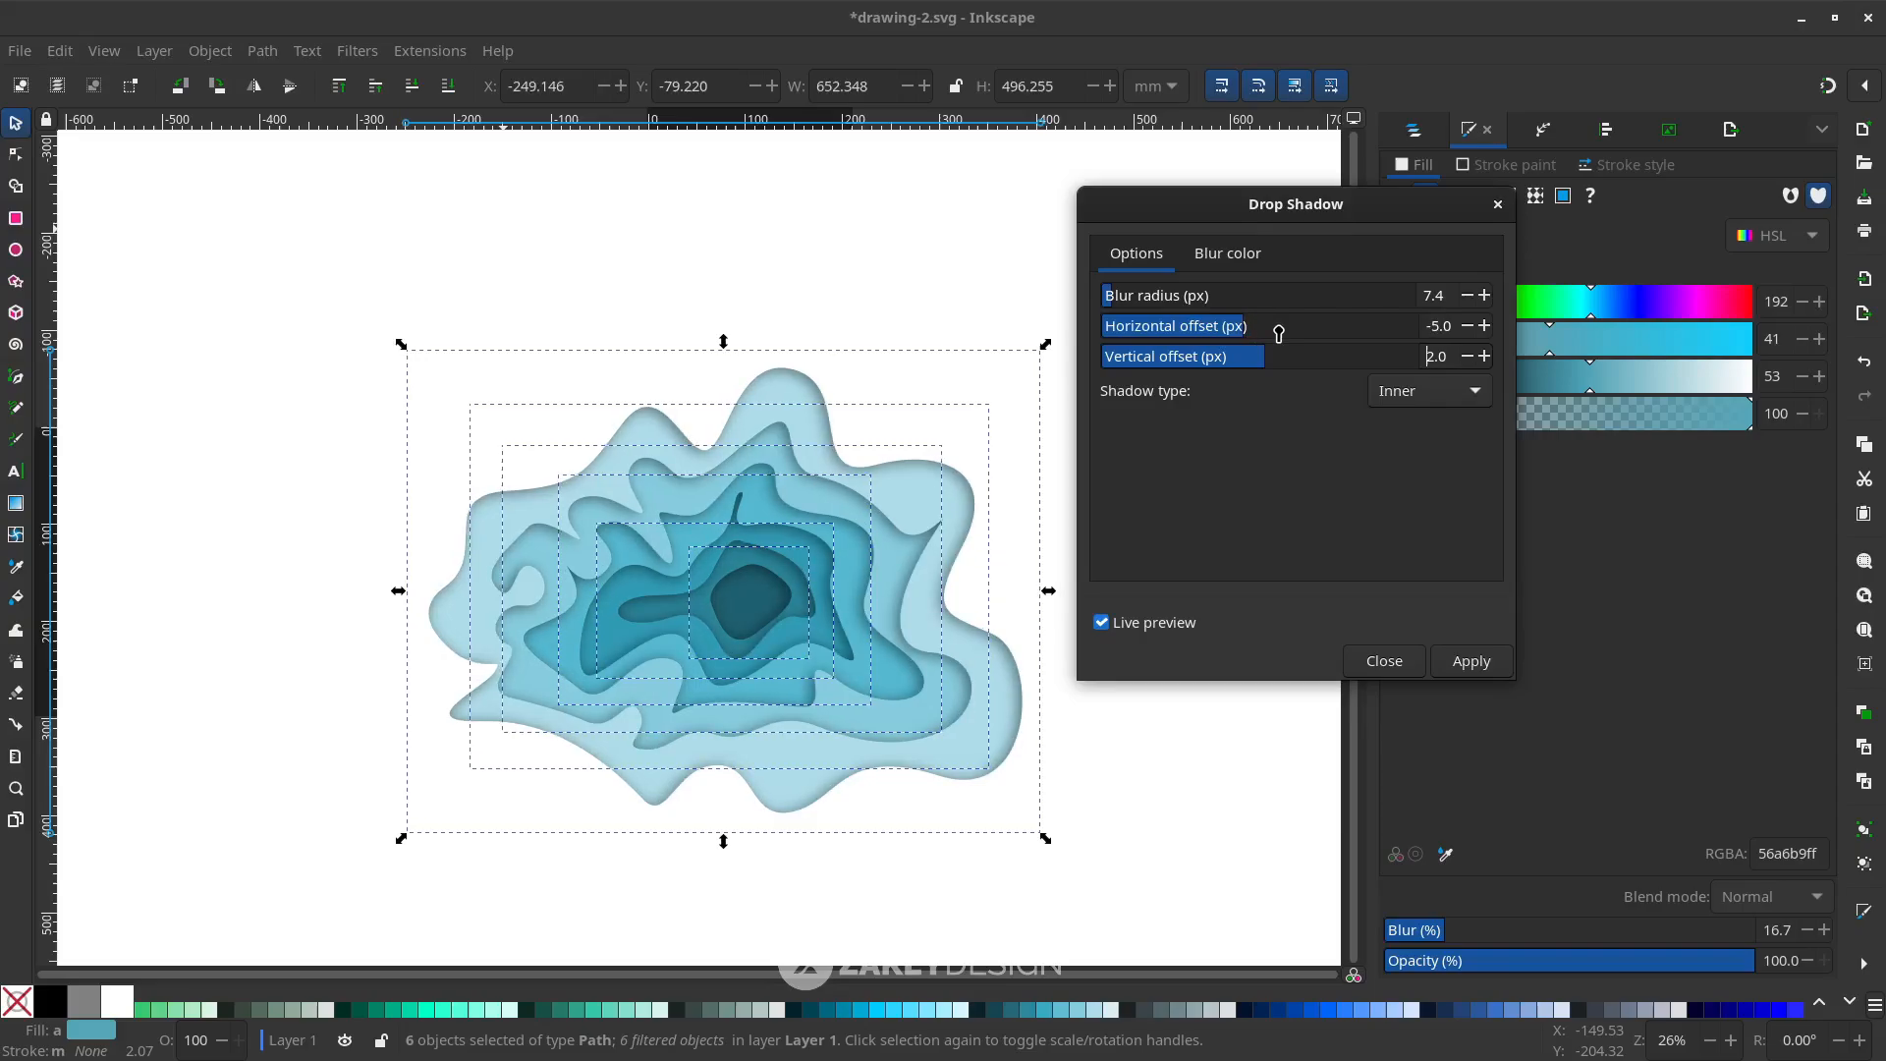
Set the inner shadow's horizontal offset to -3.0 px and vertical offset to -2.0 px, apply it to all six shapes and deselect them
scroll(1280, 365, down, 3)
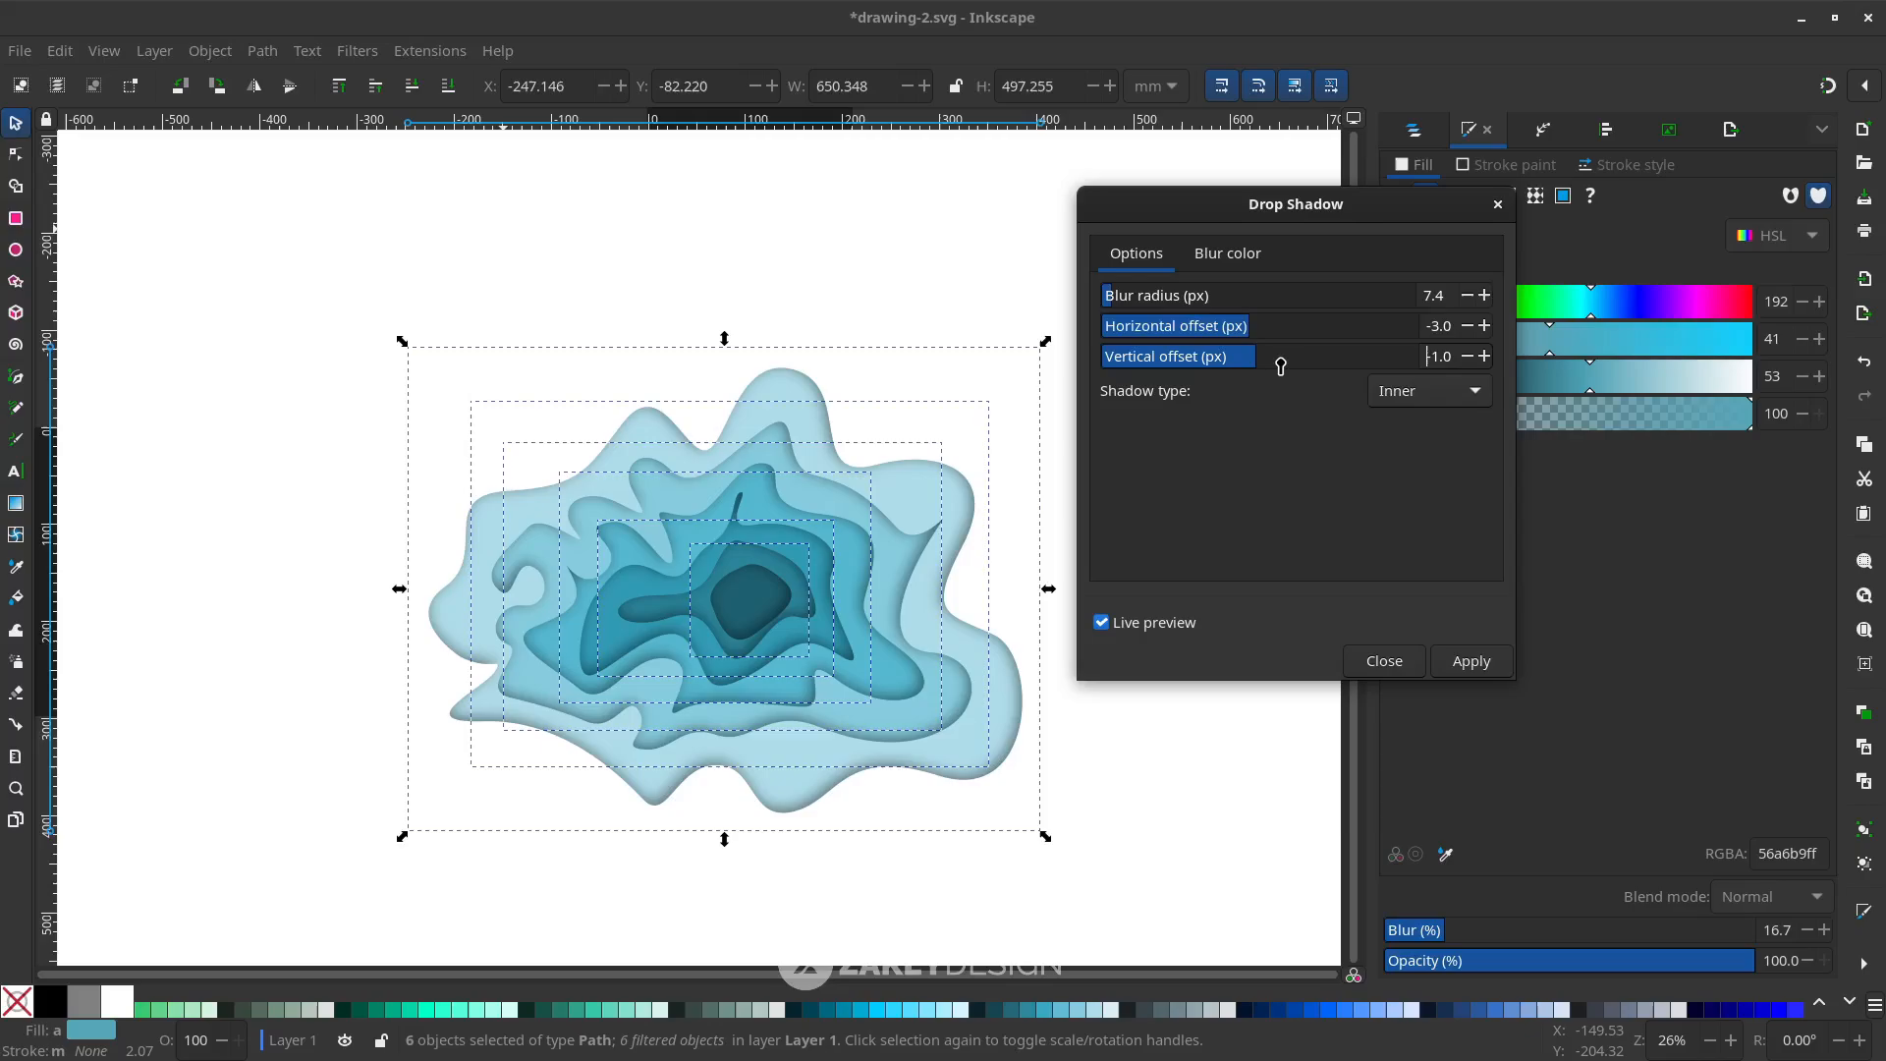
scroll(1280, 365, down, 4)
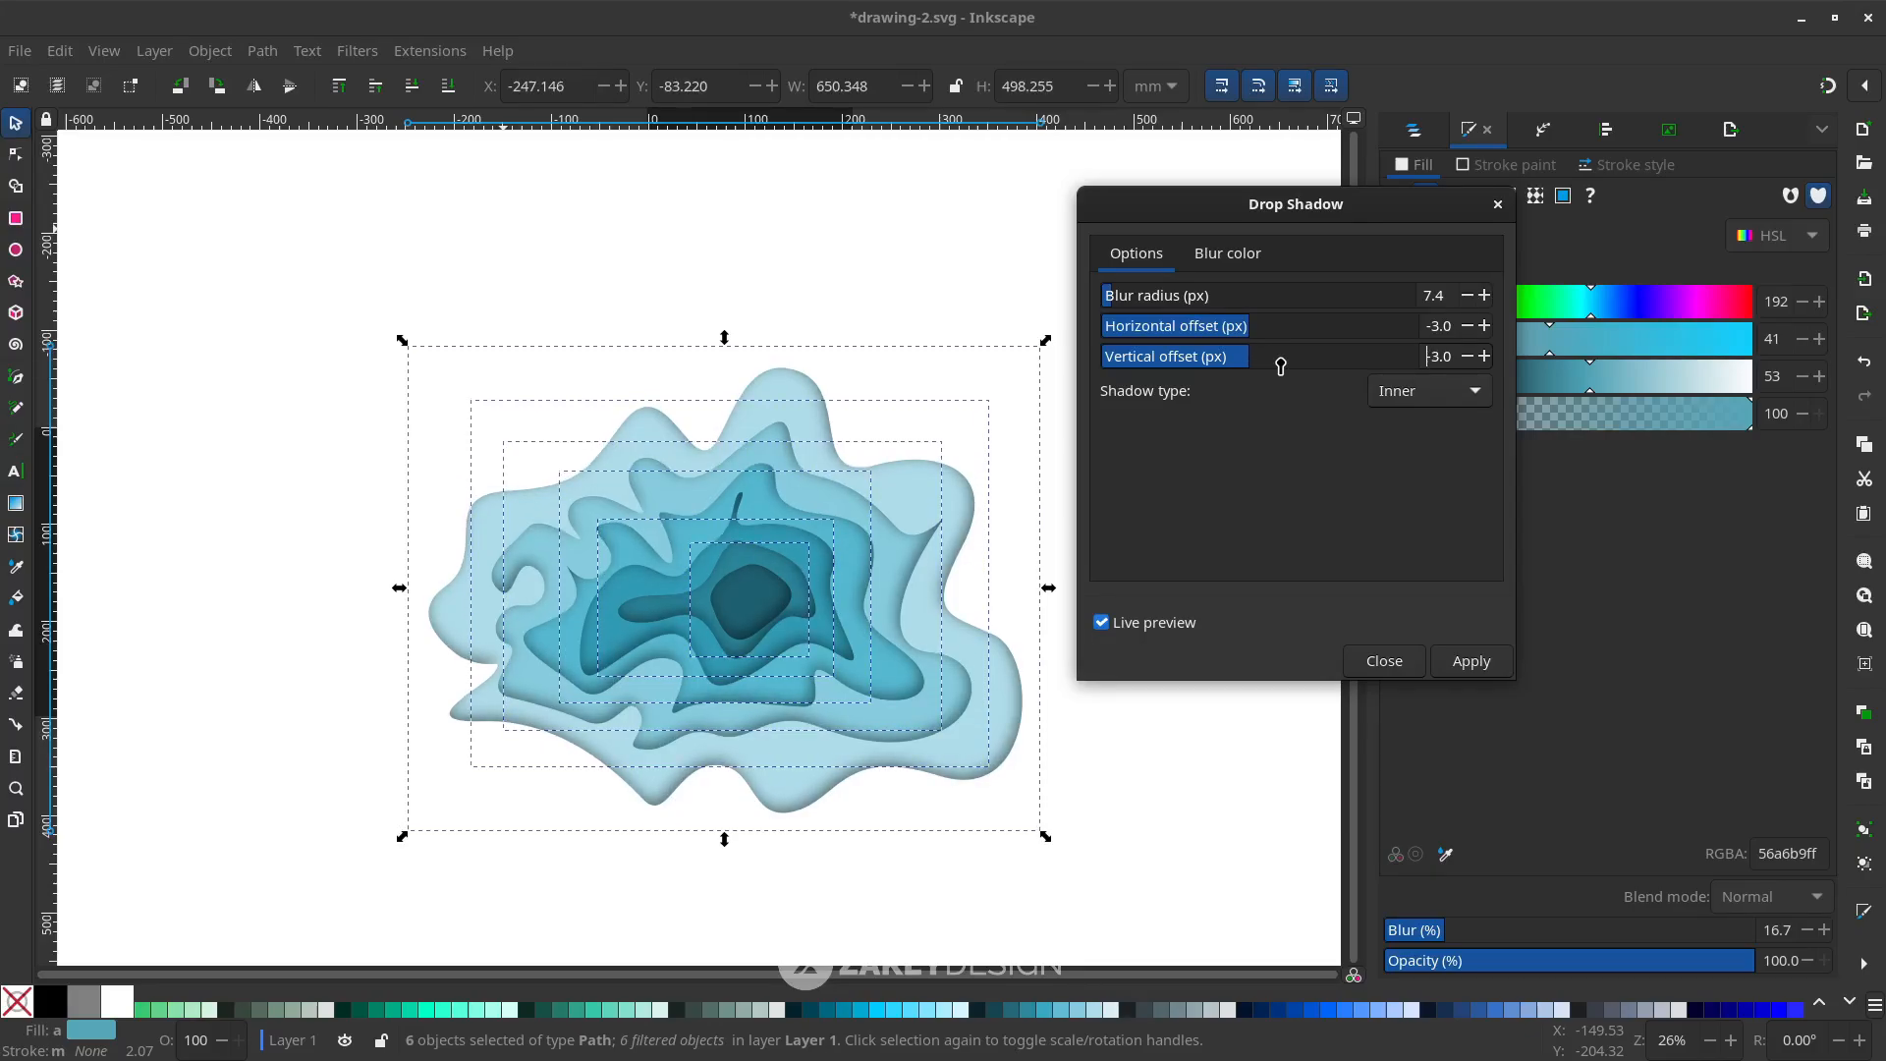
scroll(1281, 366, down, 1)
scroll(1264, 328, up, 1)
scroll(1269, 358, up, 2)
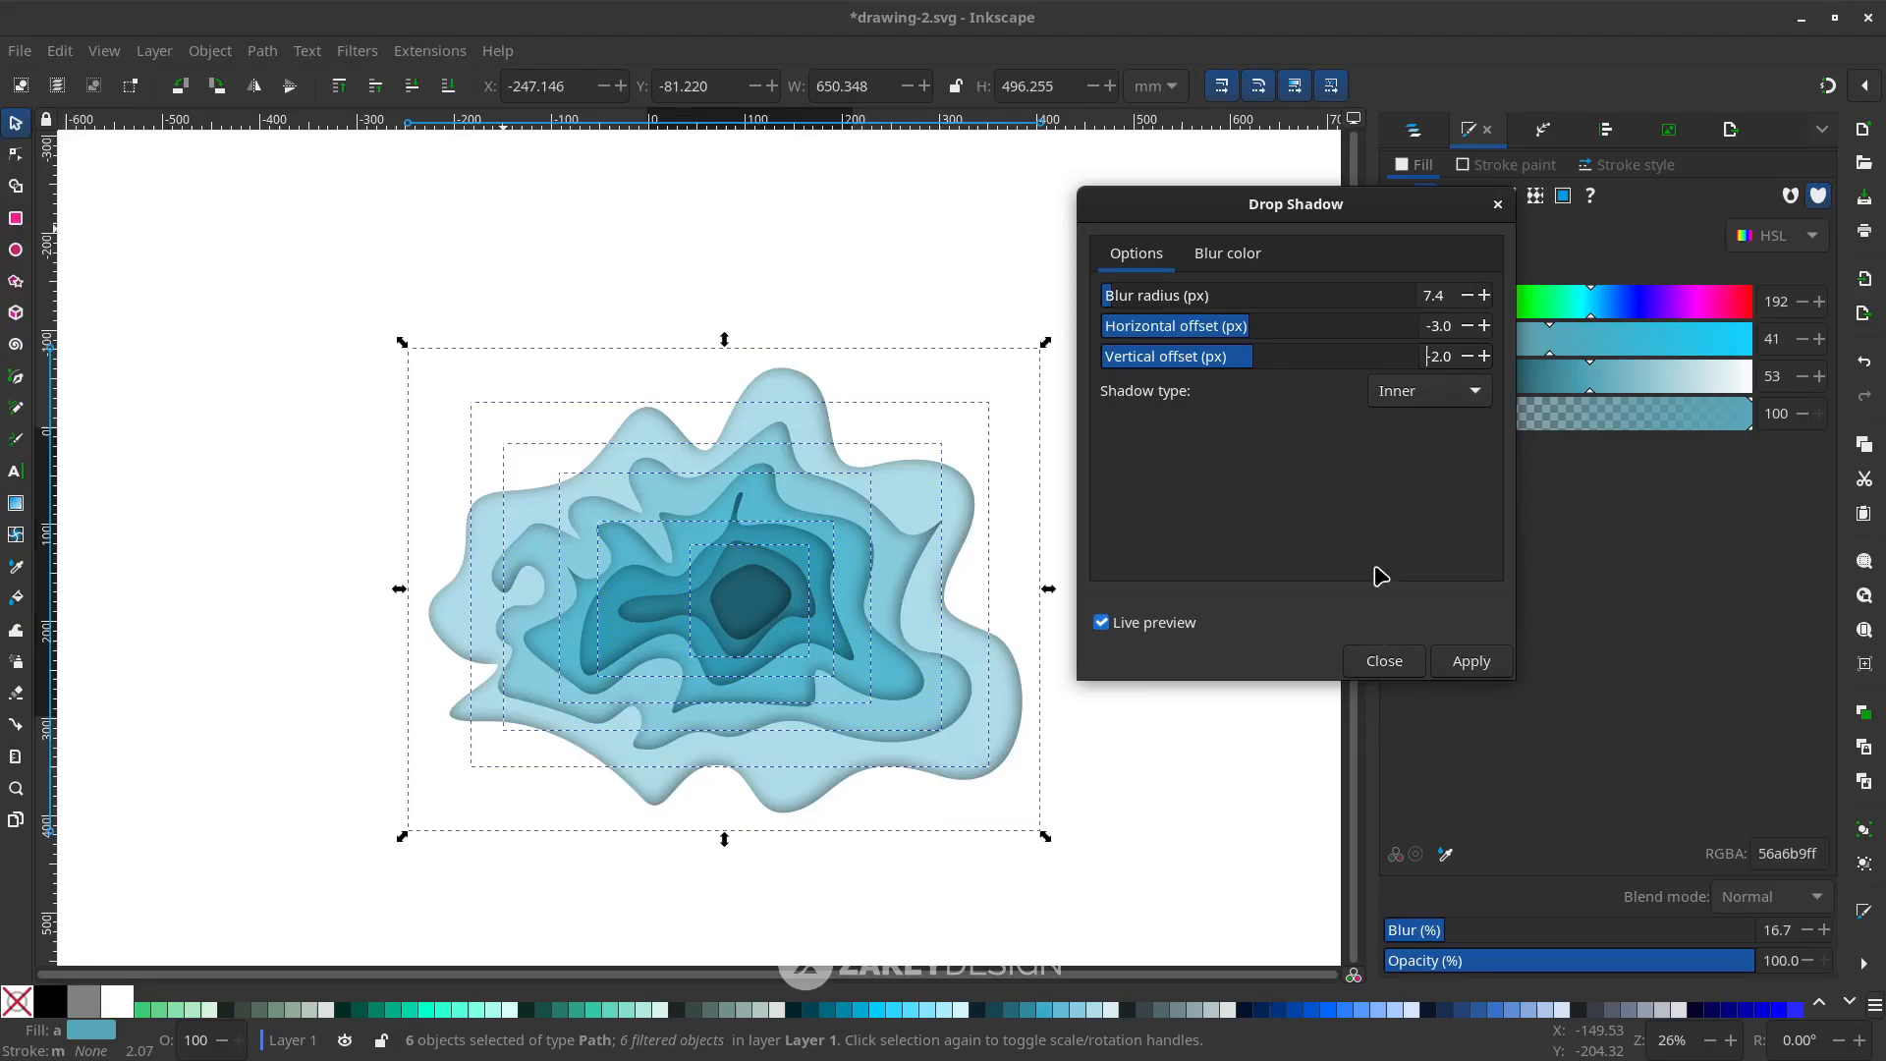
click(1462, 664)
click(1395, 661)
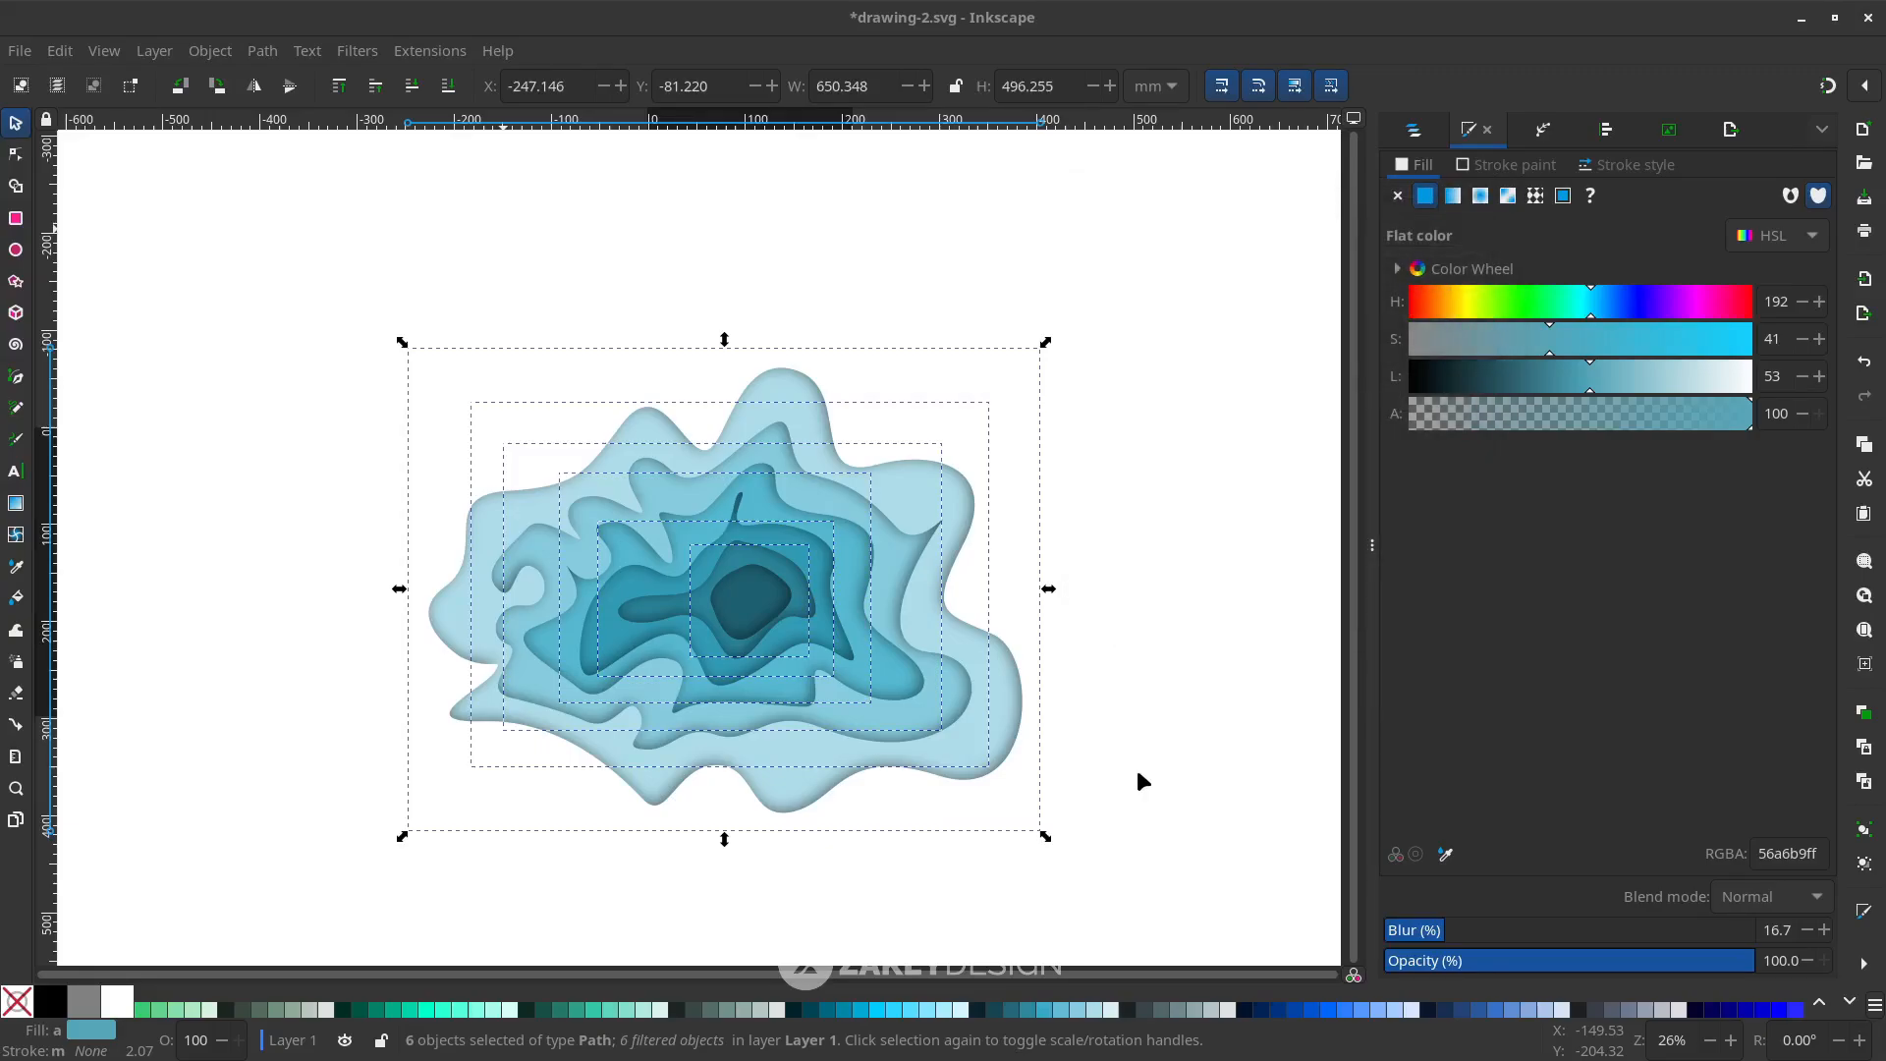
click(1081, 791)
scroll(1092, 746, down, 2)
mouse_move(1174, 815)
mouse_down()
mouse_move(782, 621)
mouse_move(1158, 805)
mouse_up()
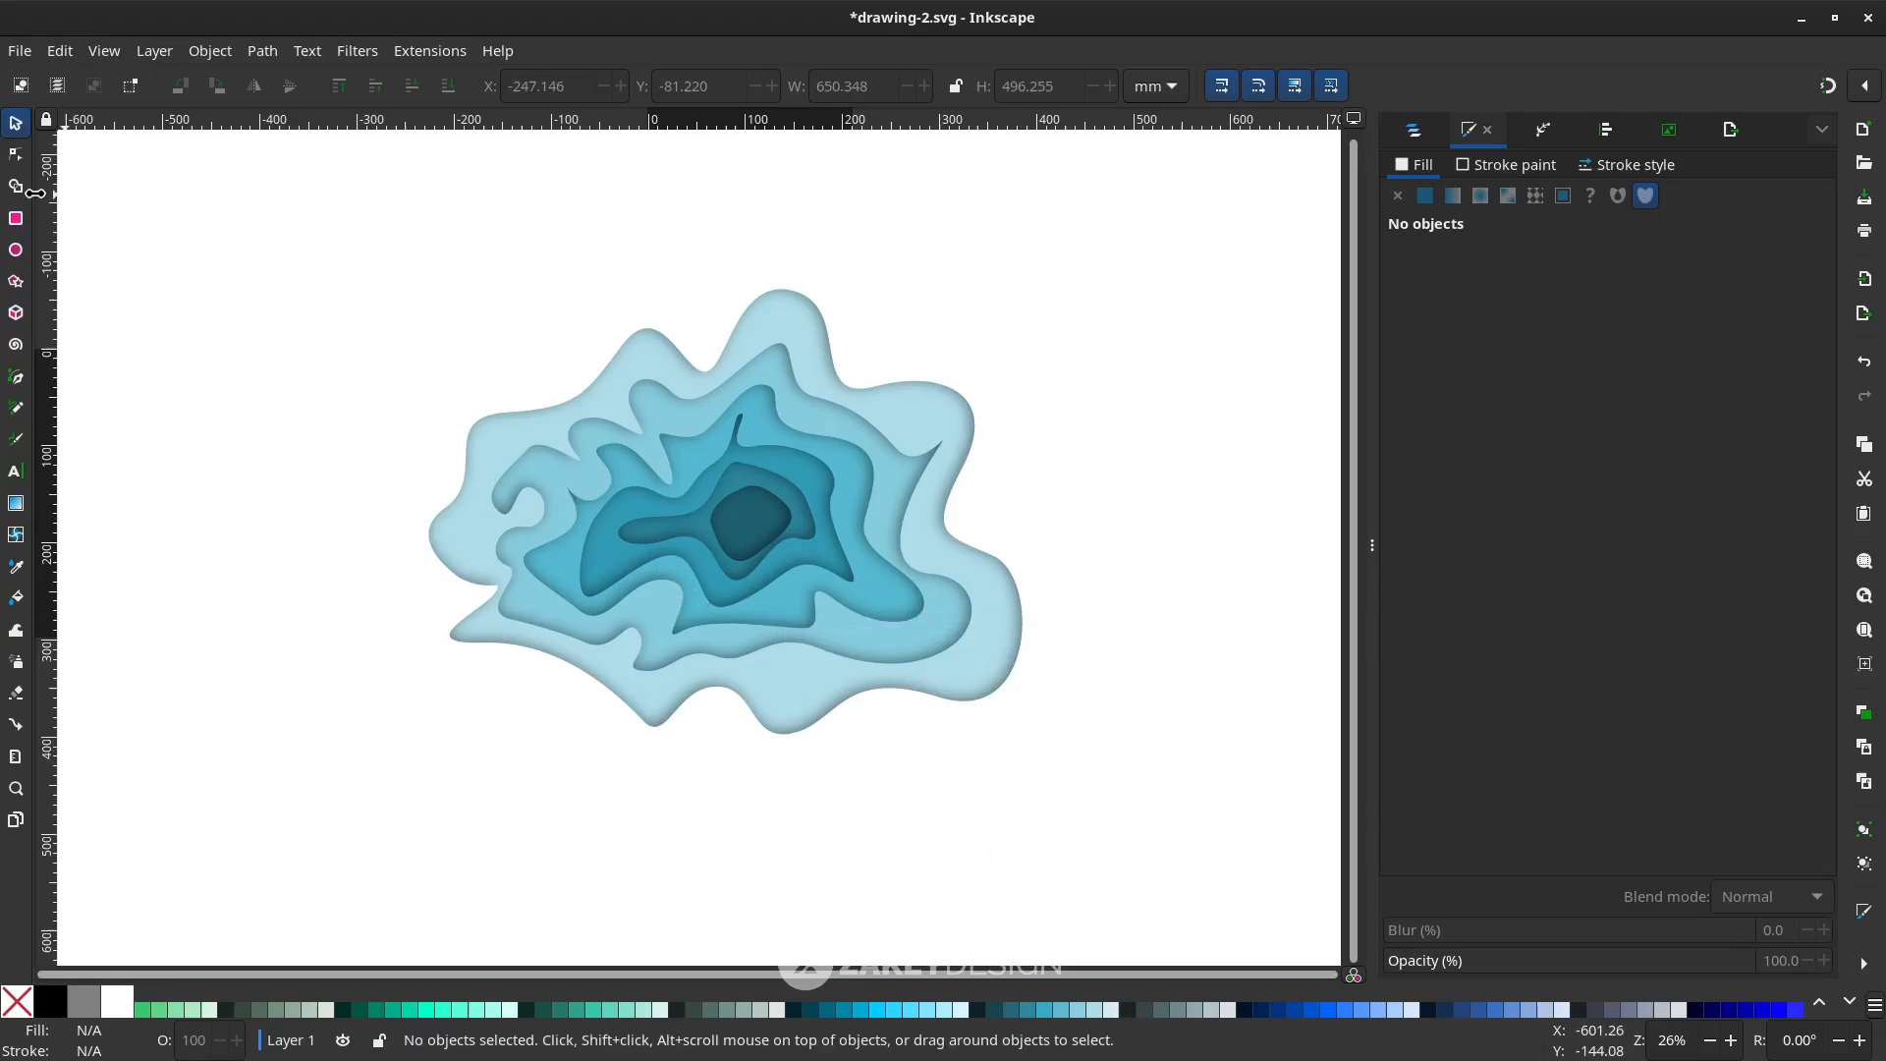
Reshape the outermost shape's lower-left contour by moving its bottom, lower-left and left notch nodes
click(17, 157)
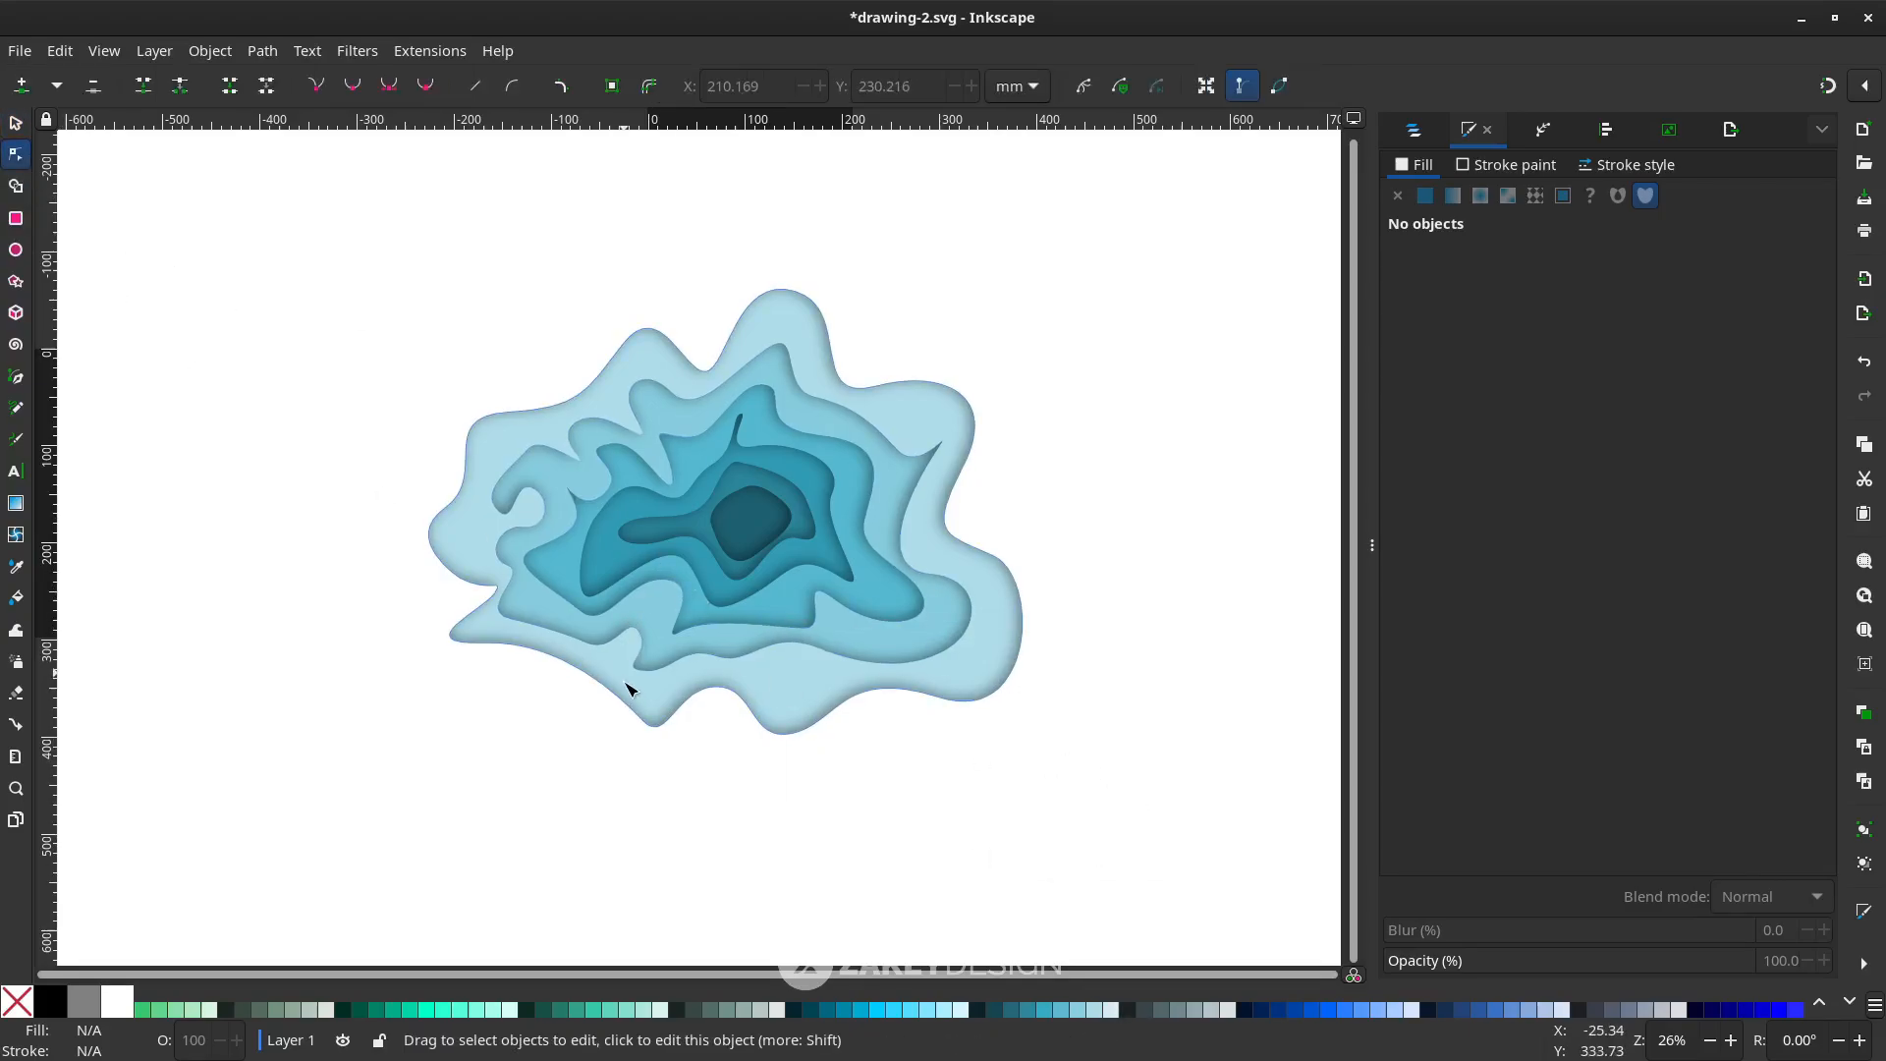
click(706, 700)
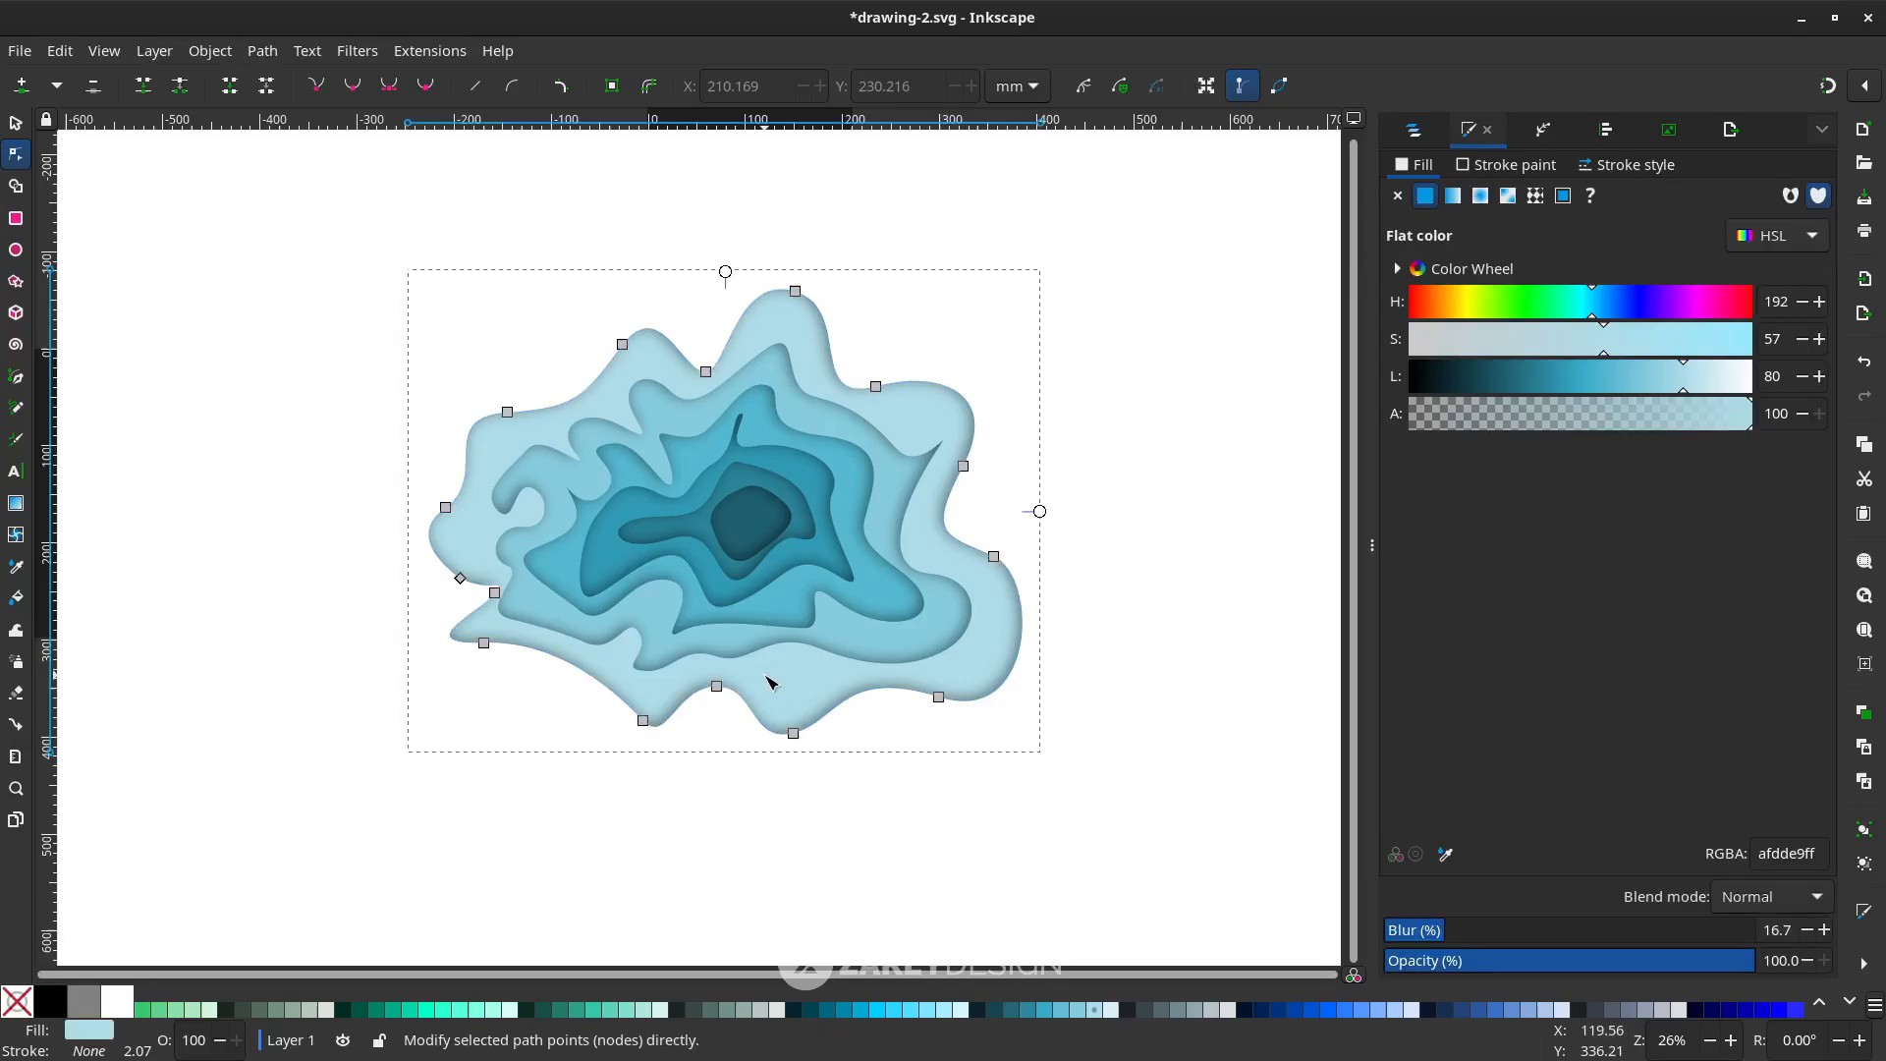
drag(642, 721, 617, 729)
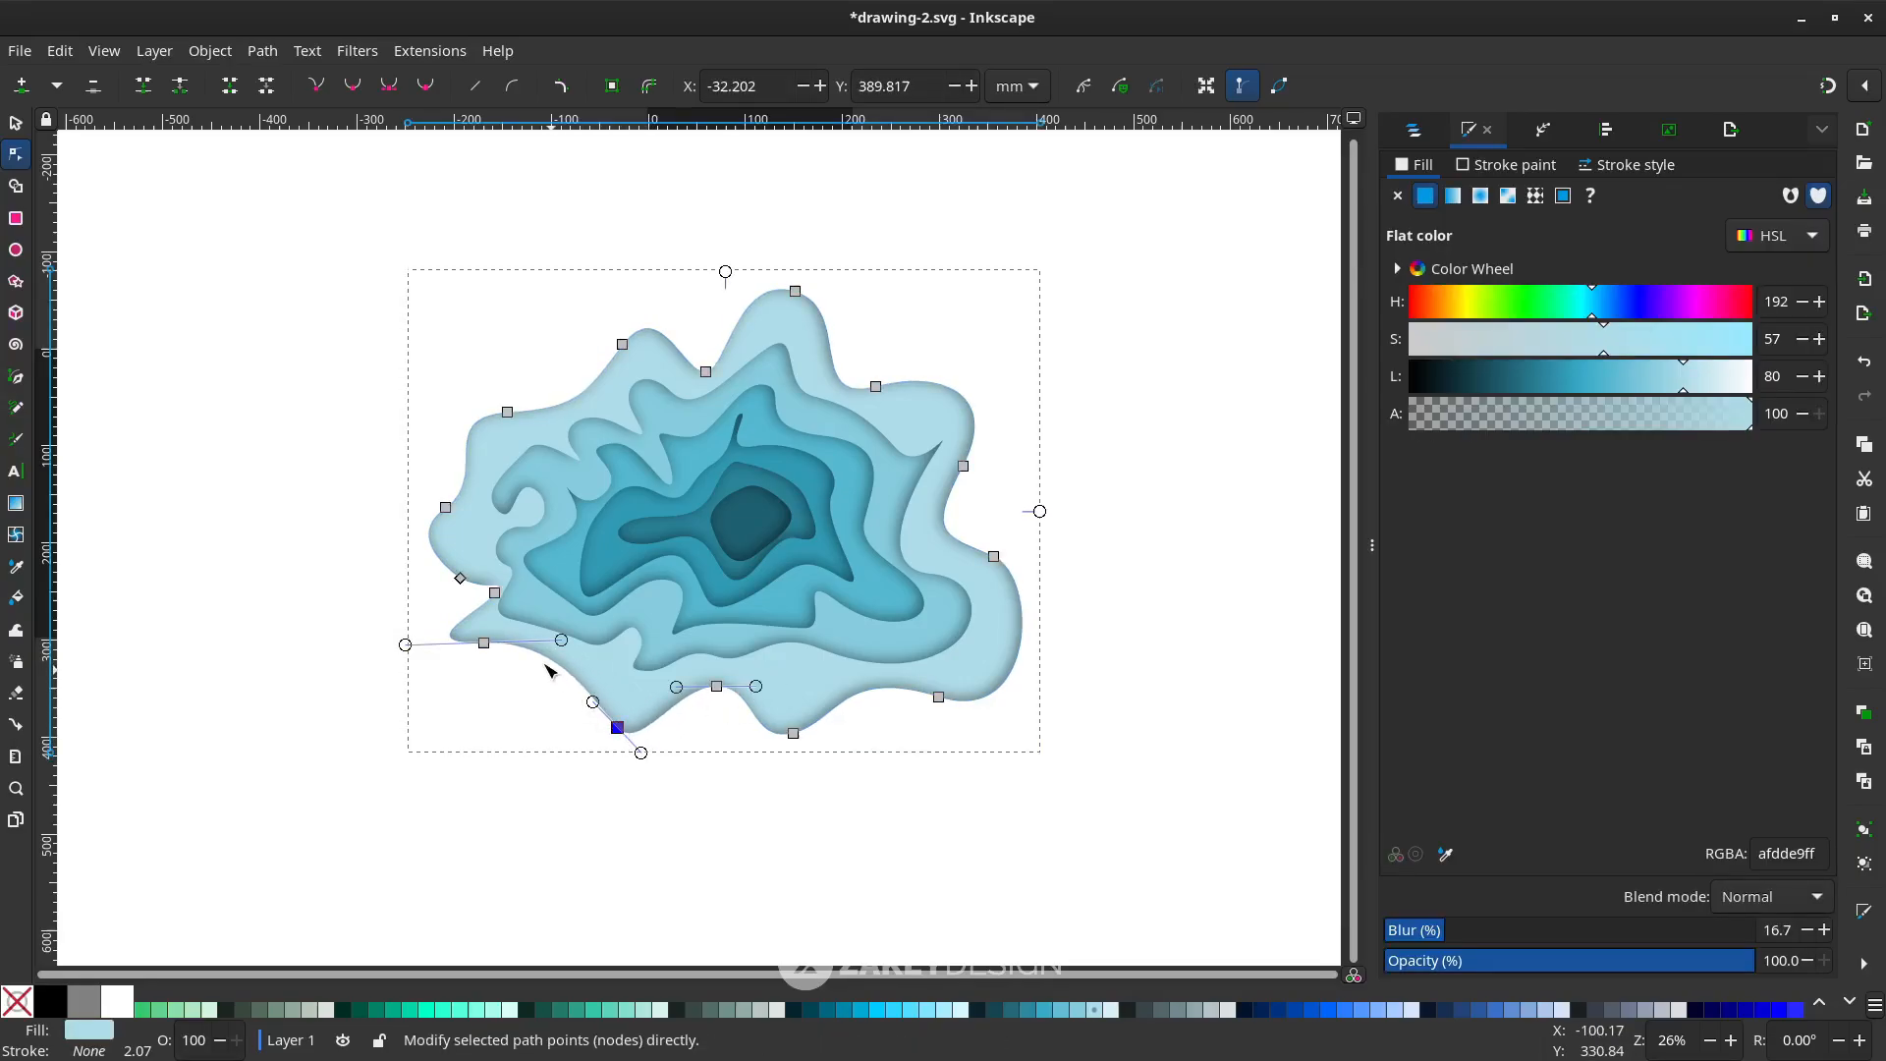
drag(483, 642, 486, 669)
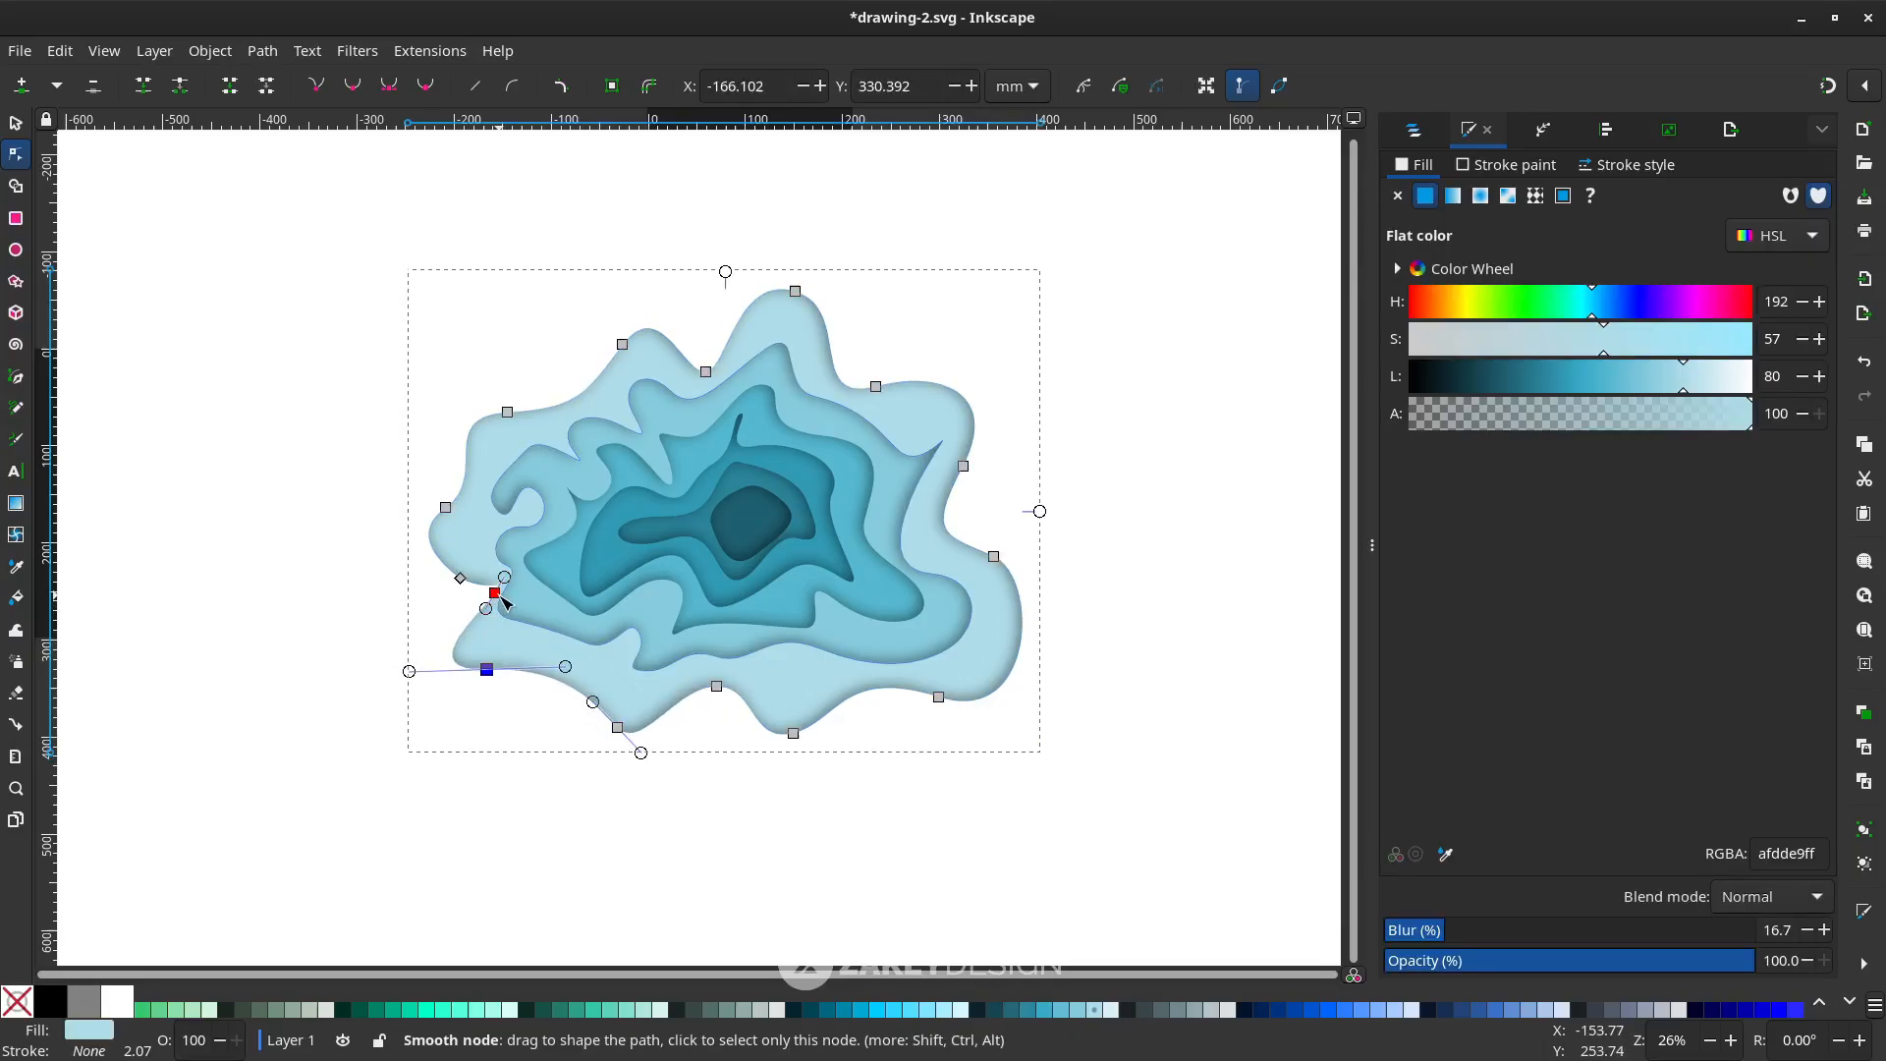
drag(495, 594, 490, 447)
Reshape the second-lightest shape by moving nodes on its upper bumps, bottom edge, right lobe and upper-right edge
click(503, 534)
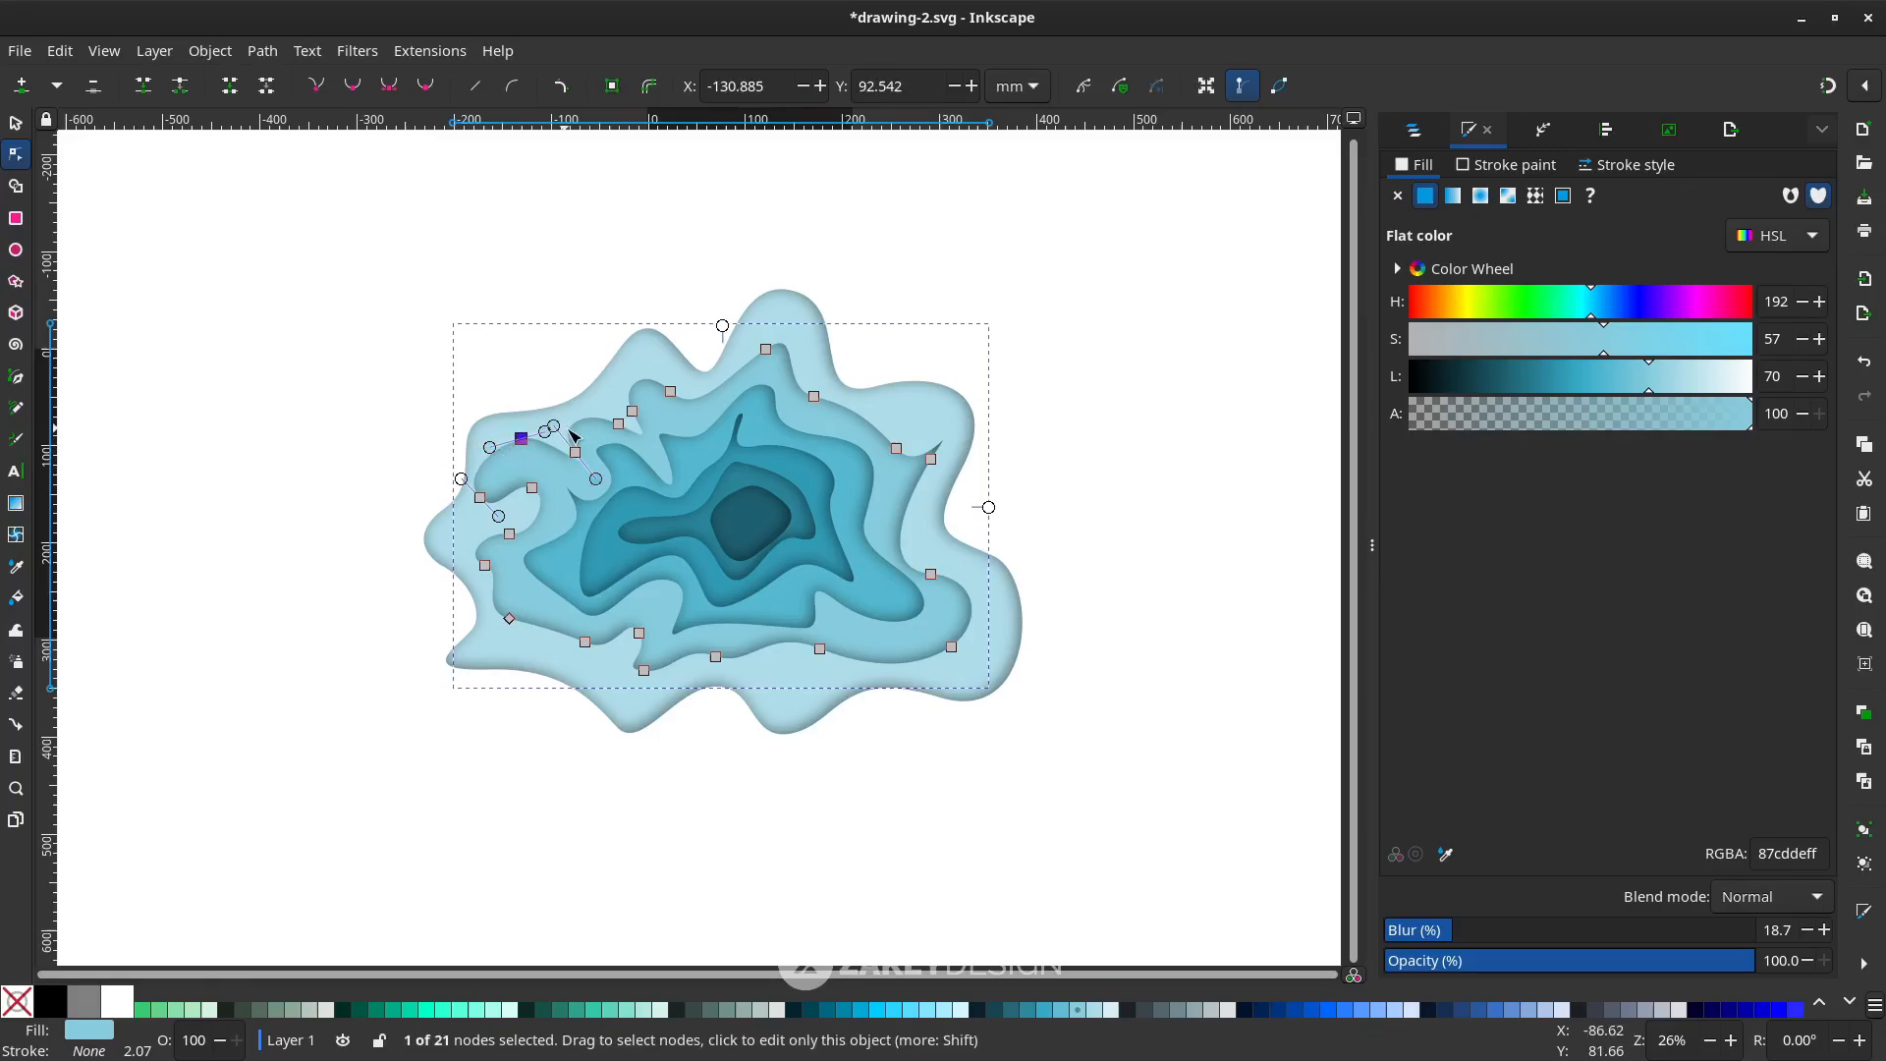
drag(641, 413, 642, 397)
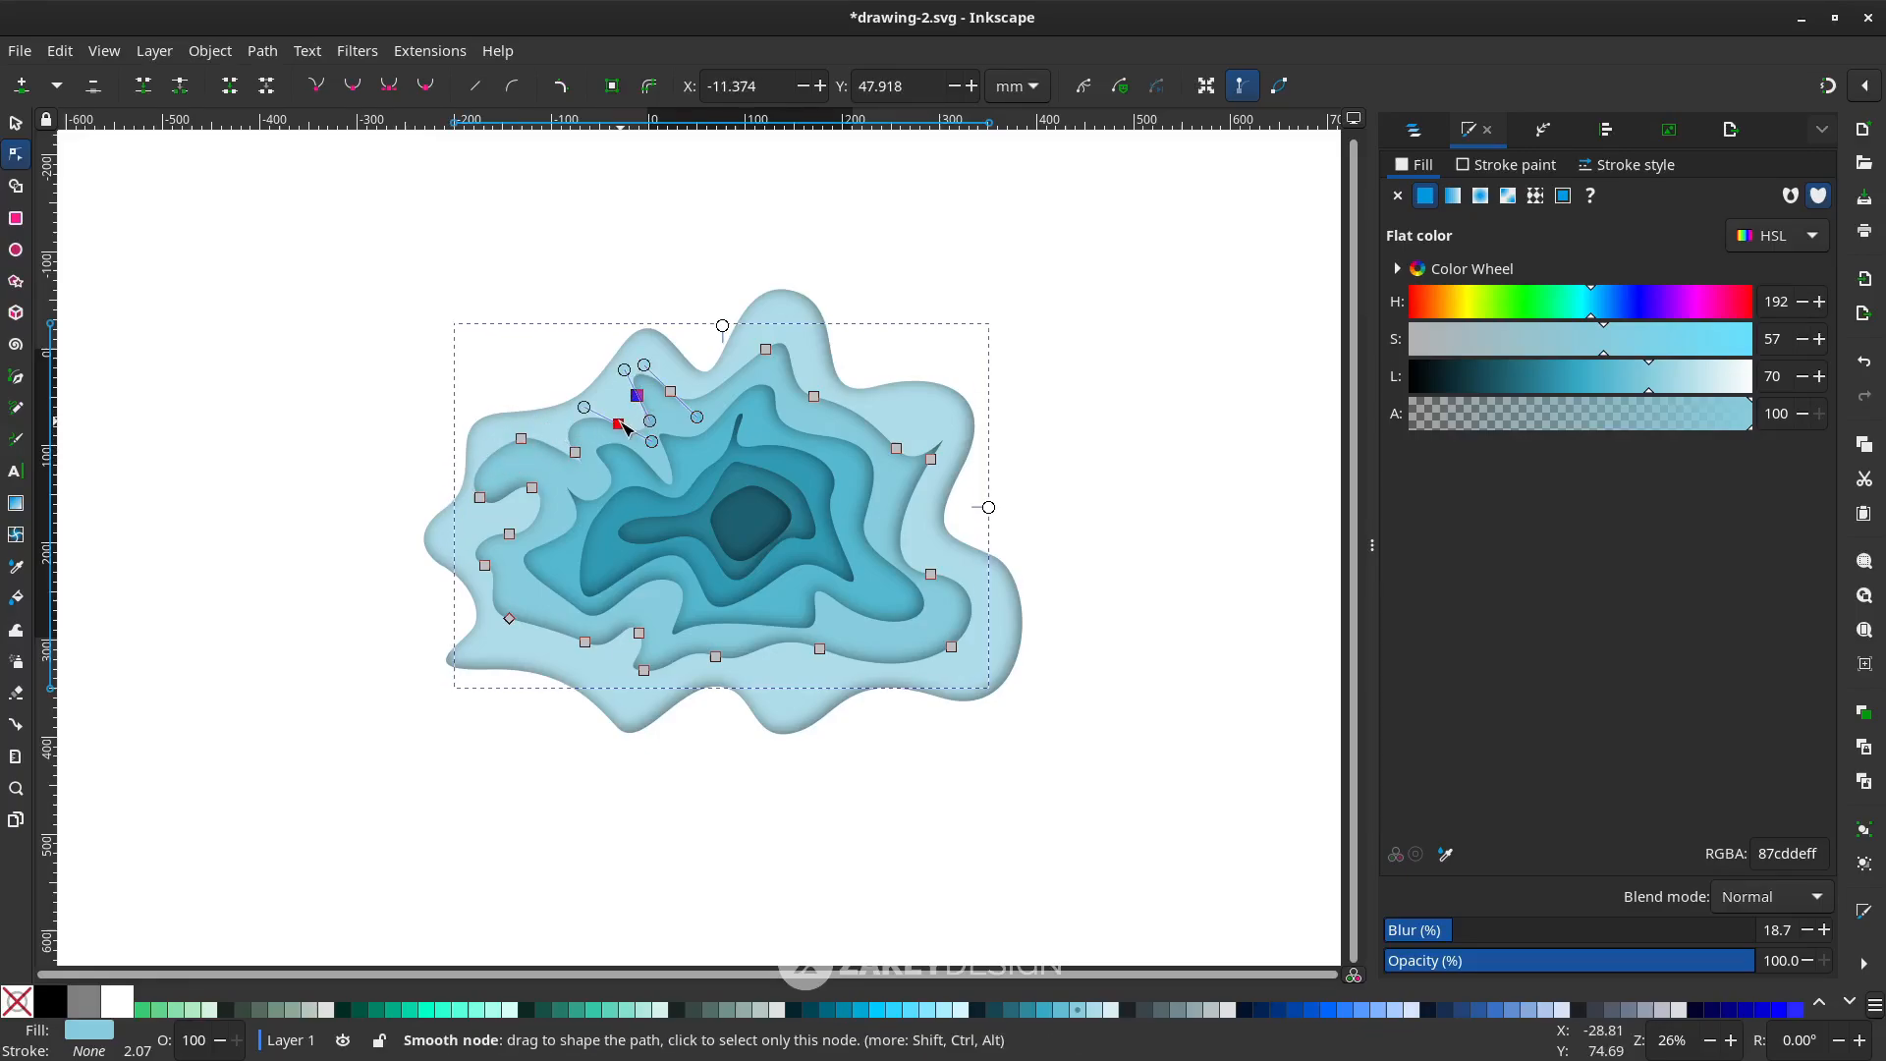
click(725, 664)
drag(820, 649, 819, 640)
drag(726, 664, 734, 672)
drag(819, 639, 816, 665)
drag(931, 574, 946, 569)
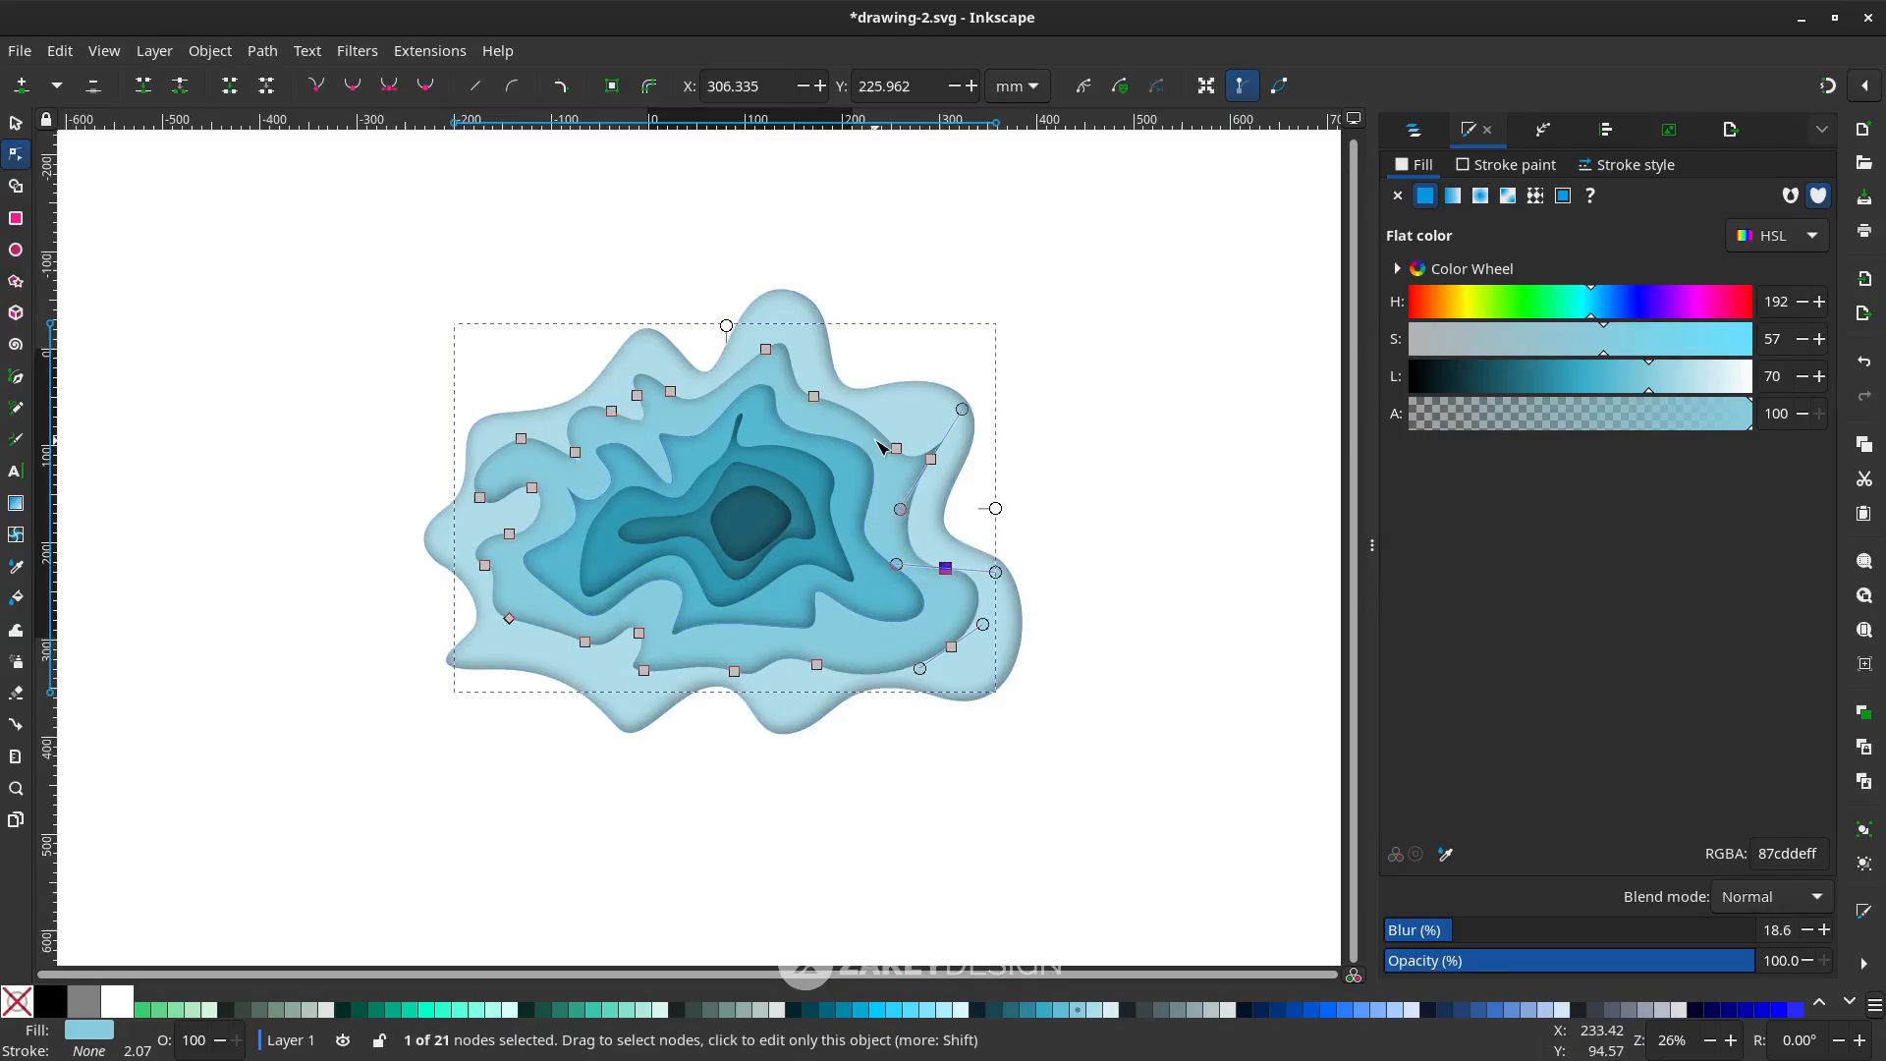
drag(897, 449, 888, 432)
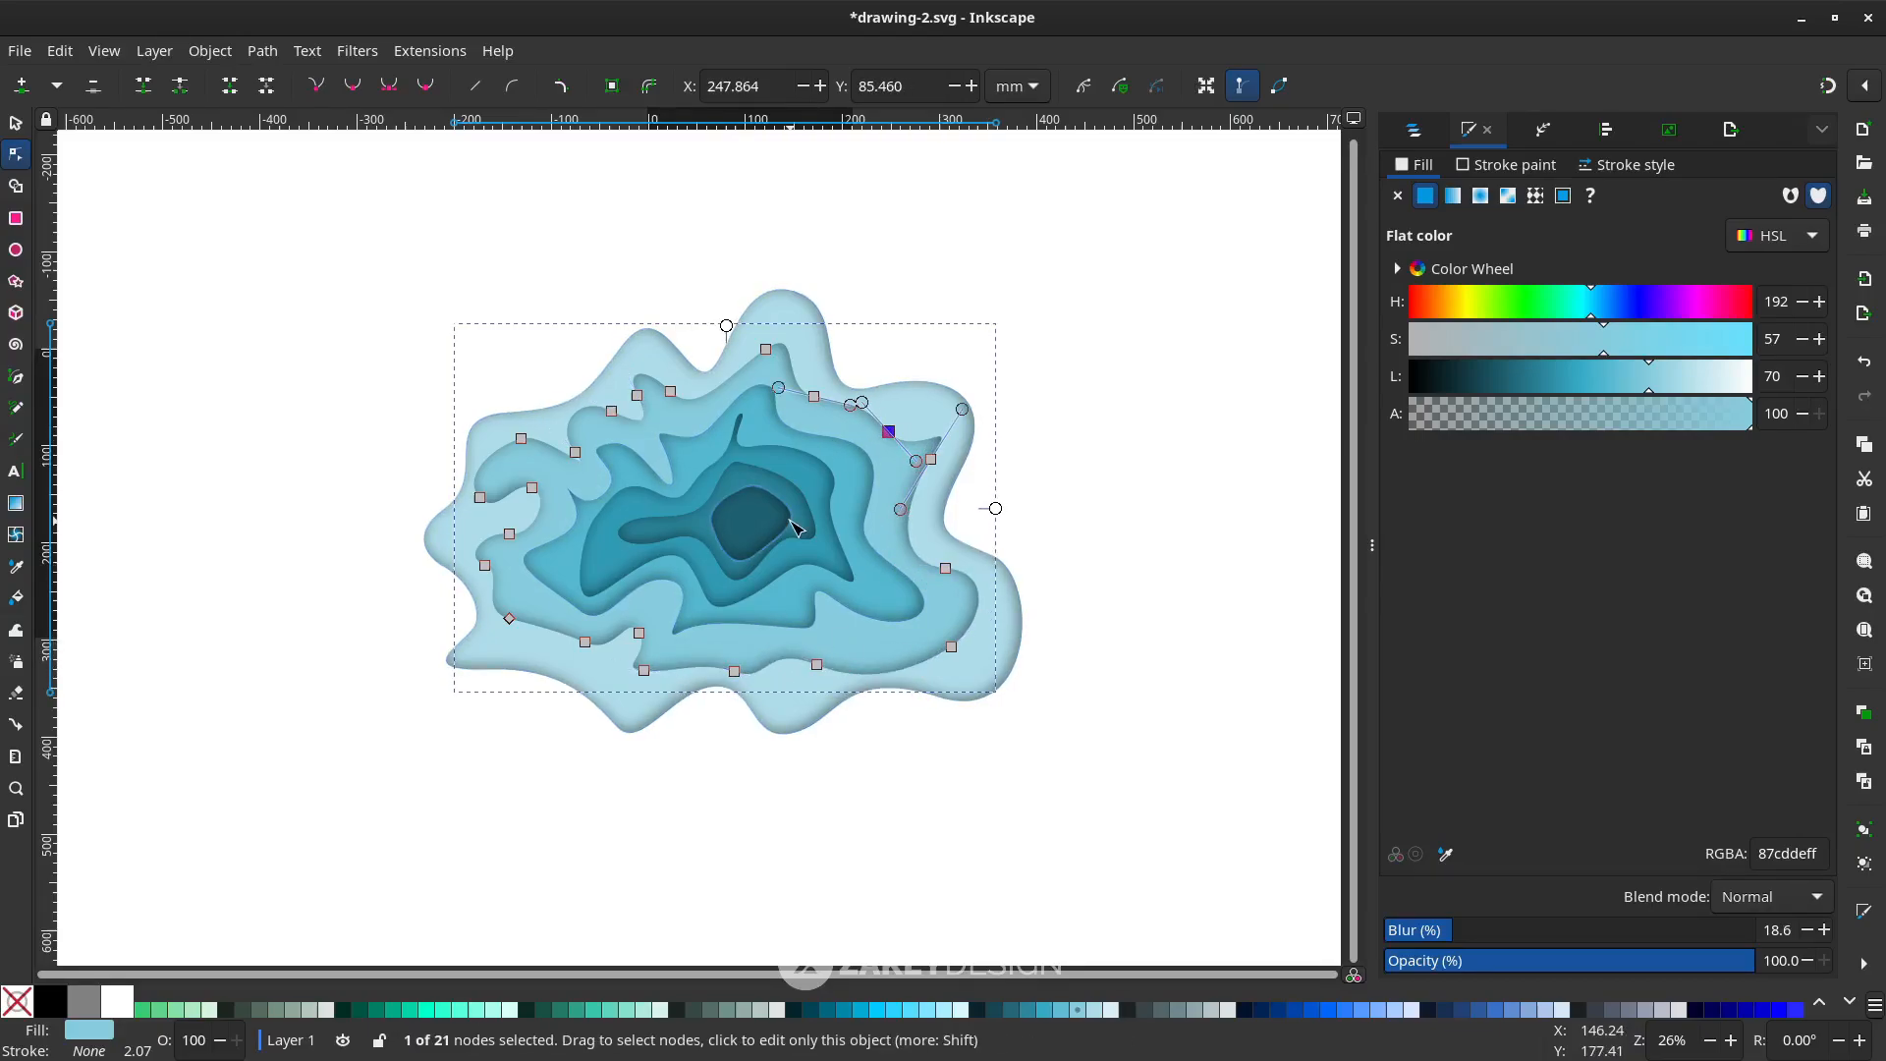
click(578, 642)
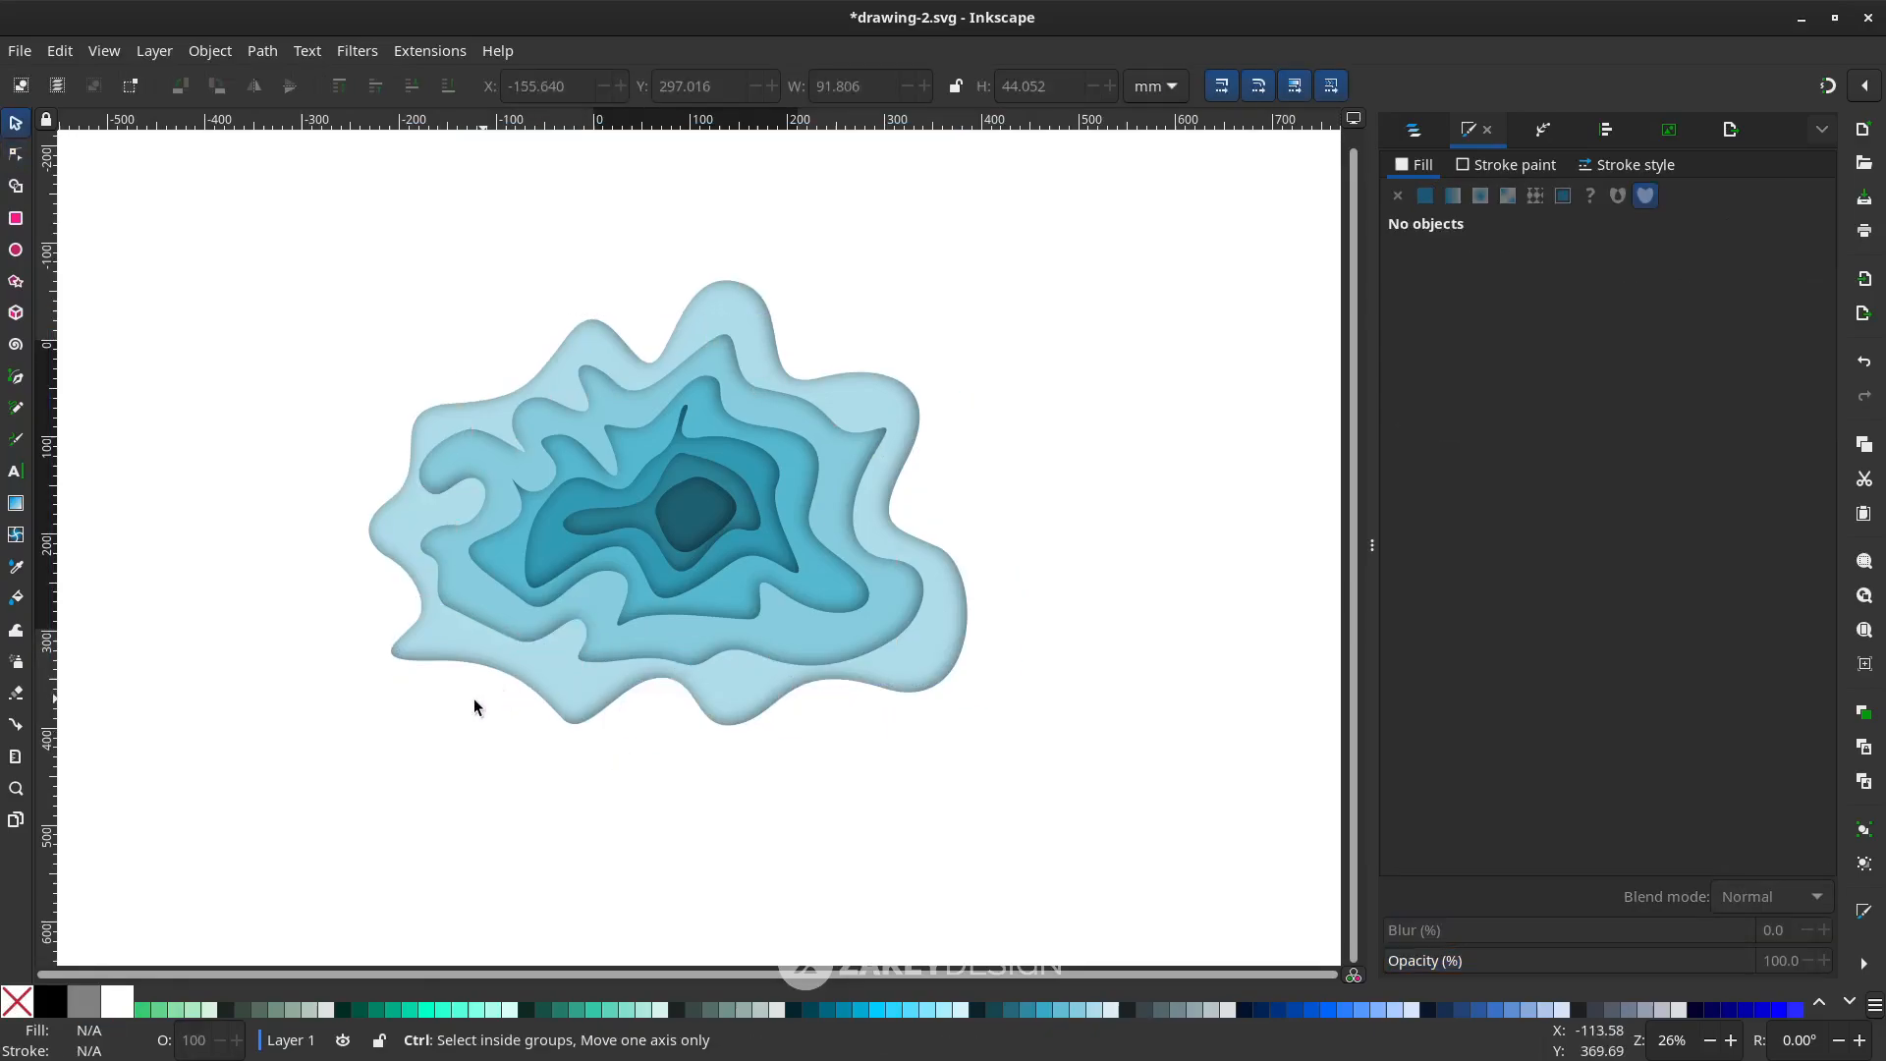
Draw a closed wavy blob about 66 mm wide and 46 mm high in the lower-left part of the lightest layer with the Pen tool
scroll(528, 737, up, 2)
scroll(530, 735, down, 3)
scroll(532, 739, up, 4)
scroll(521, 874, up, 2)
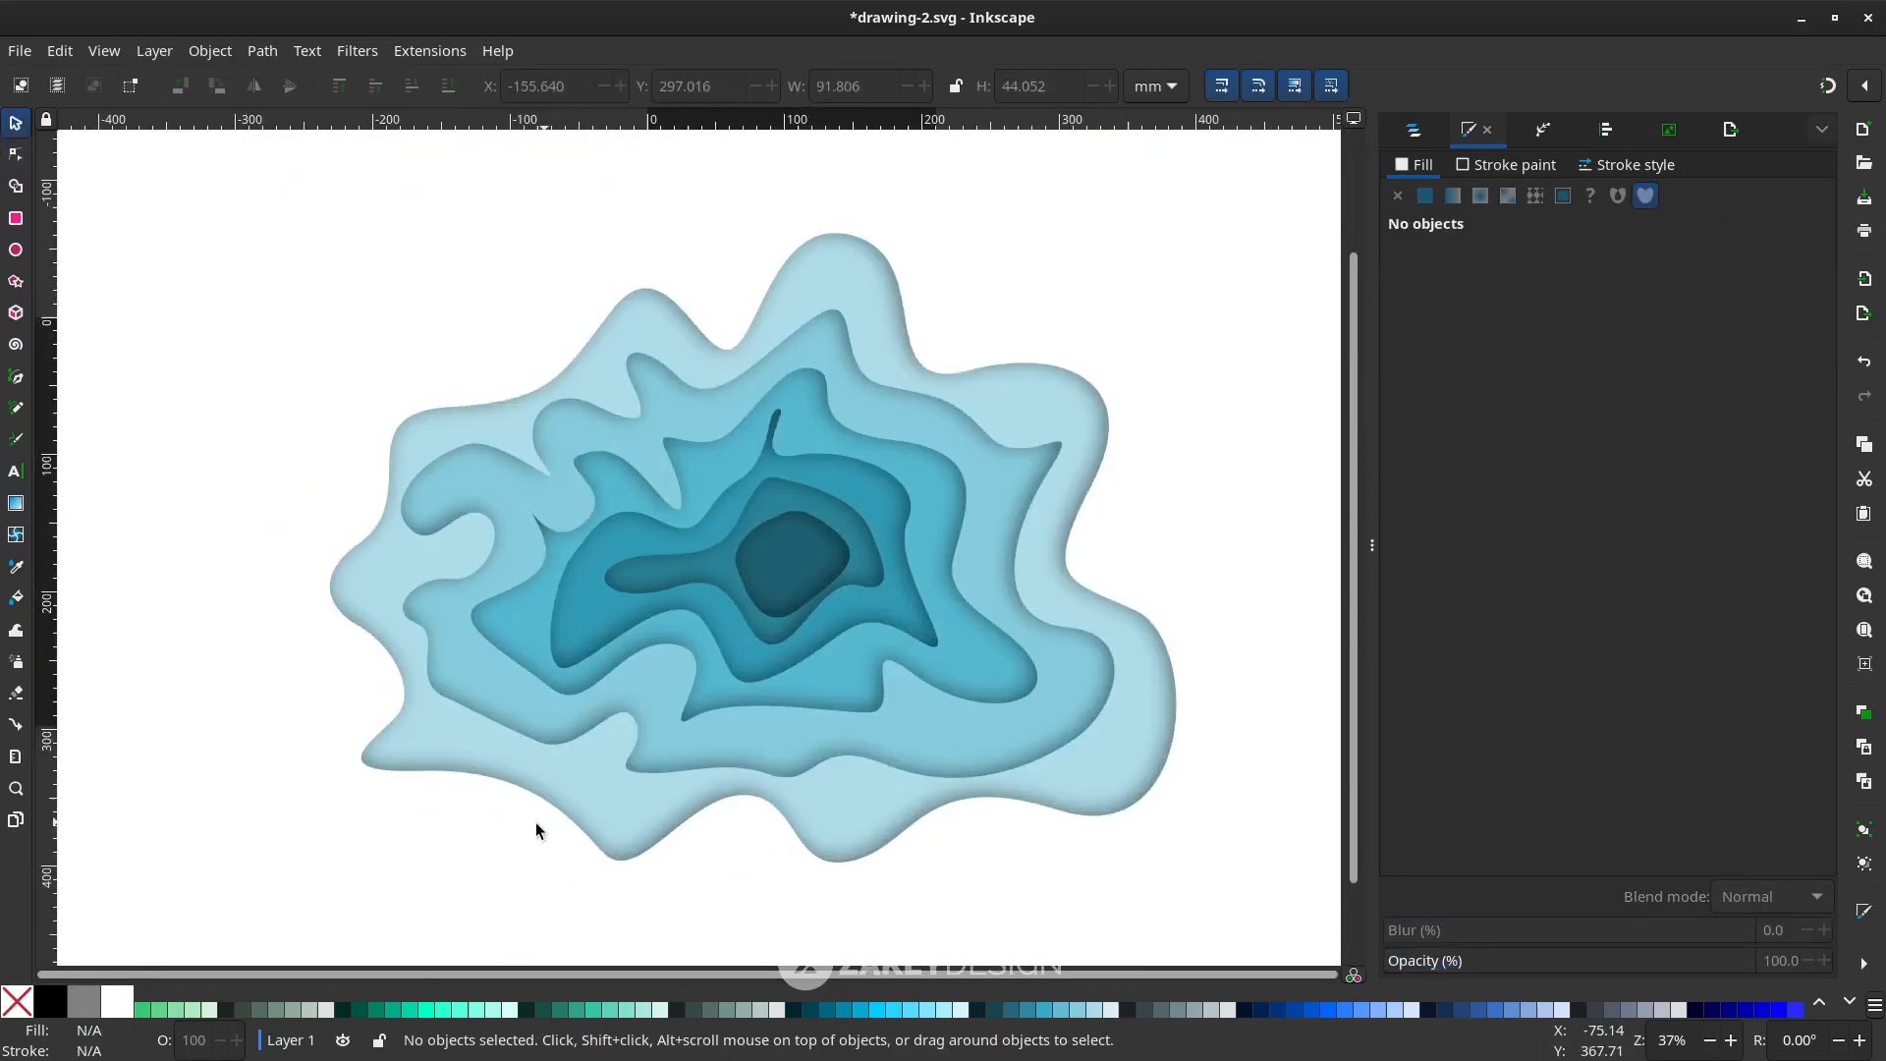
scroll(511, 766, down, 1)
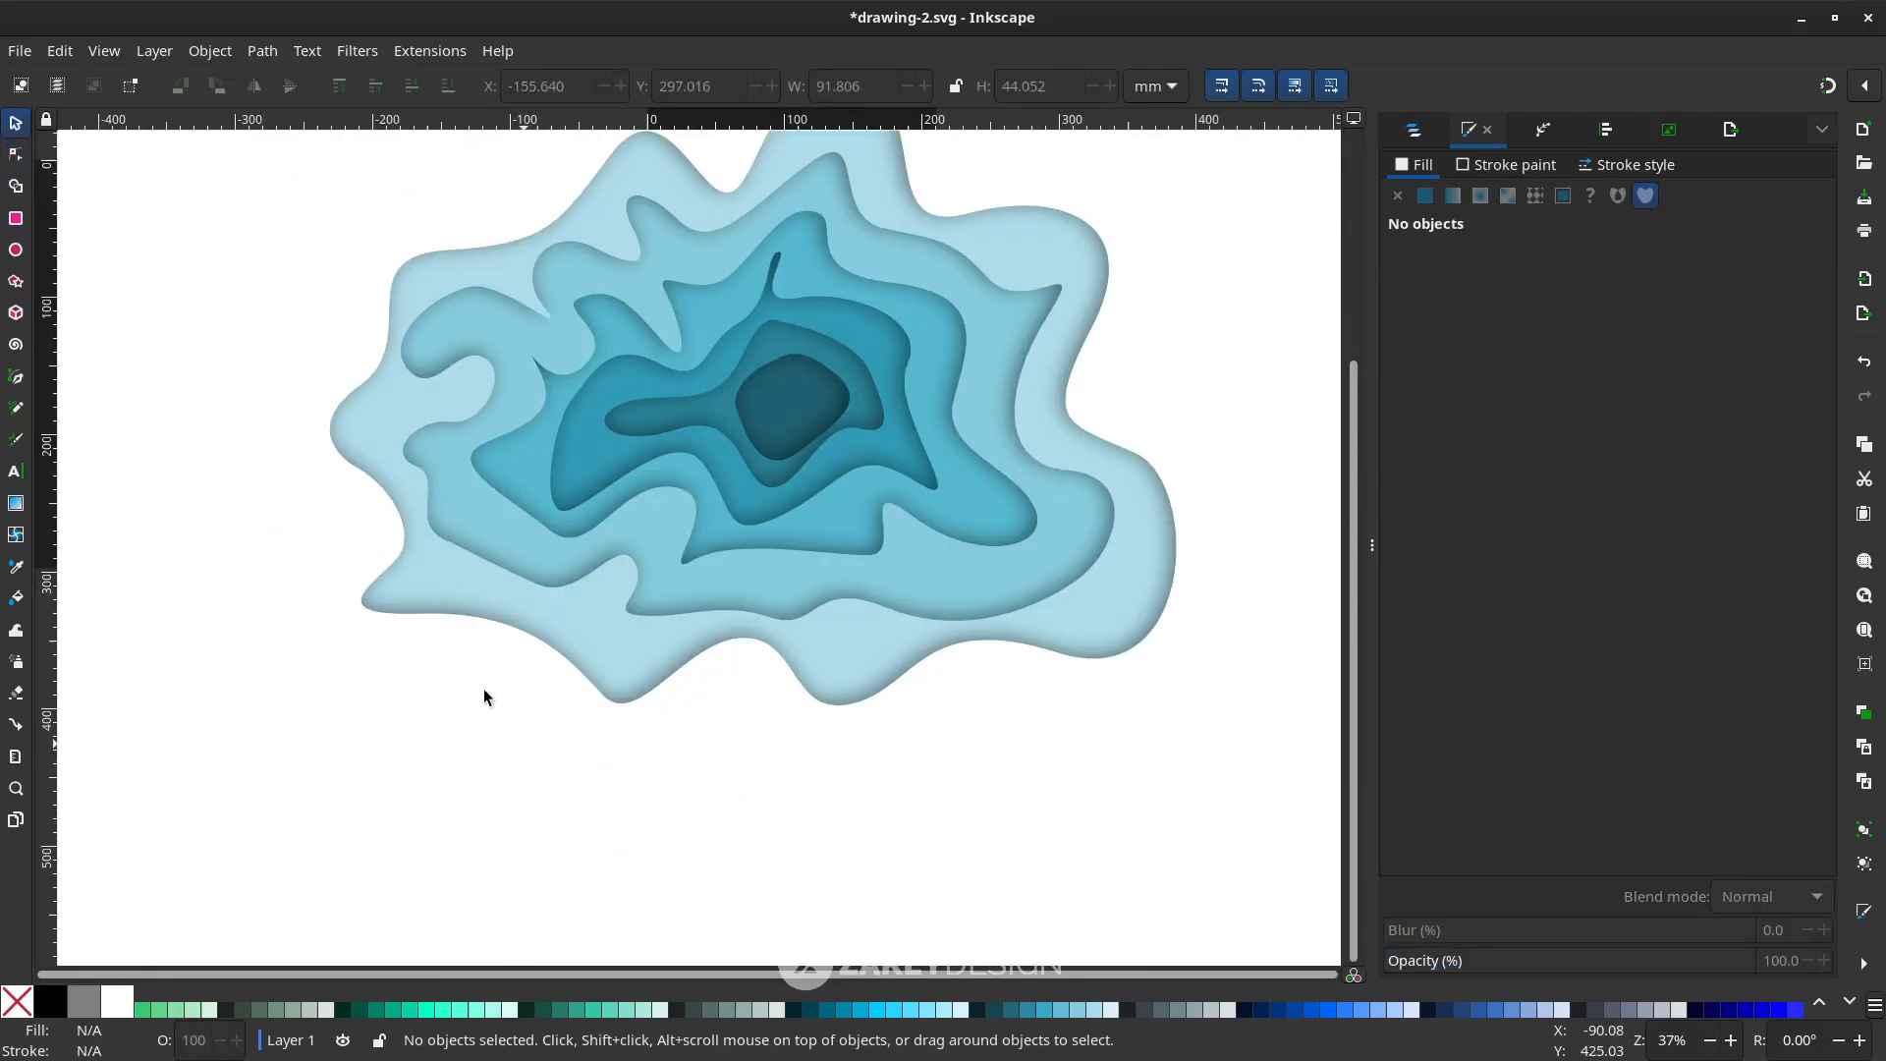
click(19, 379)
scroll(608, 583, up, 2)
scroll(346, 568, up, 1)
click(296, 551)
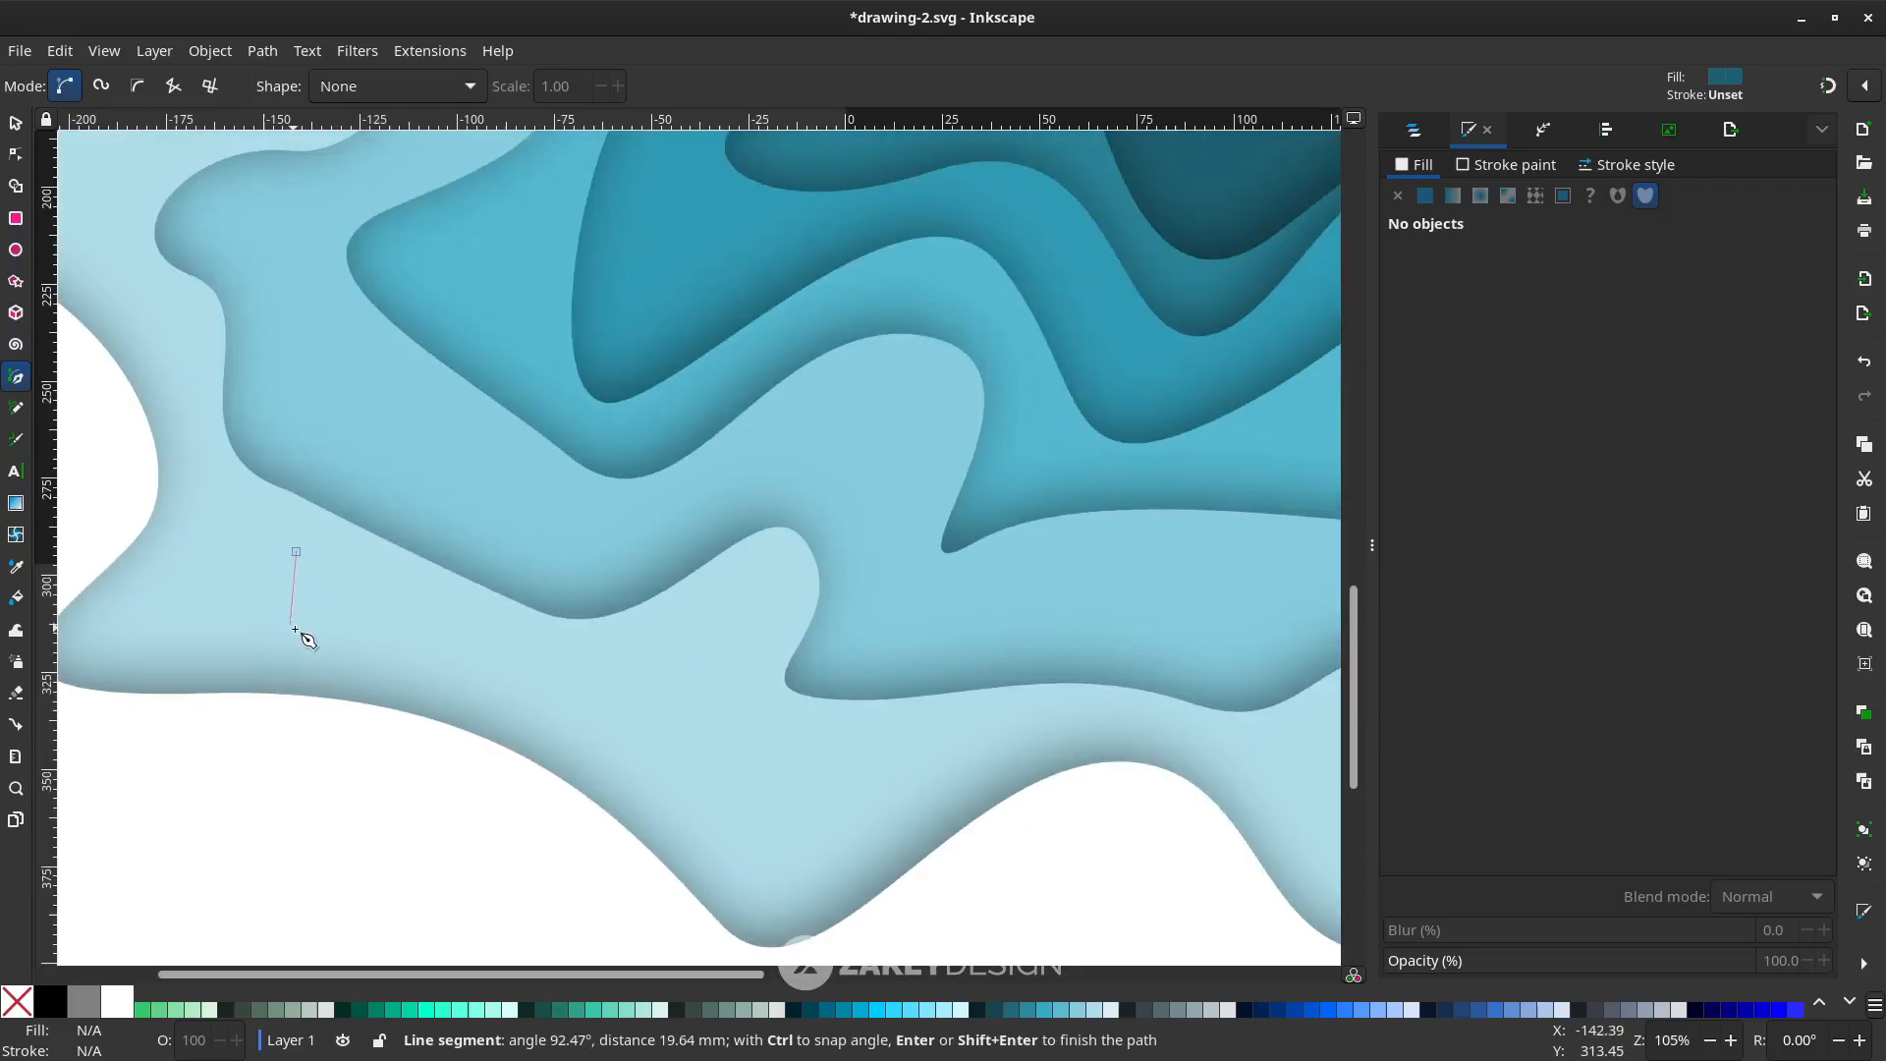
drag(333, 654, 560, 688)
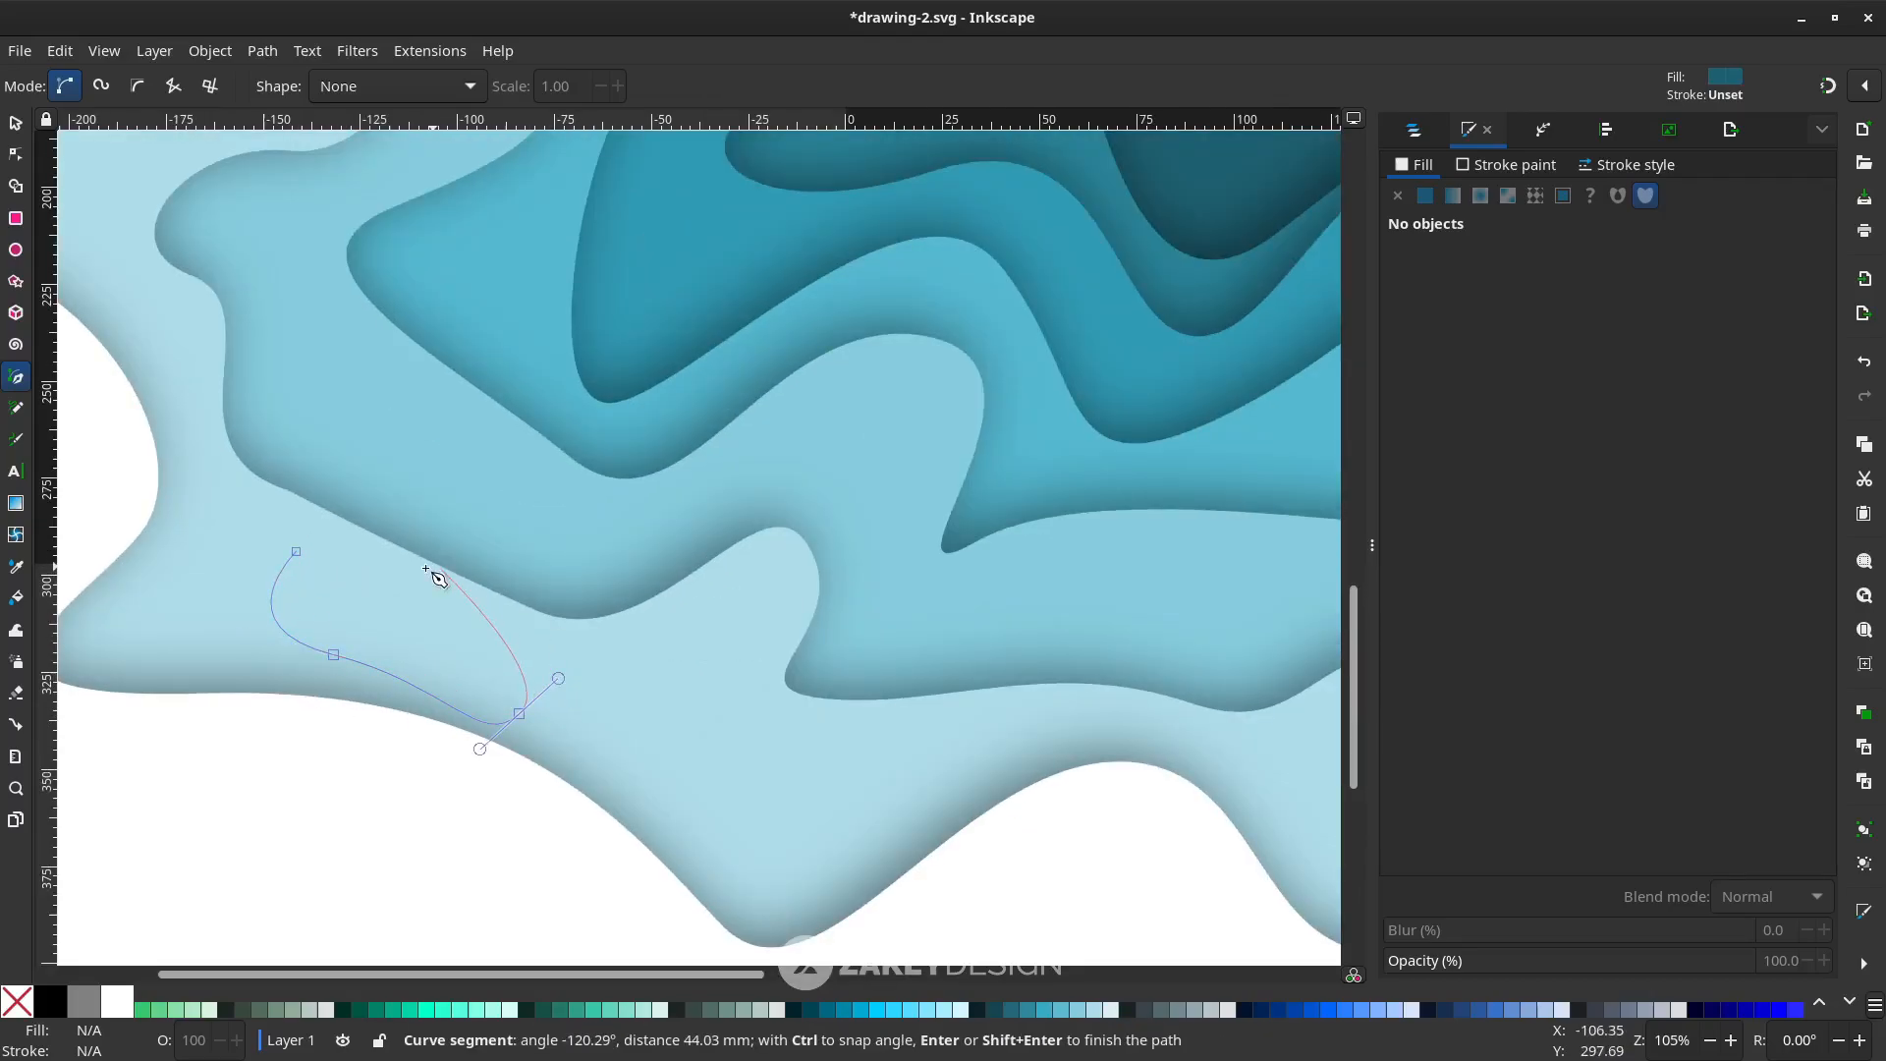
drag(404, 616, 344, 609)
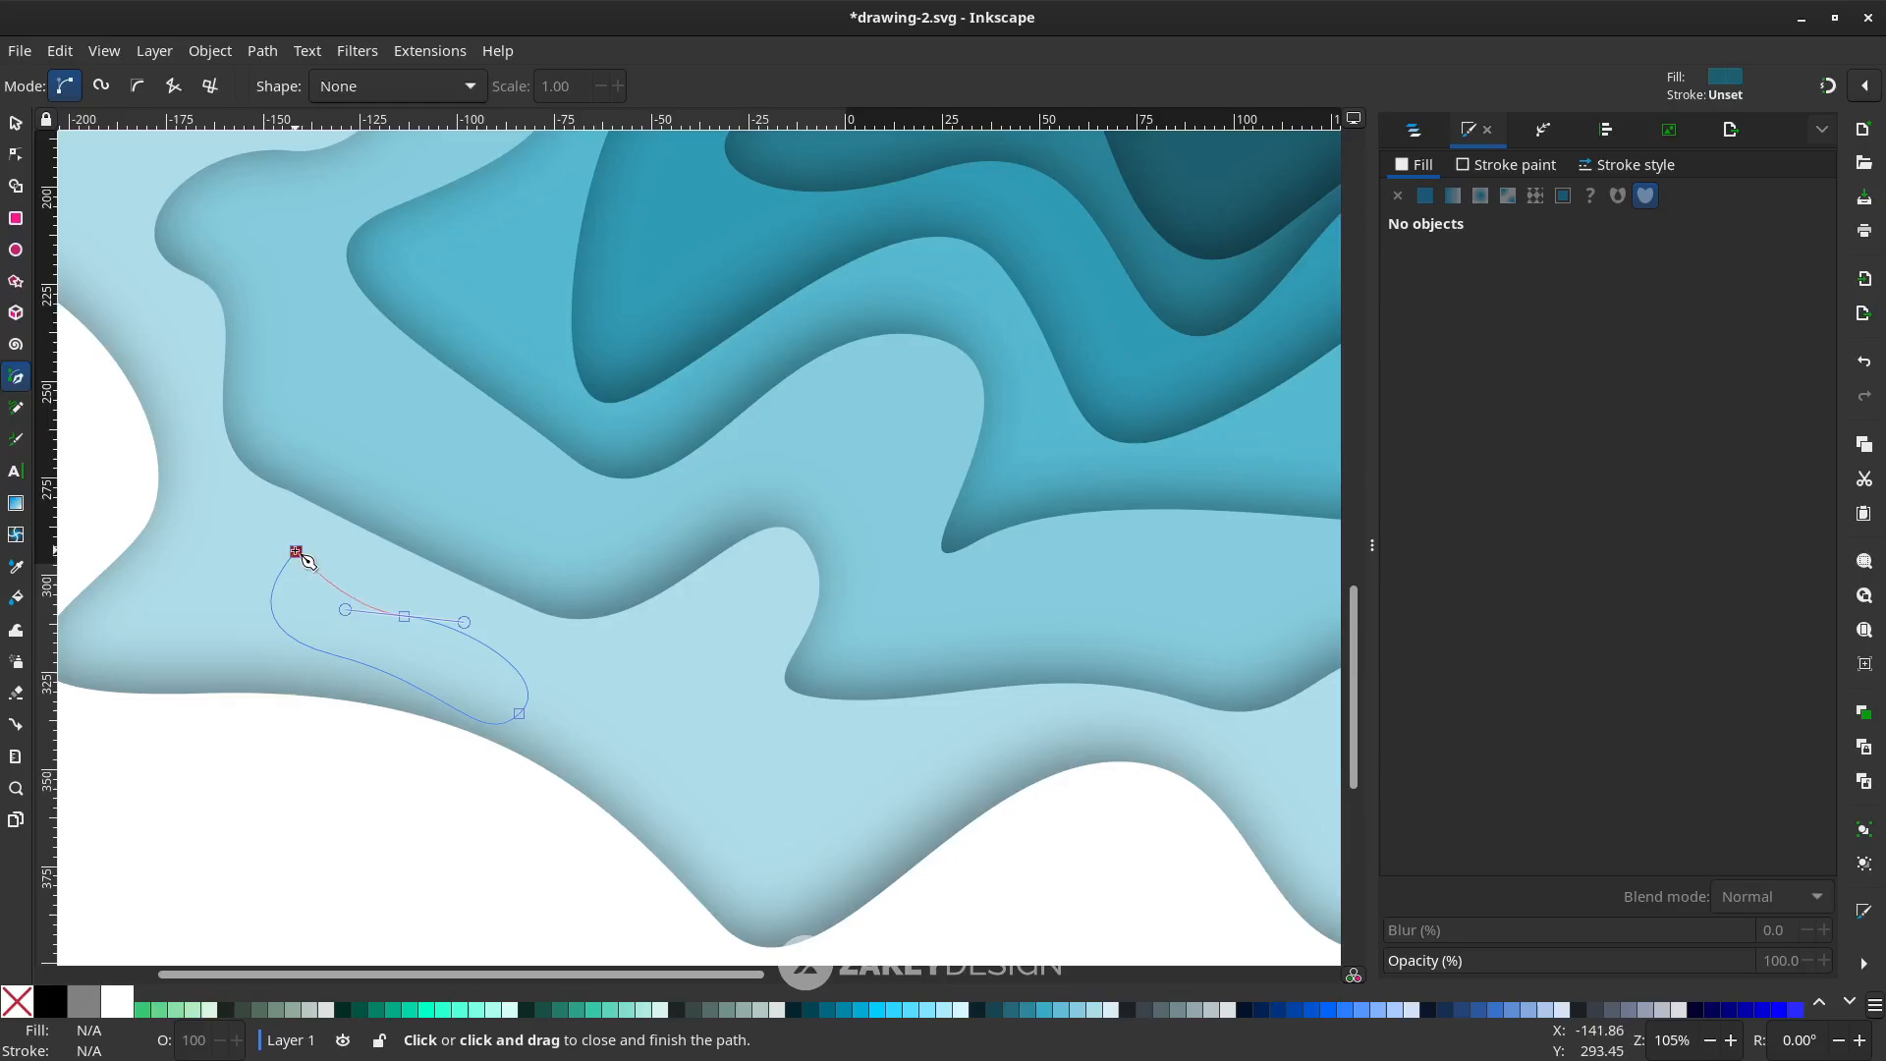
drag(296, 551, 261, 582)
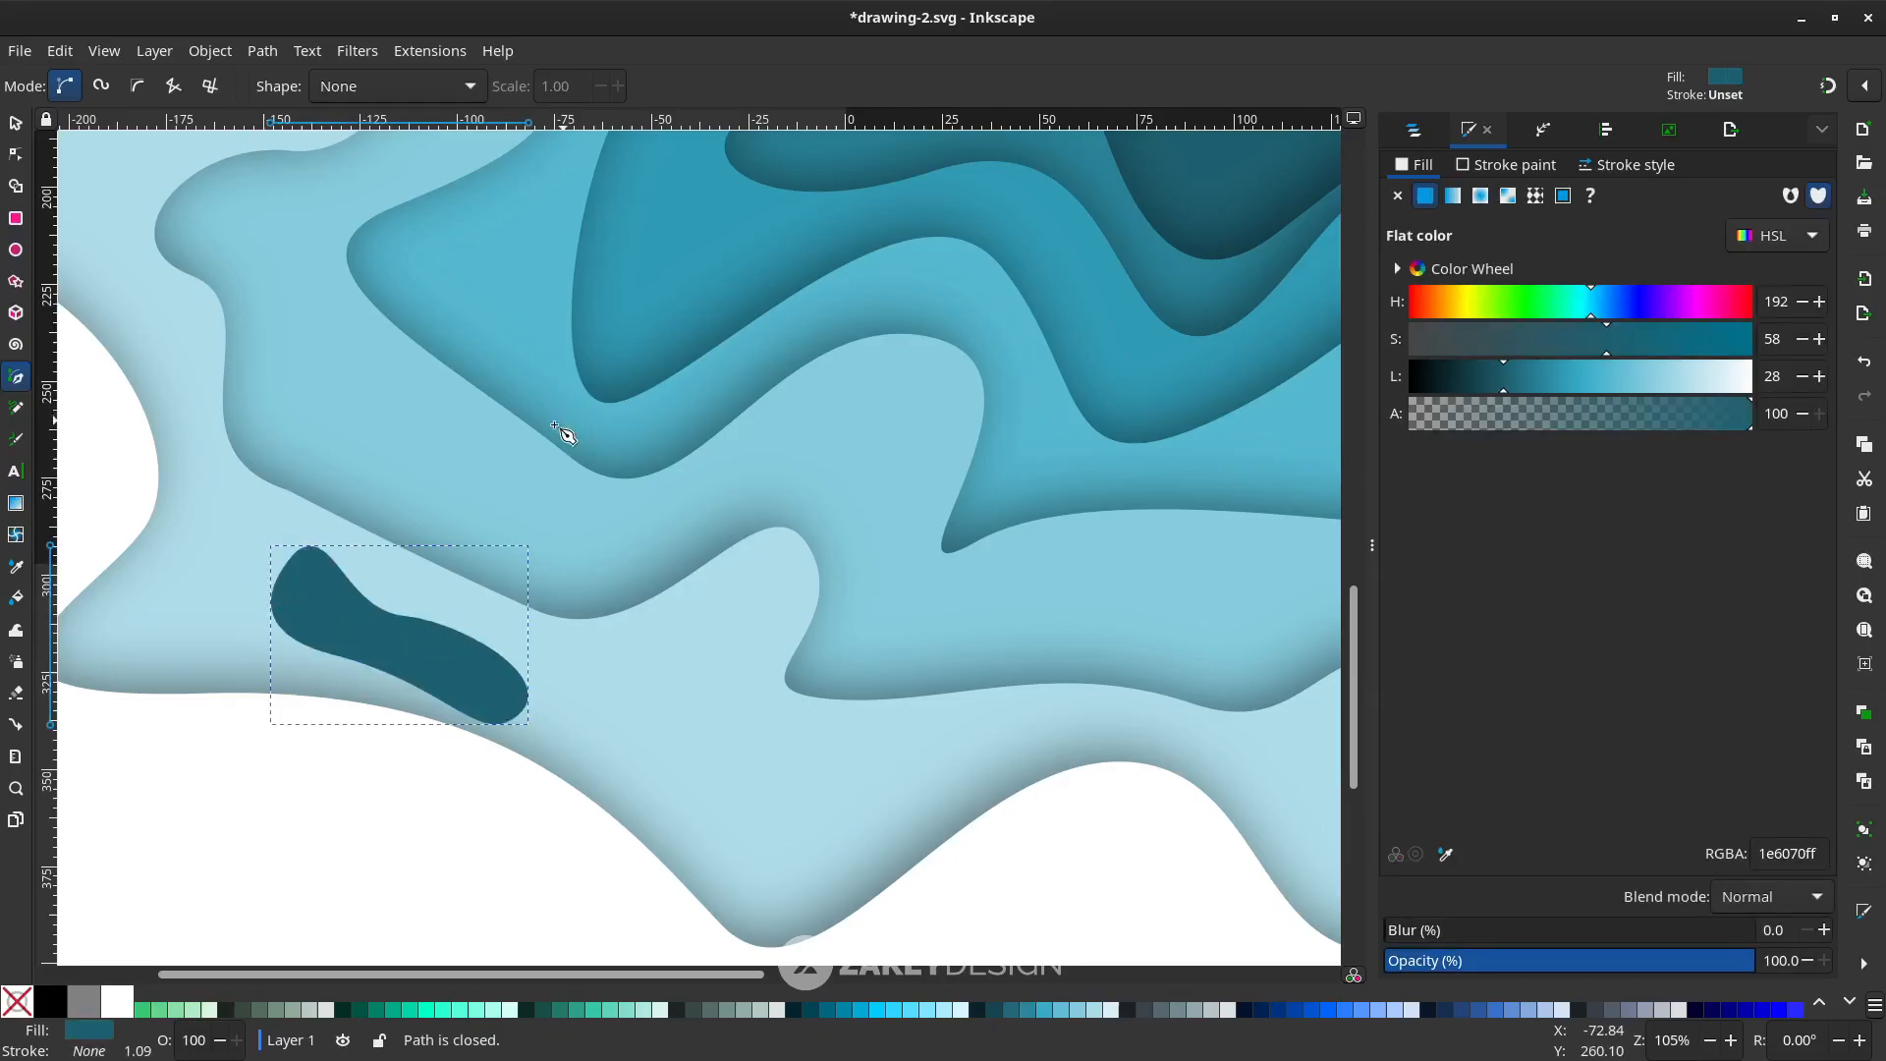
Fill the small blob with the second layer's blue, 87cdde, and shift it slightly up and right into the lightest layer
key(d)
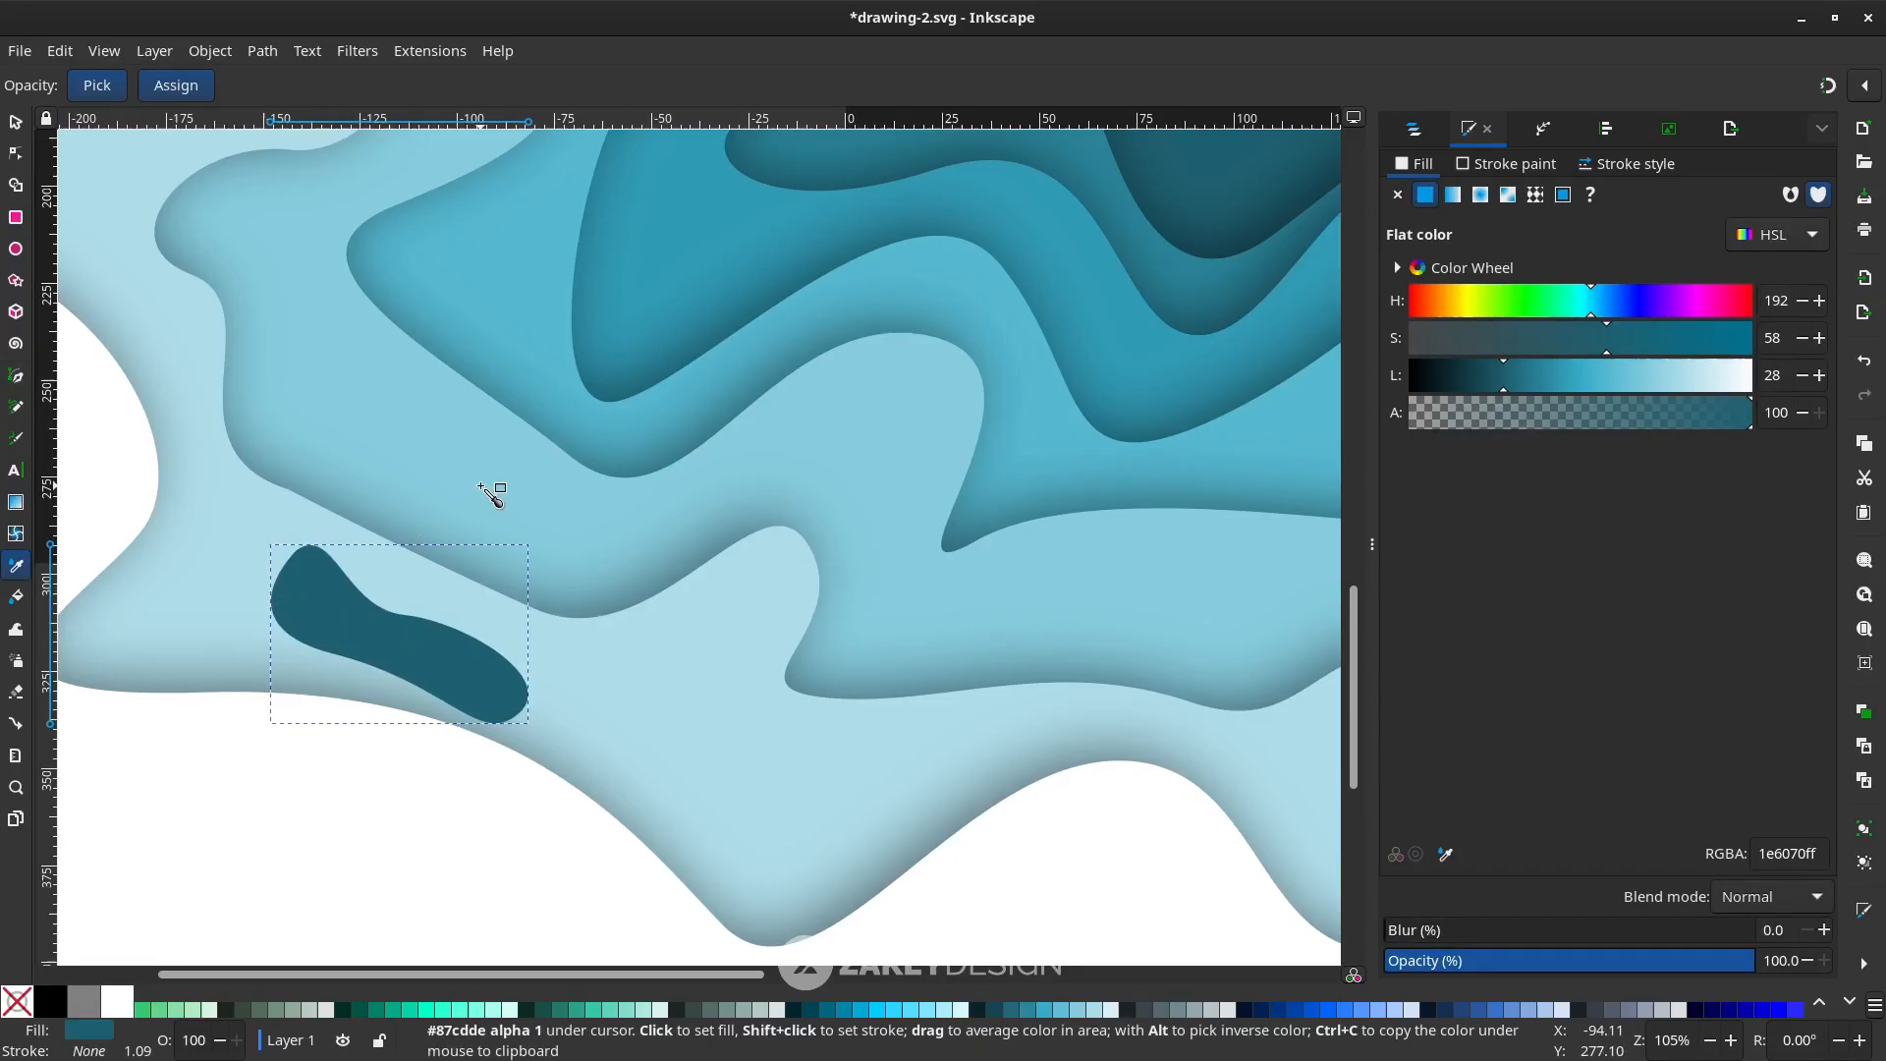
click(482, 486)
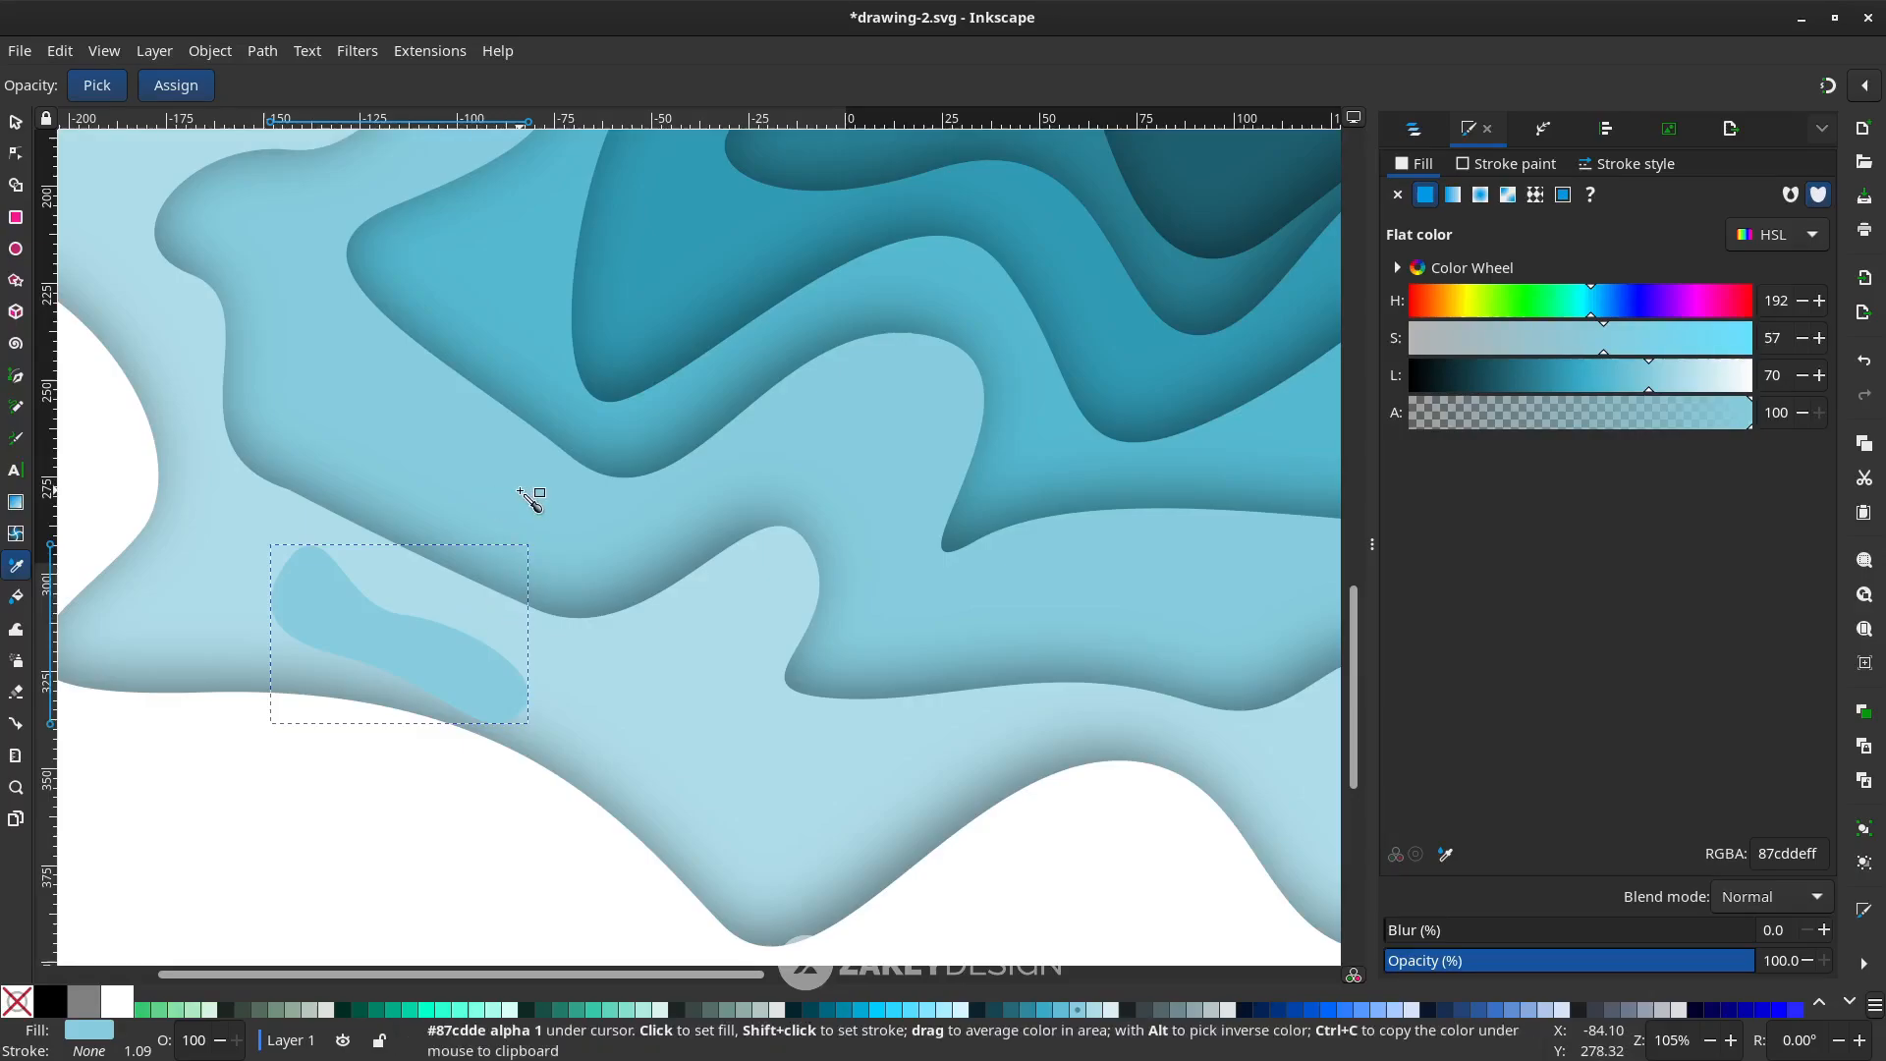
key(s)
drag(420, 650, 426, 640)
key(d)
key(s)
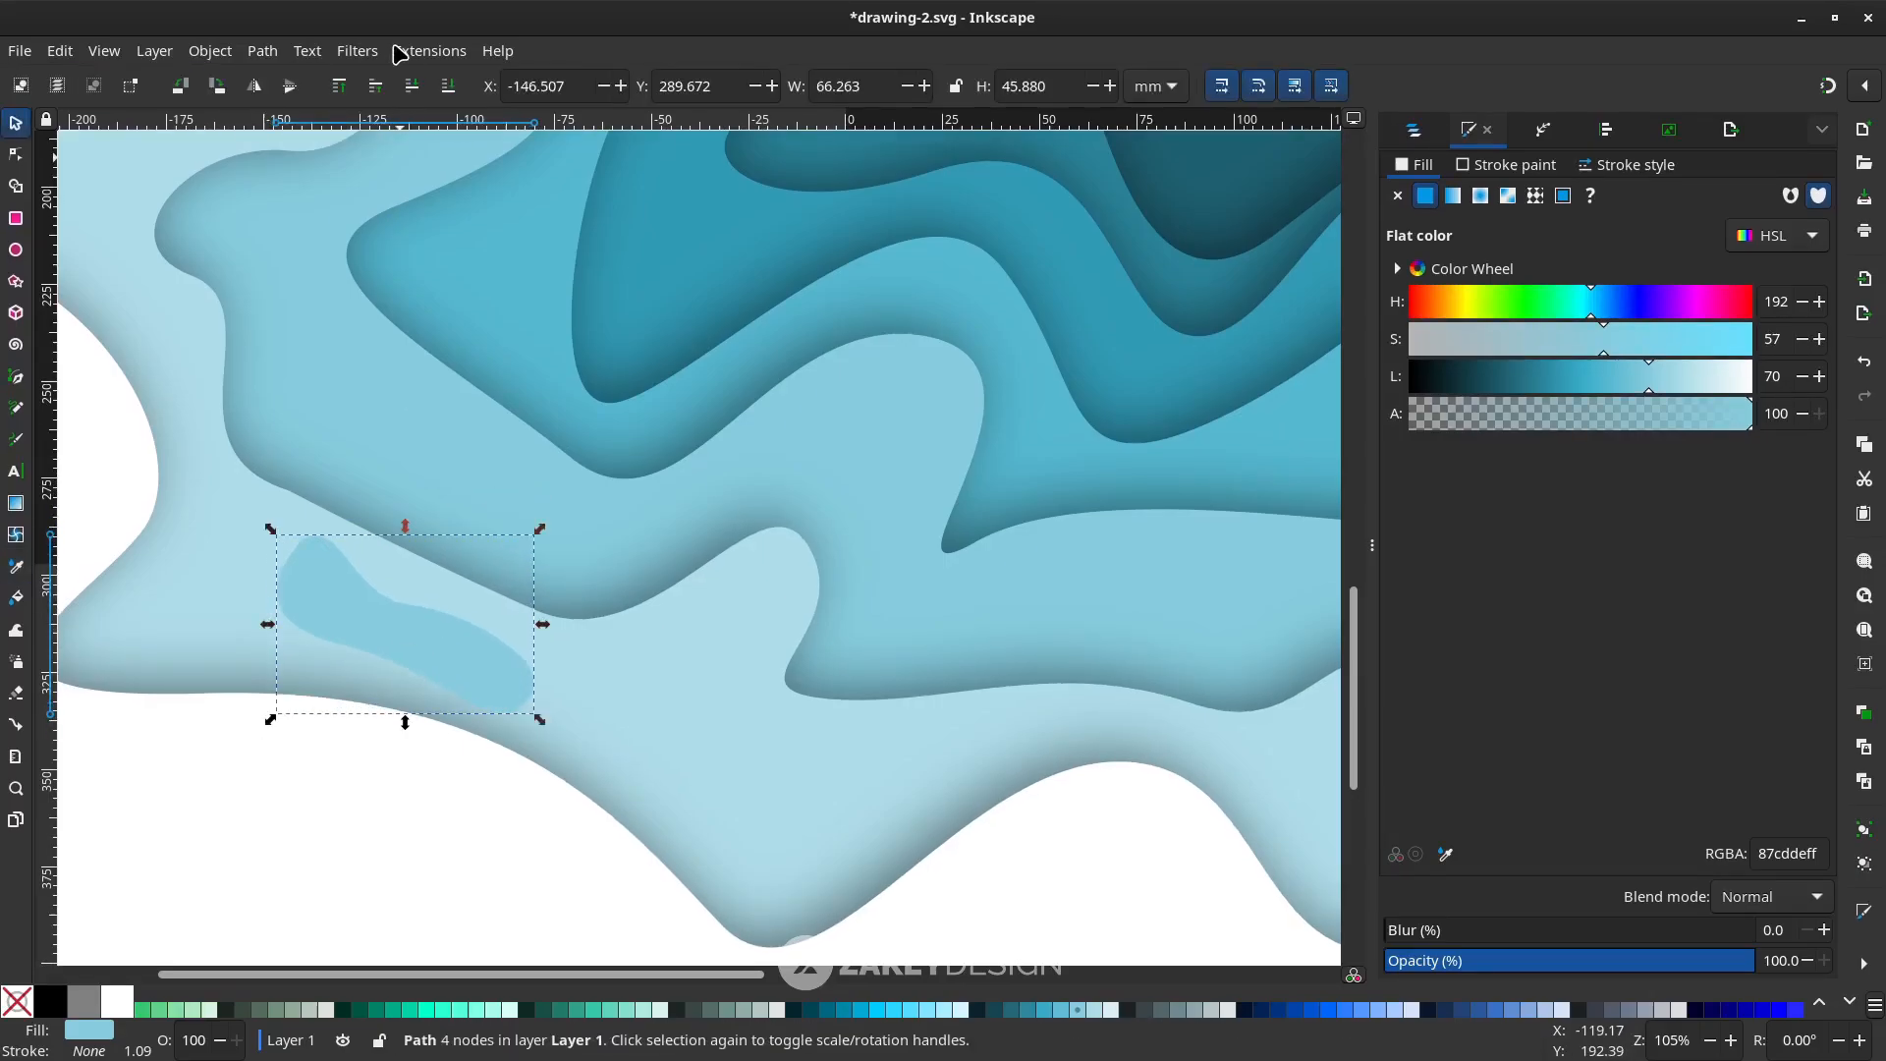
Apply an inner Drop Shadow with 7.4 px blur and offsets of -3.0 and -2.0 px to the small blob, previewing it live, and deselect it
click(358, 56)
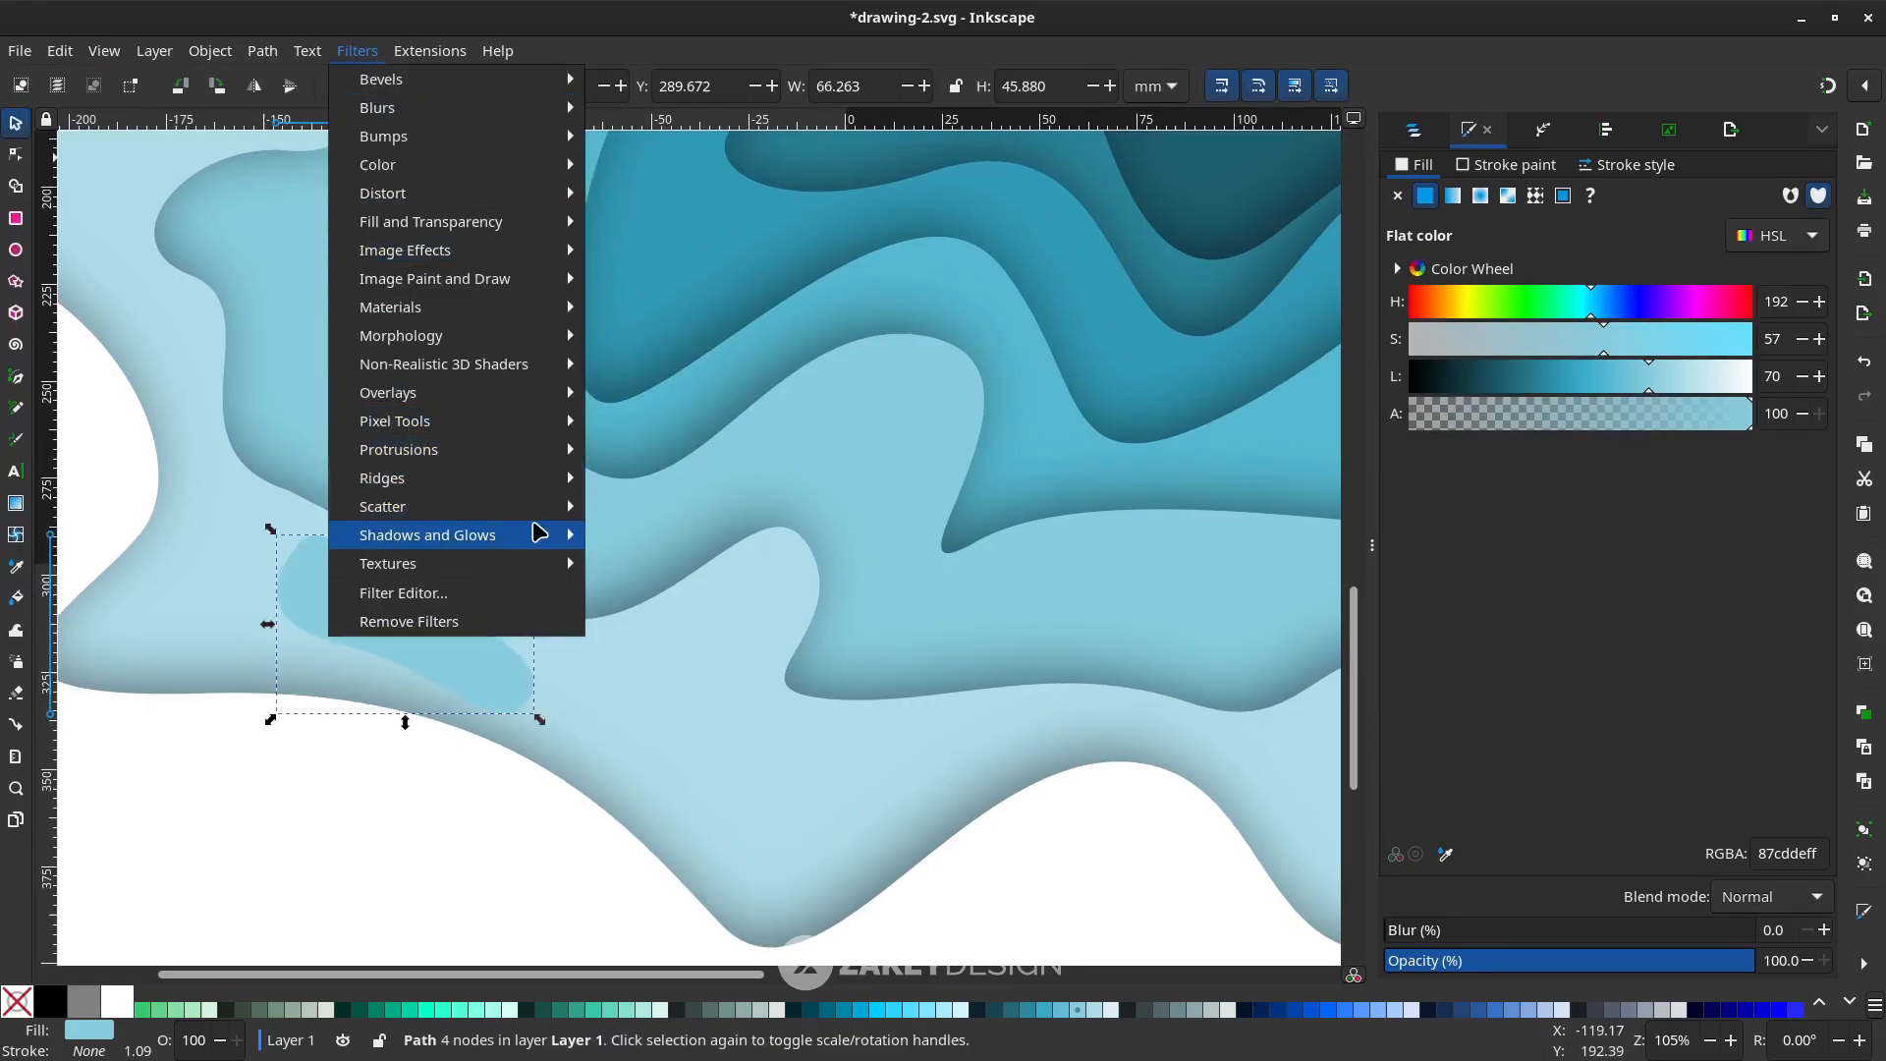
mouse_move(531, 536)
click(645, 593)
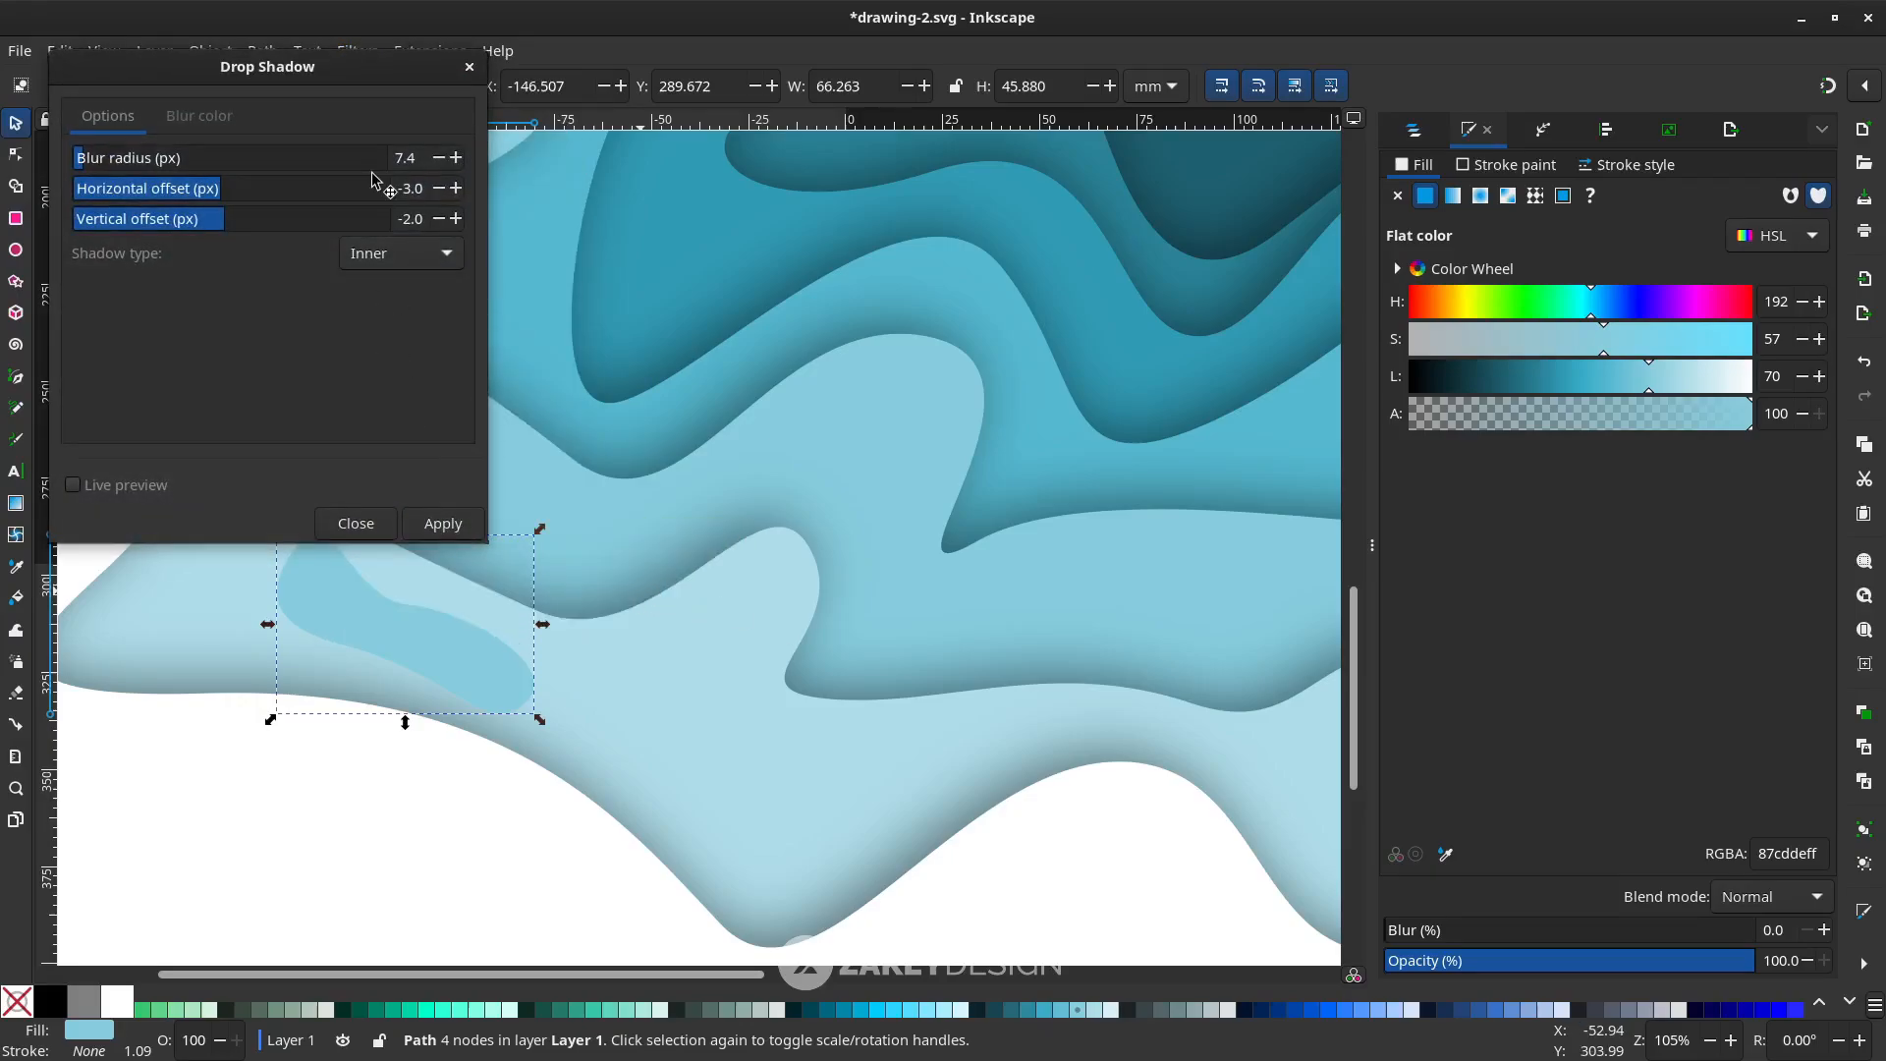
click(896, 698)
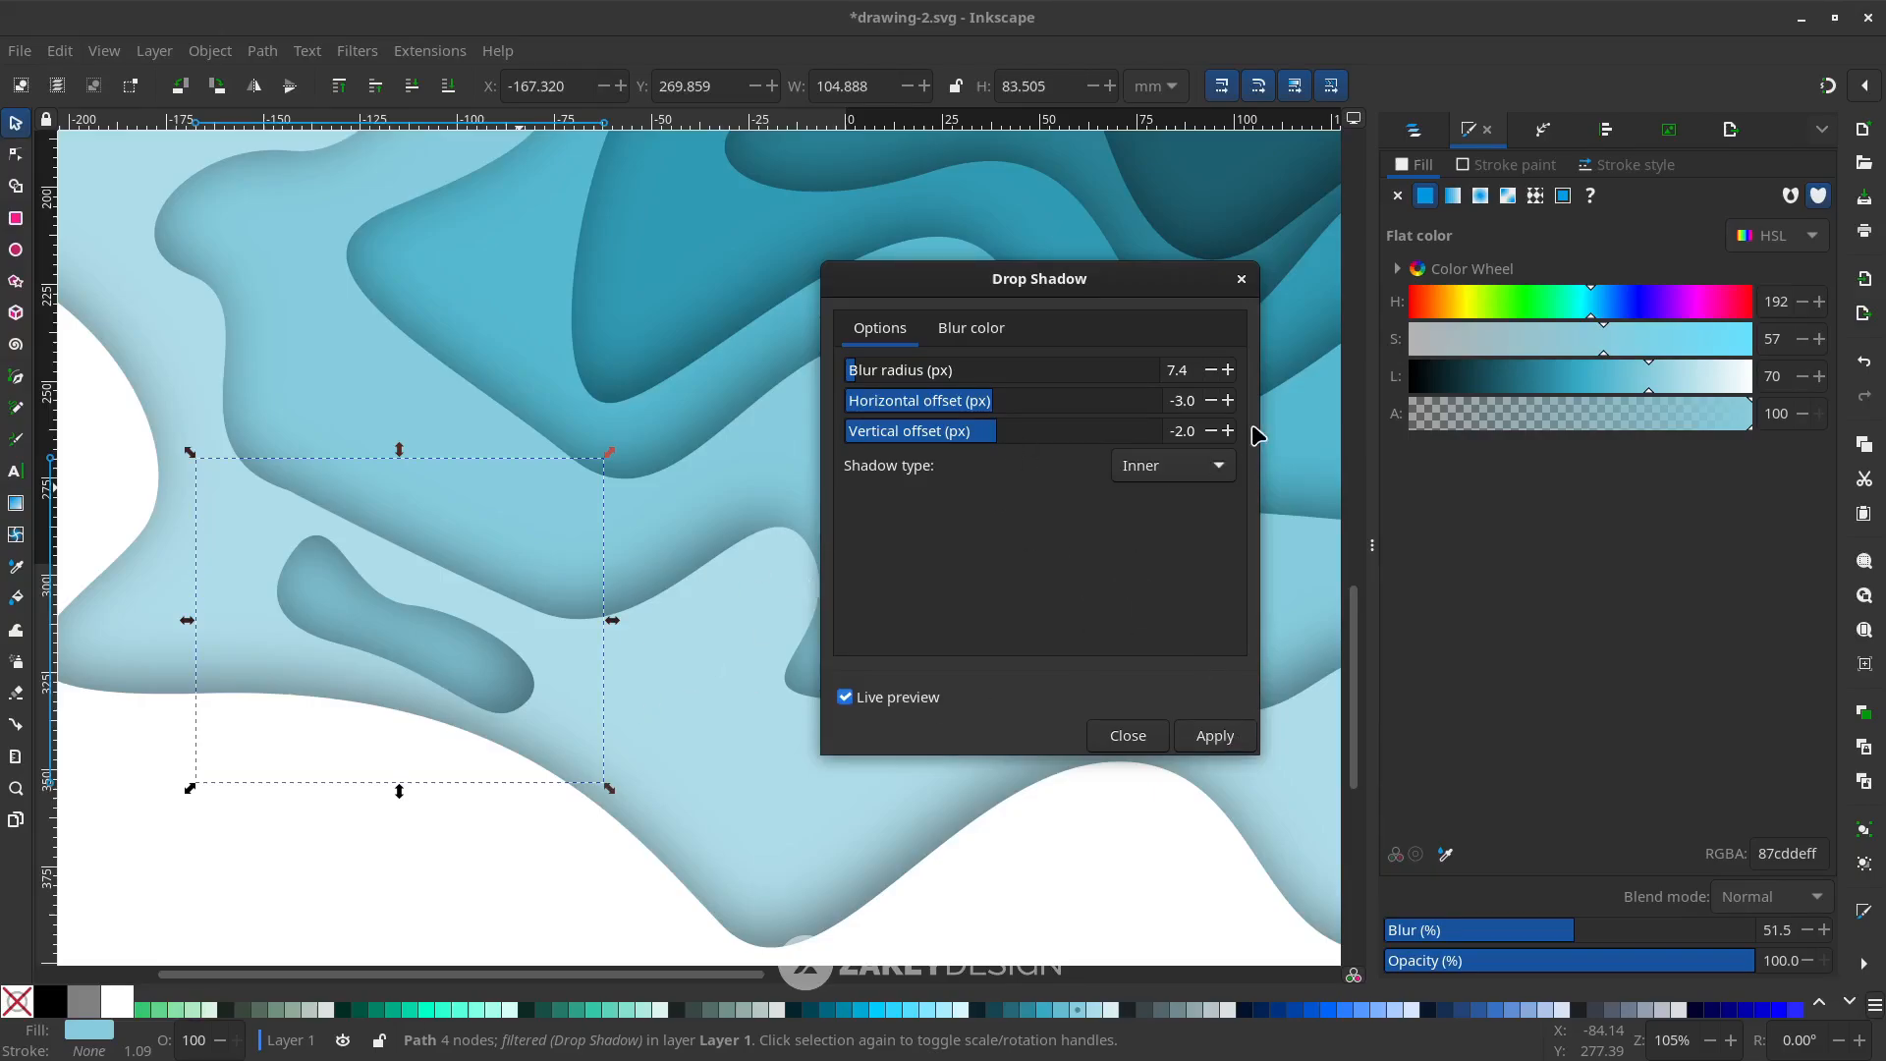
click(1206, 476)
click(1207, 477)
click(1209, 738)
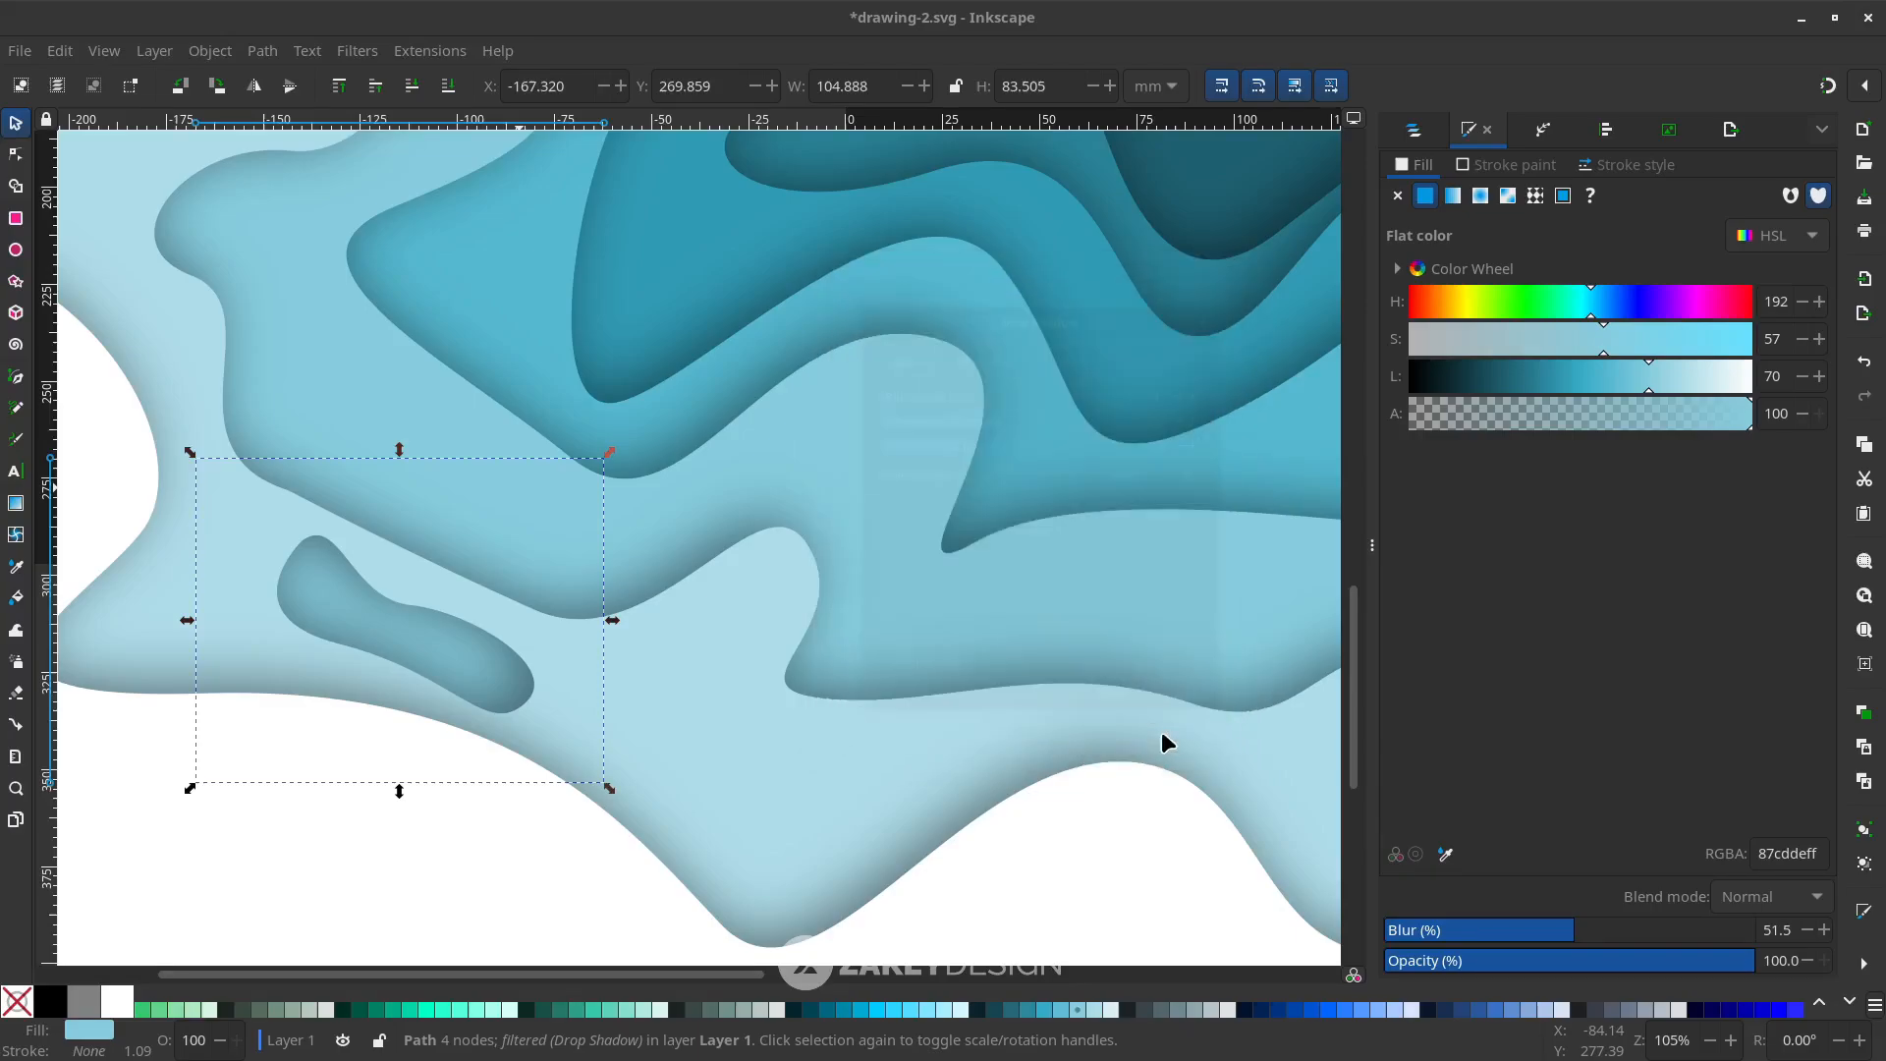
scroll(779, 704, down, 3)
click(762, 868)
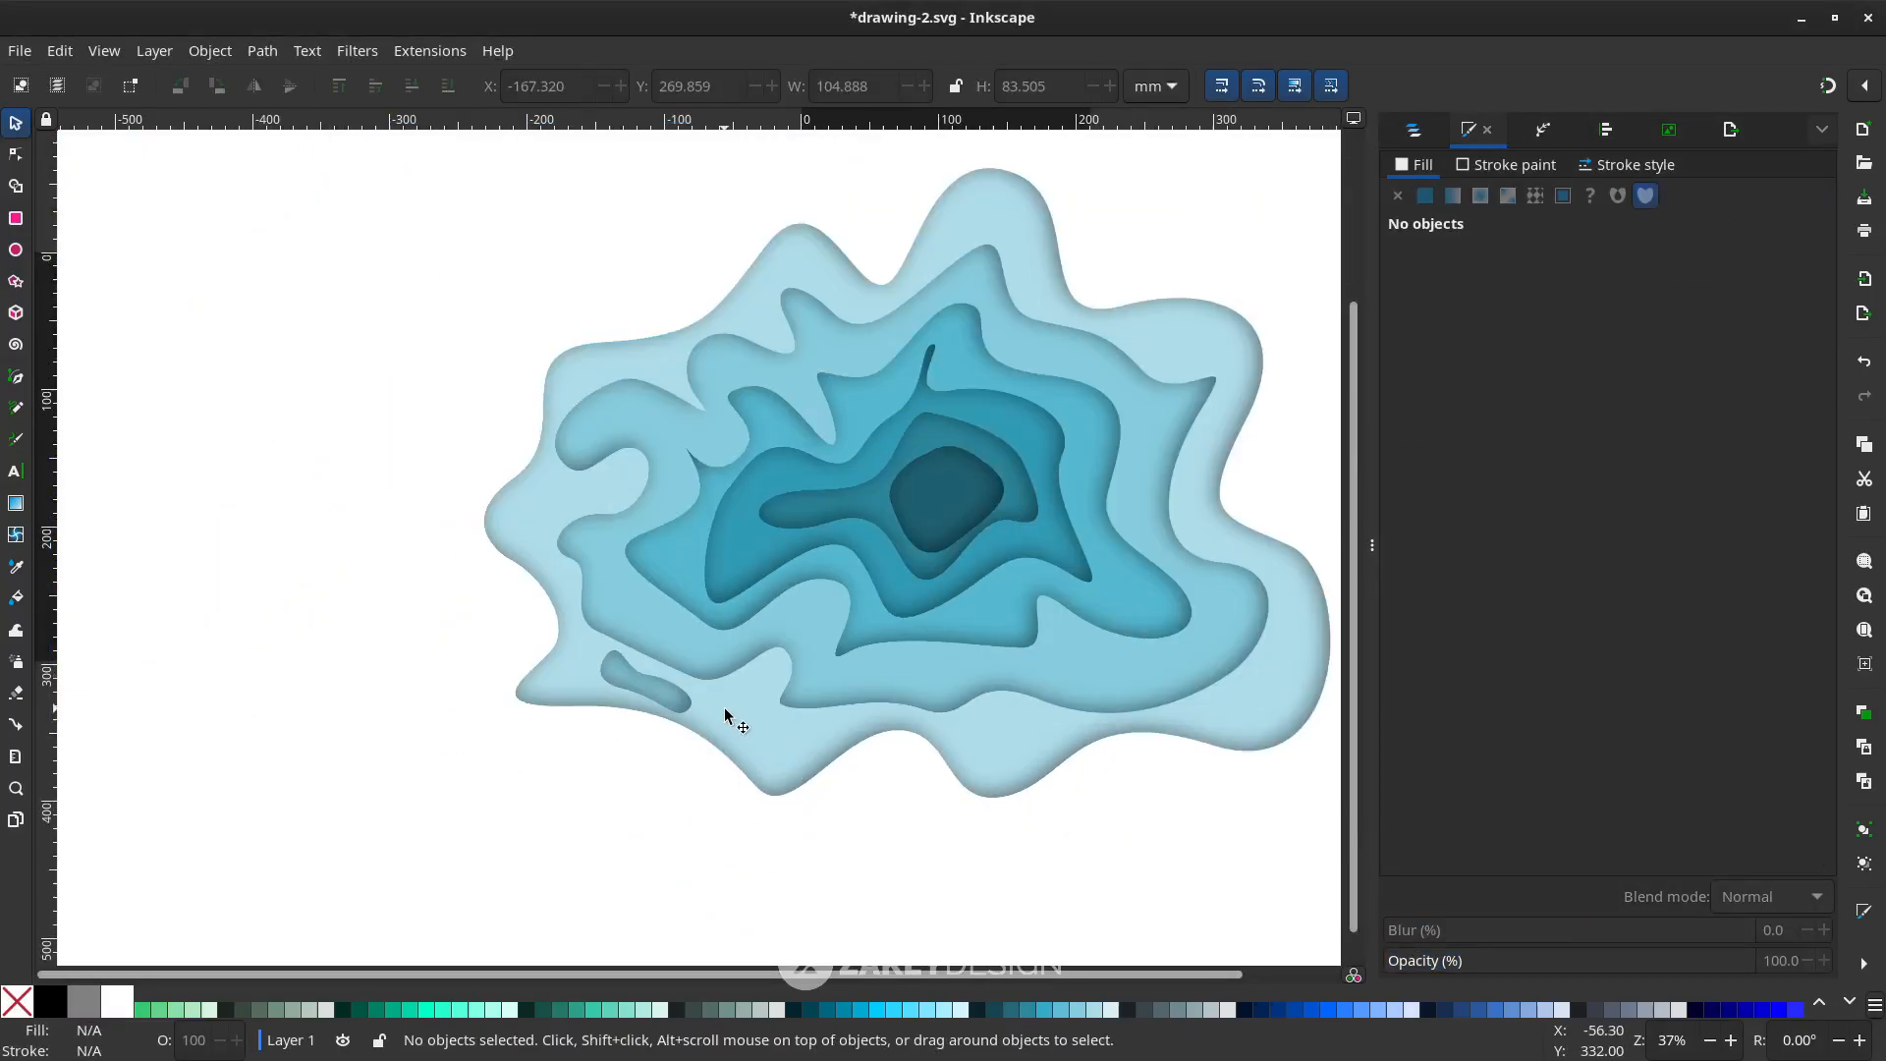
Draw a closed oval blob about 94 mm wide and 33 mm high in the second layer's lower-right area and fill it with the third layer's blue, 55b9d0
scroll(813, 720, down, 1)
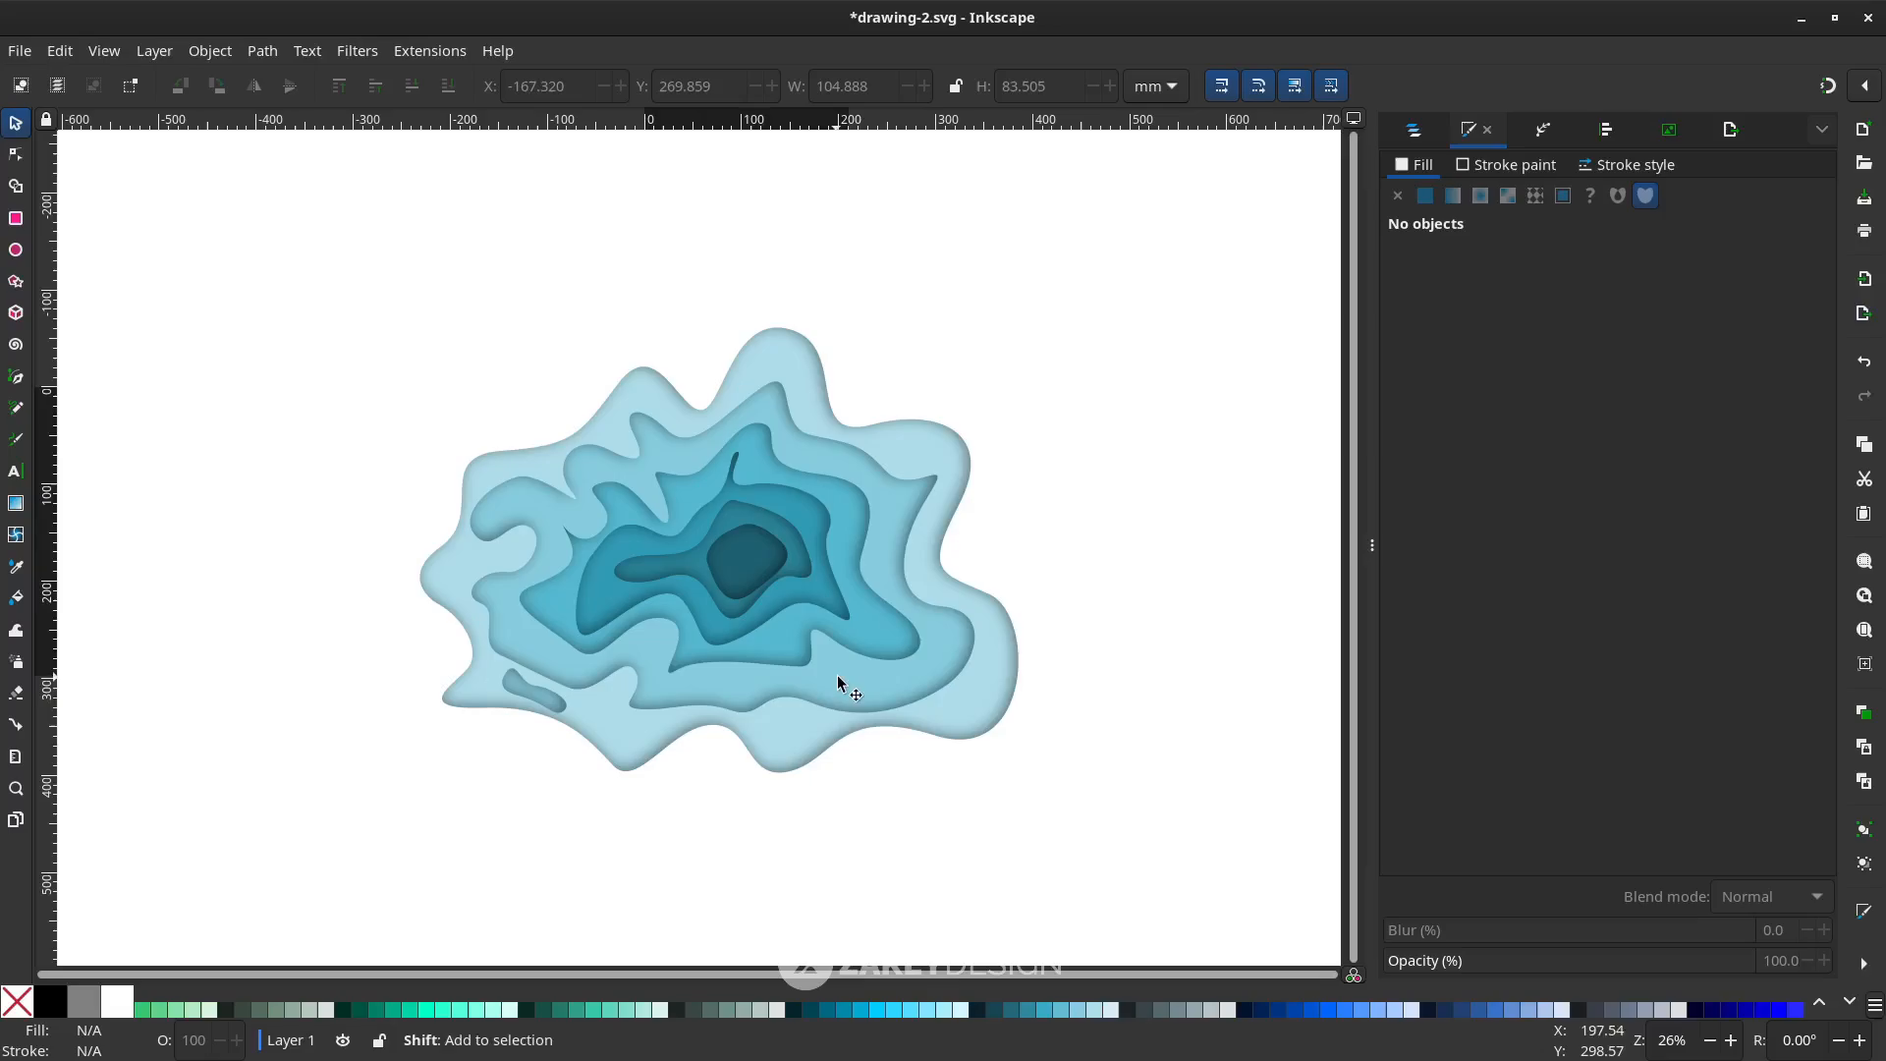
scroll(837, 678, up, 2)
key(b)
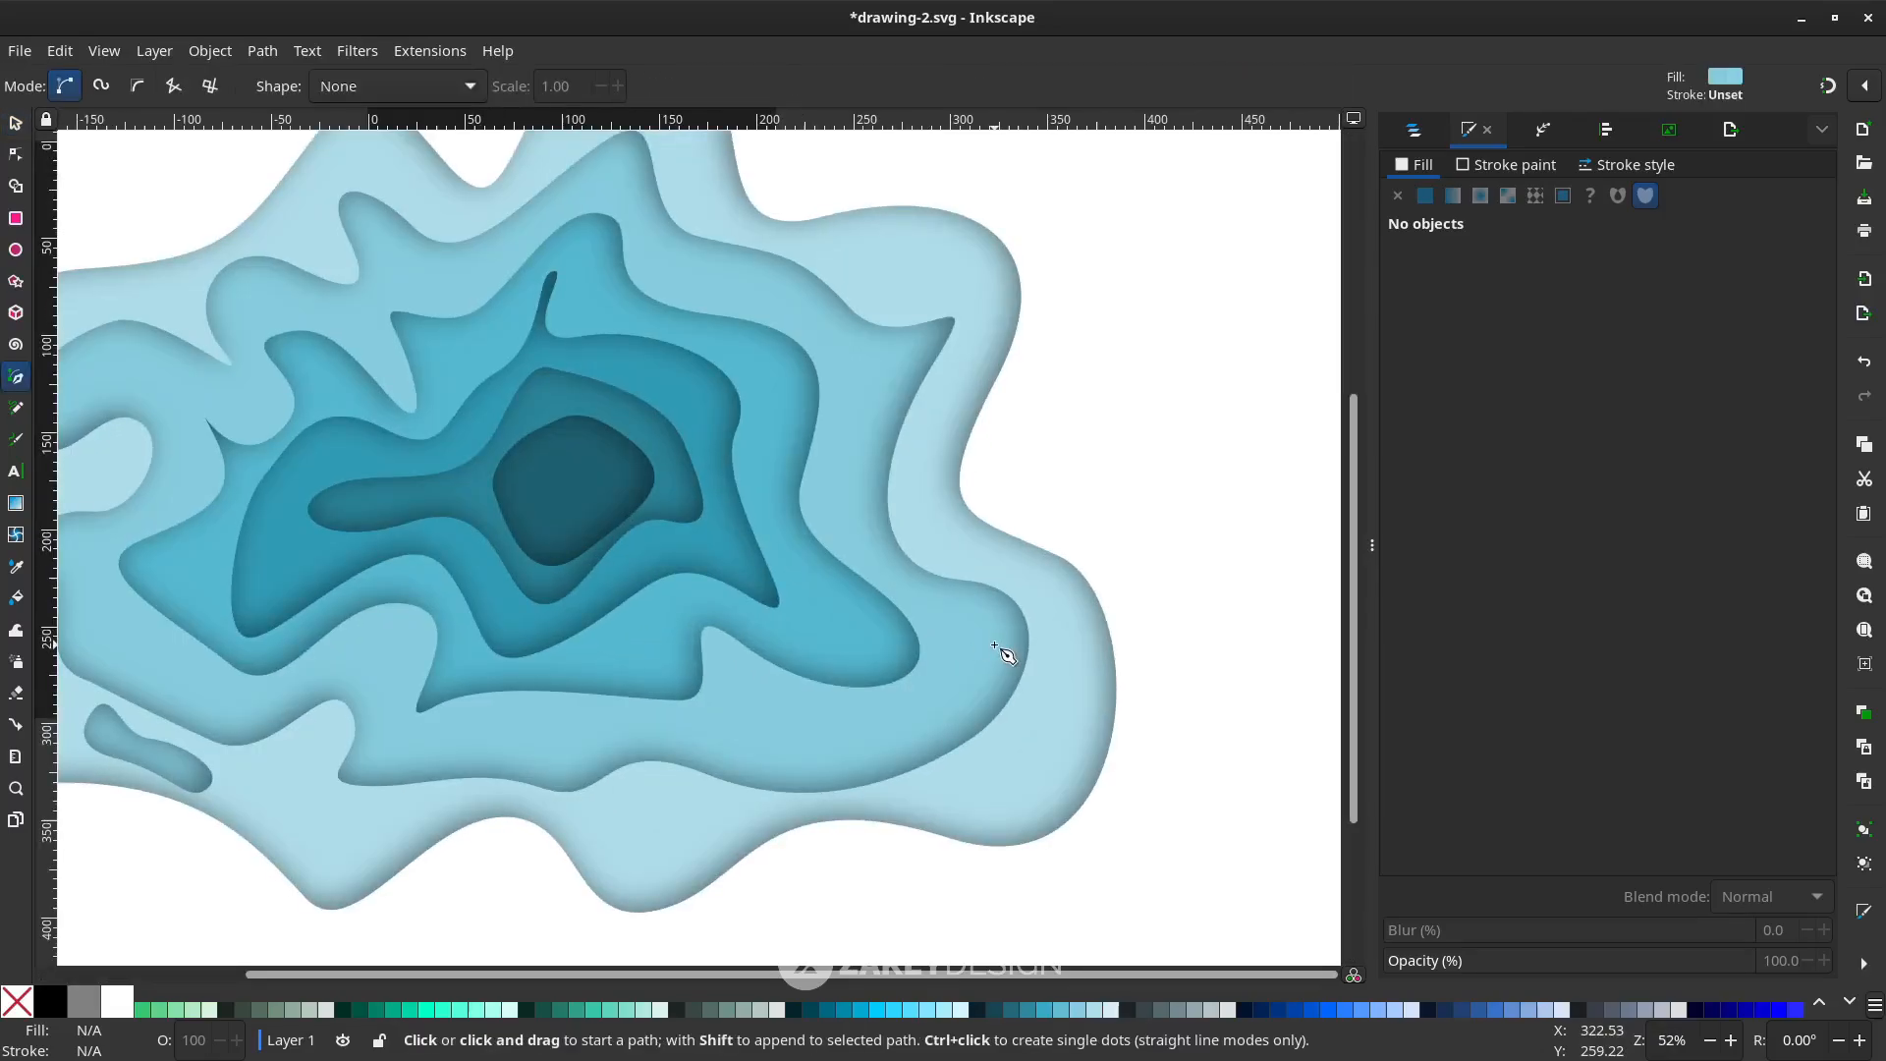
scroll(946, 754, left, 2)
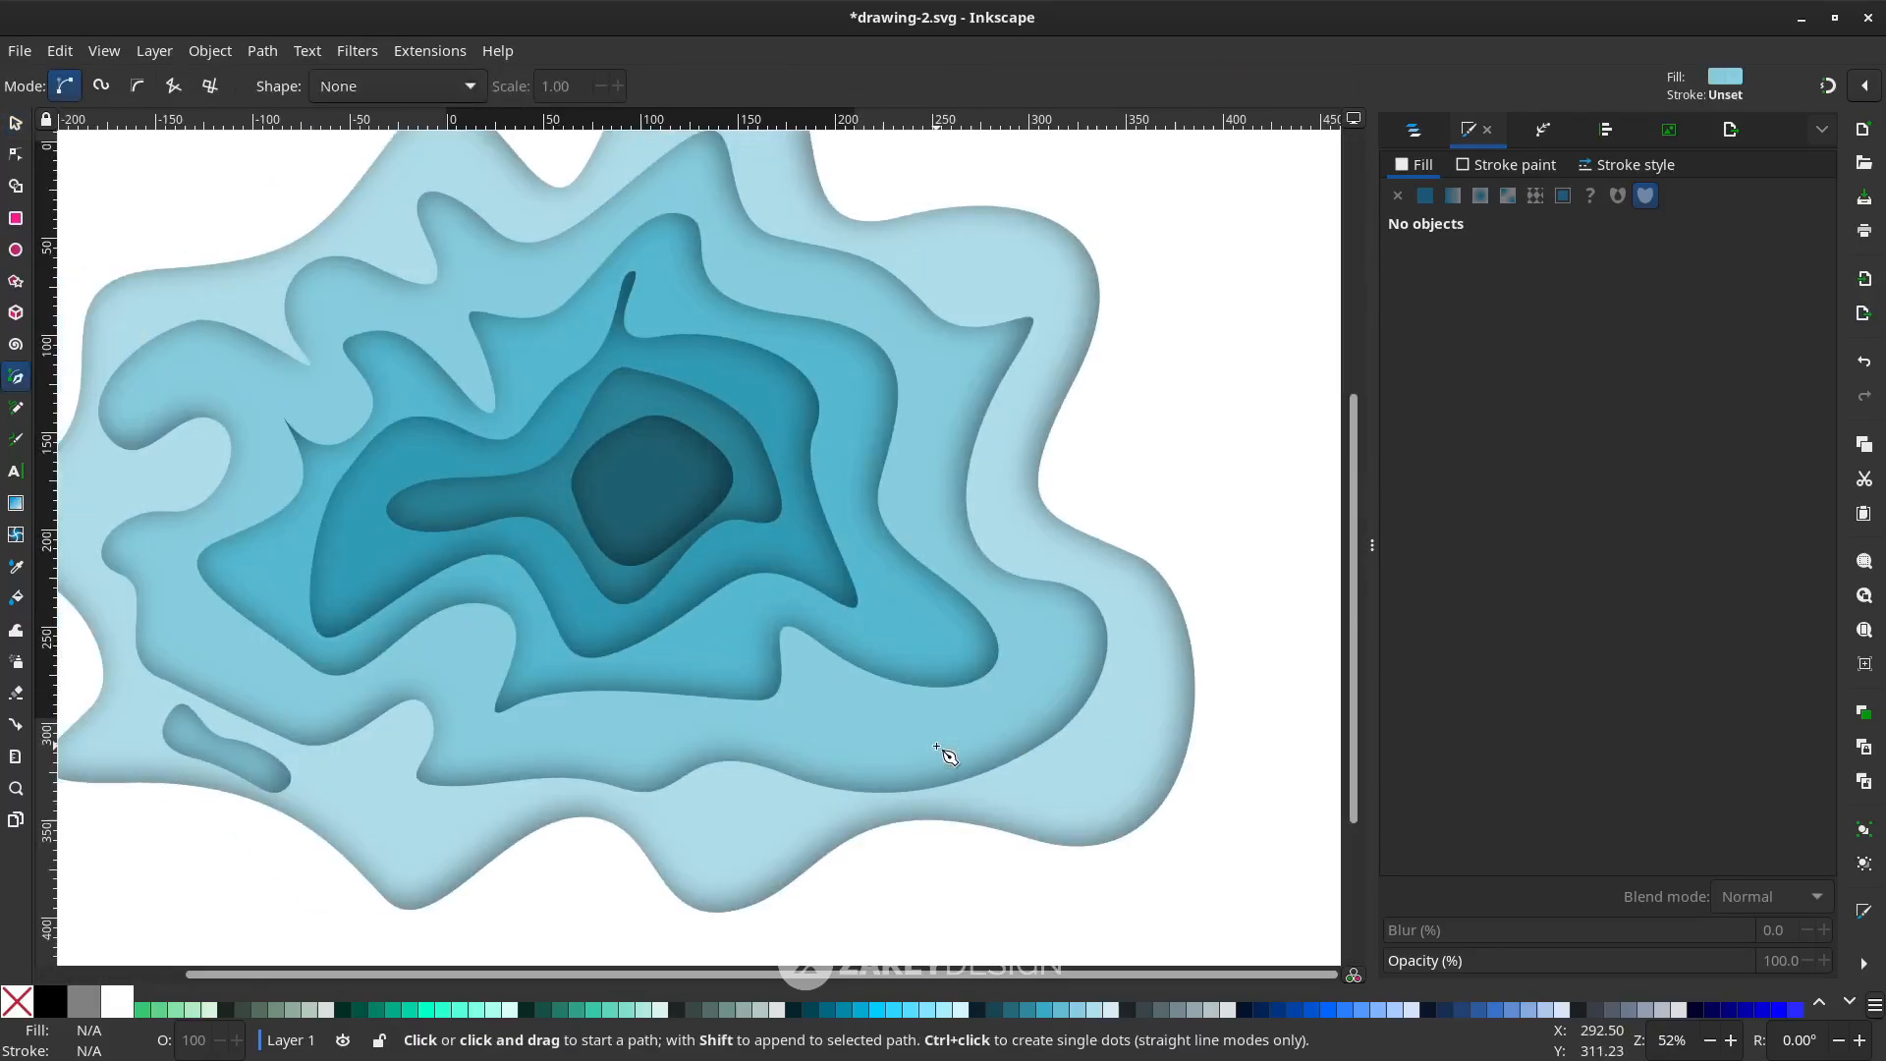
click(824, 707)
drag(860, 760, 894, 762)
drag(998, 728, 1014, 729)
drag(823, 707, 794, 735)
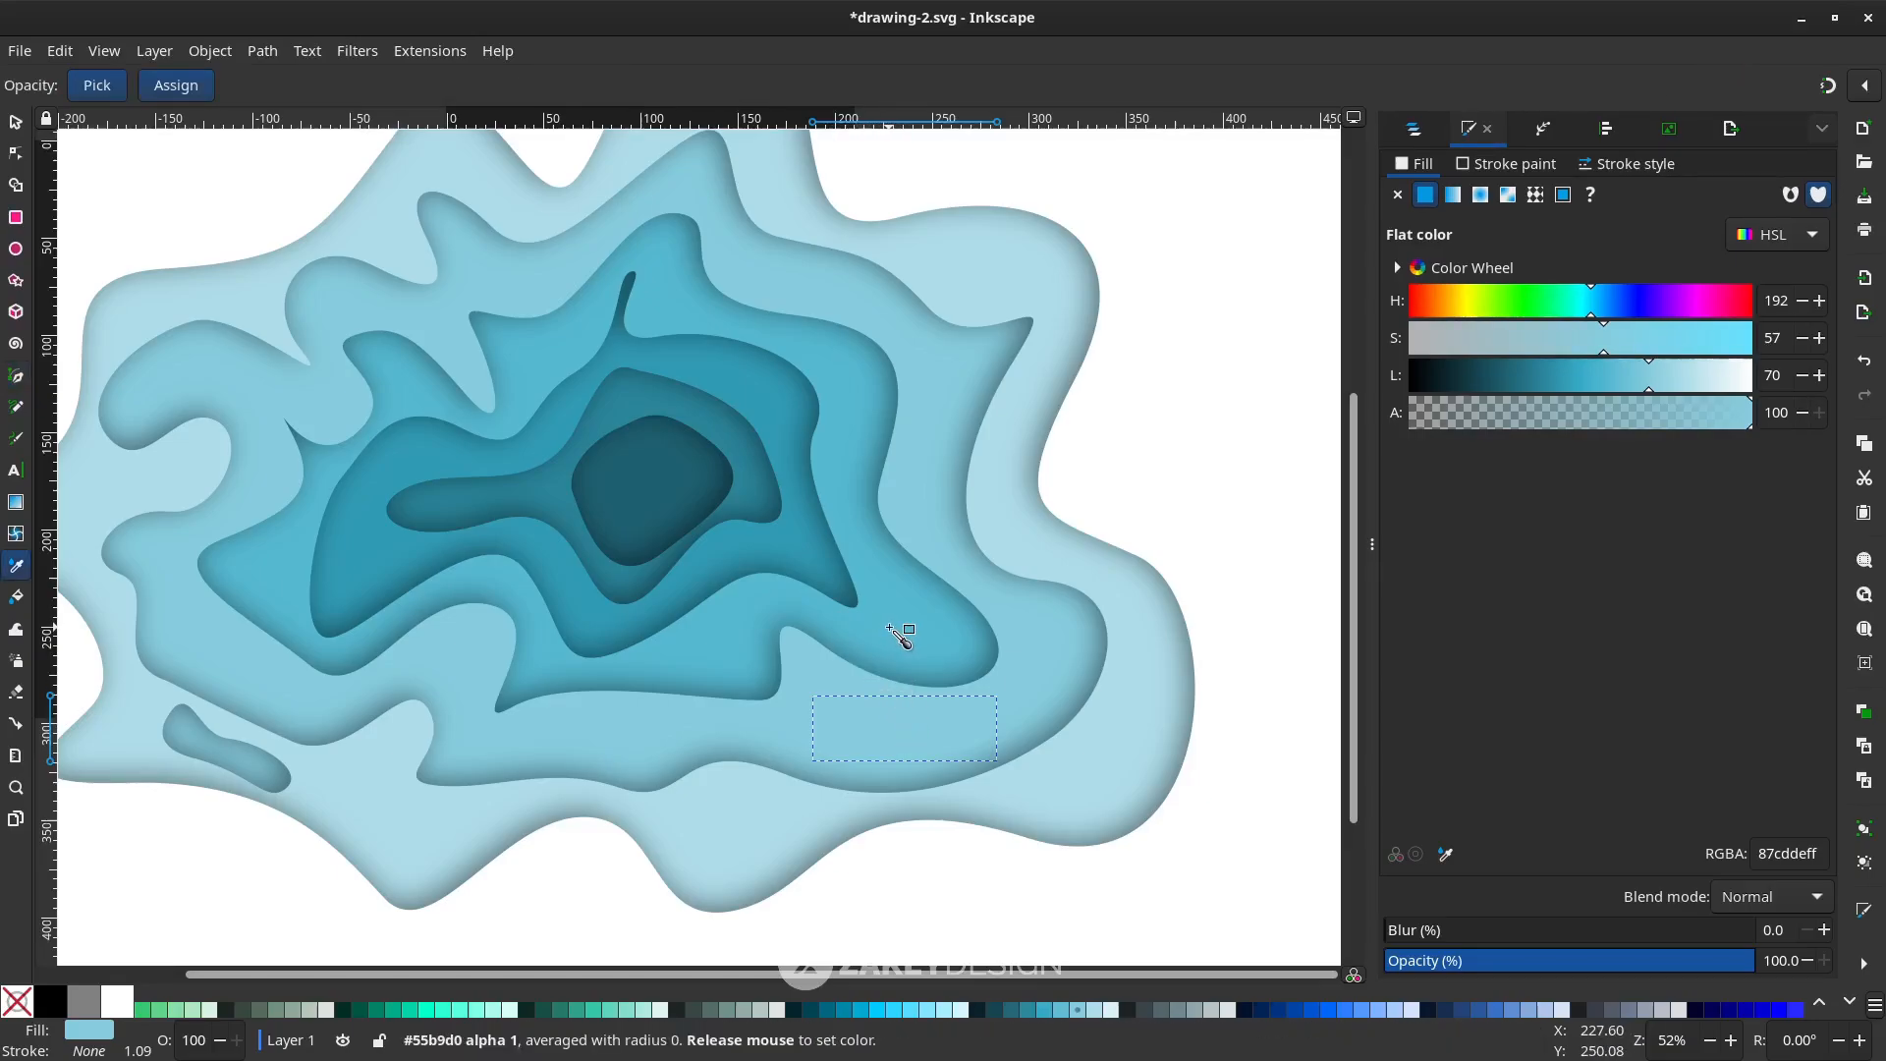
key(s)
key(n)
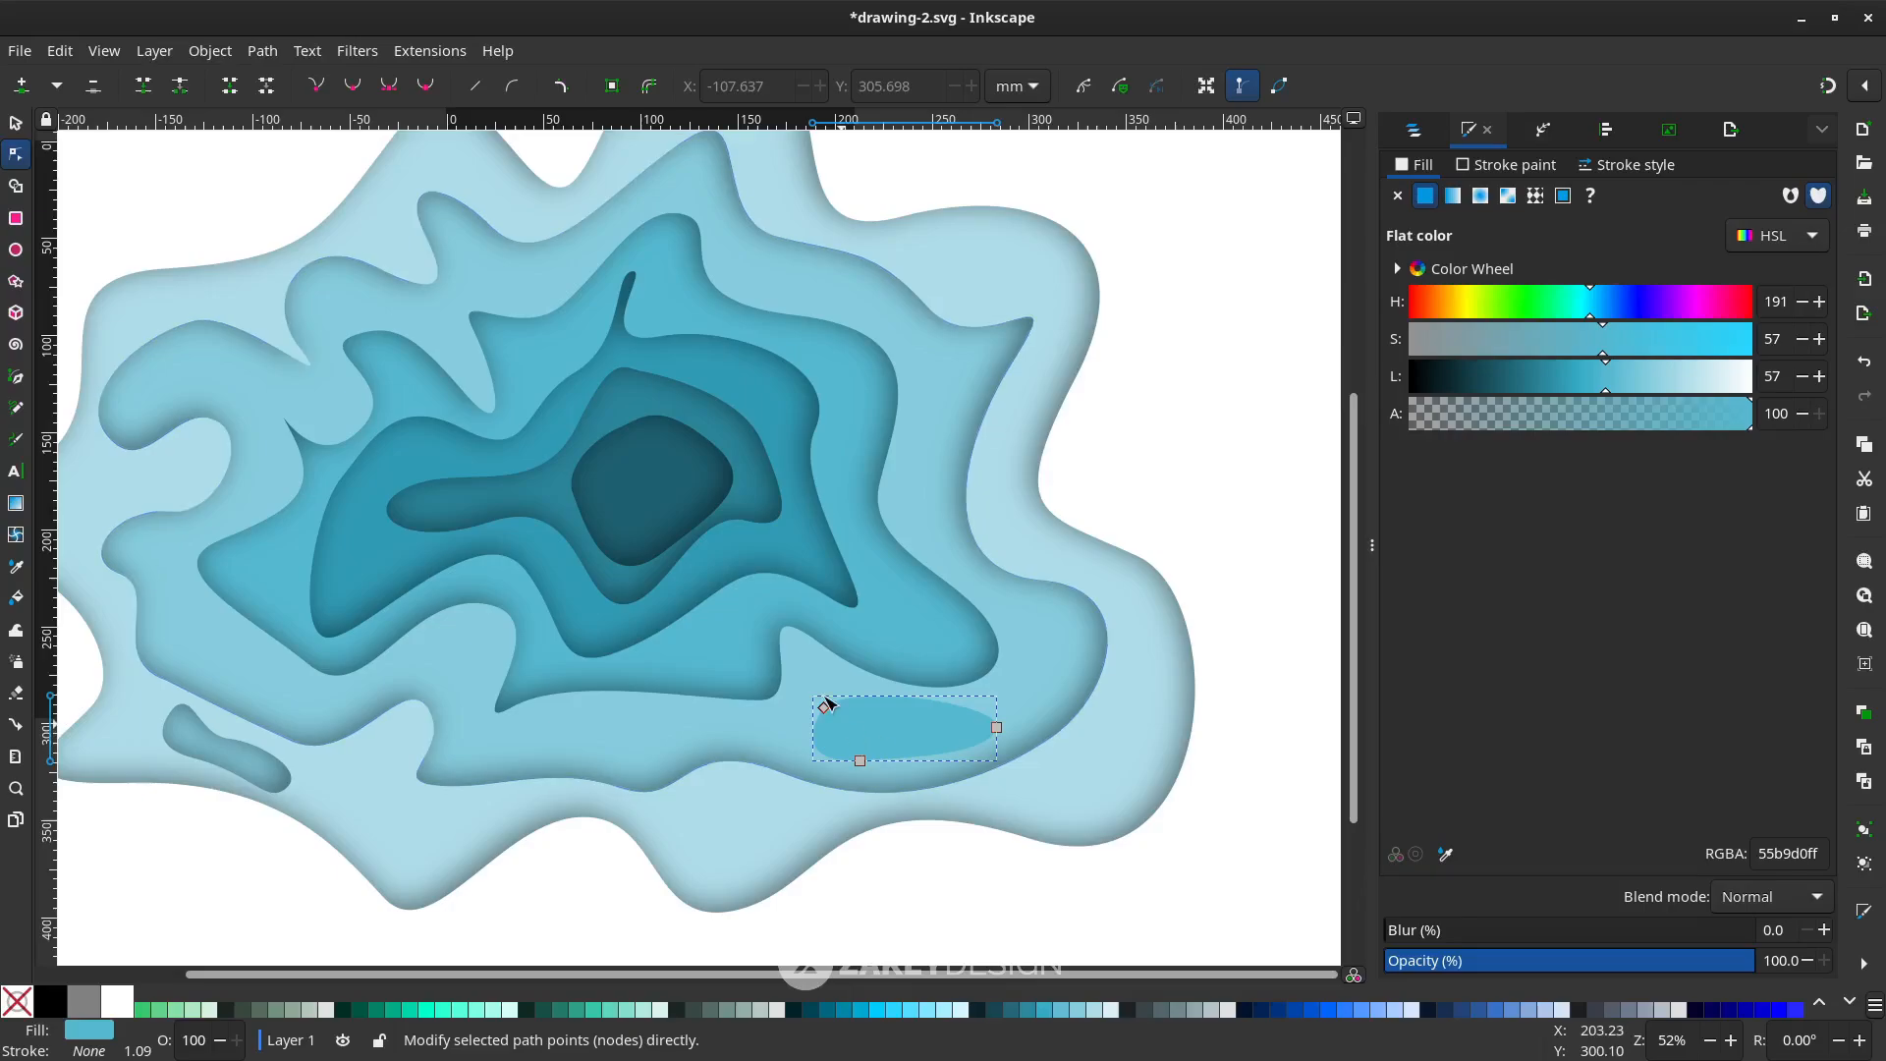
Start a Drop Shadow filter on the oval blob and turn on its live preview
click(356, 50)
click(943, 10)
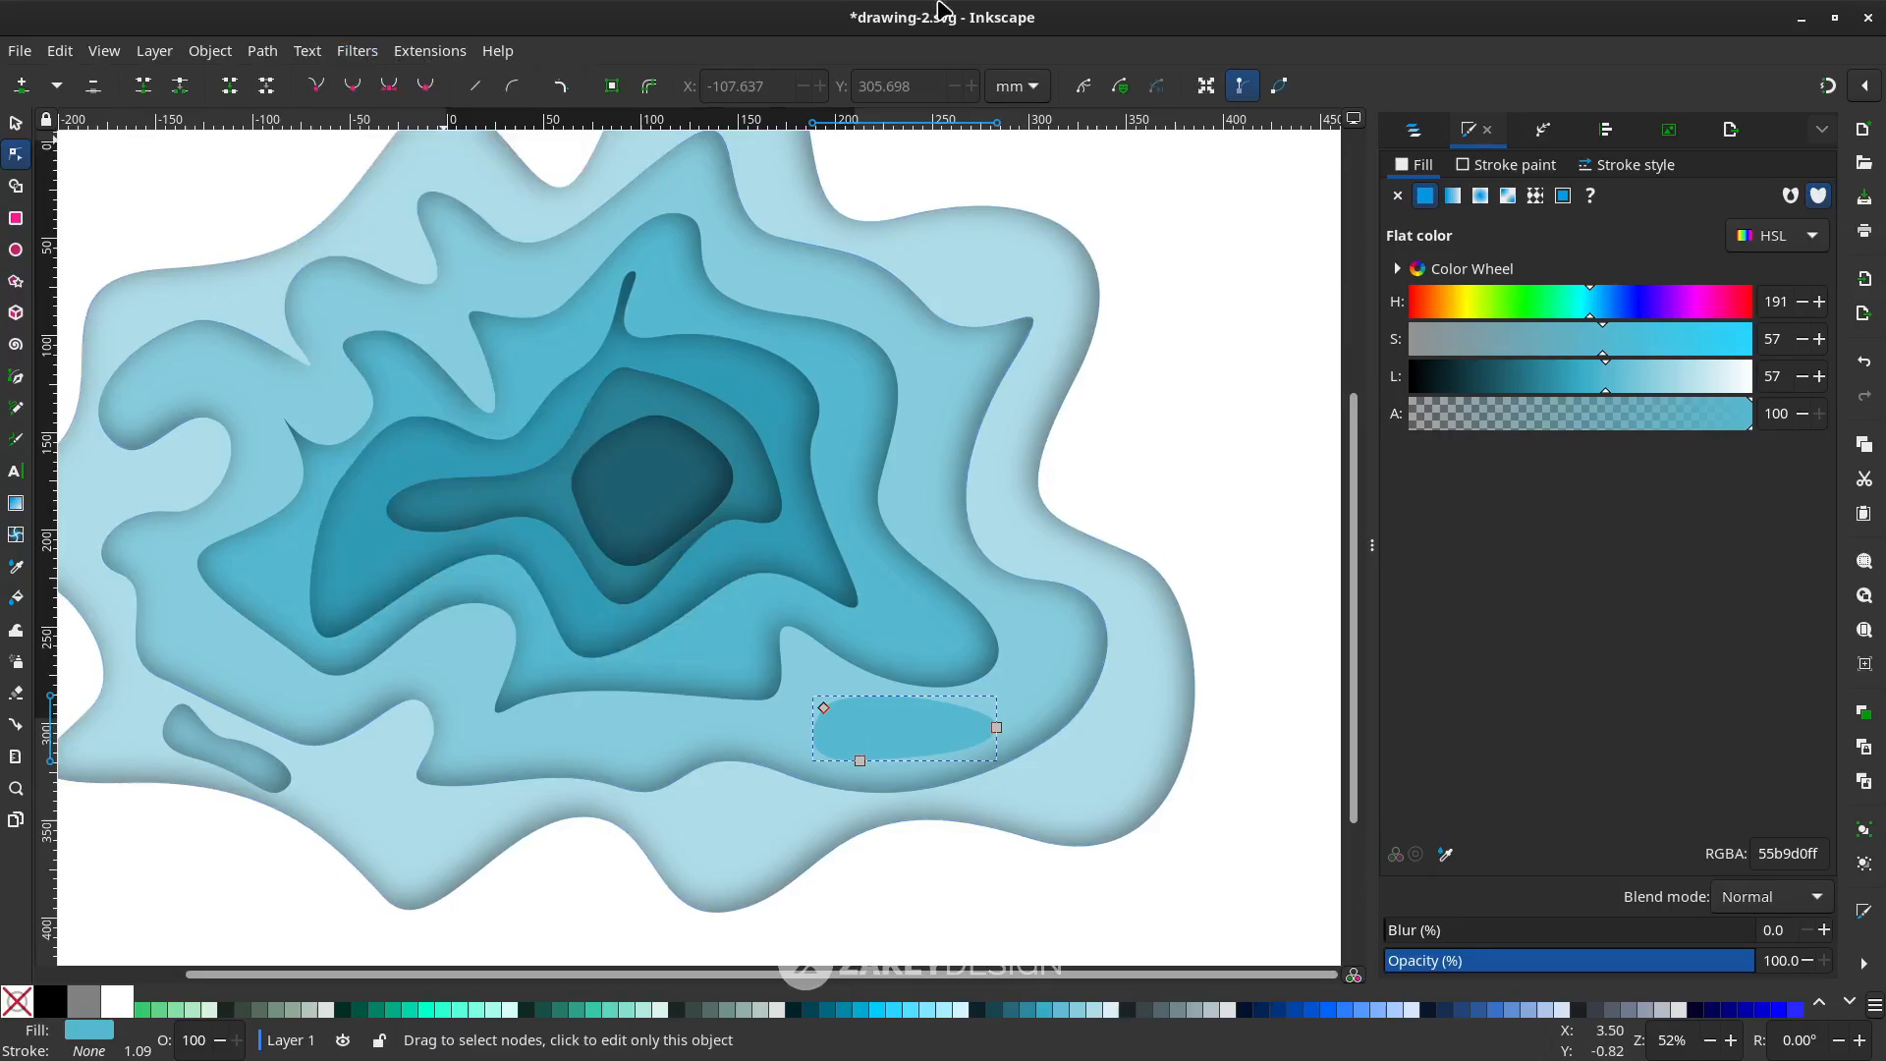
click(357, 50)
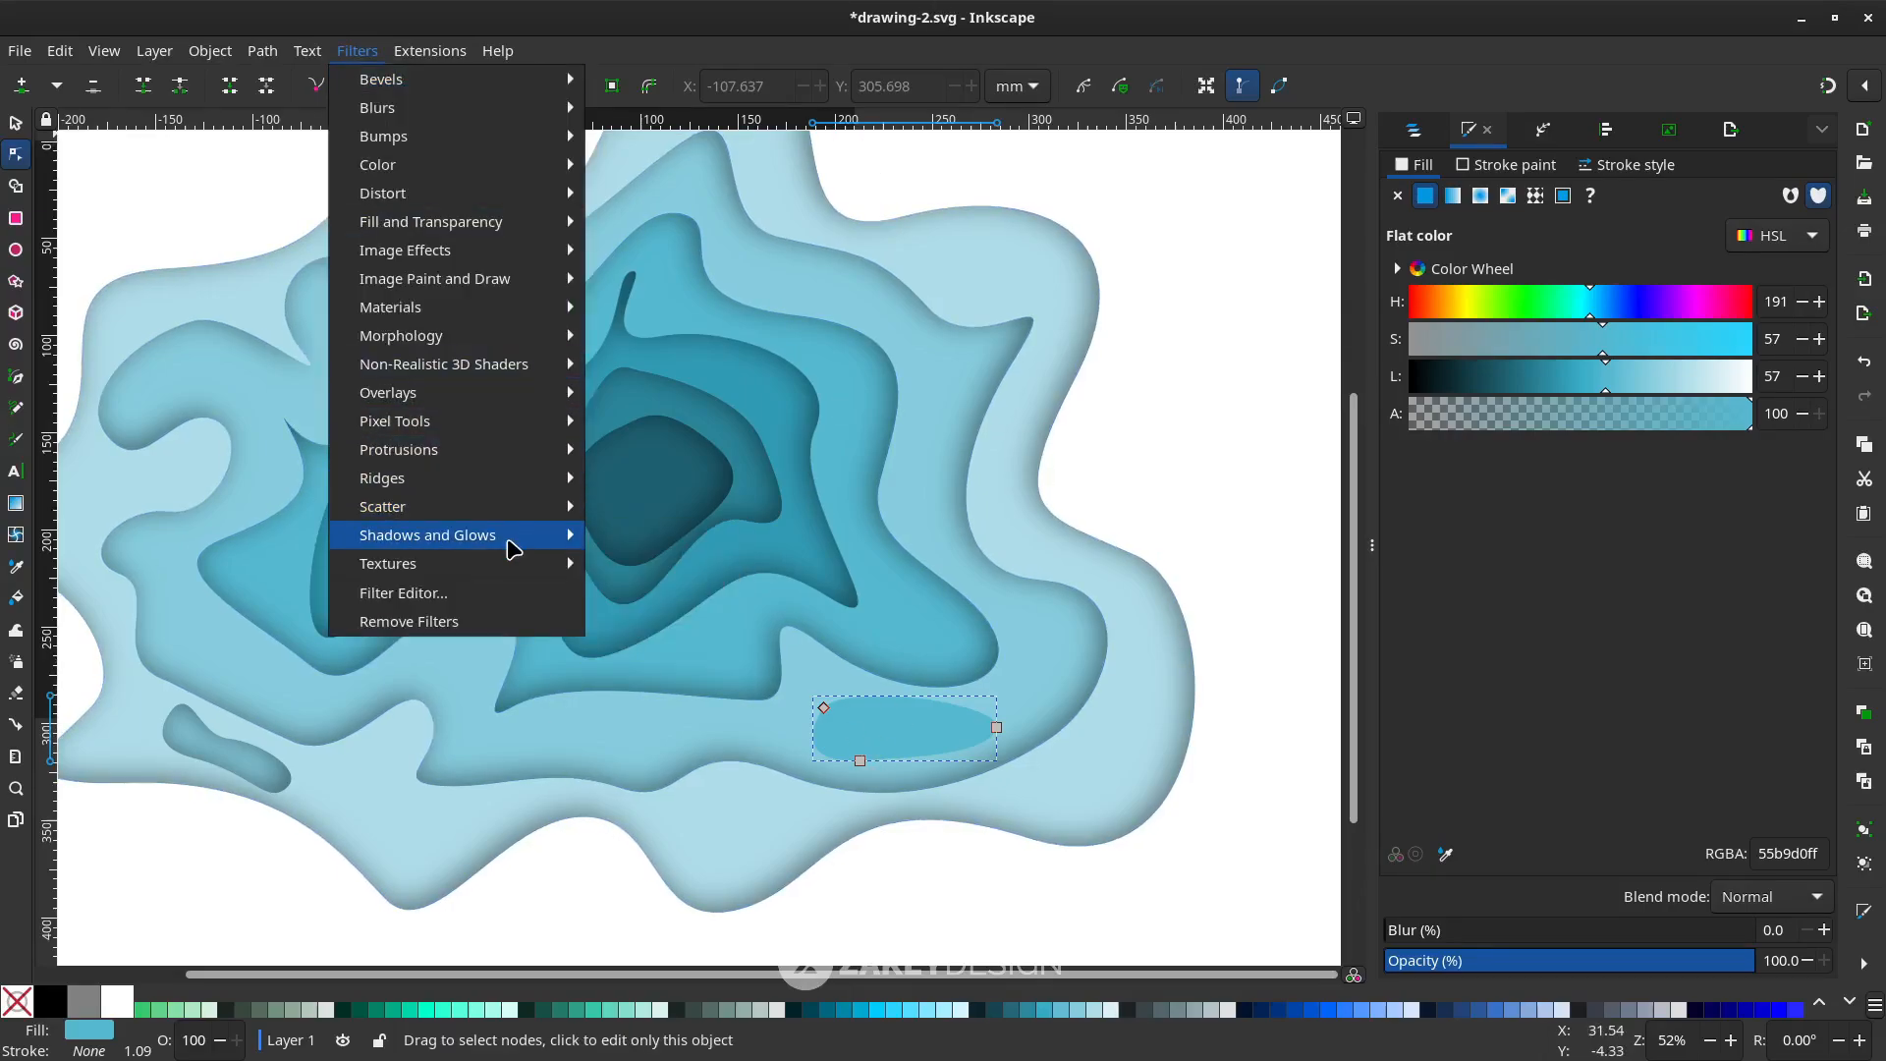
mouse_move(531, 539)
click(661, 593)
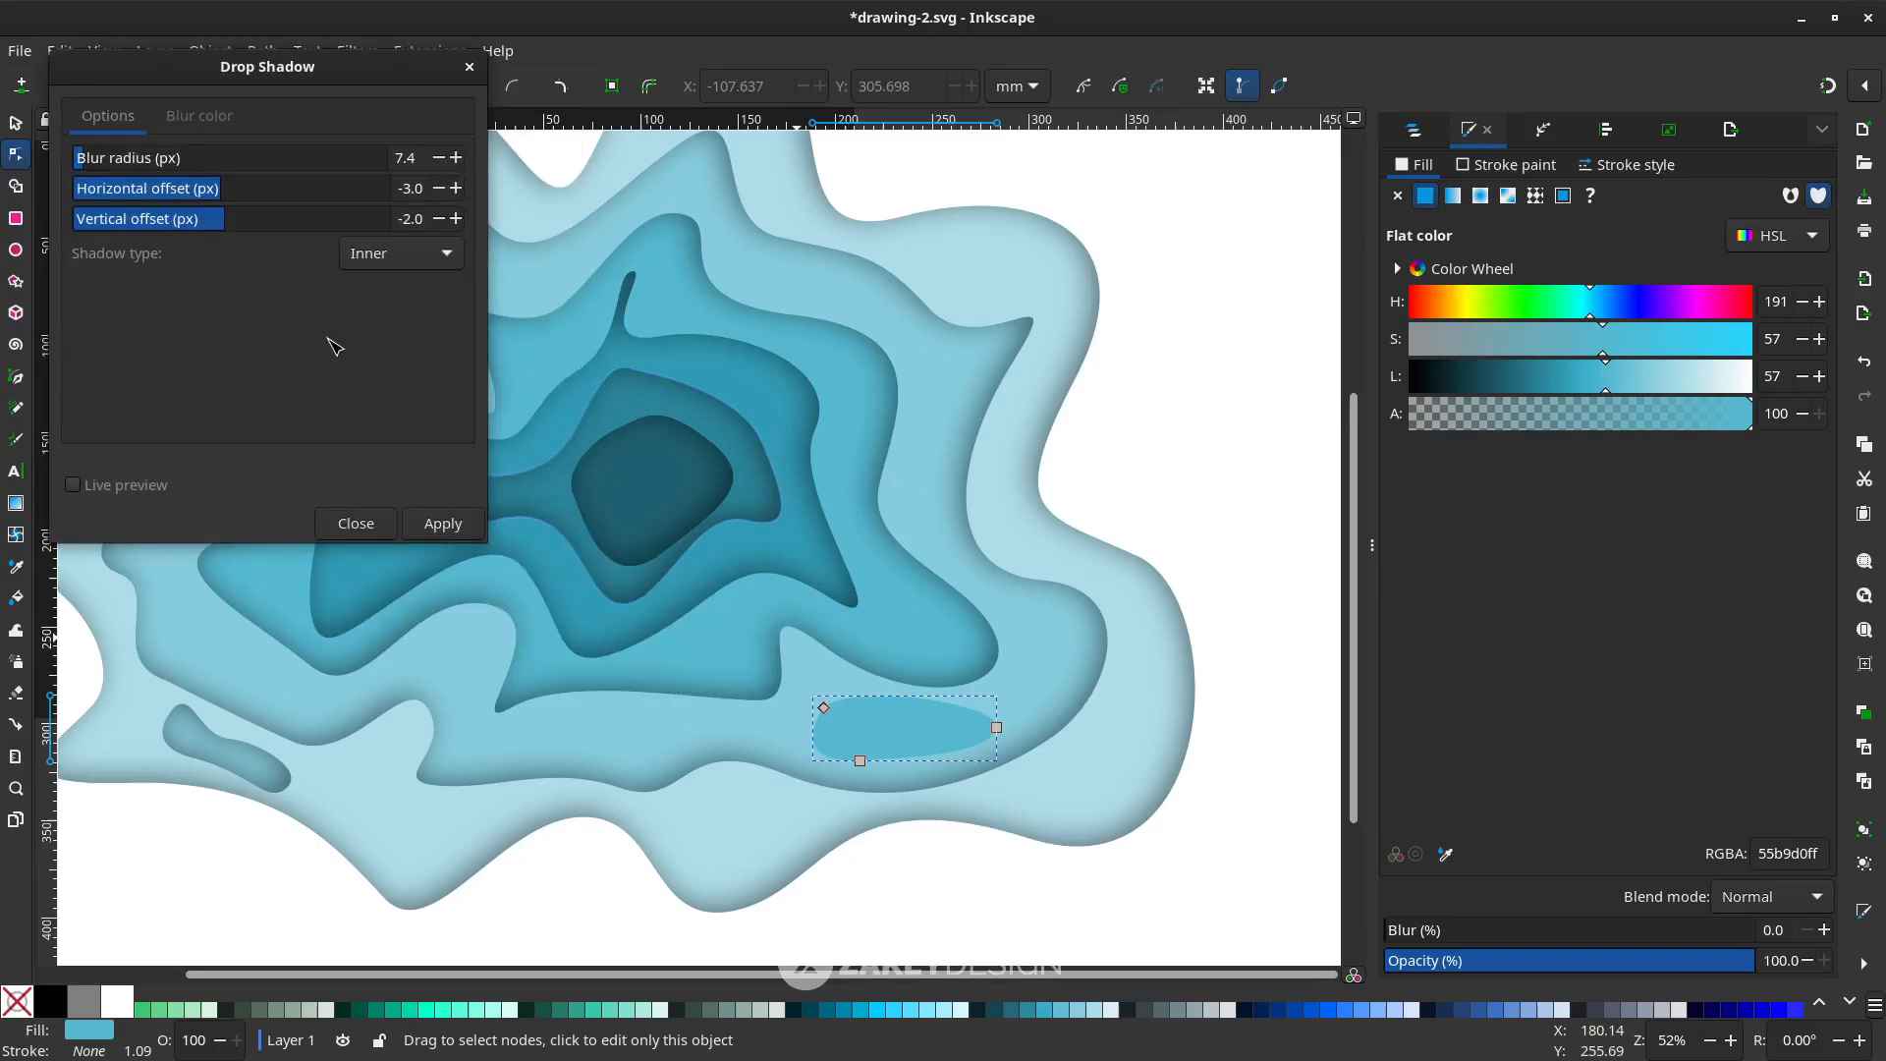
click(73, 486)
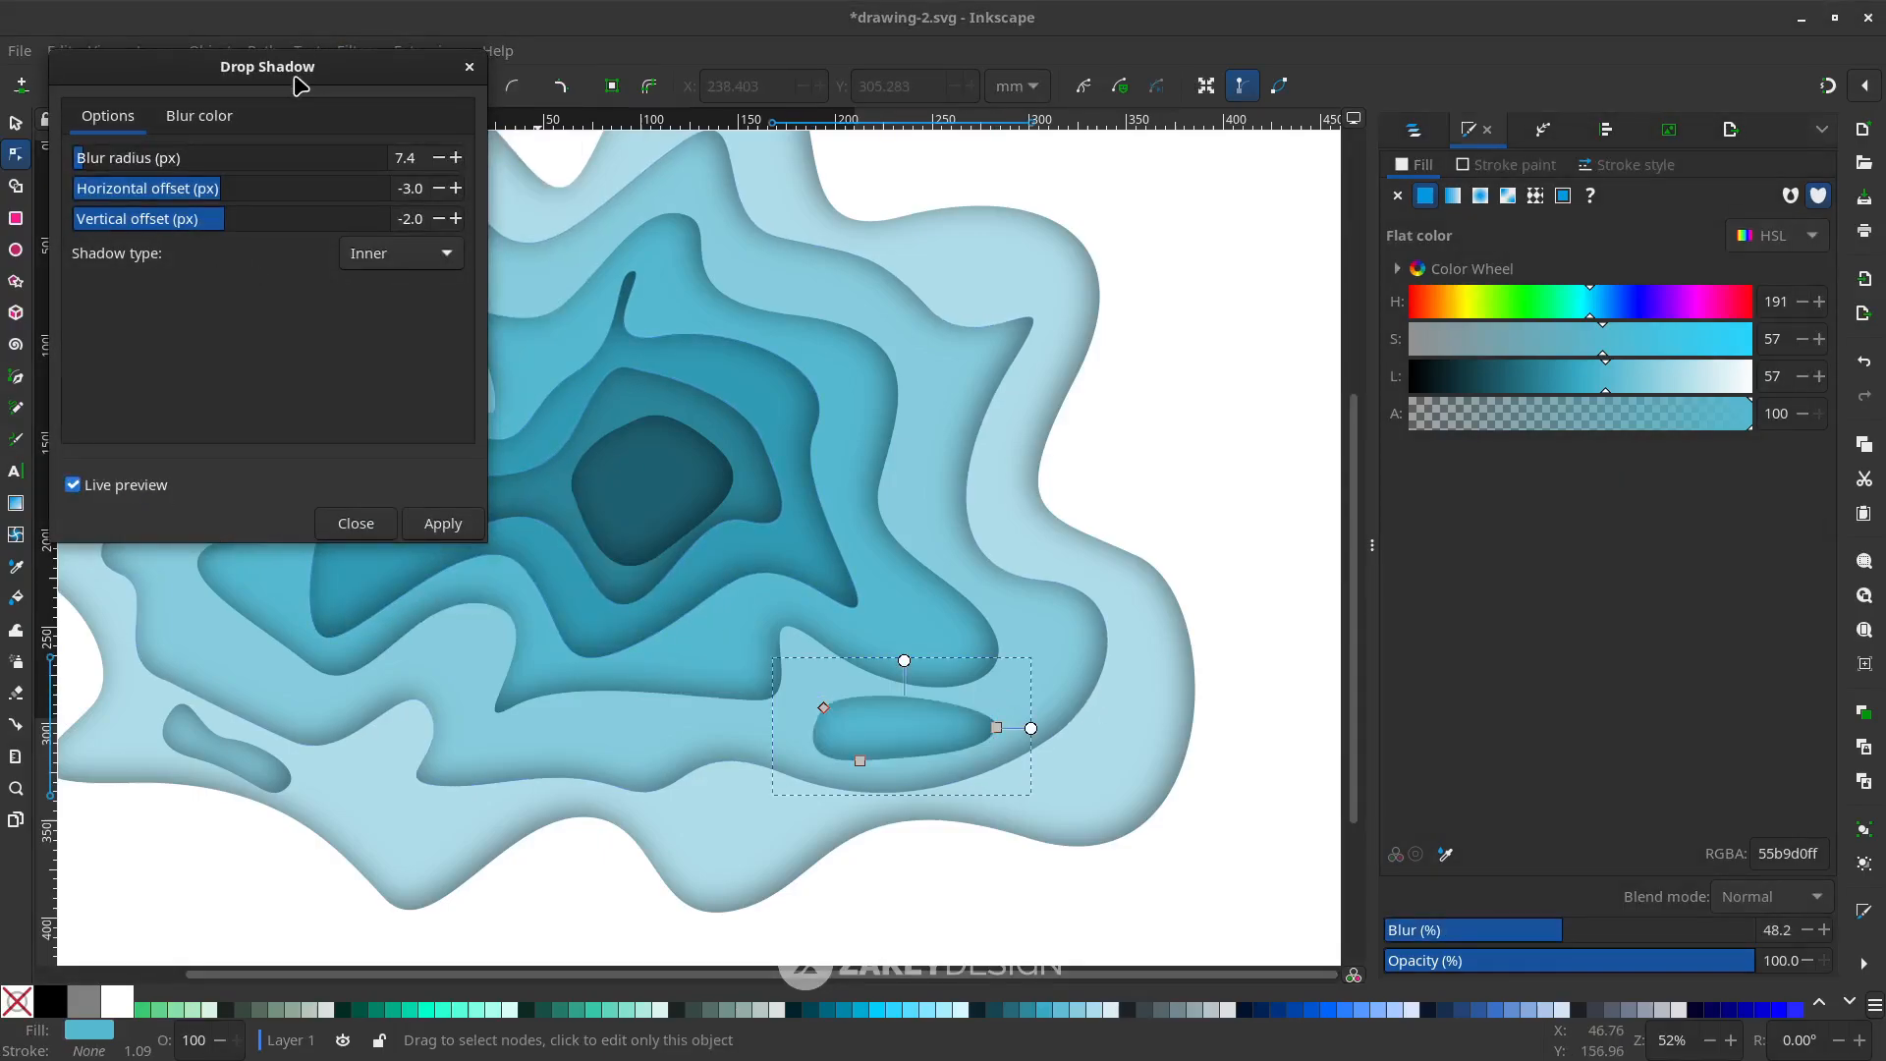
Set the inner shadow's horizontal offset to -7.0 px and vertical offset to 1.0 px, apply it to the oval blob and deselect the blob
drag(280, 69, 1306, 274)
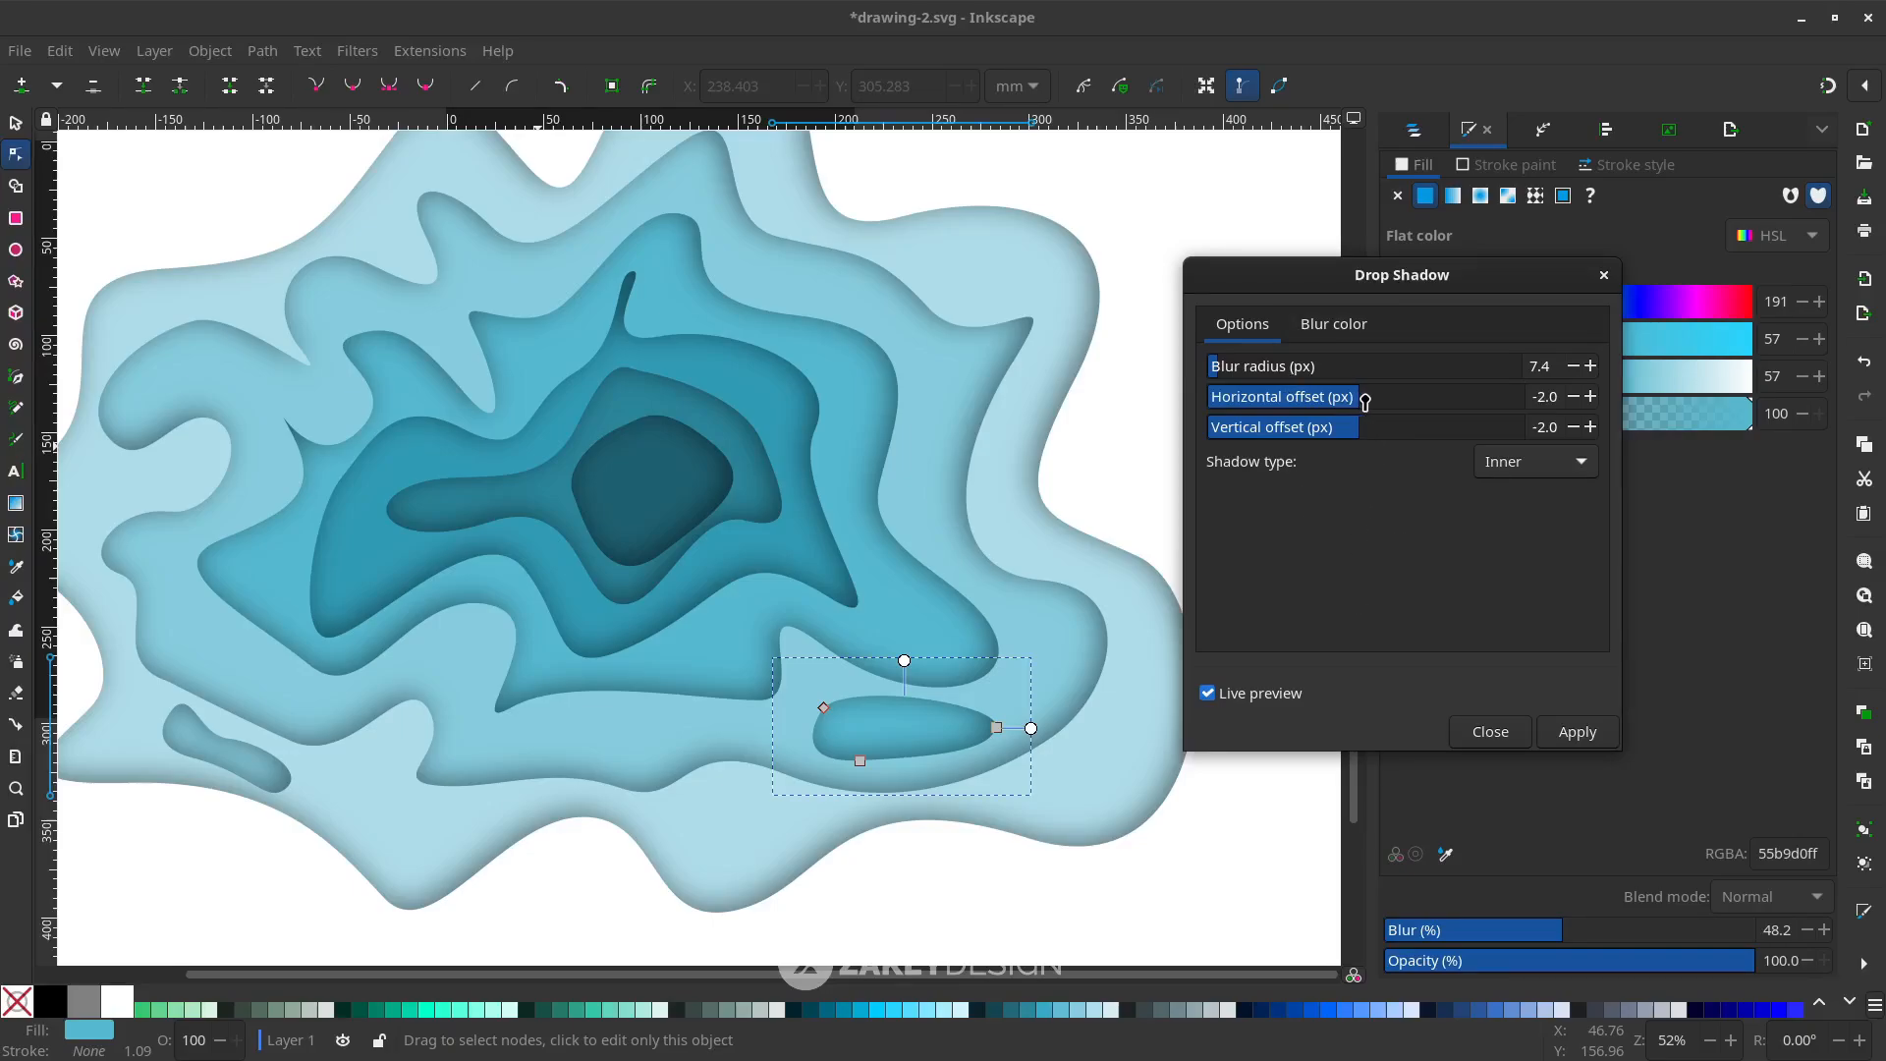
scroll(1364, 402, down, 4)
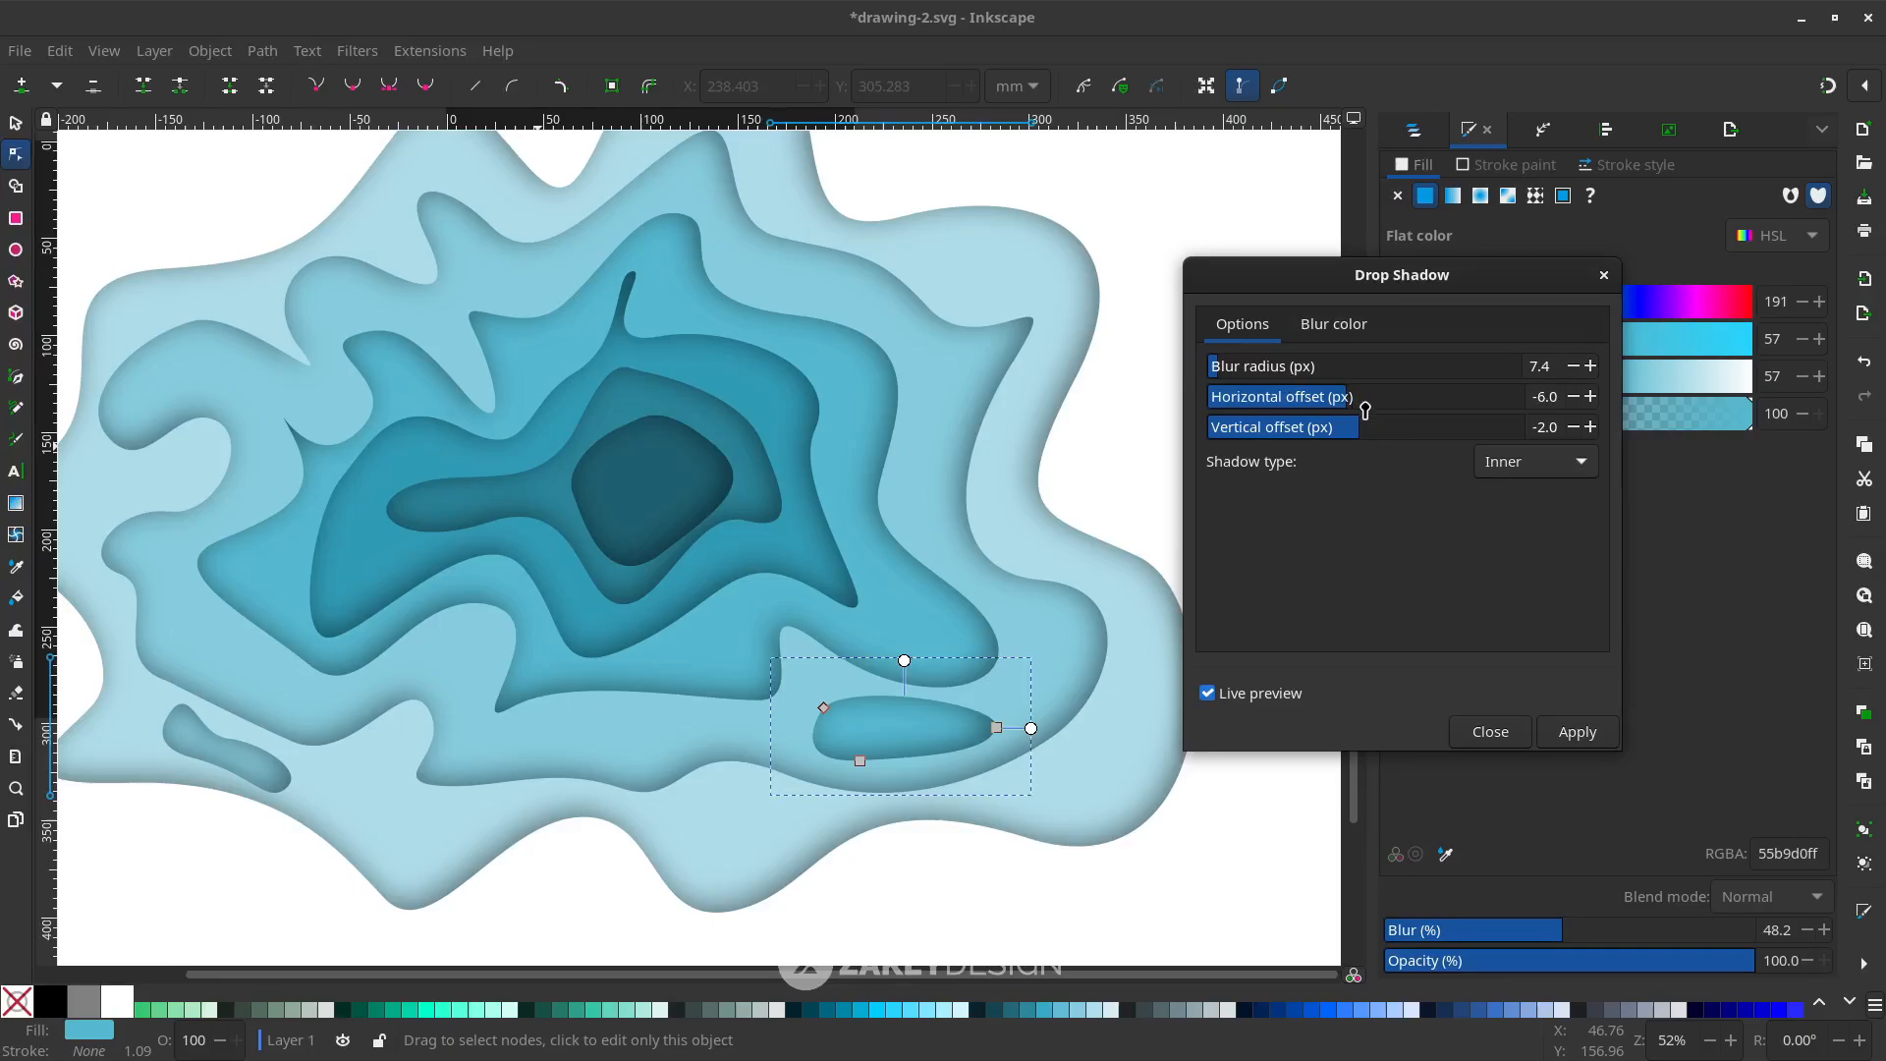
scroll(1356, 405, down, 3)
scroll(1360, 430, up, 3)
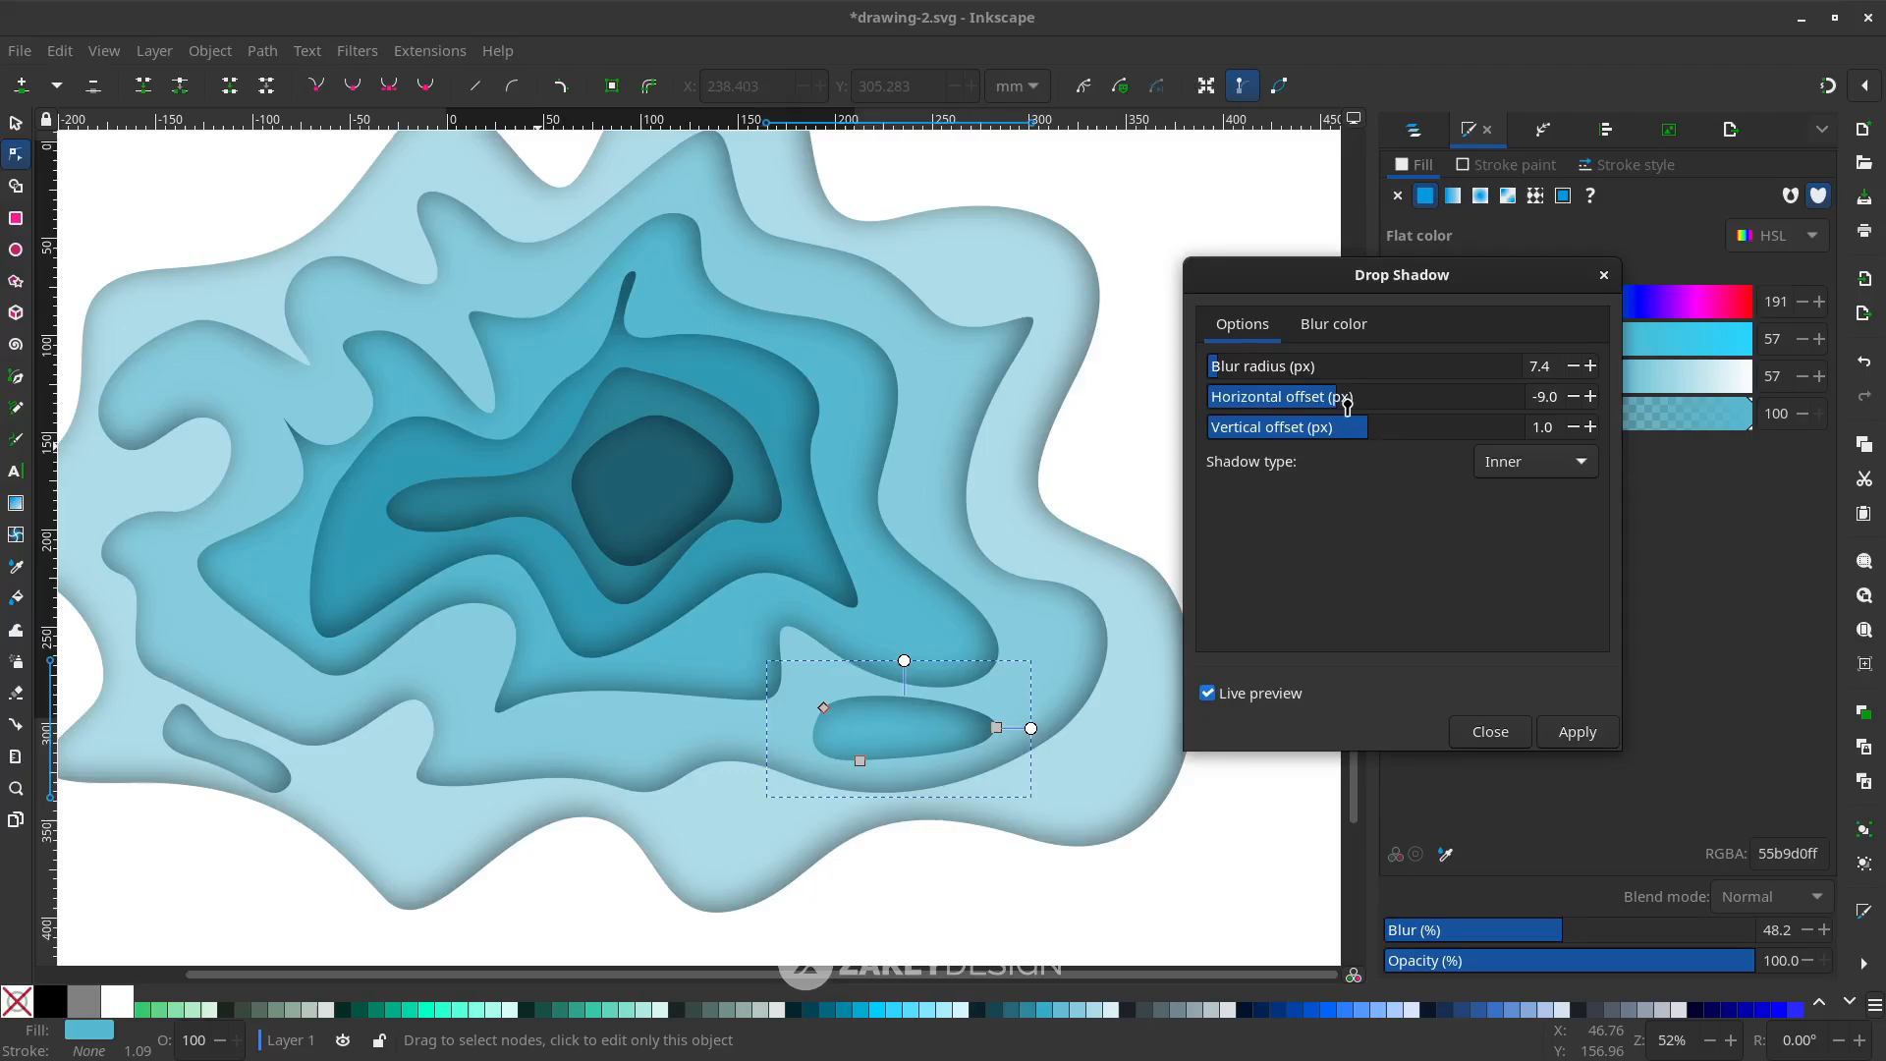
scroll(1348, 405, up, 2)
scroll(1395, 396, down, 3)
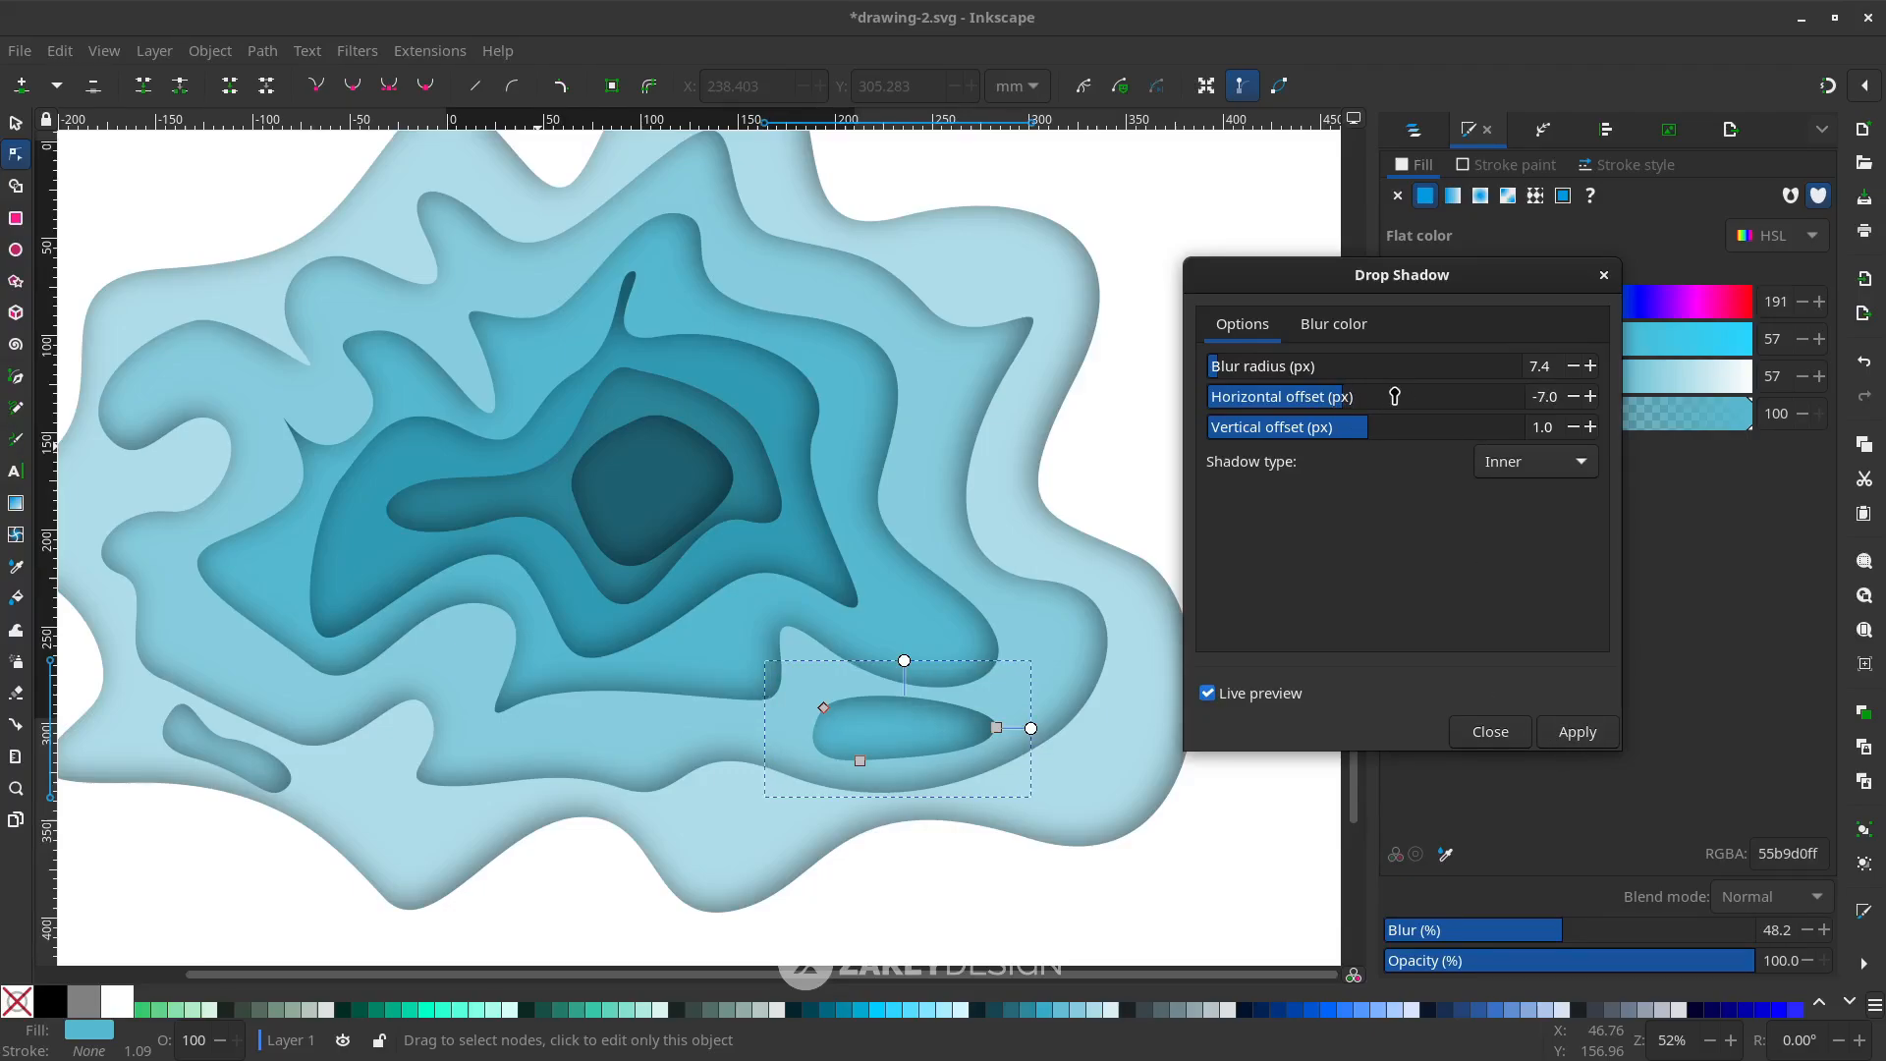
click(1575, 732)
click(1493, 737)
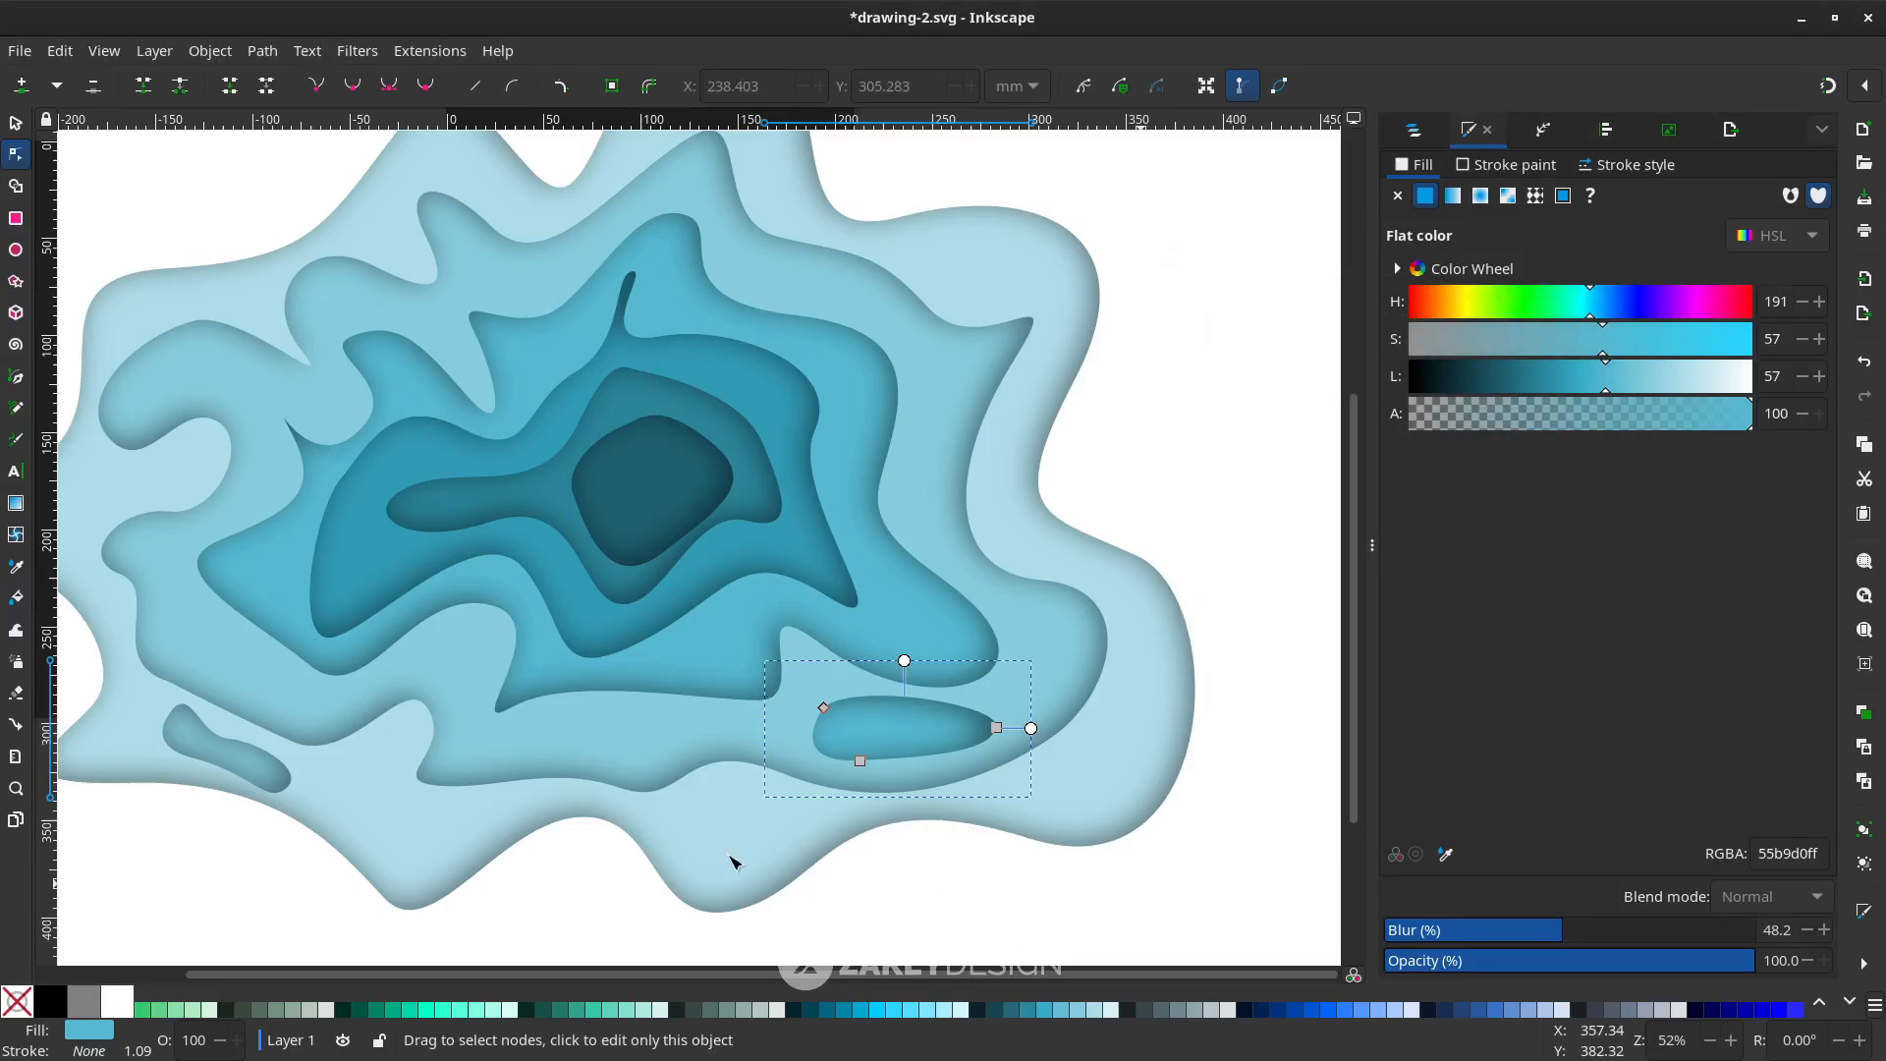
click(893, 877)
Draw a smaller closed blob about 54 mm wide and 18 mm high inside the oval cutout and fill it with the dark teal 2b89a0
scroll(526, 560, up, 4)
key(b)
scroll(555, 678, left, 2)
scroll(555, 678, down, 2)
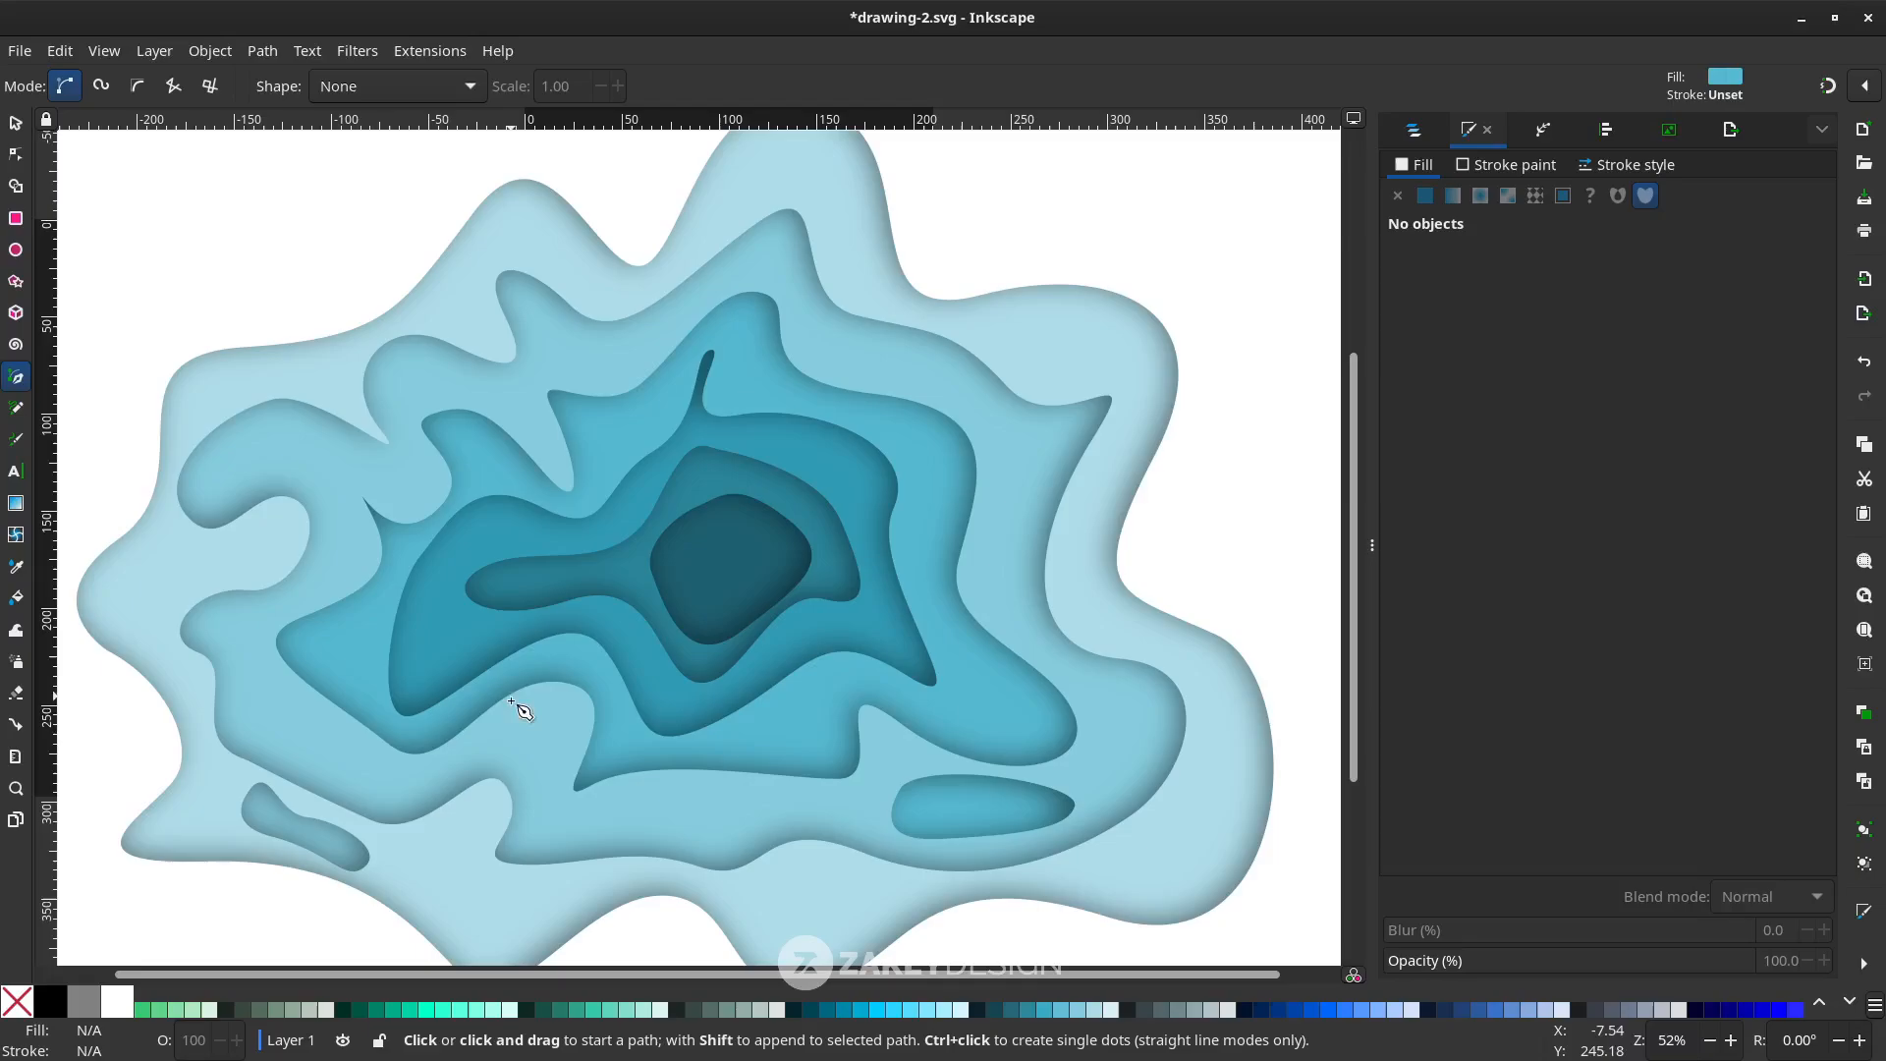
scroll(483, 873, down, 2)
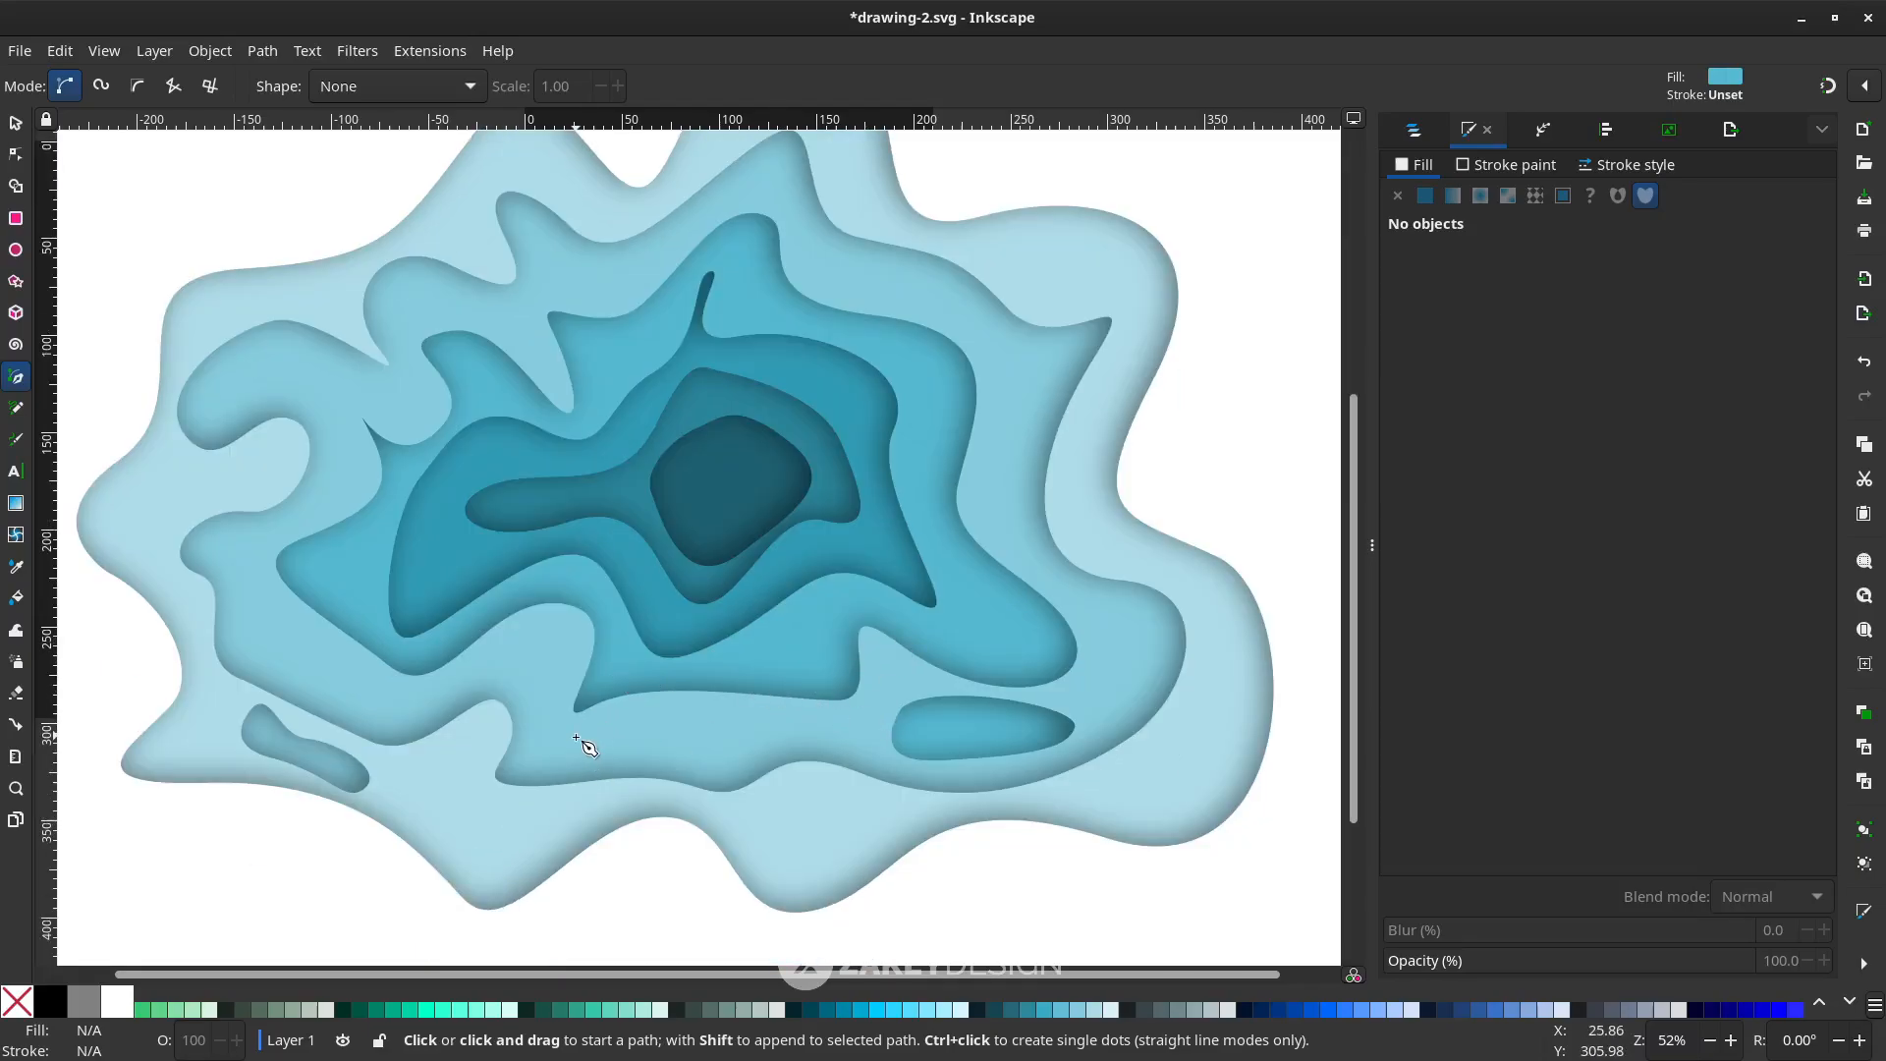
scroll(671, 768, up, 2)
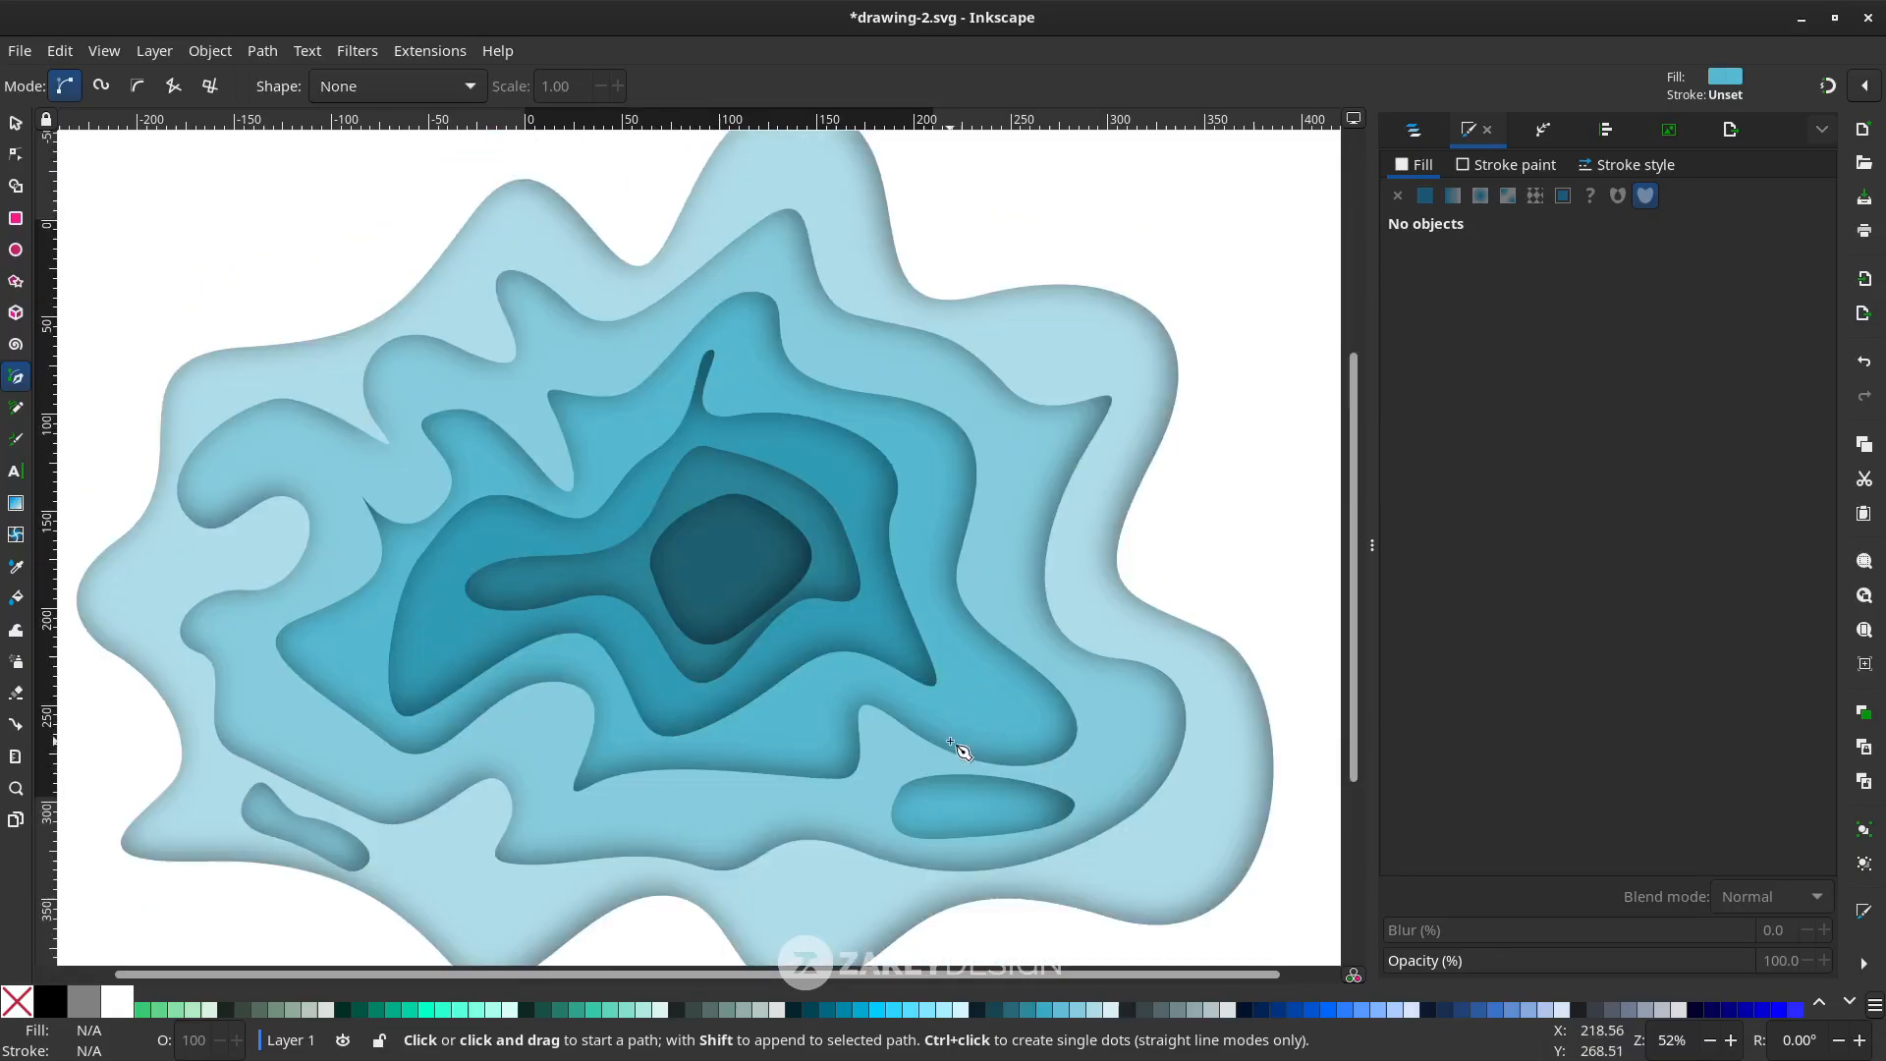
click(968, 804)
mouse_move(940, 820)
mouse_down()
mouse_move(1023, 795)
mouse_move(972, 813)
mouse_up()
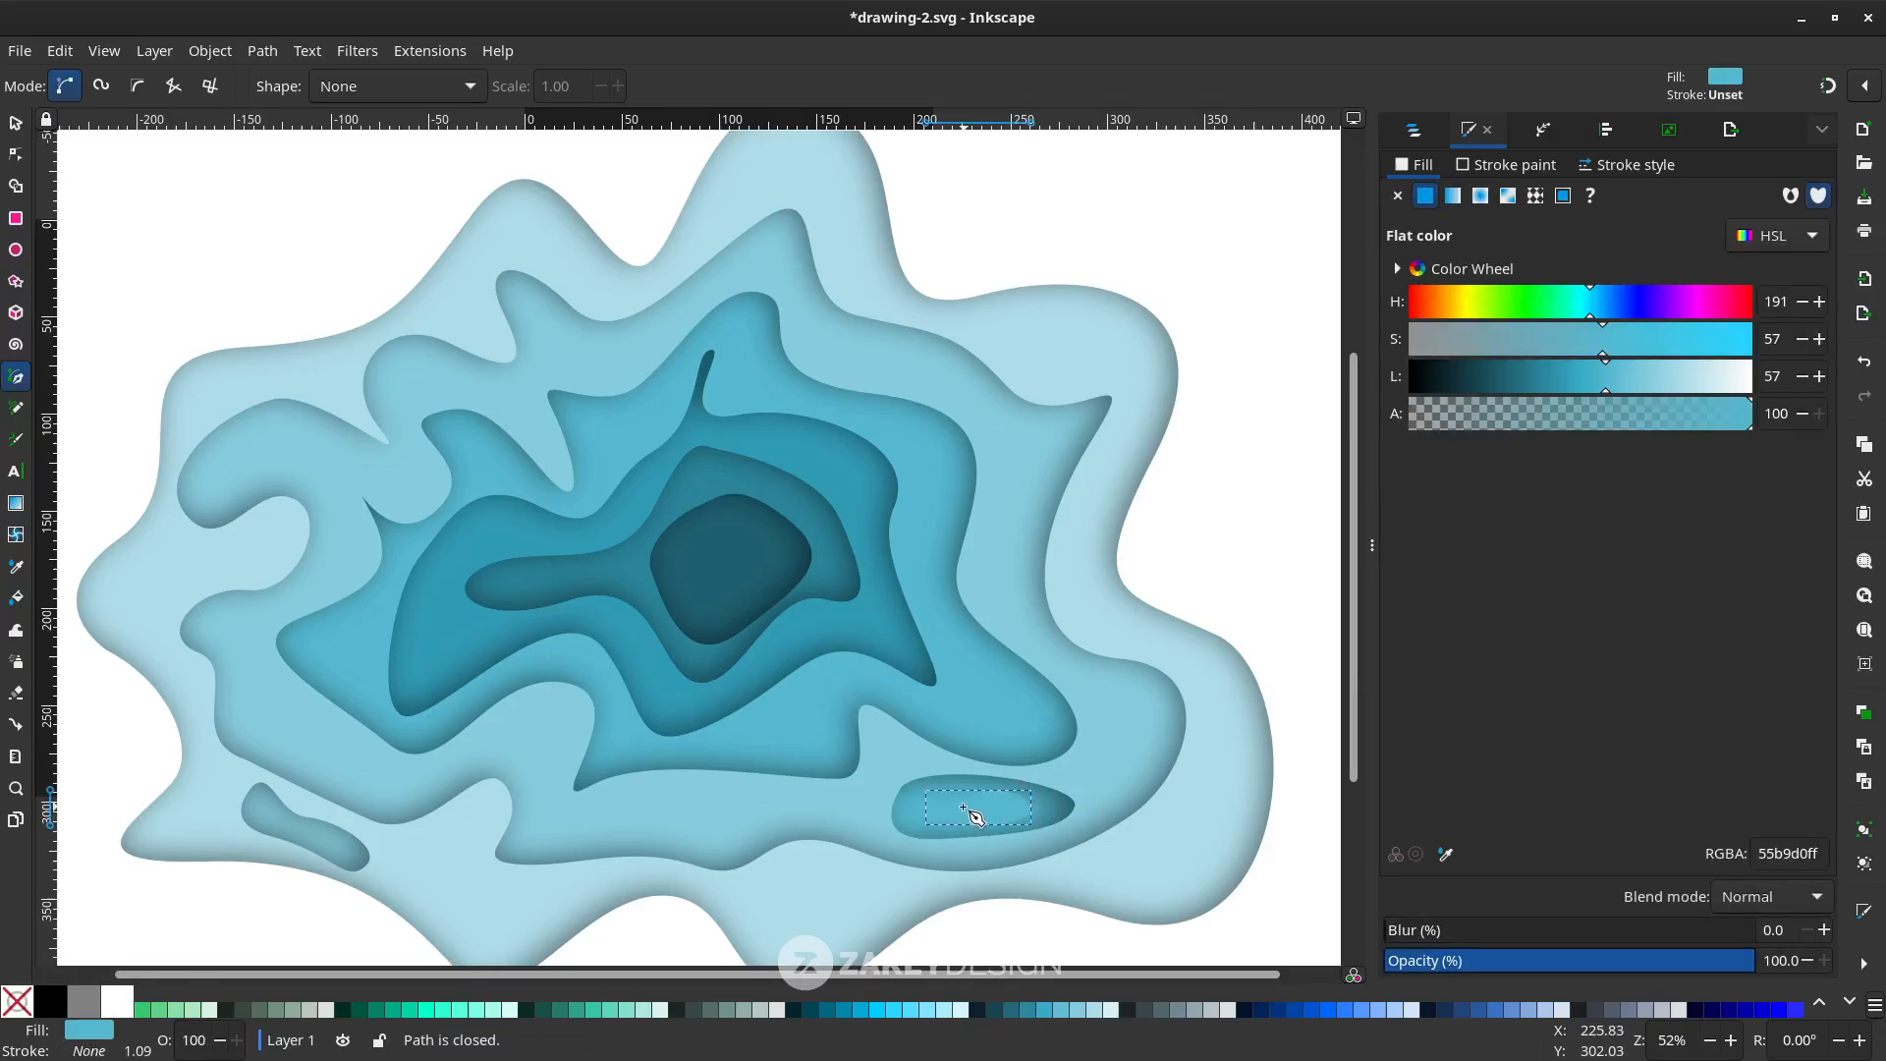
key(n)
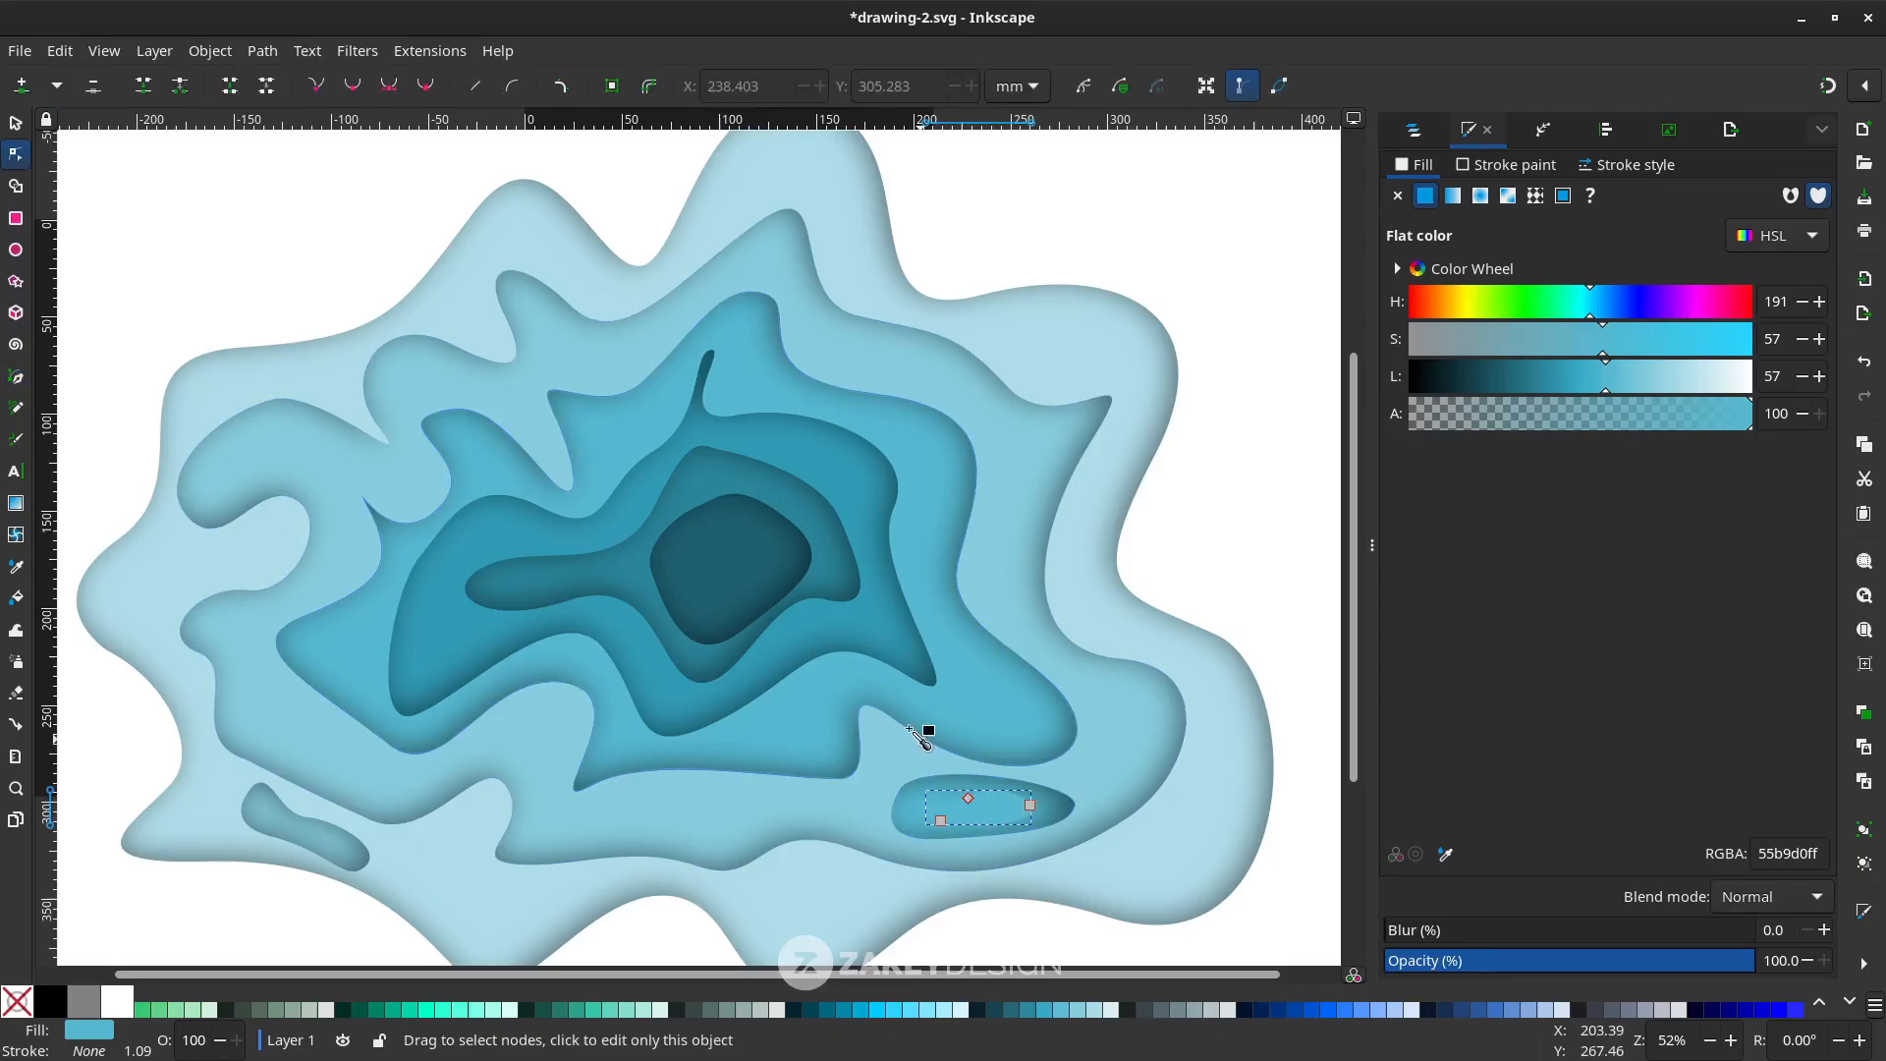
key(d)
click(872, 654)
Delete the upper node of the small inner blob to smooth its outline
click(969, 800)
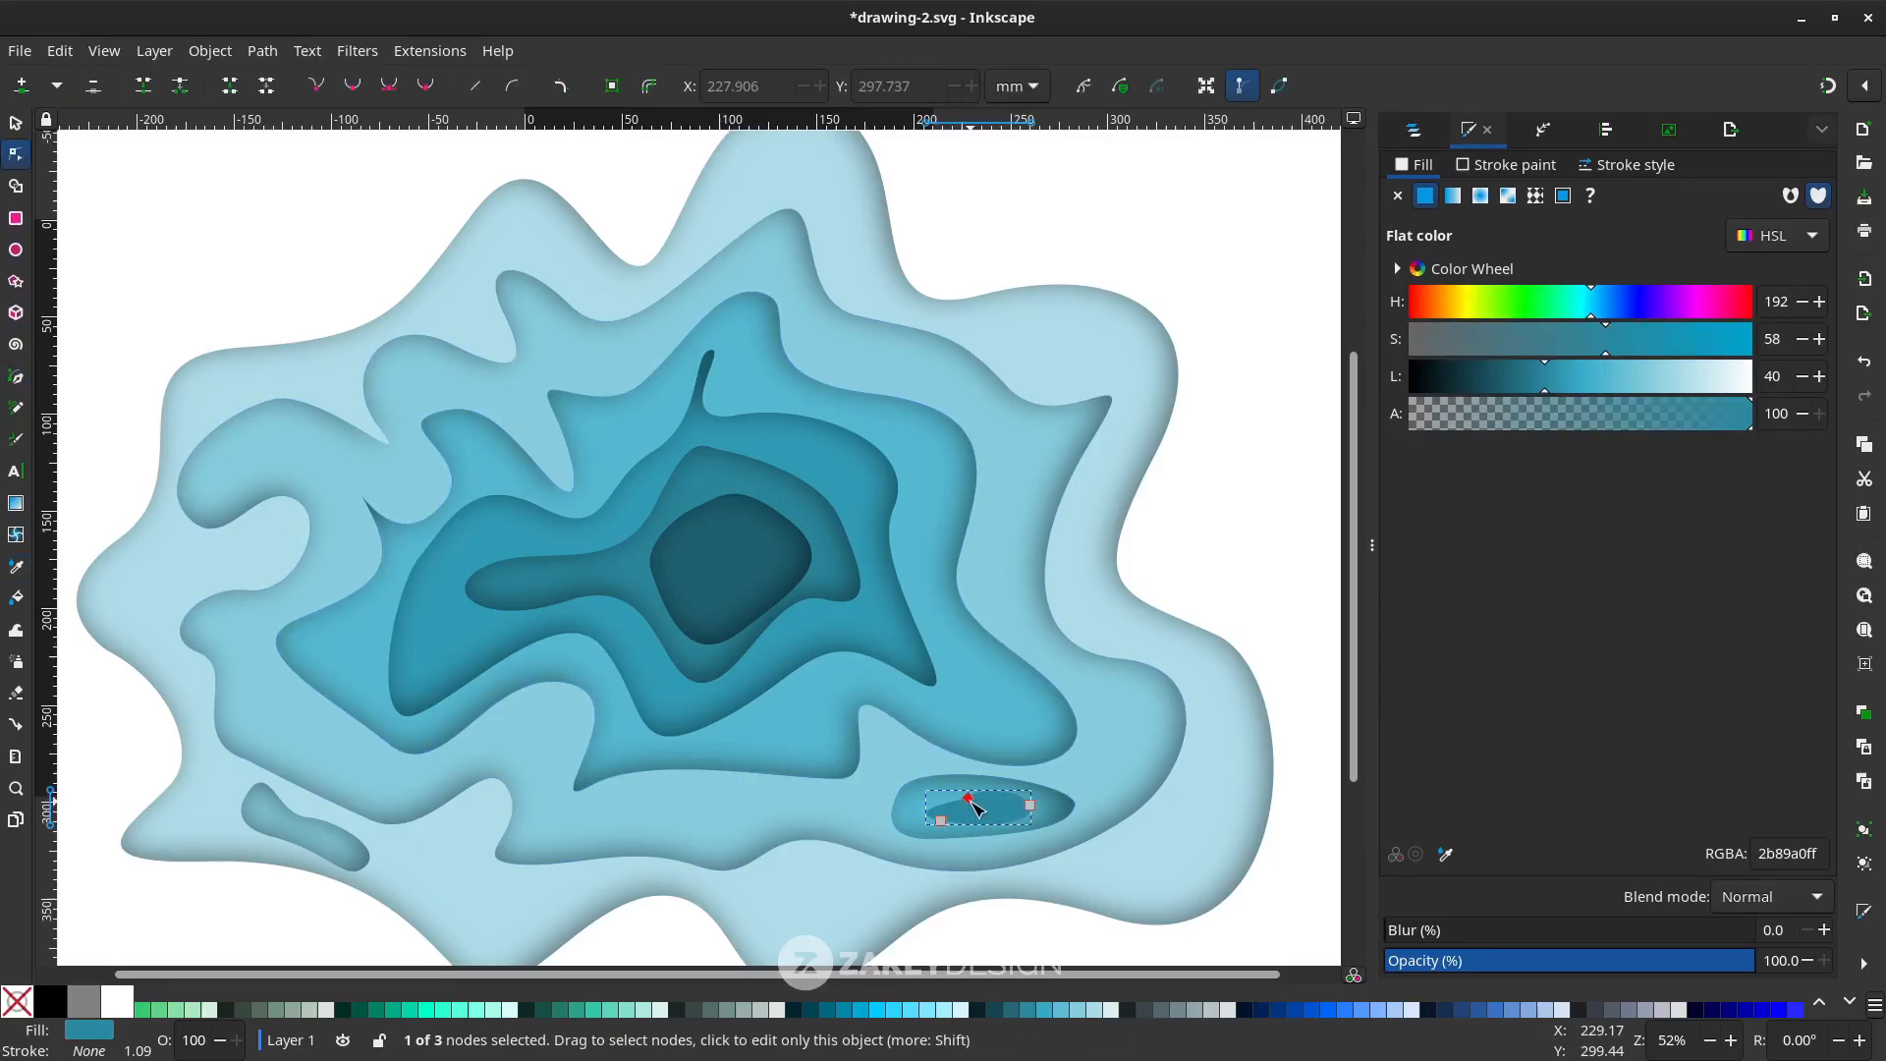
ctrl+scroll(987, 814, up, 2)
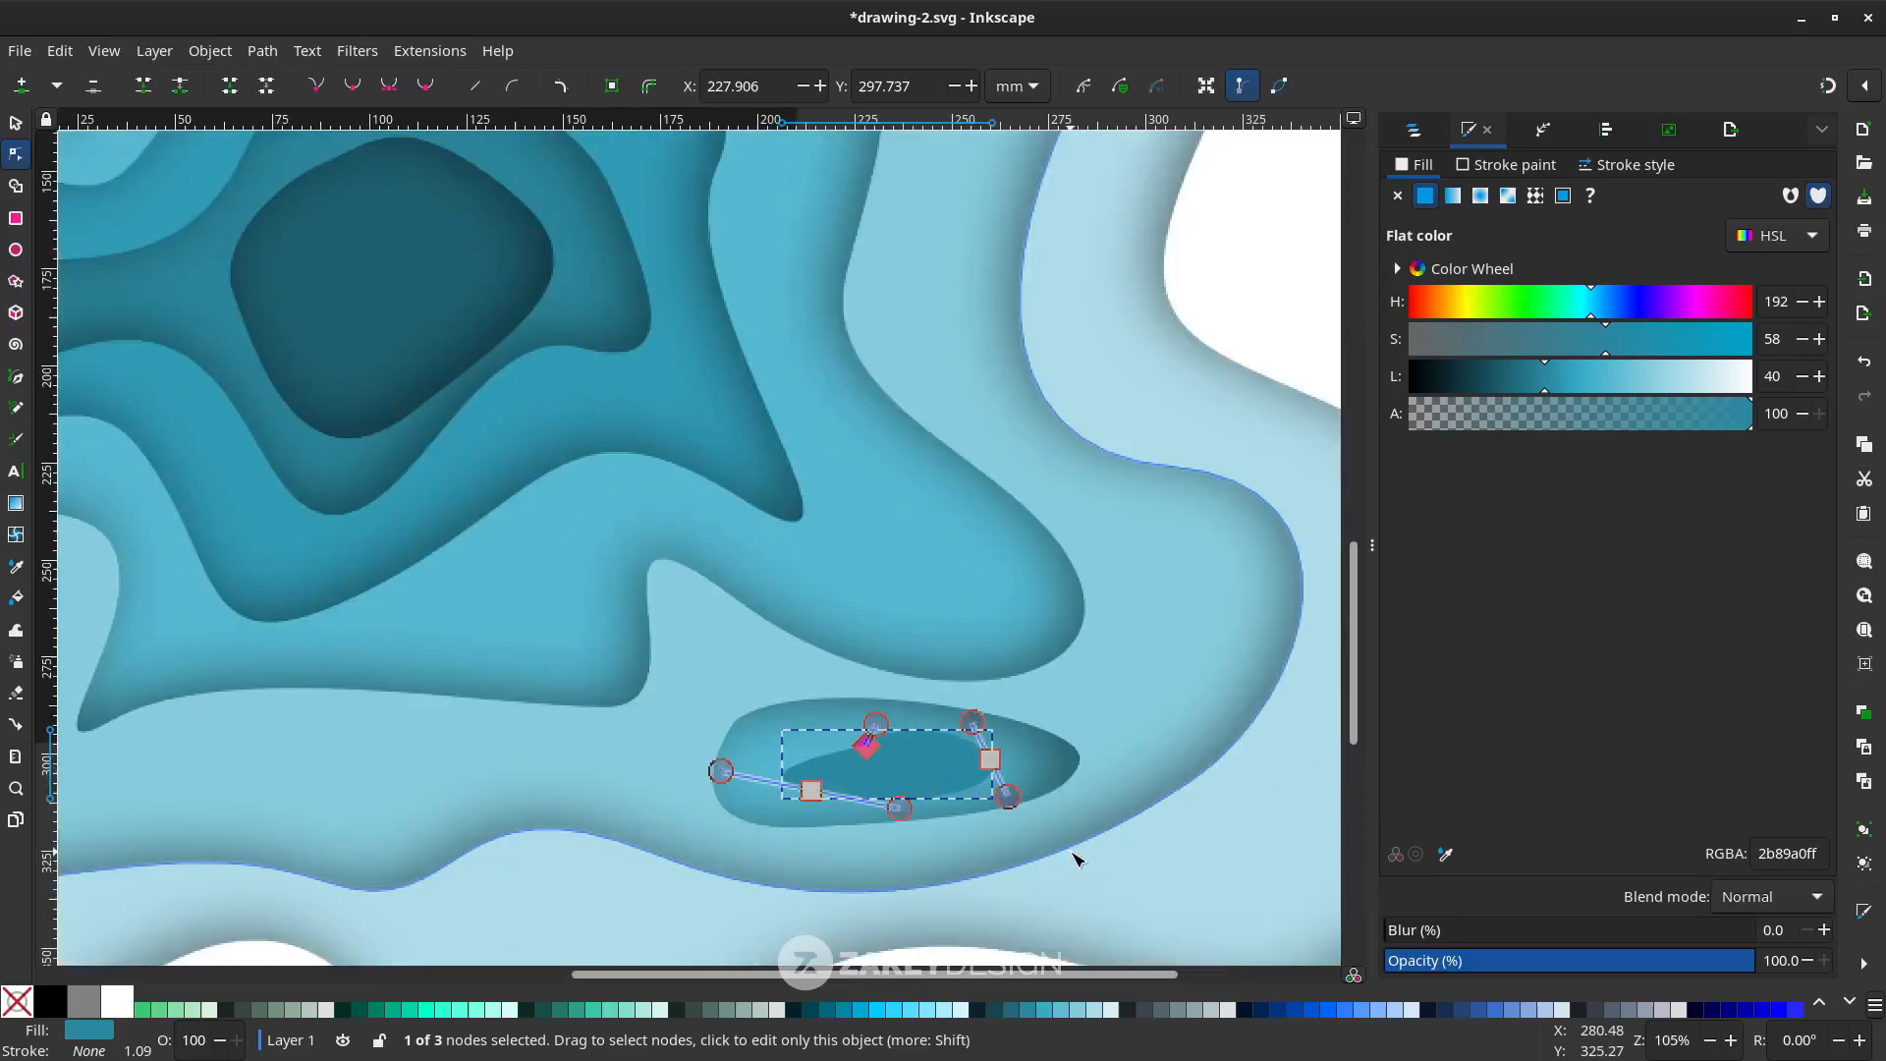
drag(866, 825, 825, 826)
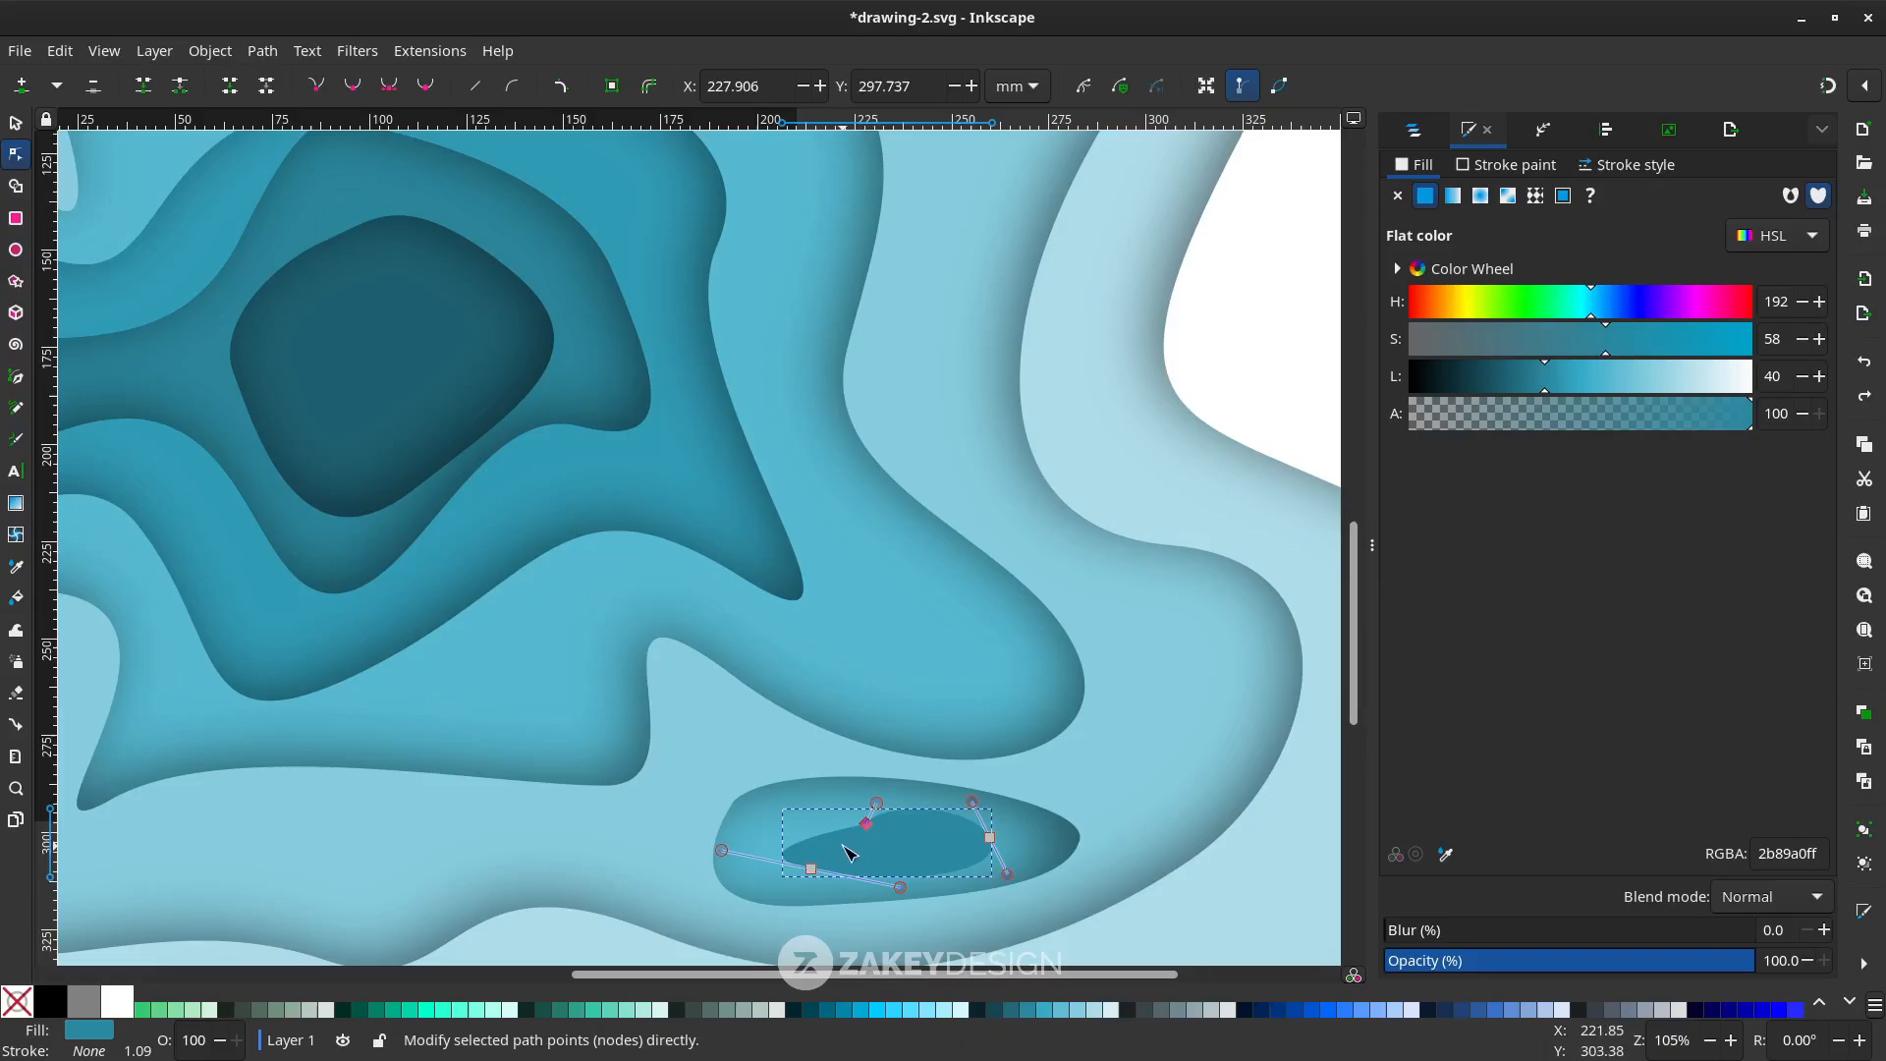
key(Delete)
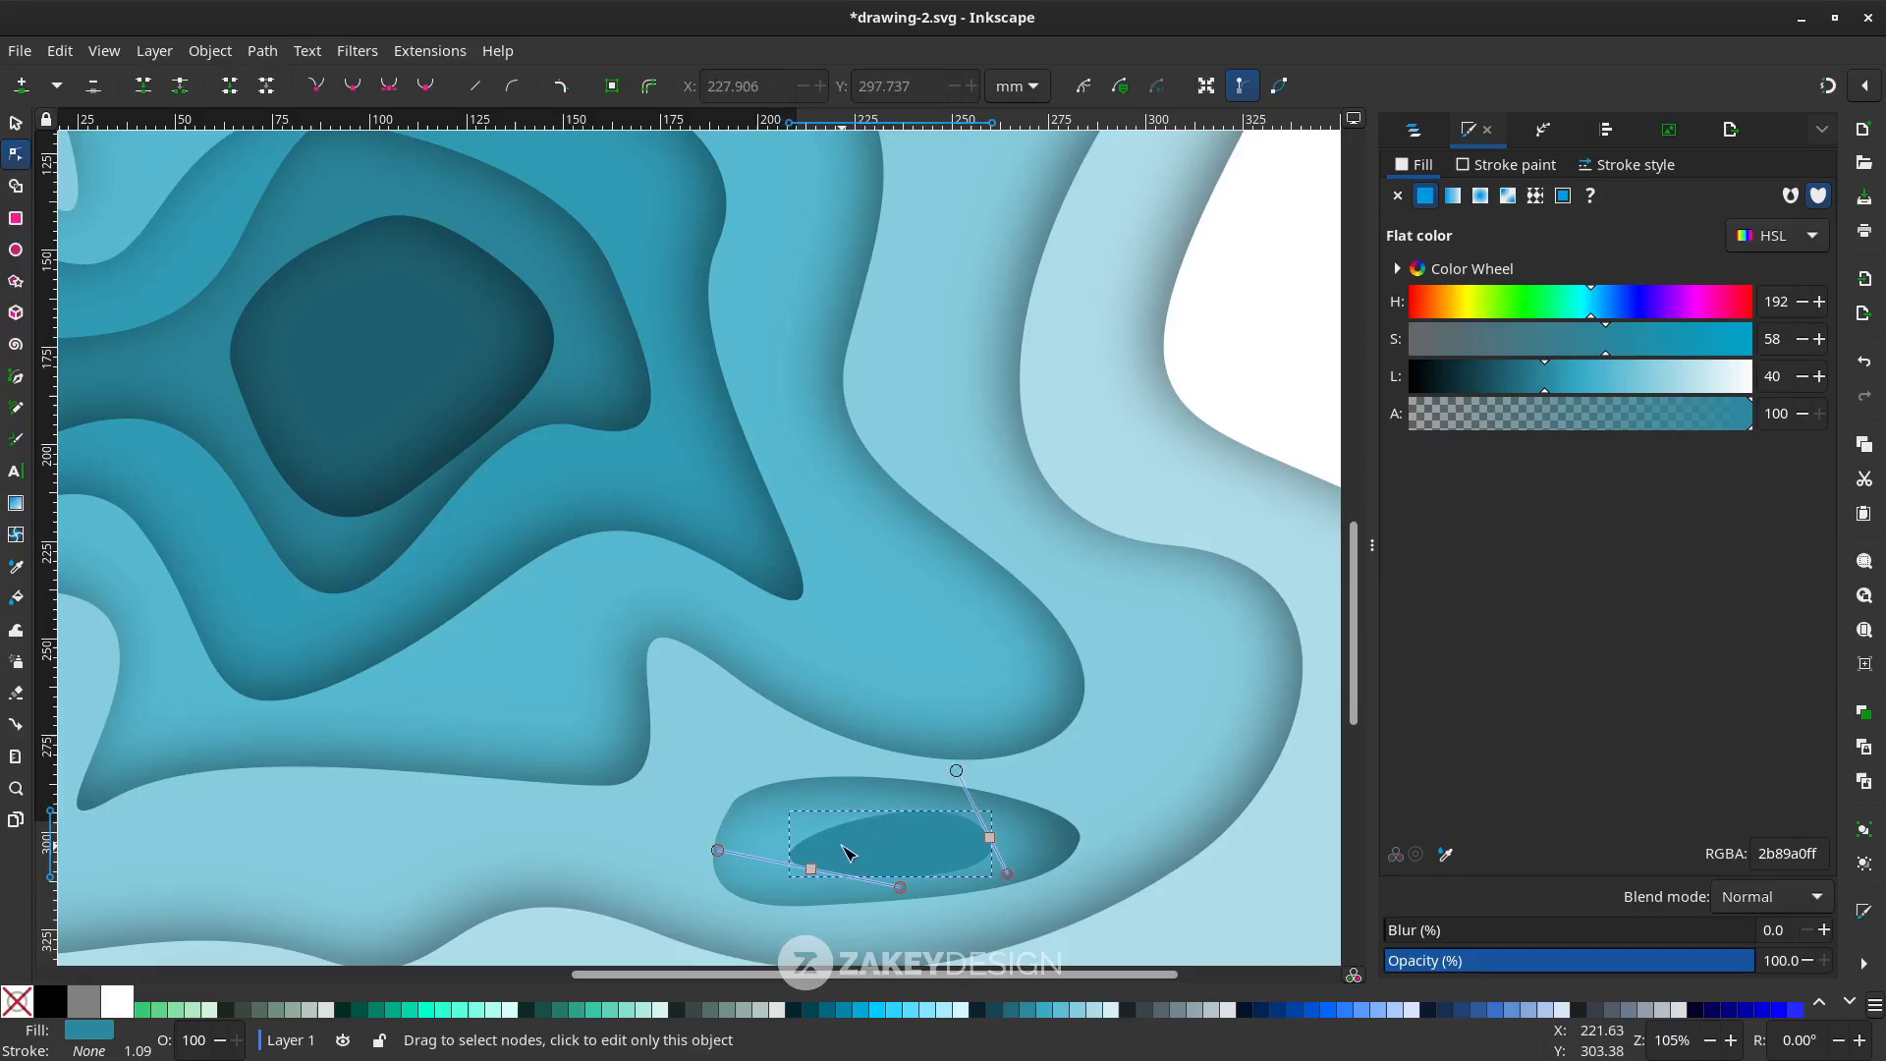
Change the small inner blob's fill to the fourth layer's blue, 3098b0, sampled from the artwork
scroll(857, 848, down, 2)
key(d)
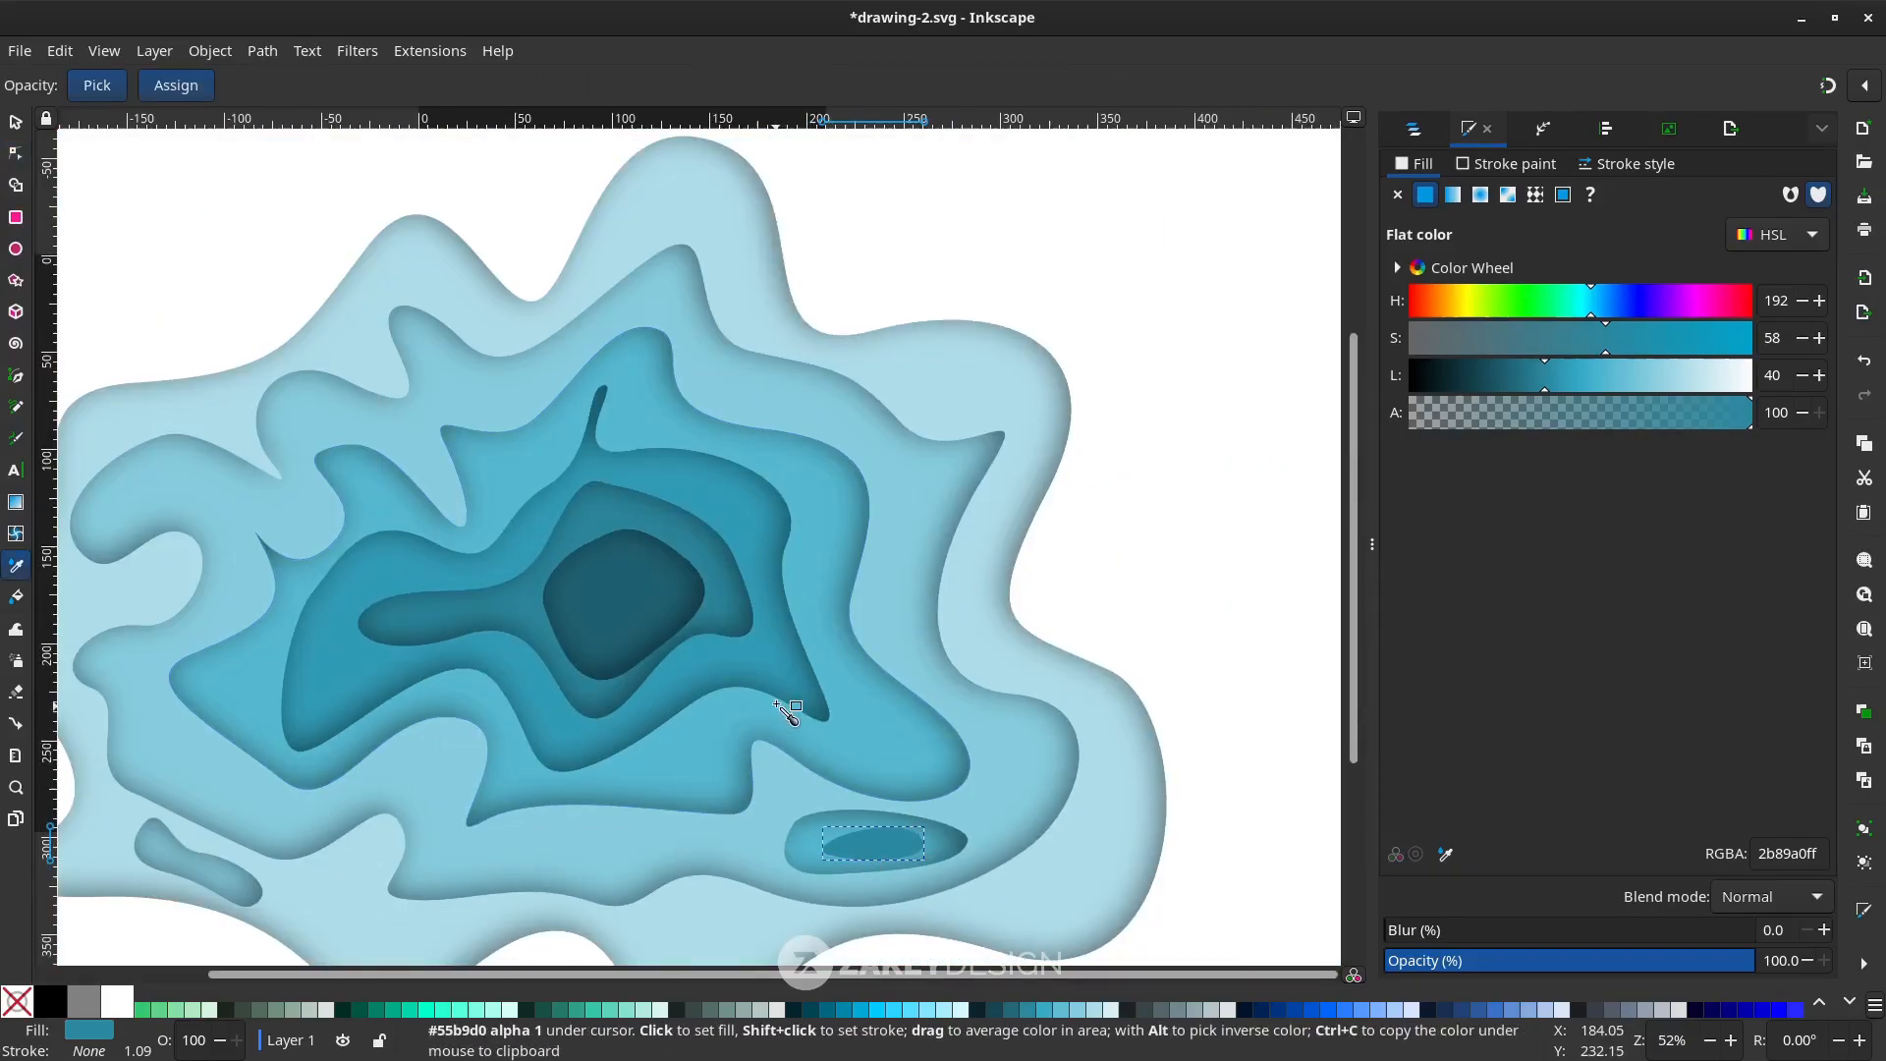
click(821, 753)
click(771, 673)
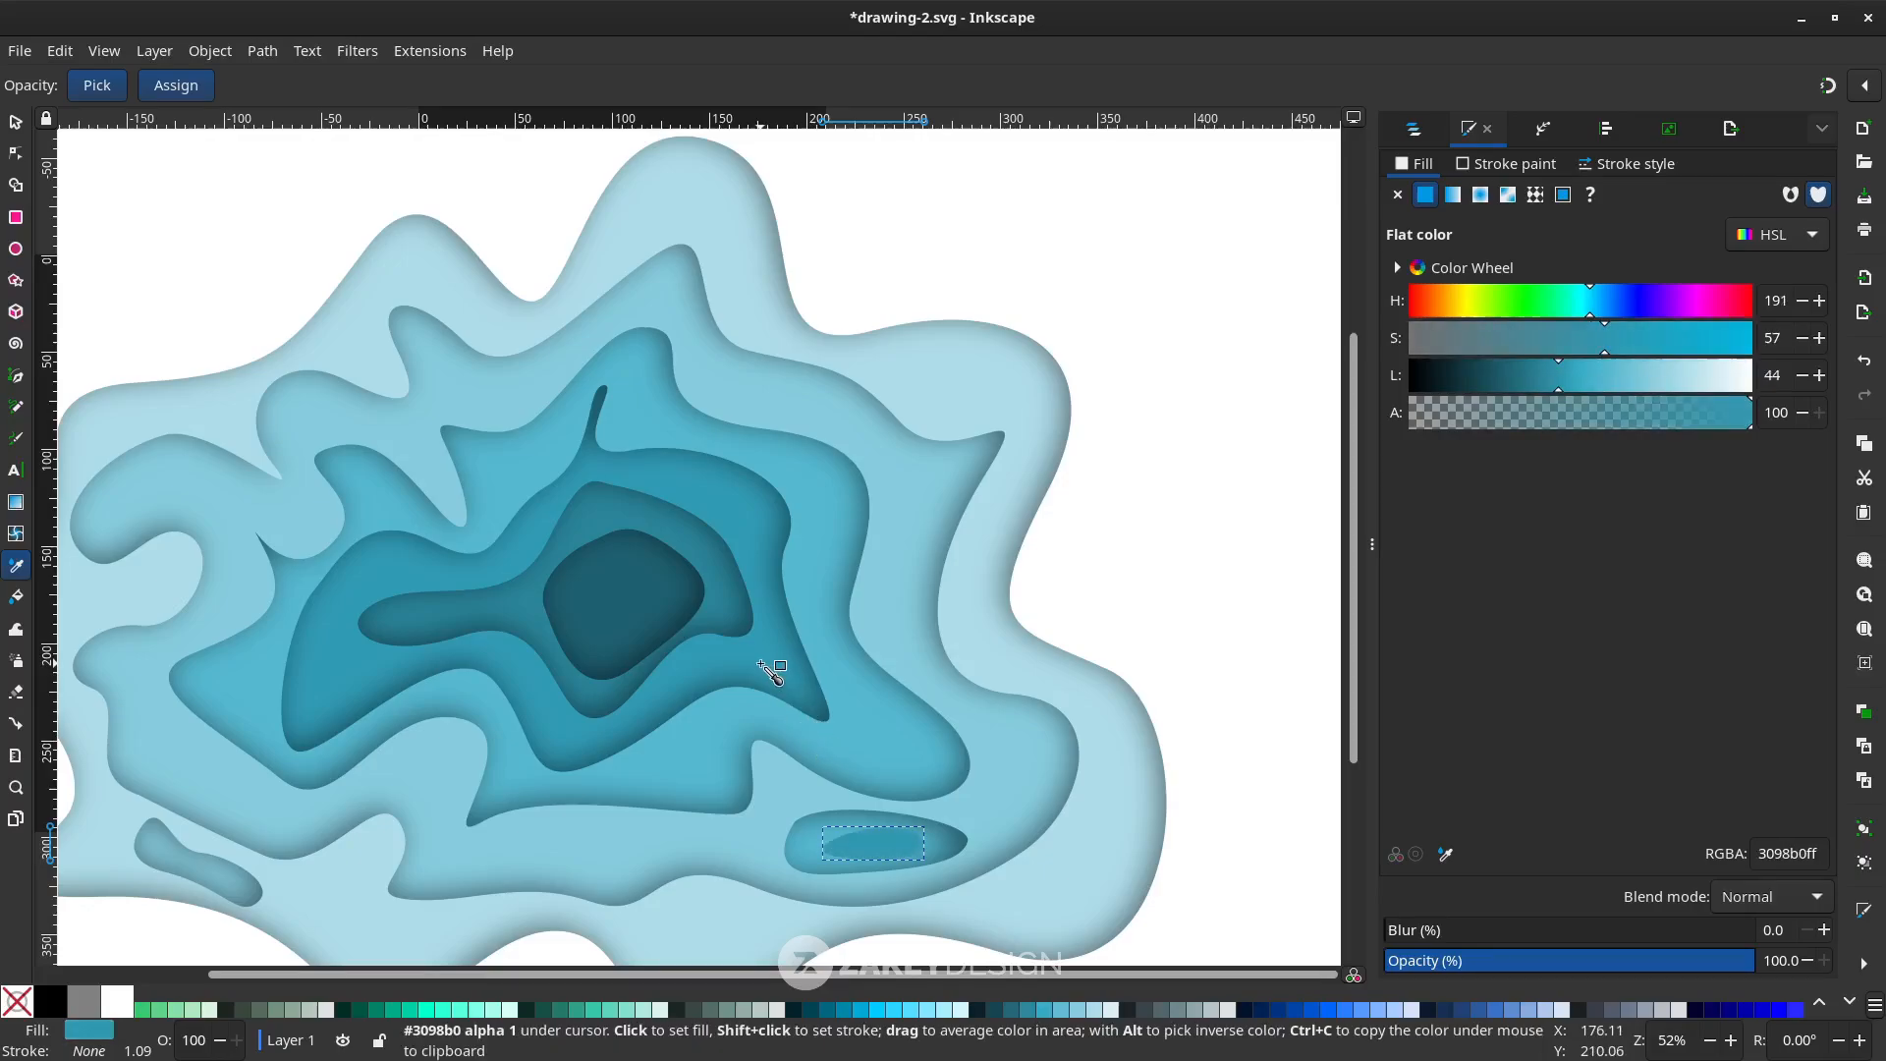
key(s)
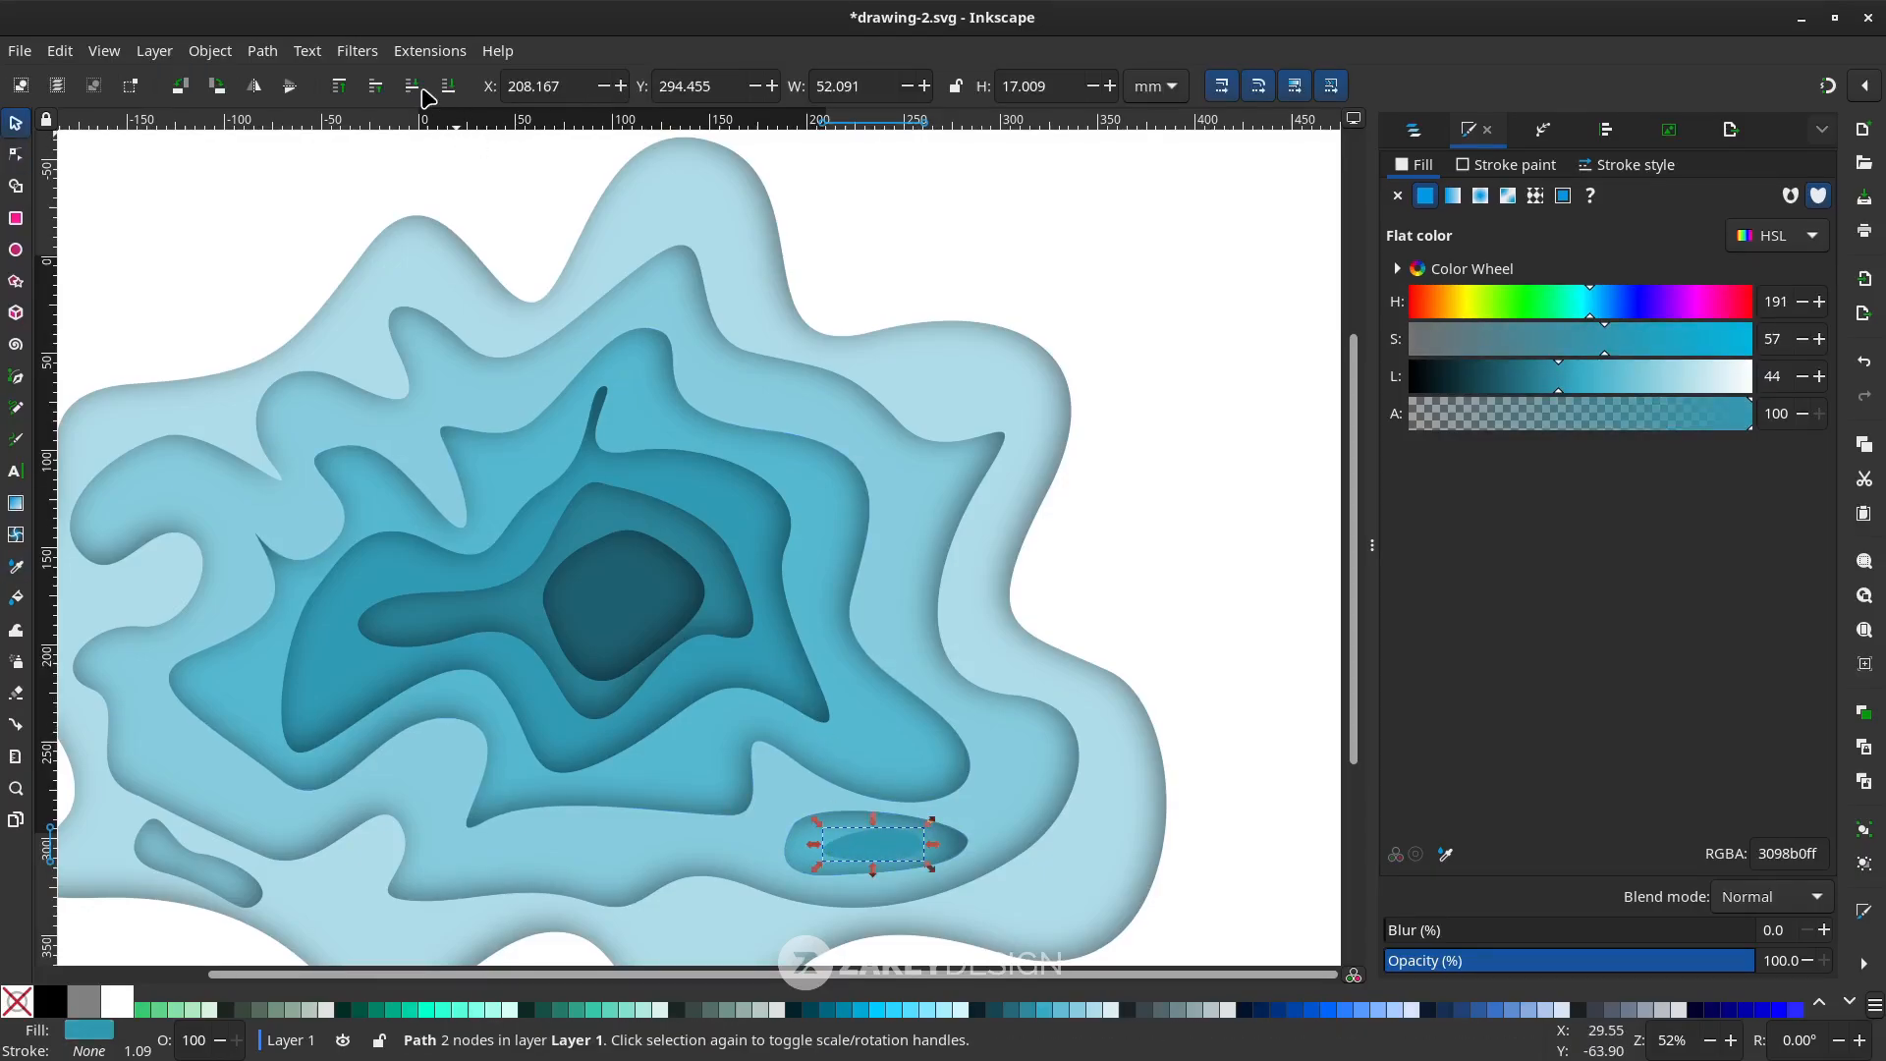
Apply an inner Drop Shadow with 7.4 px blur and offsets of -7.0 and 1.0 px to the small inner blob, previewing it live, and deselect it
click(357, 50)
mouse_move(570, 537)
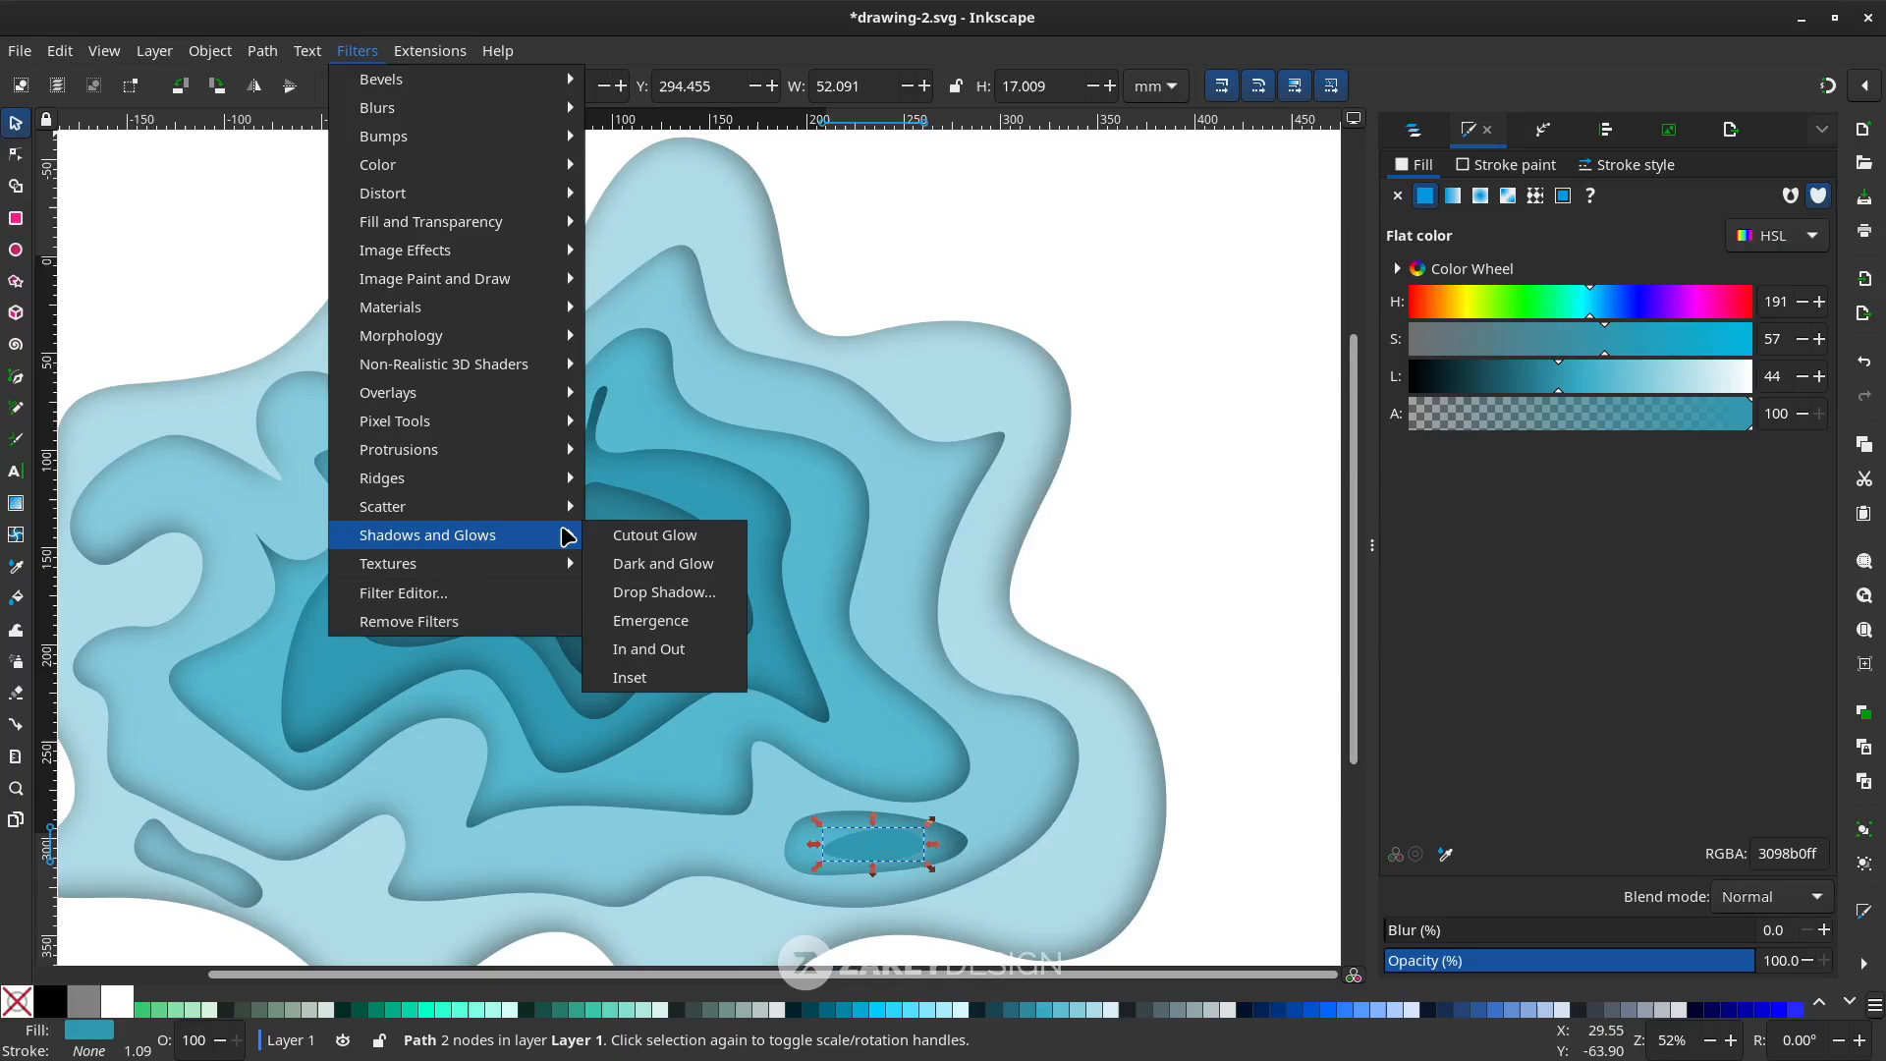
click(666, 593)
click(130, 486)
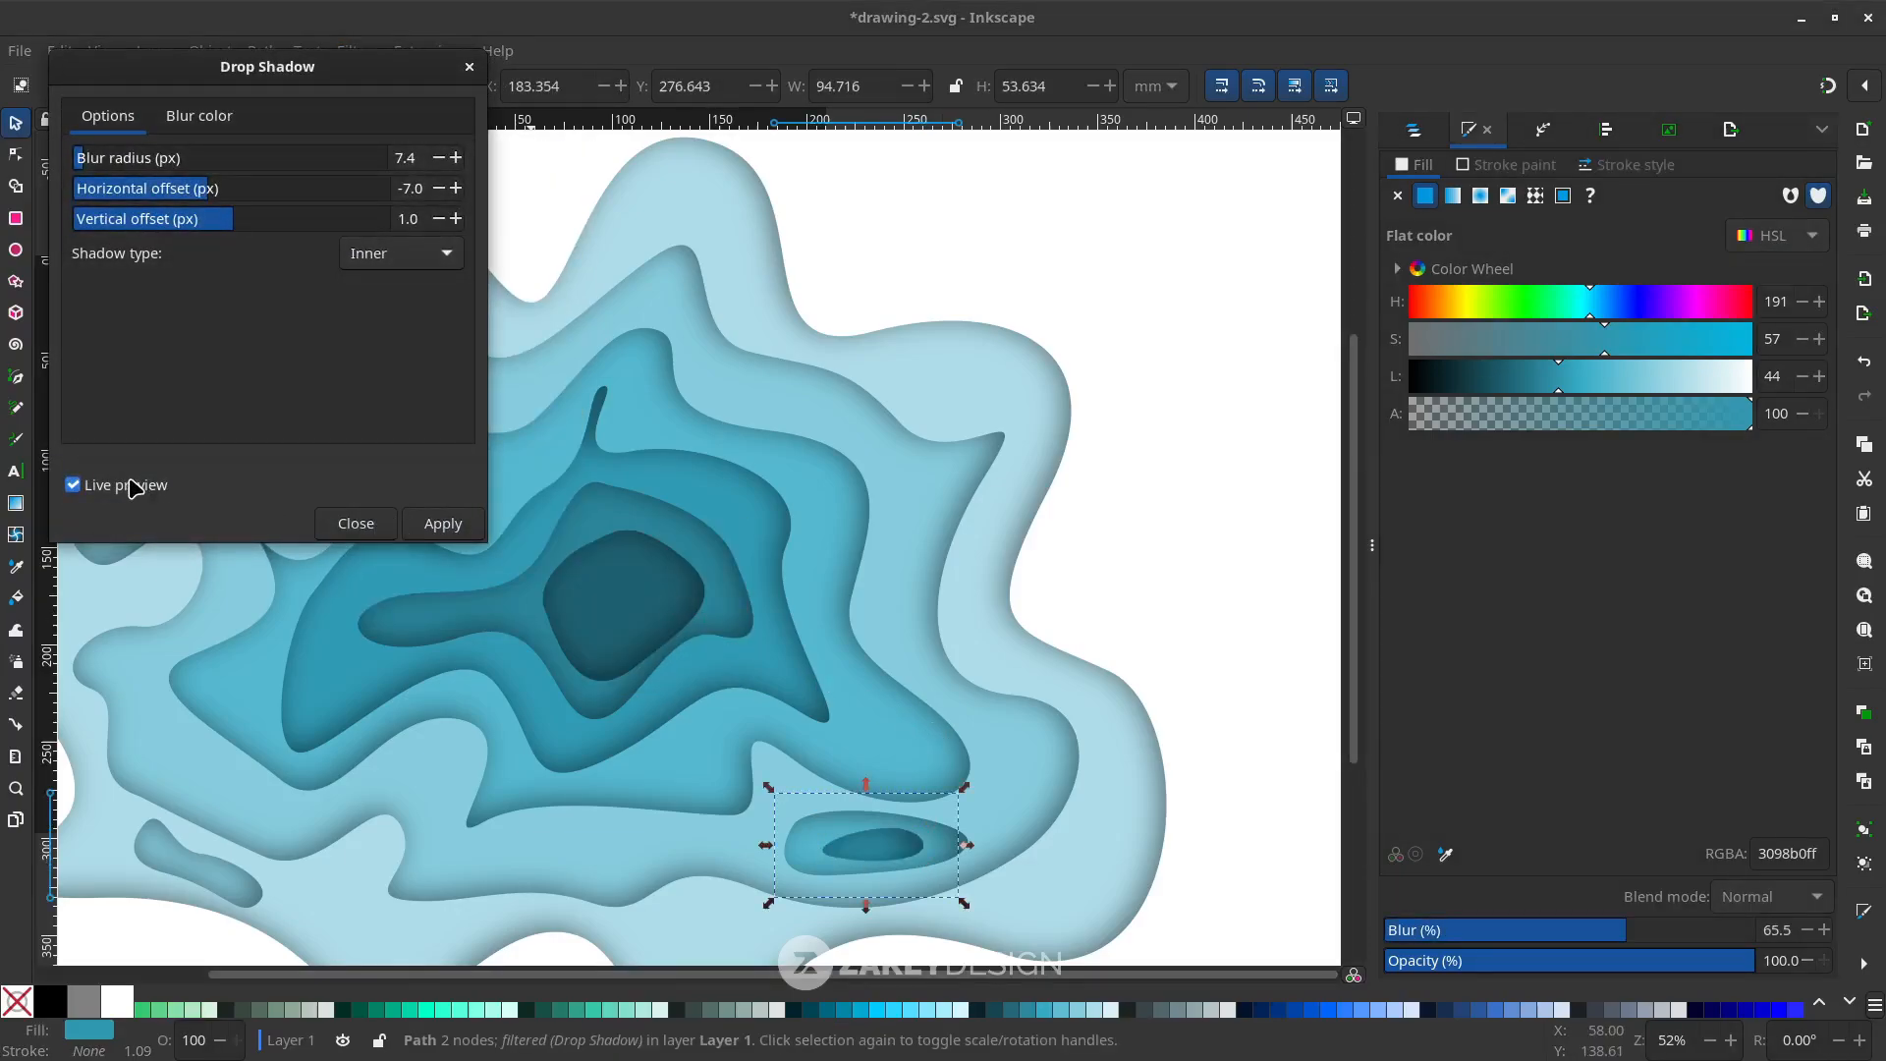
click(441, 523)
click(357, 523)
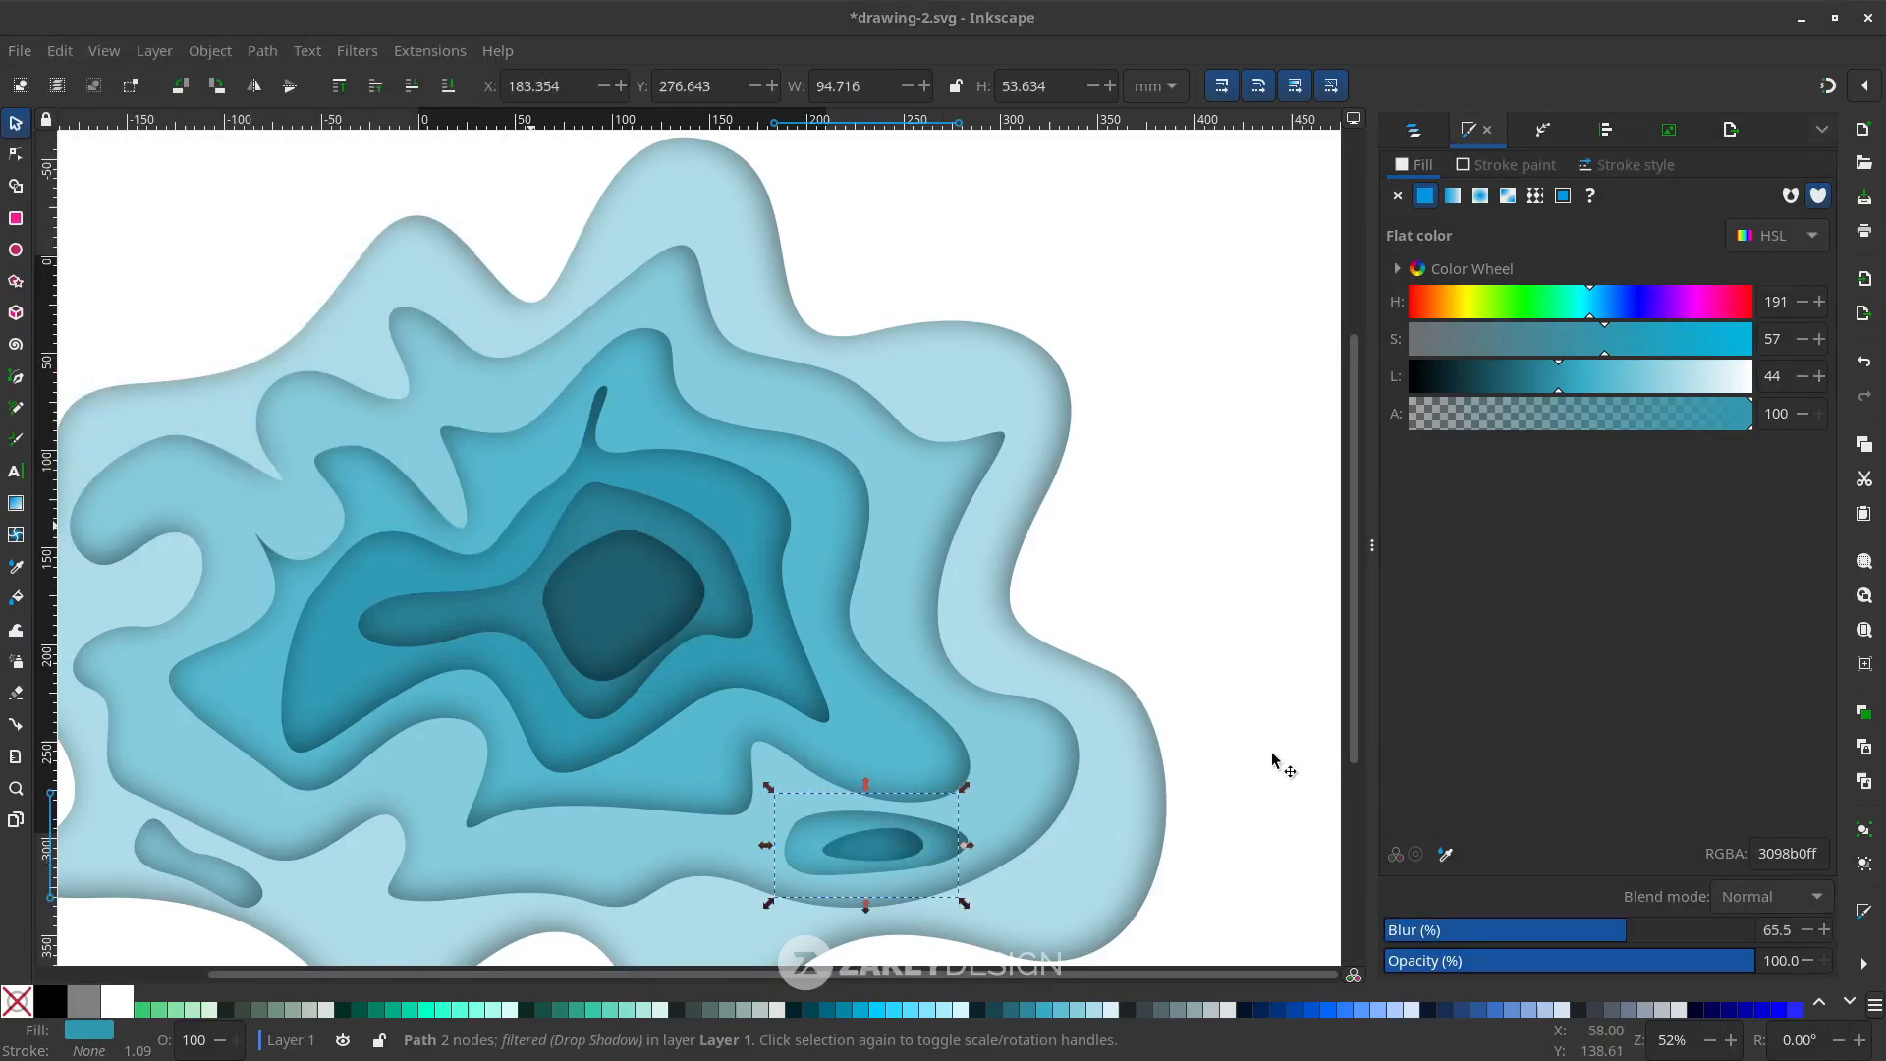
click(1171, 752)
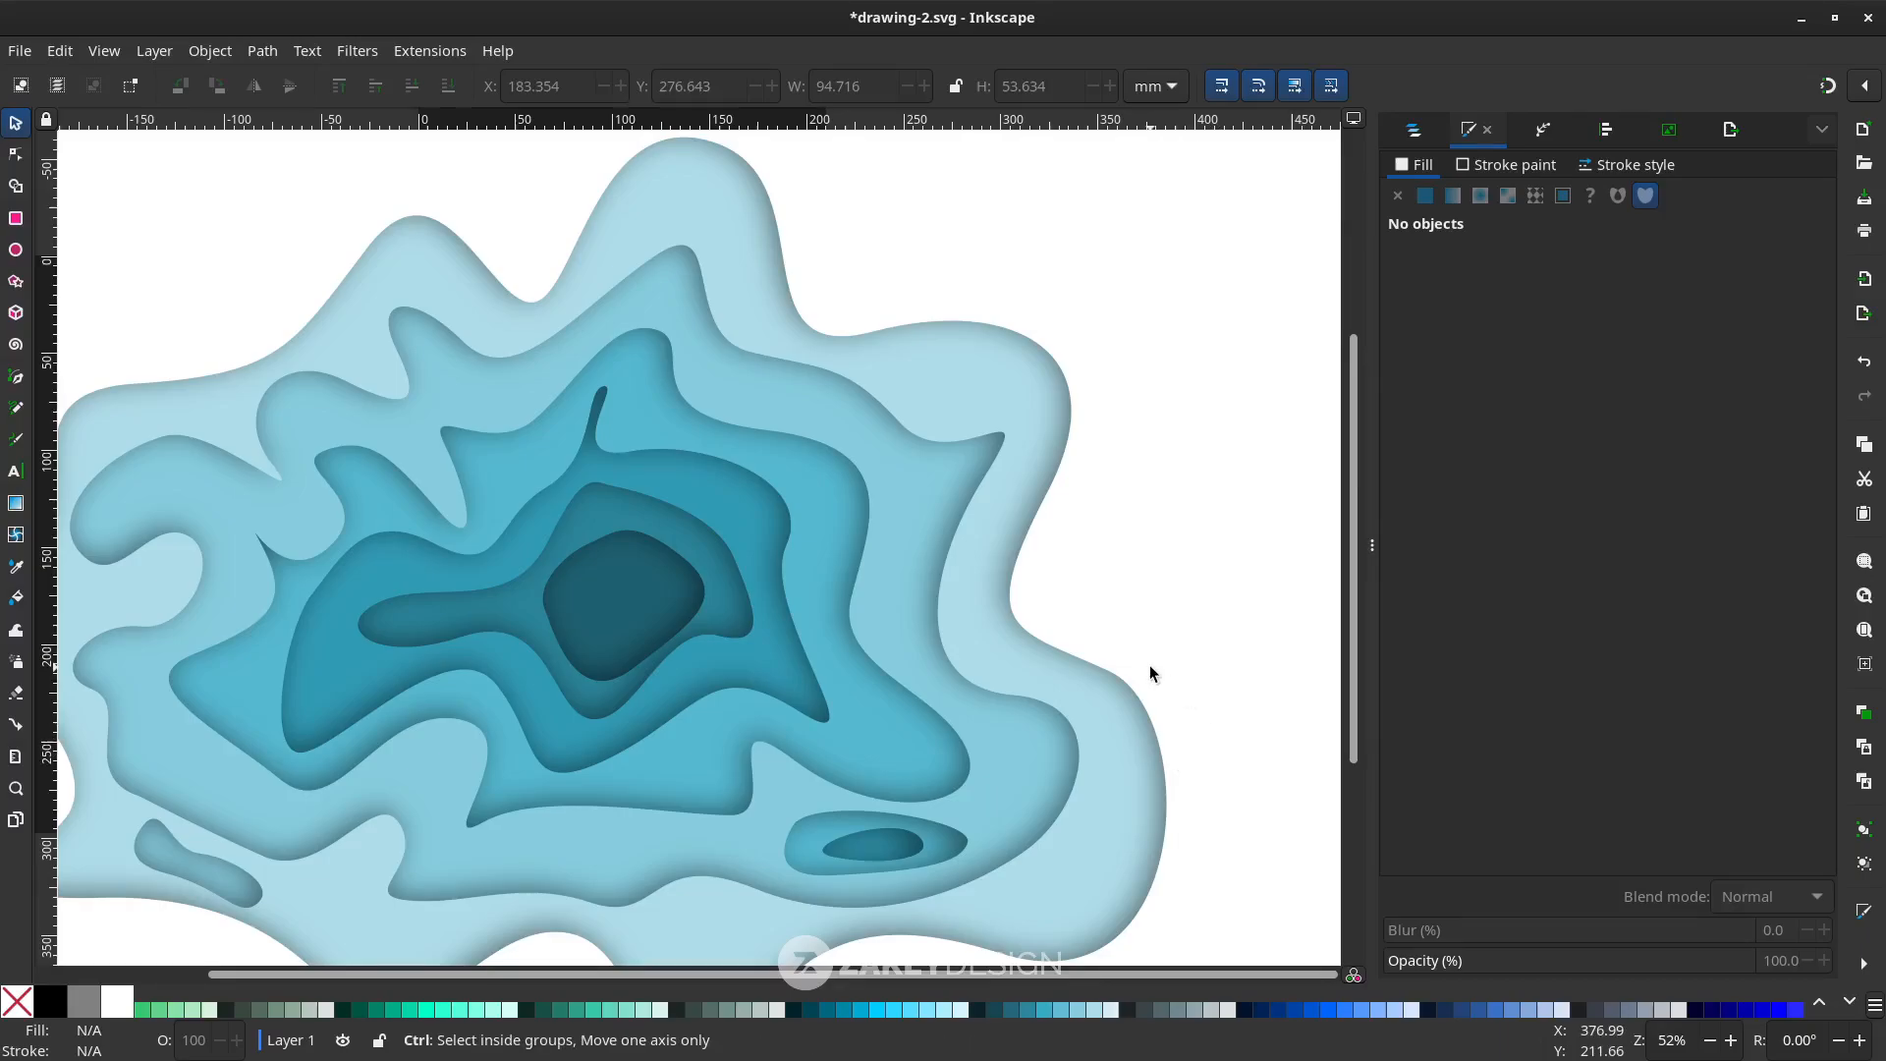
Draw a narrow slanted closed blob about 36 mm wide and 68 mm high in the second layer's upper-right area and fill it with blue 55b8cf
scroll(1144, 629, down, 1)
scroll(1137, 574, up, 1)
key(b)
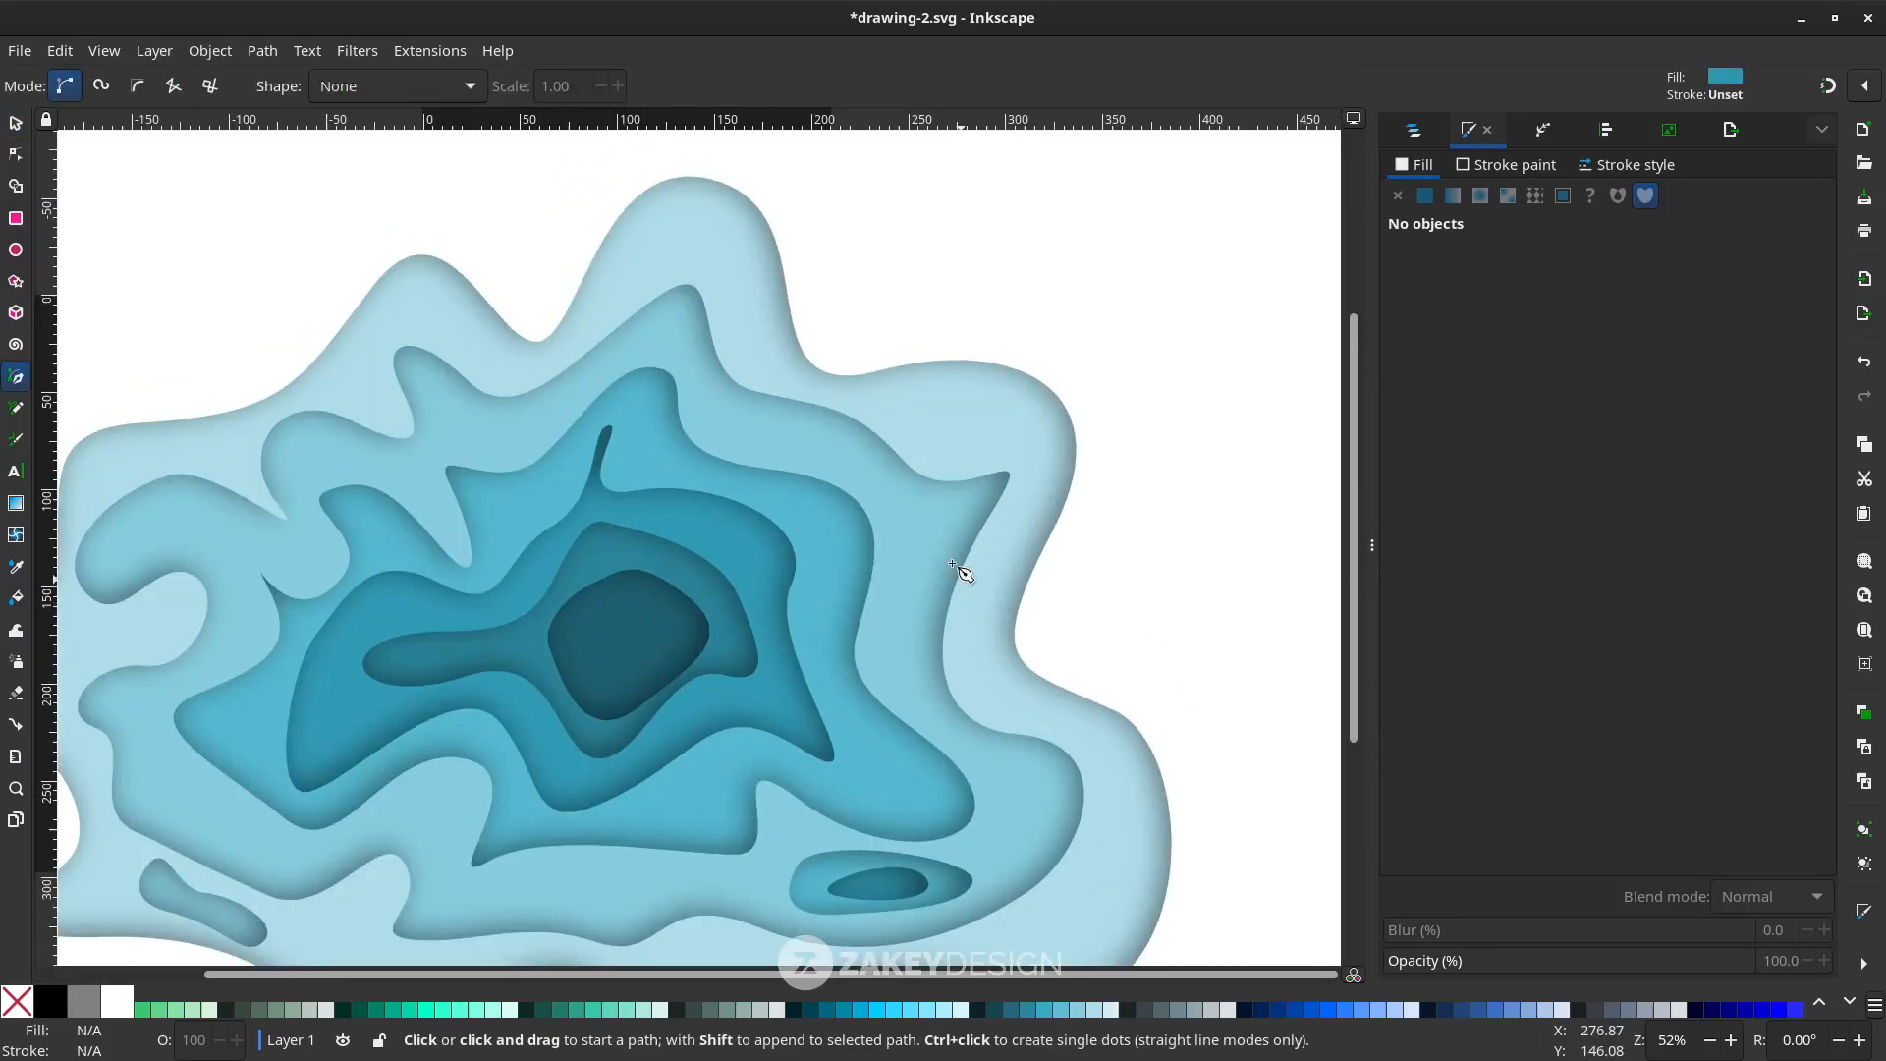
click(918, 509)
drag(899, 584, 897, 652)
drag(919, 509, 928, 530)
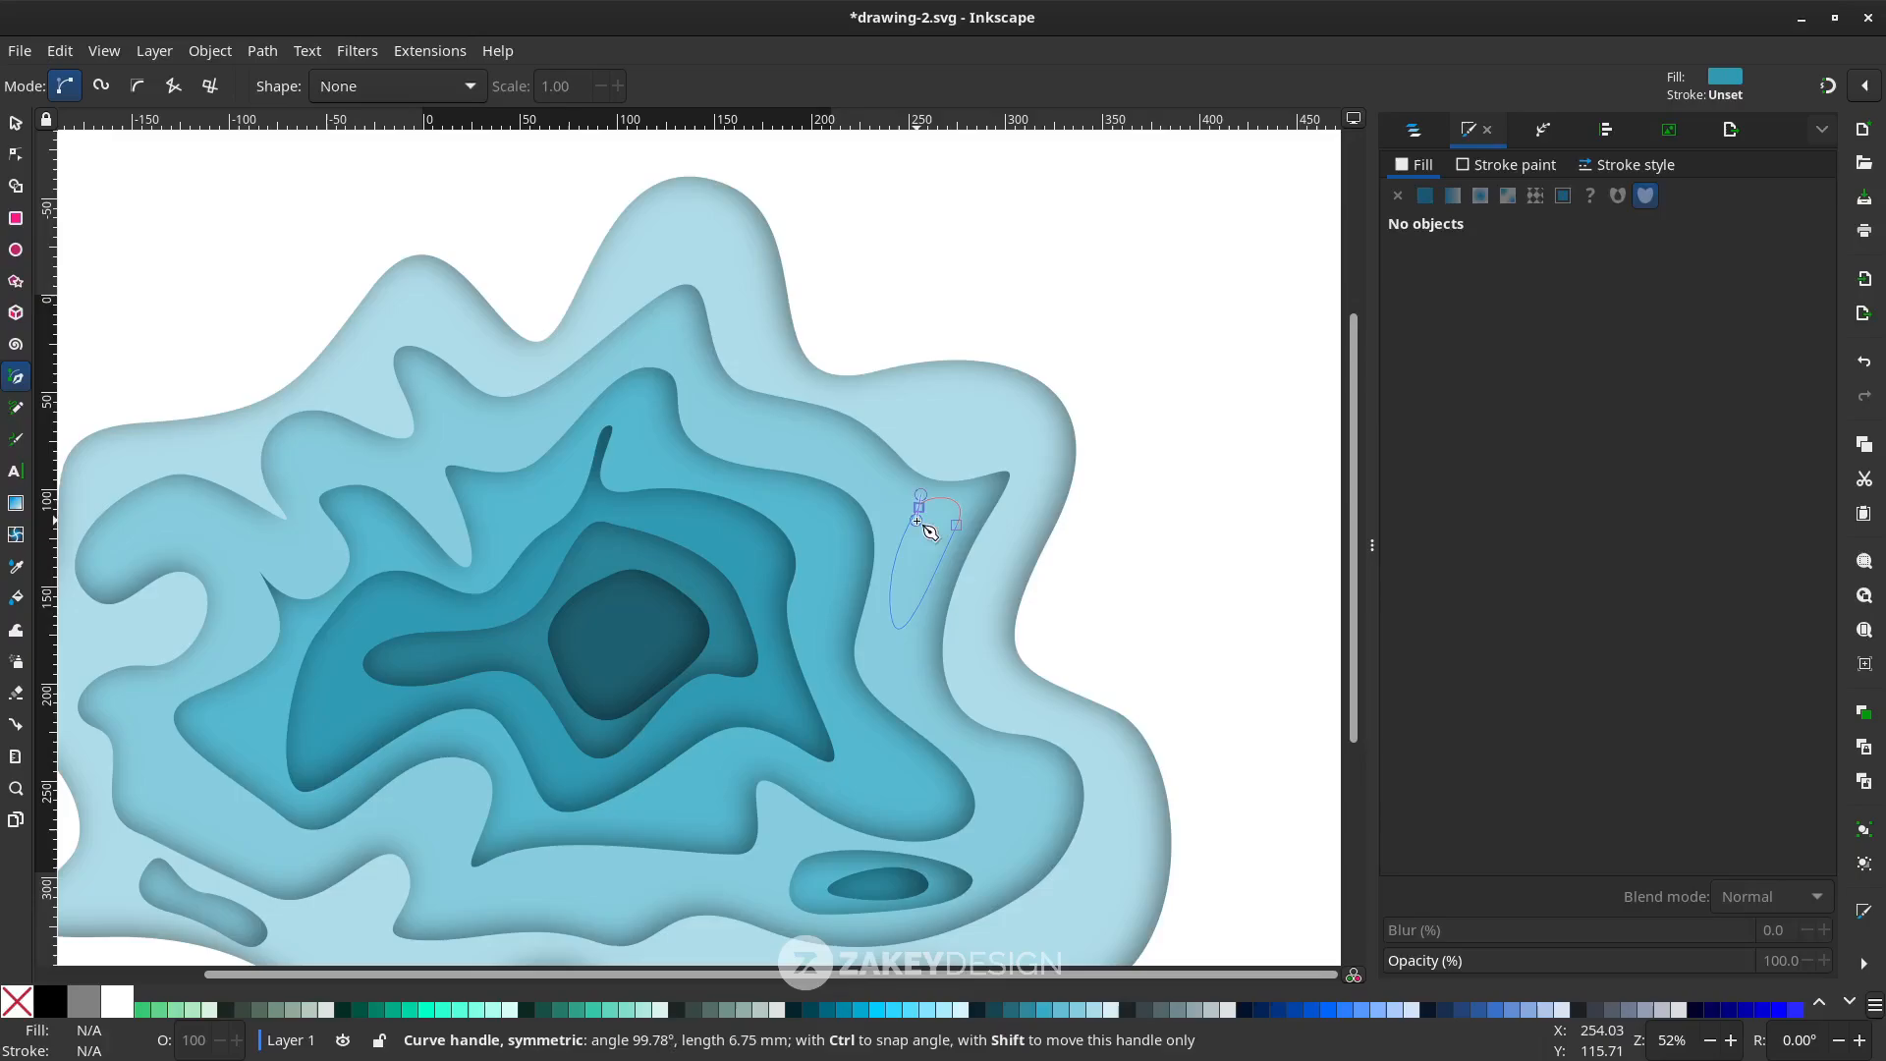
key(d)
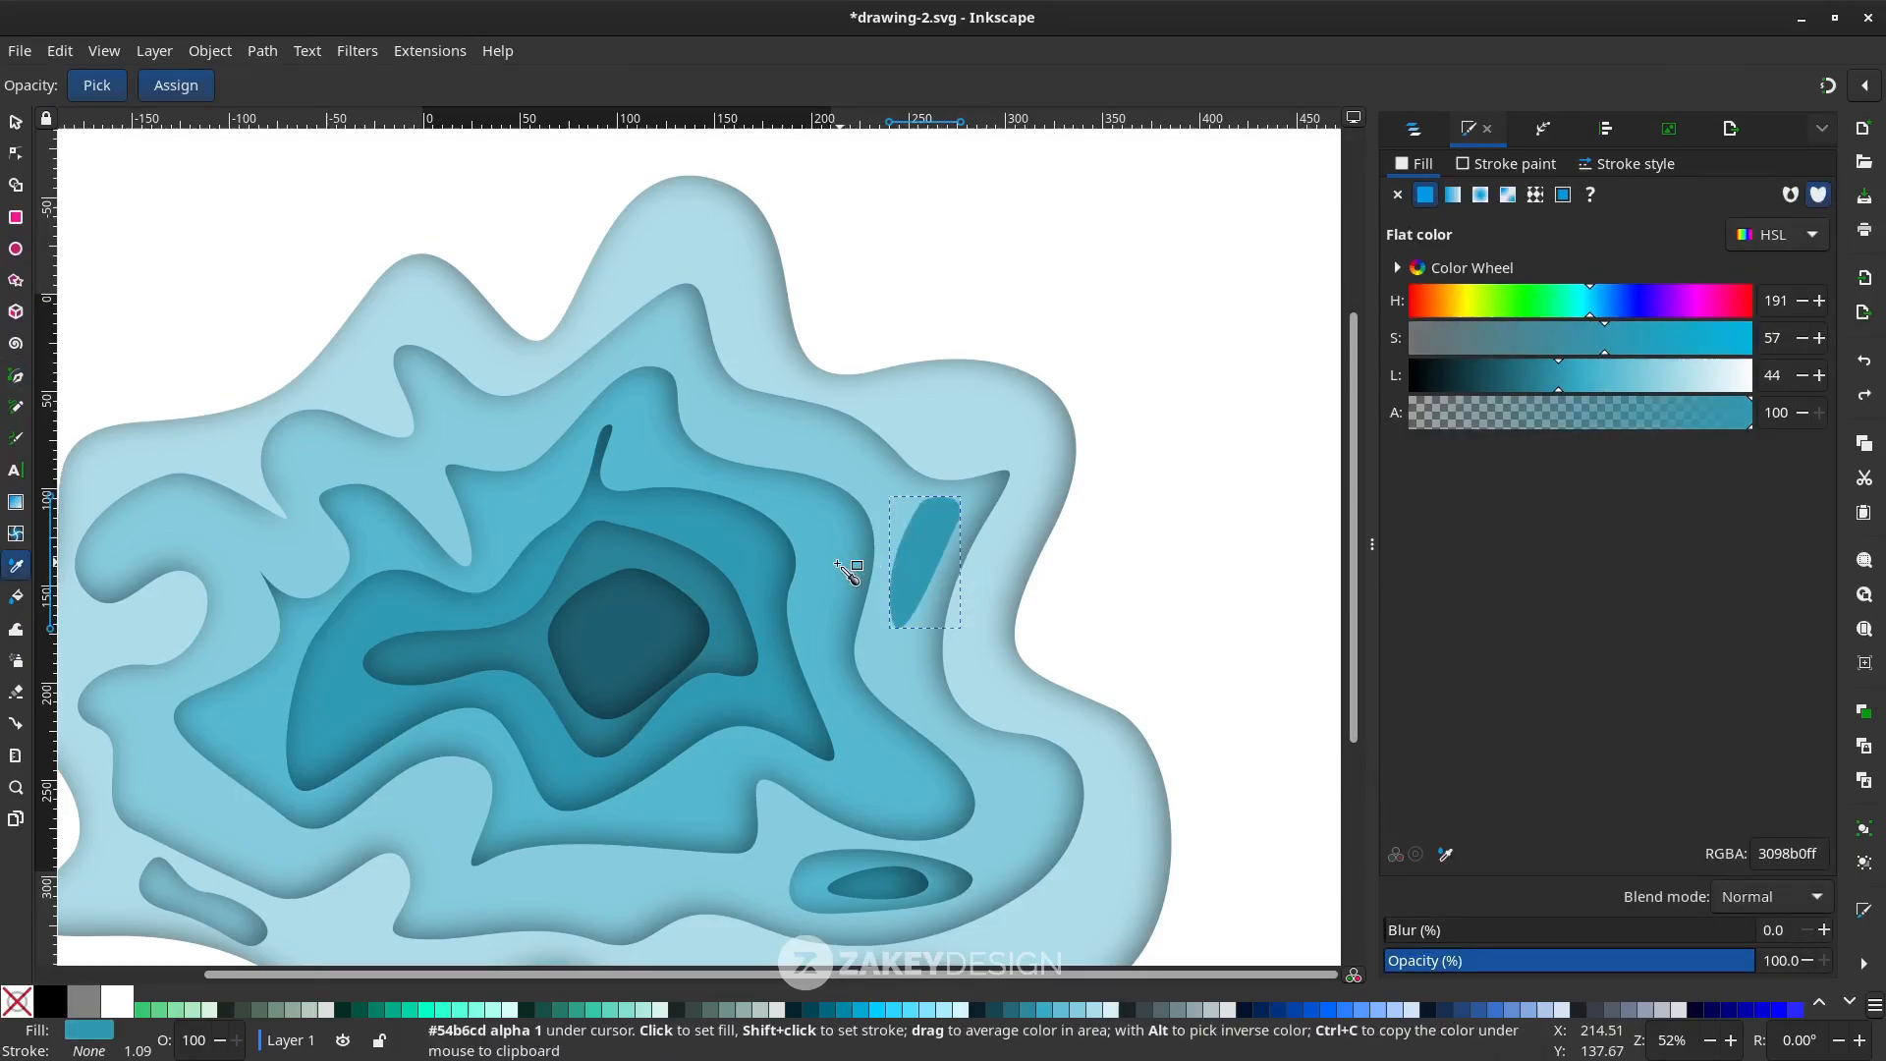
click(847, 572)
Apply an inner Drop Shadow with 7.4 px blur and offsets of -7.0 and 1.0 px to the slanted blob
click(357, 50)
click(746, 602)
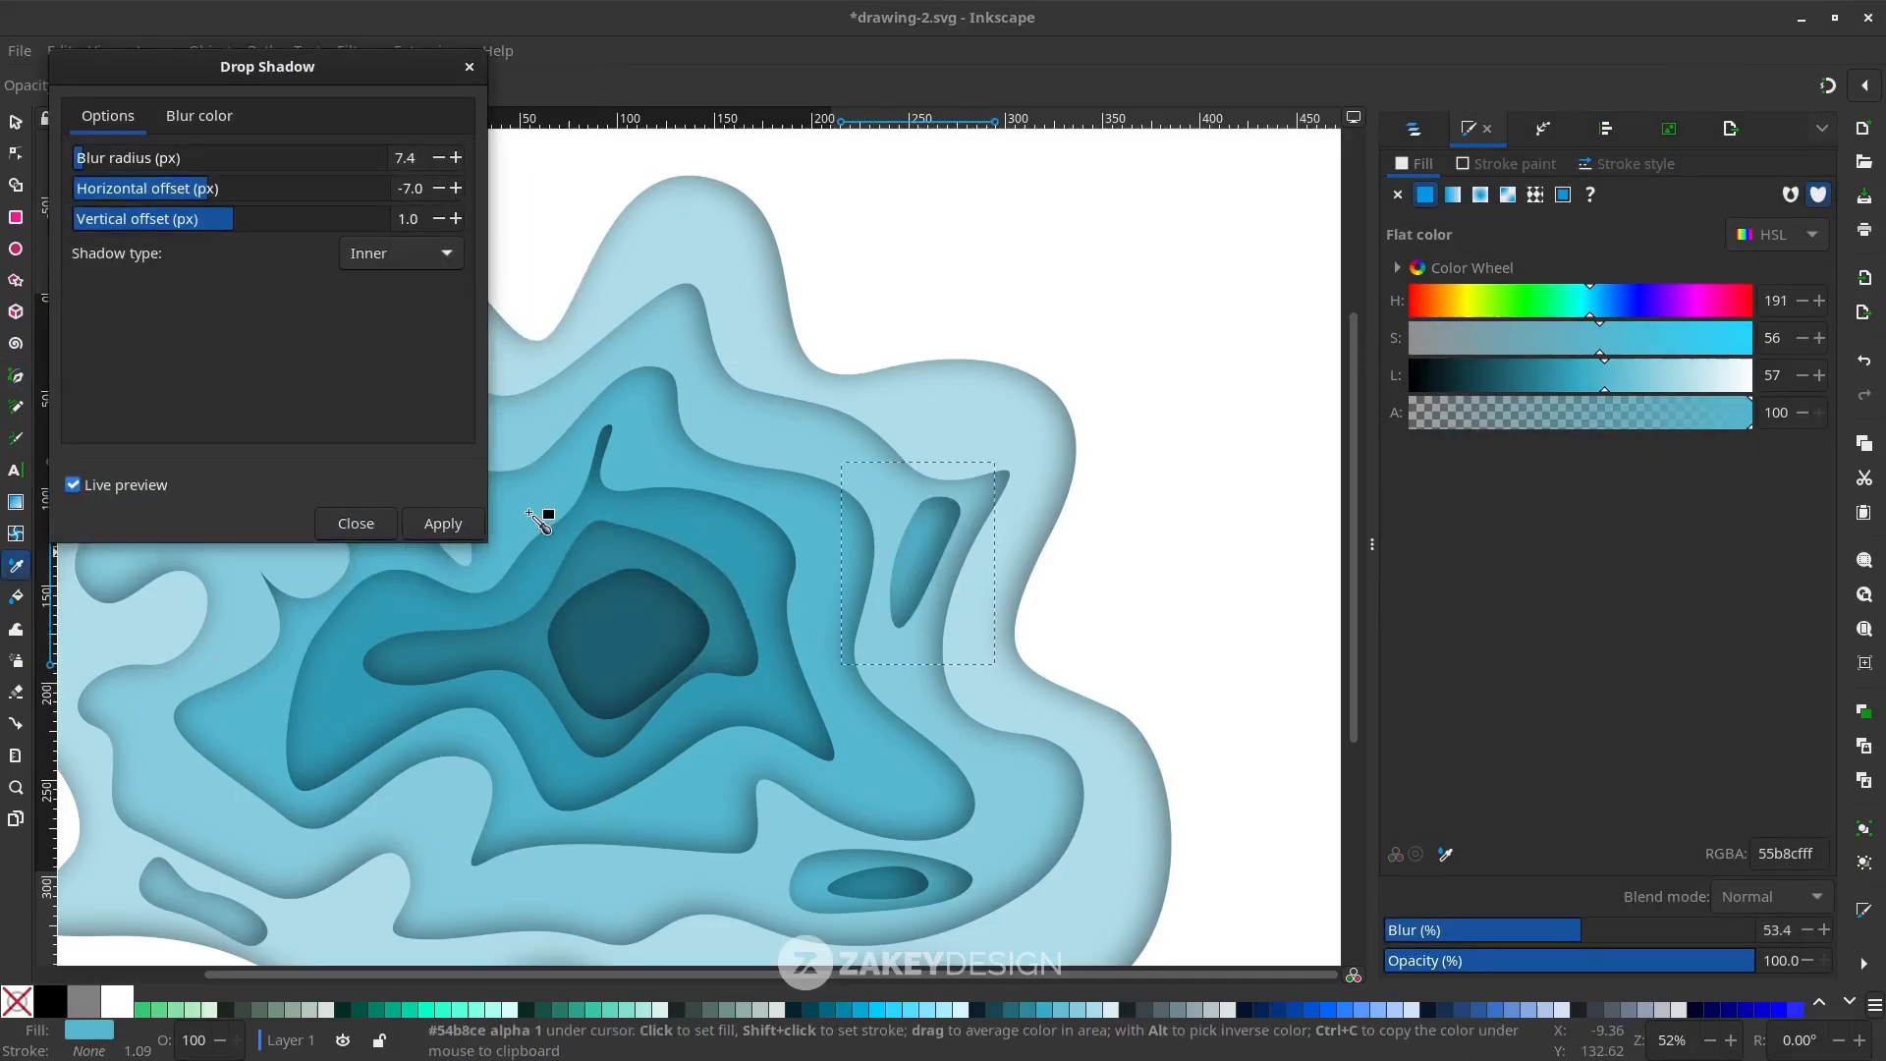
click(443, 523)
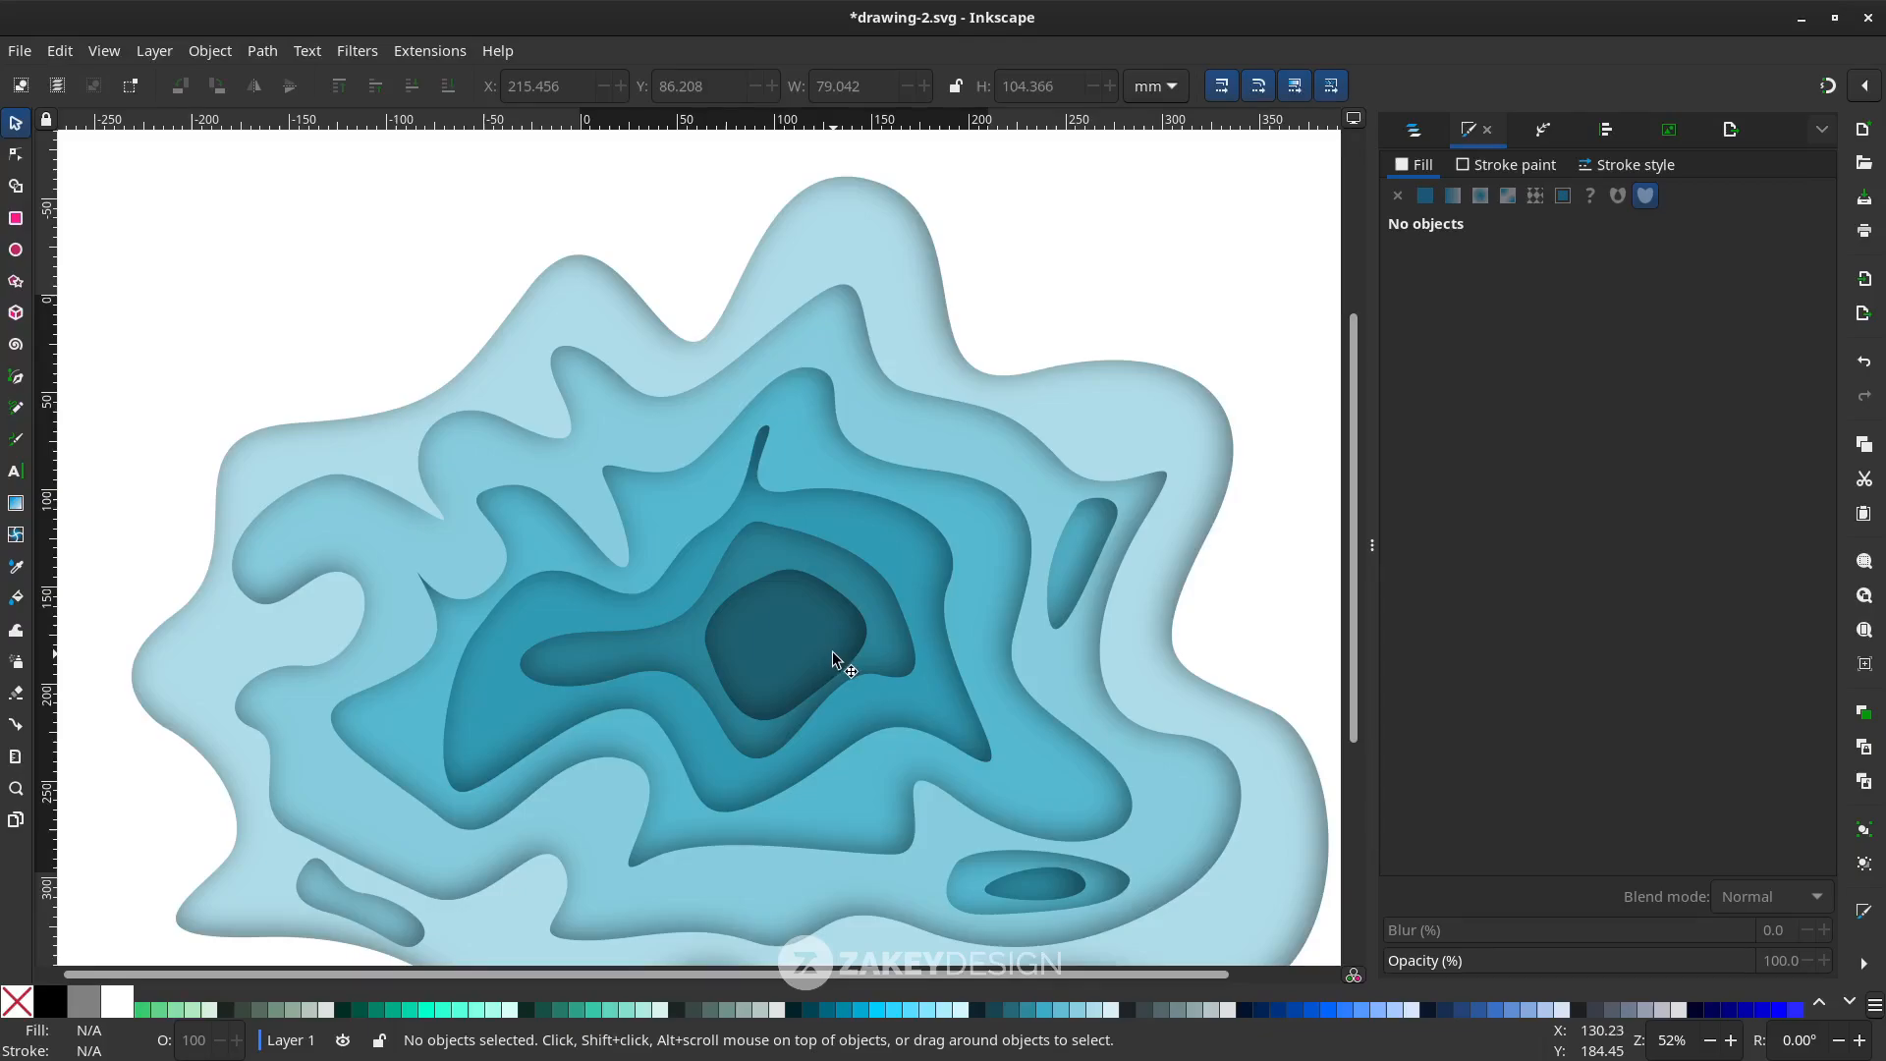
Draw a small closed blob about 49 mm wide and 39 mm high in the fourth layer's lower-left area and fill it with blue 277d90
key(b)
mouse_move(485, 709)
mouse_down()
mouse_move(530, 747)
mouse_move(483, 715)
mouse_up()
key(Return)
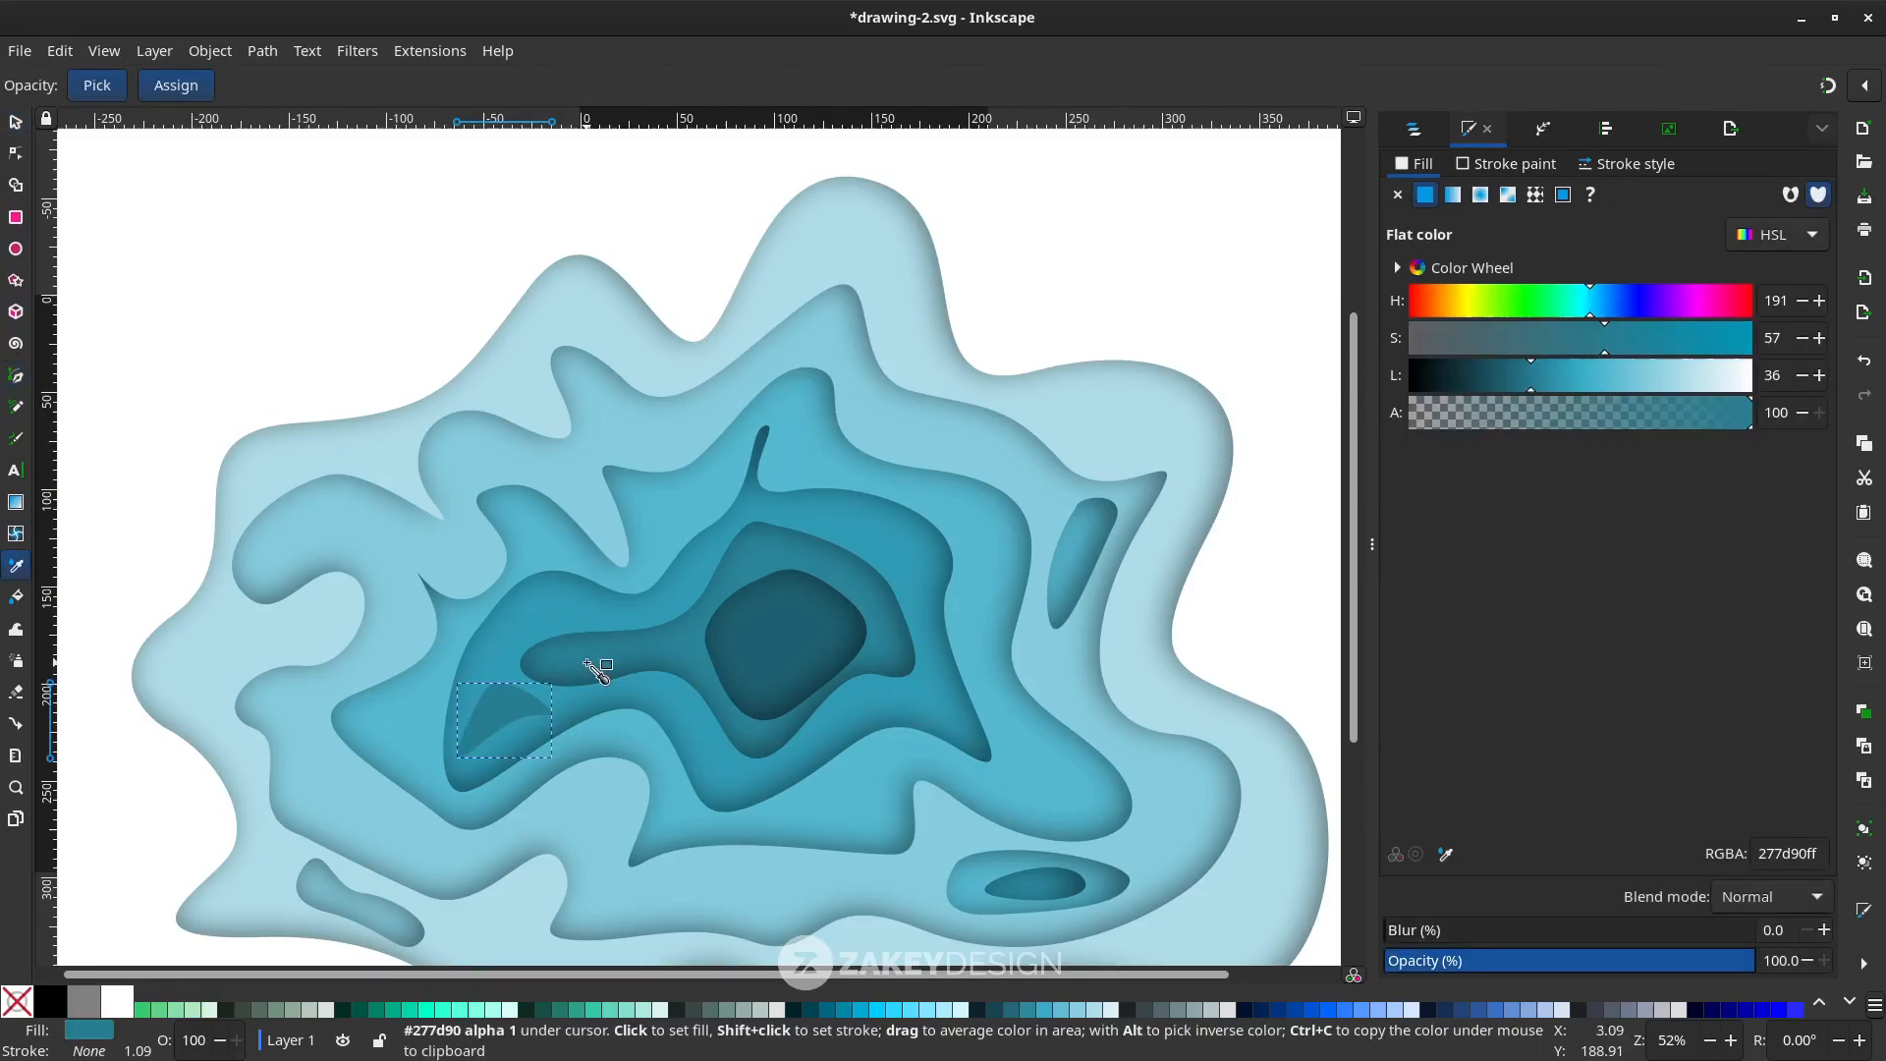
Apply an inner Drop Shadow with 7.4 px blur and offsets of -7.0 and 1.0 px to the lower-left blob and deselect it
key(s)
click(429, 50)
mouse_move(357, 50)
mouse_move(531, 535)
click(639, 592)
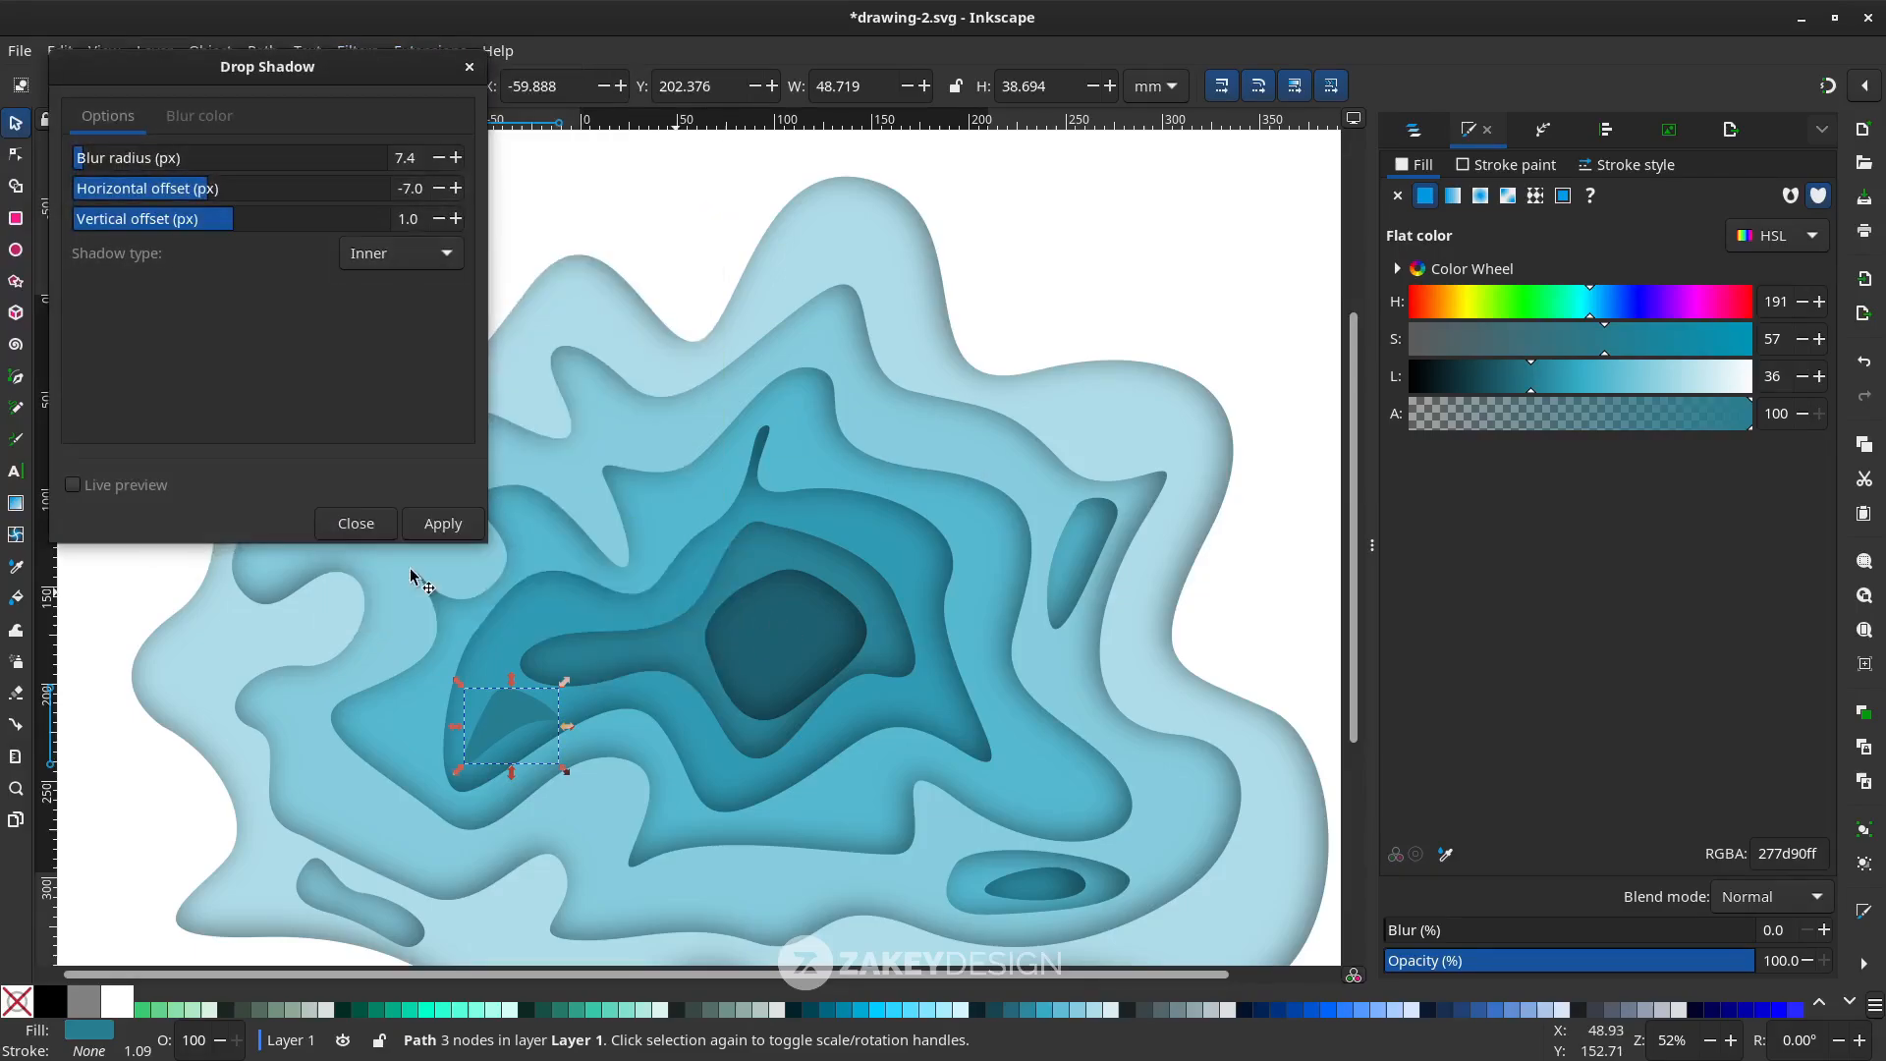
click(147, 491)
click(447, 531)
scroll(717, 619, down, 2)
click(1053, 696)
Draw a separate closed teardrop shape outside the layers, just above the artwork's upper-right edge
scroll(1053, 696, down, 1)
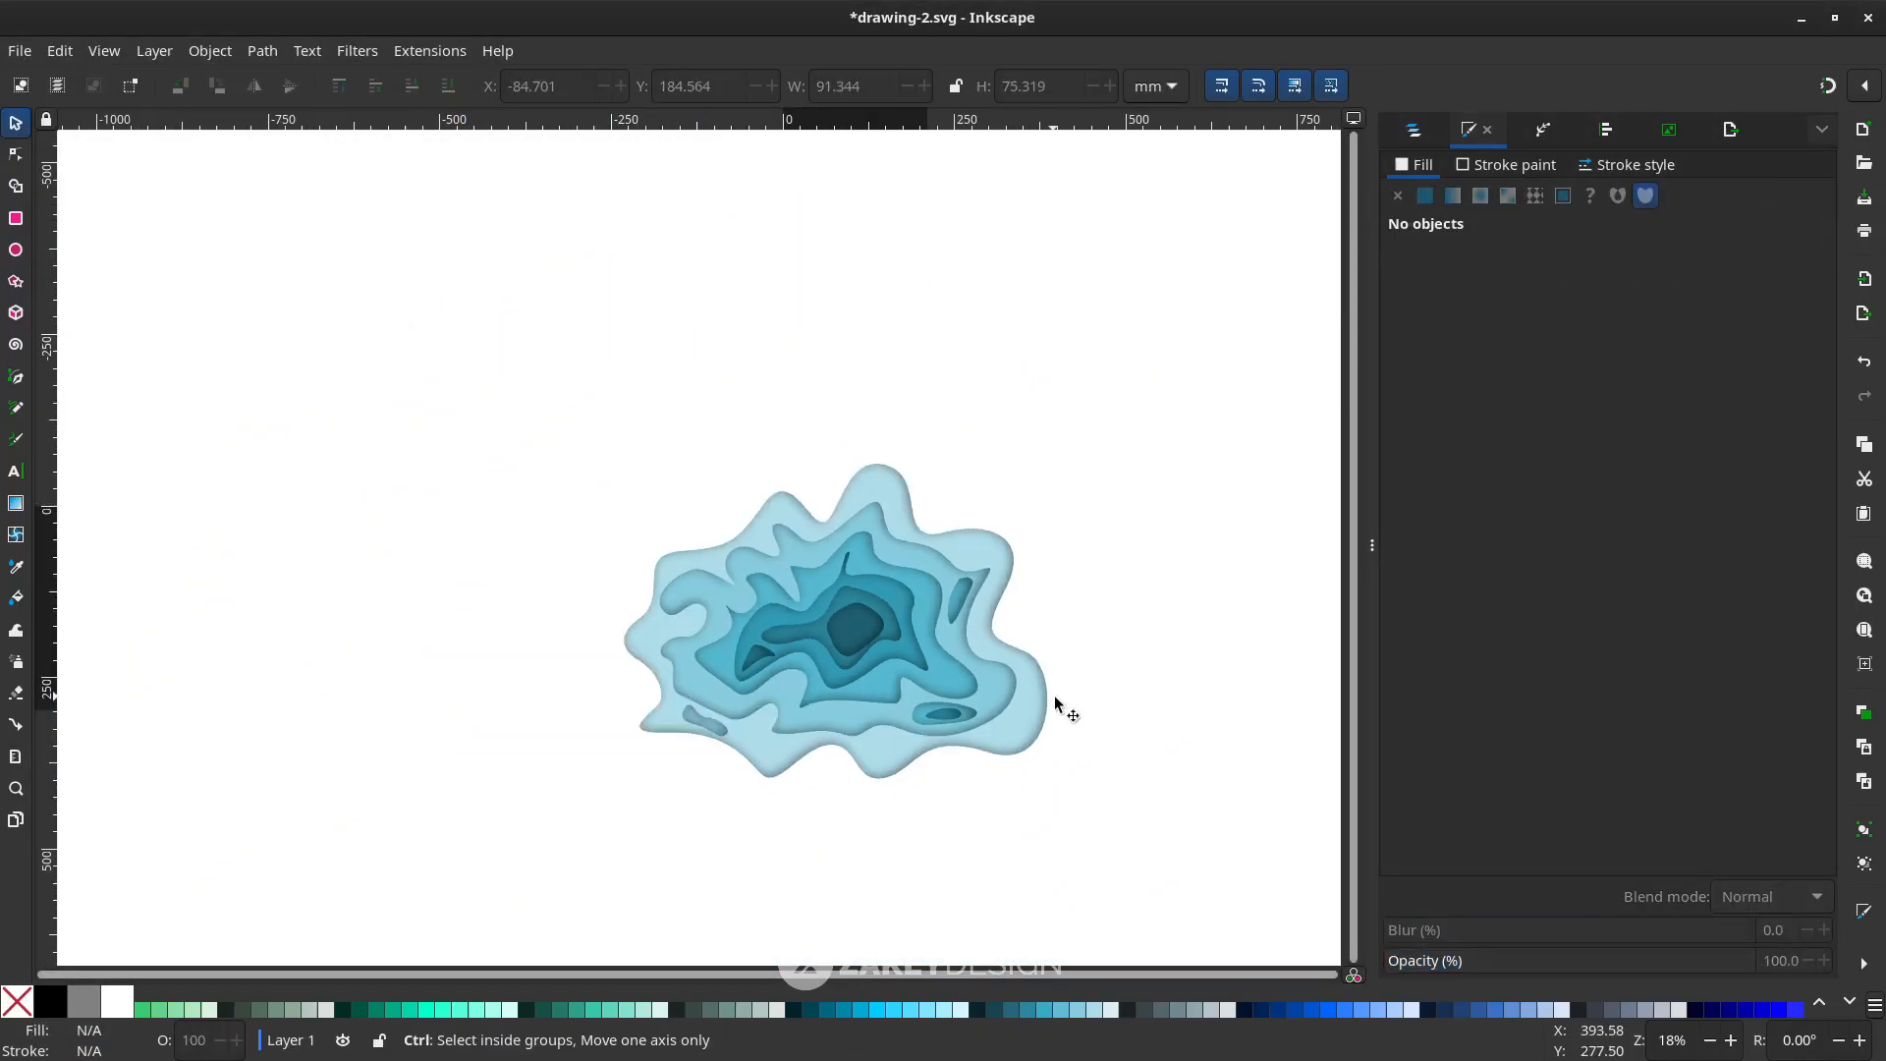
scroll(986, 787, up, 1)
scroll(1099, 616, down, 2)
scroll(1053, 698, up, 1)
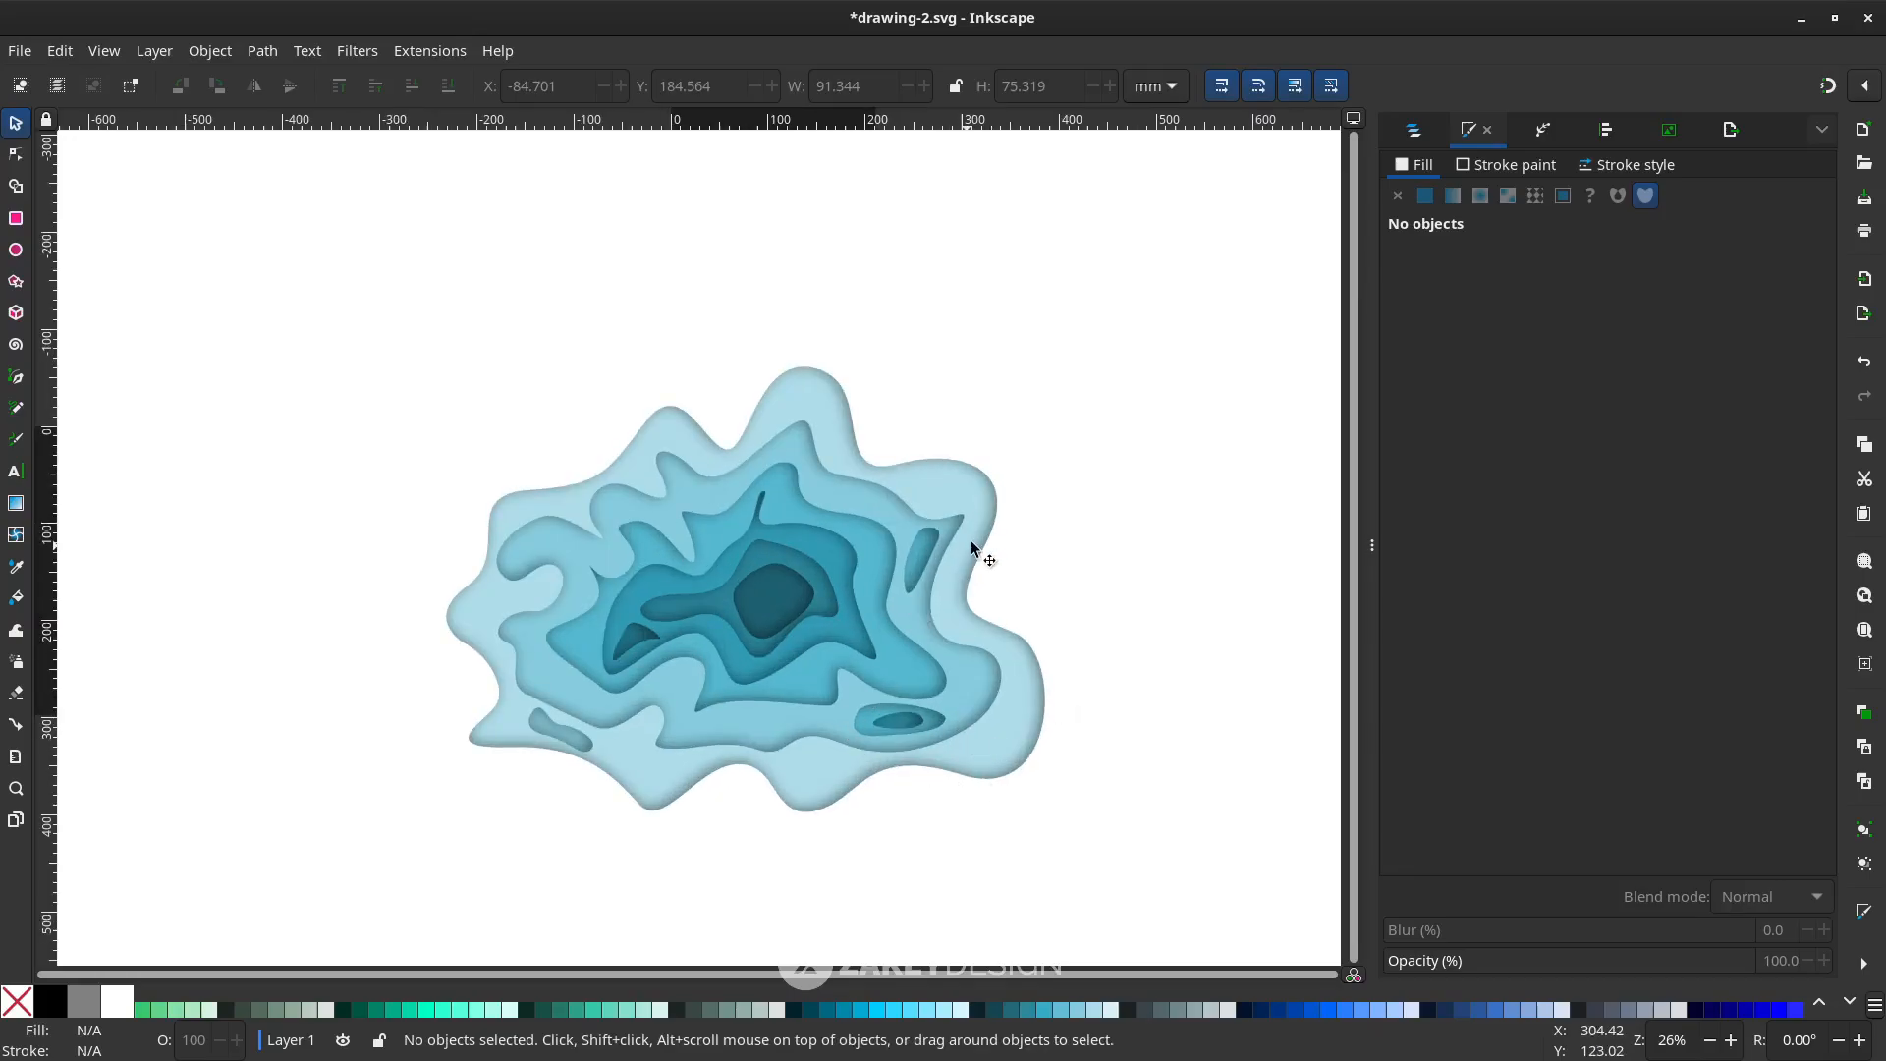
scroll(1040, 601, up, 1)
scroll(1017, 487, down, 2)
key(b)
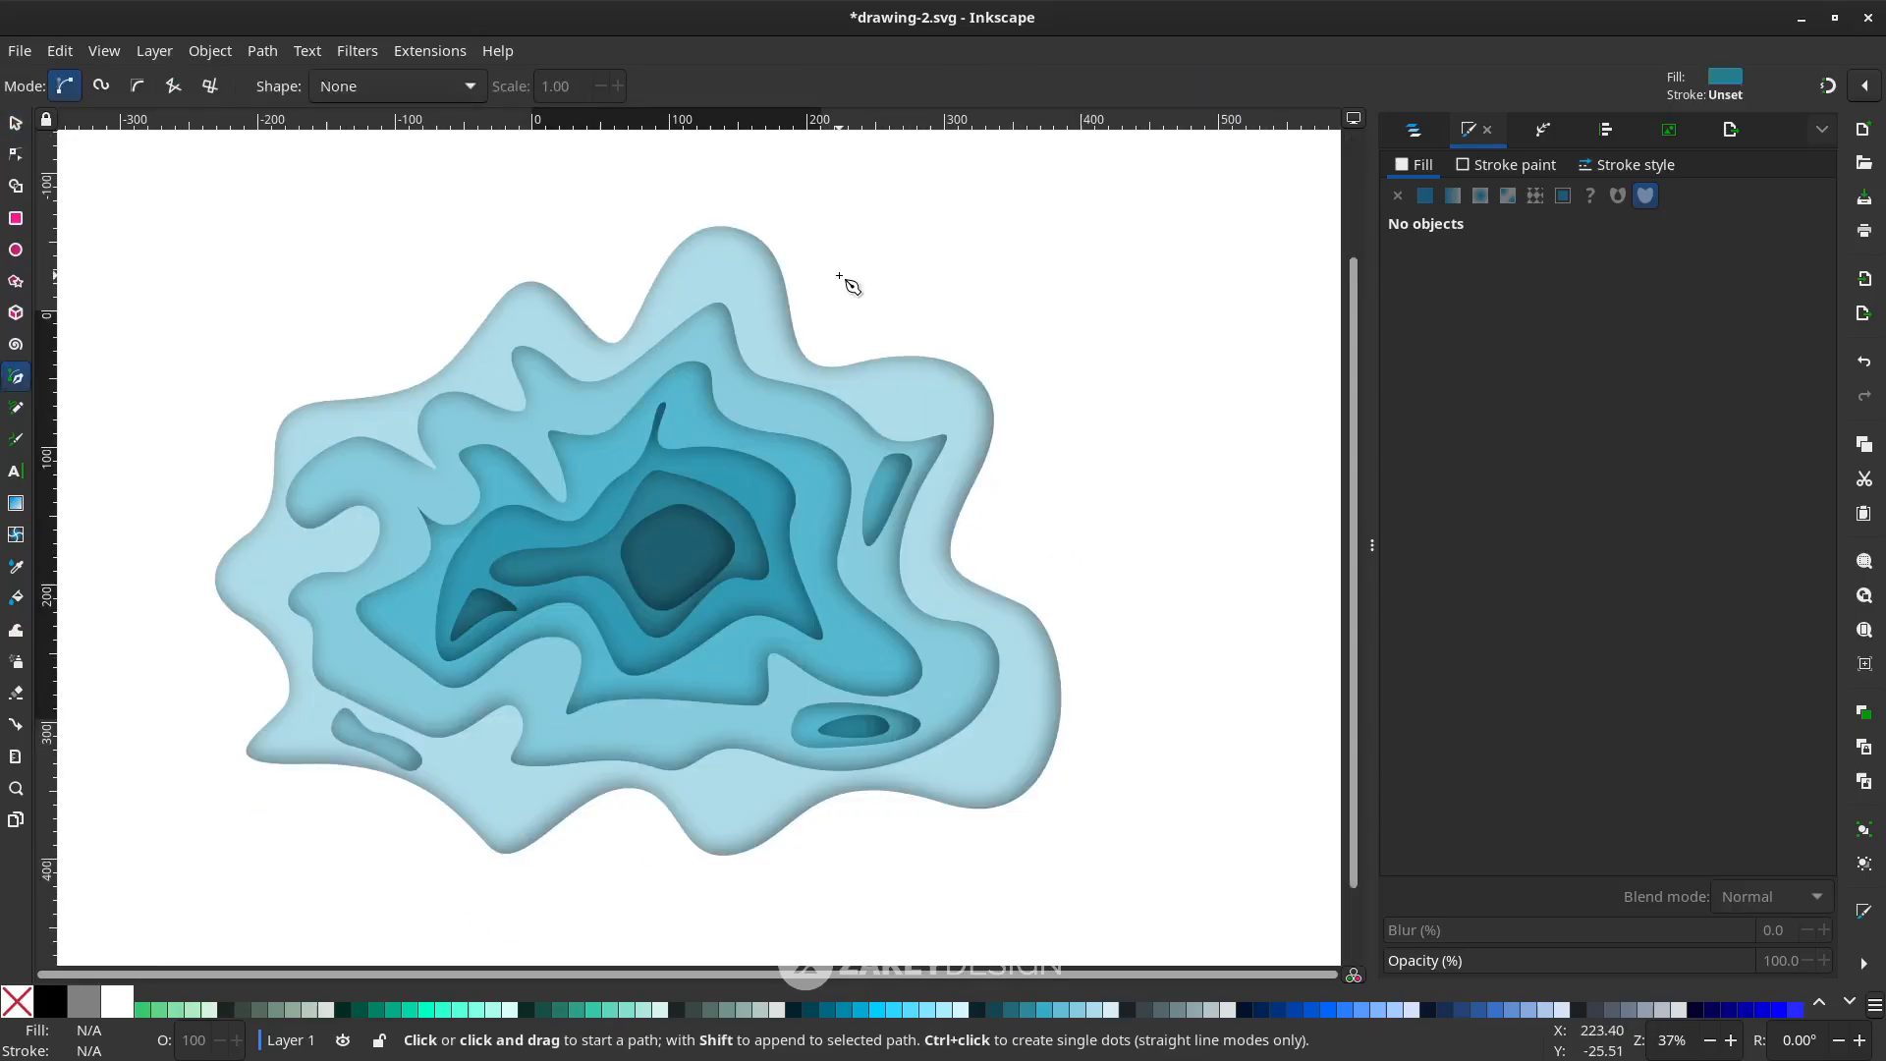
drag(814, 279, 983, 328)
drag(814, 279, 830, 339)
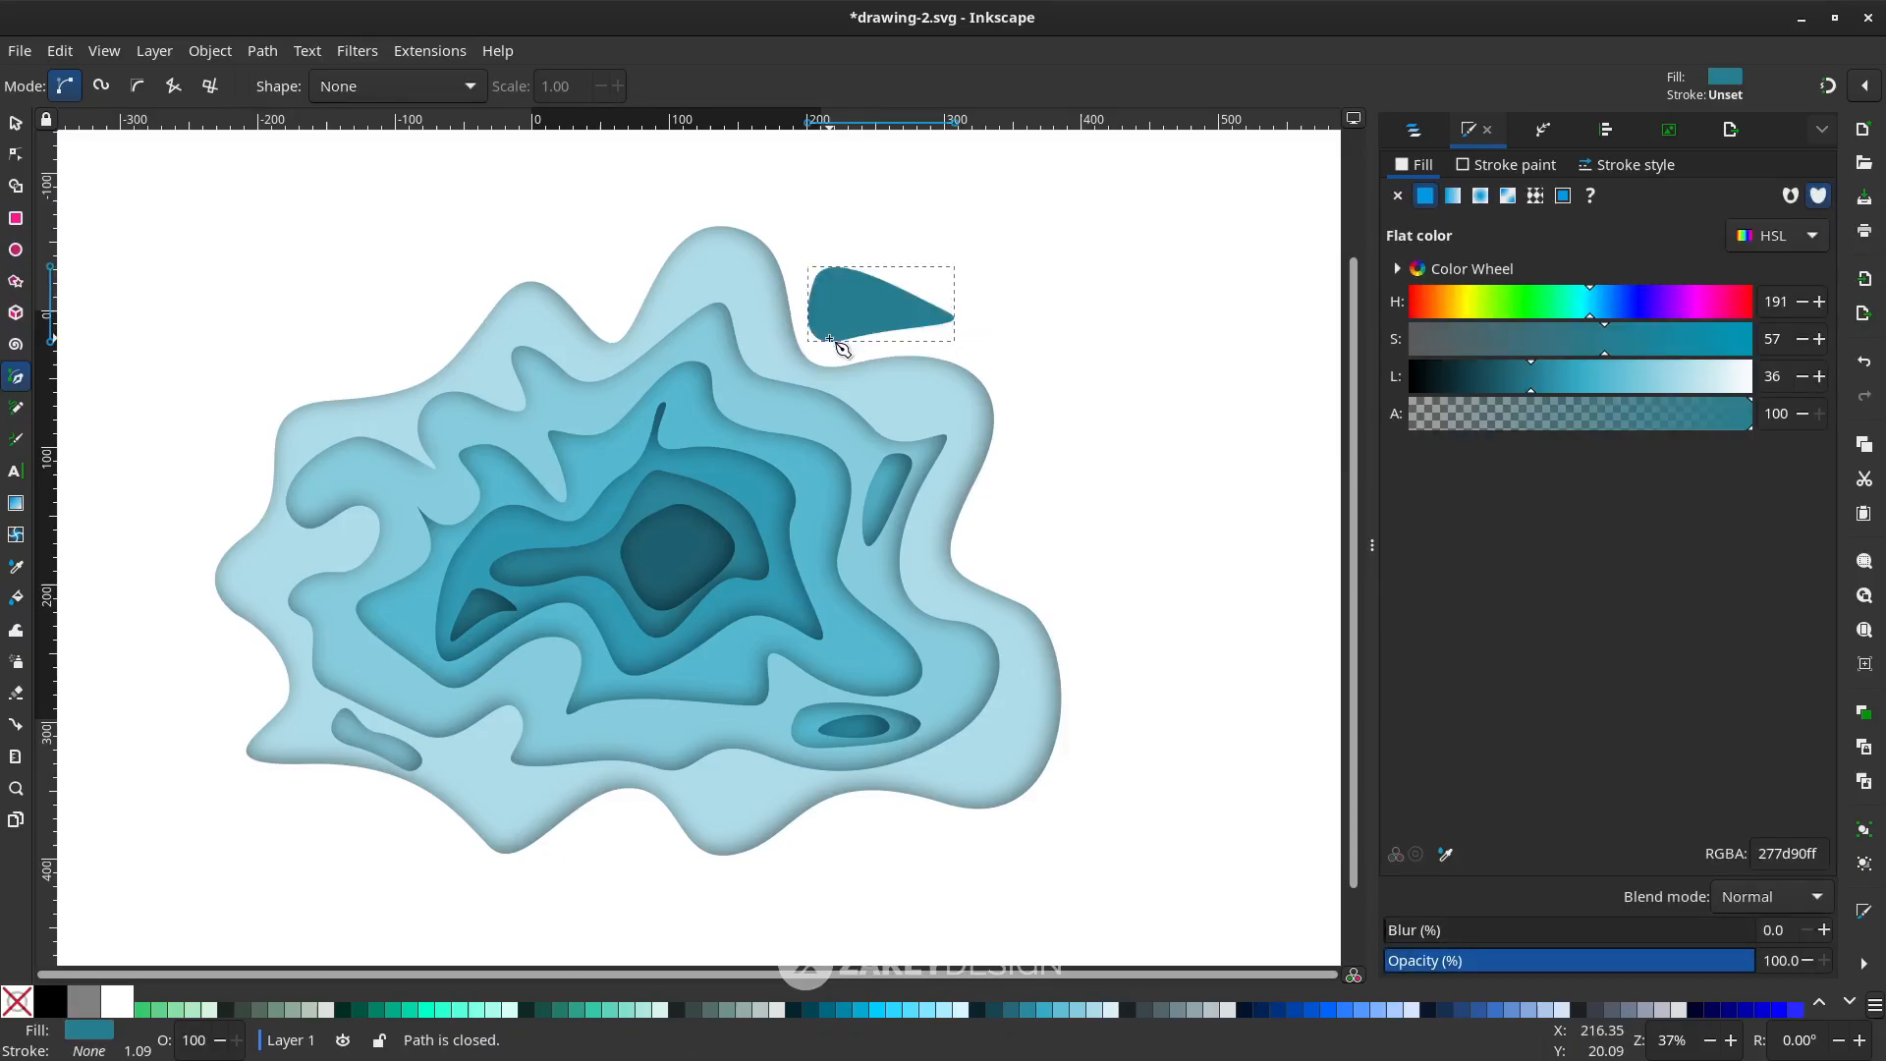
Draw a smaller closed teardrop about 58 mm wide and 20 mm high inside the outer teardrop
key(s)
key(Escape)
key(b)
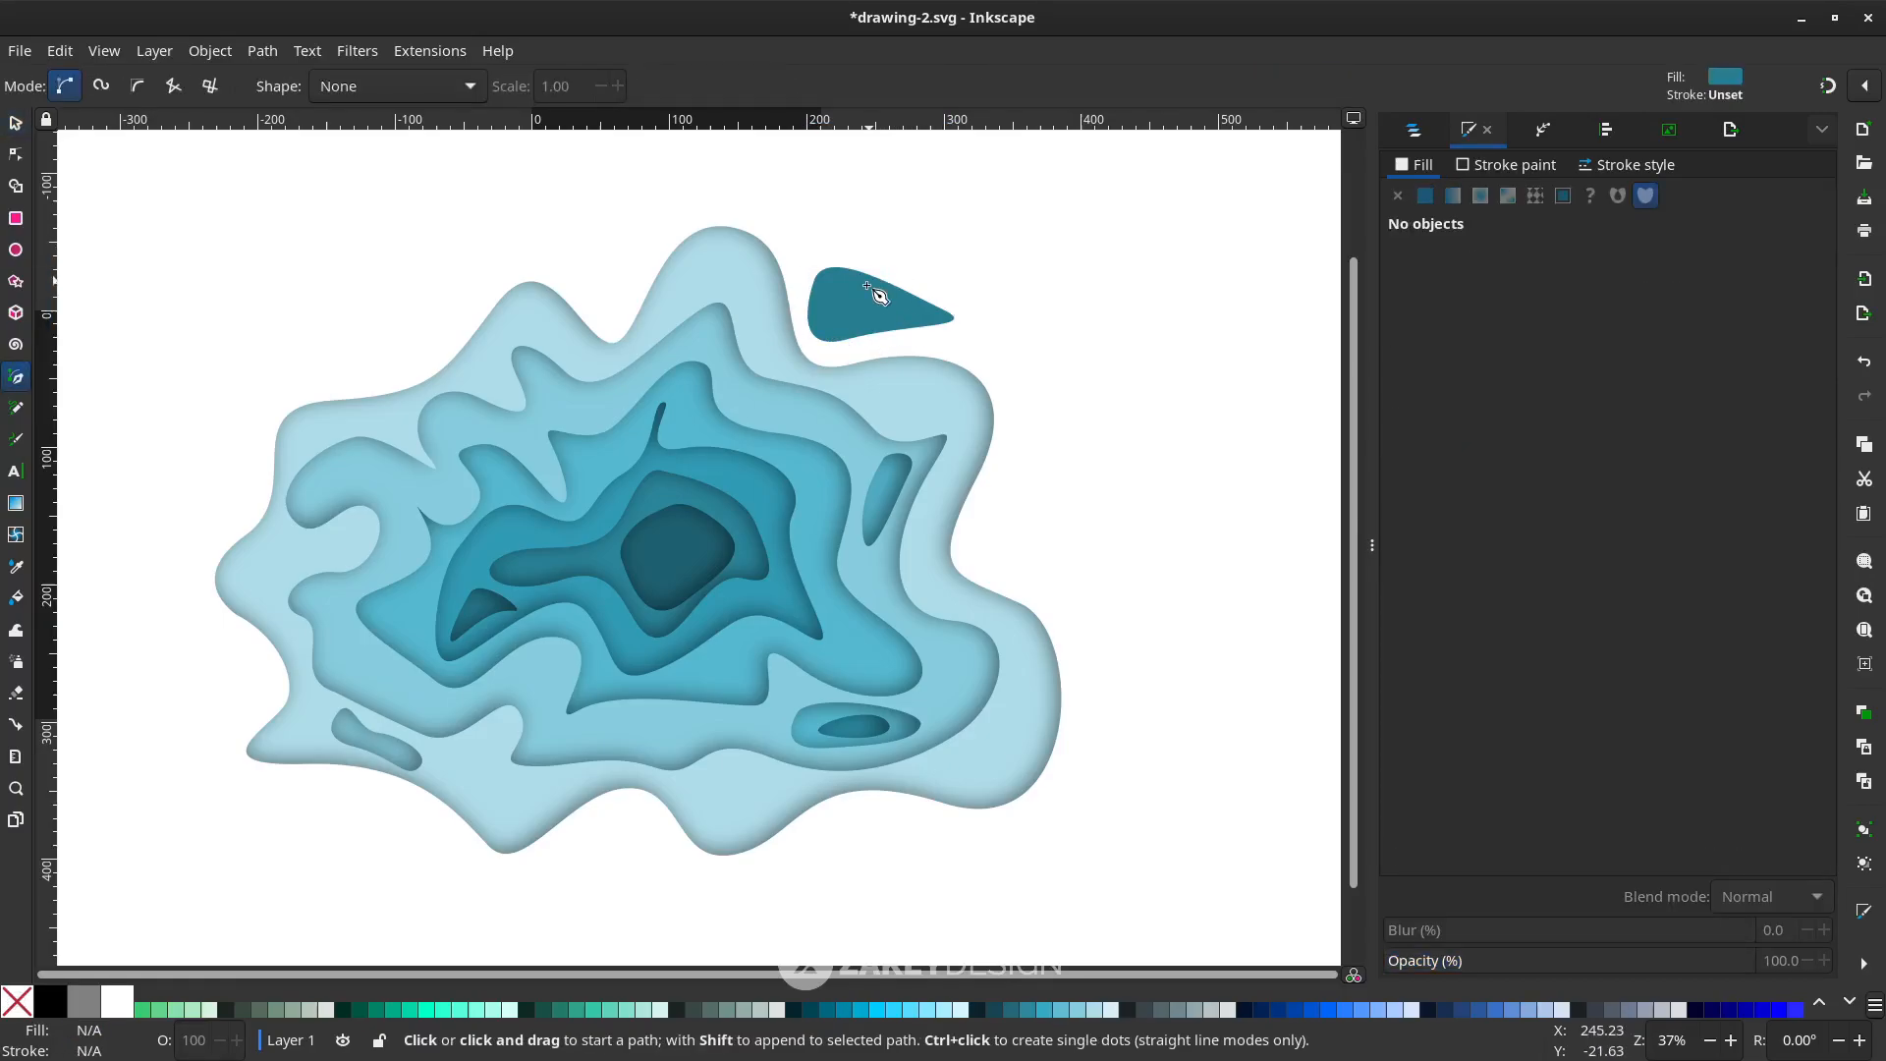
click(844, 294)
mouse_move(833, 317)
mouse_down()
mouse_move(919, 315)
mouse_move(832, 310)
mouse_up()
Fill the outer teardrop with the outermost layer's light blue, afdde9, sampled from the artwork
key(n)
click(846, 281)
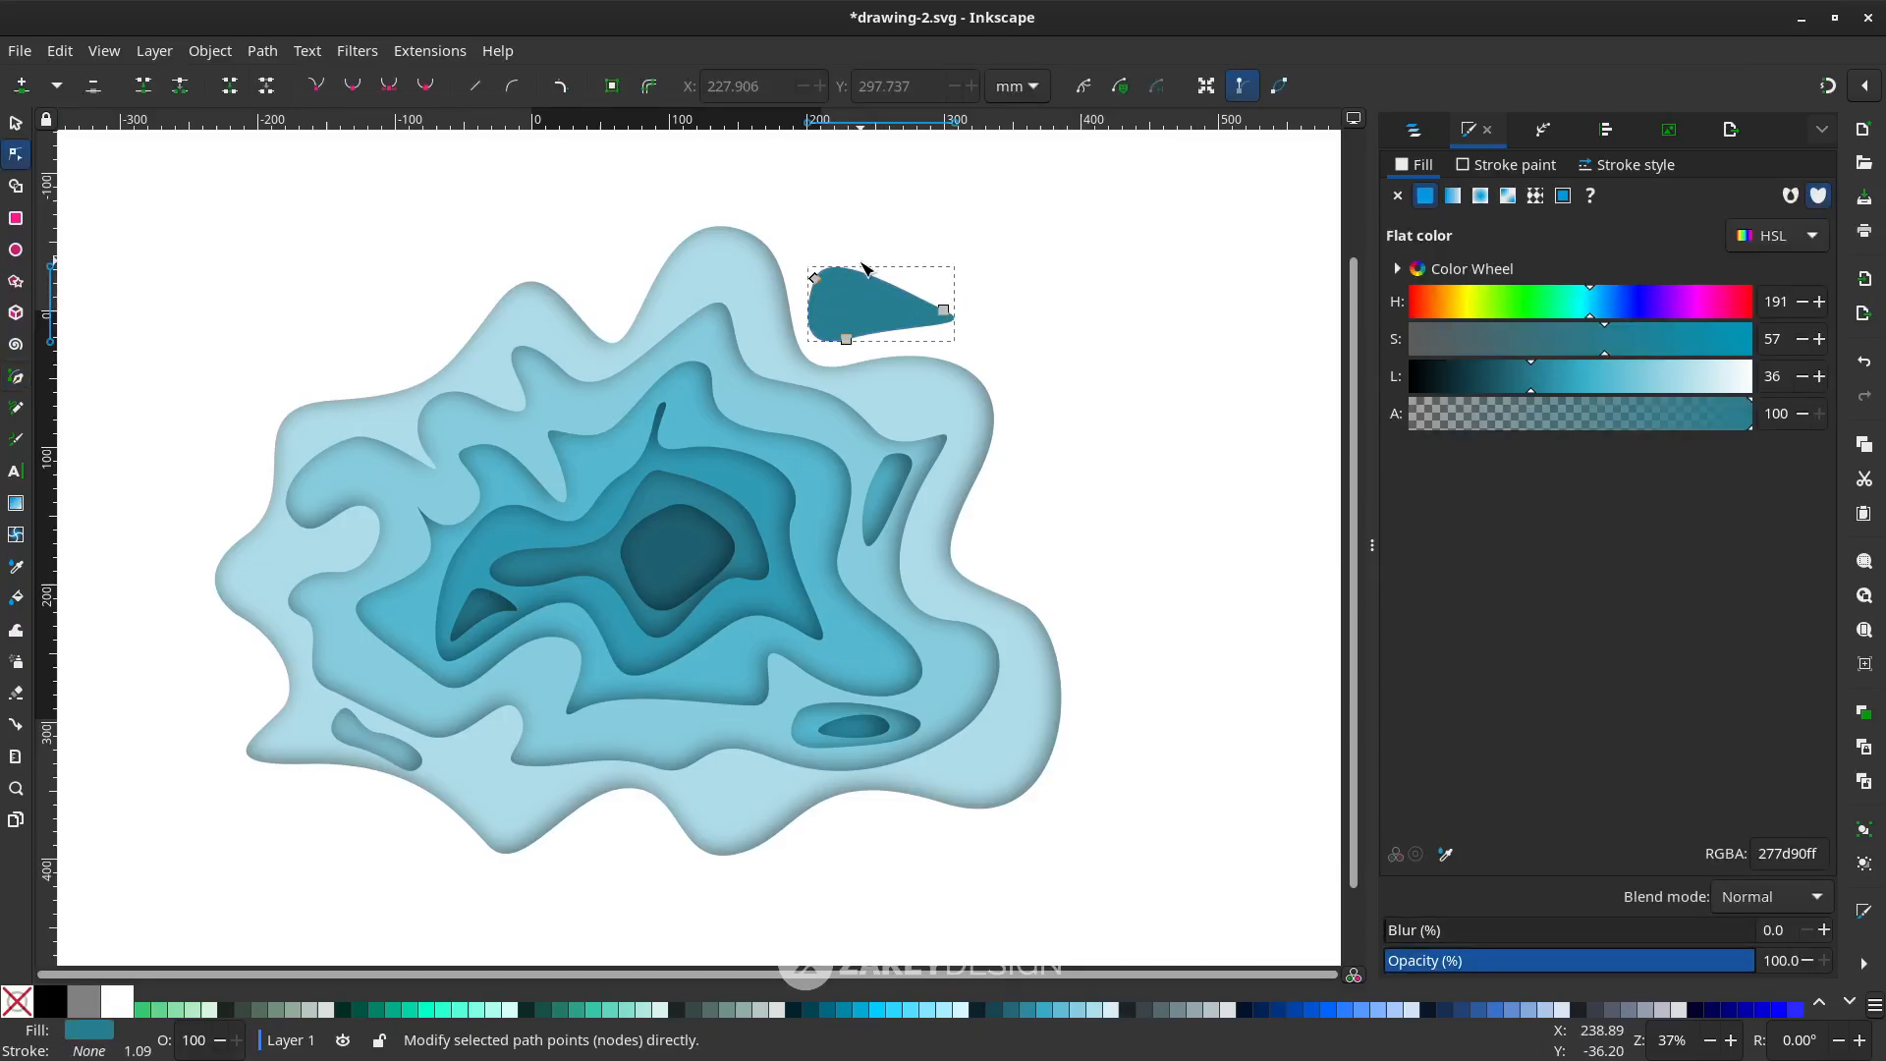
key(d)
click(766, 324)
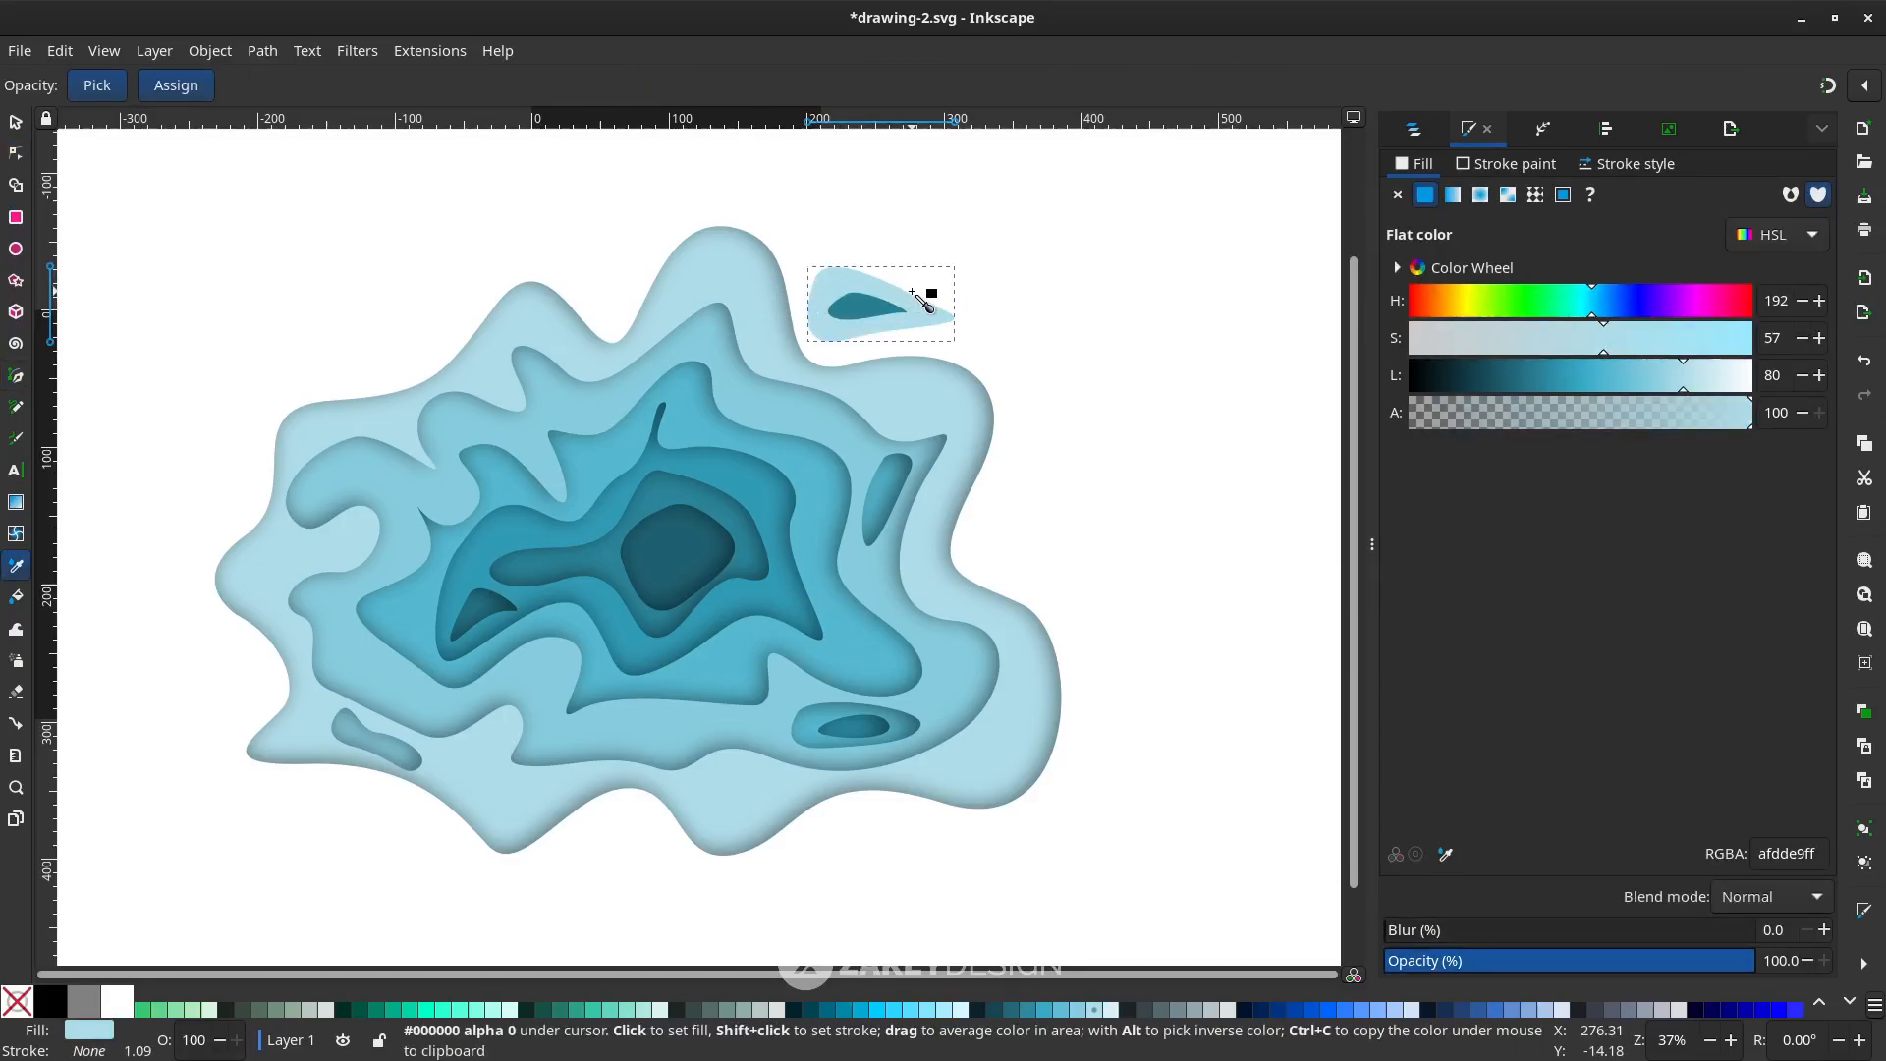
key(ctrl+z)
key(s)
key(d)
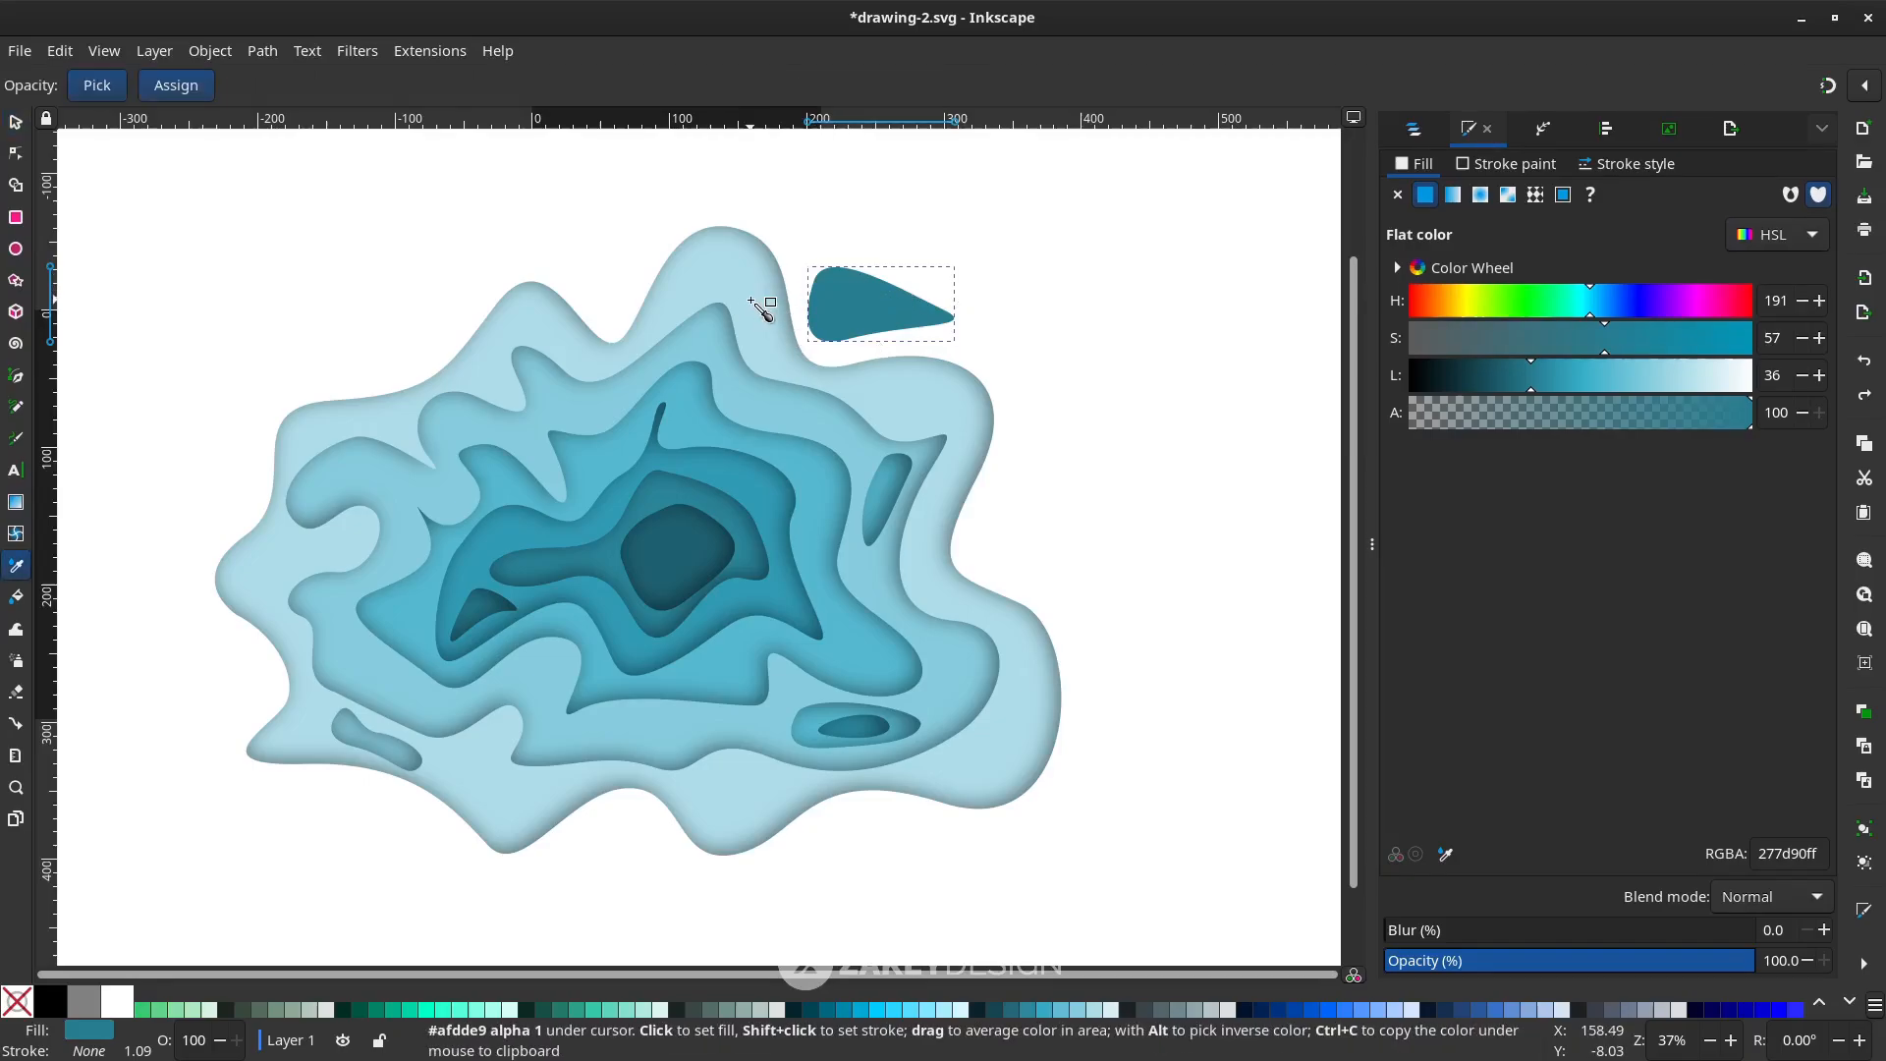
click(764, 305)
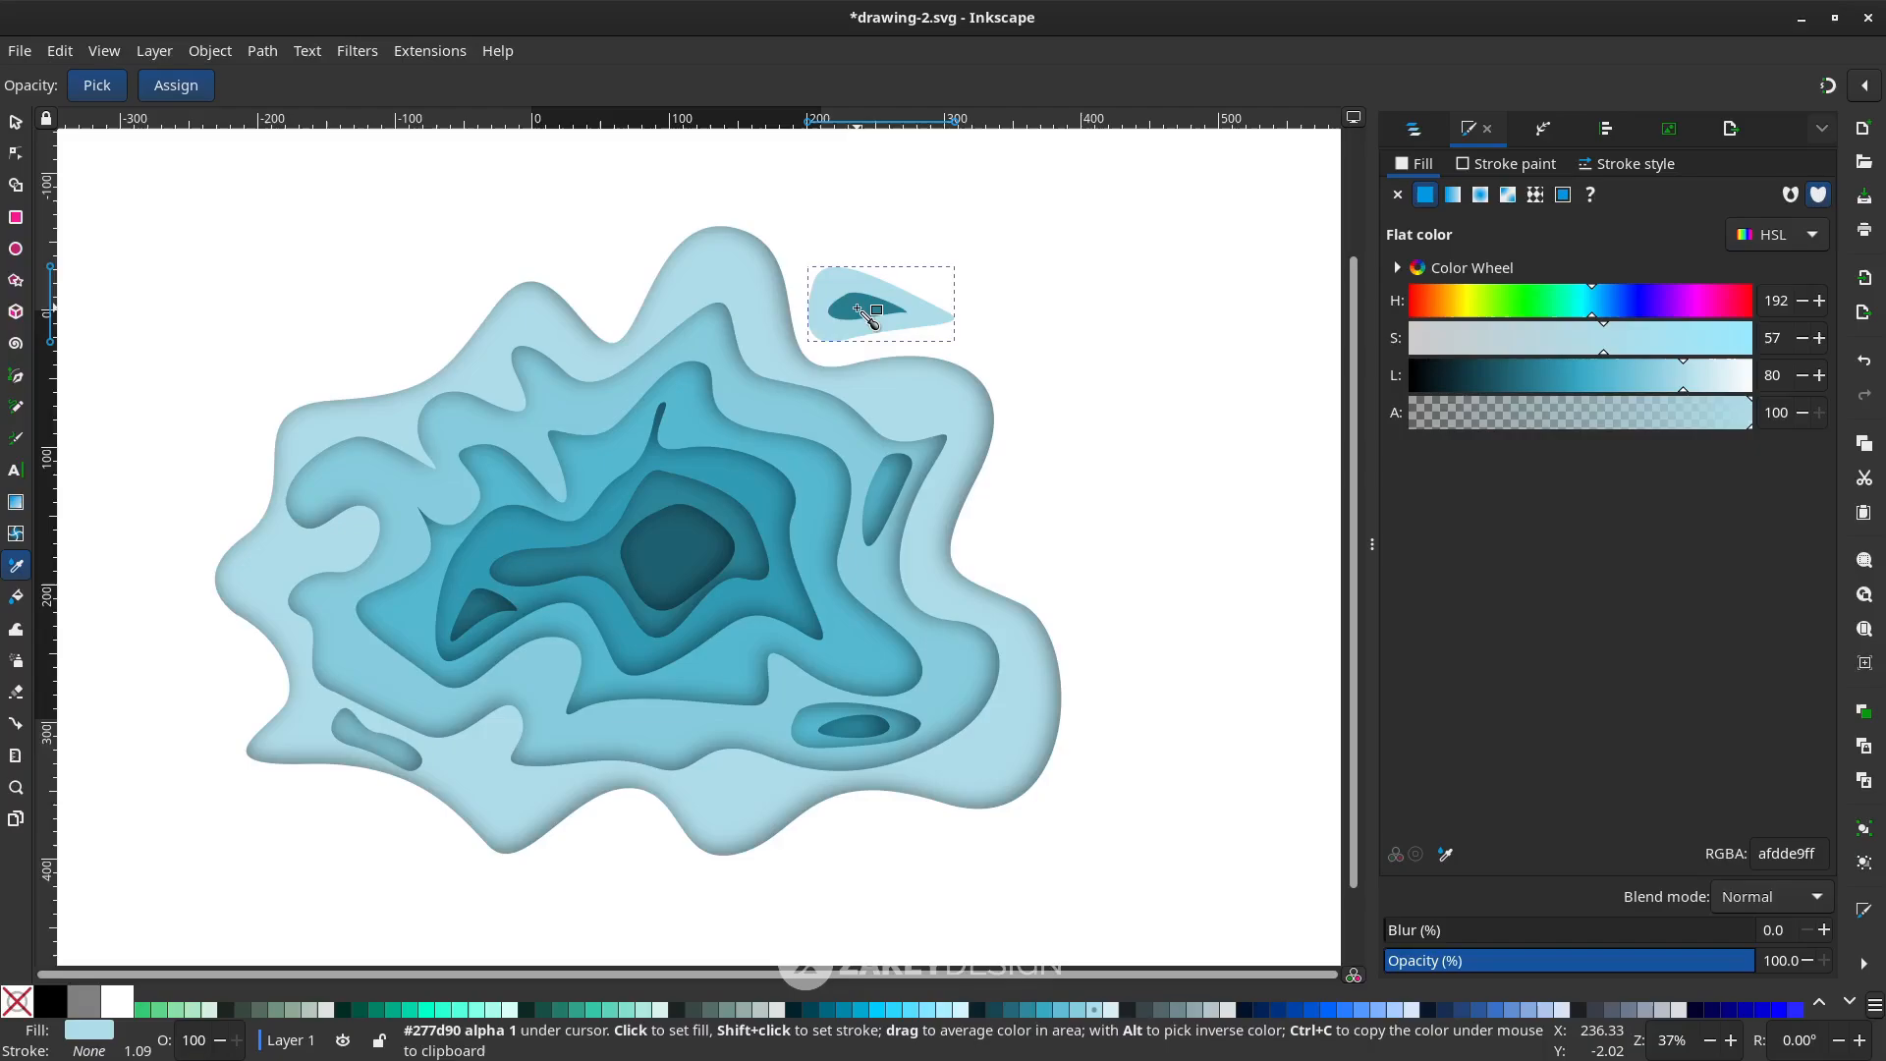
Apply an inner Drop Shadow with 7.4 px blur and offsets of -1.0 and 4.0 px to the outer teardrop, previewing it live
click(358, 51)
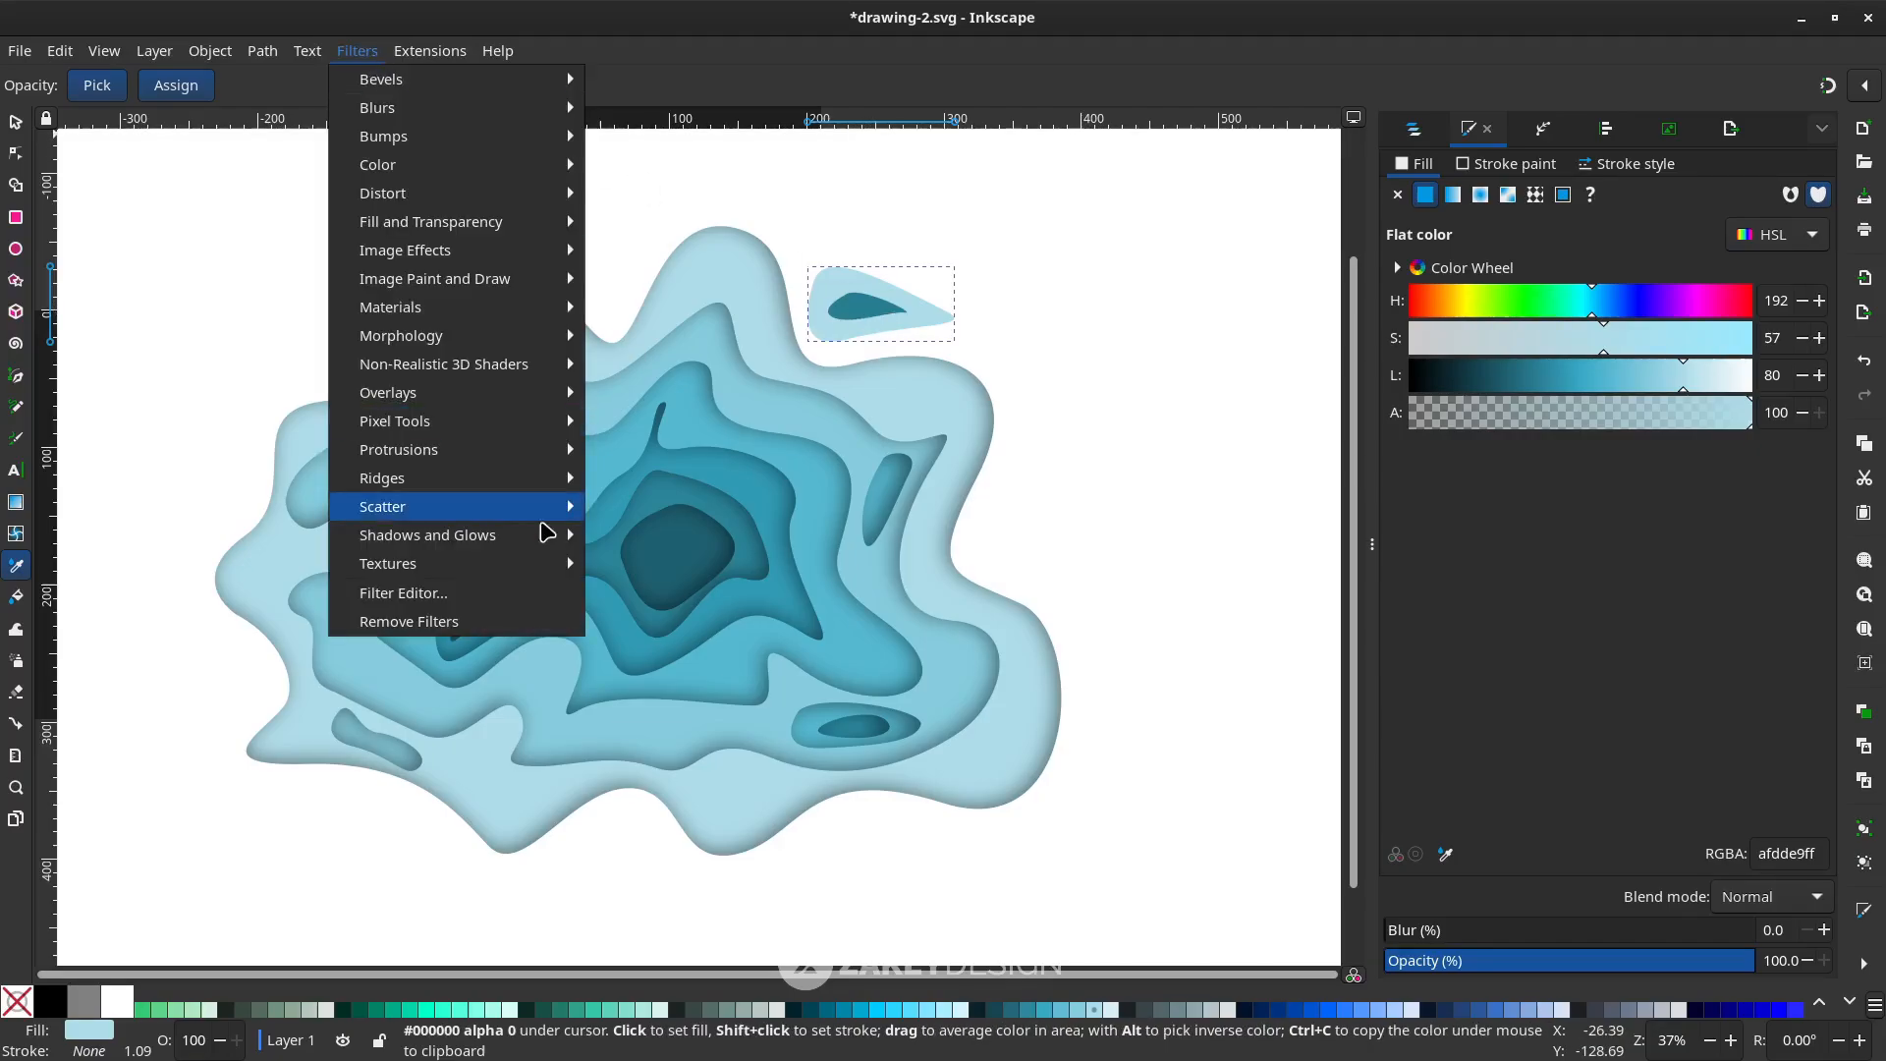
click(358, 50)
click(357, 50)
mouse_move(520, 539)
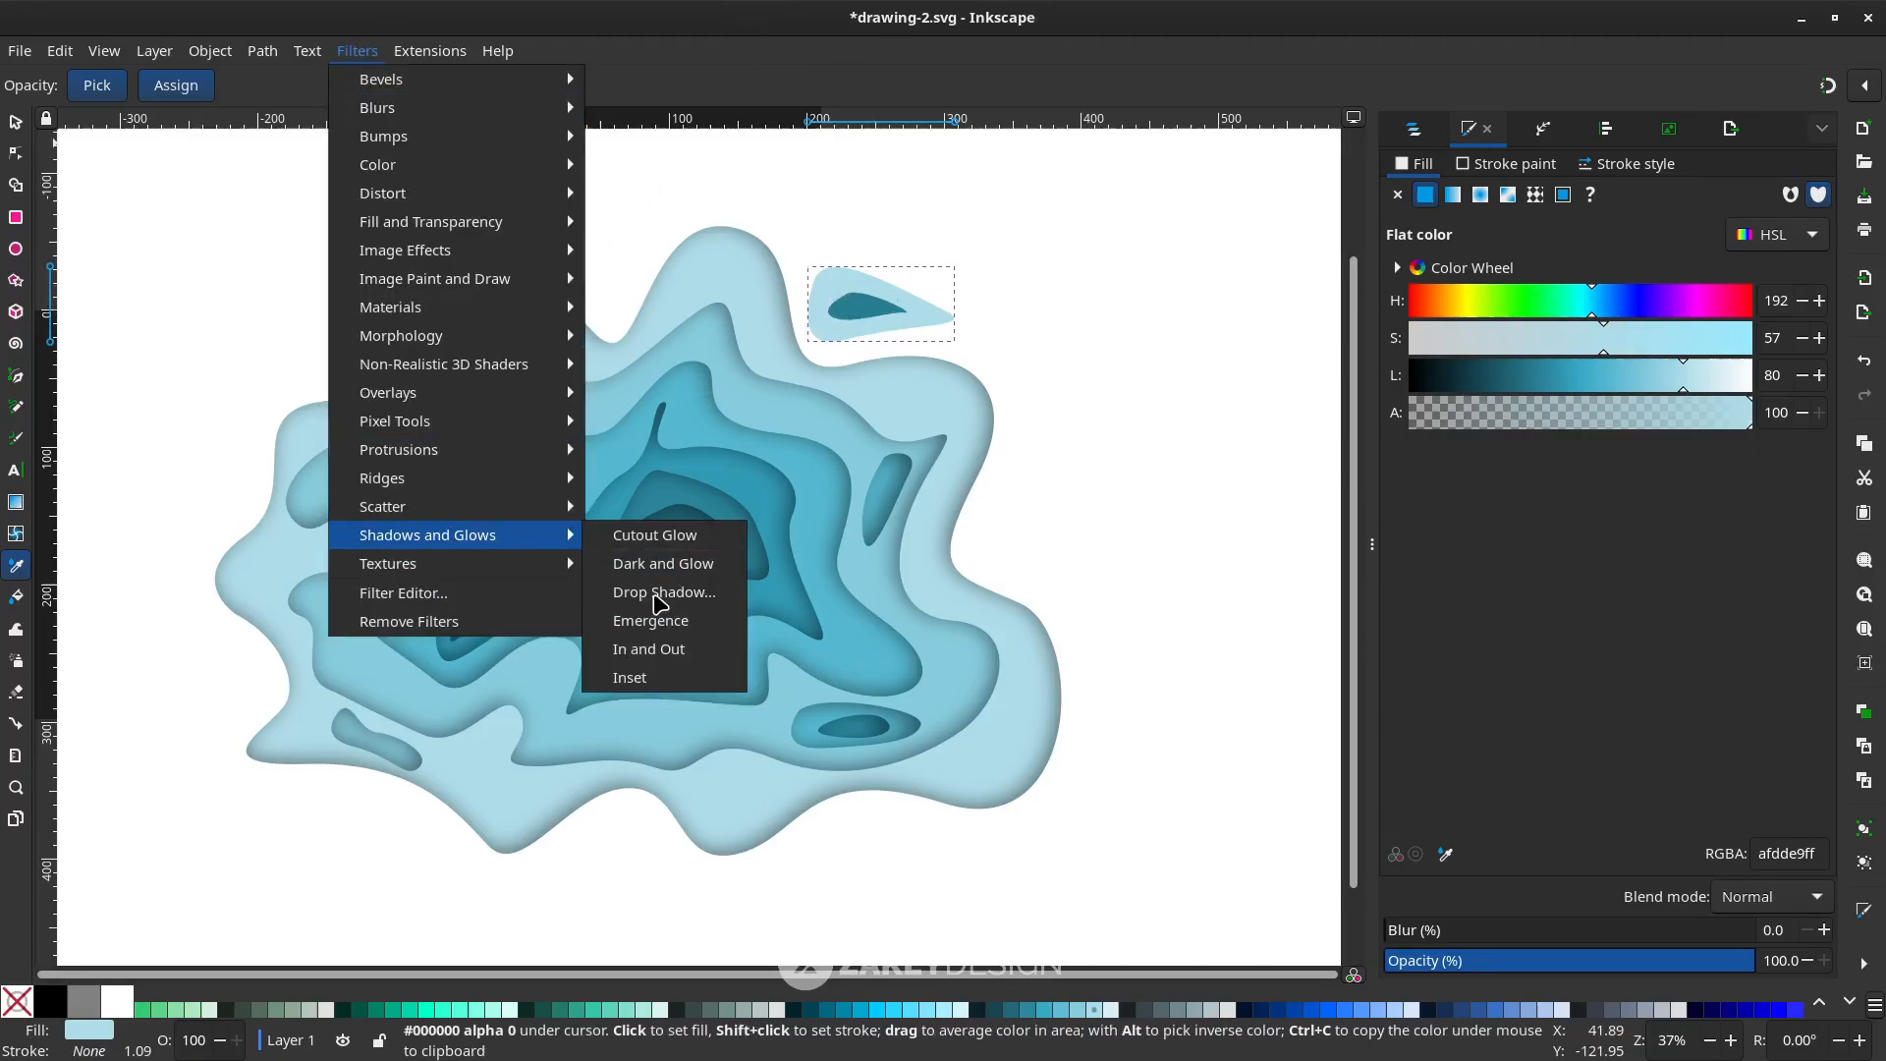
click(665, 593)
click(89, 485)
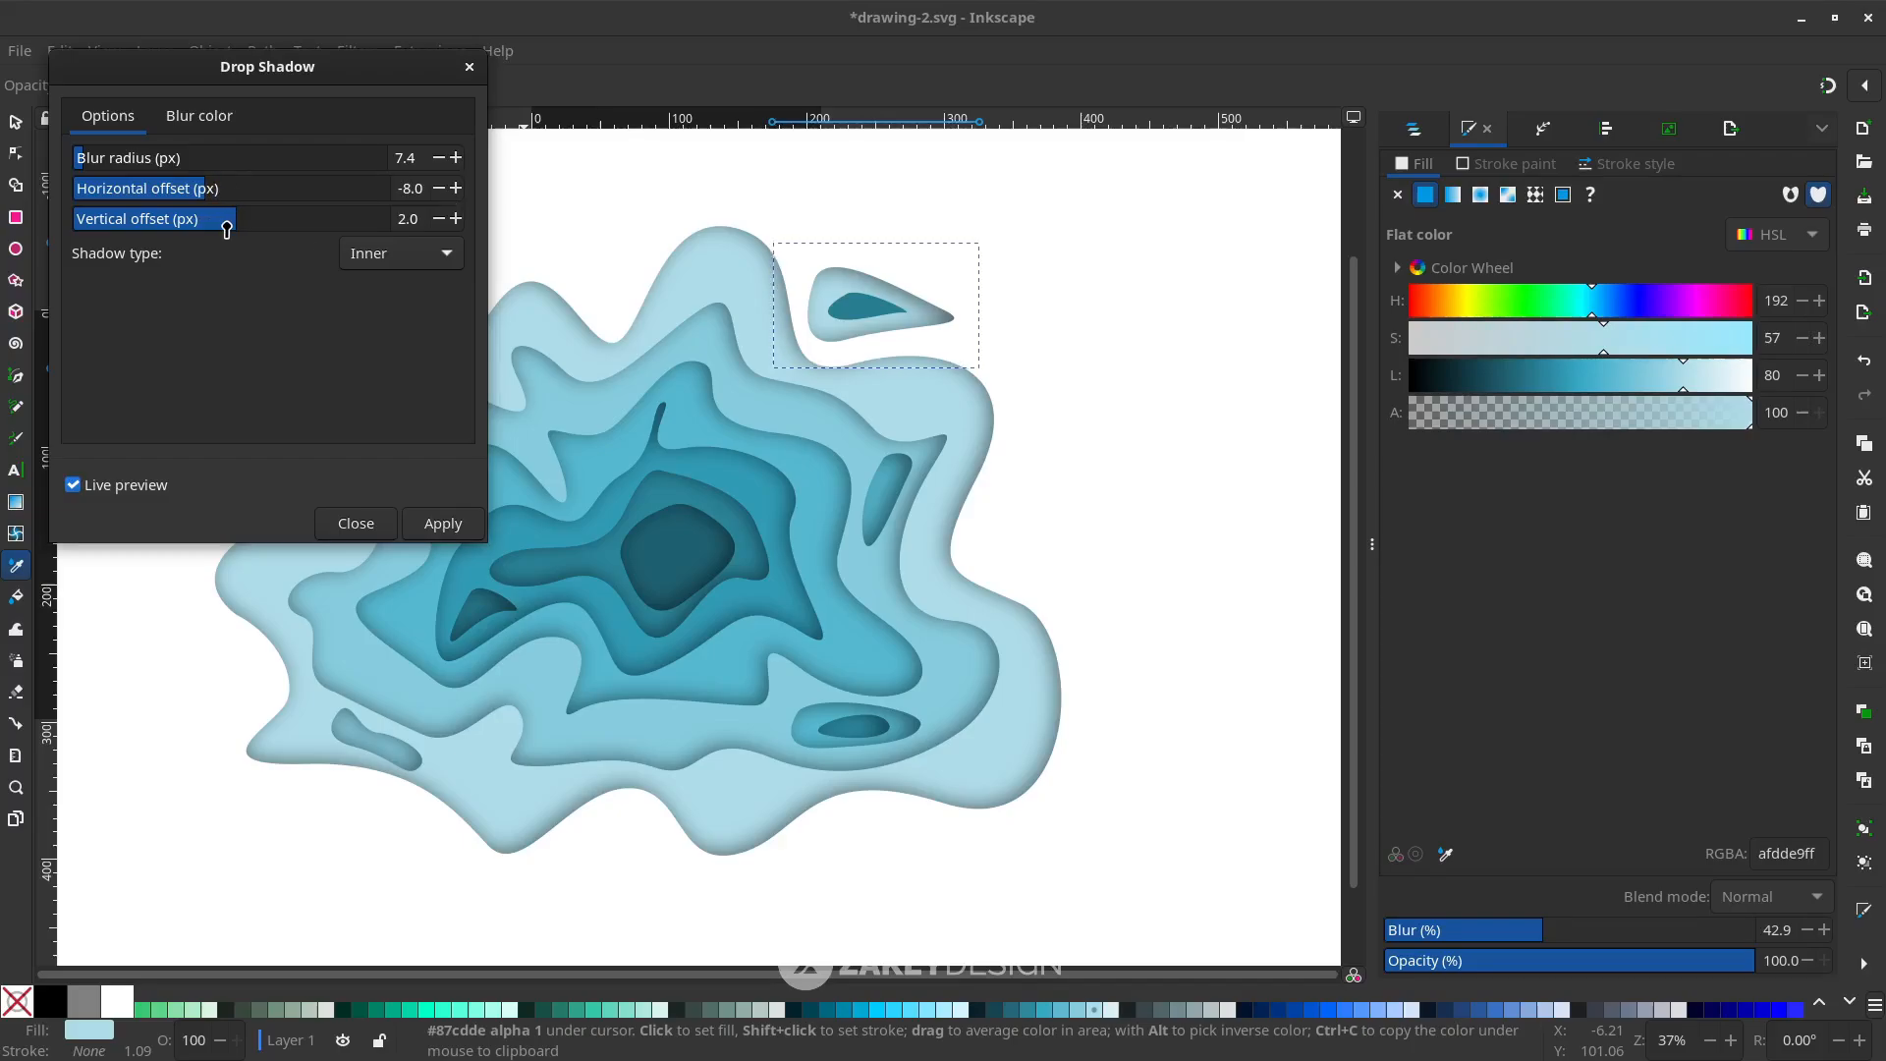
drag(227, 229, 218, 187)
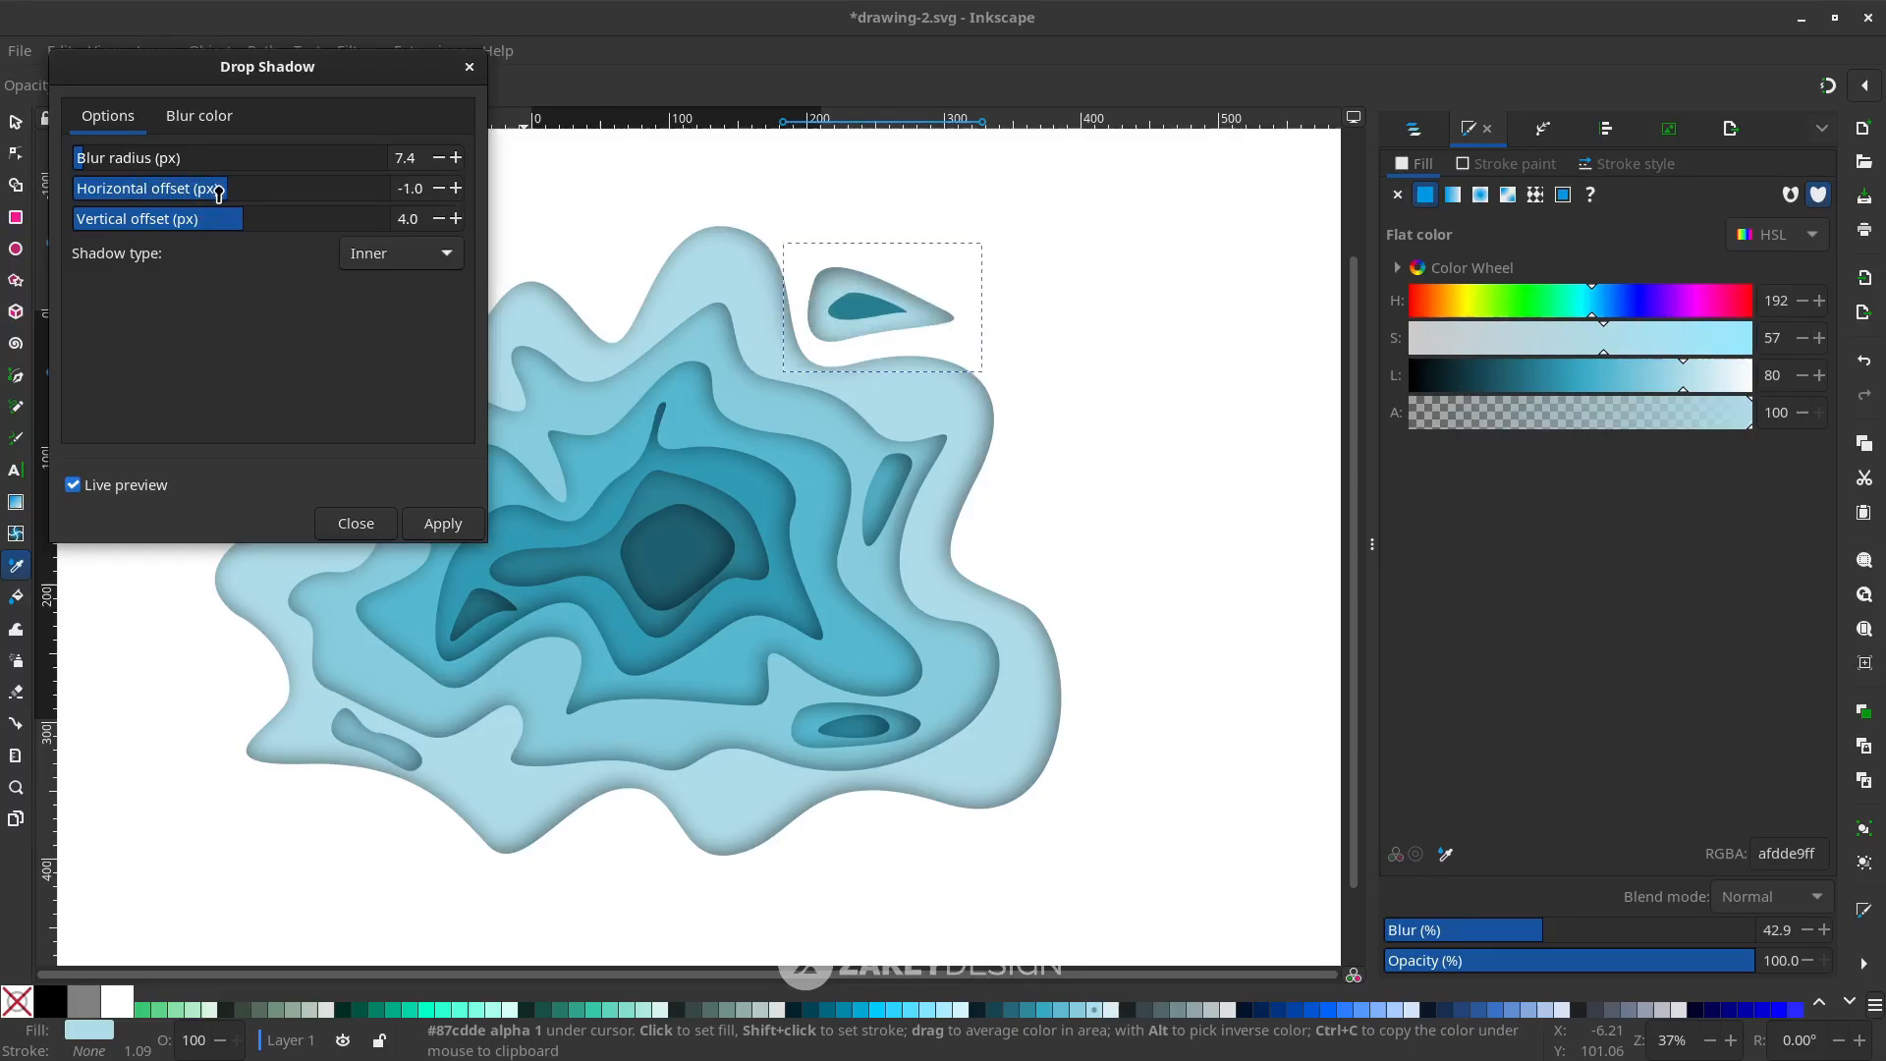
click(424, 526)
Fill the inner teardrop with the second layer's blue, 87cdde, apply a Drop Shadow to it and deselect it
drag(786, 420, 786, 421)
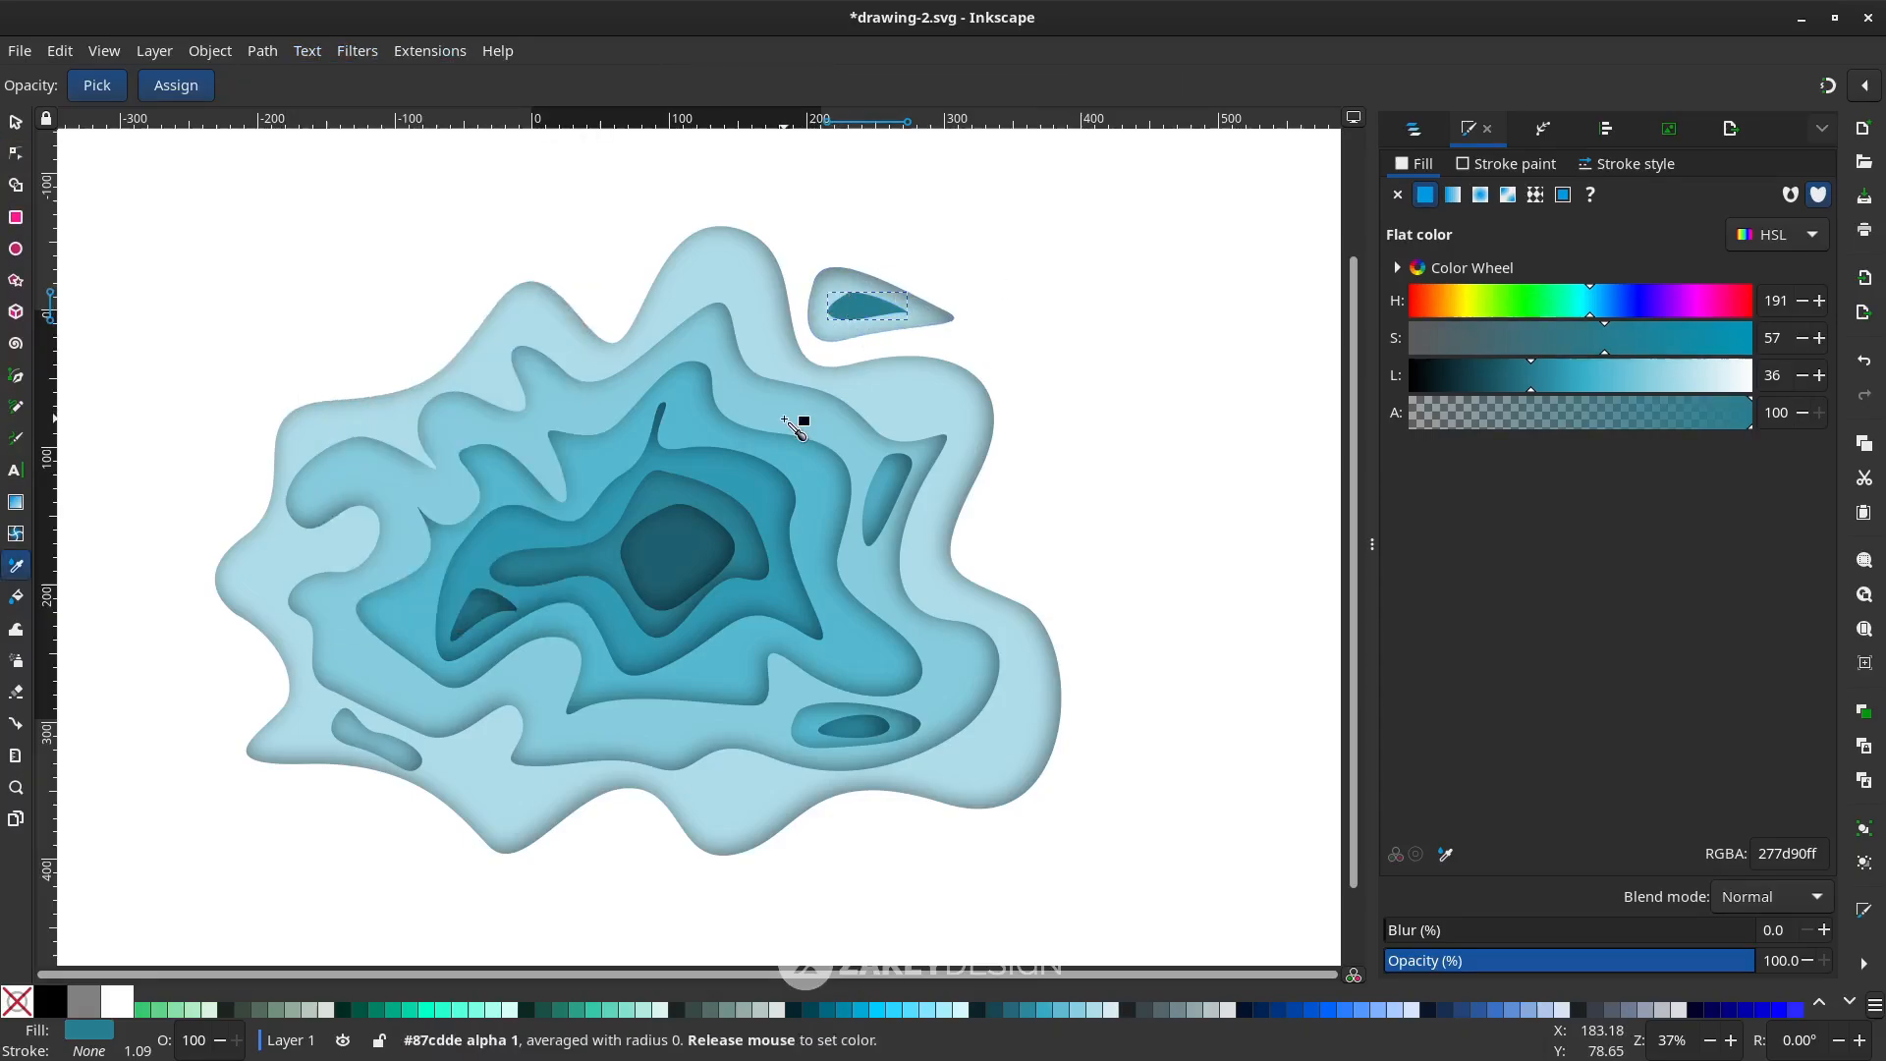
key(s)
click(429, 50)
mouse_move(357, 50)
mouse_move(515, 547)
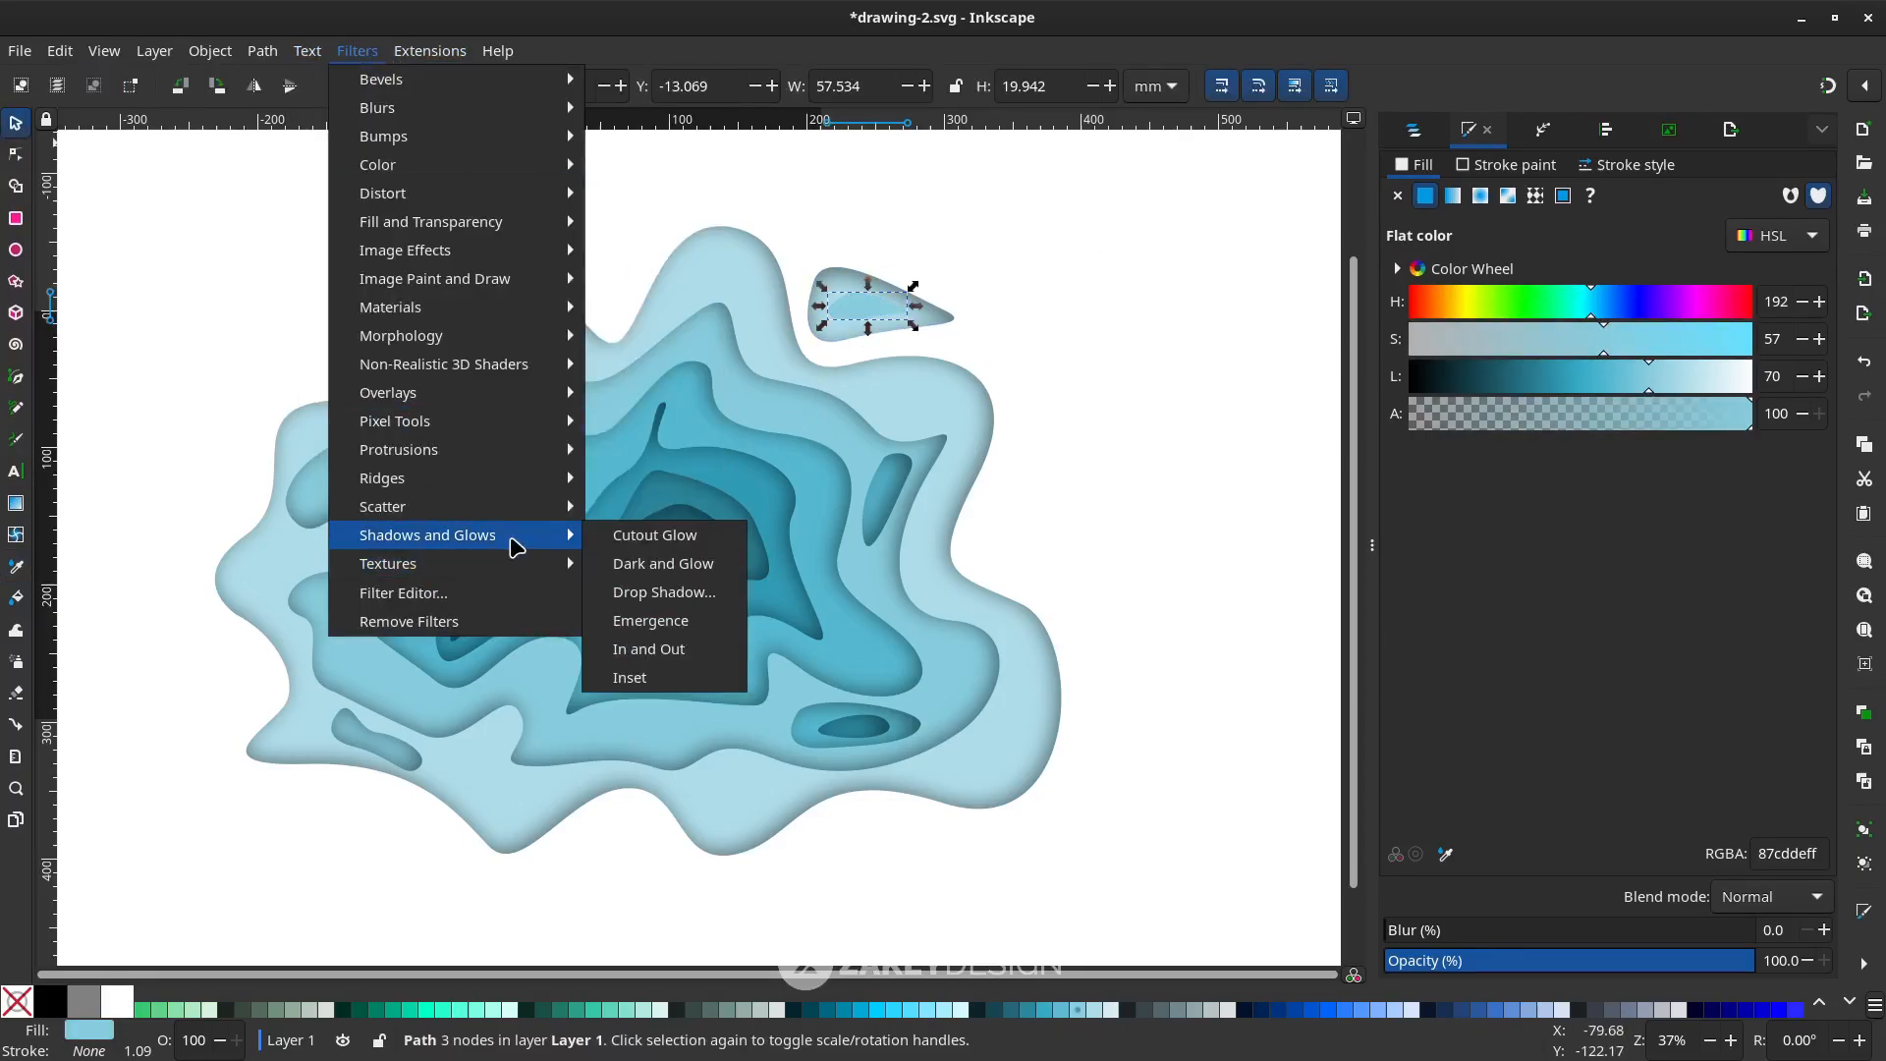
click(655, 592)
click(356, 524)
scroll(1023, 527, down, 3)
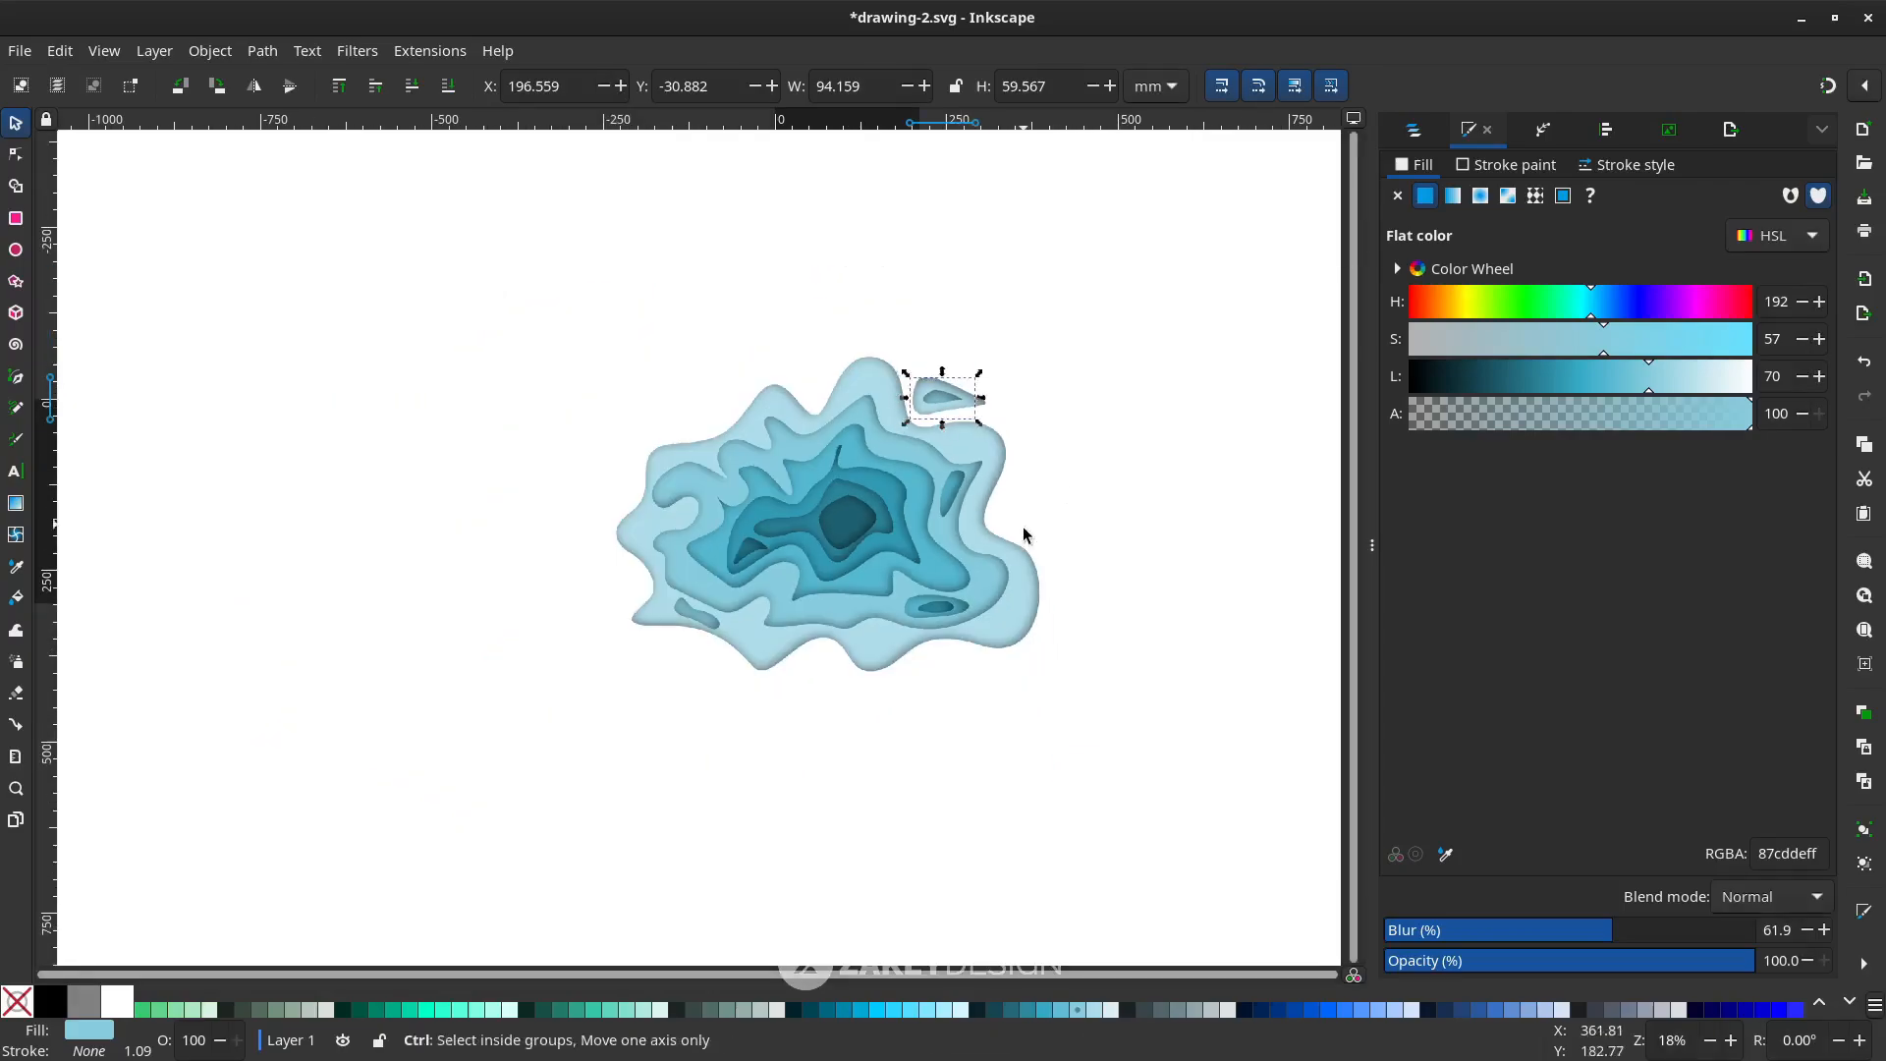
key(Escape)
Reshape the outer teardrop's nodes and curve handles to round off its pointed tip and lower edge
scroll(829, 344, up, 4)
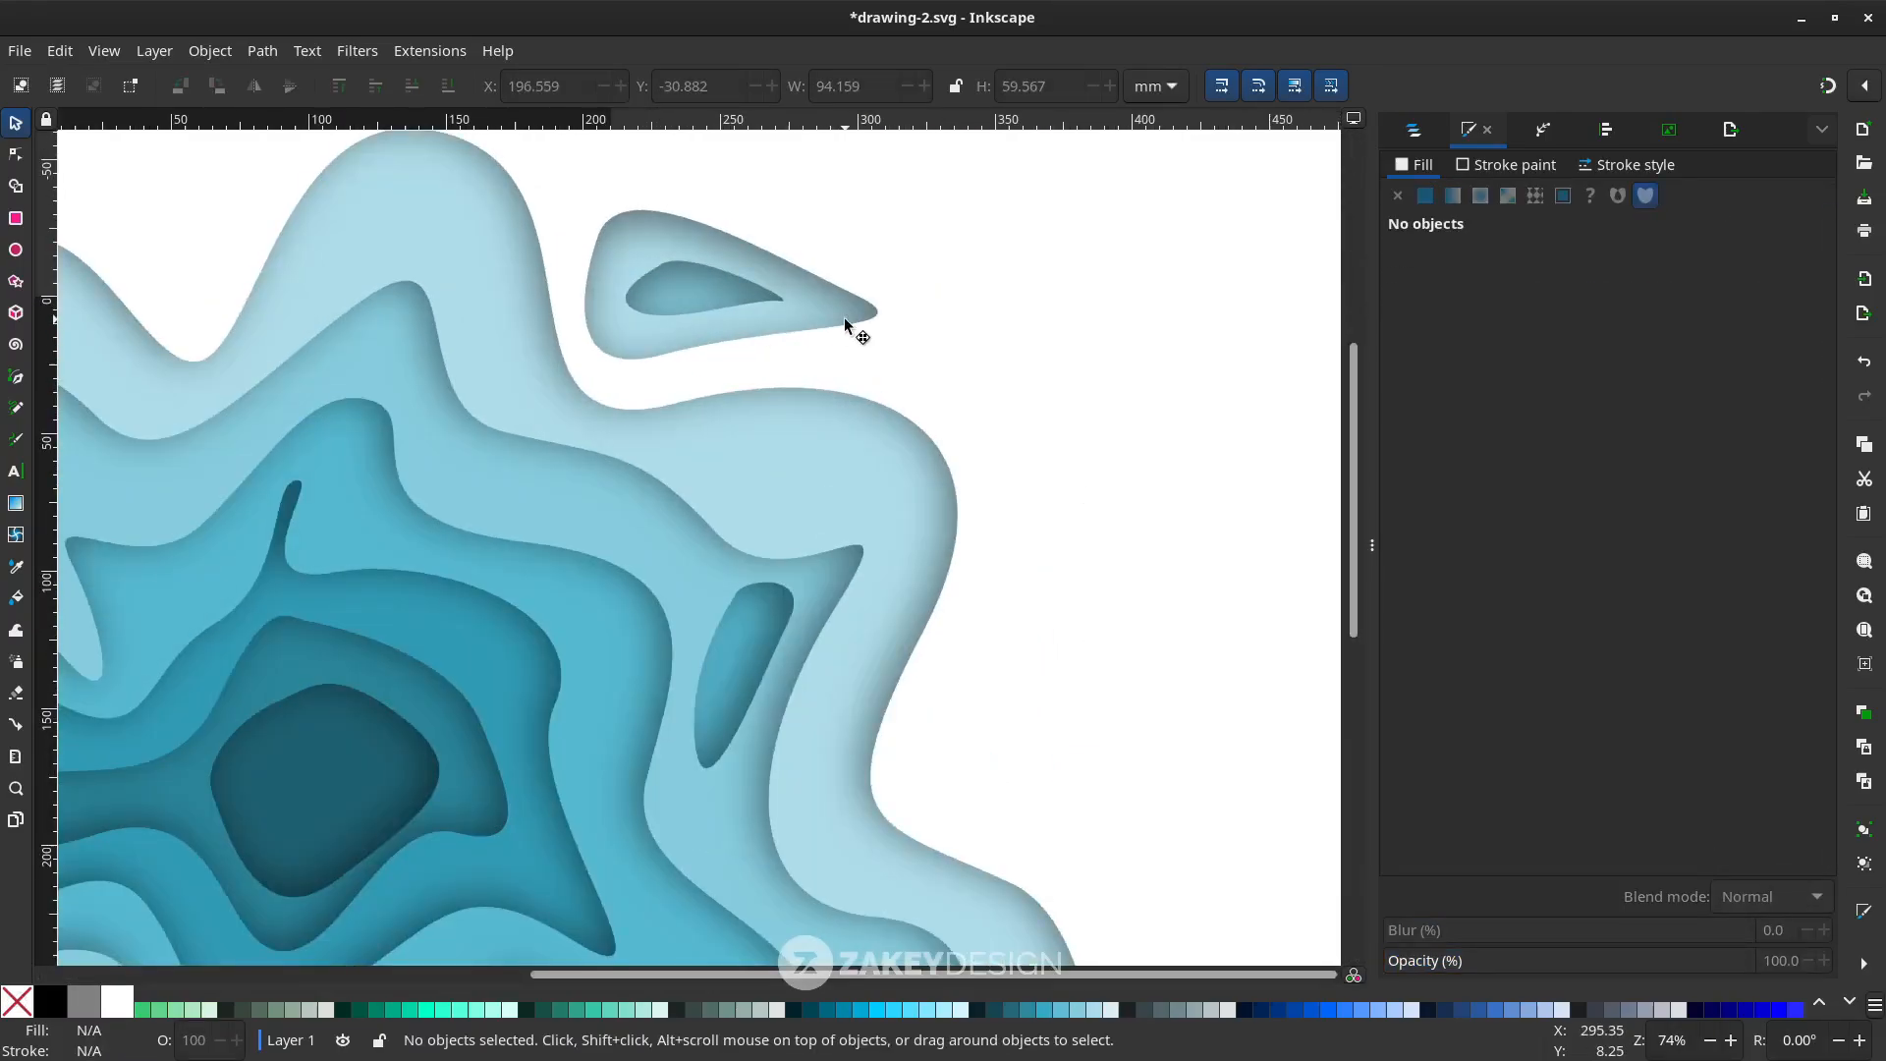
click(856, 322)
scroll(869, 363, up, 3)
click(875, 407)
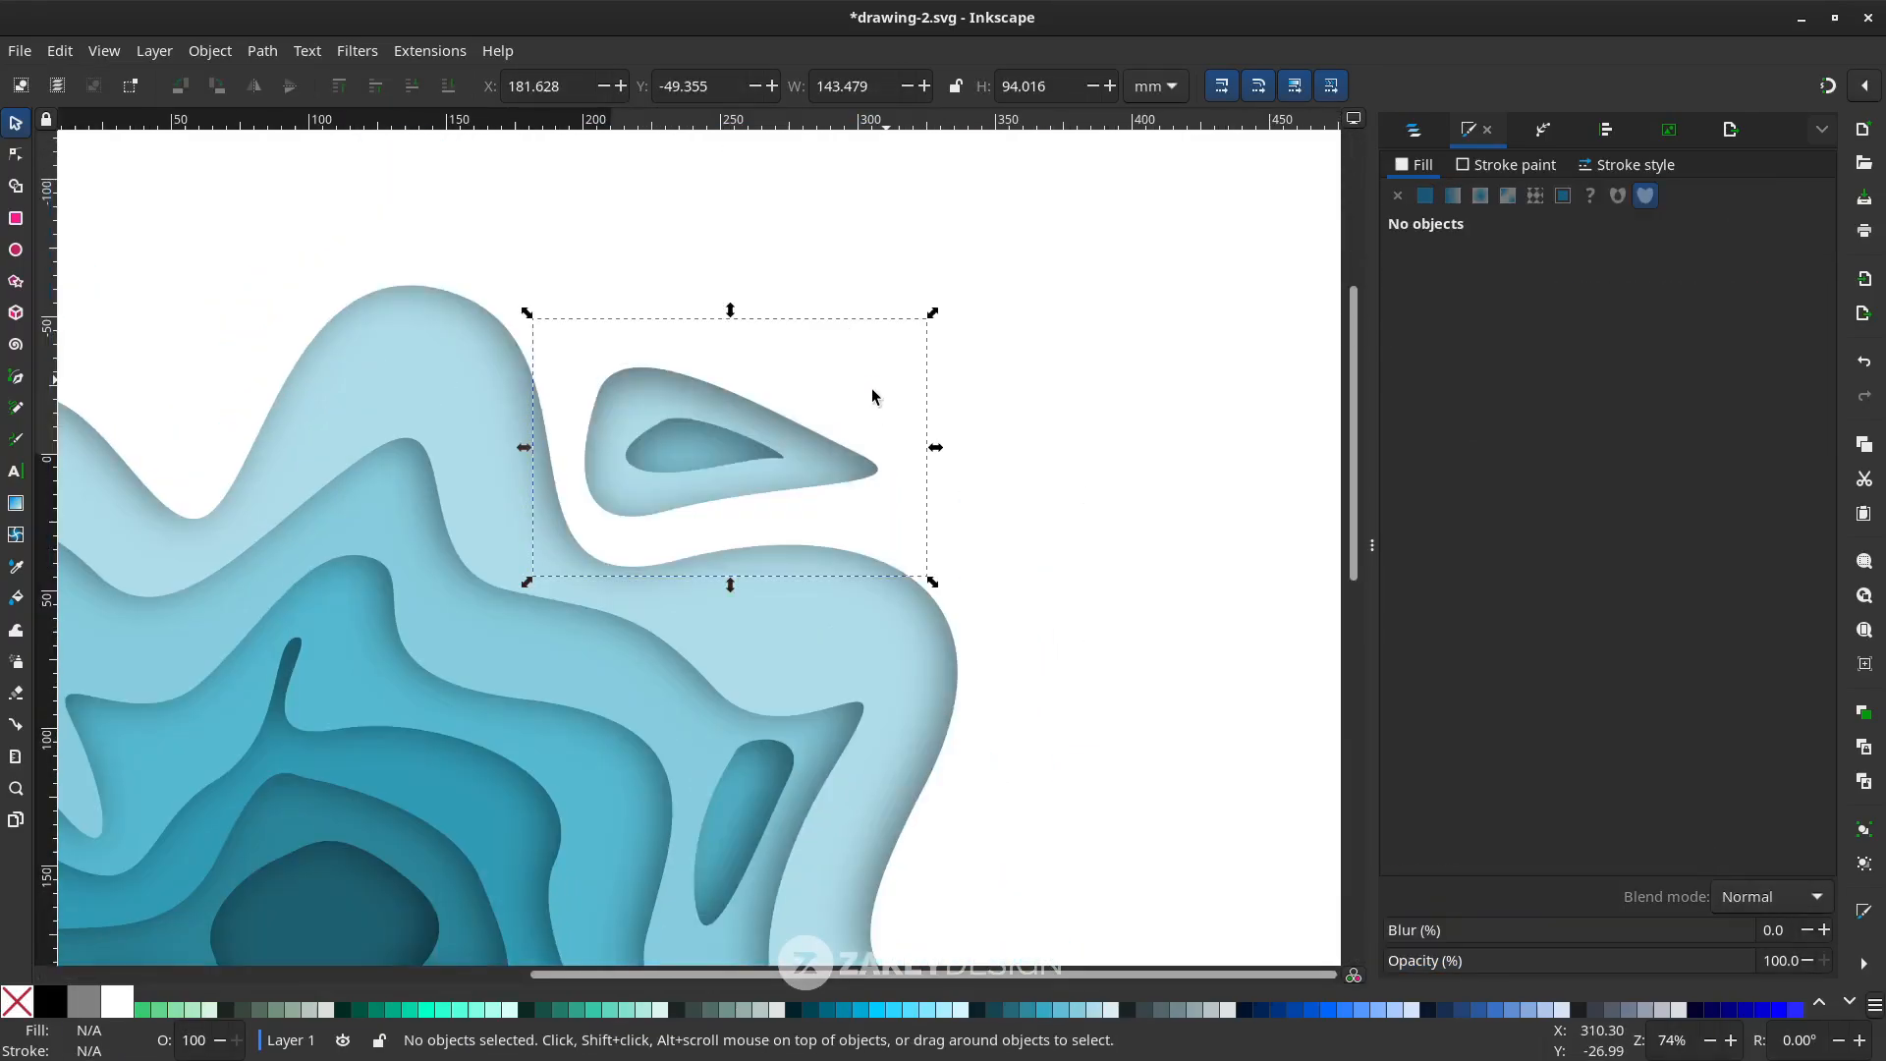
click(842, 463)
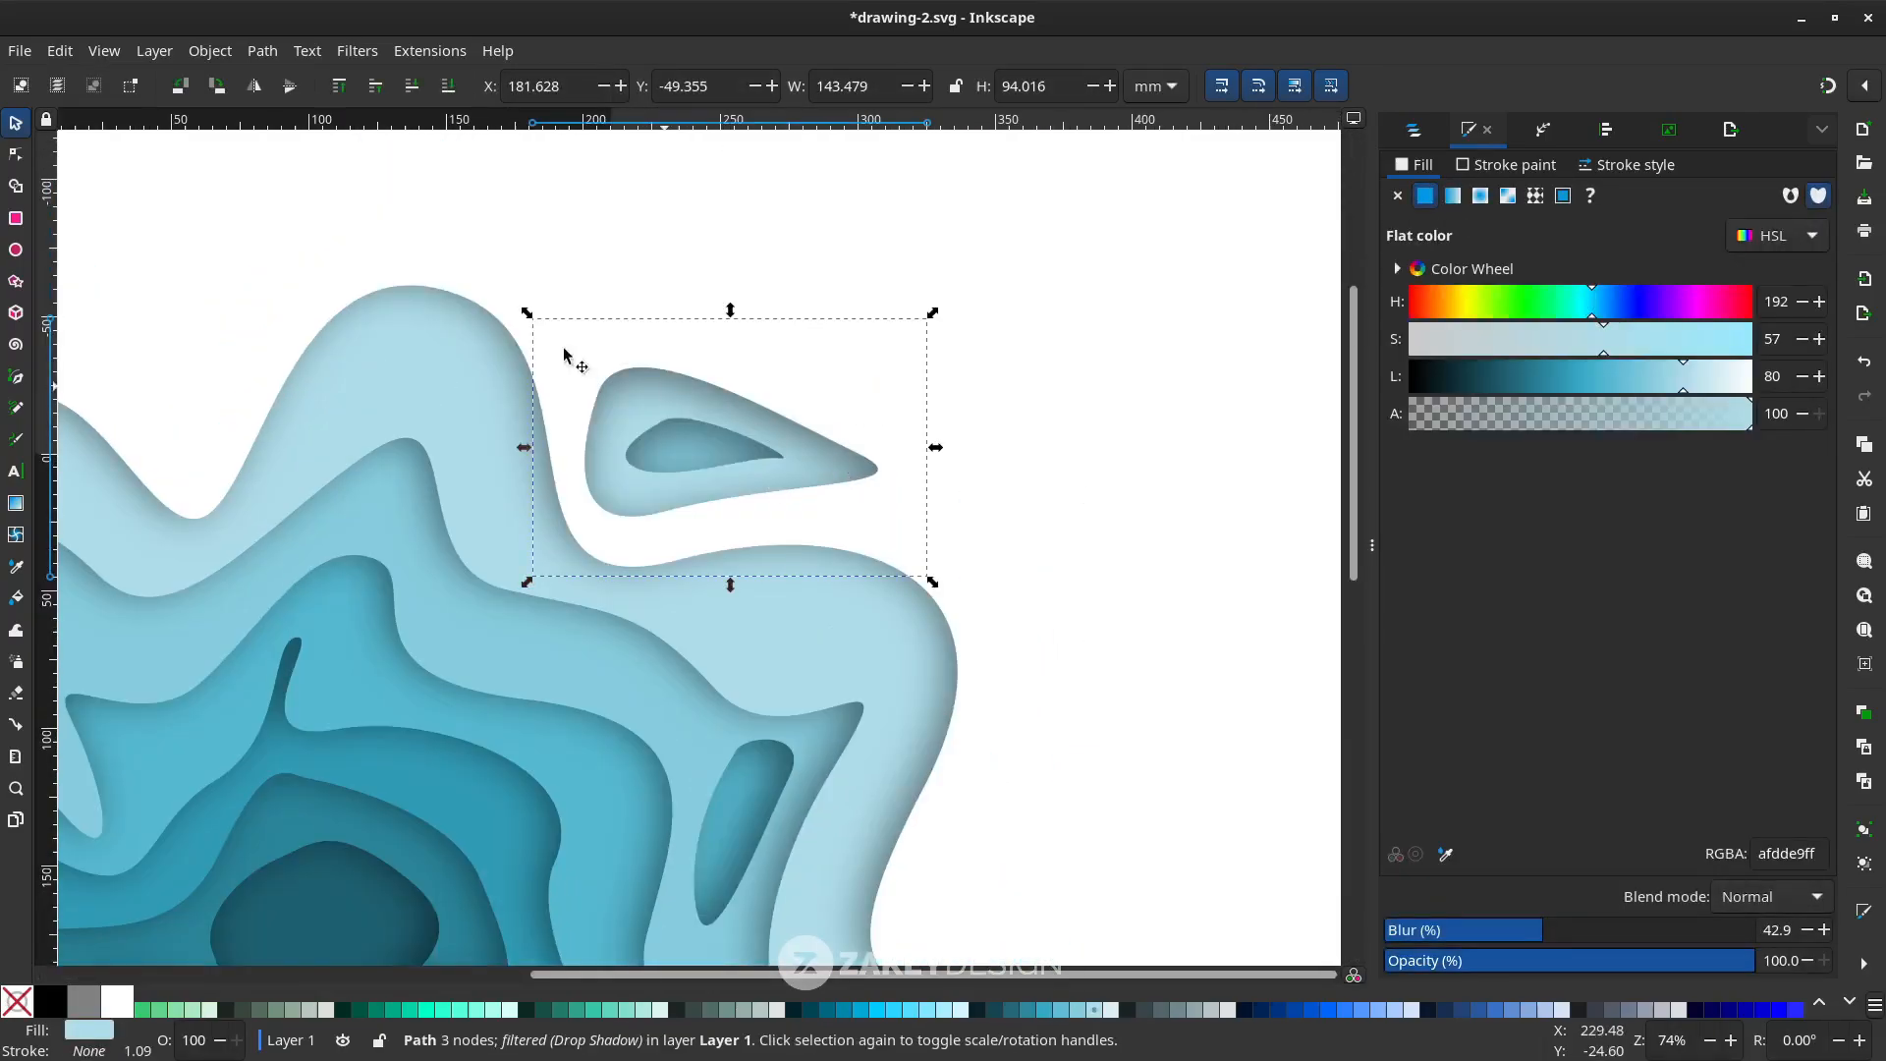
click(16, 154)
drag(864, 458, 732, 538)
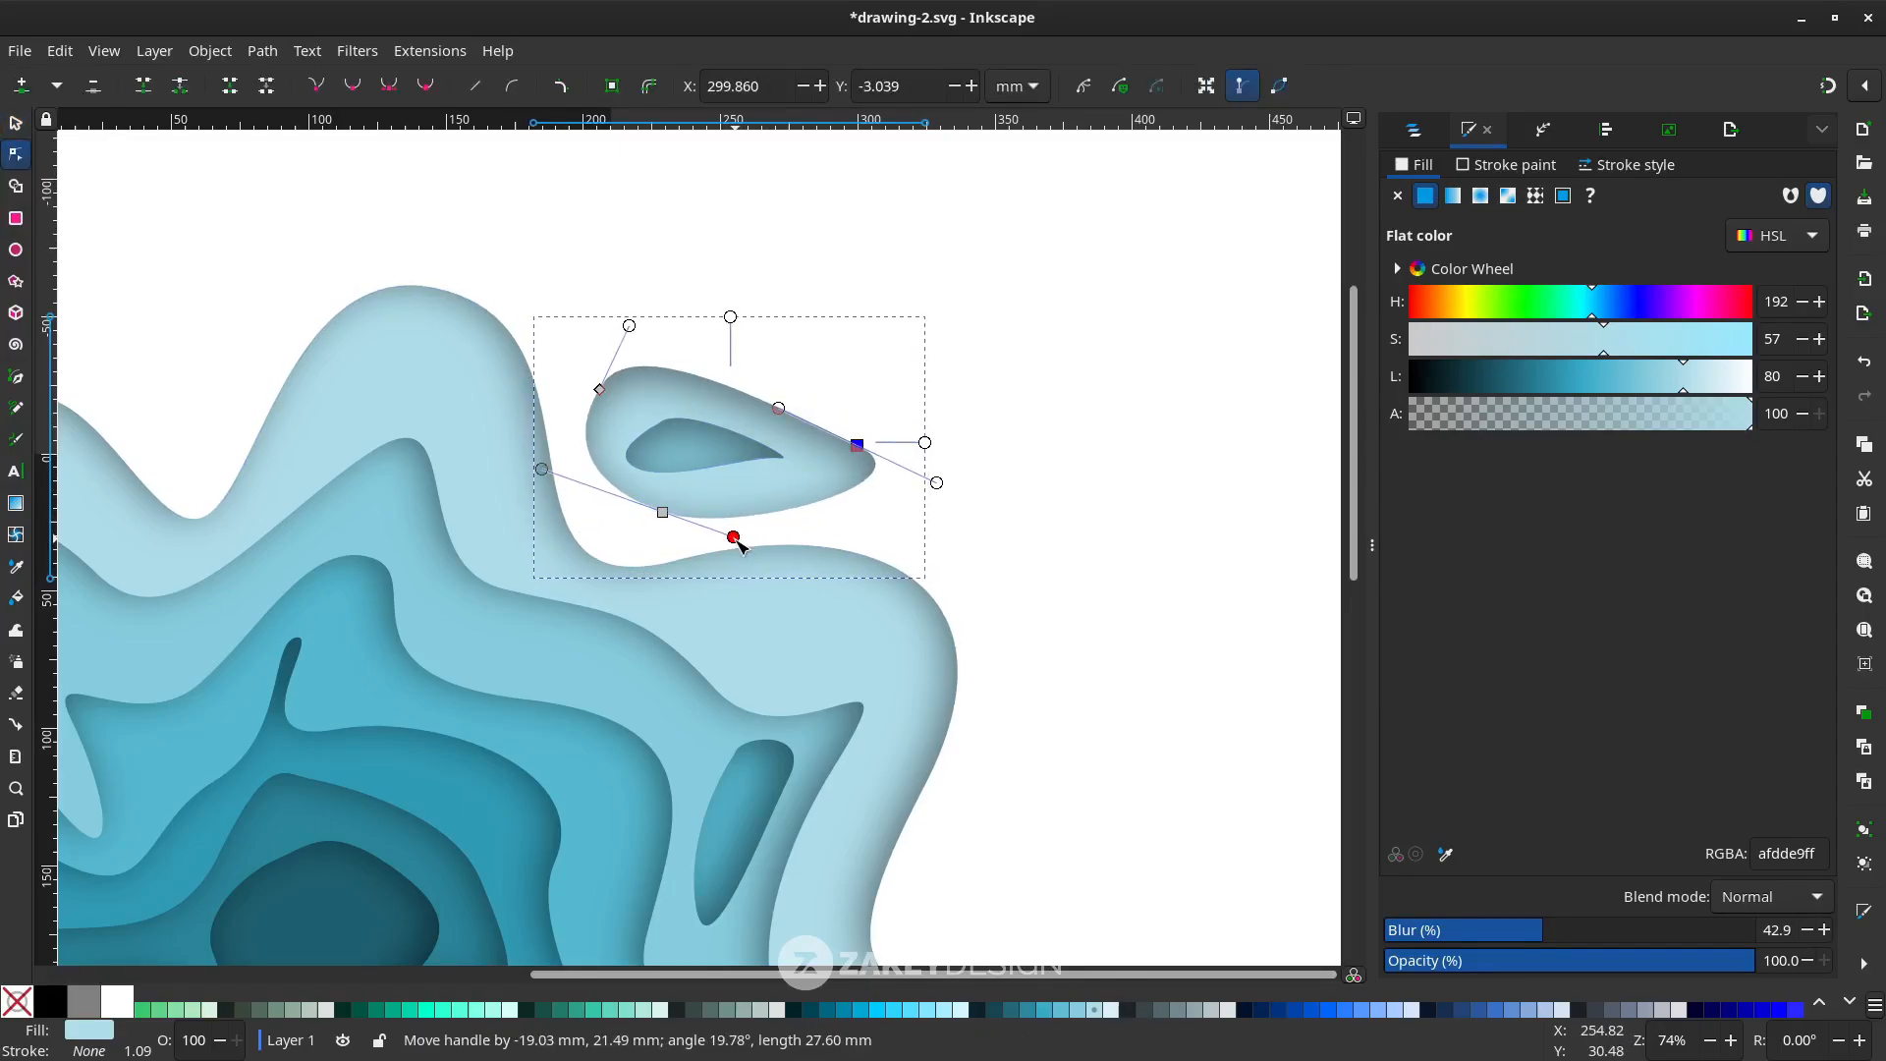
Reshape the inner teardrop's nodes and handles into a rounded oval that follows the outer shape
click(714, 464)
drag(779, 458, 787, 452)
drag(676, 485, 739, 524)
drag(787, 452, 780, 467)
drag(792, 440, 798, 464)
click(684, 404)
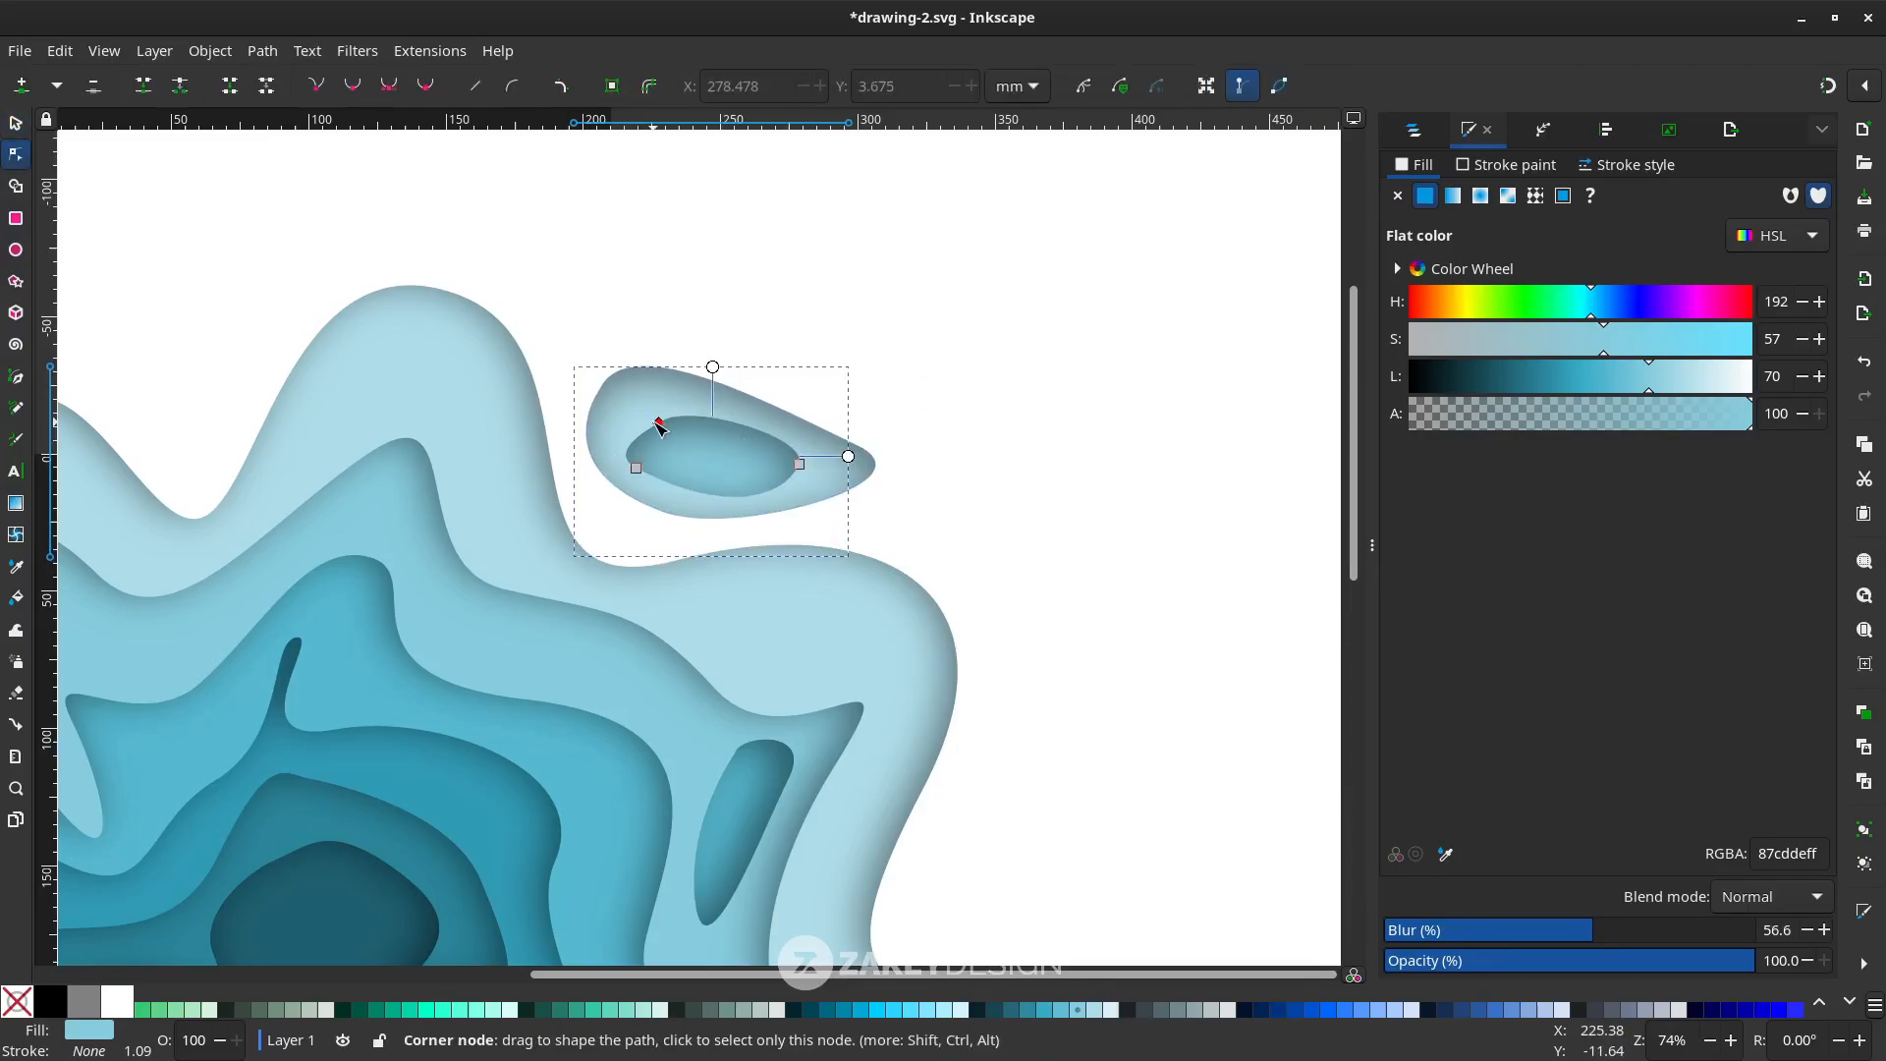
Select both detached nested shapes together, shift them slightly and scale them down
key(s)
shift+click(665, 446)
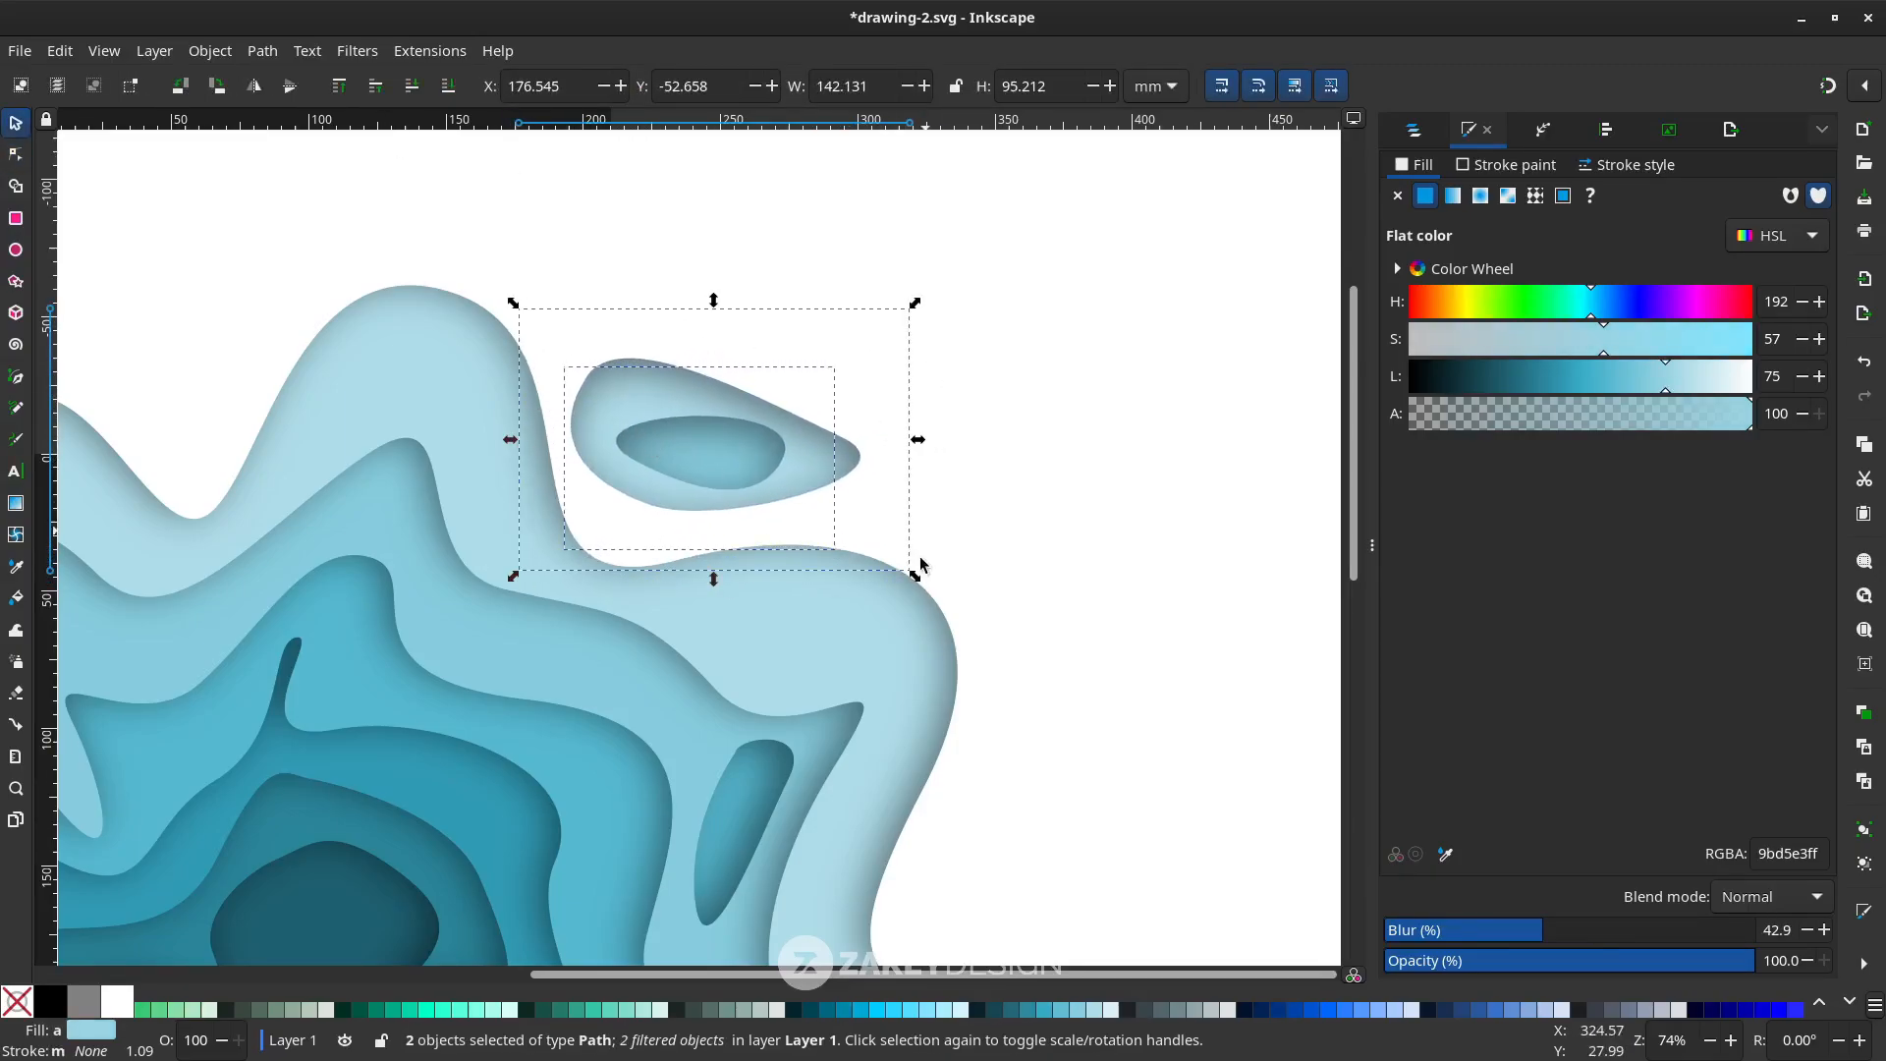
drag(916, 576, 875, 550)
drag(661, 423, 664, 442)
Try rotating the two nested shapes to a steep diagonal and repositioning them, and undo both changes
click(664, 442)
drag(877, 345, 704, 267)
drag(723, 405, 699, 358)
click(899, 454)
scroll(899, 454, down, 3)
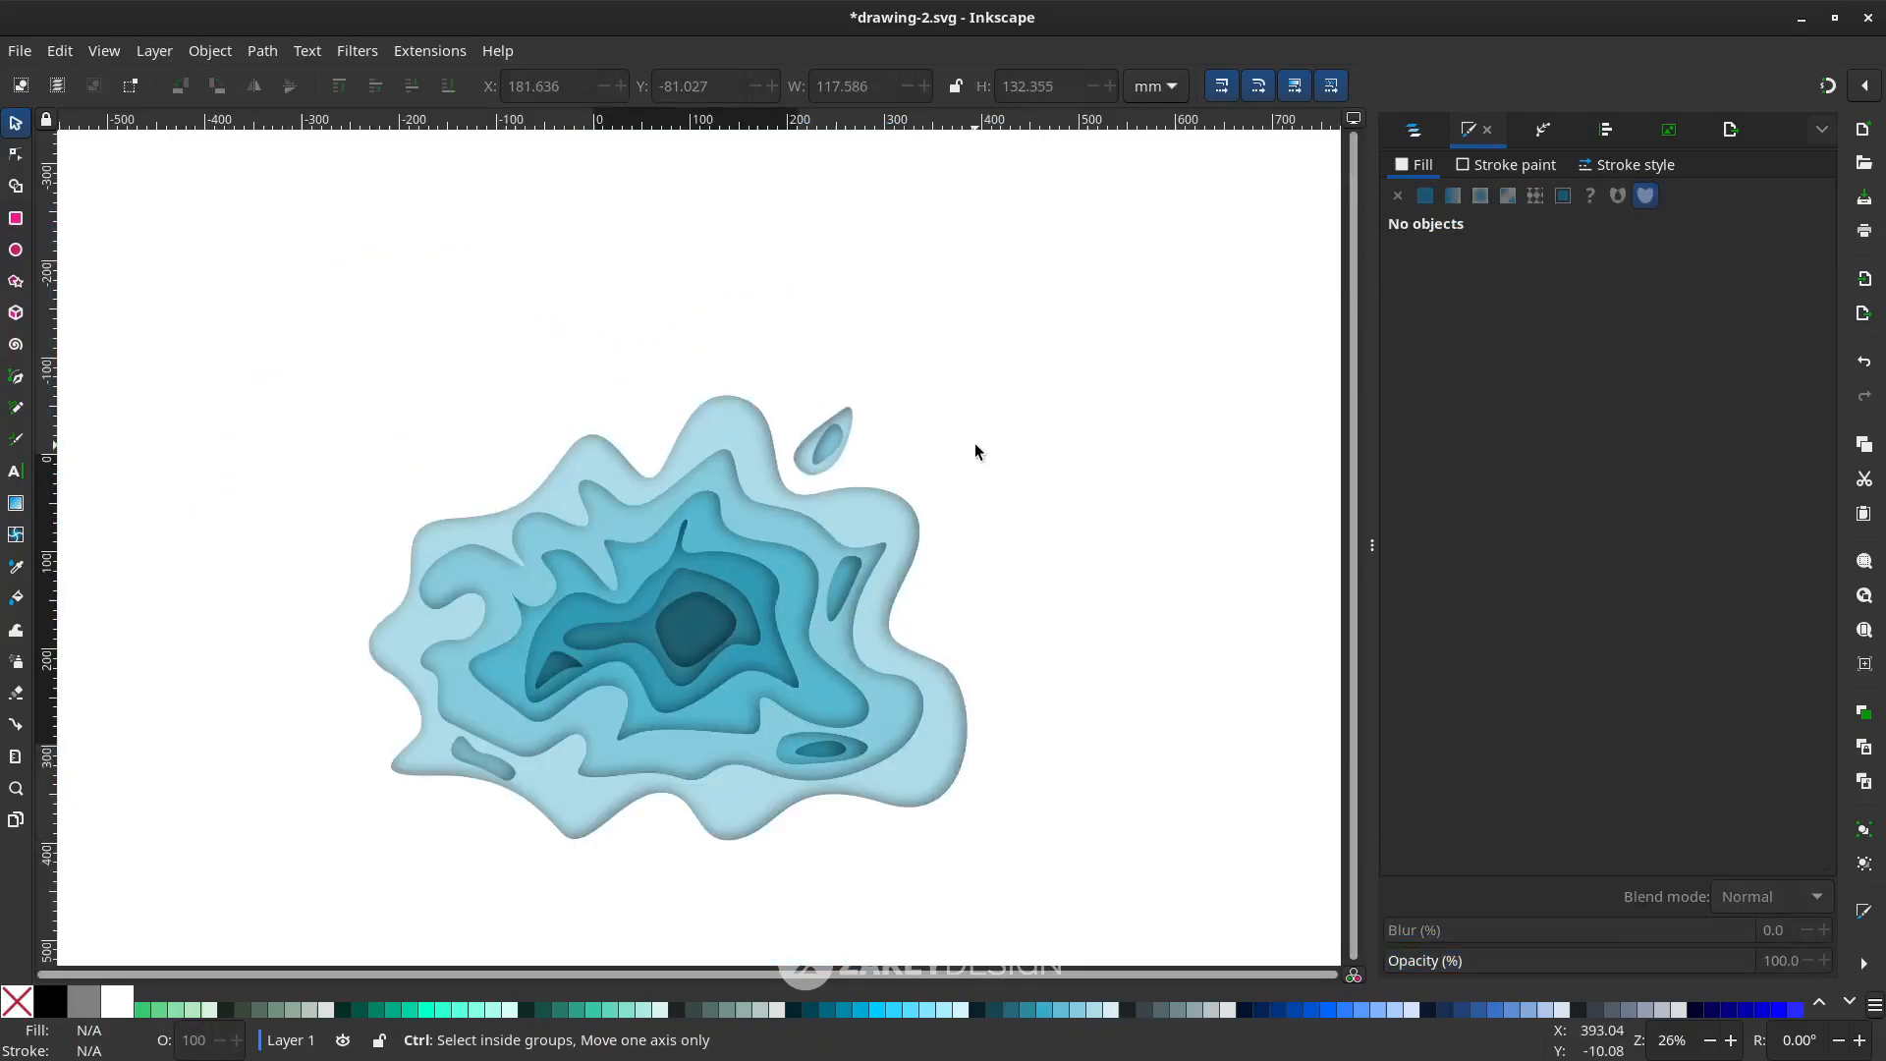
scroll(975, 444, down, 1)
key(ctrl+z)
key(ctrl+z)
Save the drawing and import the couple-sharks silhouette JPEG from the Desktop as an embedded image with DPI from file
key(ctrl+s)
scroll(769, 698, down, 2)
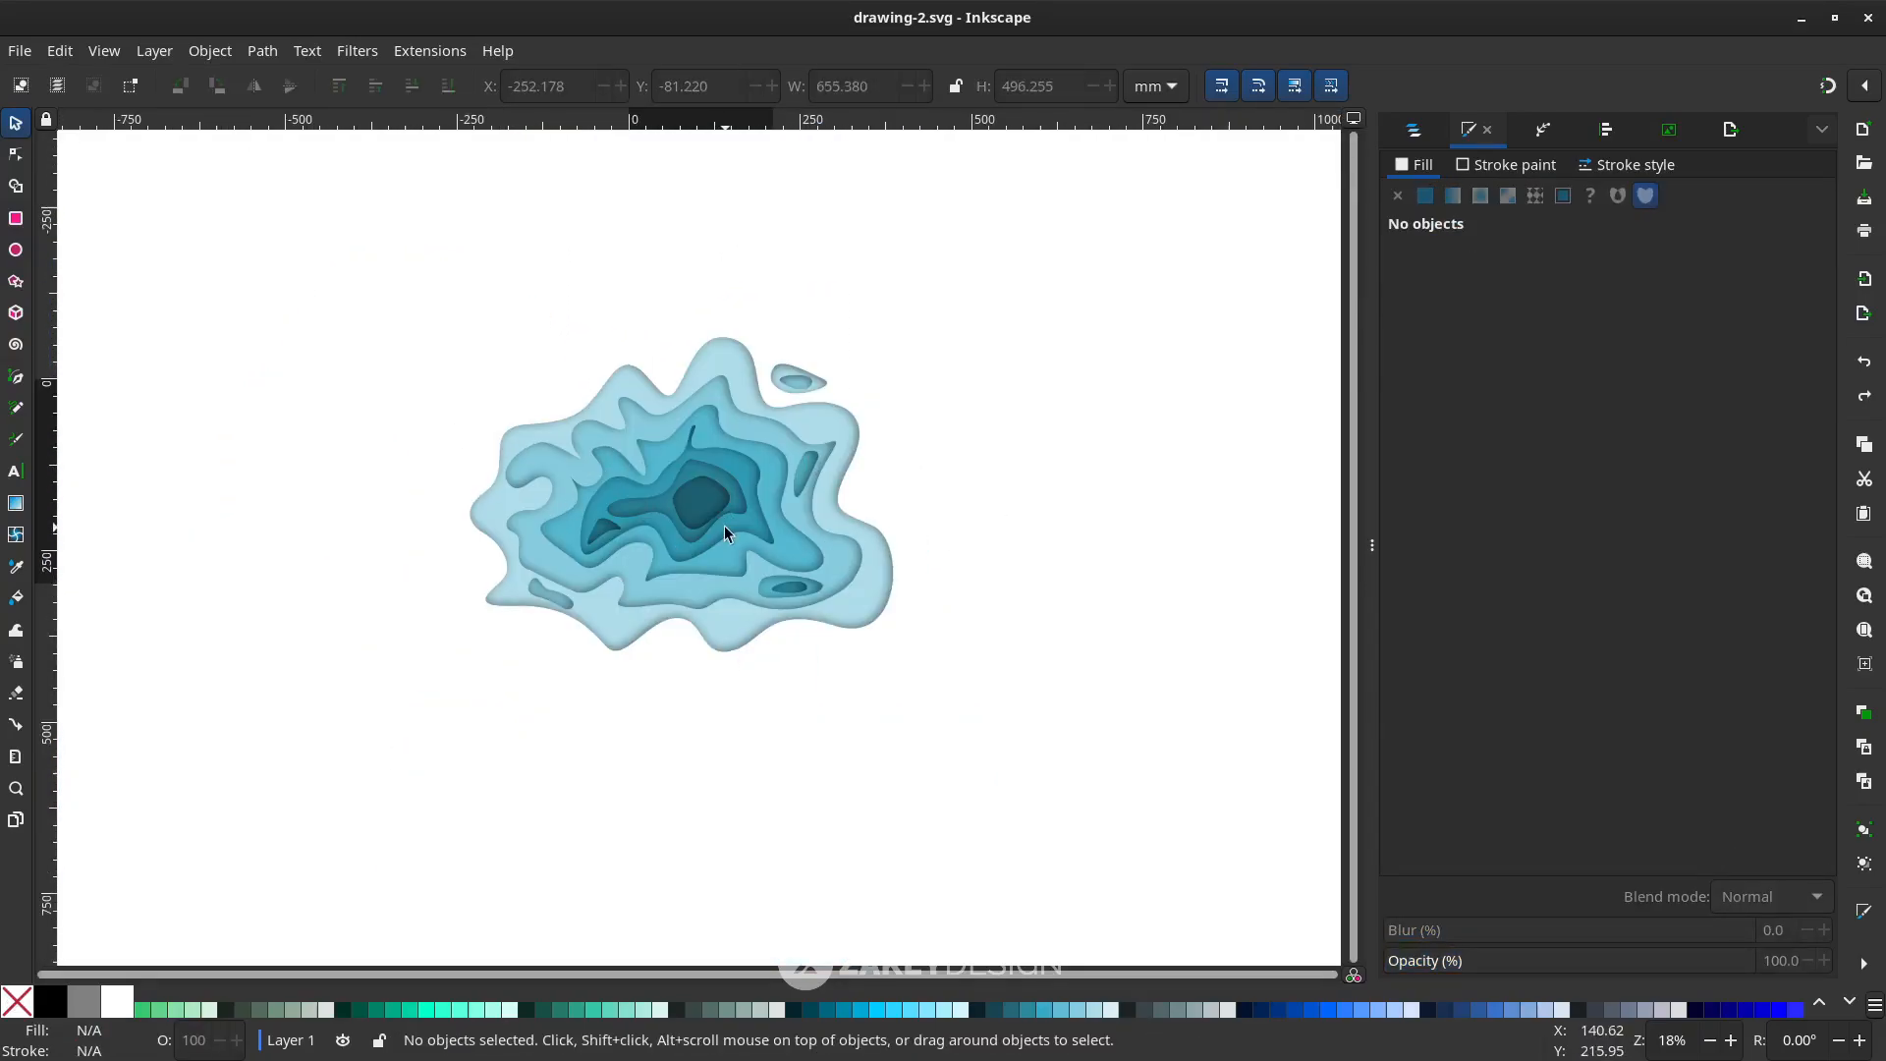
click(24, 54)
click(101, 340)
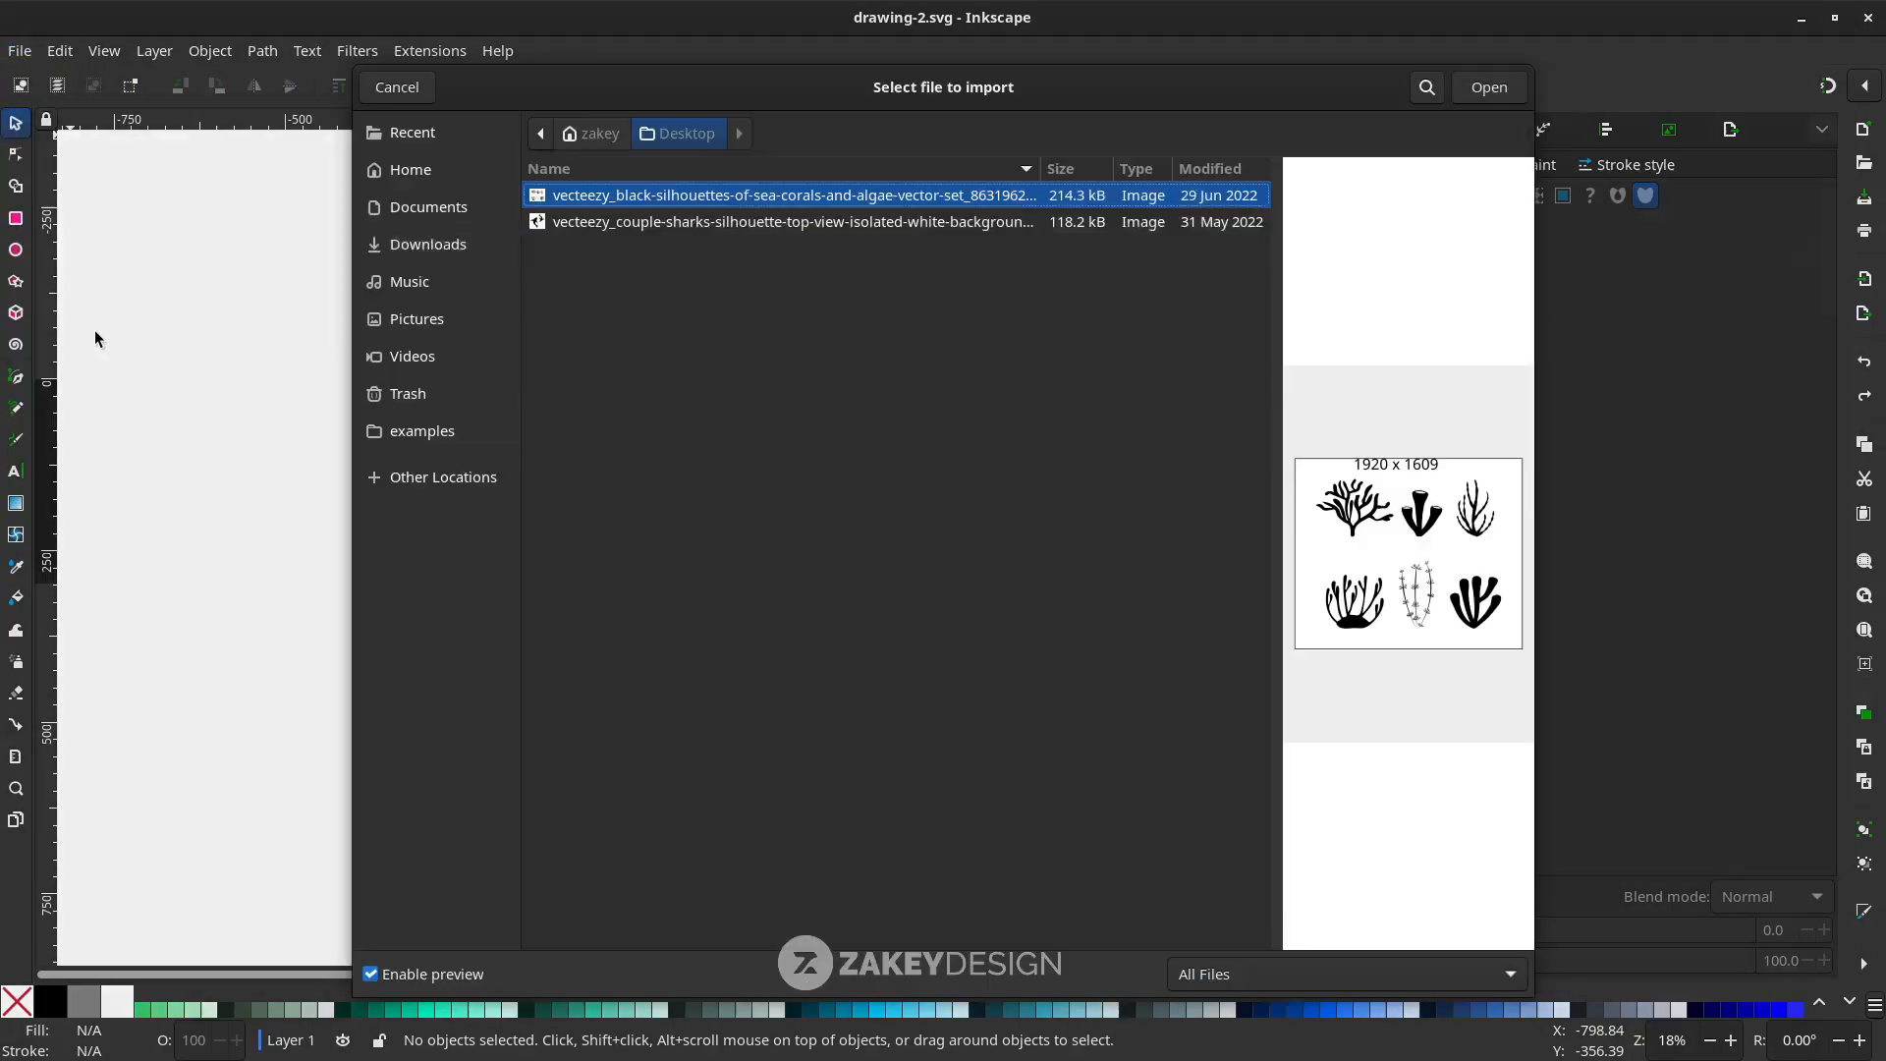
click(668, 223)
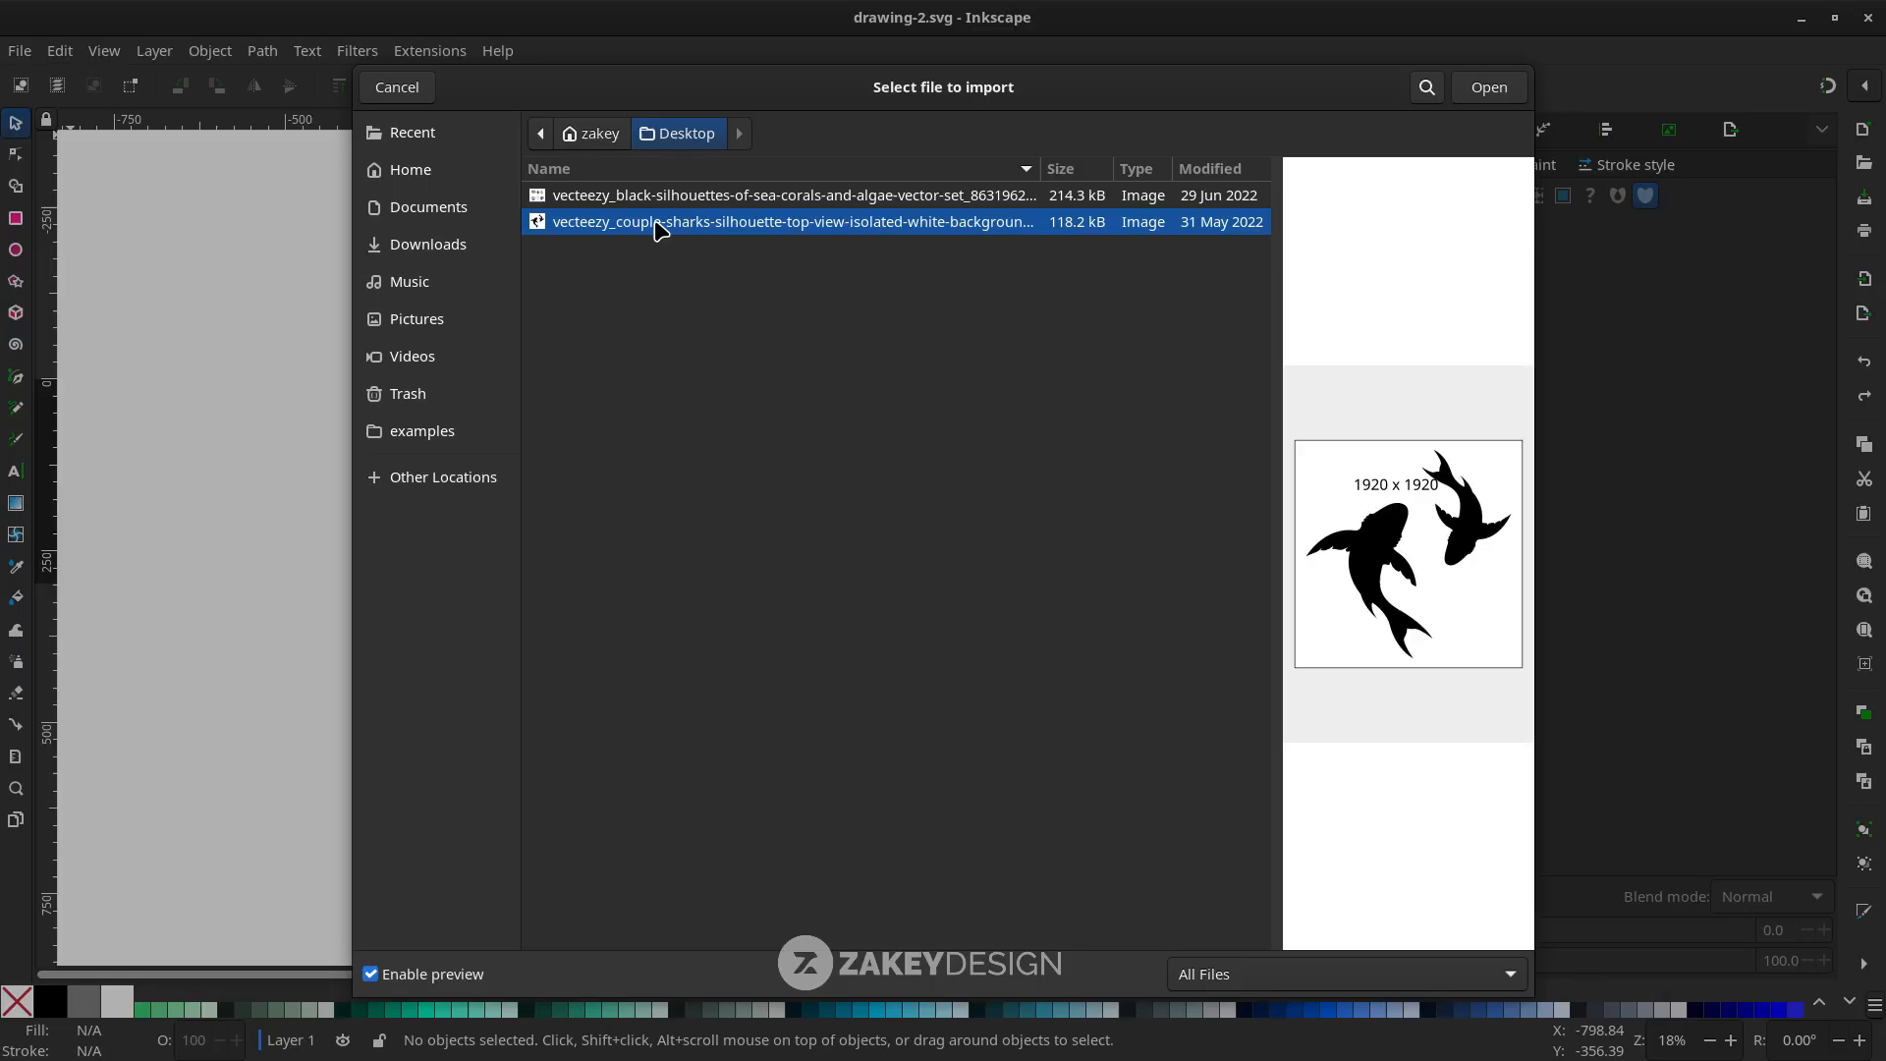
double_click(694, 224)
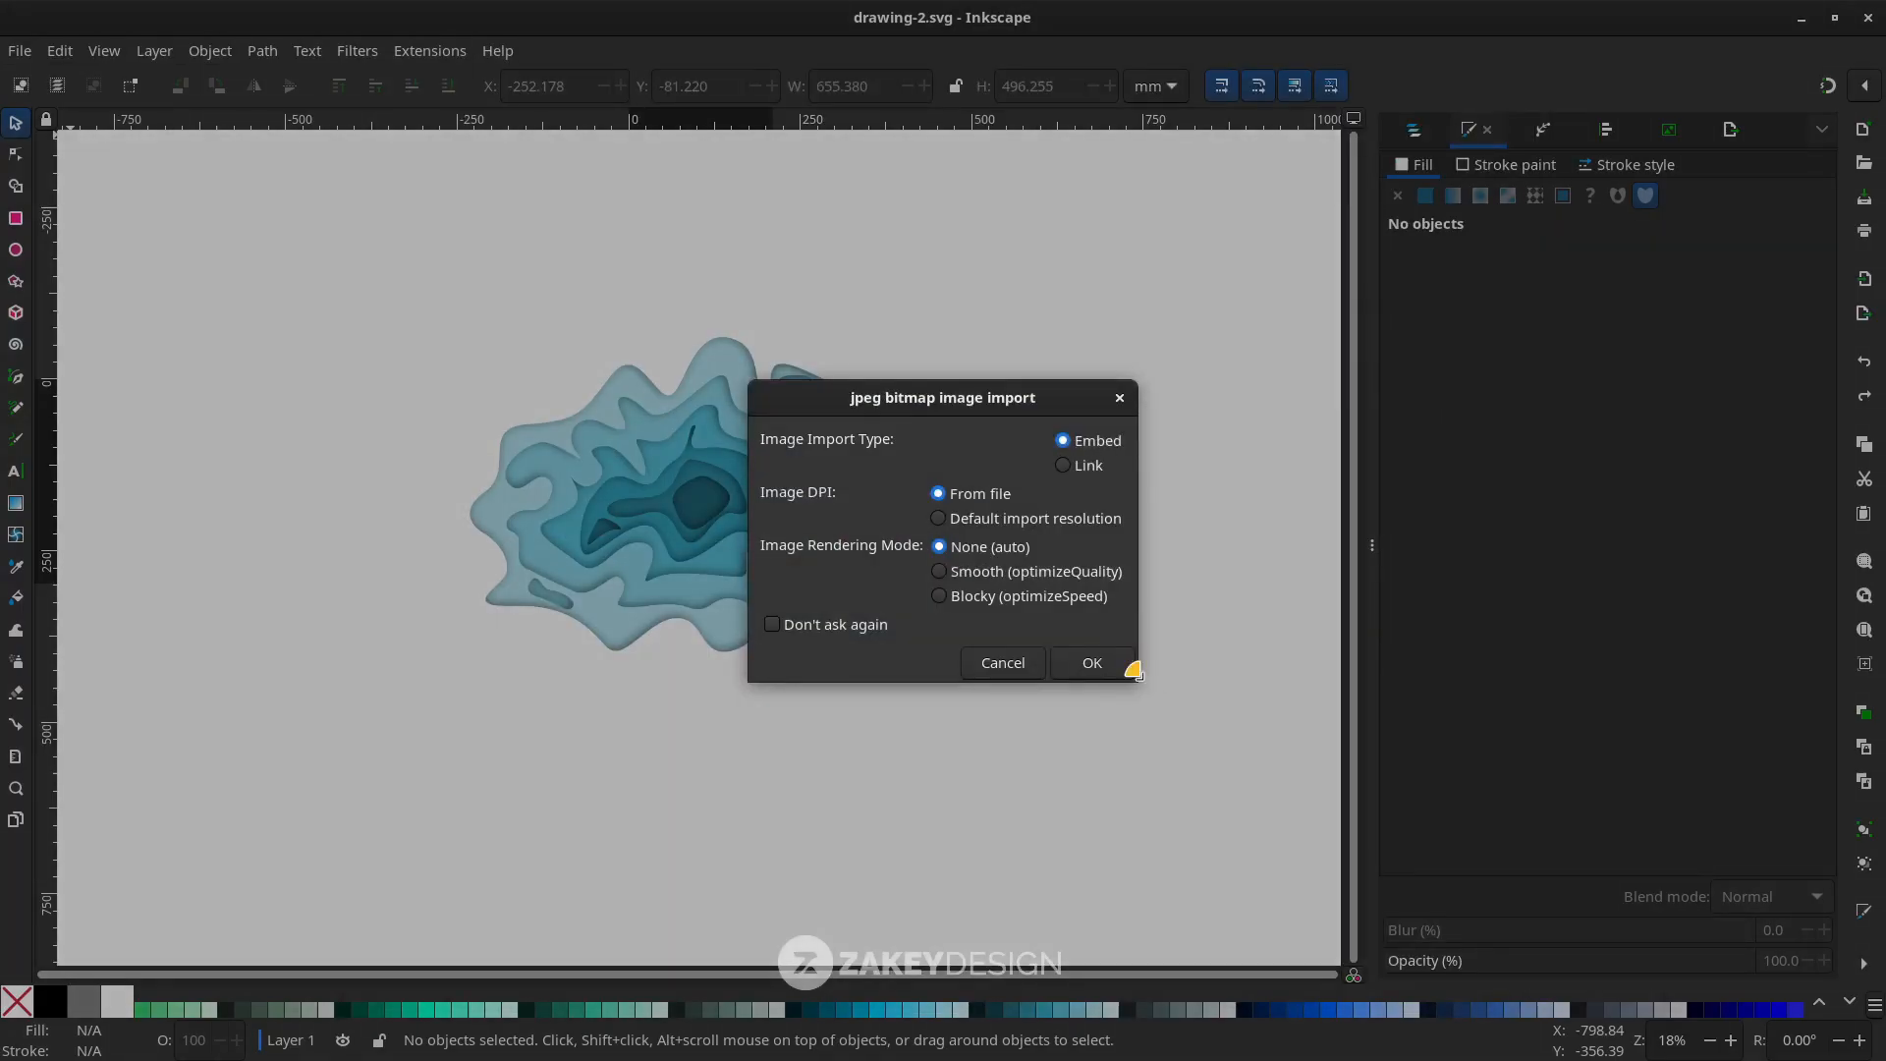
click(1092, 663)
Move the imported shark image onto the empty canvas to the lower left of the layered artwork
drag(694, 547, 471, 693)
scroll(484, 614, left, 2)
drag(483, 616, 385, 638)
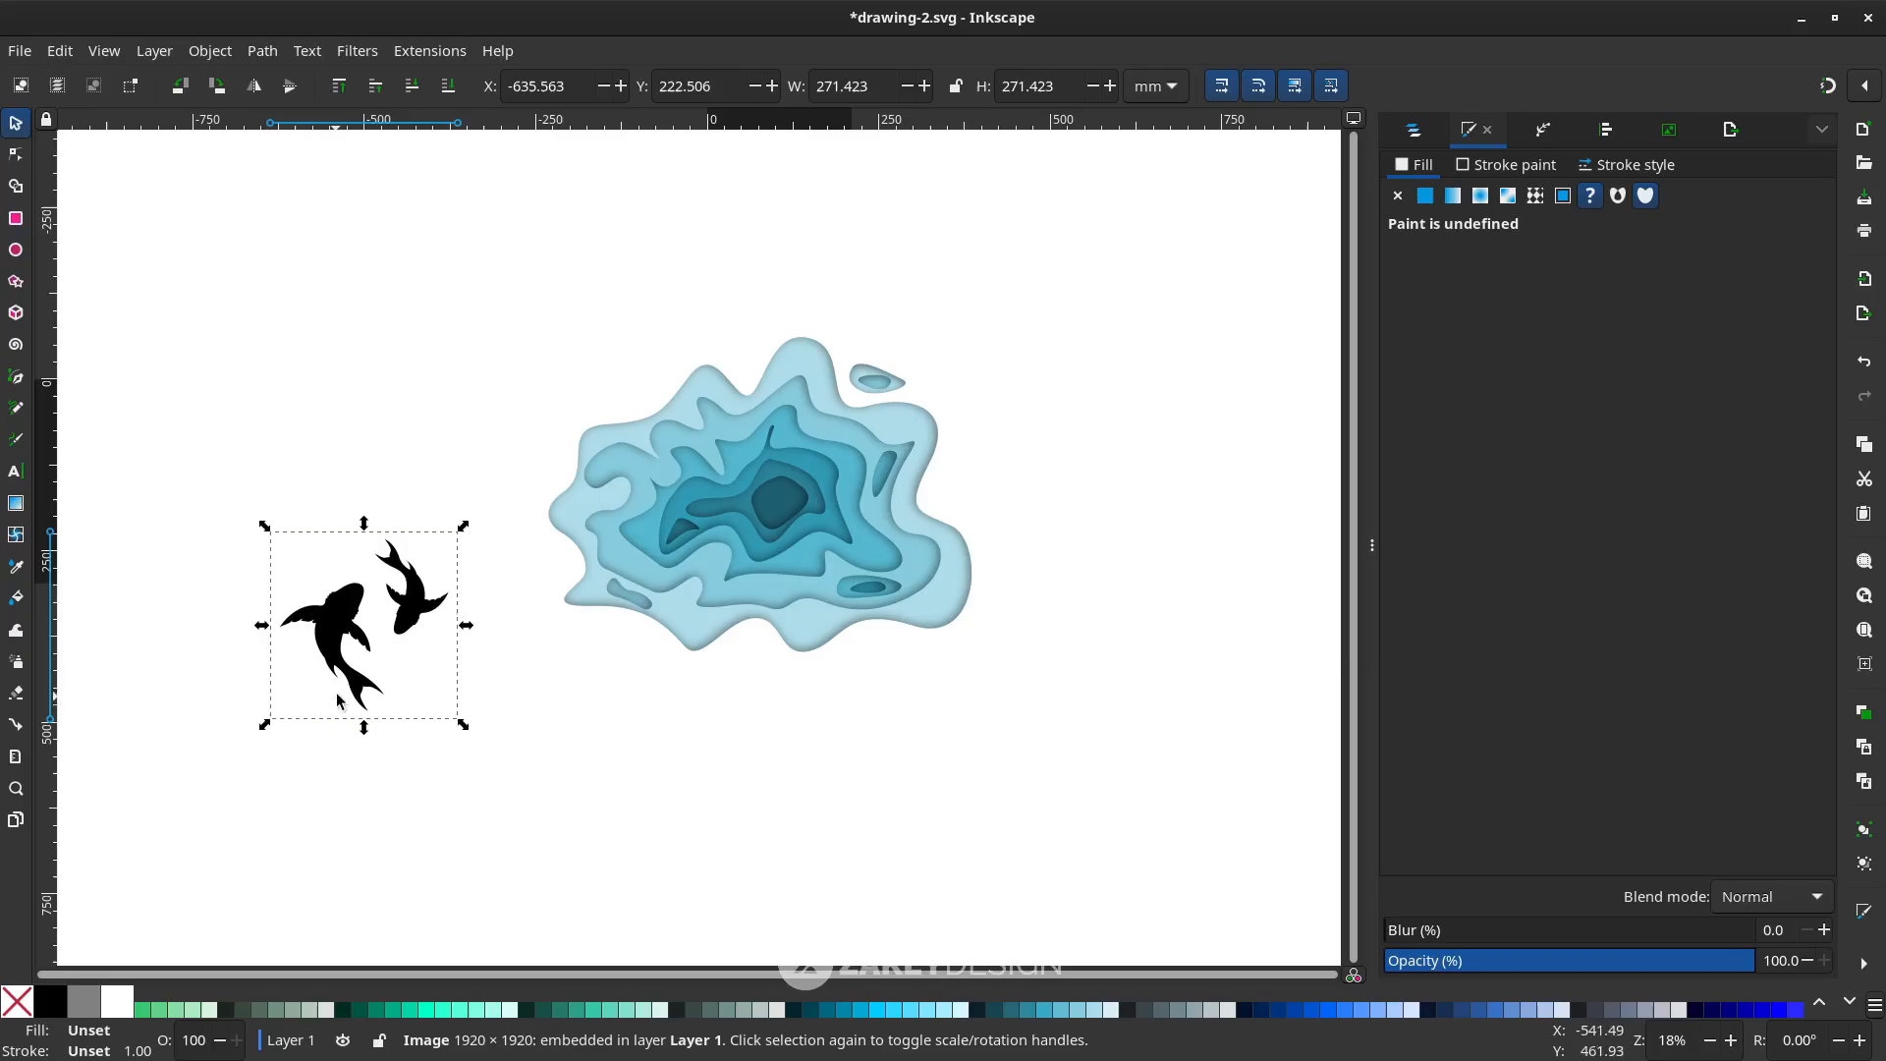
Trace the shark image into a vector path with a single-scan Brightness cutoff at a threshold of 0.599
ctrl+scroll(337, 700, up, 2)
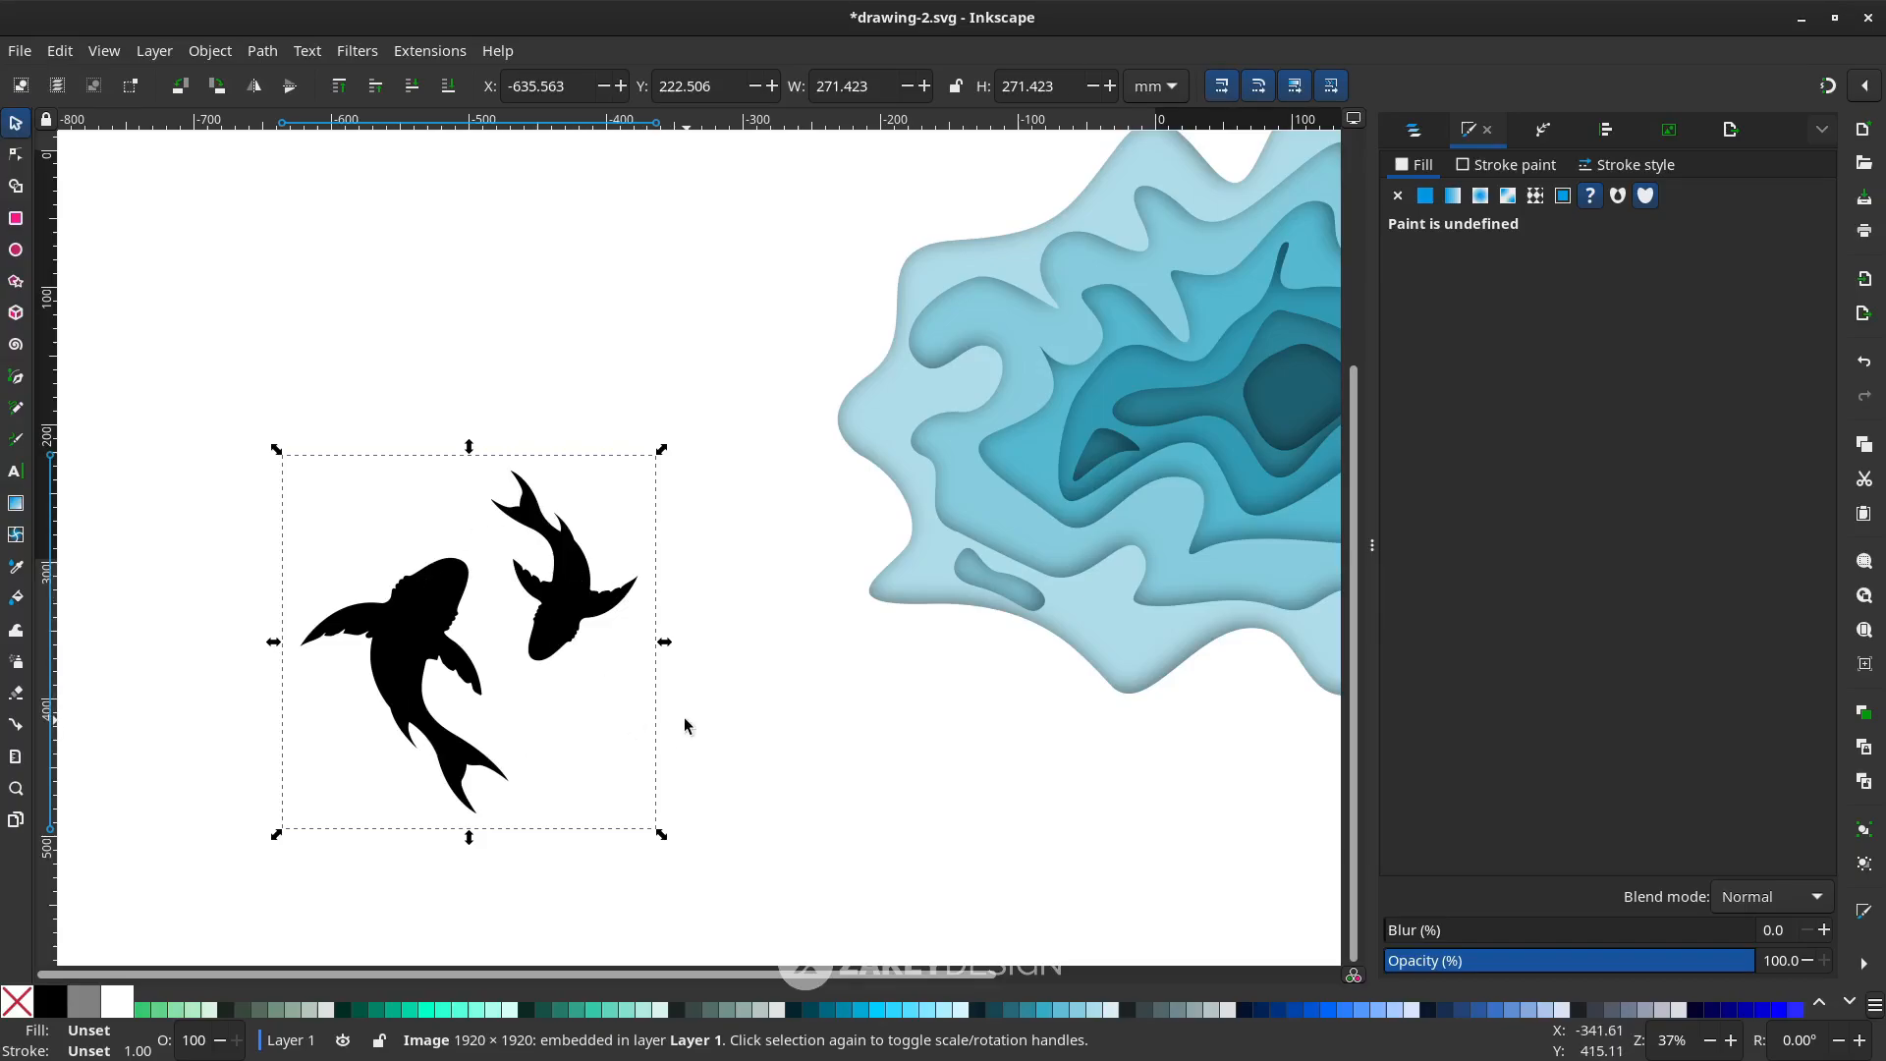
click(717, 698)
click(533, 629)
click(532, 634)
click(582, 609)
click(262, 50)
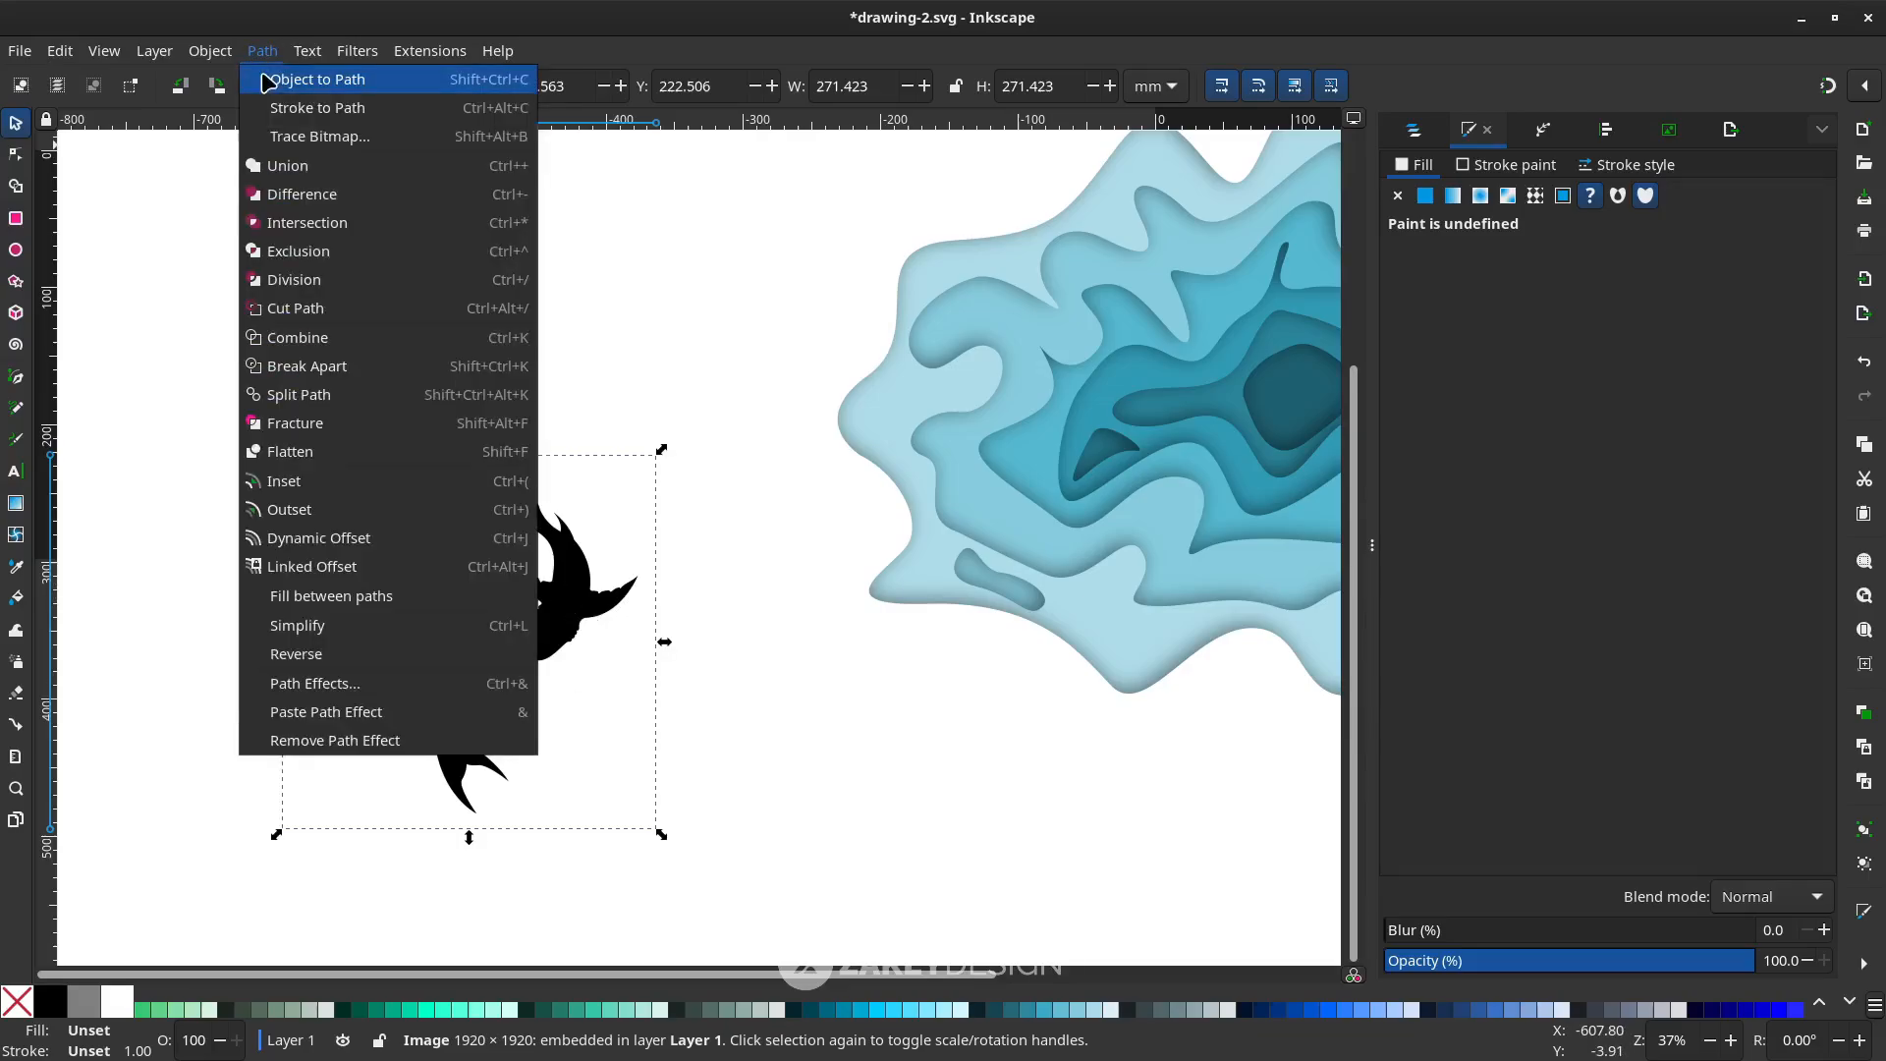
click(309, 143)
drag(1628, 262, 1645, 264)
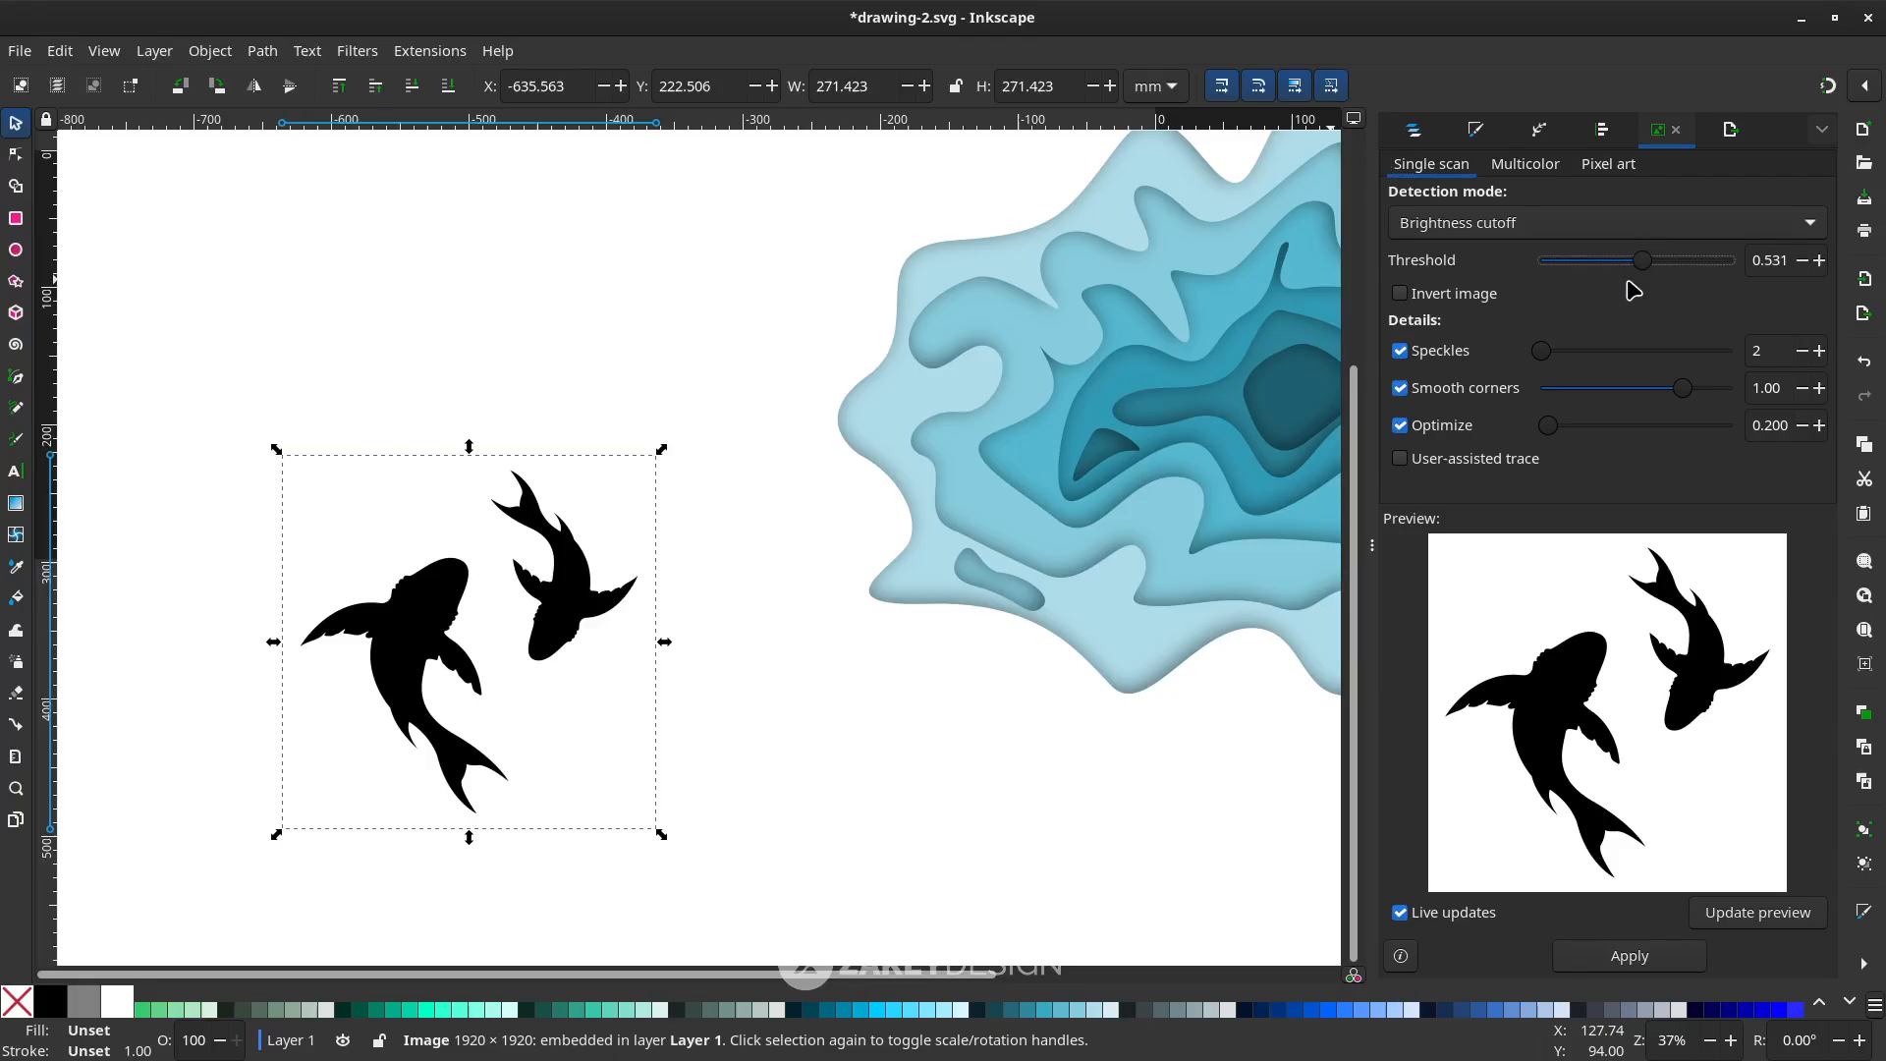
drag(1633, 276, 1652, 274)
click(1623, 958)
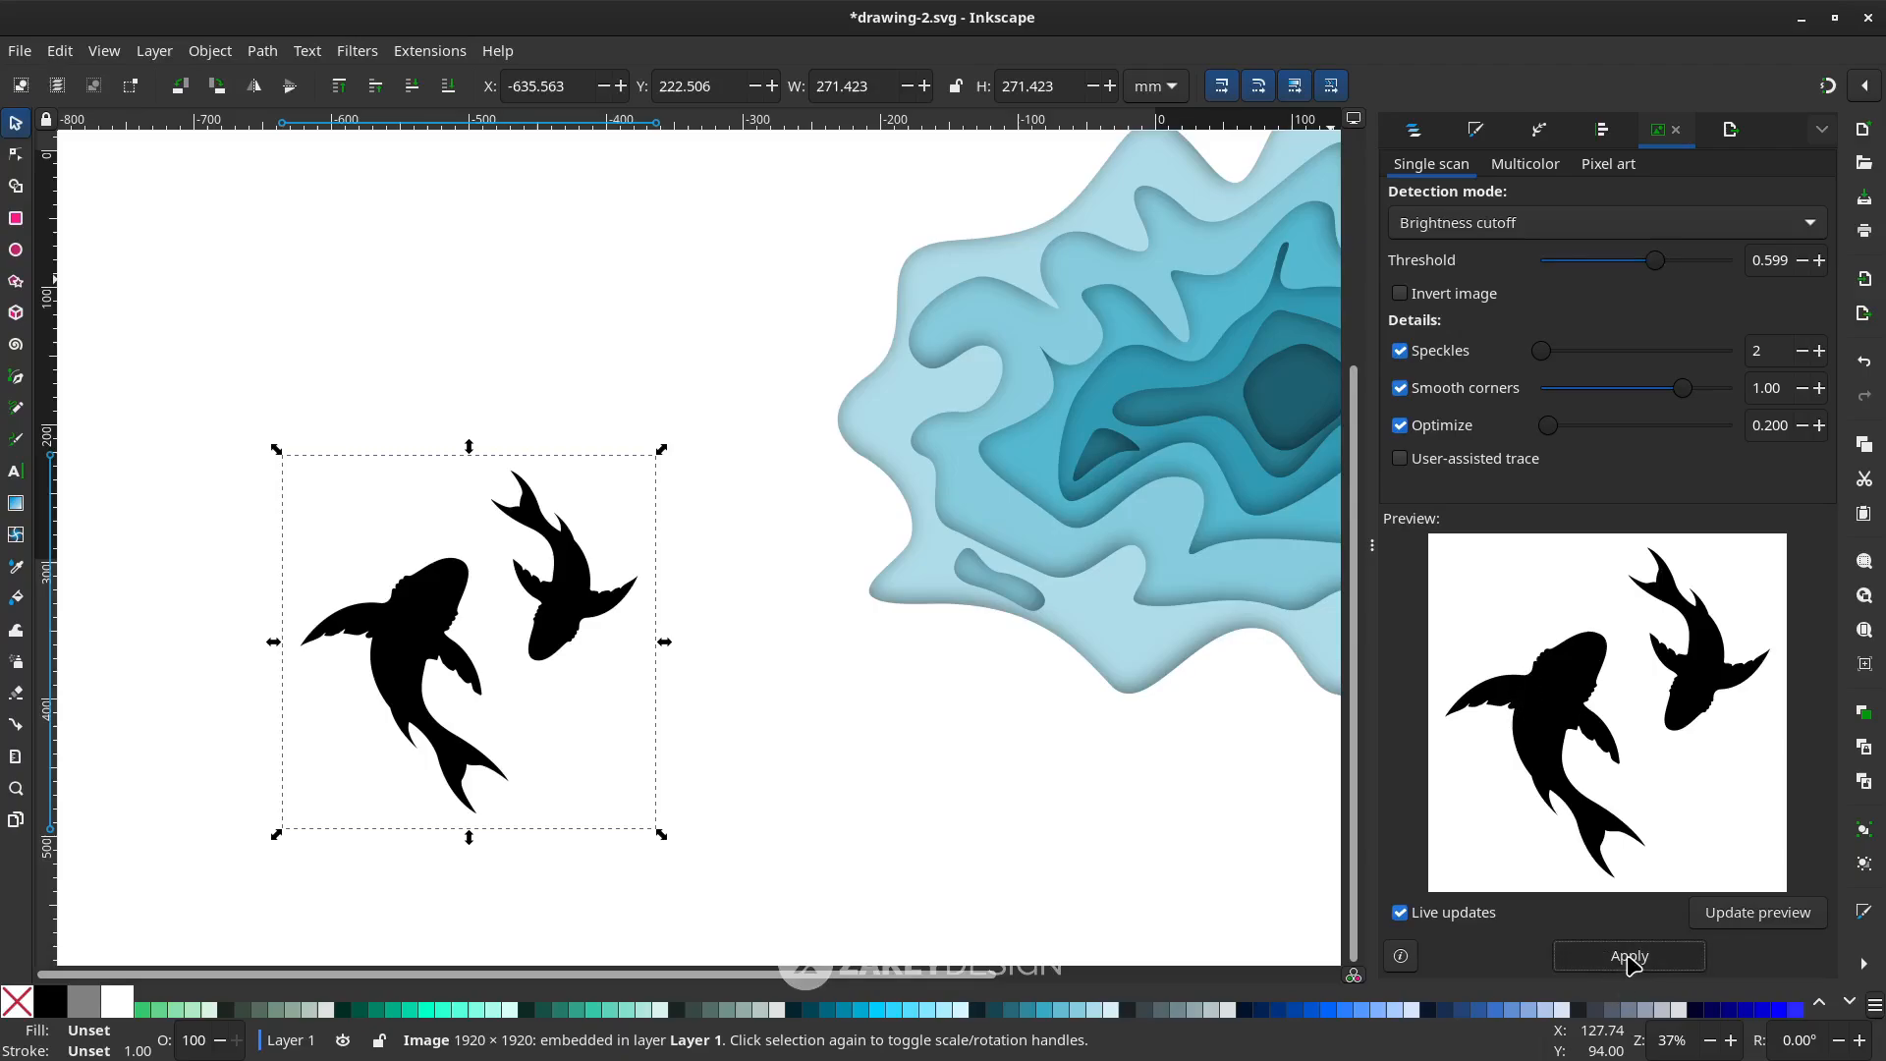
Move the traced shark path off the imported bitmap and delete the original image
mouse_move(575, 634)
mouse_down()
mouse_move(695, 390)
mouse_move(811, 278)
mouse_move(700, 351)
mouse_move(648, 464)
mouse_move(783, 824)
mouse_up()
click(556, 589)
scroll(556, 590, down, 2)
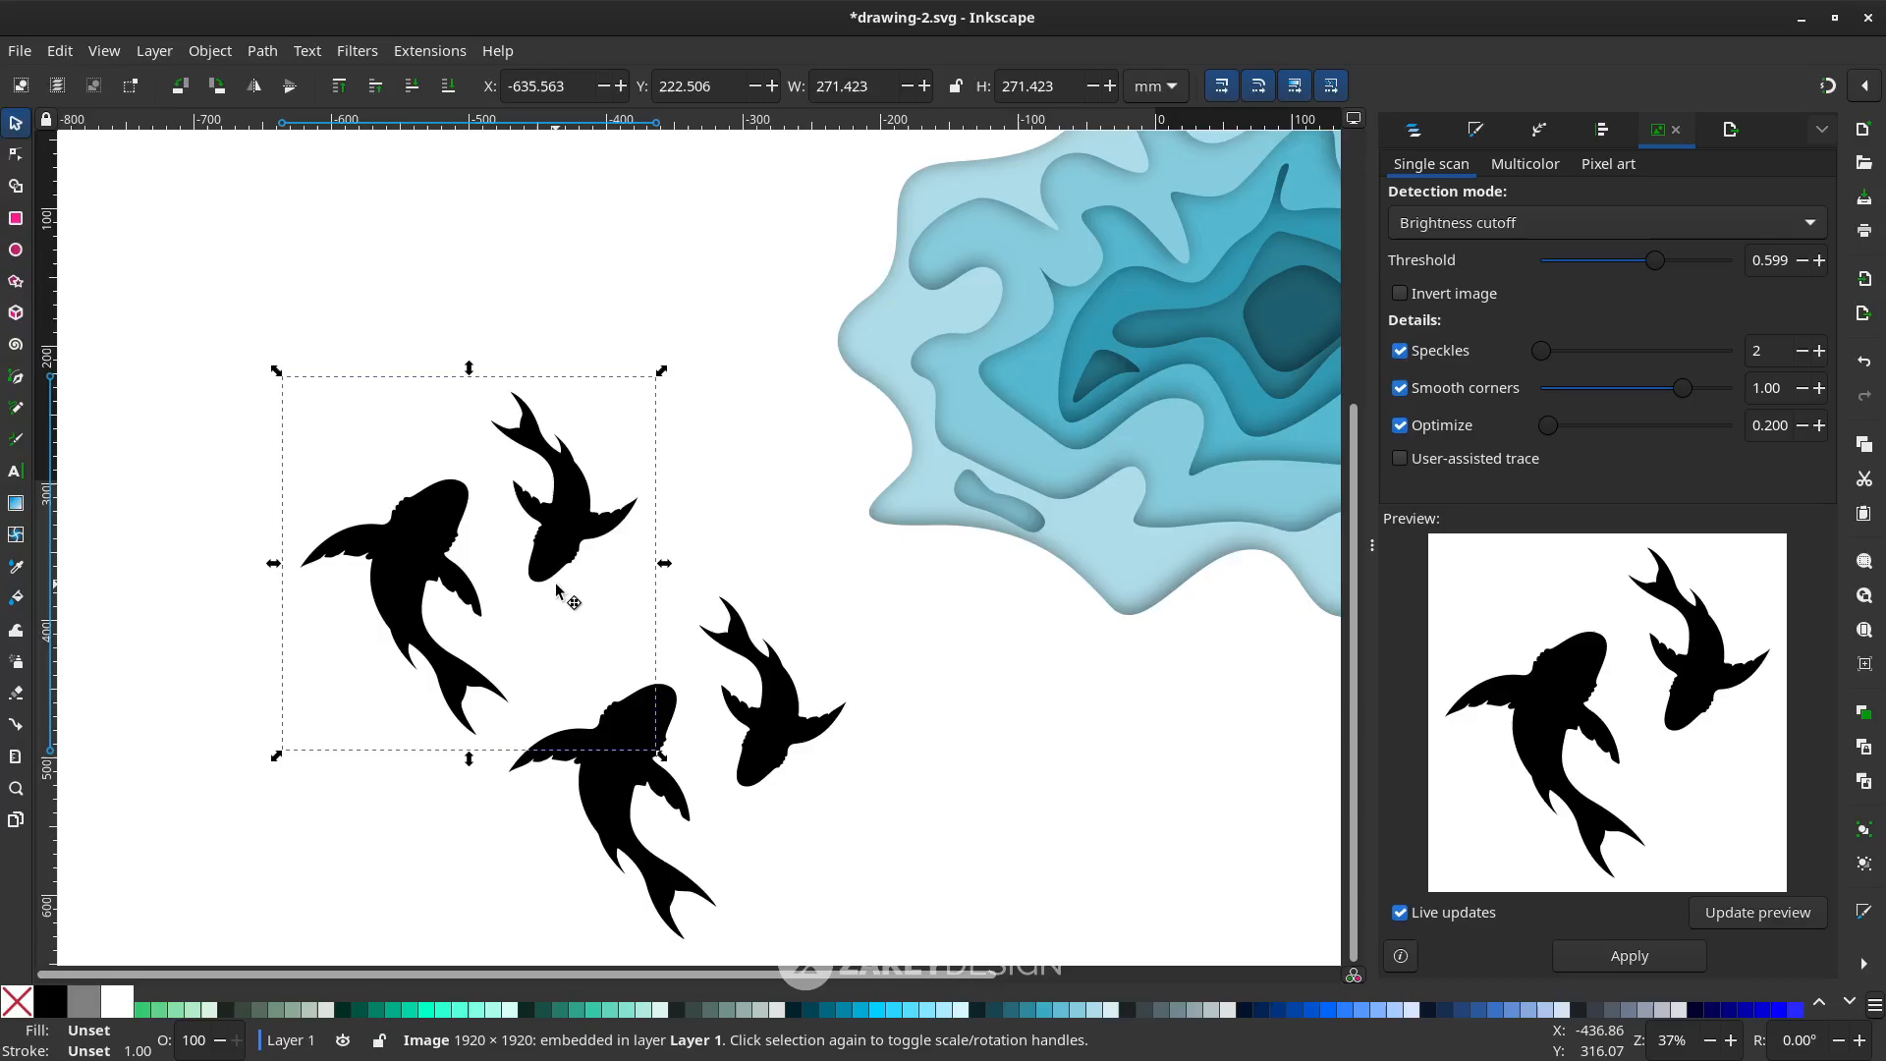
key(Delete)
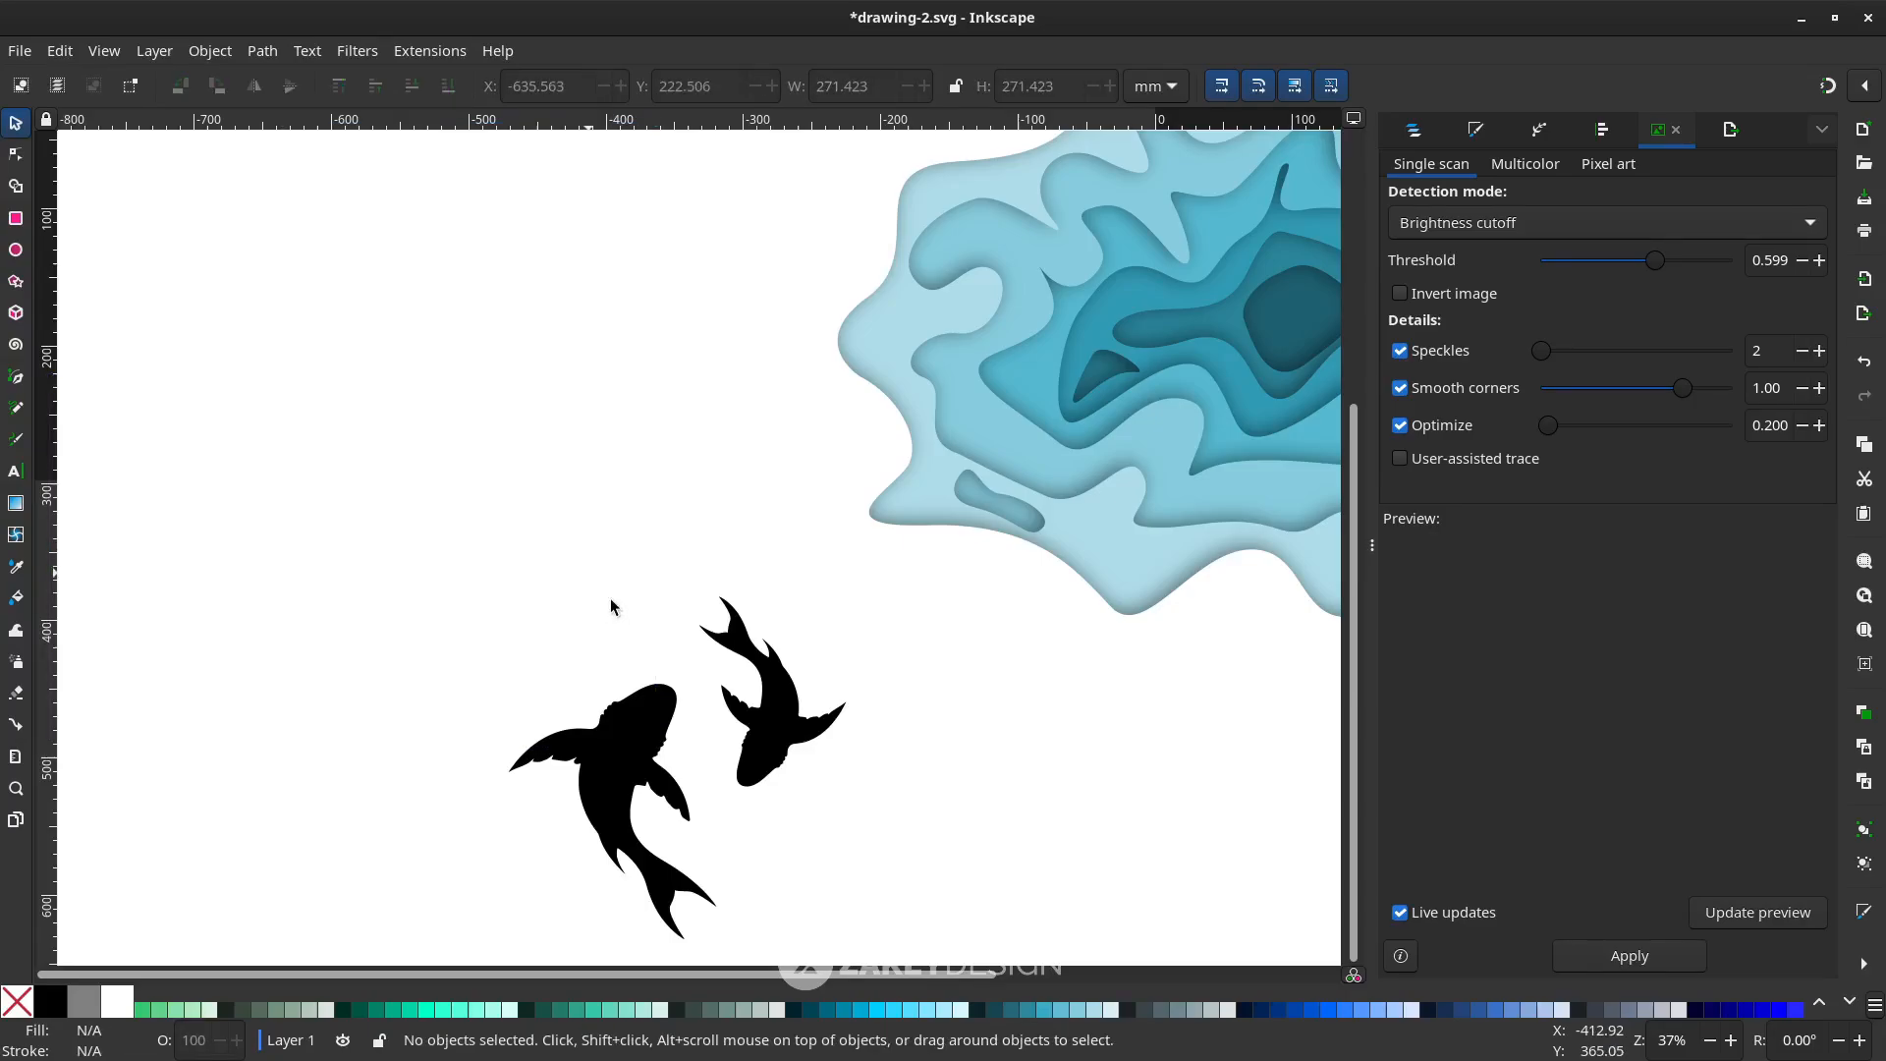
Show the traced path's nodes, and move the pair of sharks farther away from the layered artwork
click(653, 725)
double_click(649, 732)
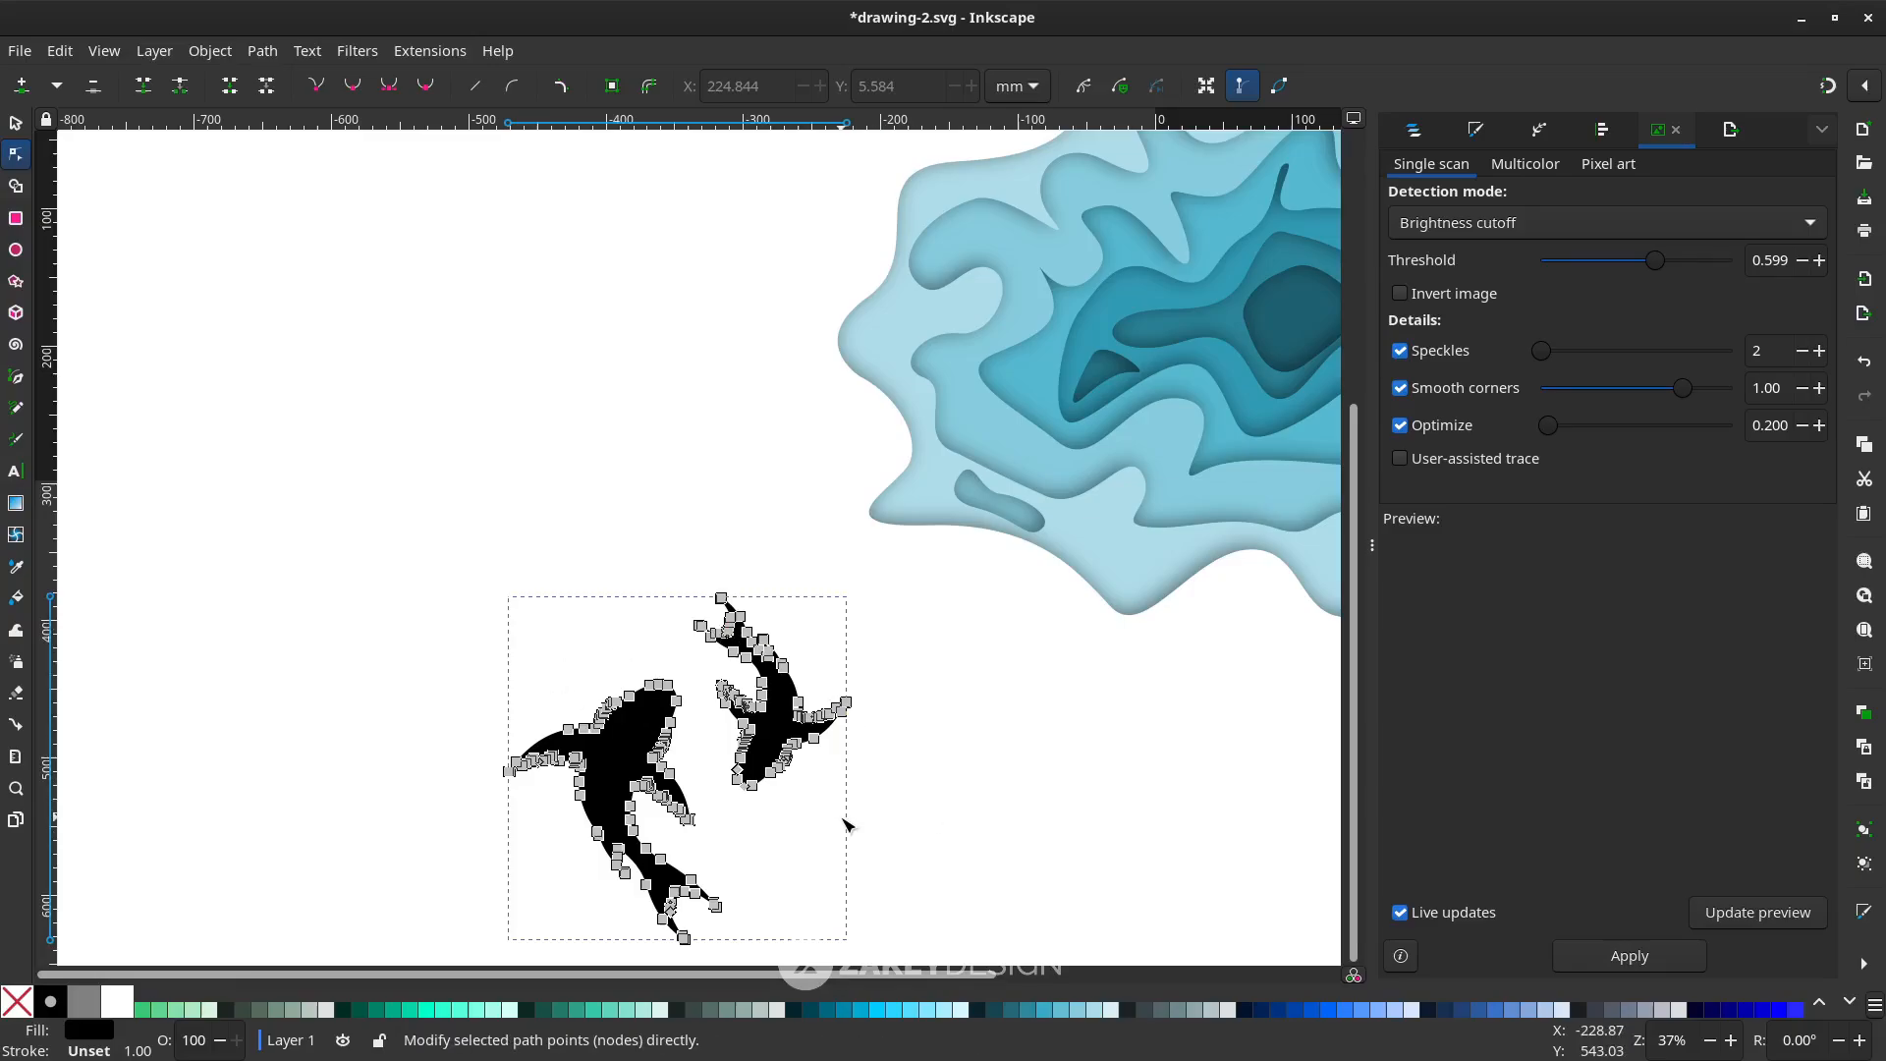
scroll(786, 762, down, 2)
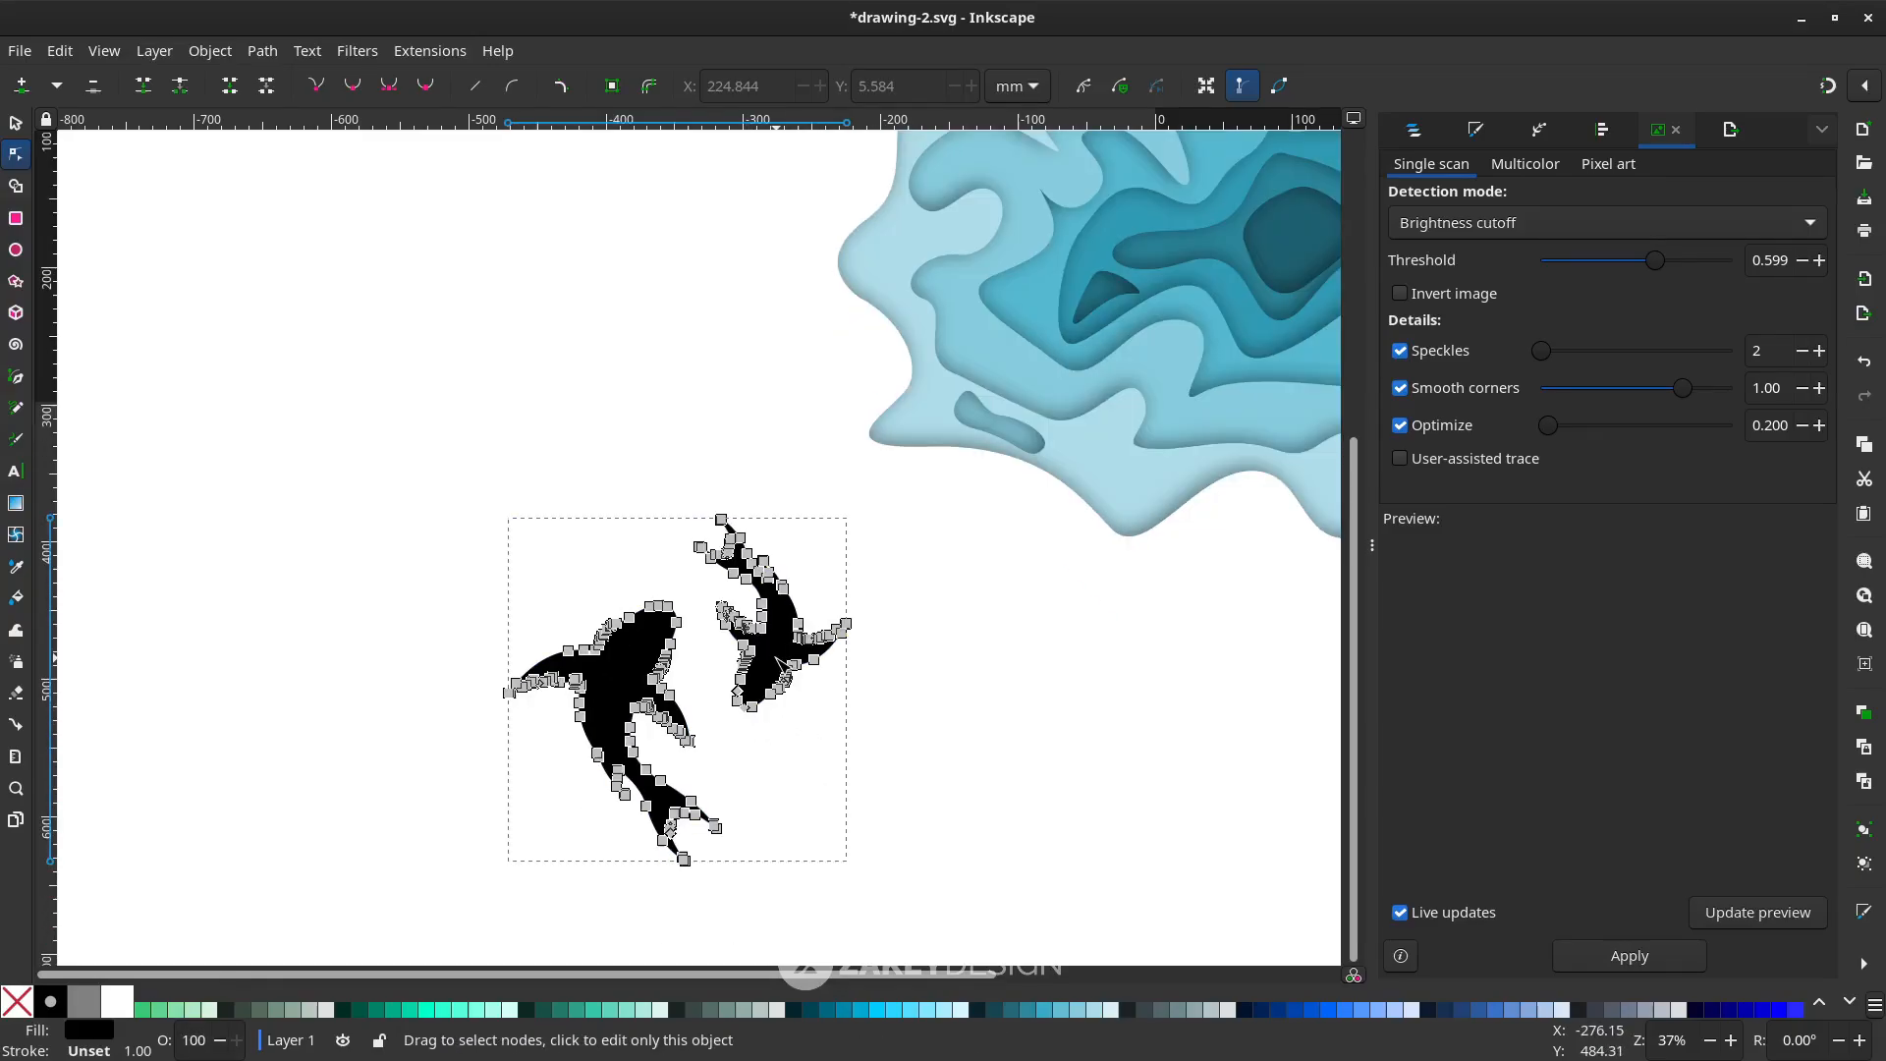
key(s)
drag(781, 666, 751, 632)
click(661, 619)
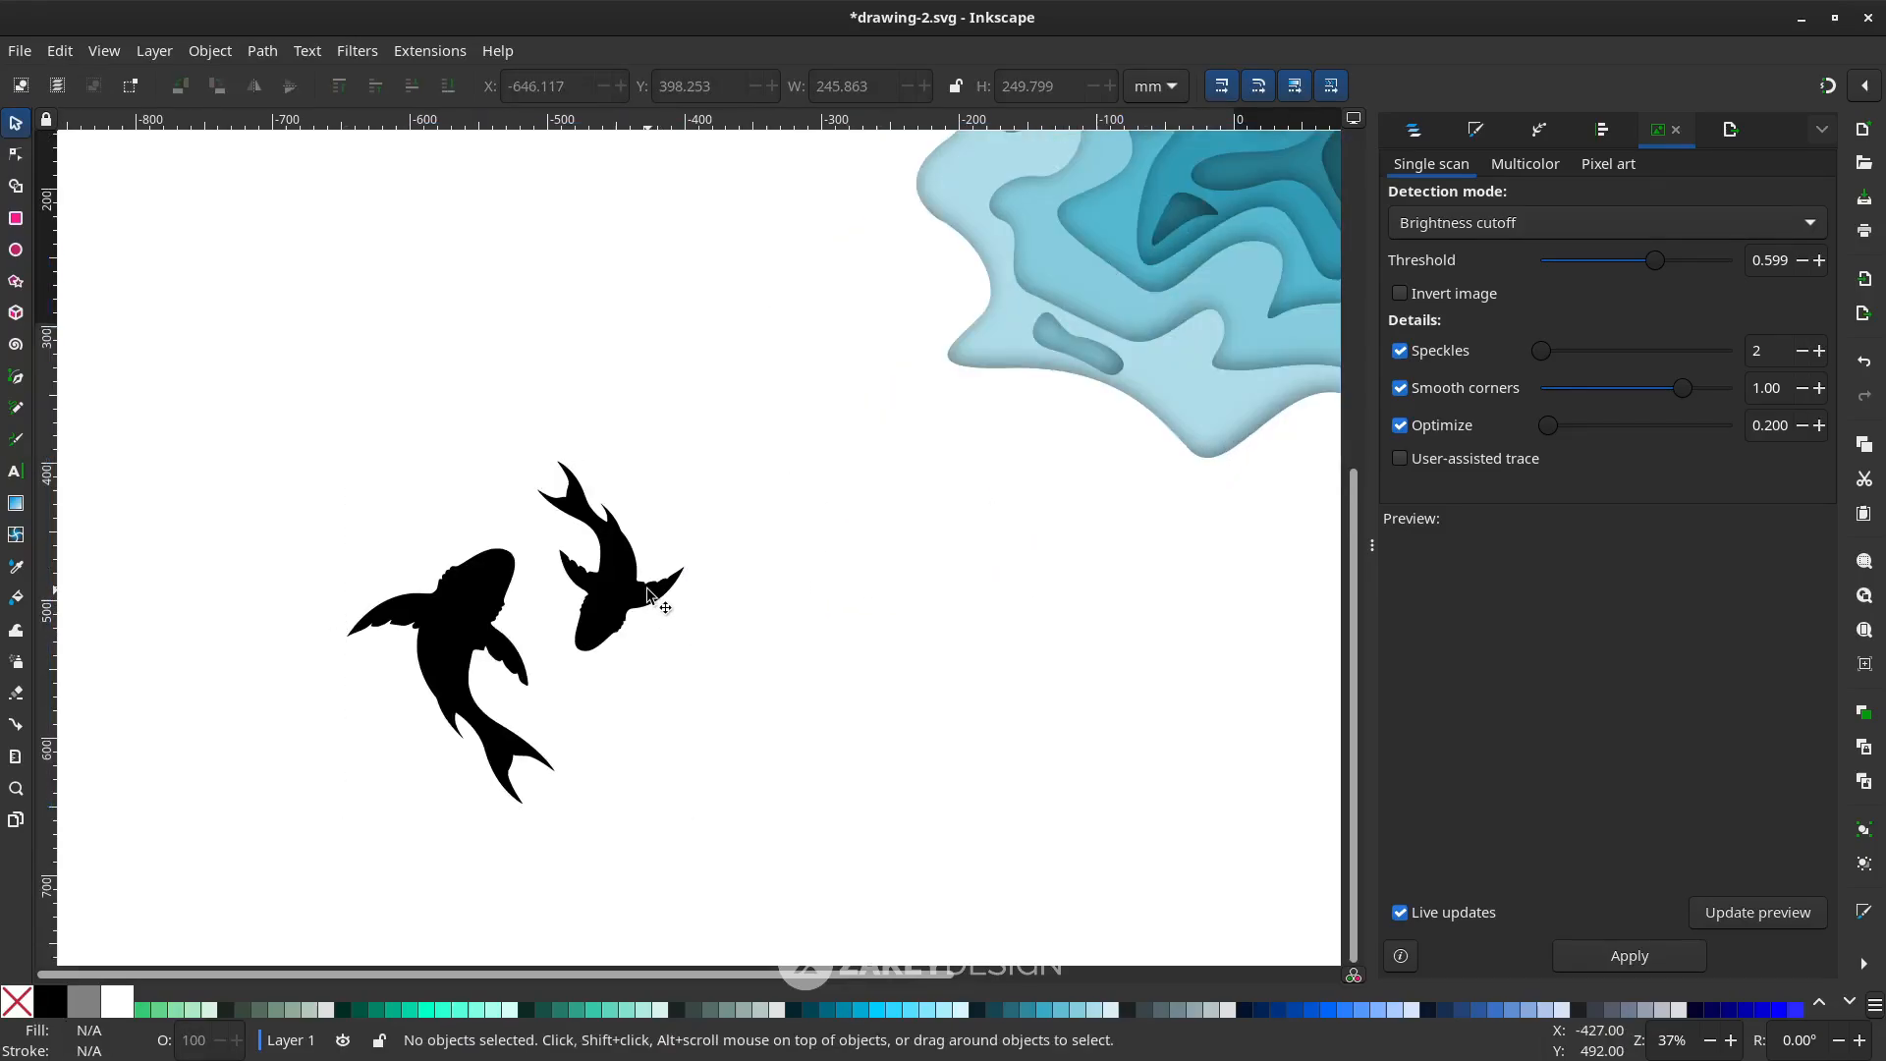
click(649, 594)
click(732, 646)
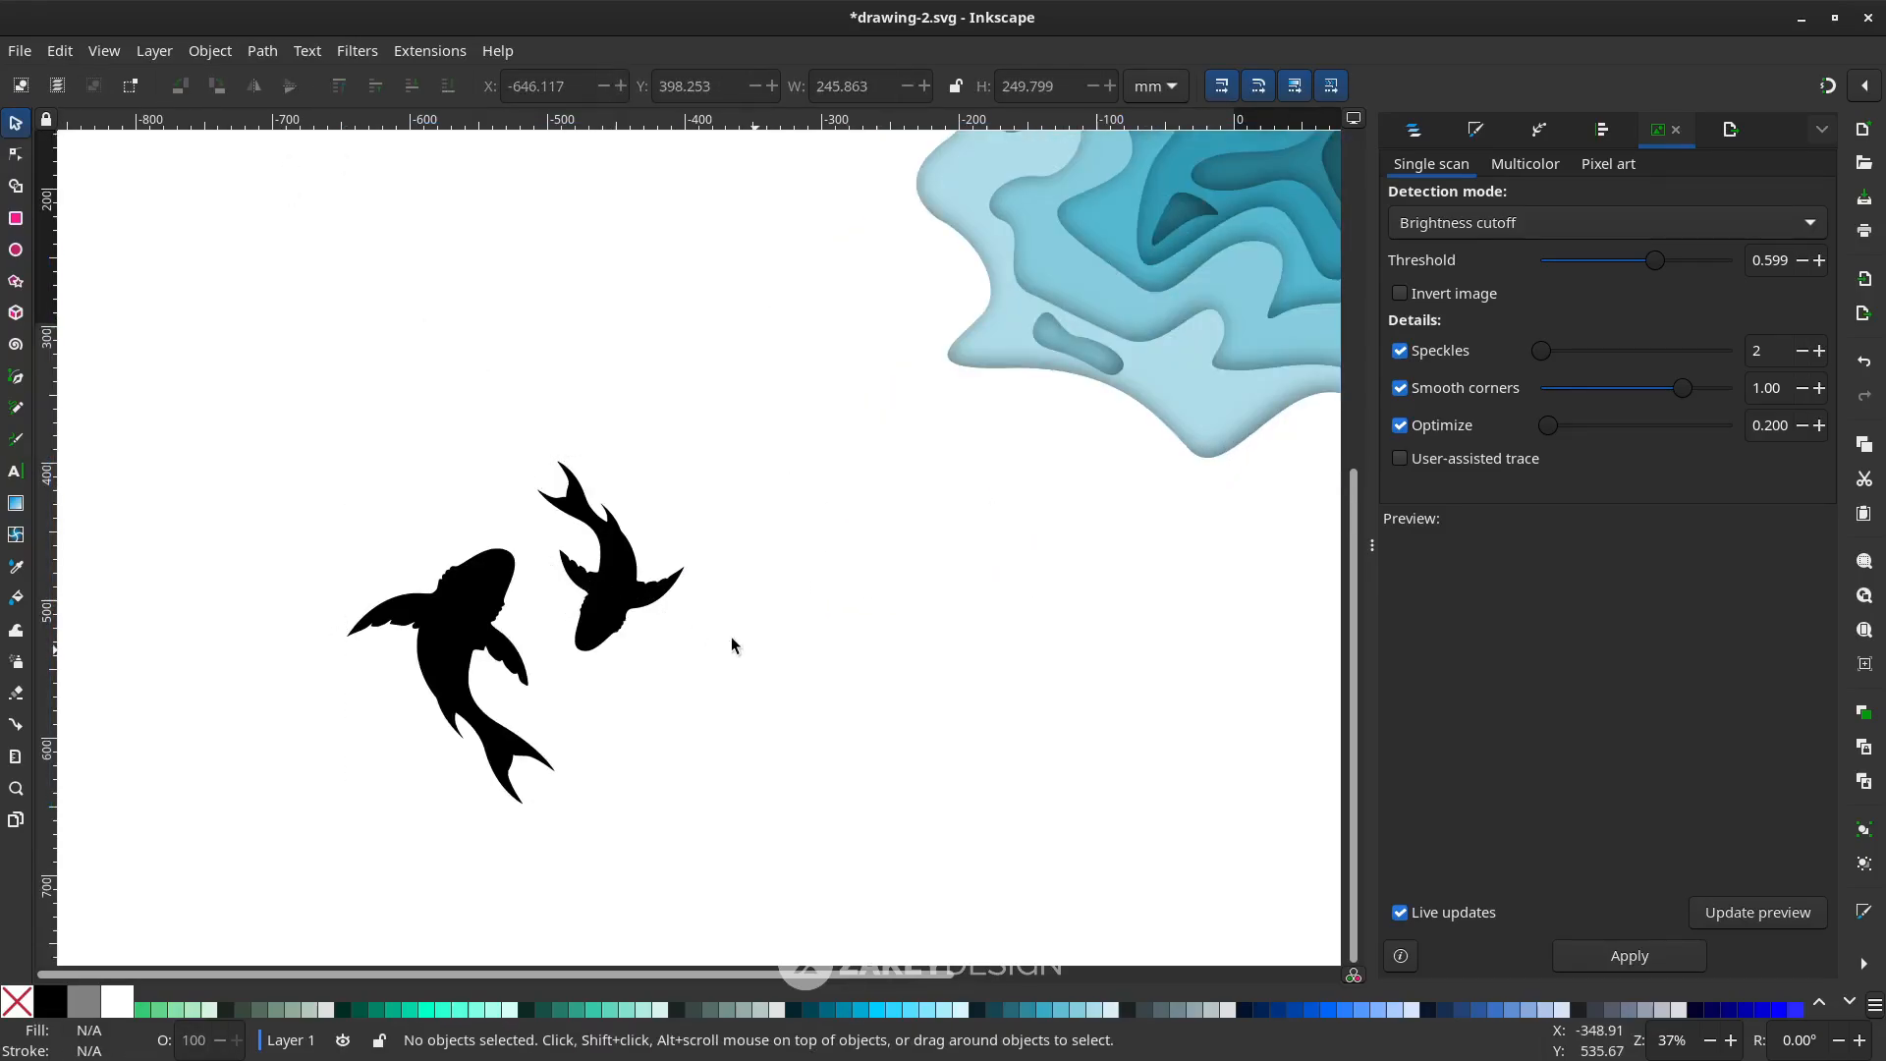
Split the traced path into two separate shark shapes
click(586, 560)
click(258, 51)
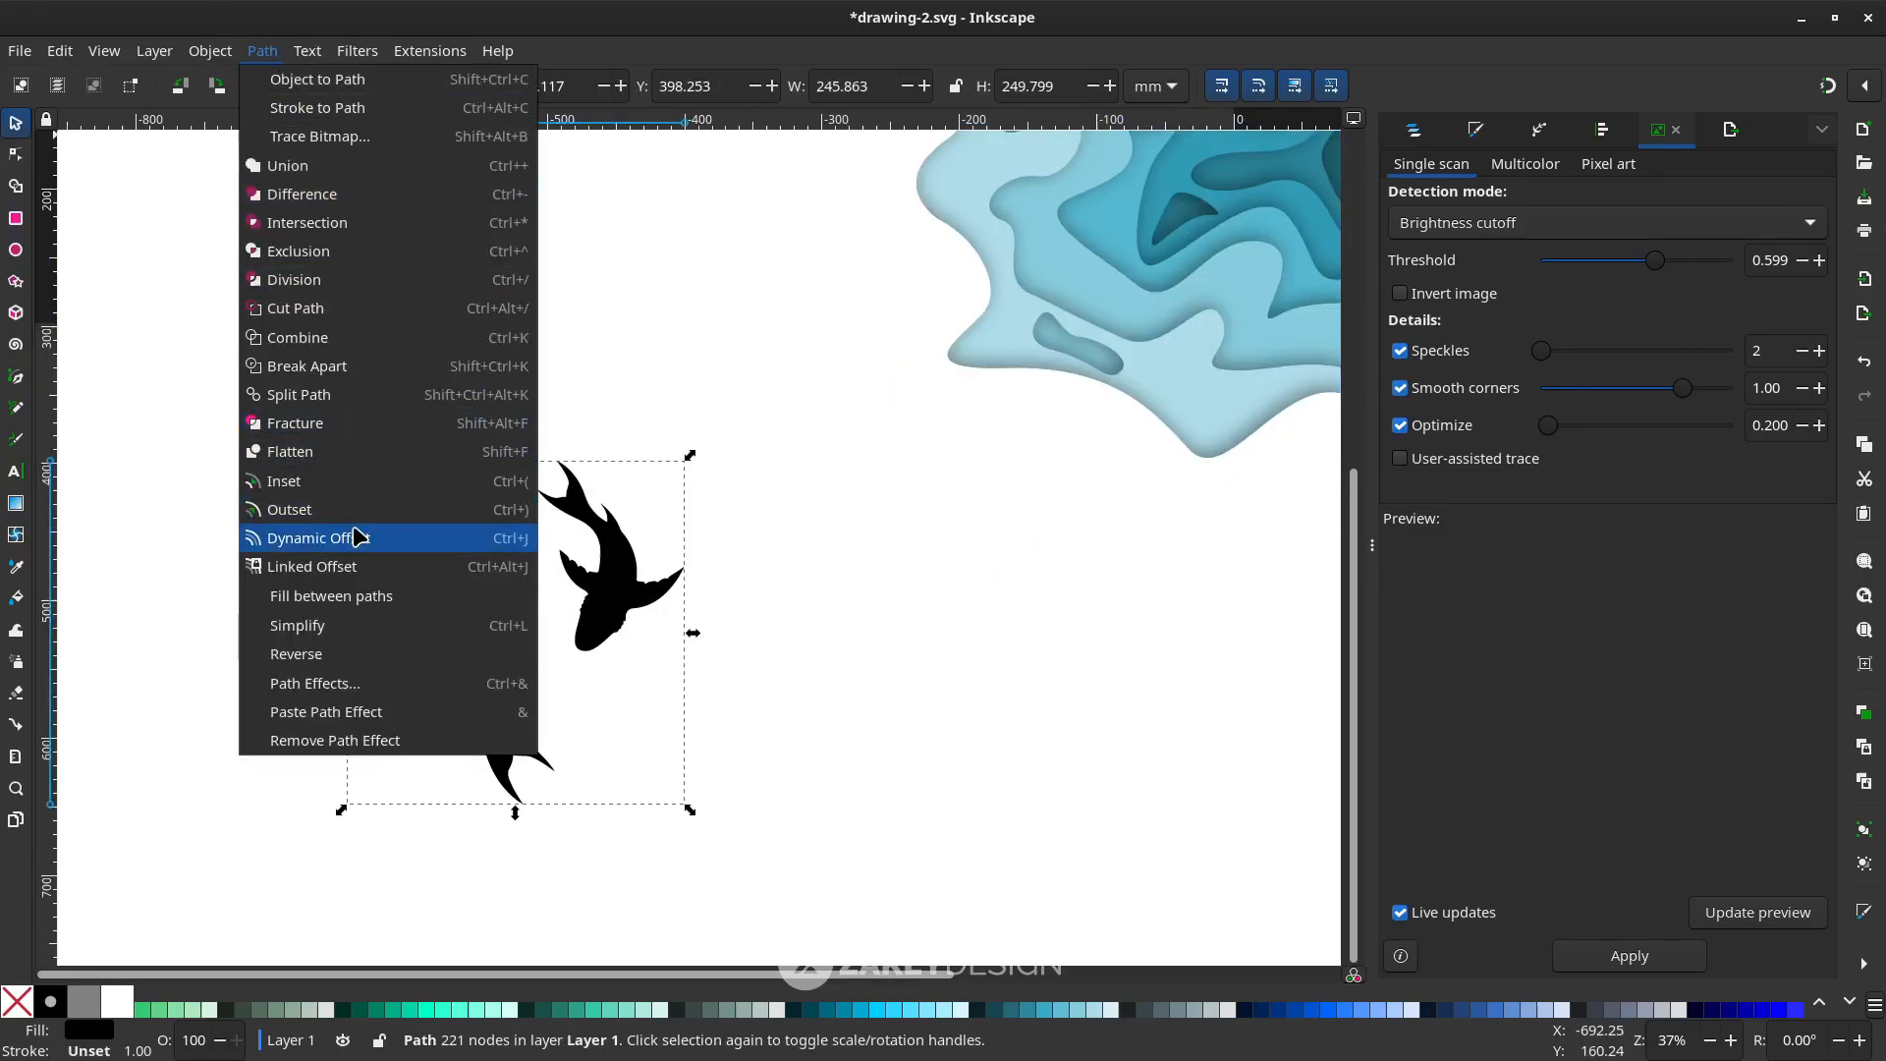
click(343, 398)
click(760, 744)
scroll(761, 744, up, 2)
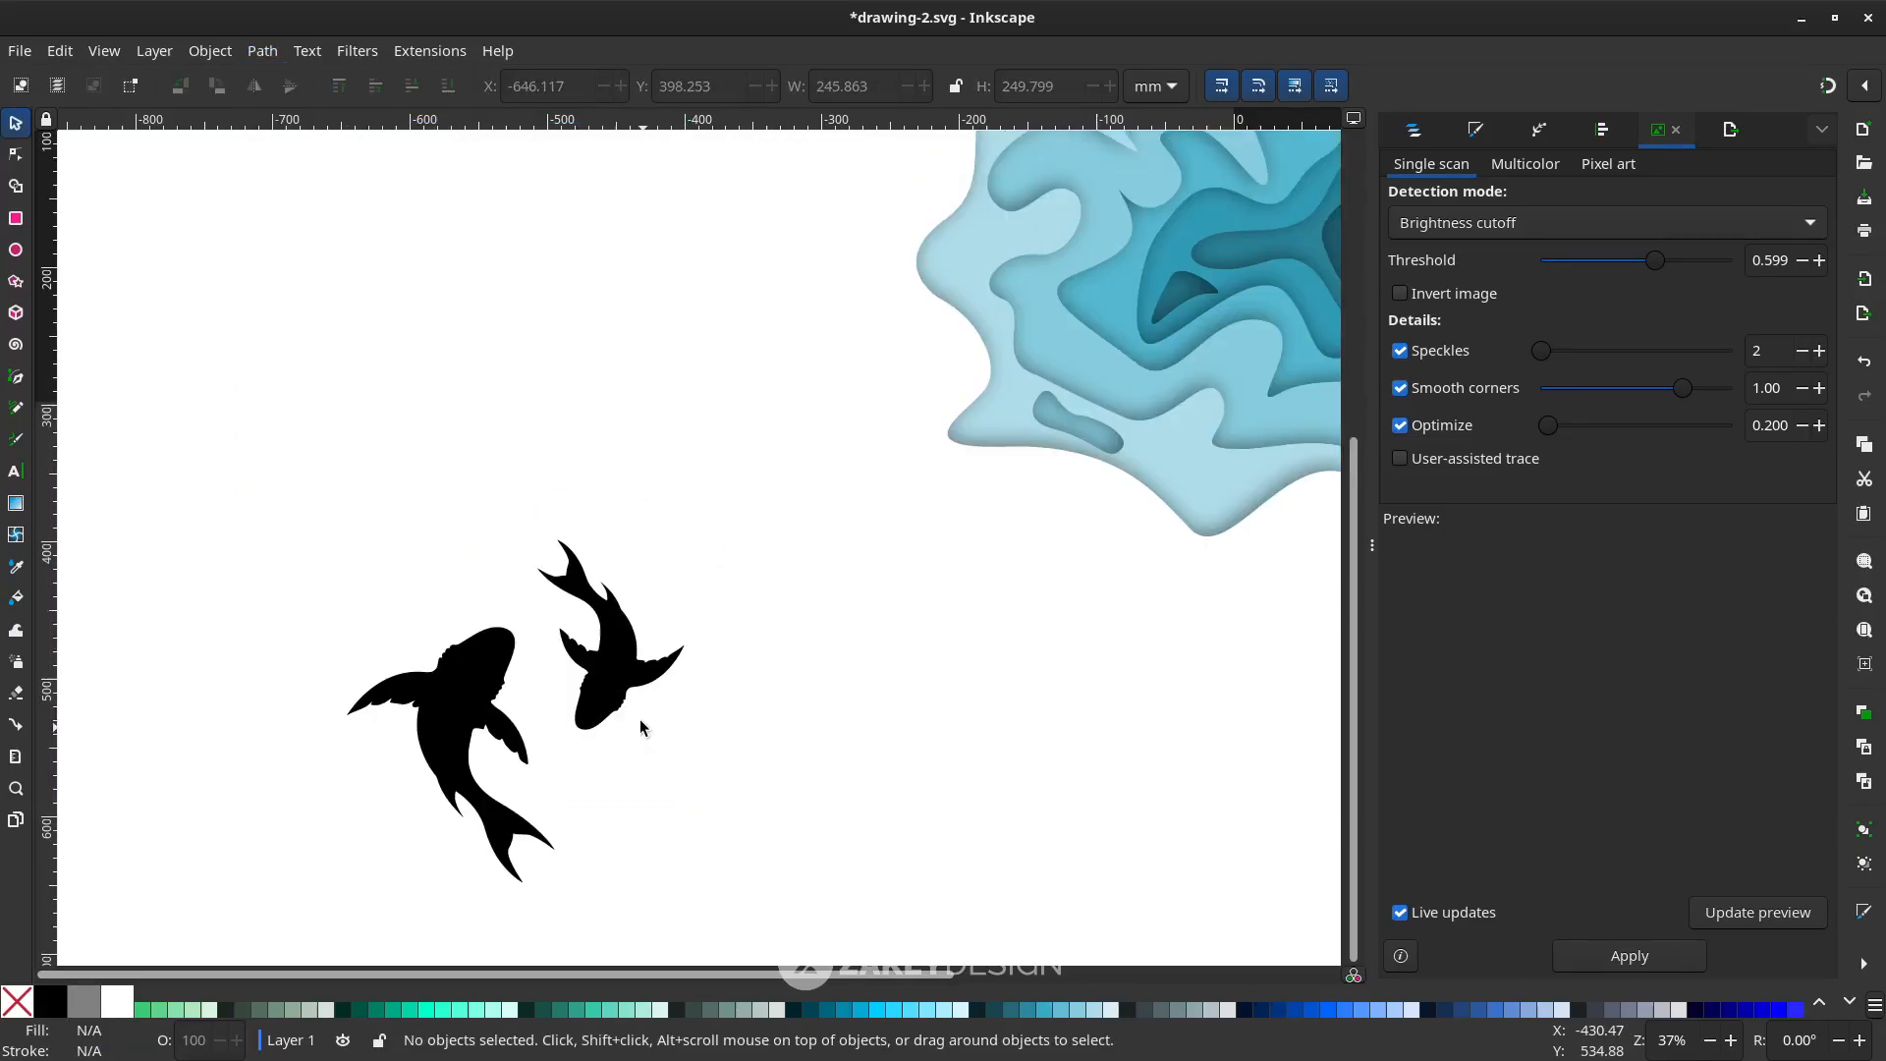
Move the two sharks separately to just beneath the layered artwork and fill the larger one white
drag(609, 686, 877, 621)
drag(450, 776, 1118, 654)
scroll(975, 793, up, 2)
scroll(974, 793, right, 8)
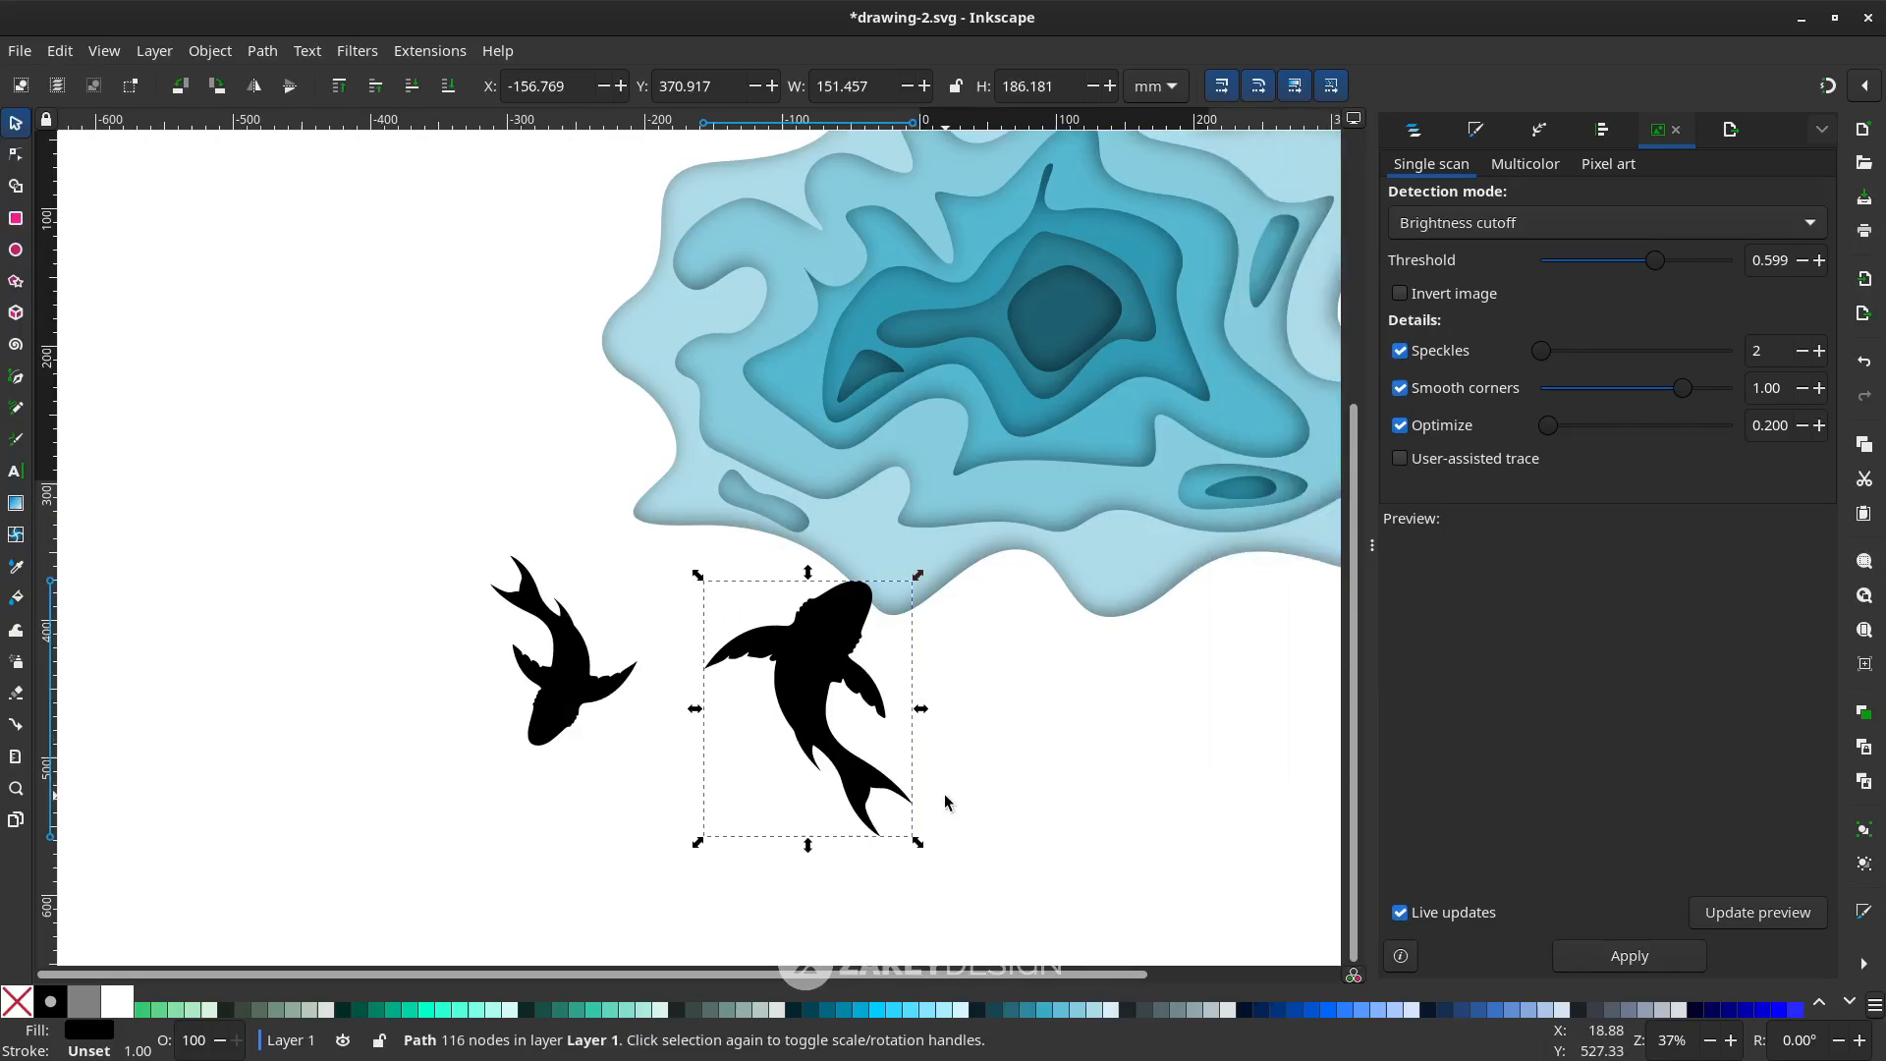
scroll(942, 792, right, 2)
scroll(804, 834, up, 2)
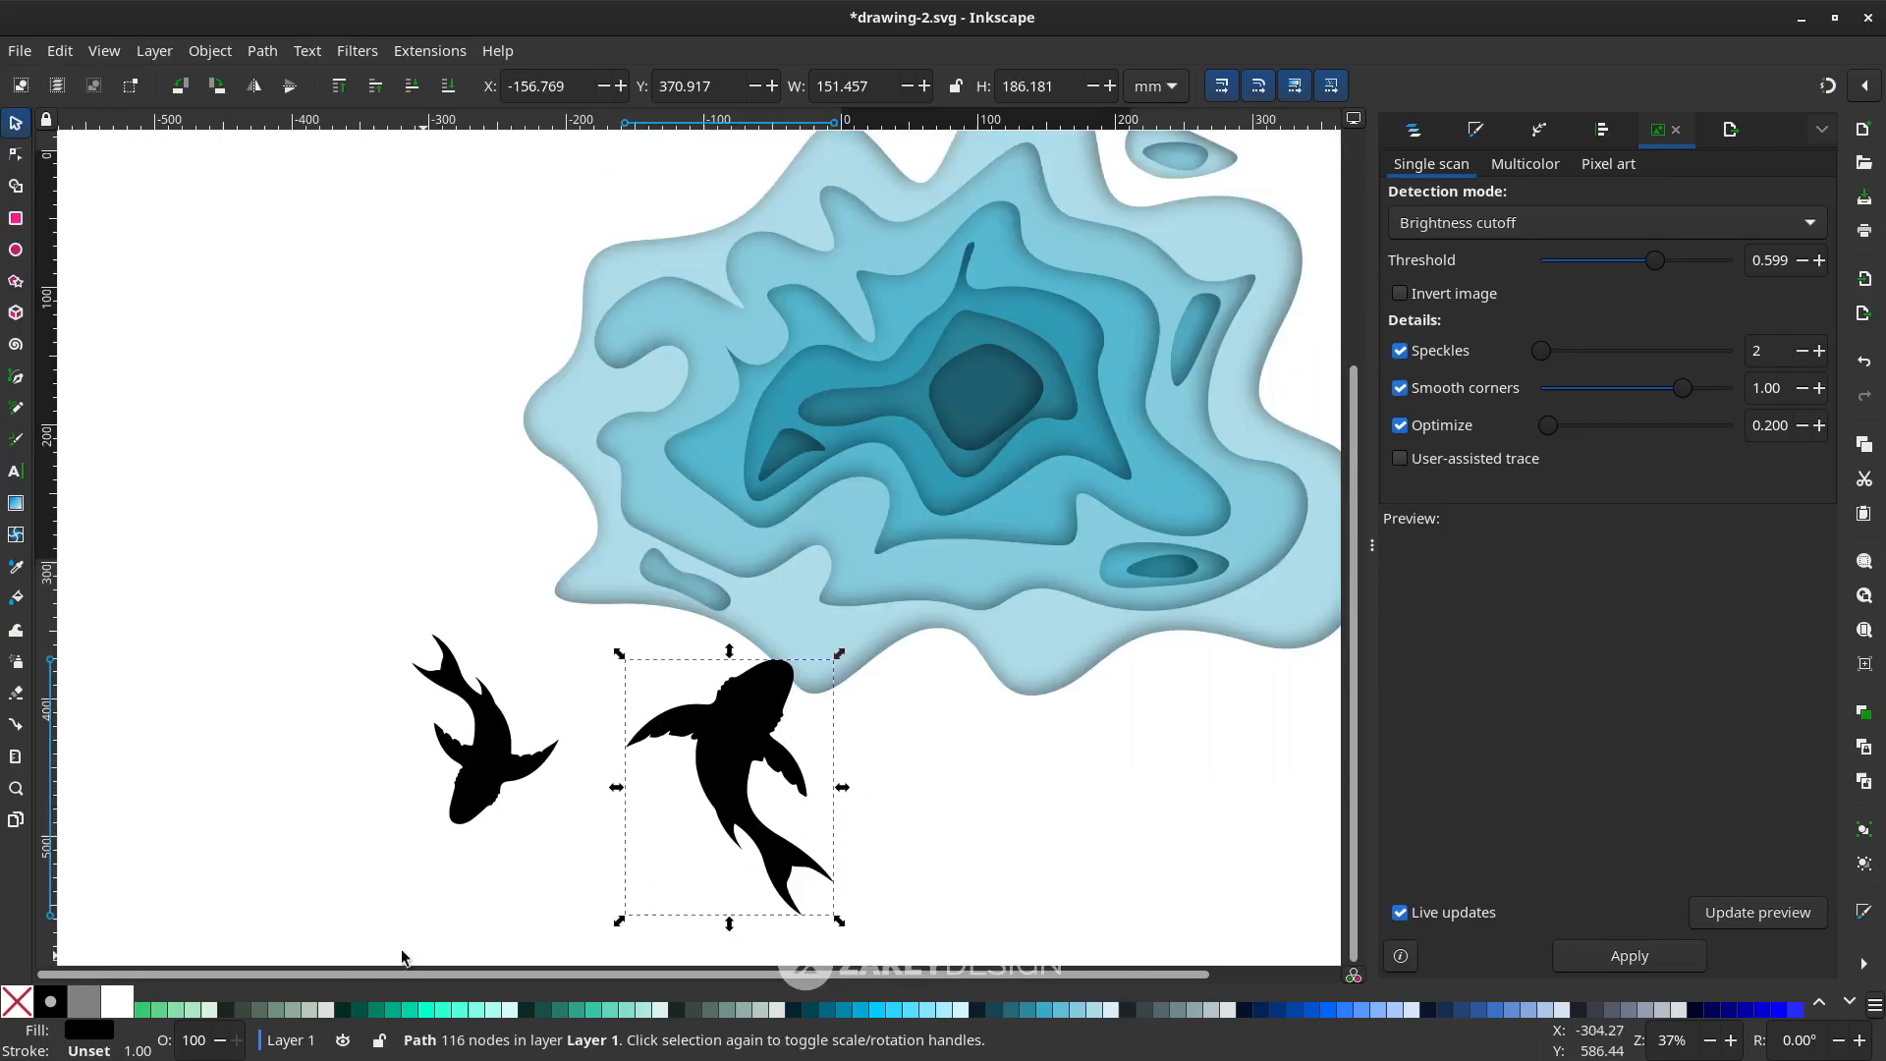
click(117, 1012)
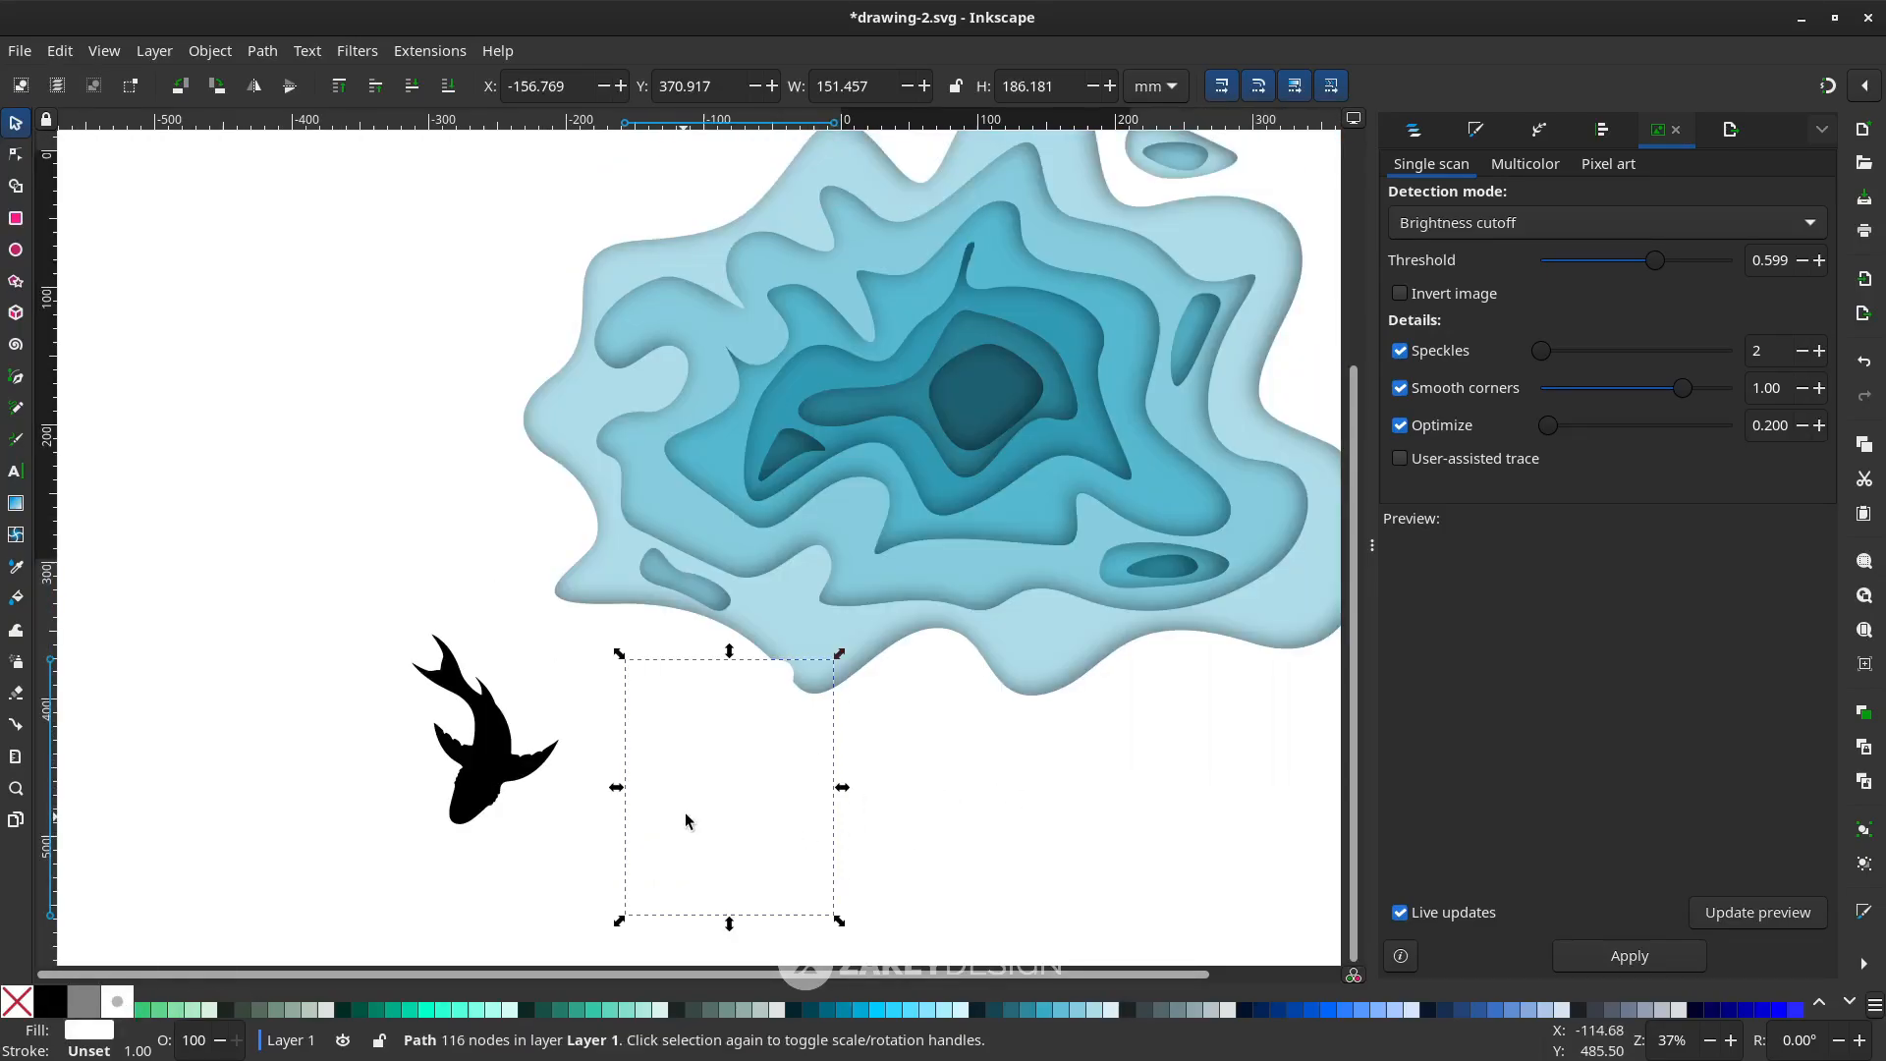
Place the white shark over the lower left of the layered artwork and shrink it to about 90 by 111 mm
drag(739, 755, 783, 538)
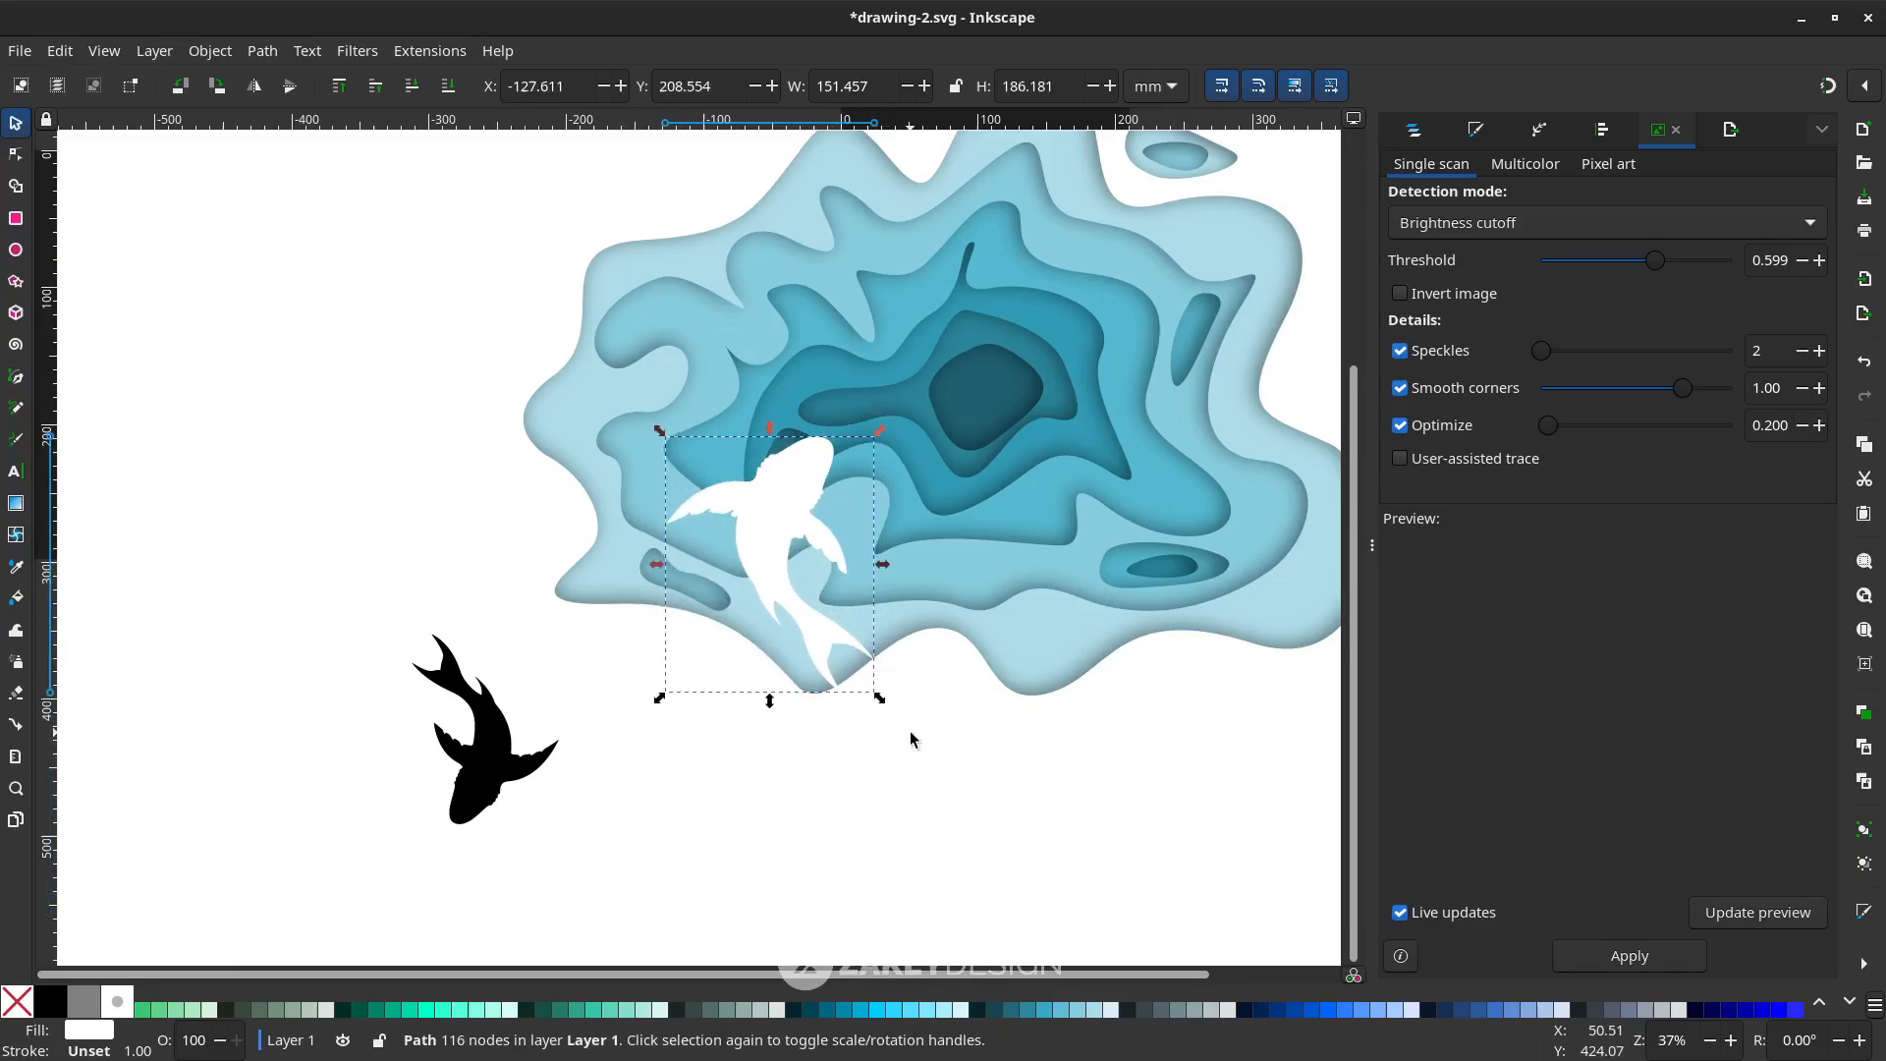
drag(880, 698, 832, 658)
drag(762, 540, 751, 504)
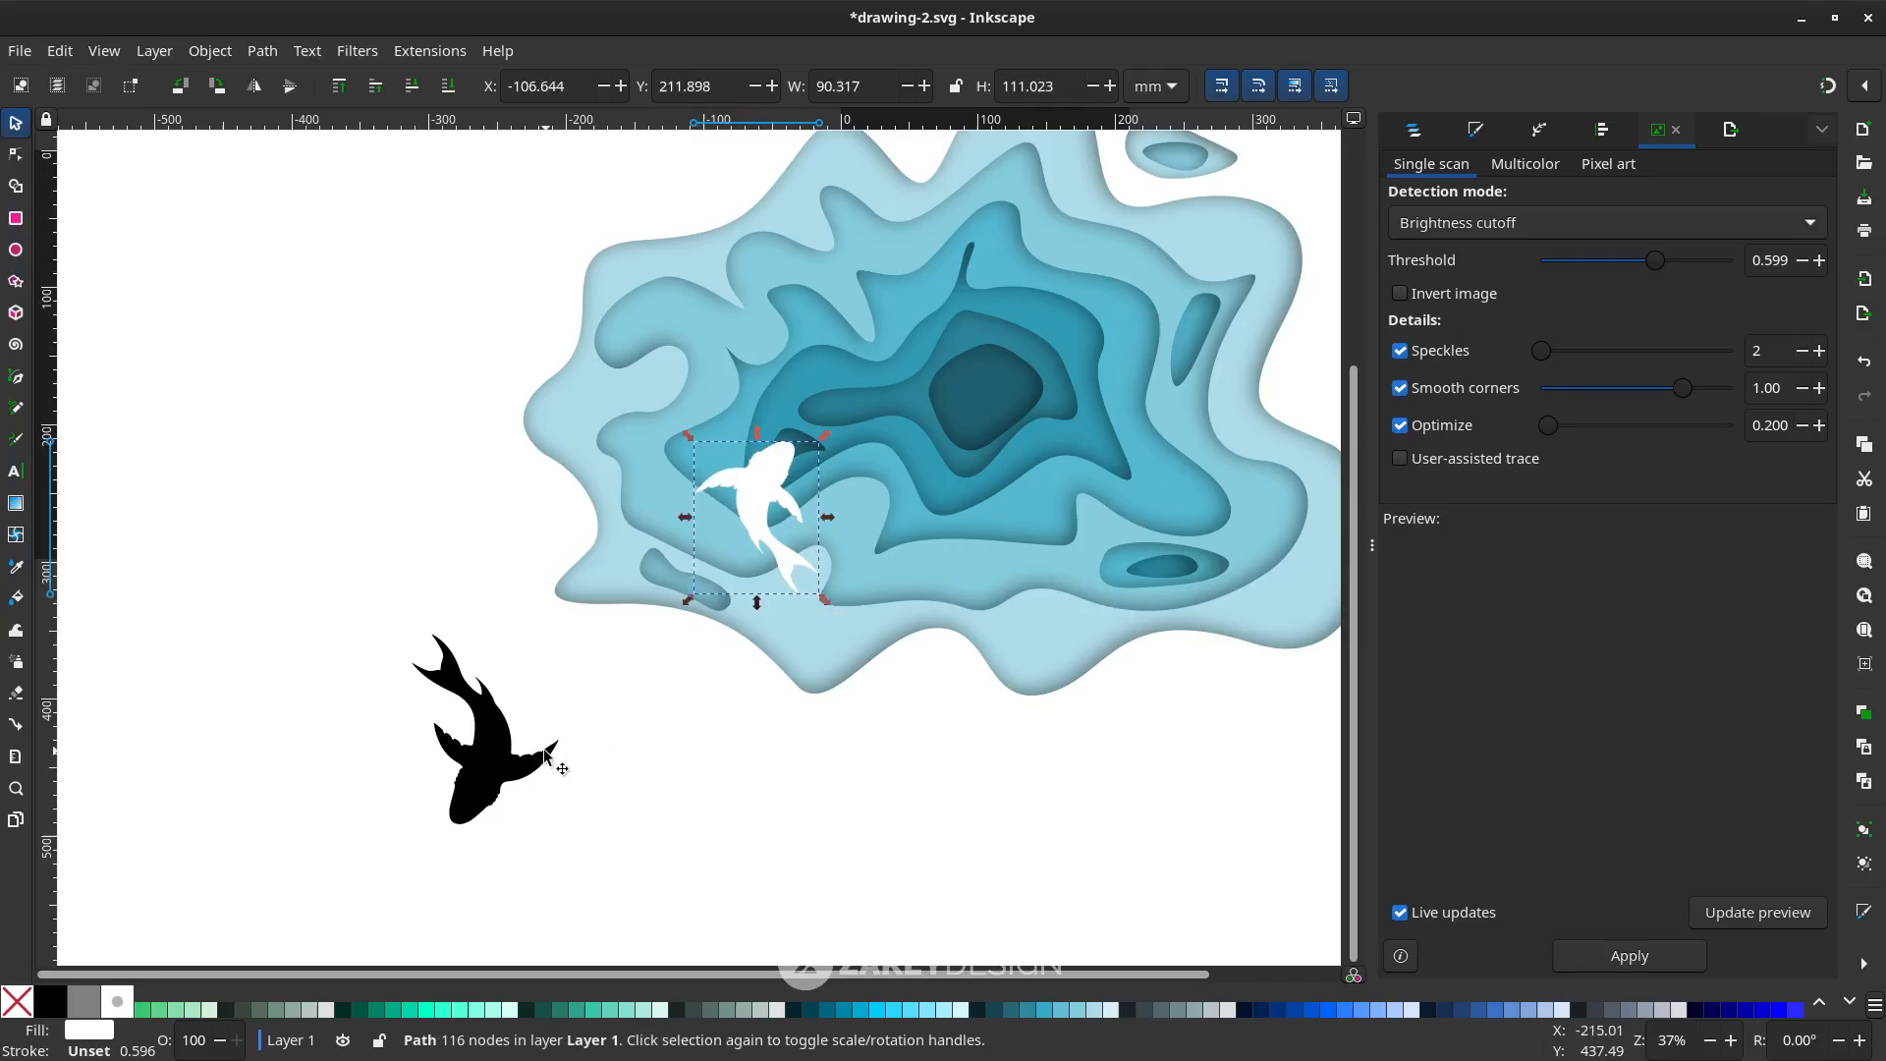
Place the smaller shark over the upper right layers, filled white and scaled down to about 58 by 75 mm
click(488, 782)
drag(487, 782, 1098, 374)
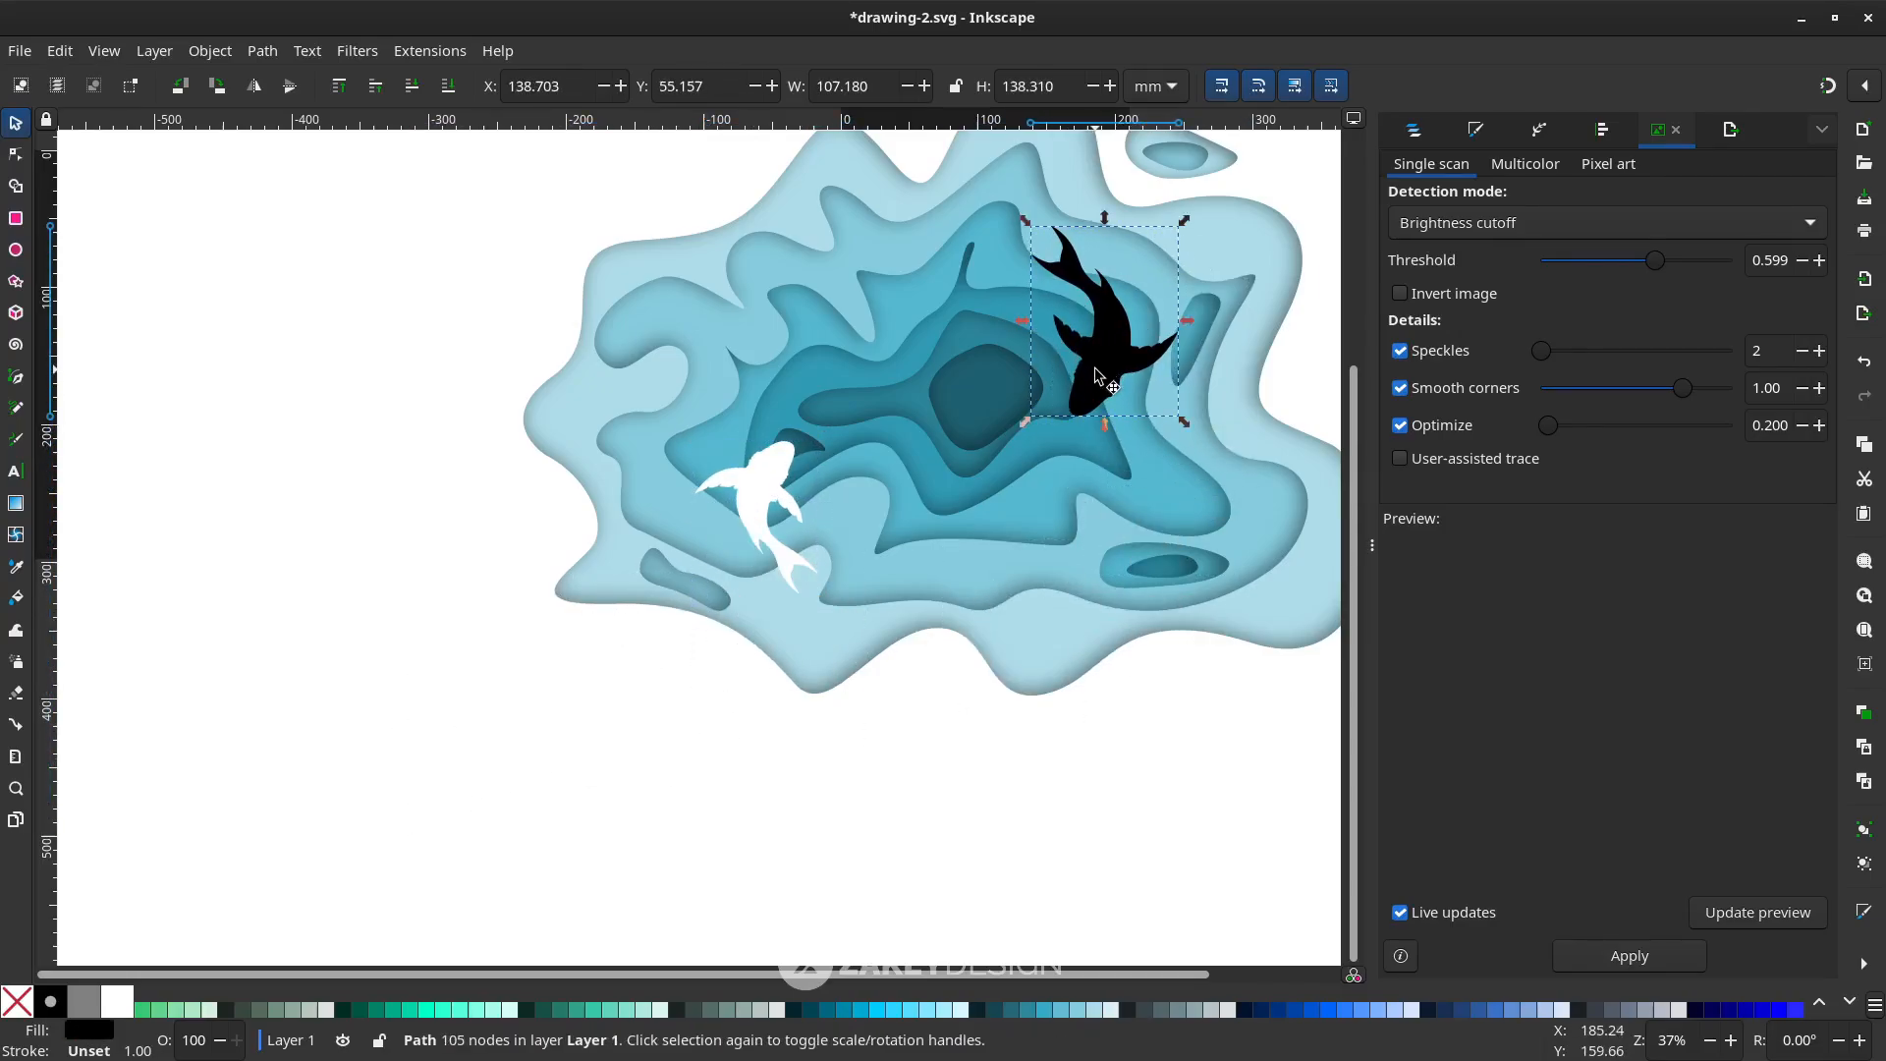
click(117, 1001)
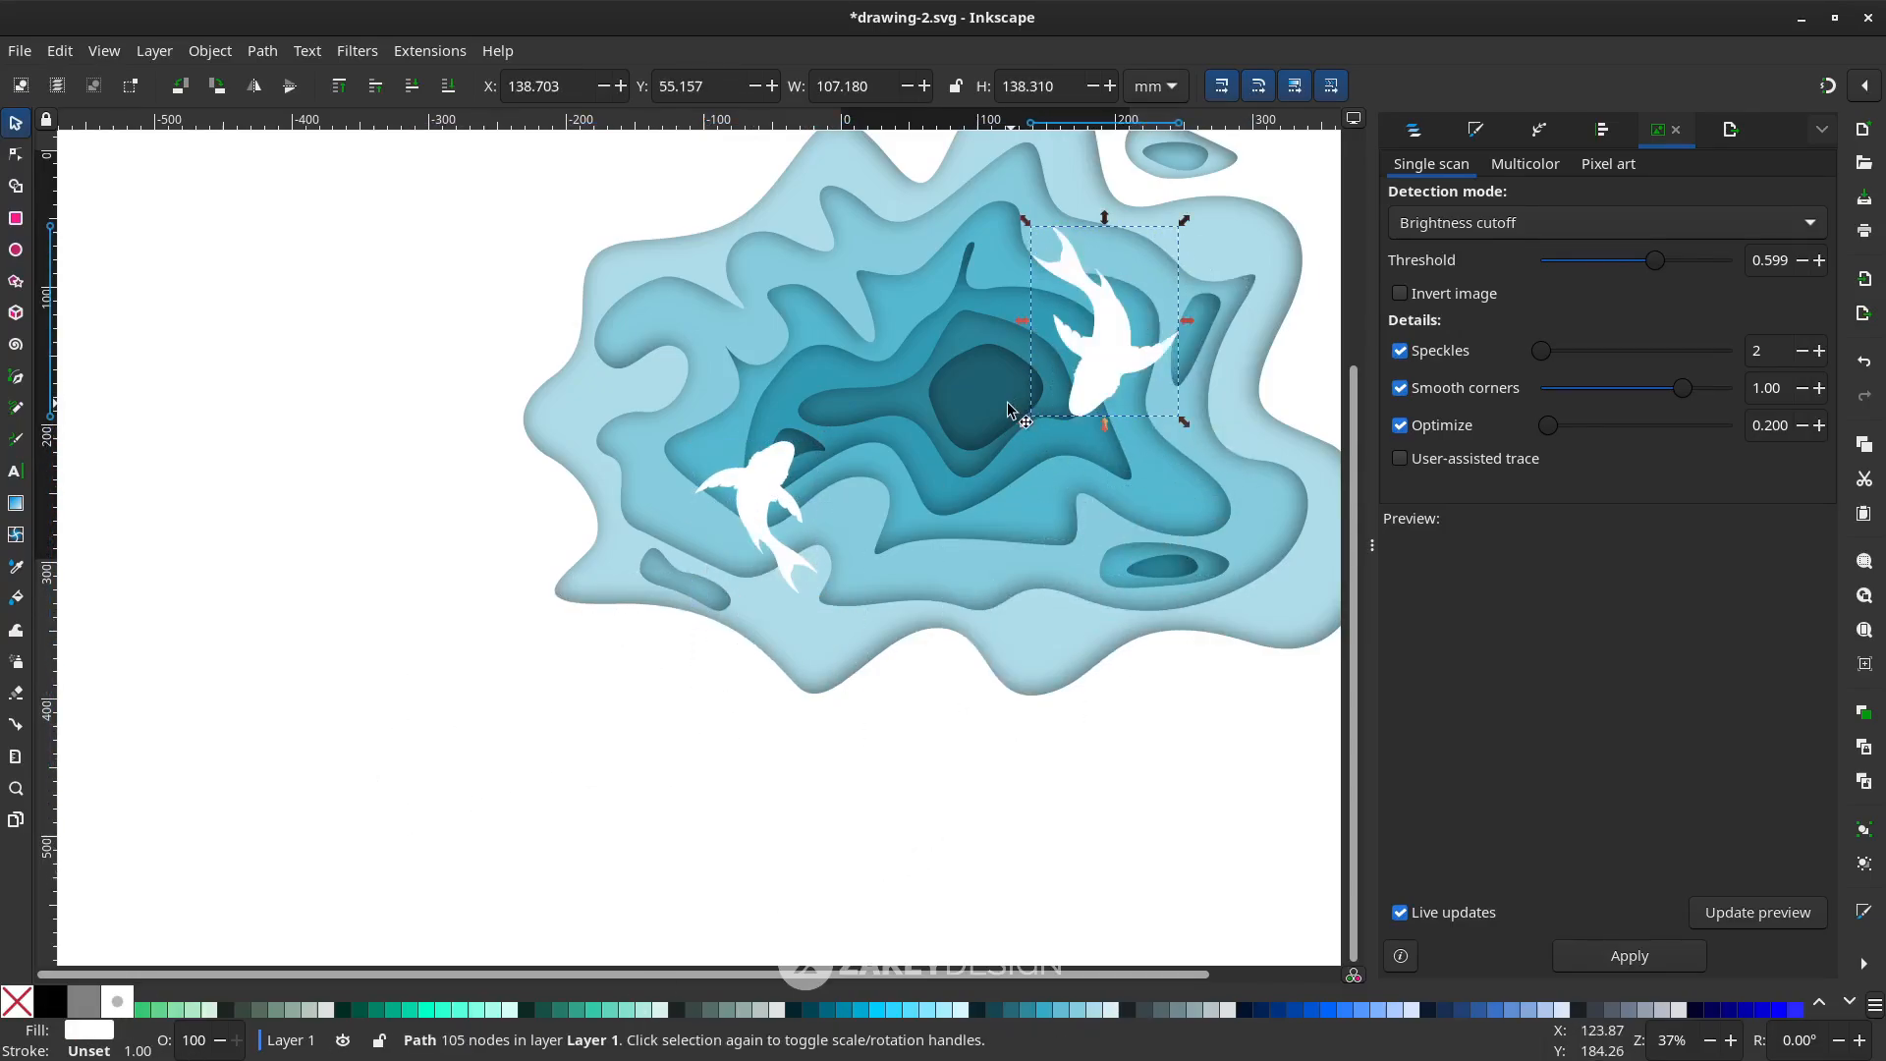
drag(1025, 419, 1091, 298)
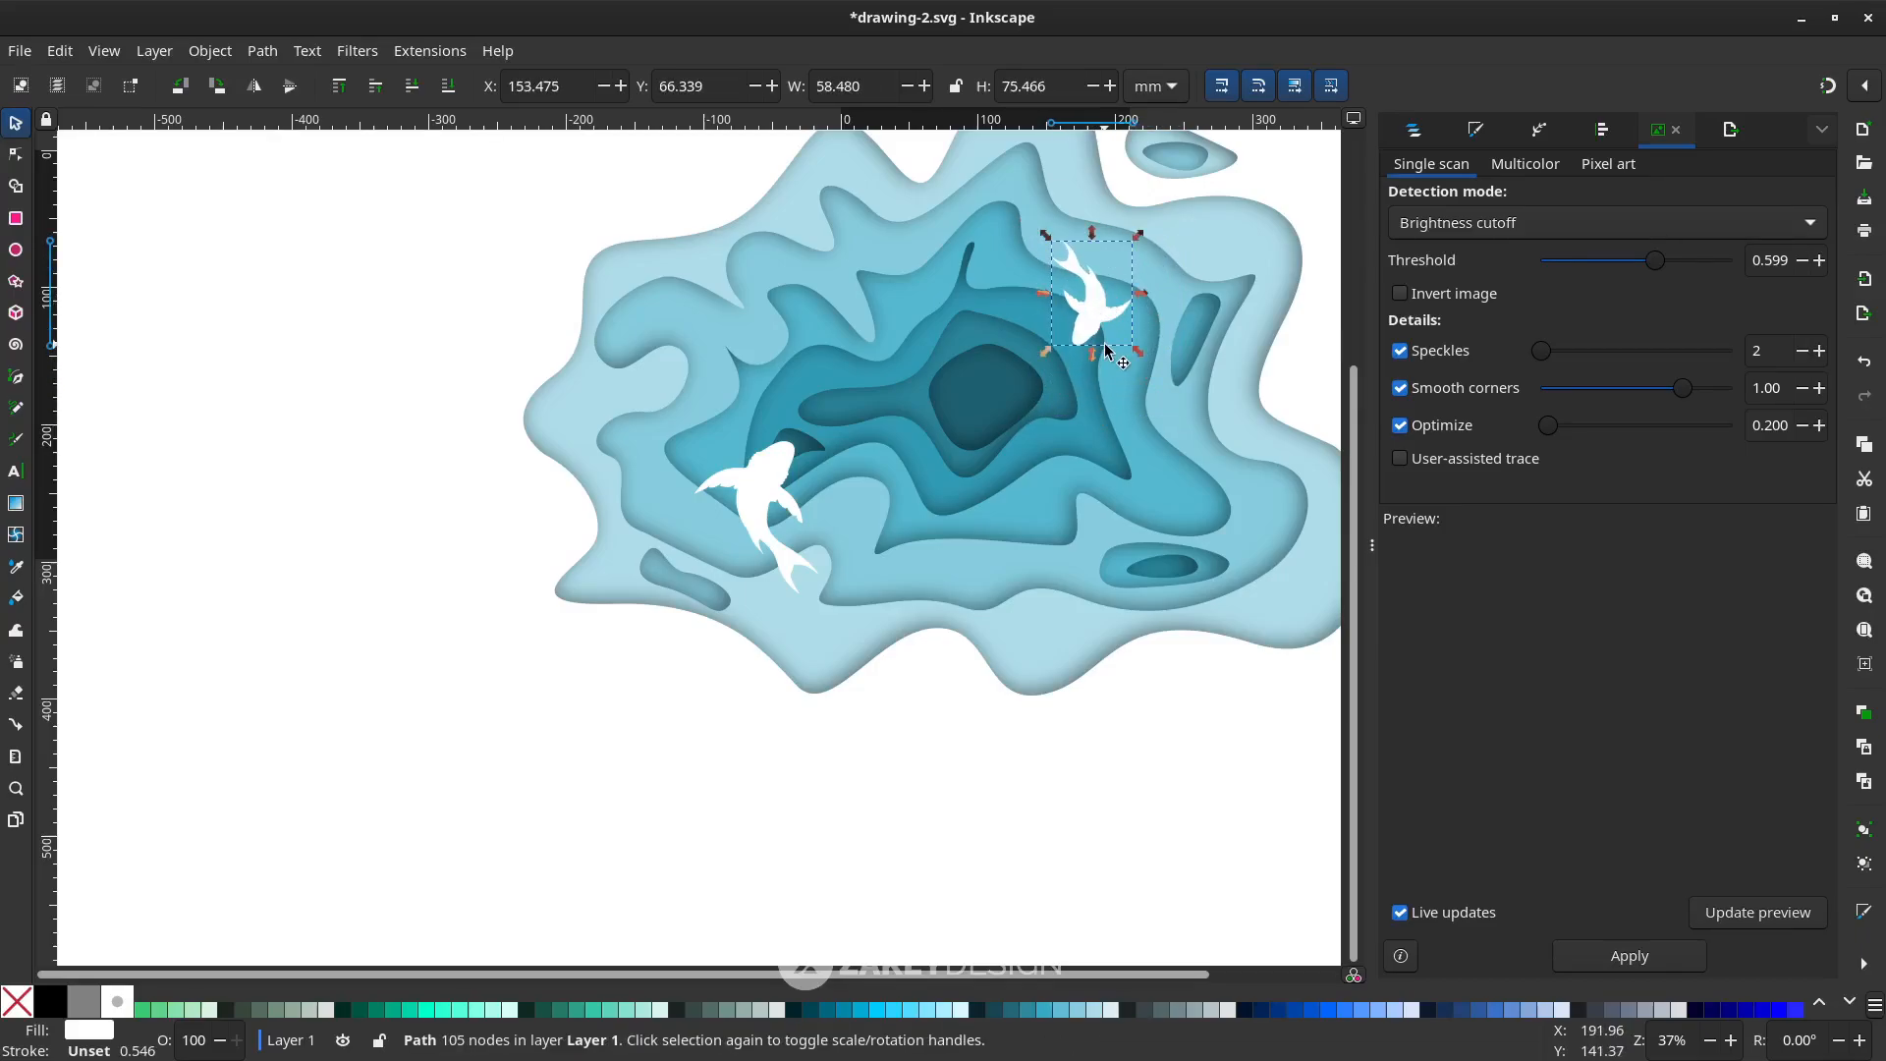
click(886, 742)
scroll(886, 737, right, 4)
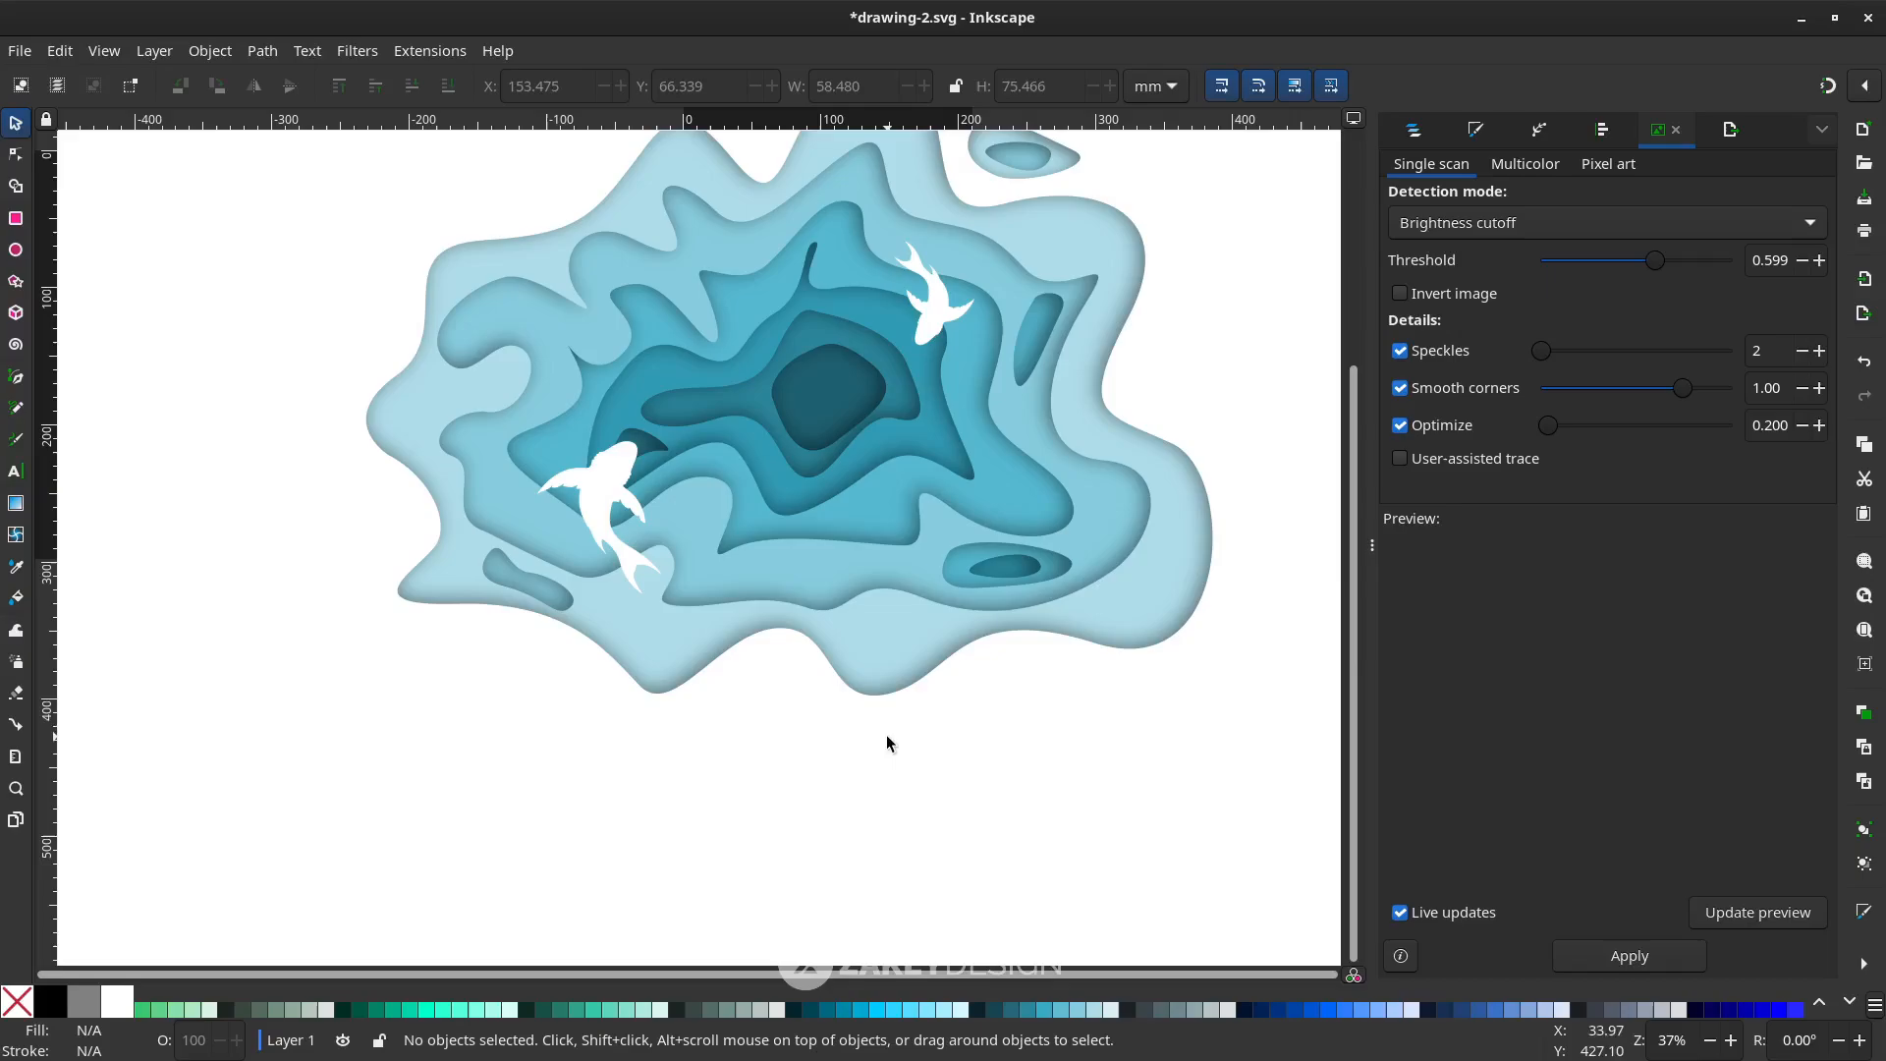
scroll(780, 711, up, 2)
Start a Drop Shadow filter on the larger white shark with live preview on and the shadow type set to Outer
click(580, 538)
click(606, 575)
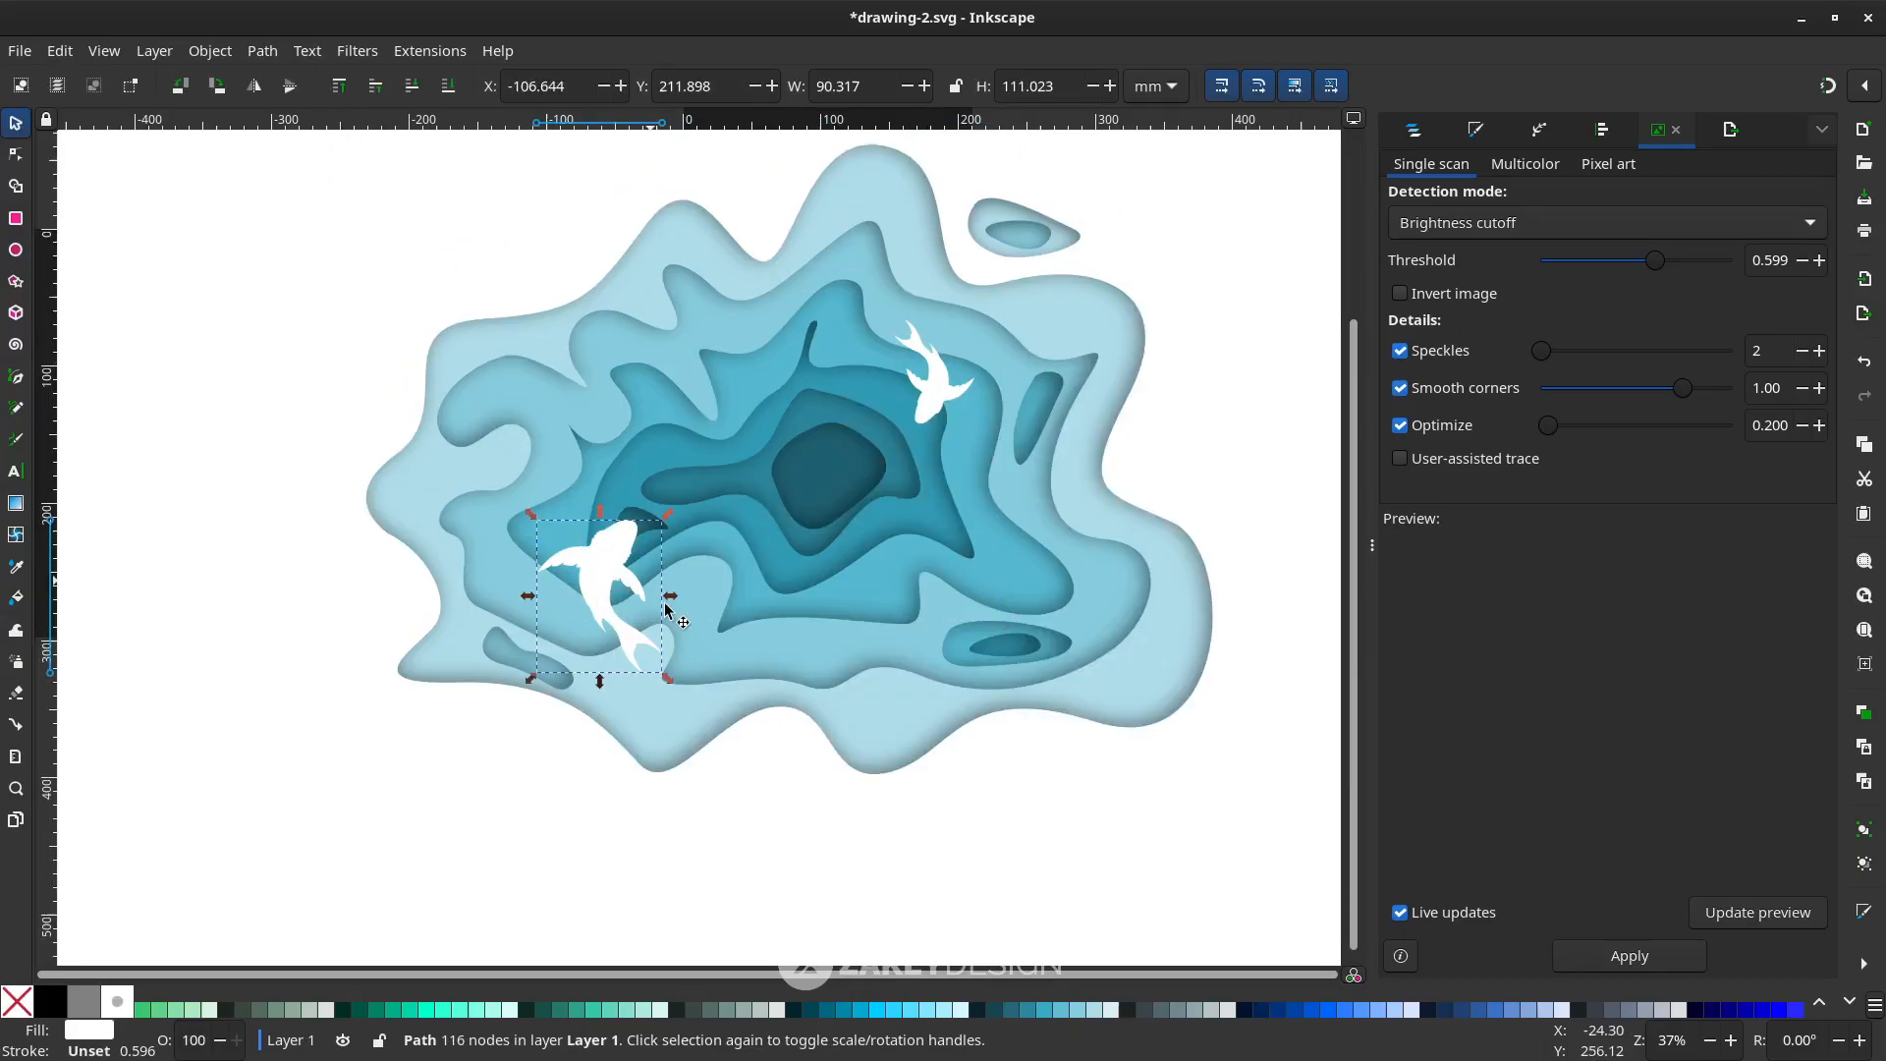
click(360, 50)
mouse_move(530, 535)
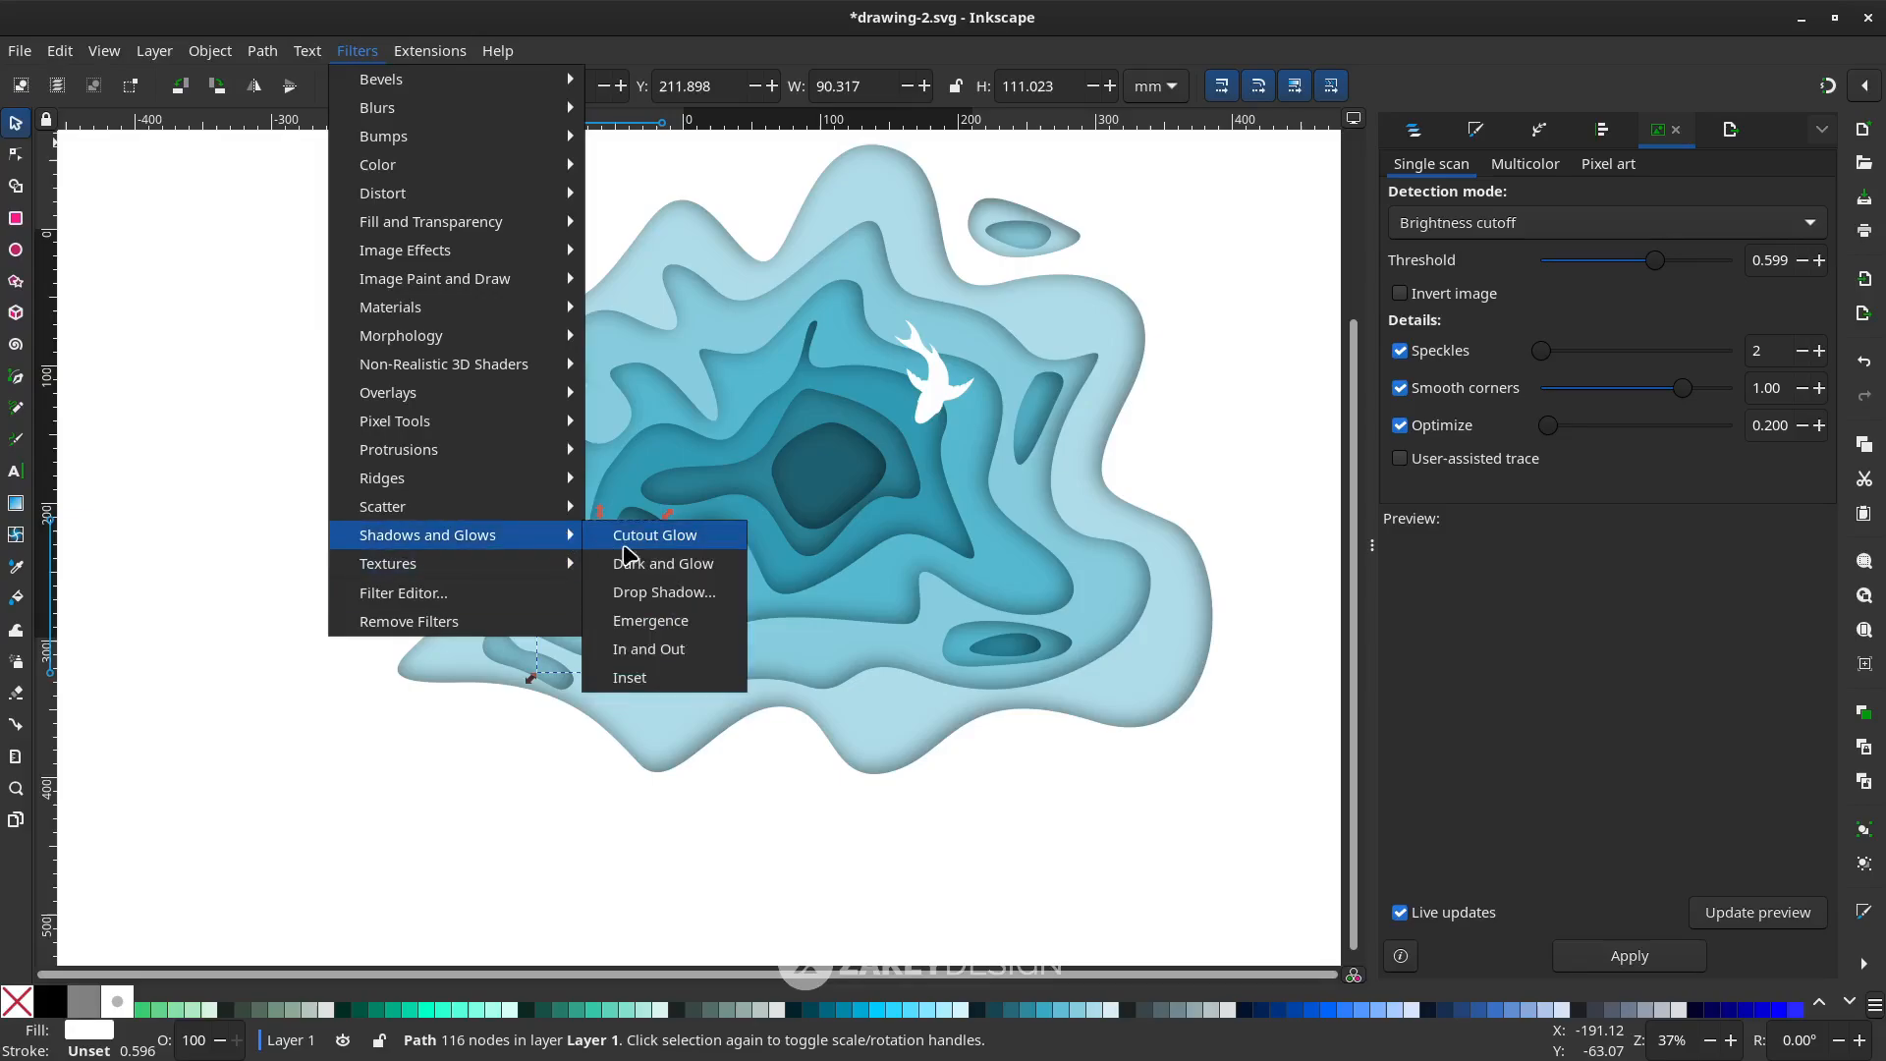
click(650, 595)
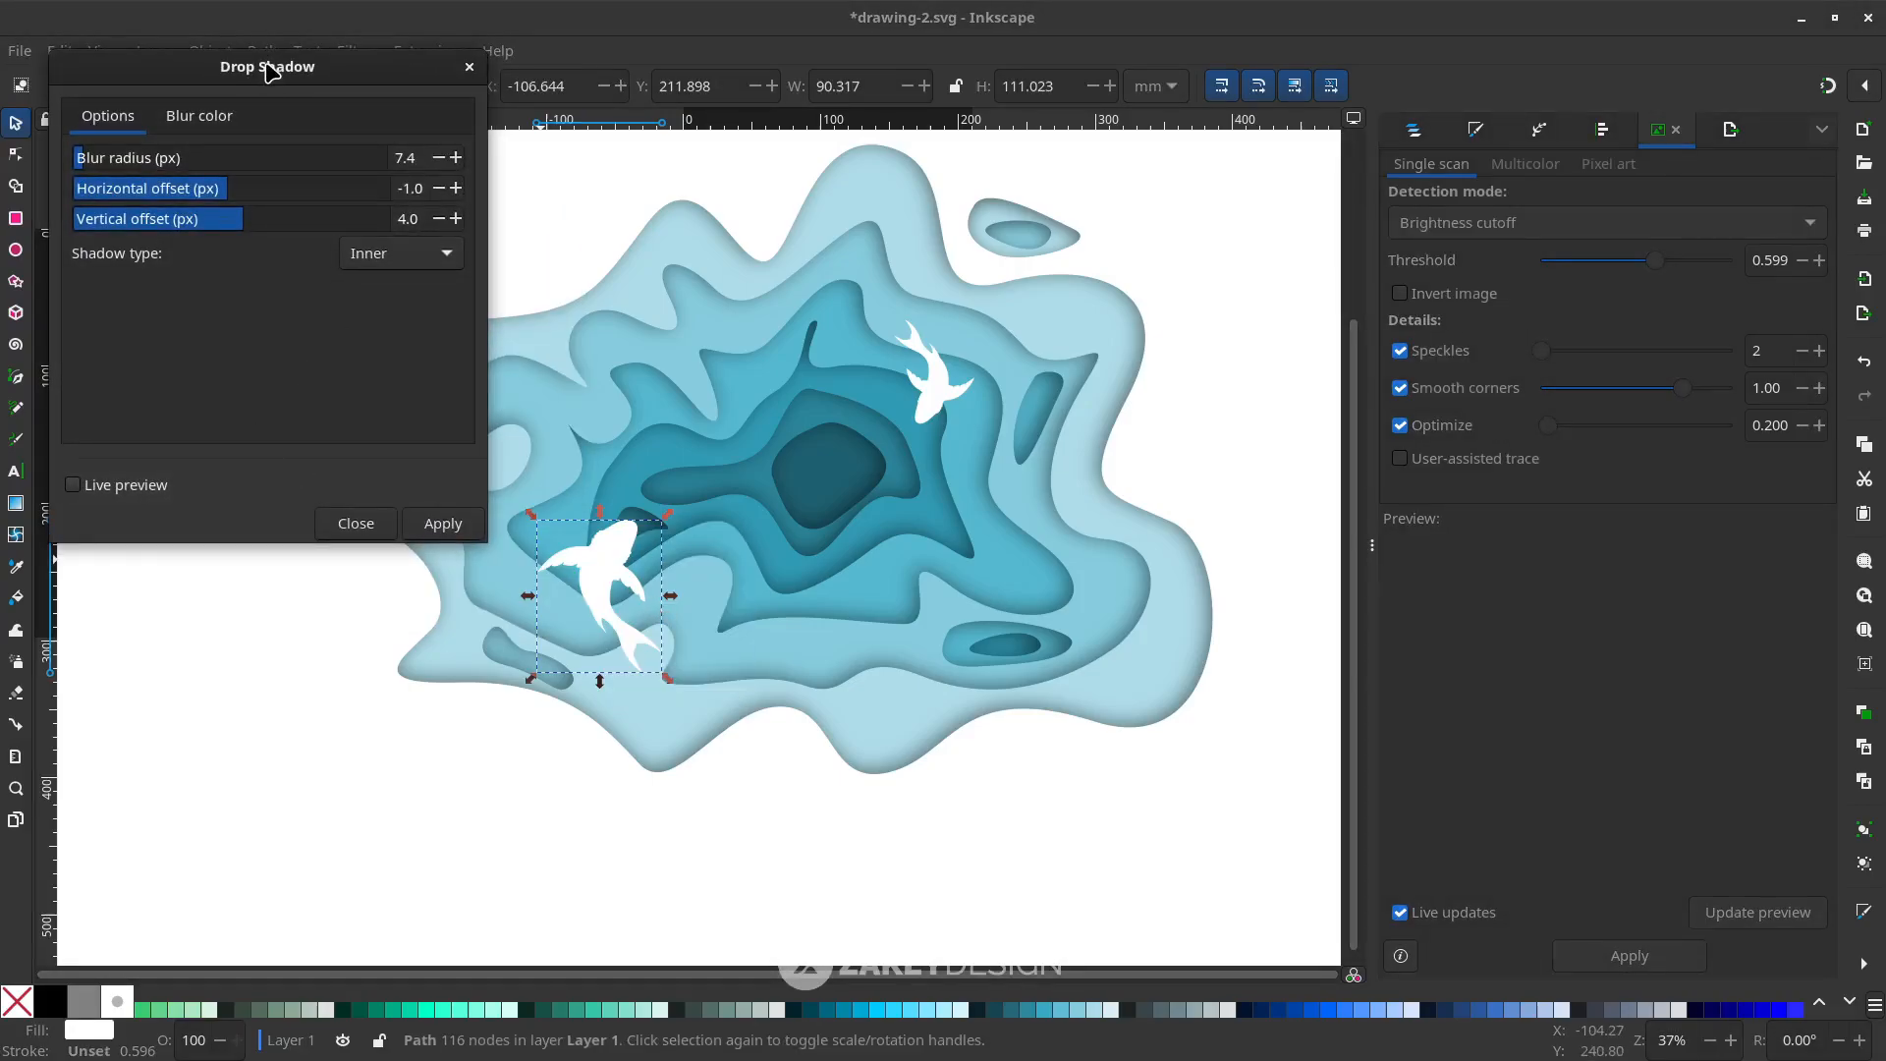
drag(269, 70, 1298, 313)
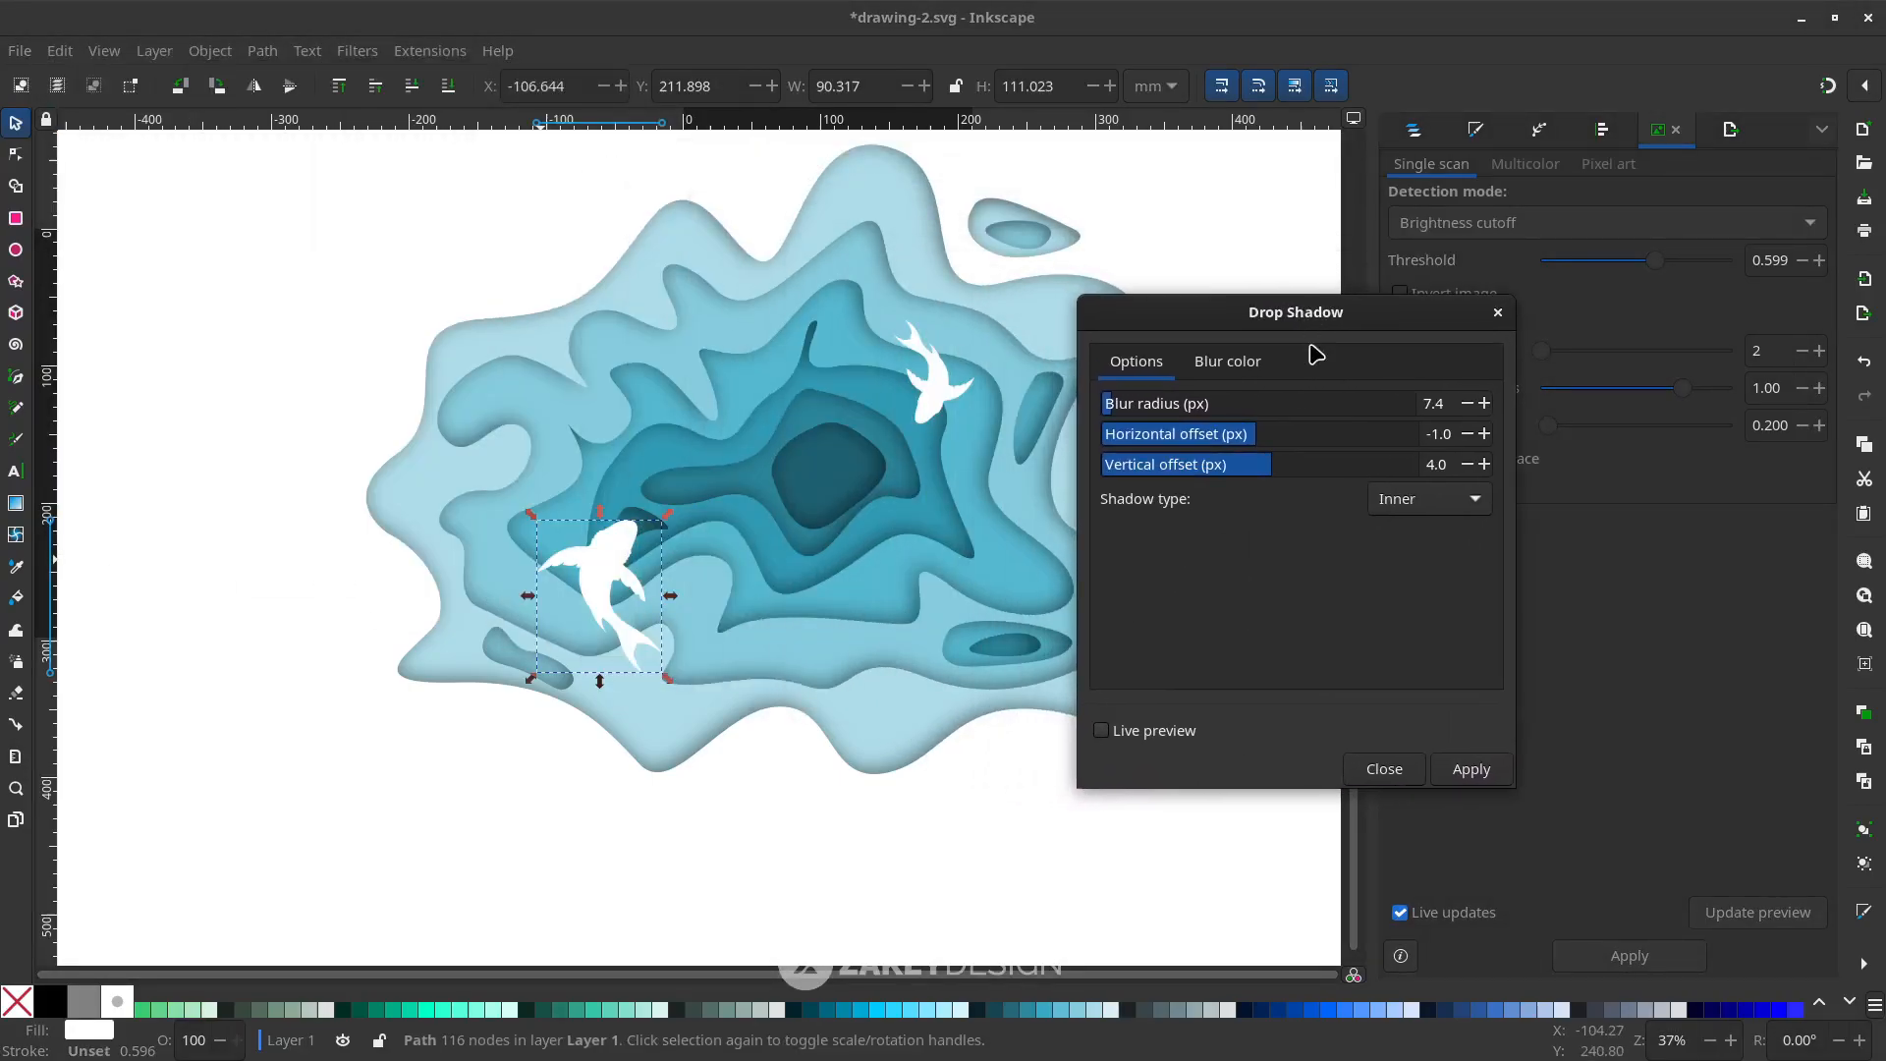
click(1102, 731)
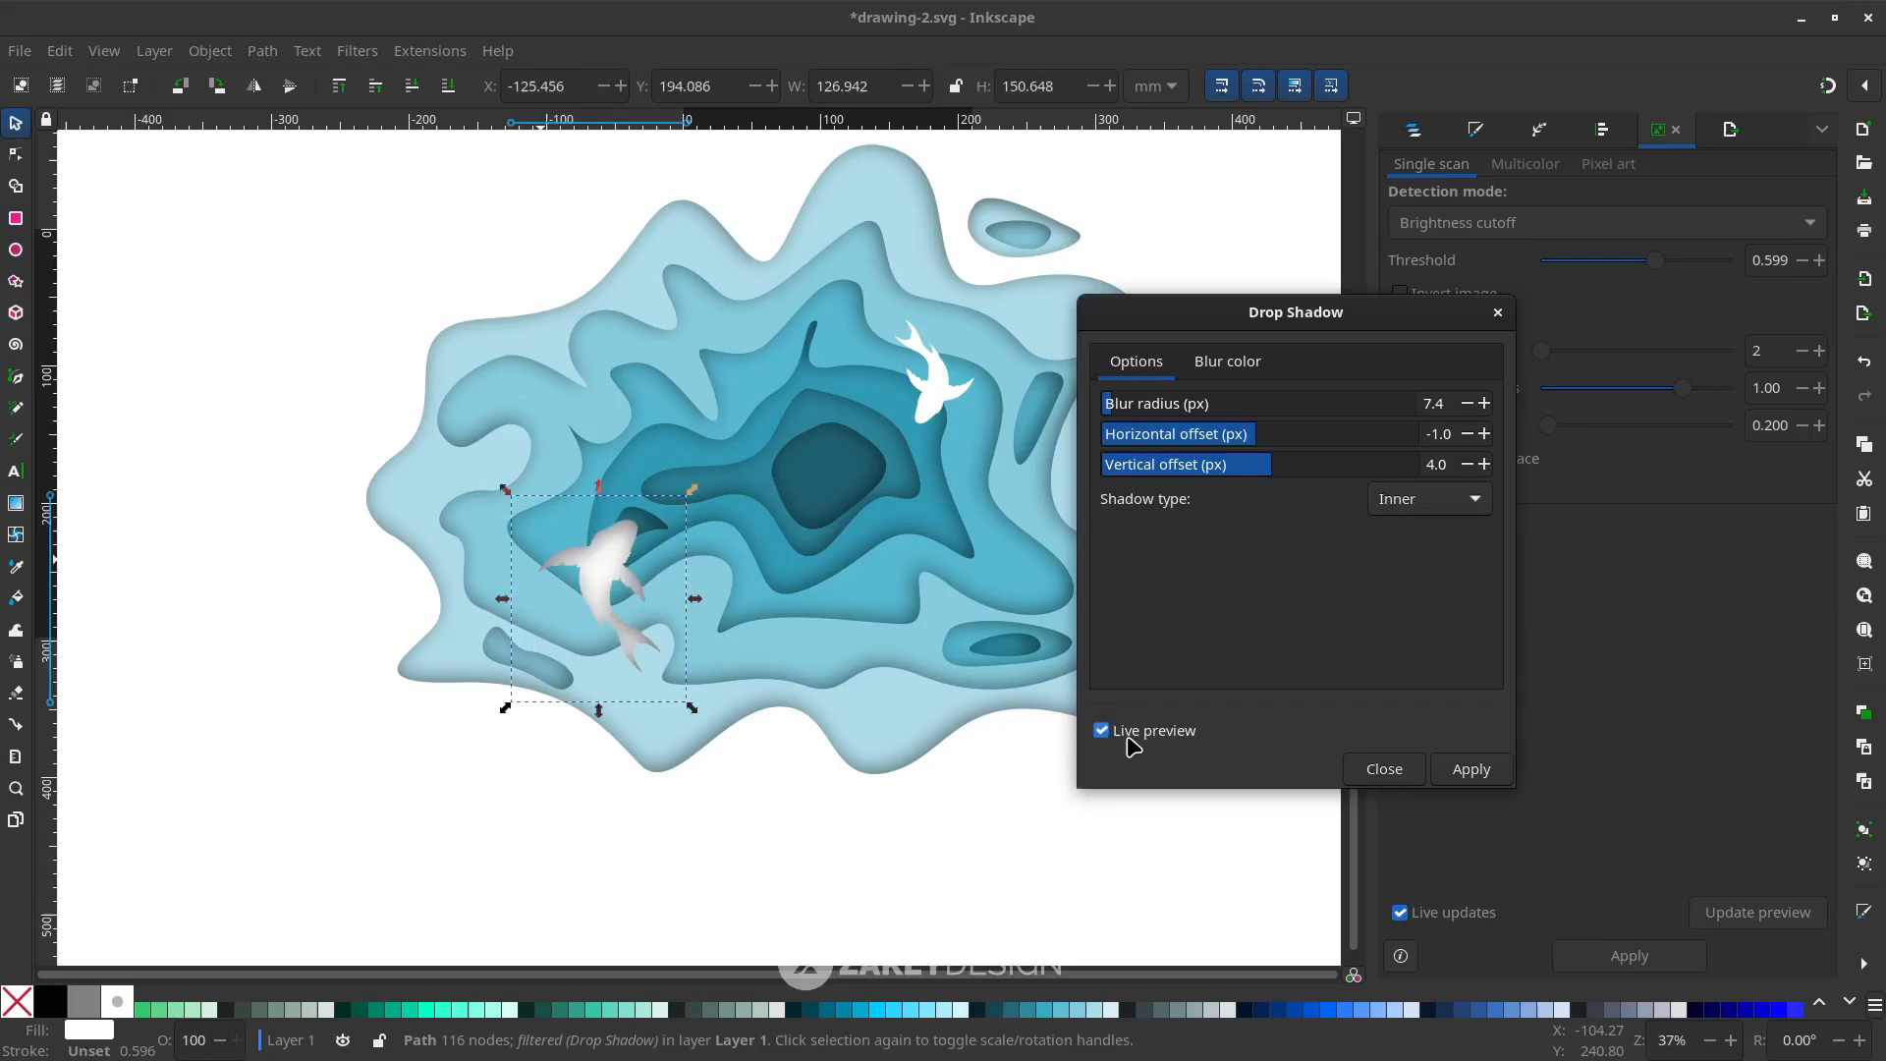
click(1401, 515)
click(1407, 470)
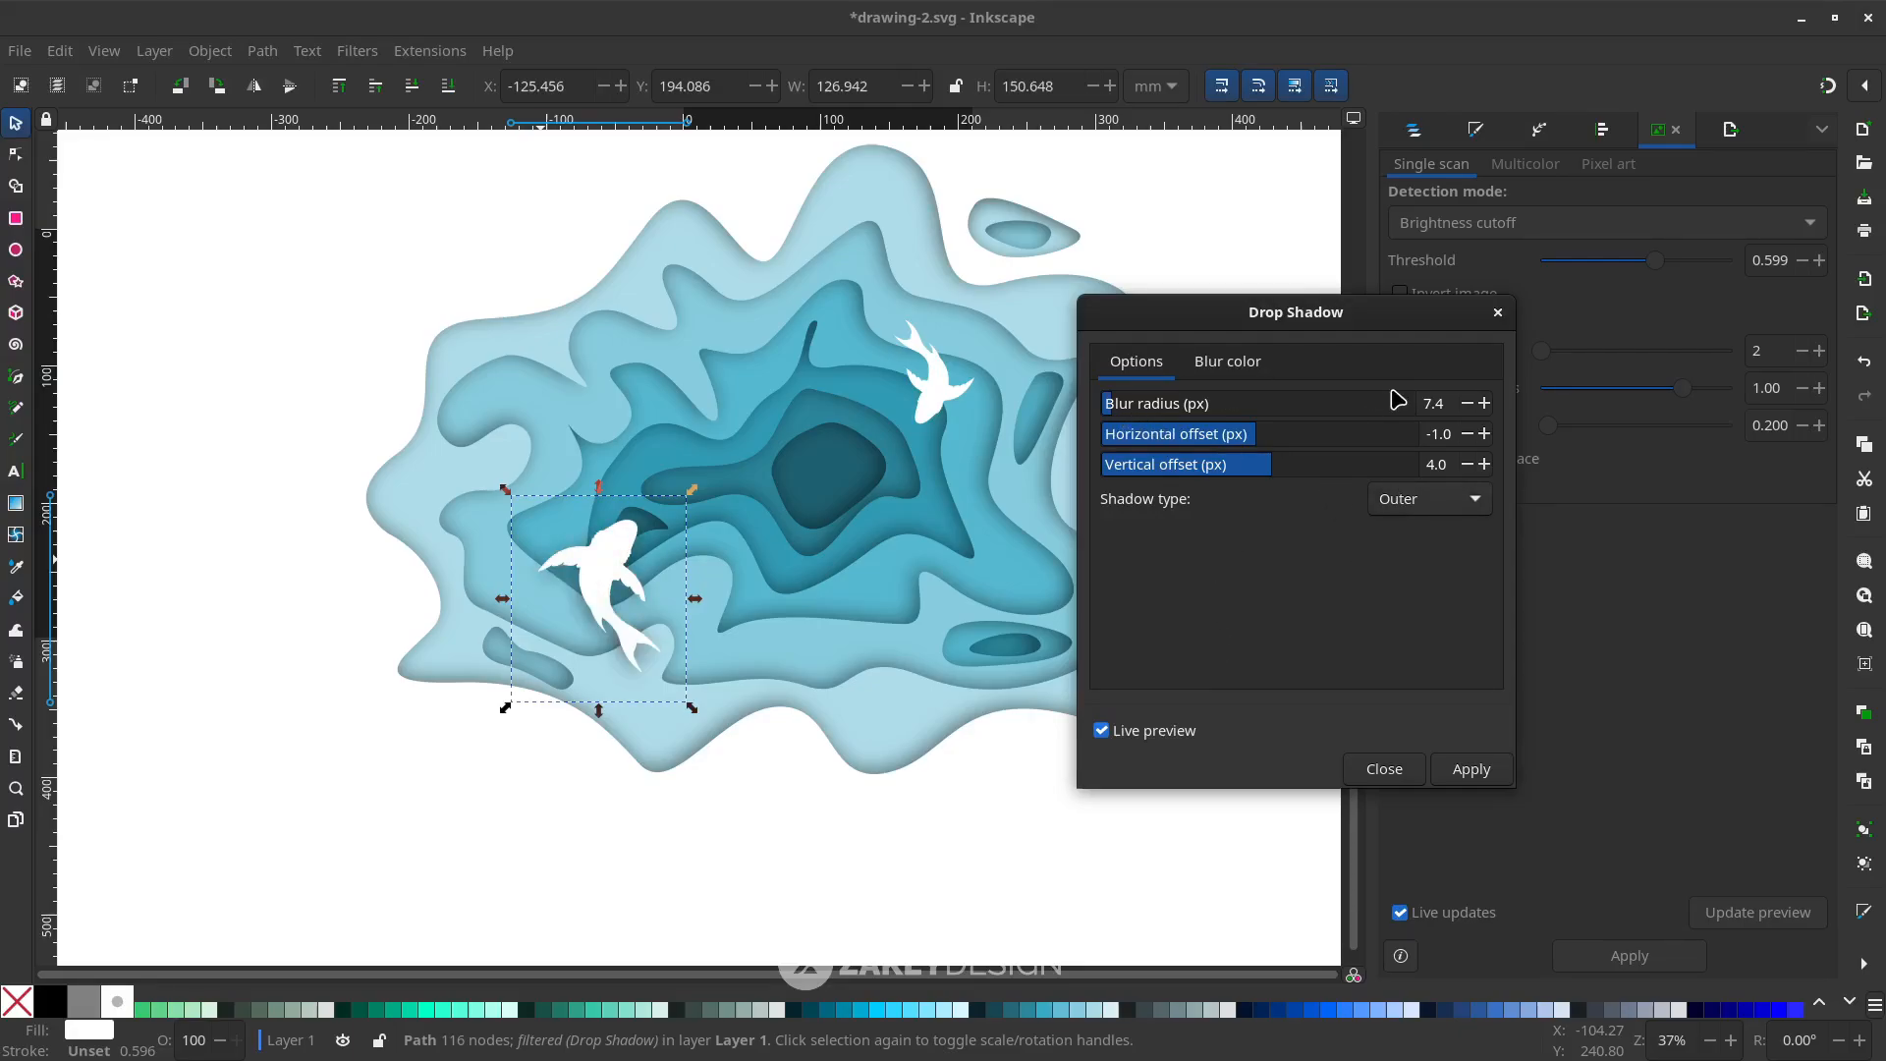
Give the larger shark's shadow a blur radius of 5.4 px, horizontal offset -4.0 and vertical offset -2.0
scroll(1386, 405, down, 5)
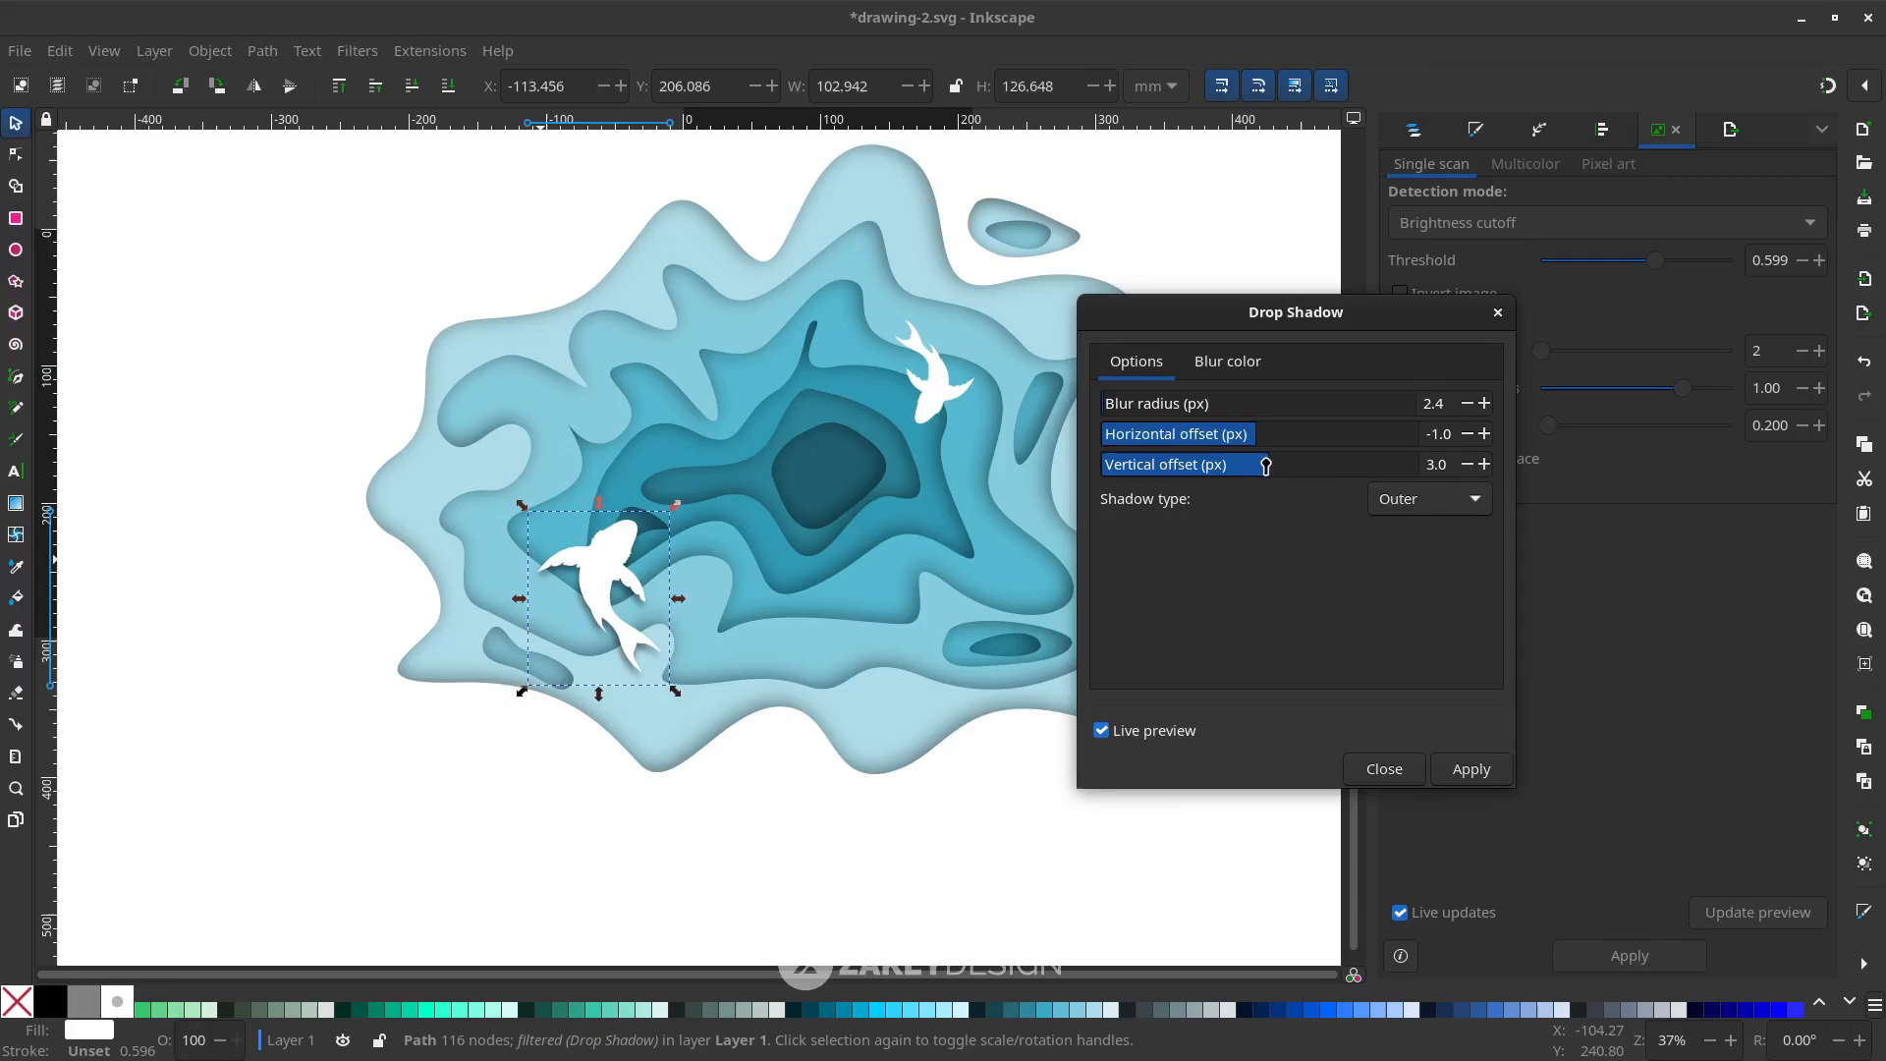
scroll(1266, 466, down, 4)
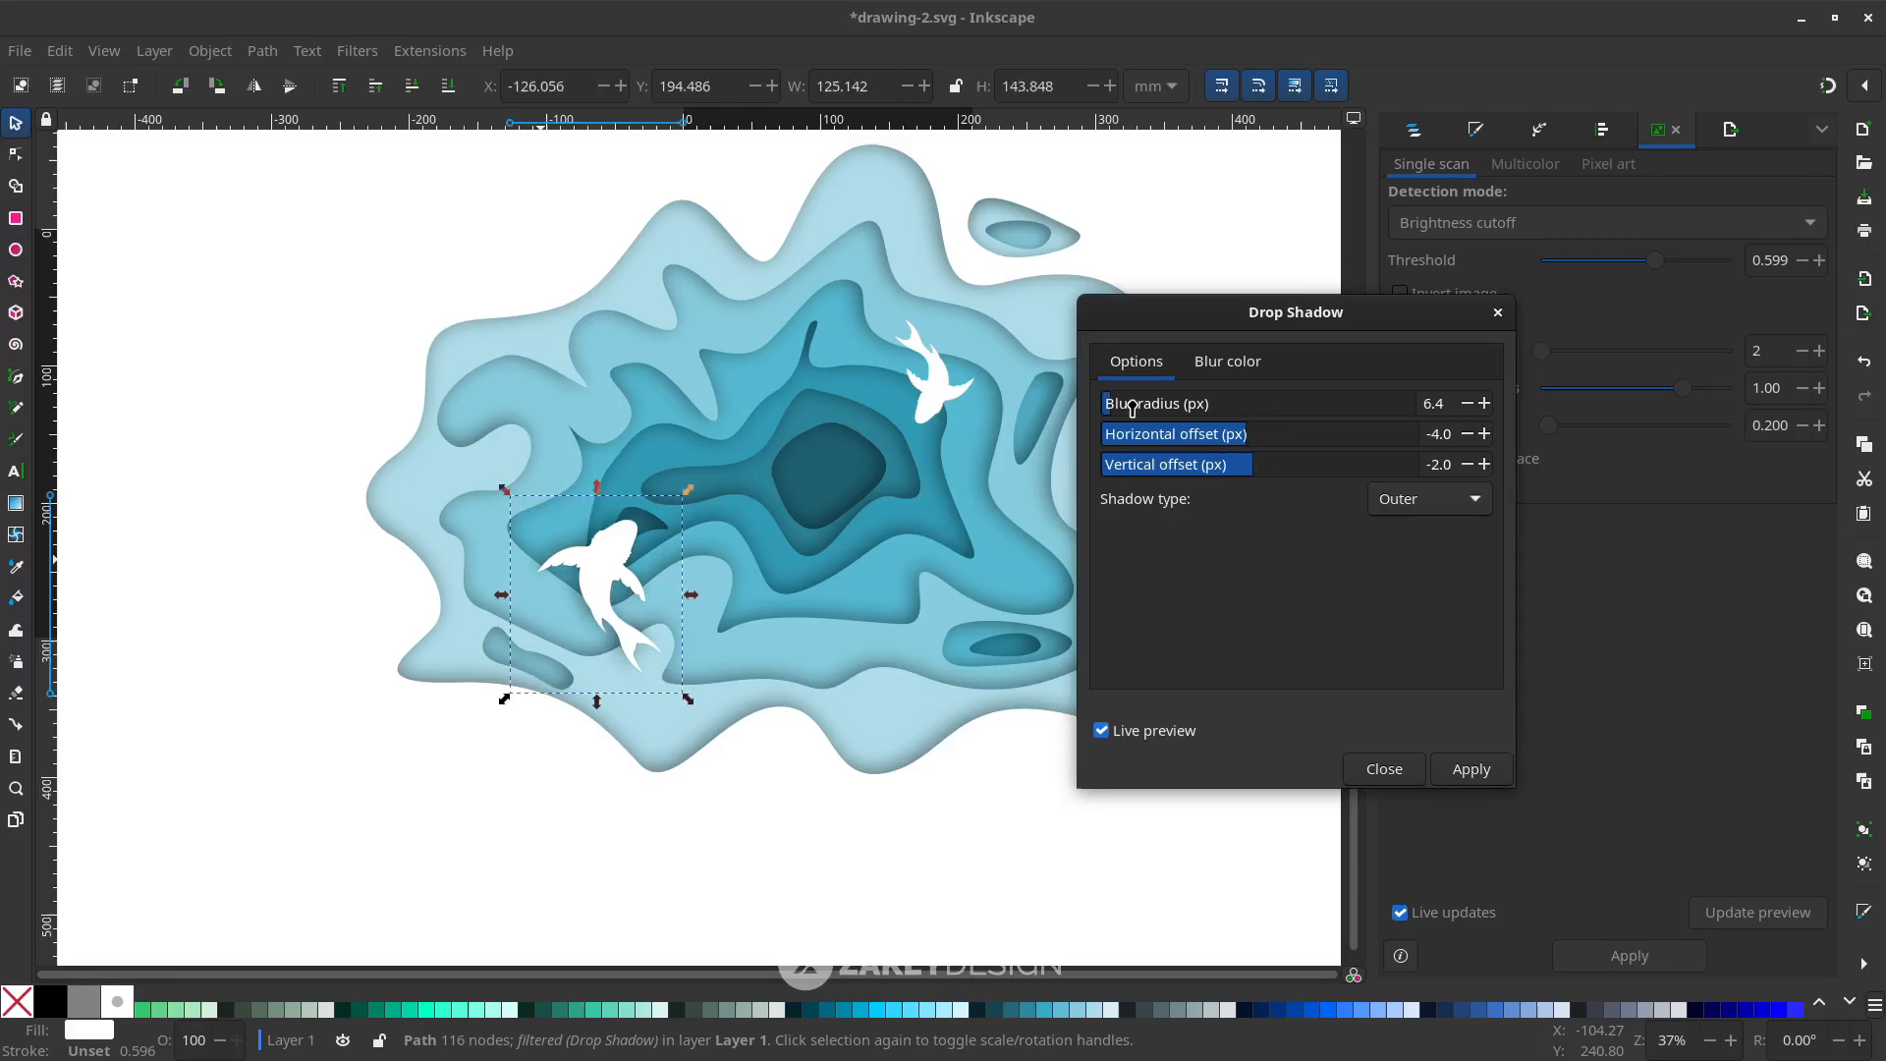
click(1380, 769)
click(1124, 902)
Apply an Outer drop shadow to the smaller shark with blur radius 5.4 px, horizontal offset -4.0 and vertical offset -2.0
click(929, 393)
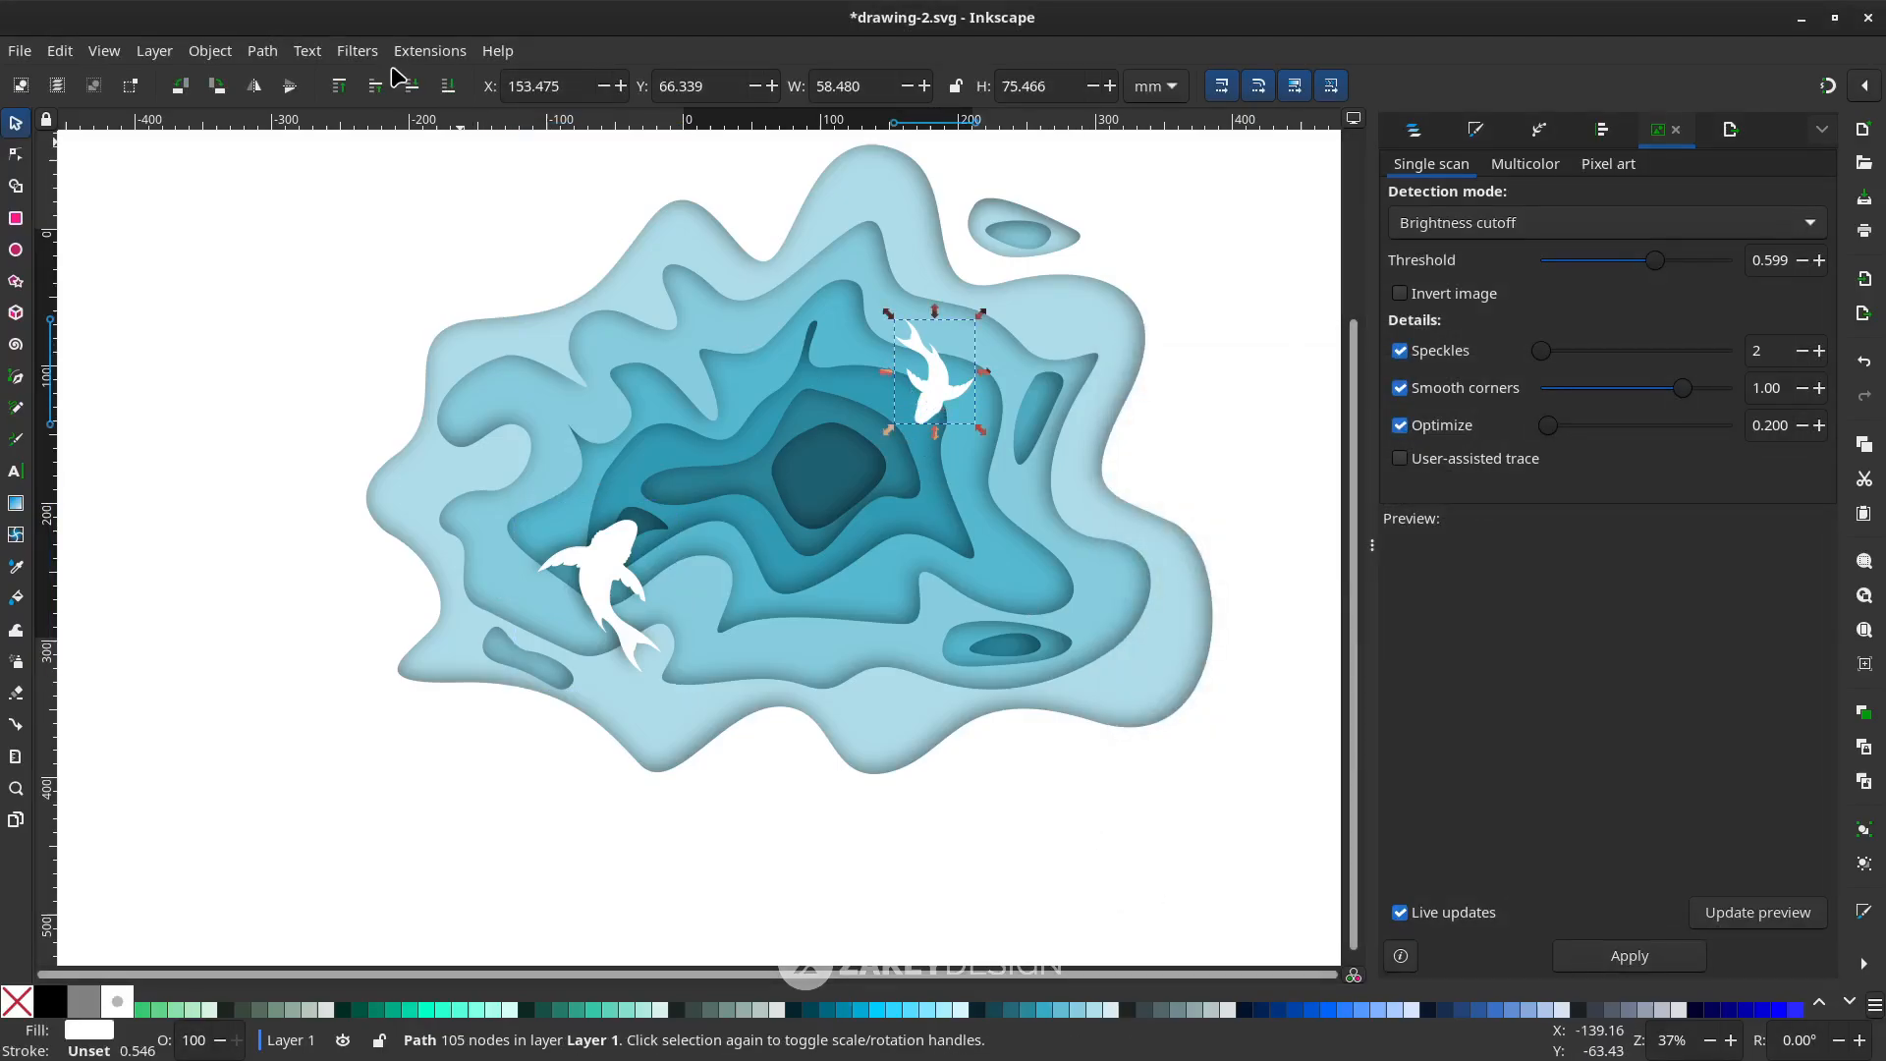
click(357, 53)
mouse_move(535, 536)
click(638, 649)
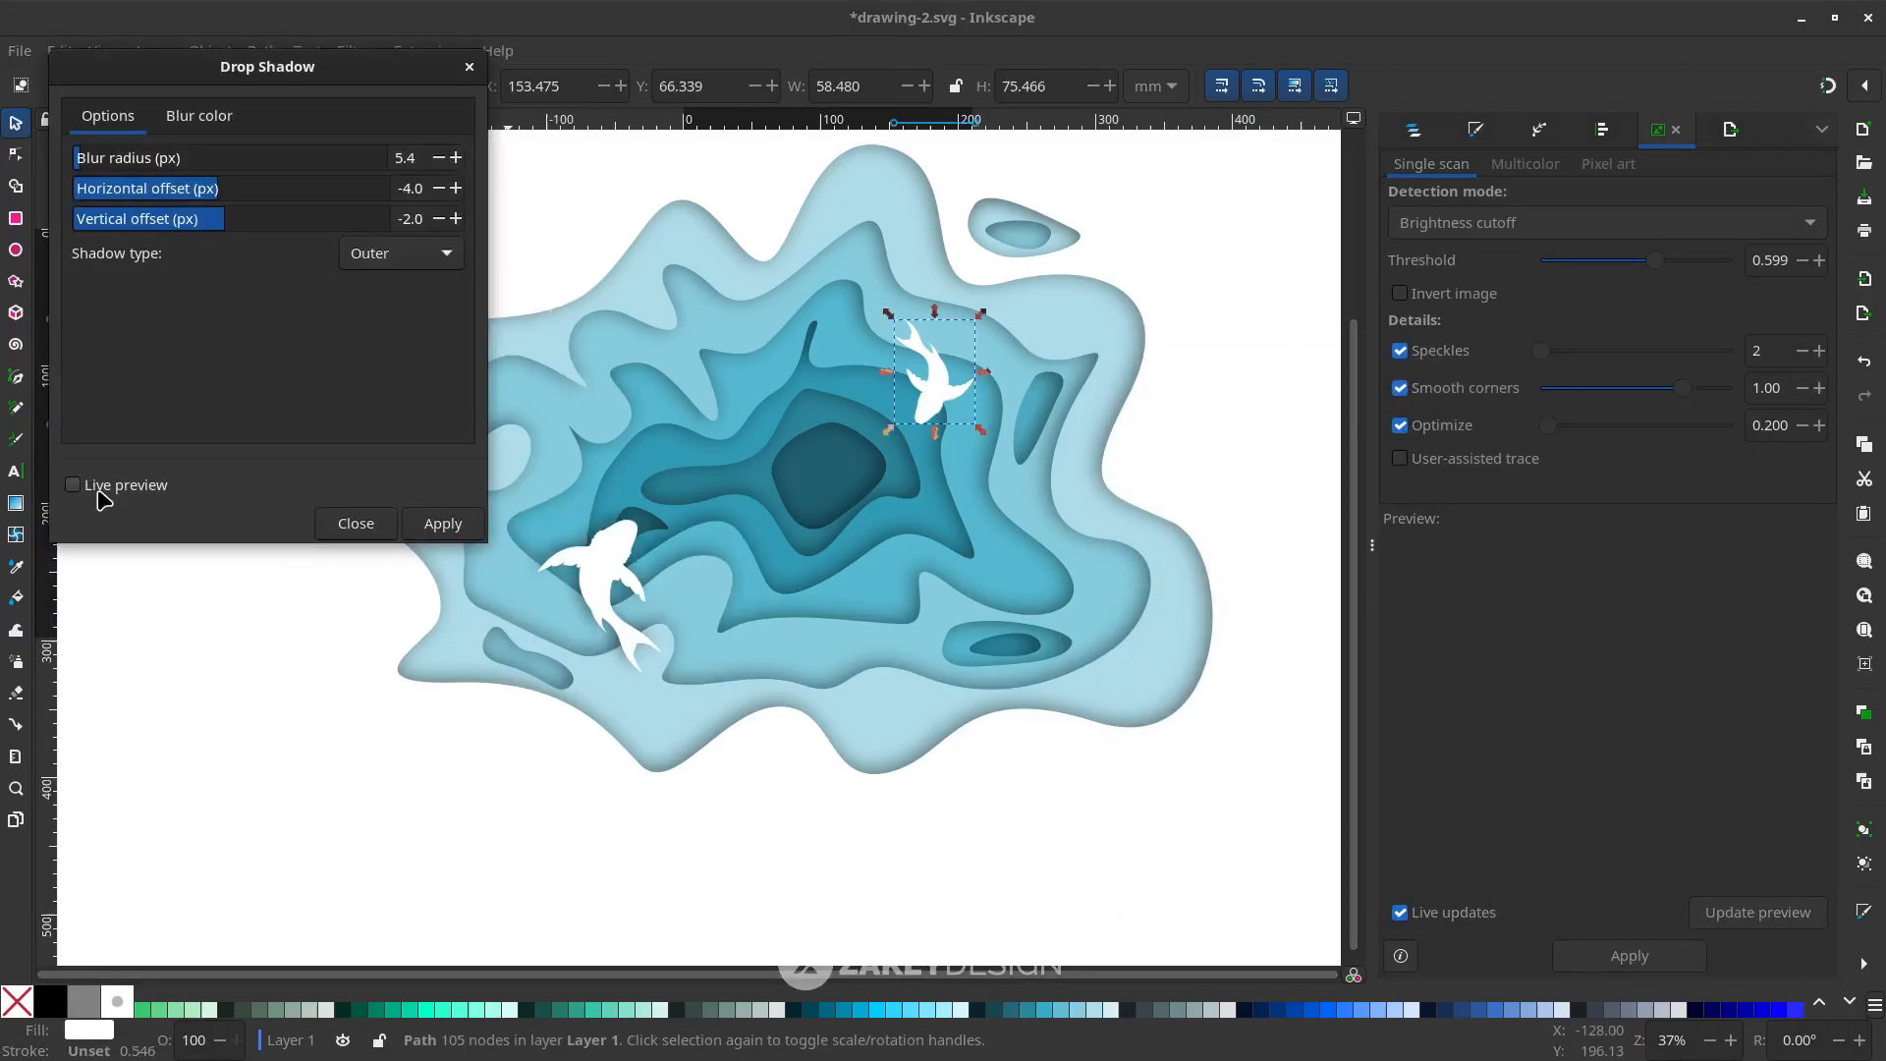
click(99, 490)
scroll(263, 169, up, 1)
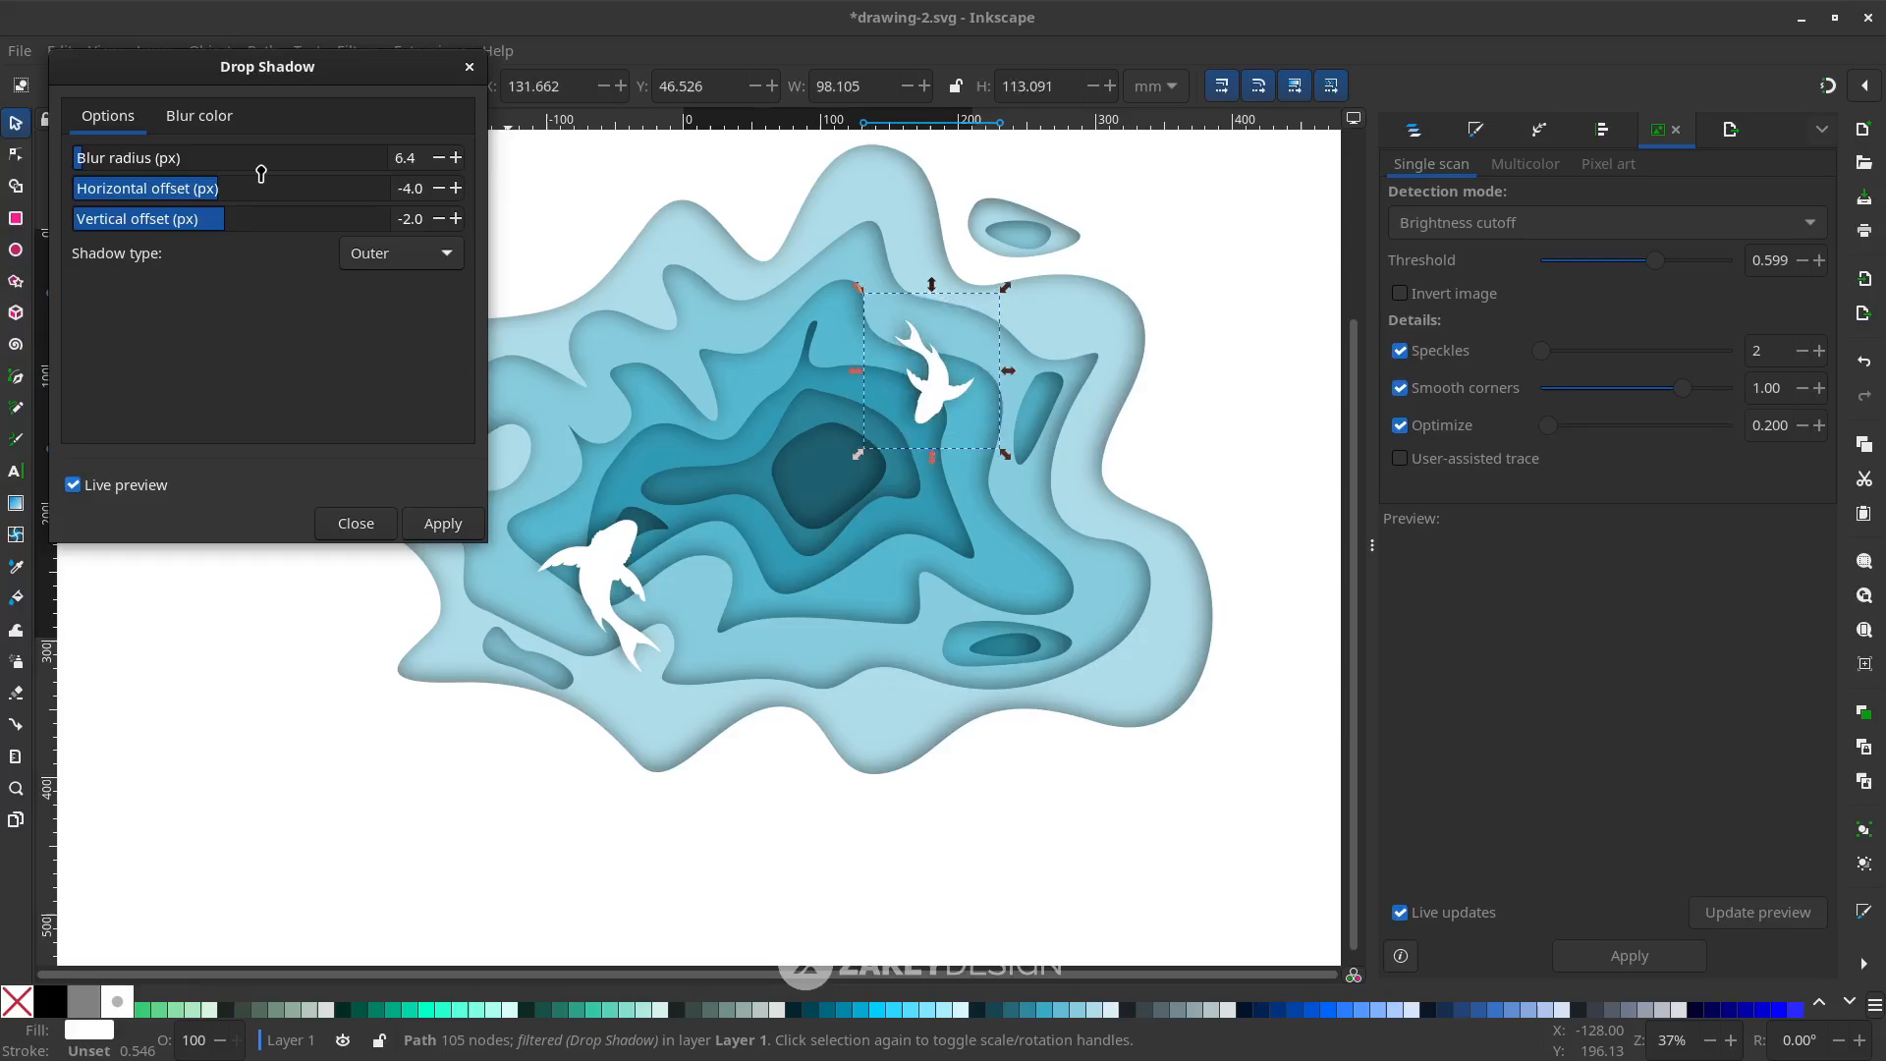
click(440, 523)
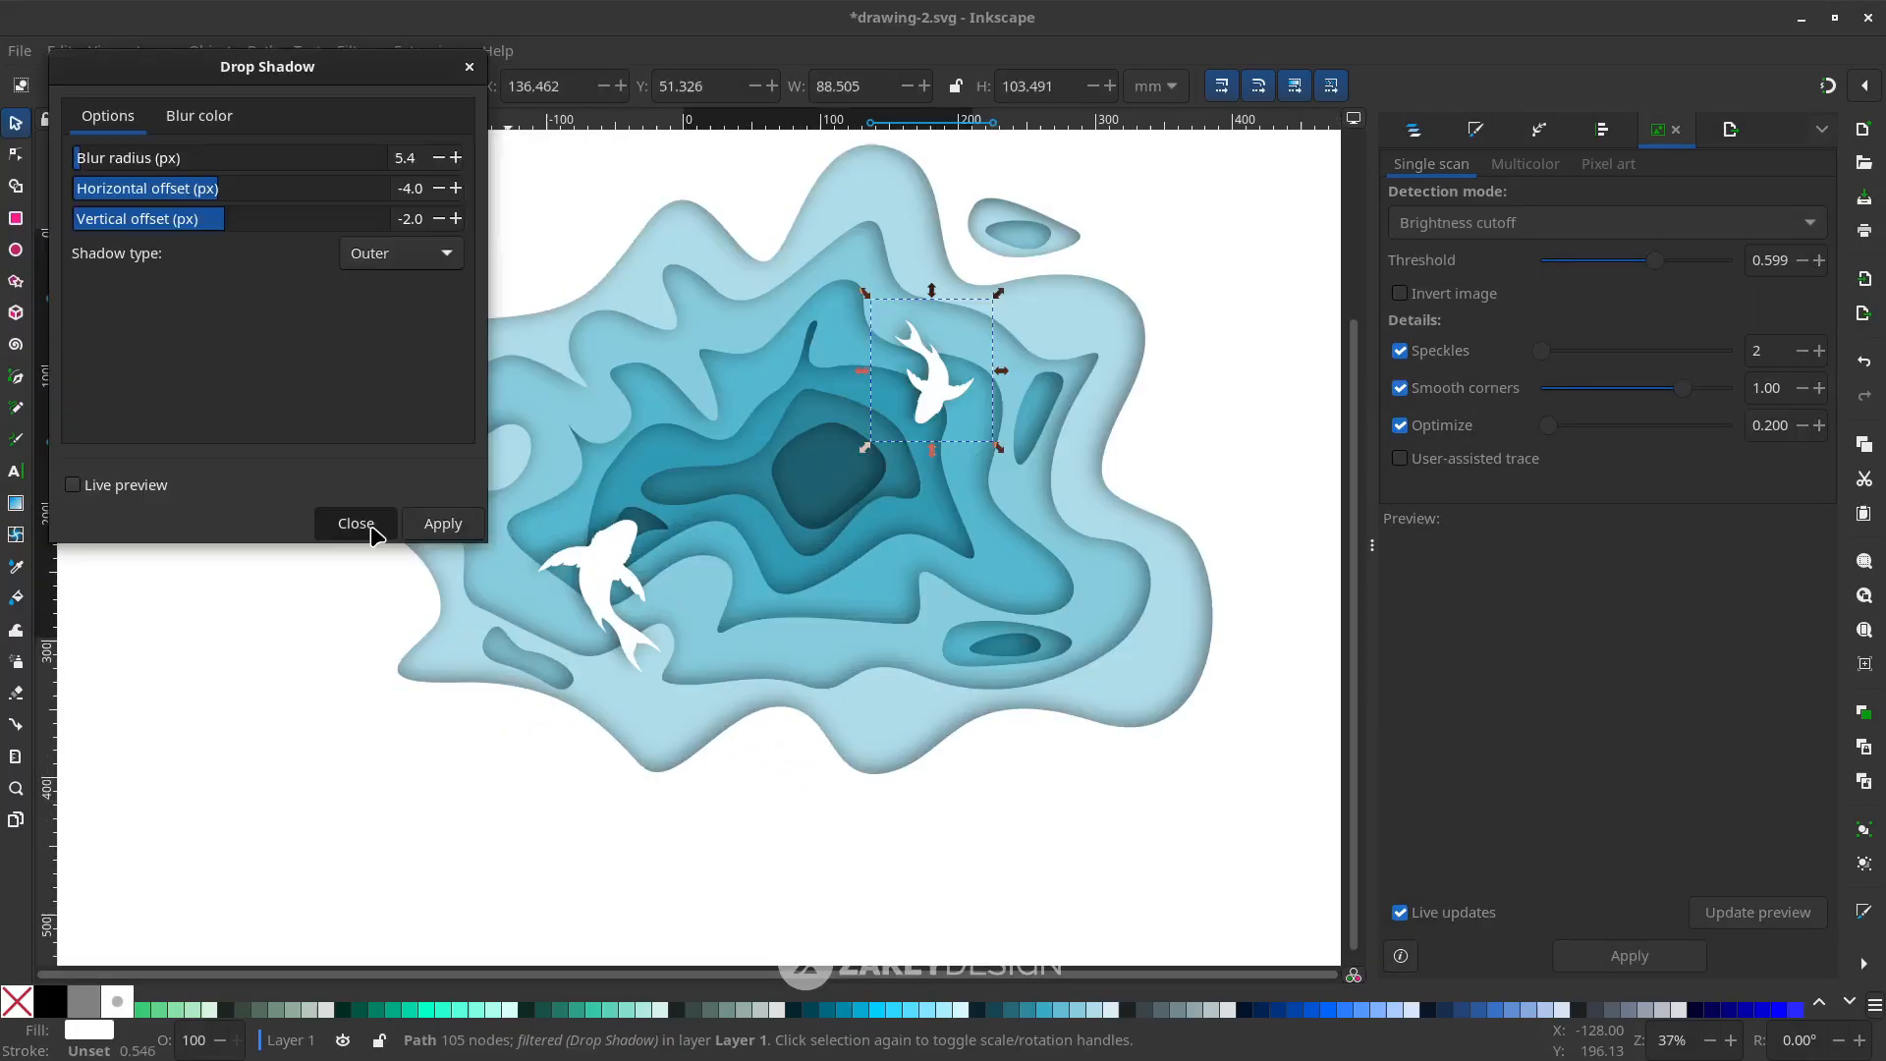
click(356, 524)
click(646, 867)
scroll(746, 732, down, 2)
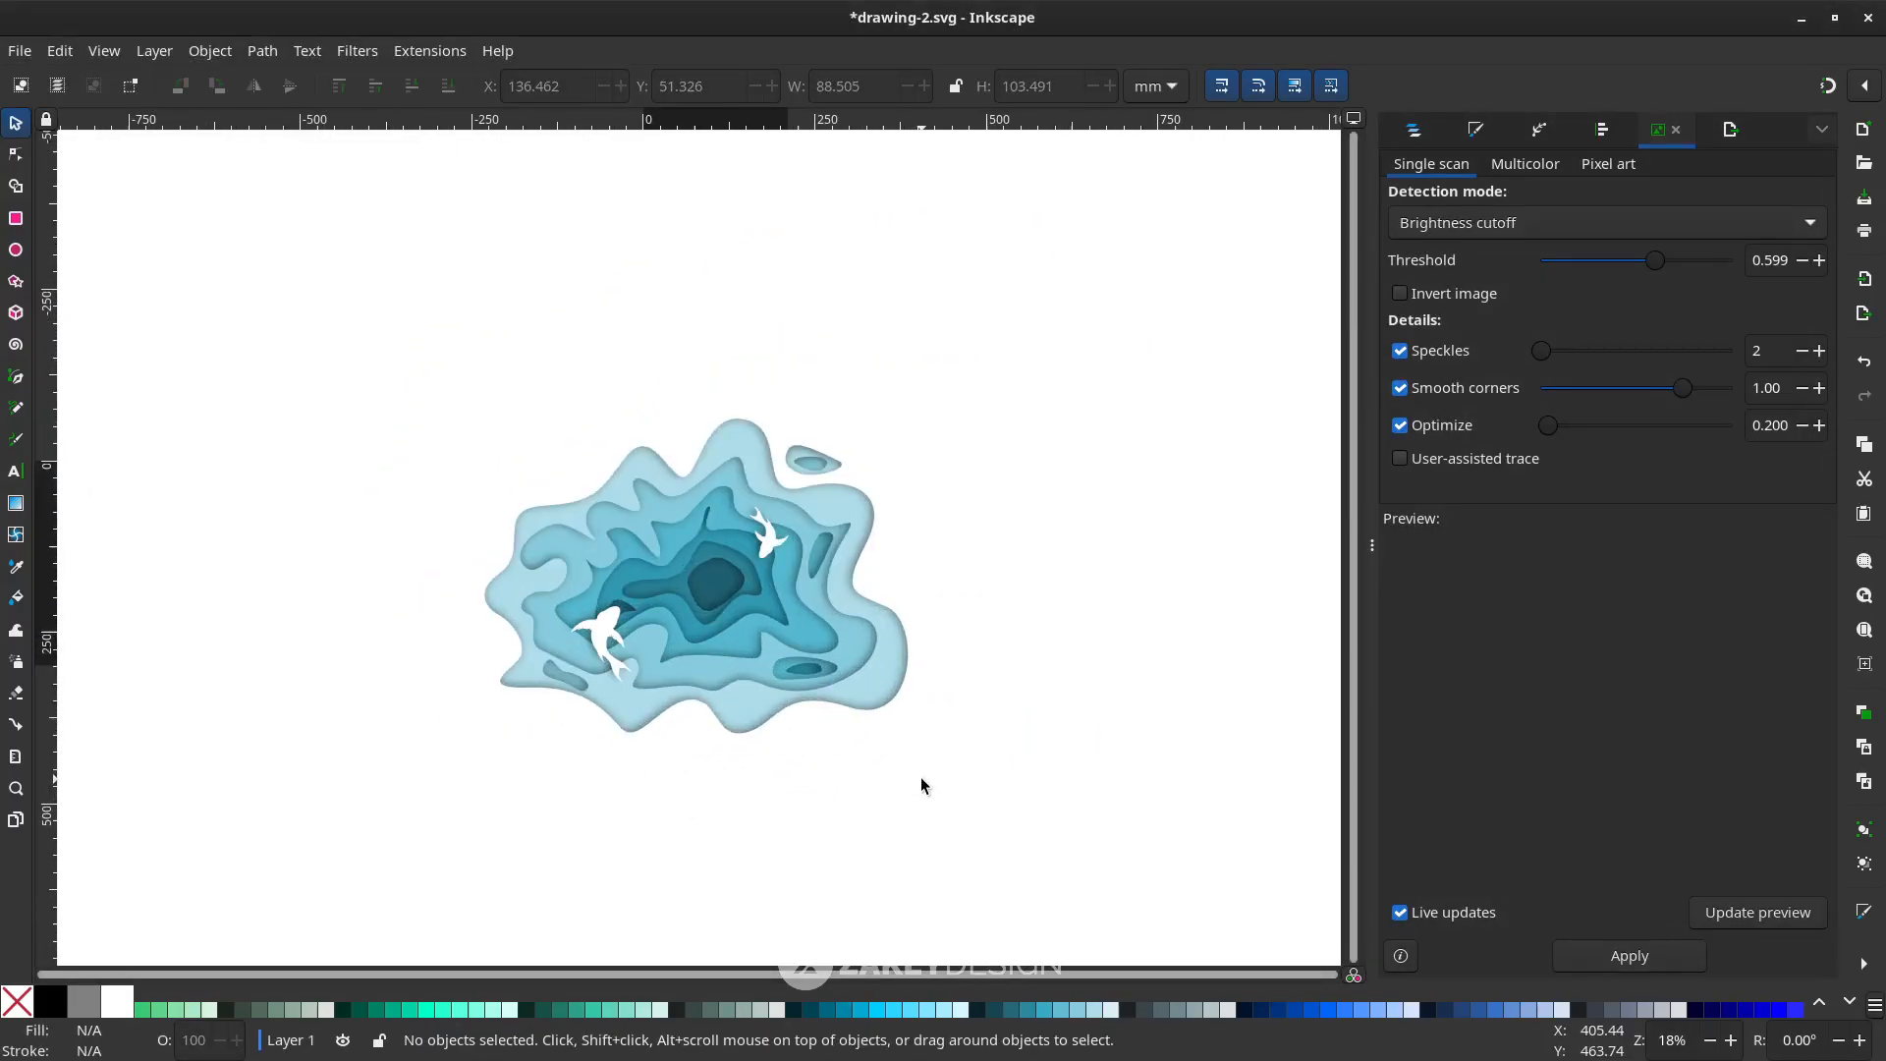
scroll(703, 780, up, 1)
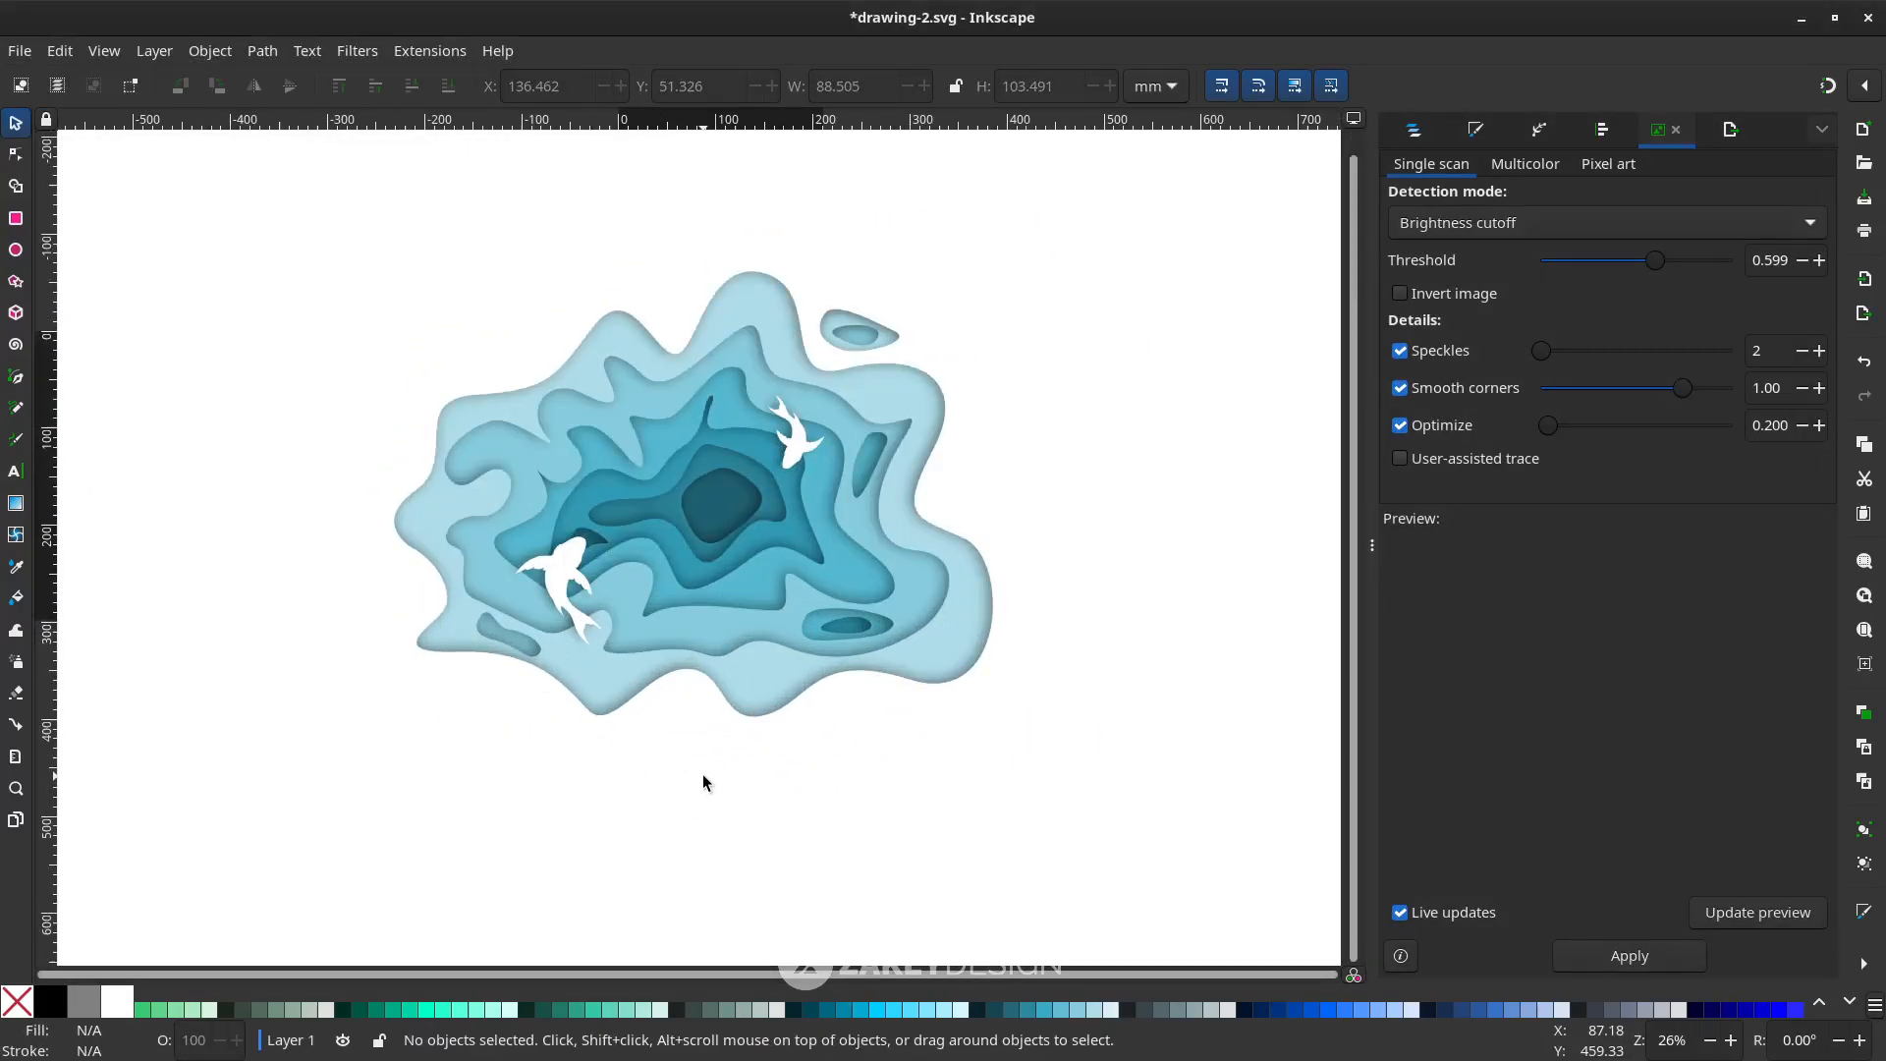
Import the black sea-corals-and-algae silhouettes JPEG as an embedded image with DPI from file, and place it below the layered artwork
click(19, 50)
click(118, 344)
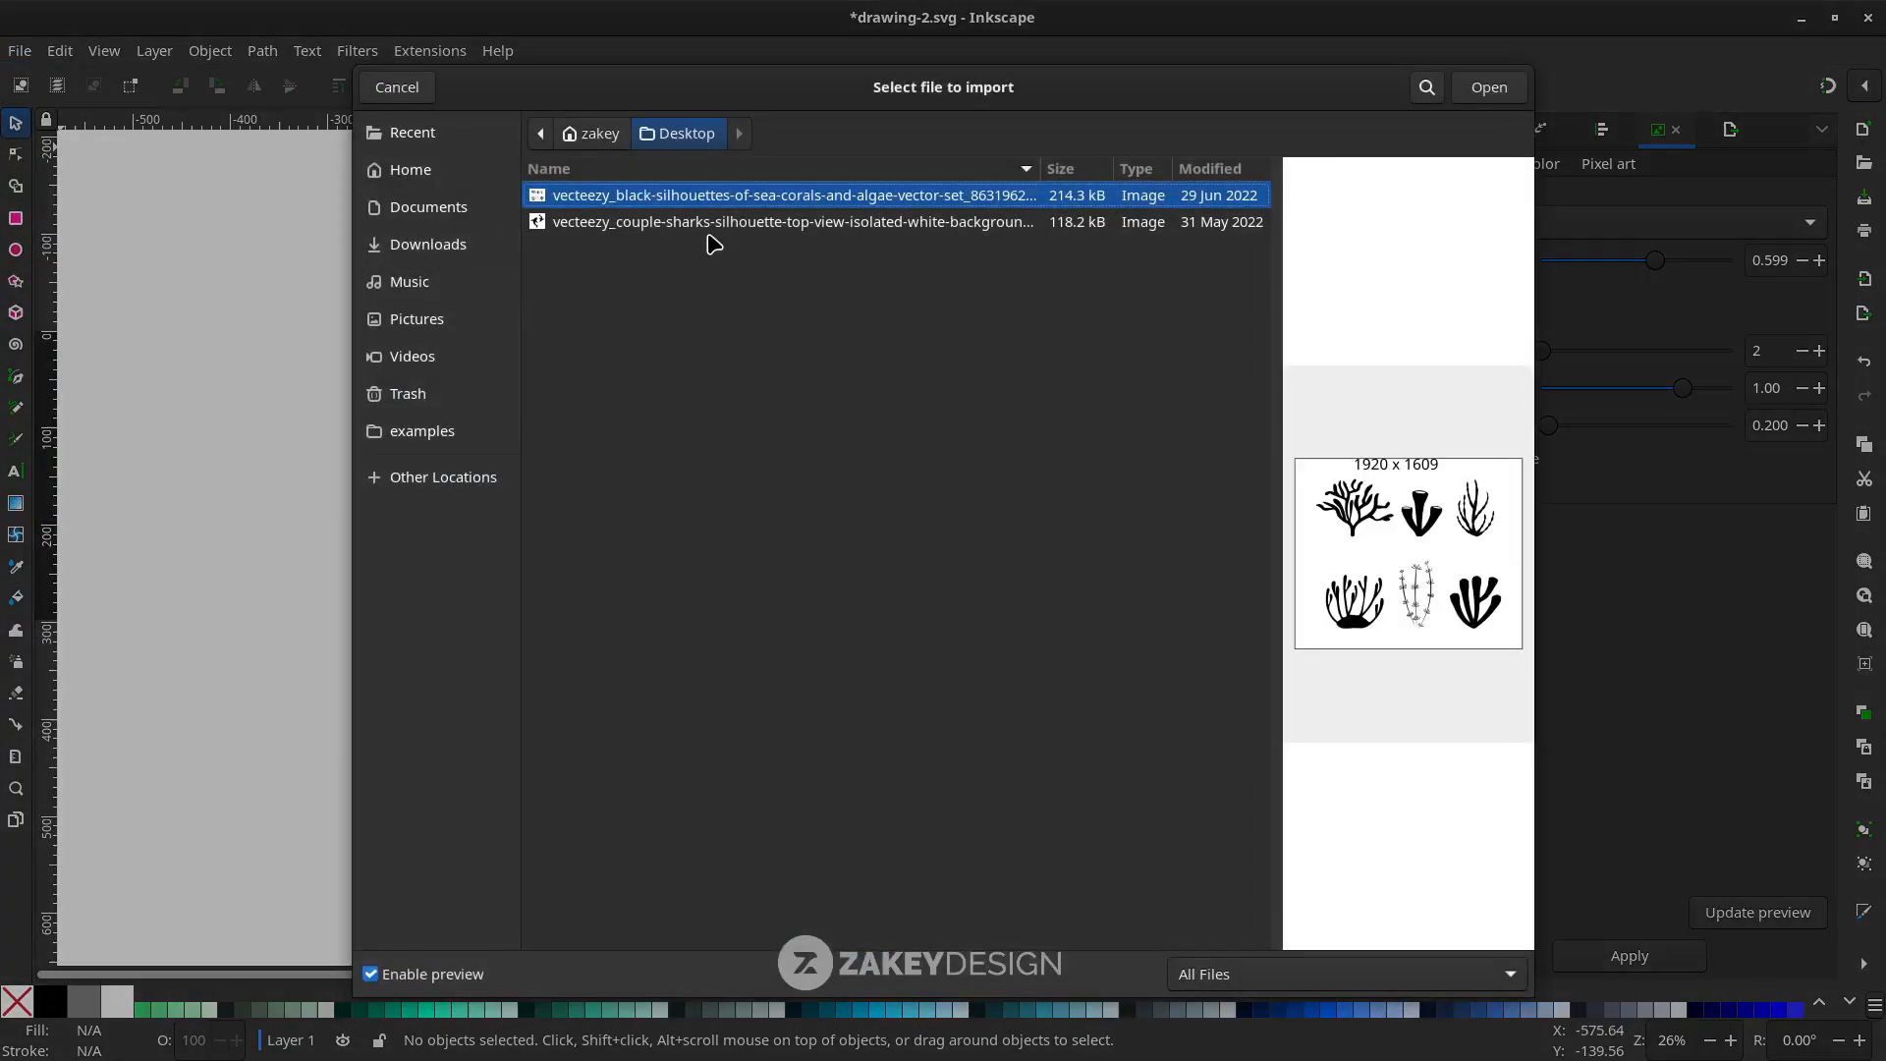
click(713, 226)
click(722, 207)
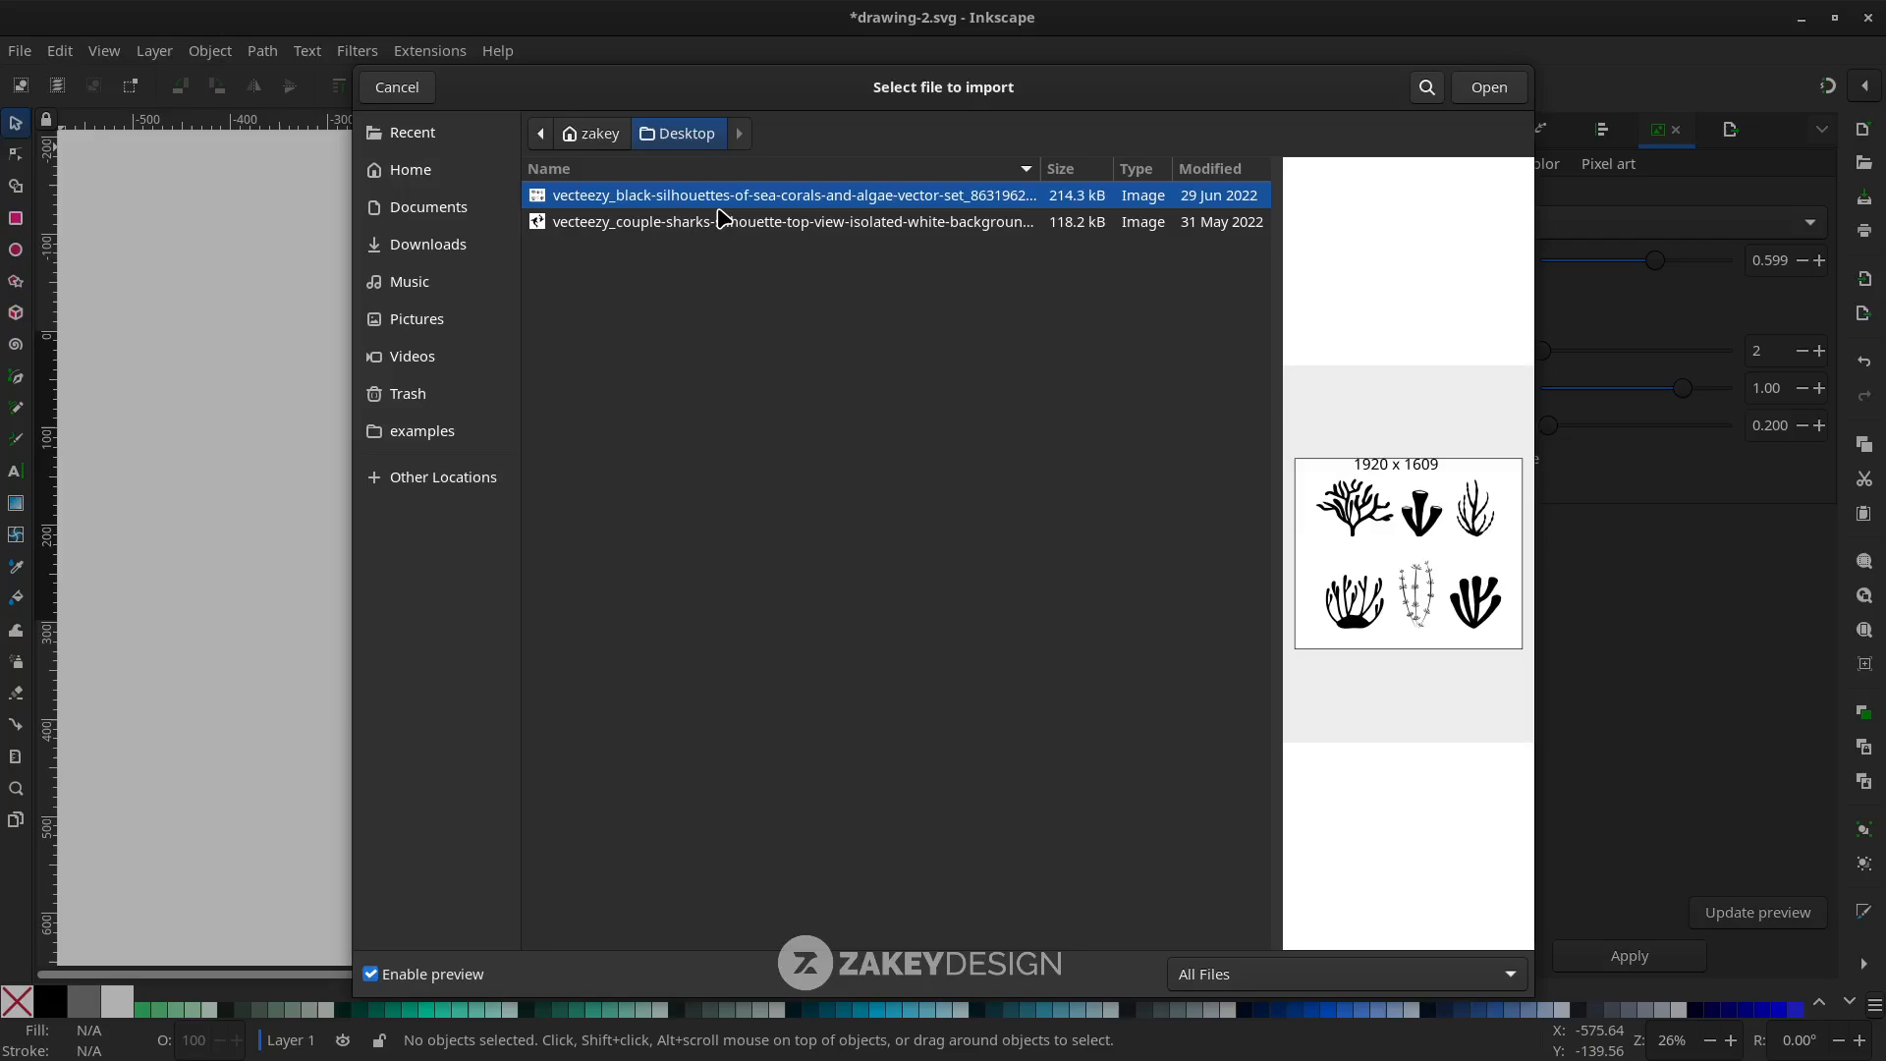
double_click(720, 211)
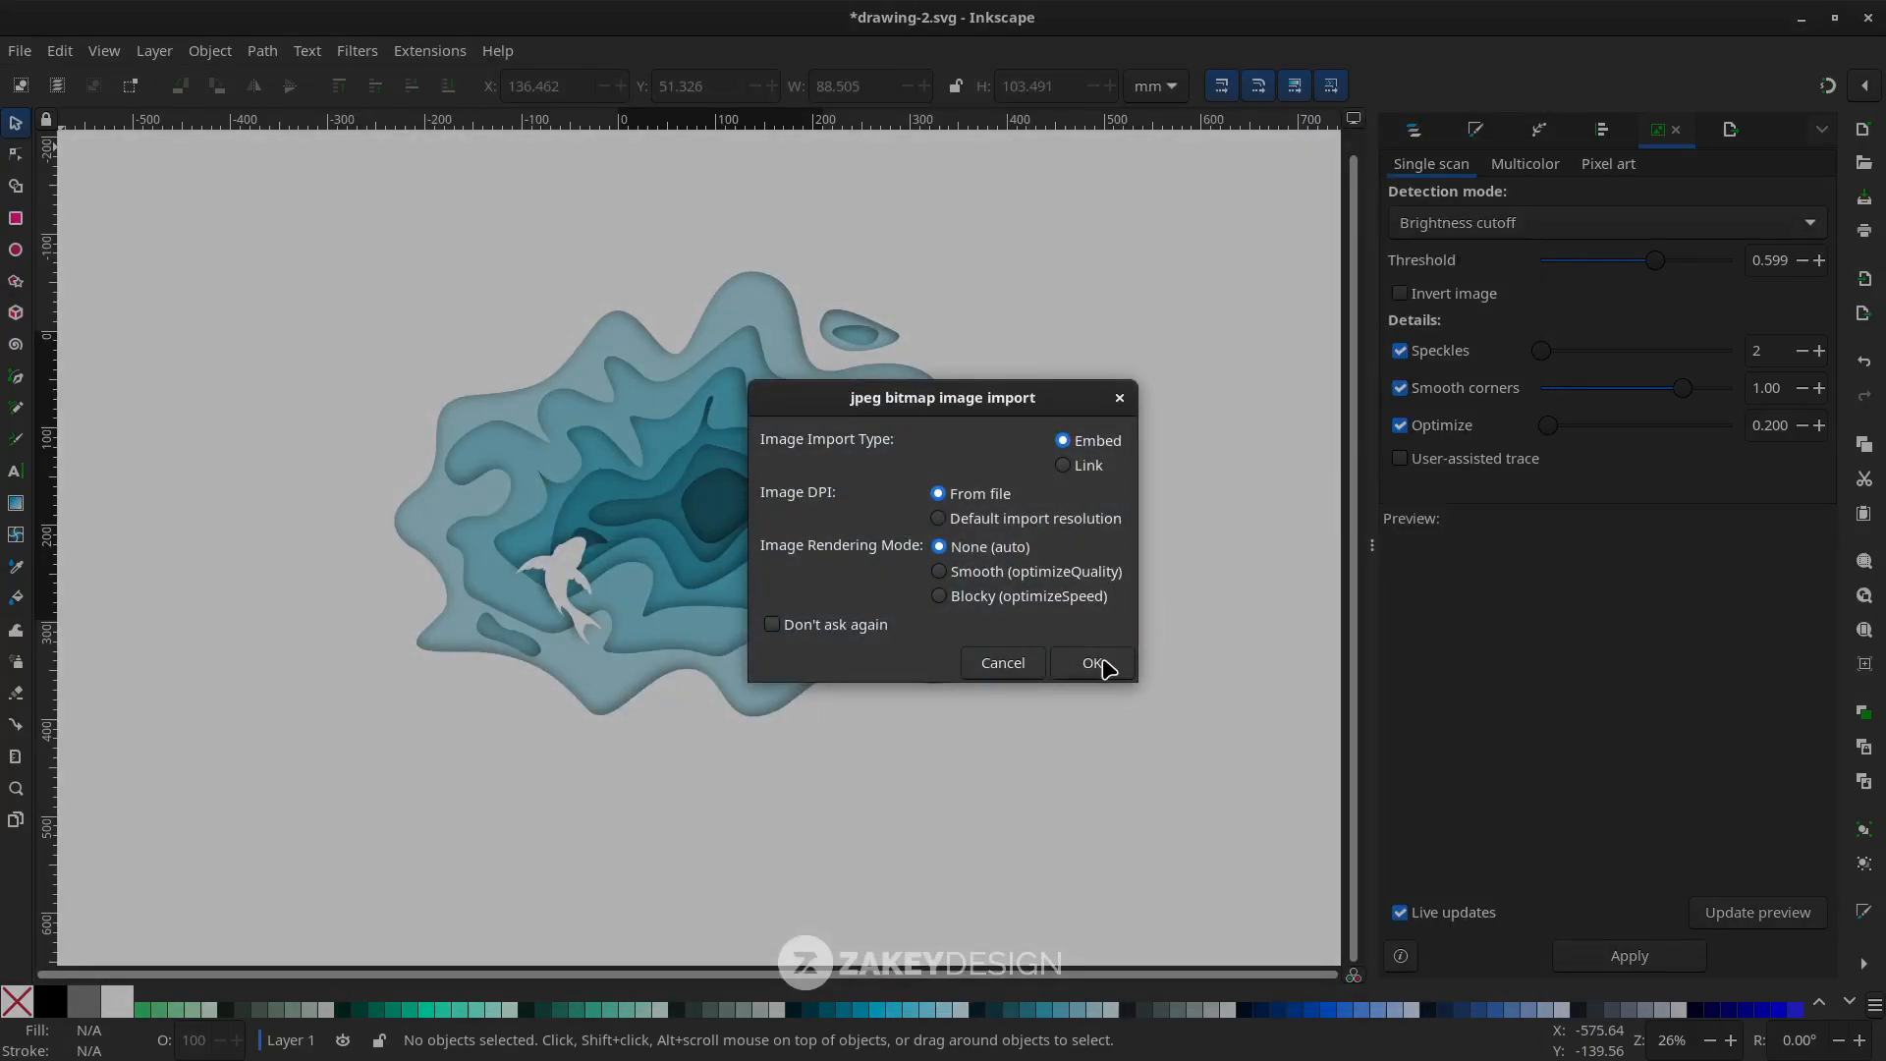
click(1094, 663)
drag(712, 545, 779, 759)
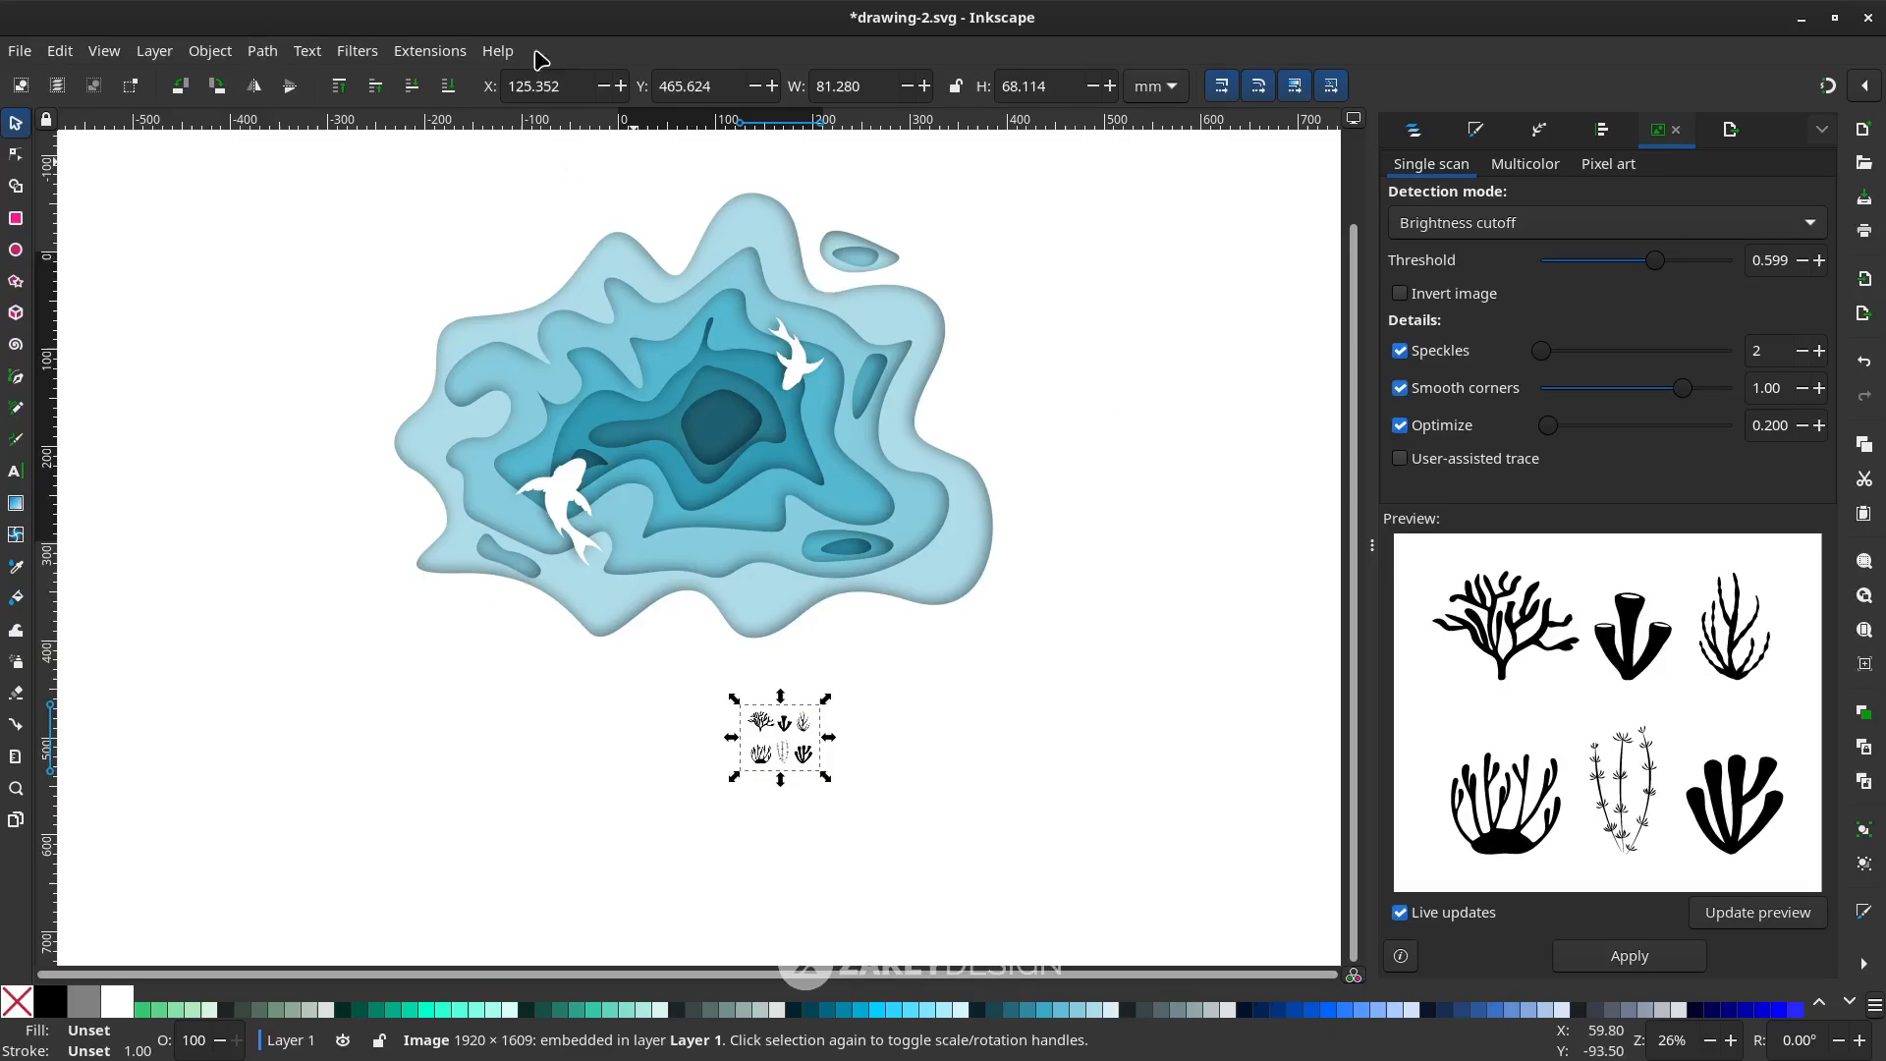
Trace the imported coral image in a single scan with brightness cutoff at a threshold of 0.651
click(251, 53)
click(294, 138)
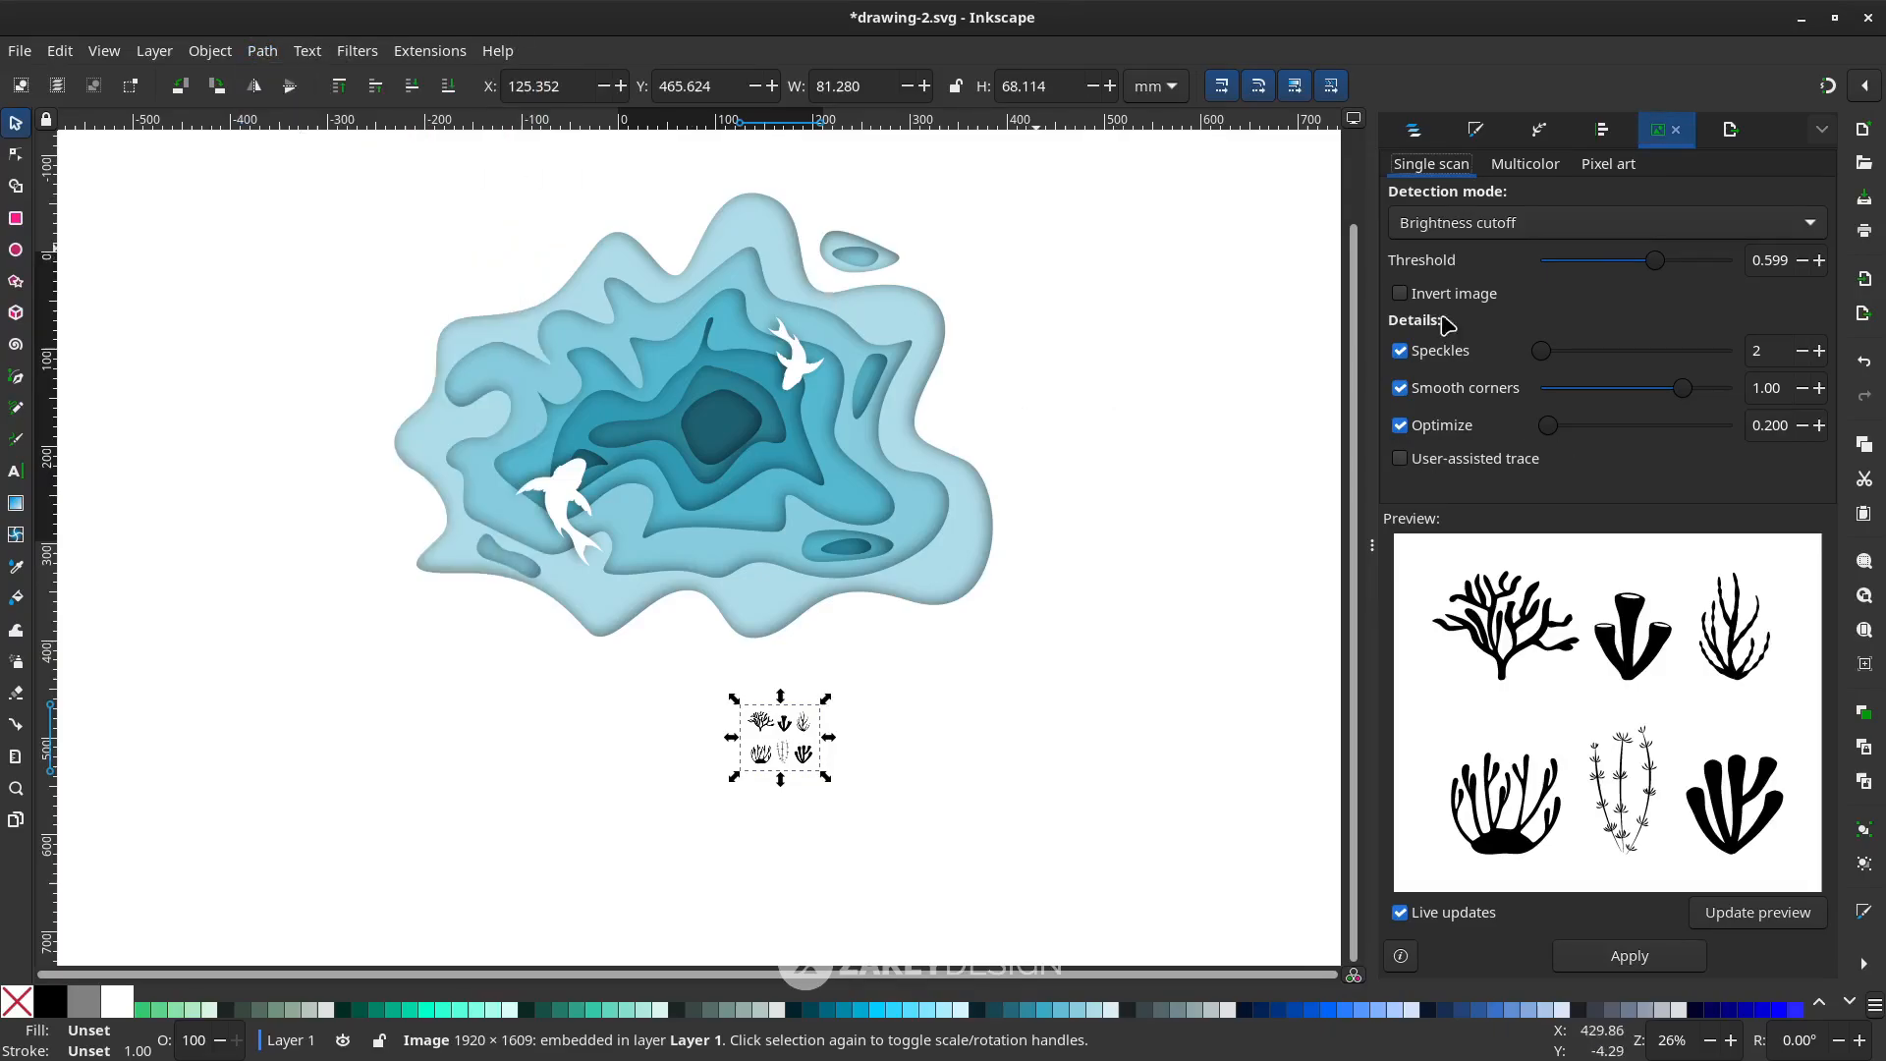
drag(1664, 255, 1674, 274)
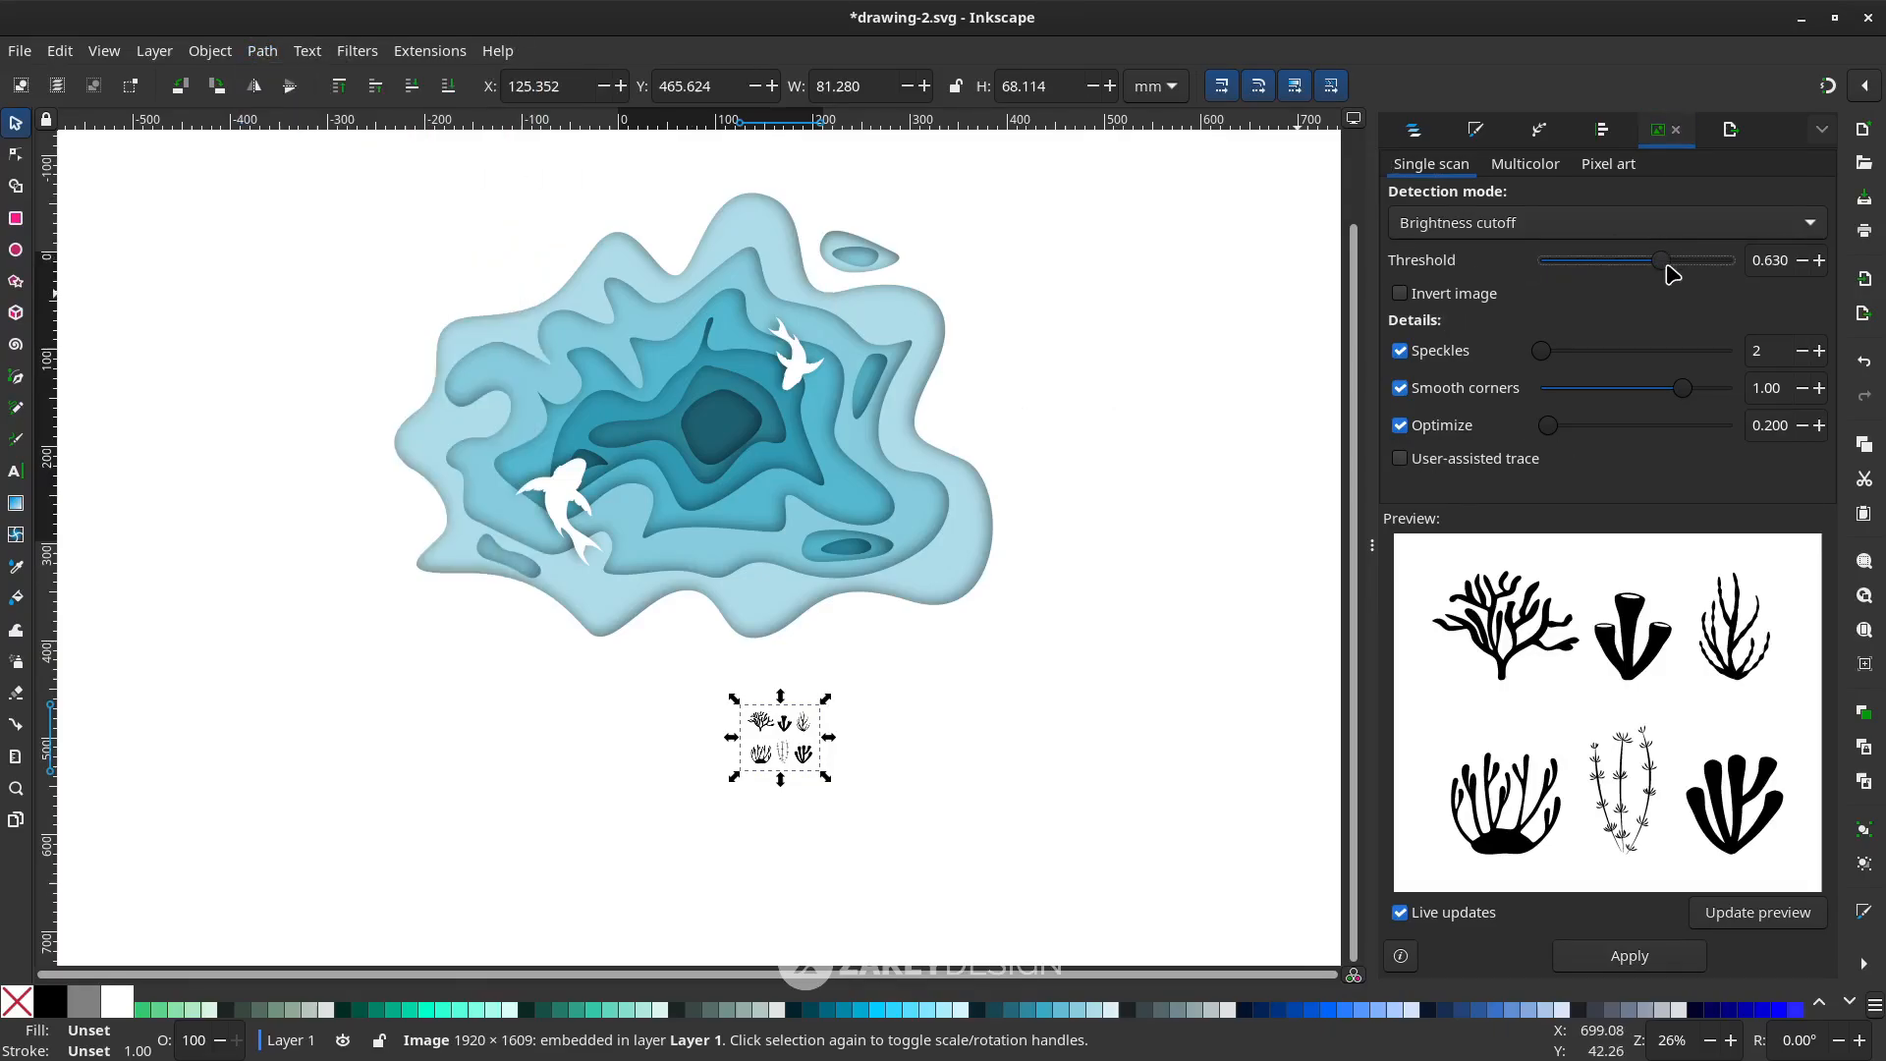
click(1629, 956)
scroll(811, 756, up, 5)
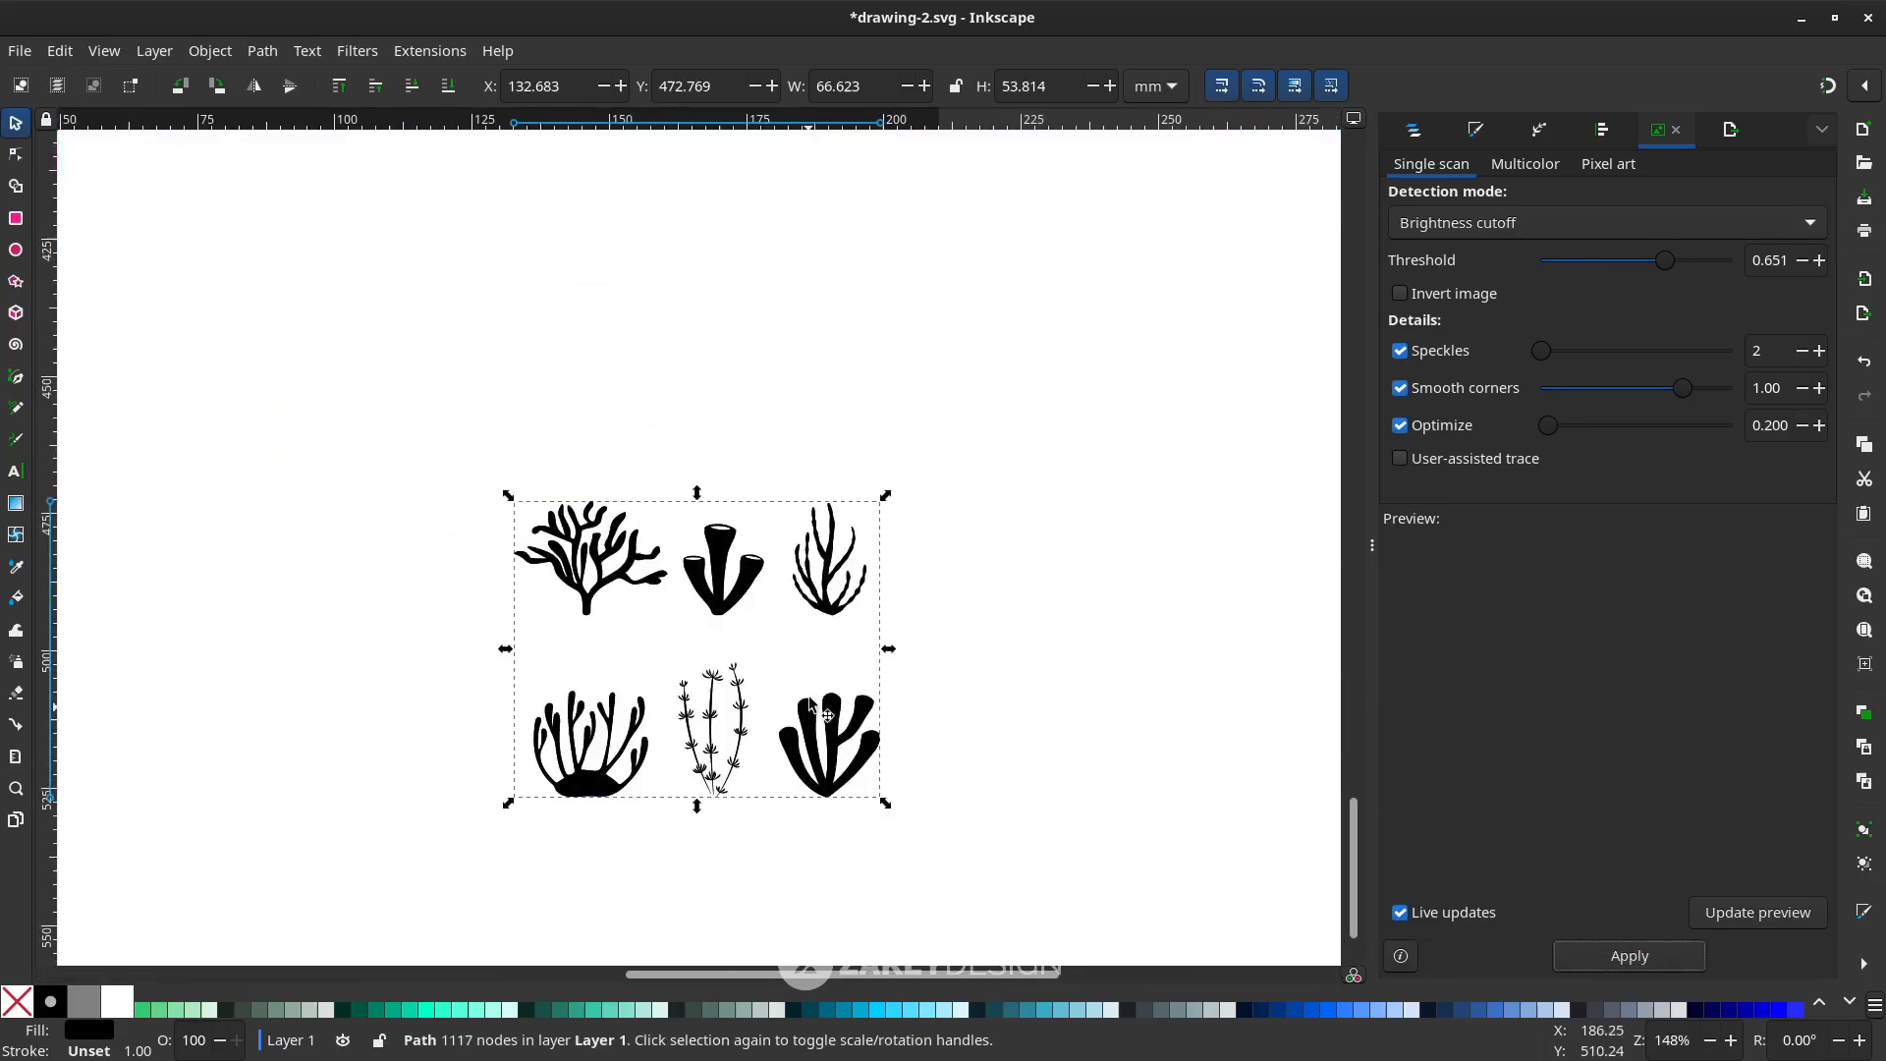
Move the traced coral path off the source image and enlarge it to about 135 mm wide
mouse_move(838, 765)
mouse_down()
mouse_move(817, 738)
mouse_move(239, 649)
mouse_up()
scroll(255, 663, left, 8)
scroll(550, 701, down, 1)
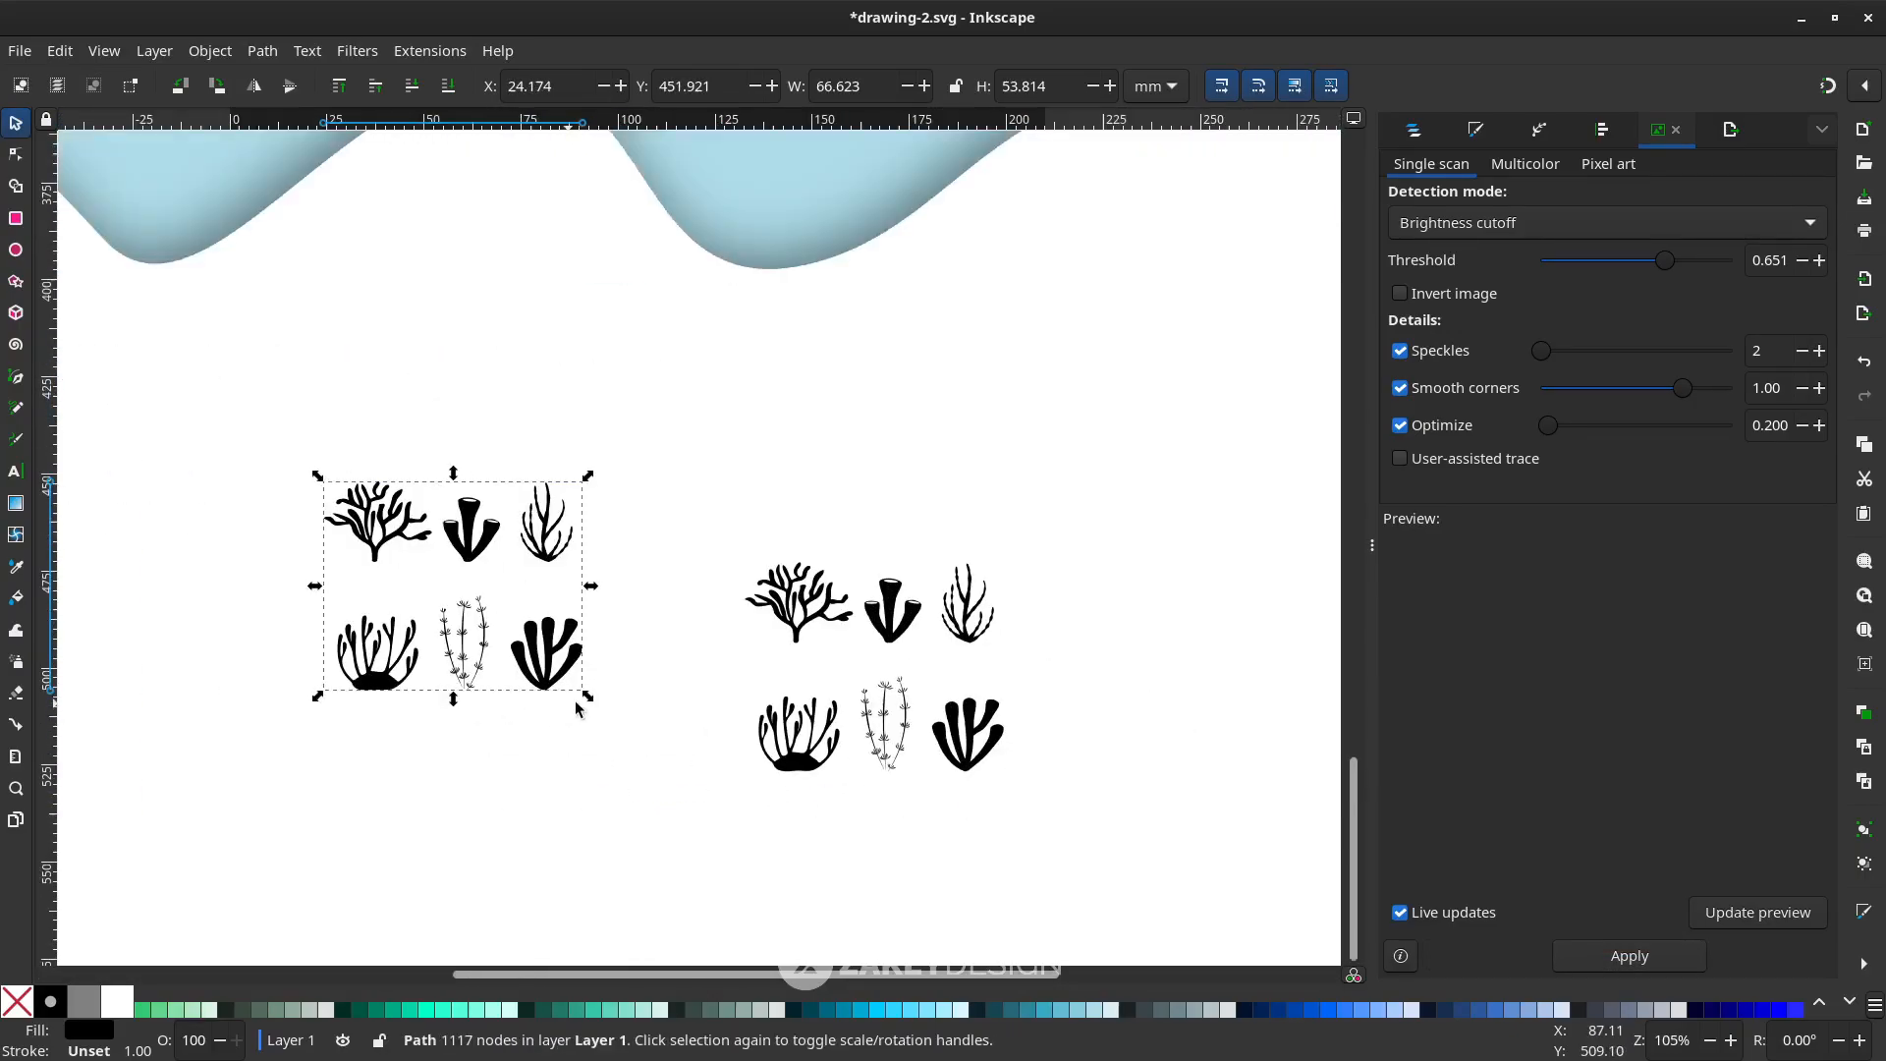
drag(605, 717, 733, 822)
scroll(688, 776, down, 2)
Delete the imported coral bitmap, keeping the enlarged traced path below the artwork
click(806, 697)
scroll(806, 698, up, 2)
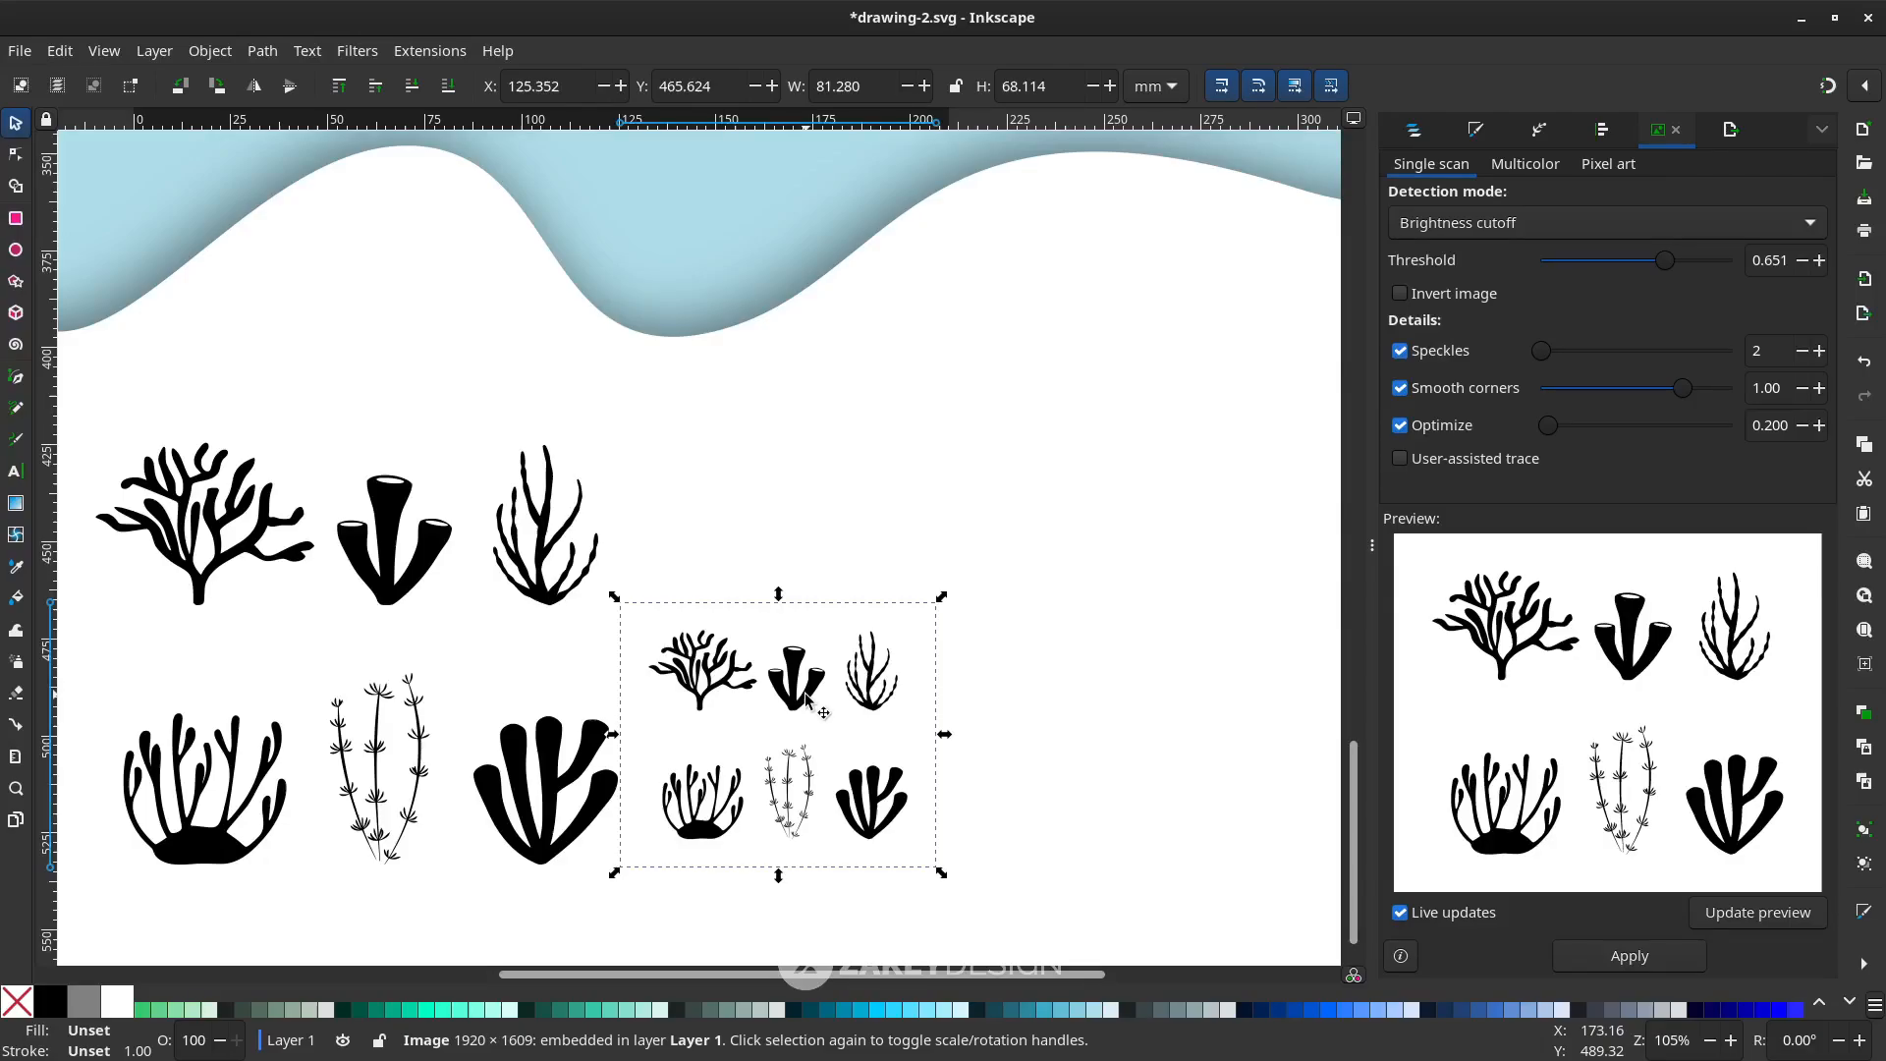
key(Delete)
scroll(806, 694, left, 5)
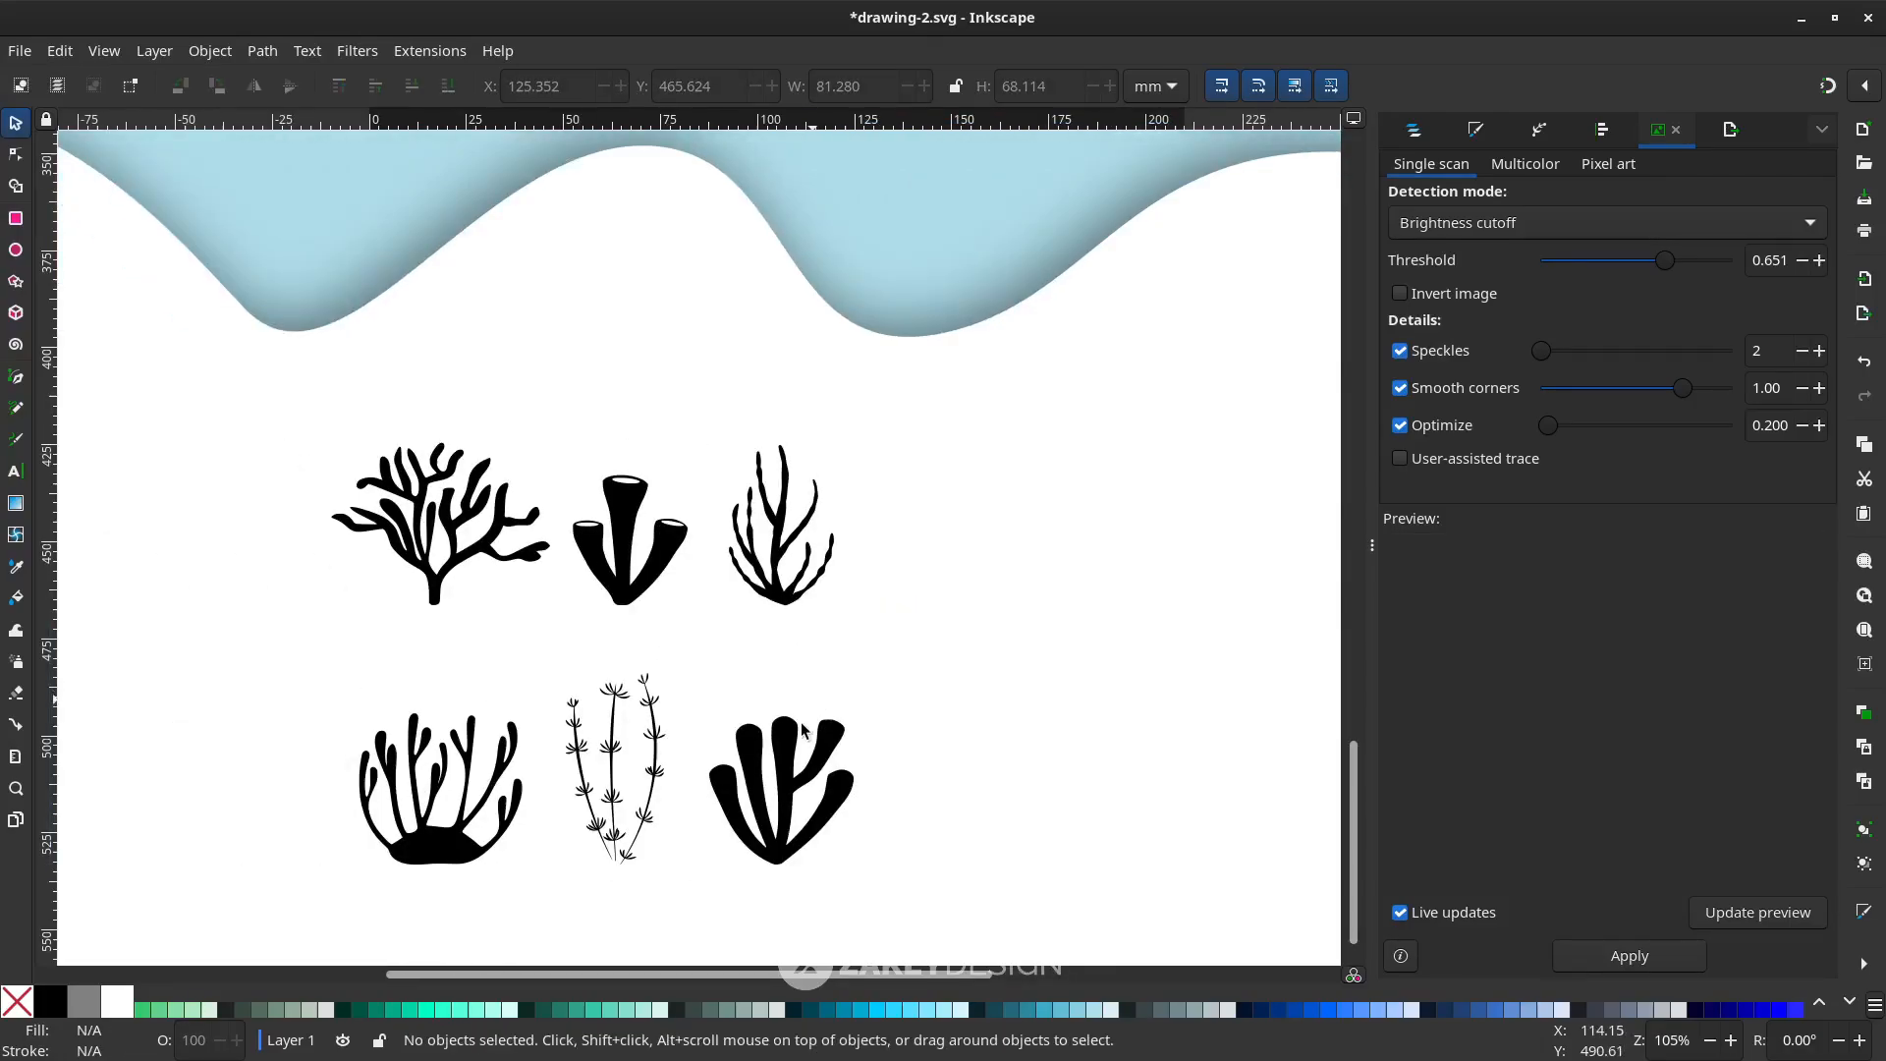
Split the traced coral path into separate silhouettes and clear the selection
click(775, 851)
scroll(699, 688, down, 2)
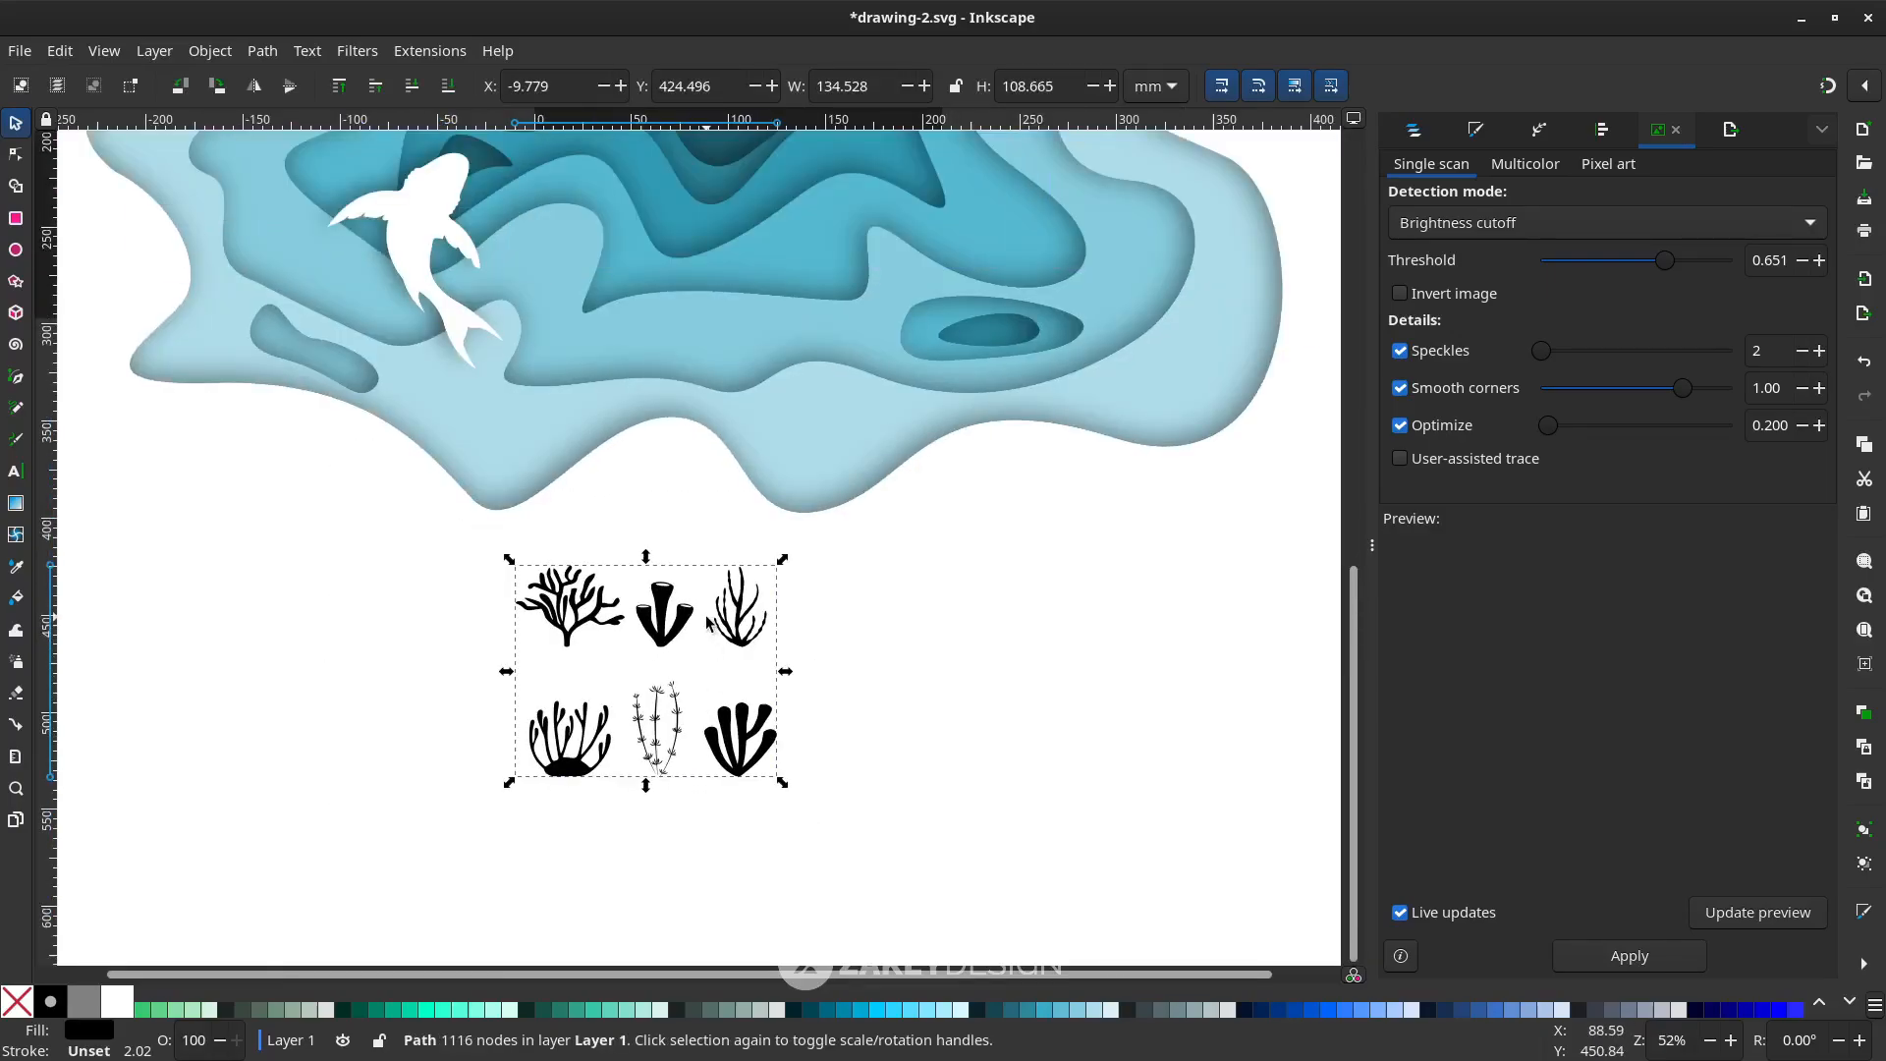
click(270, 51)
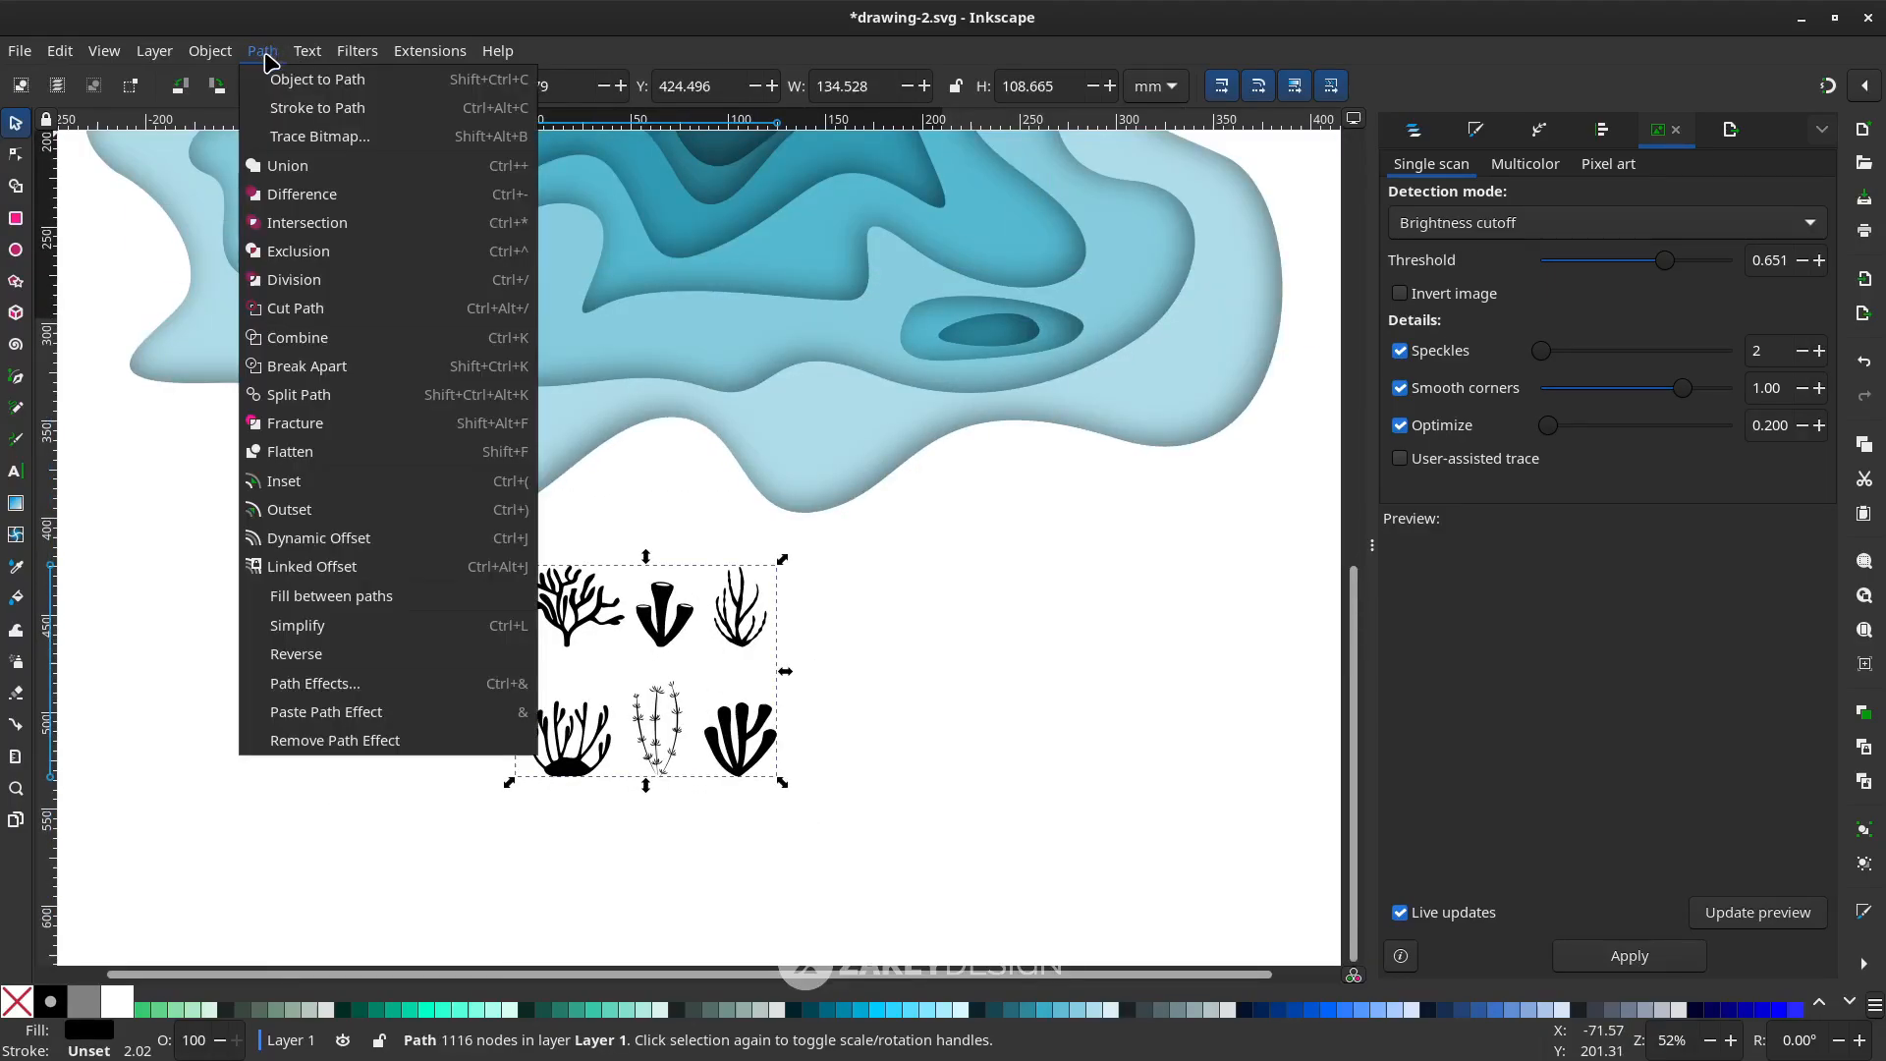
click(352, 399)
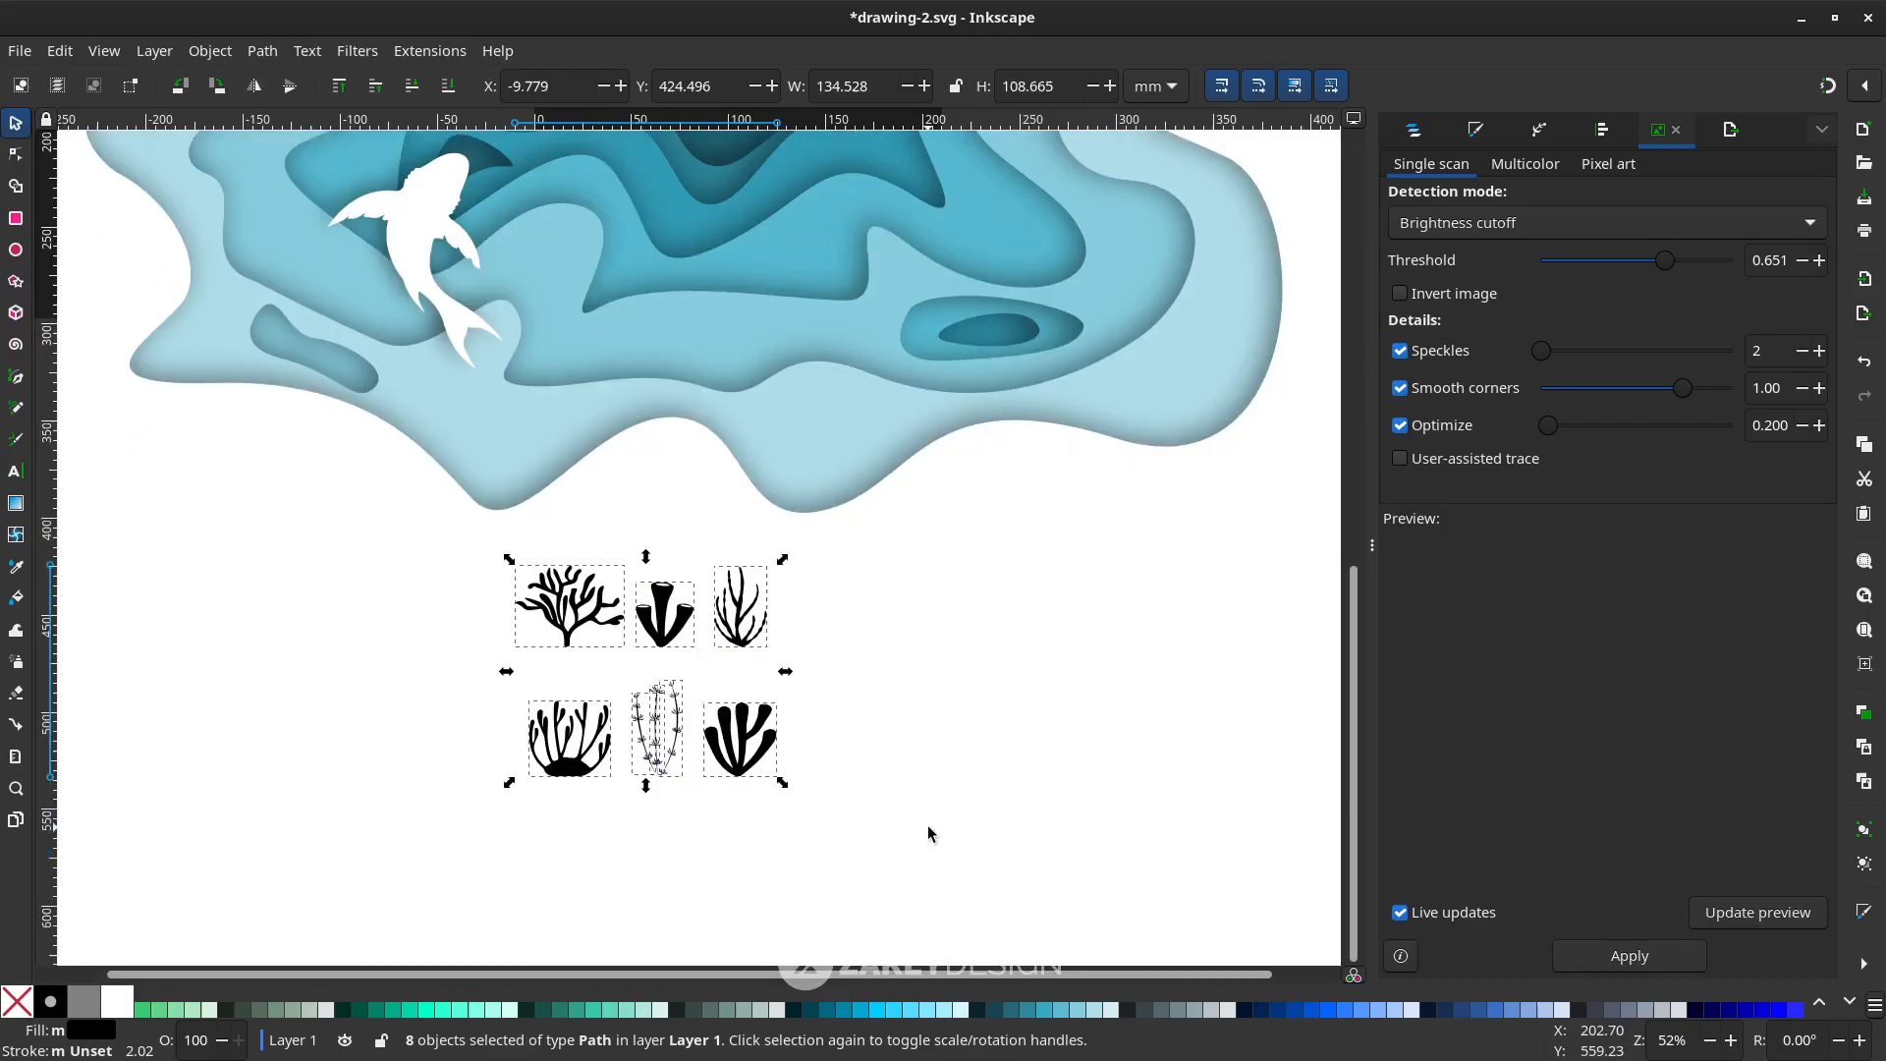
click(931, 830)
drag(567, 633, 465, 582)
key(ctrl)
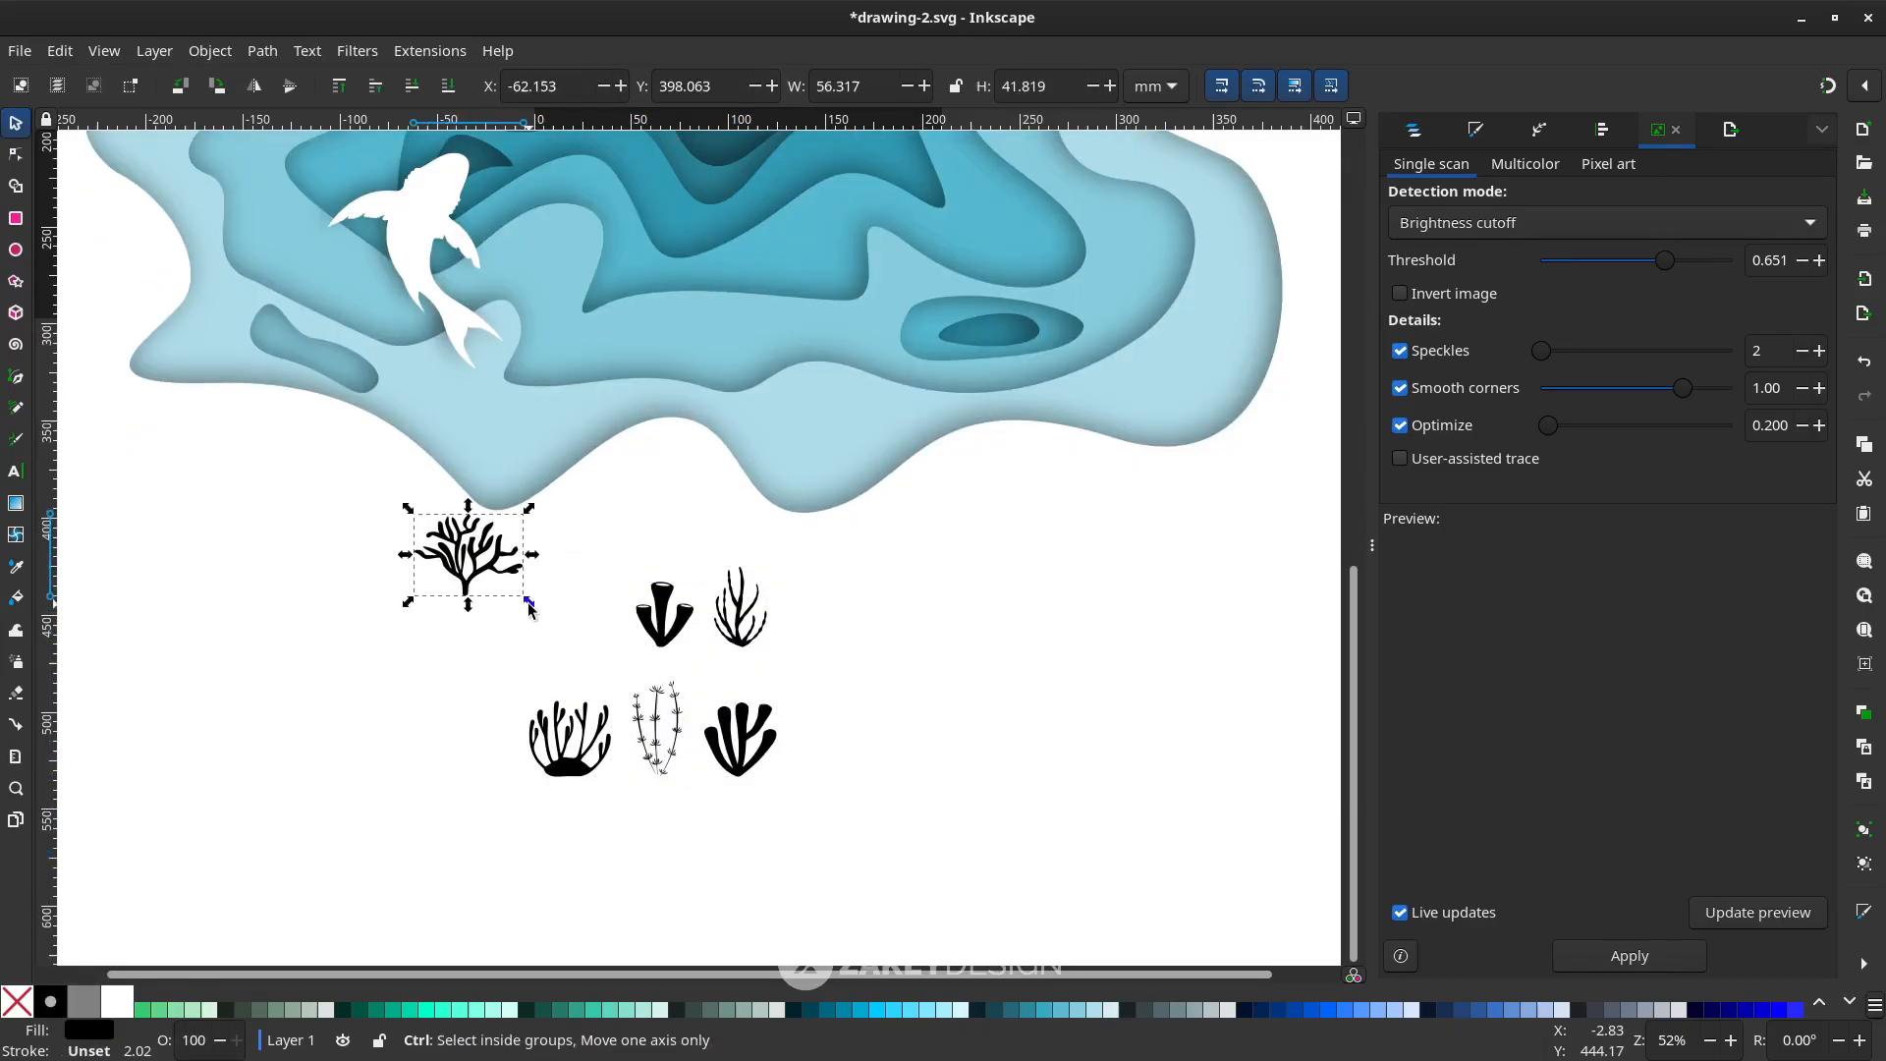
drag(530, 608, 539, 630)
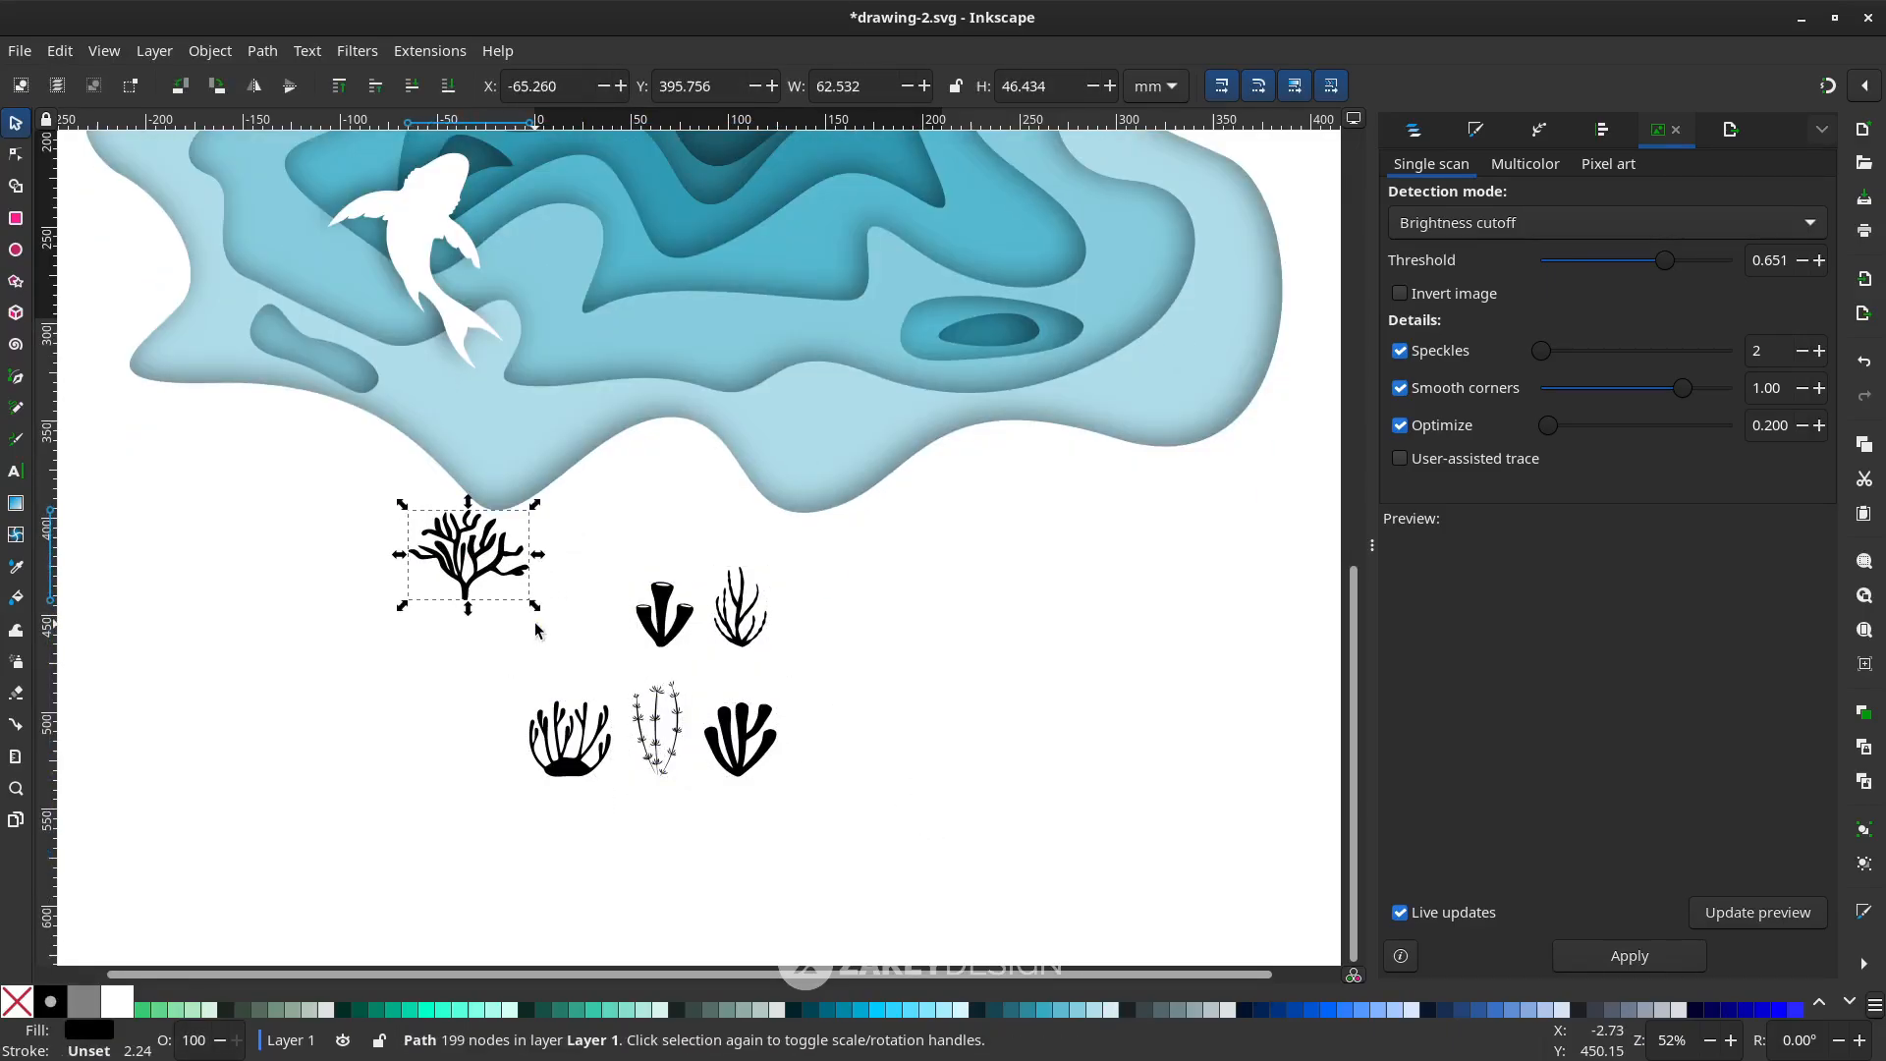
key(ctrl+z)
key(ctrl+z)
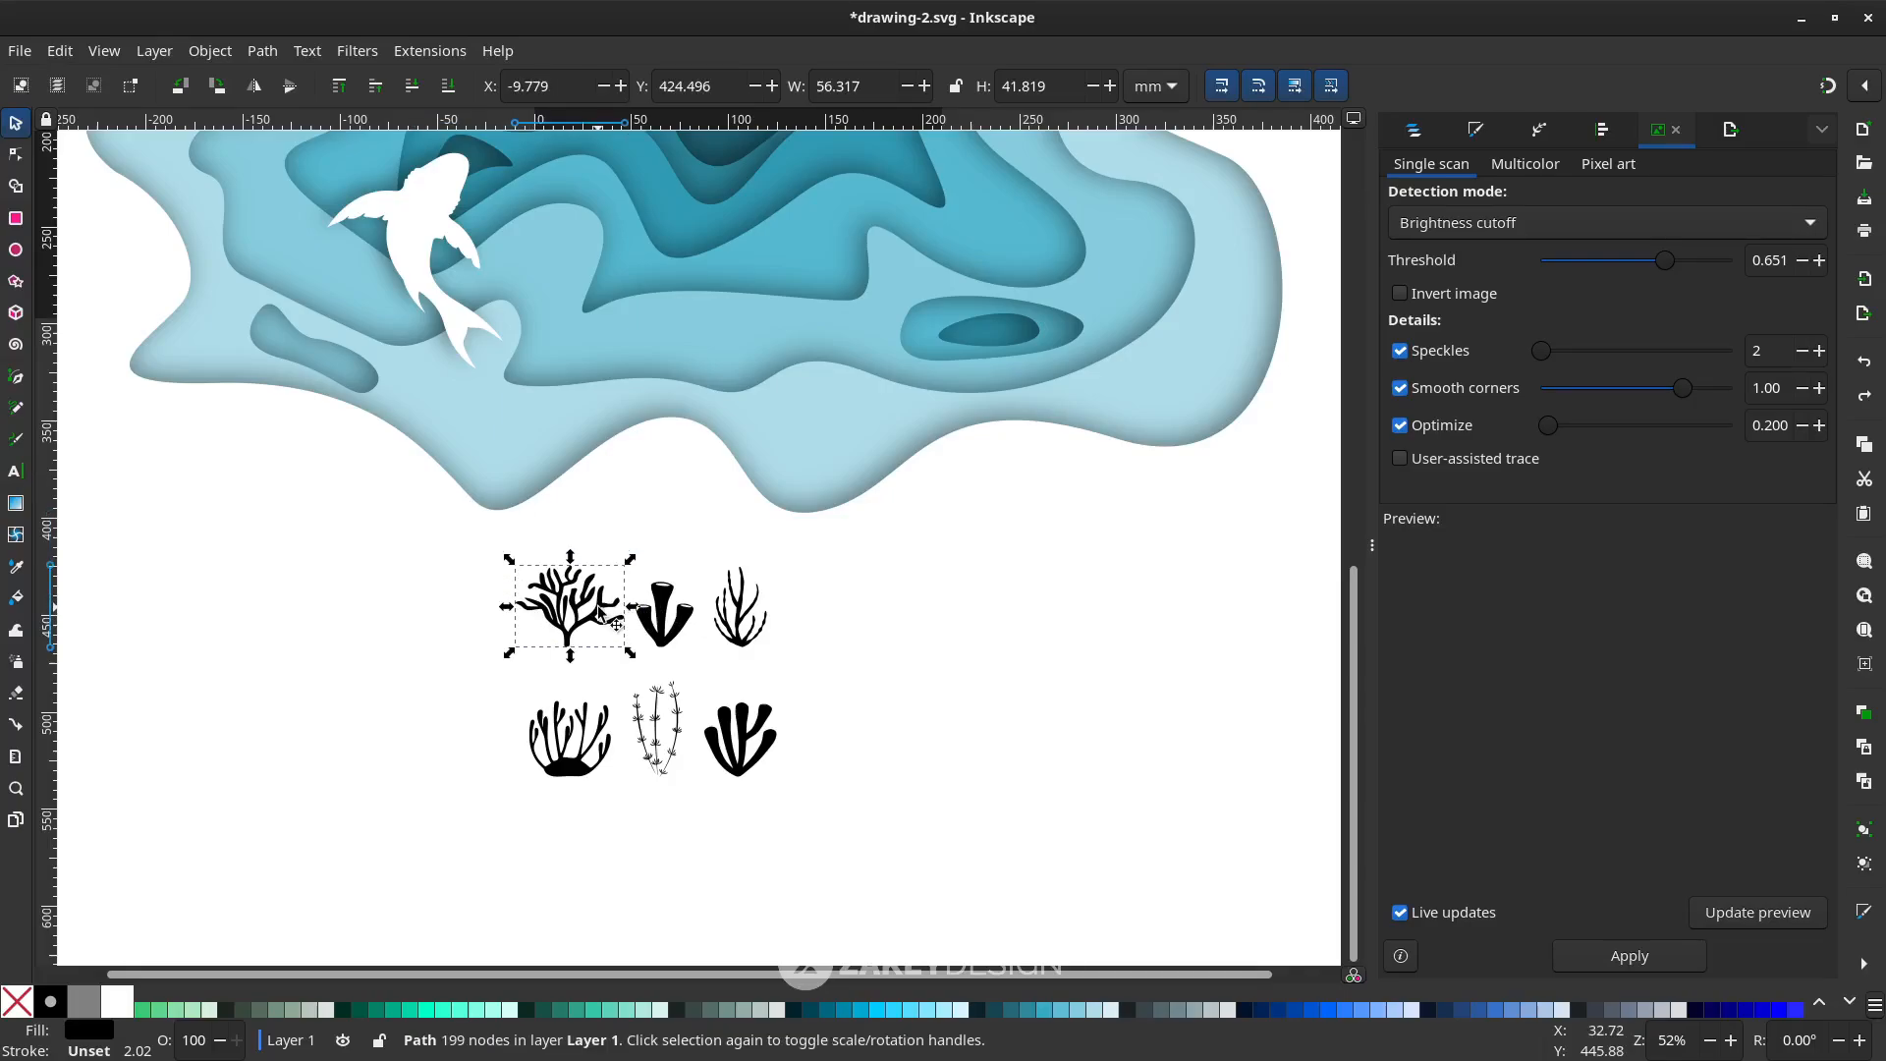
Enlarge the tree-like branching coral to about 111 mm wide, fill it white, and place it on the hump of the artwork's lower edge
mouse_move(599, 611)
mouse_down()
mouse_move(511, 543)
mouse_move(593, 625)
mouse_up()
drag(483, 555, 617, 403)
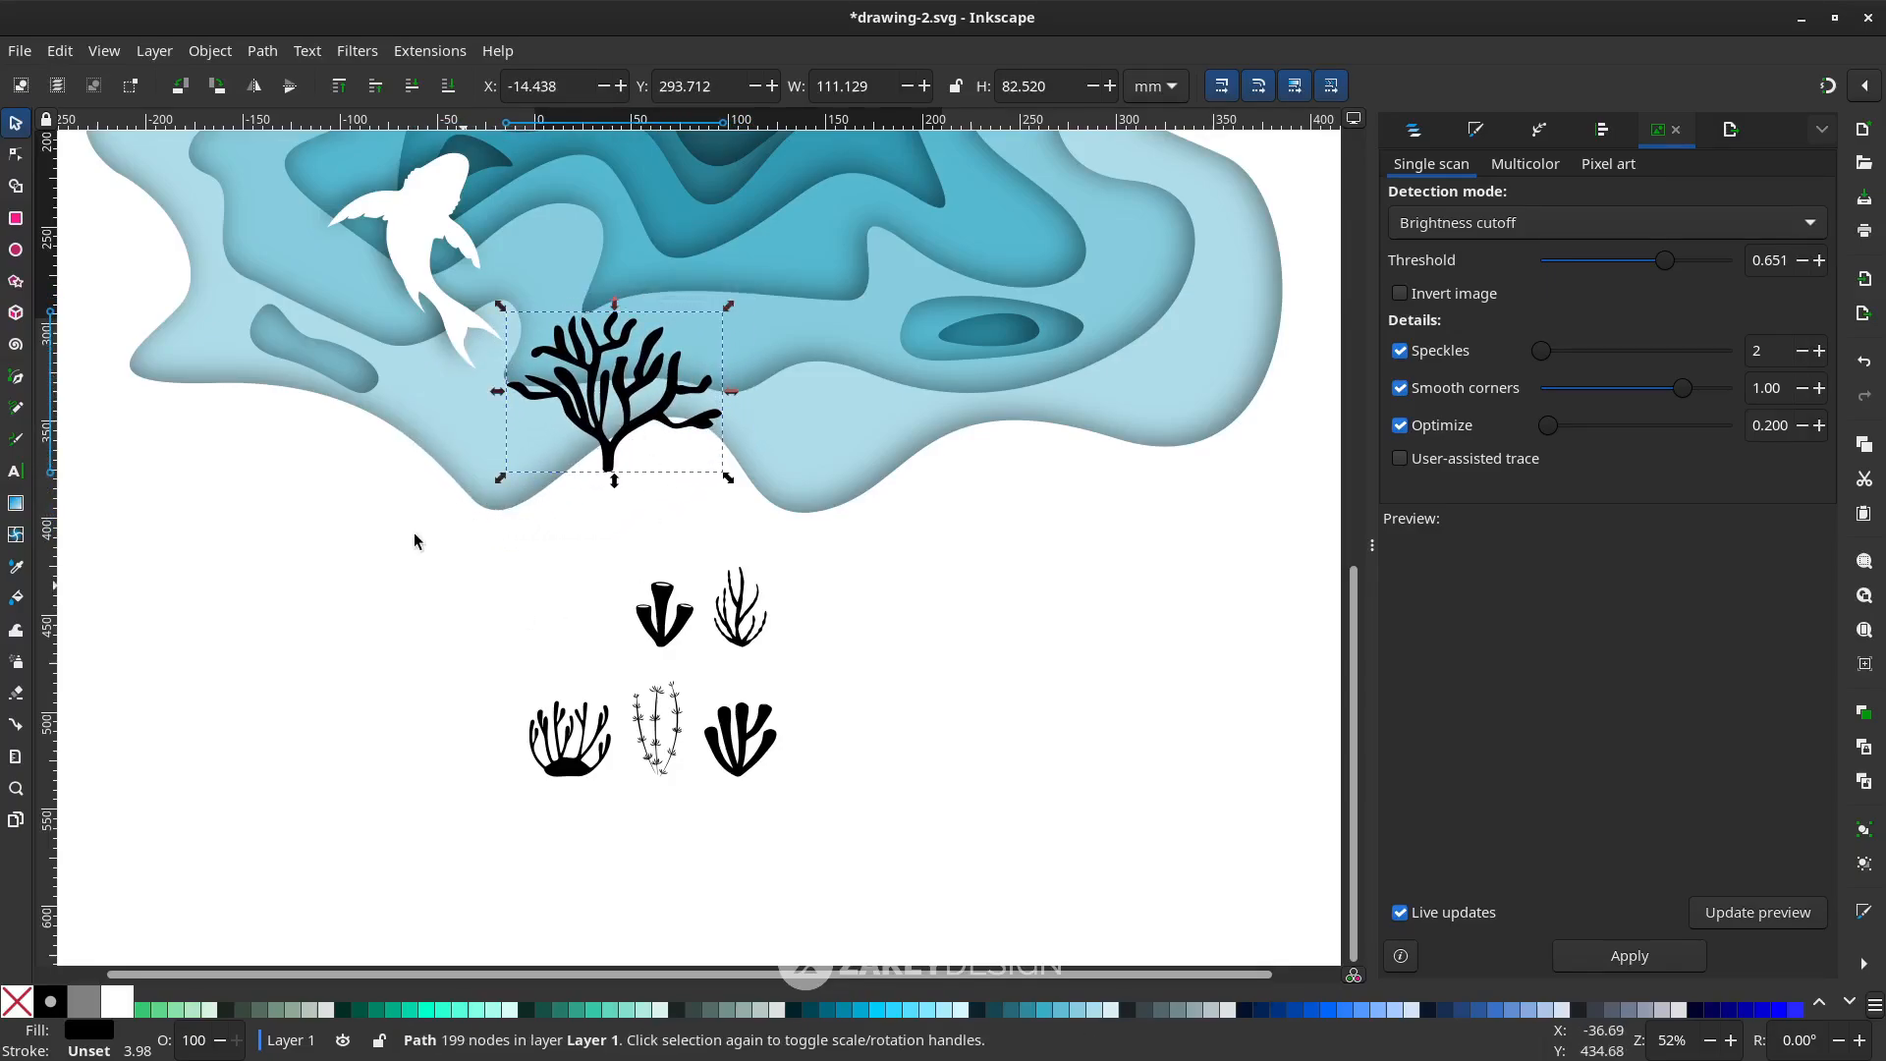
click(117, 1001)
scroll(629, 531, up, 4)
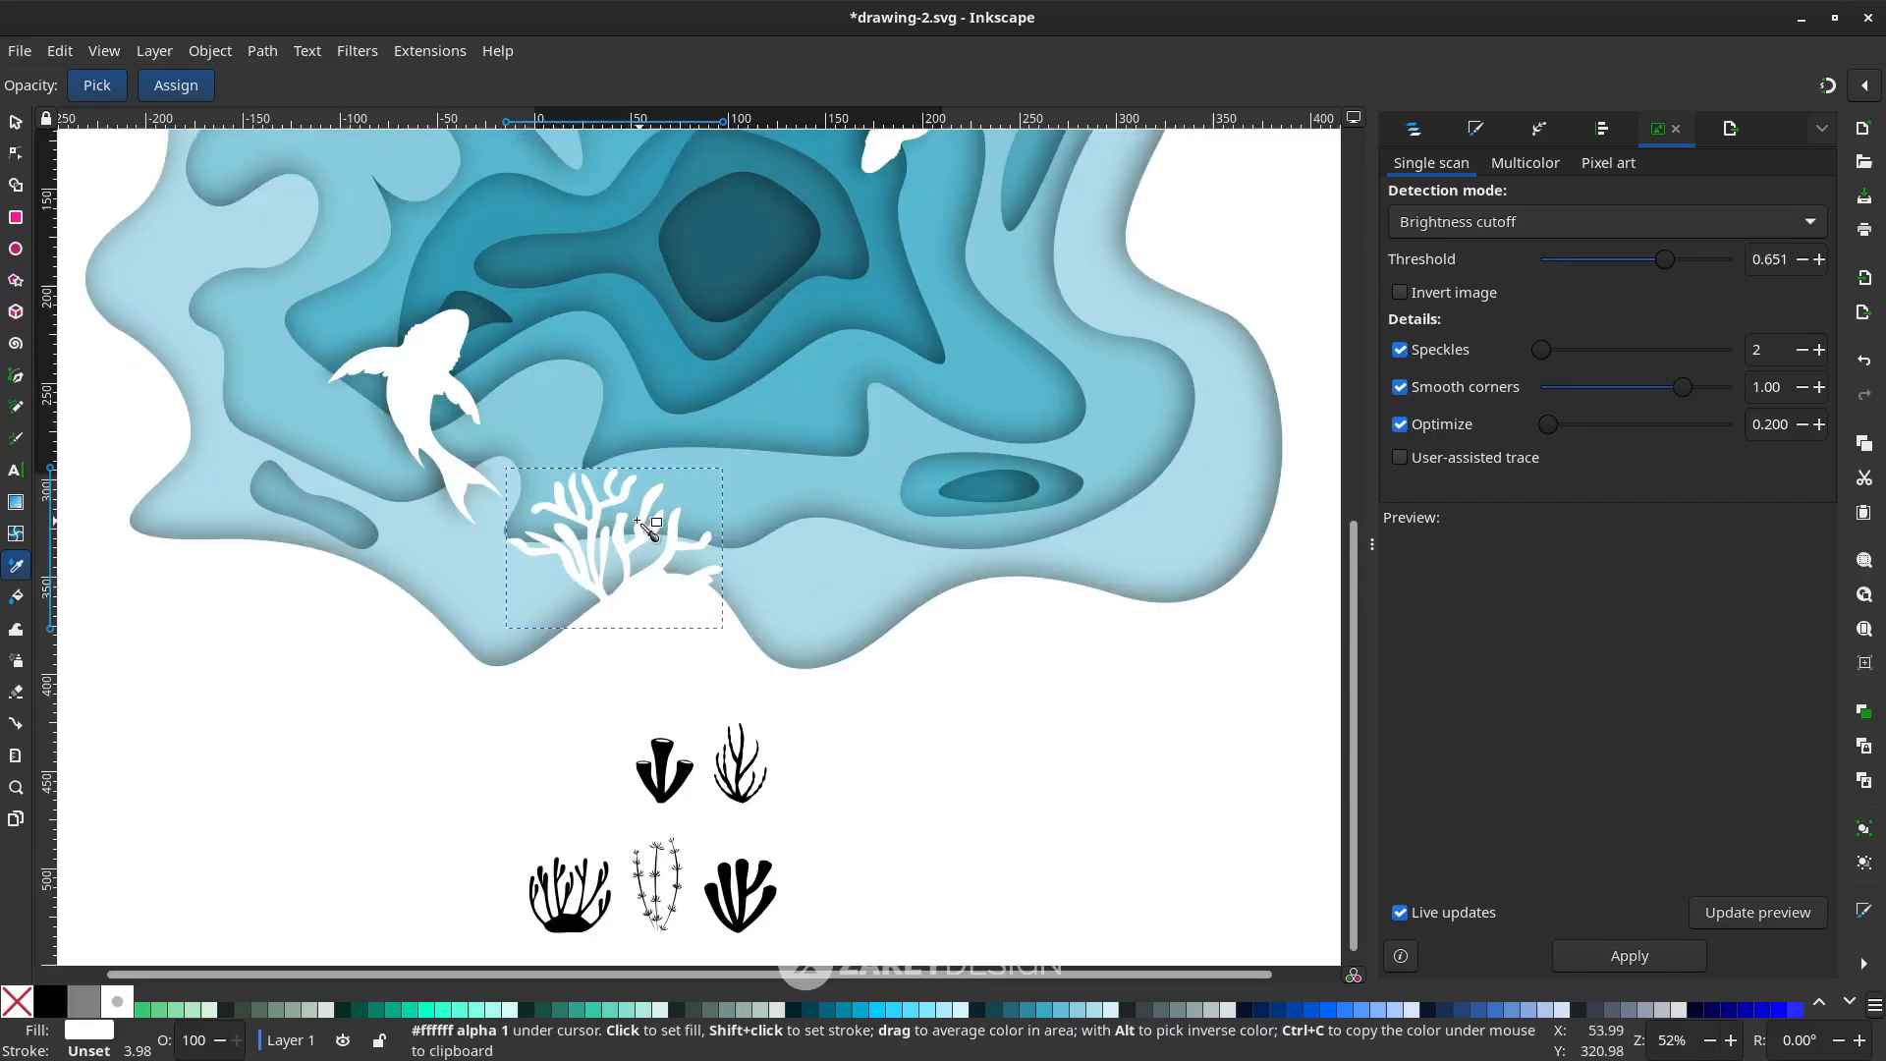
drag(626, 529, 643, 503)
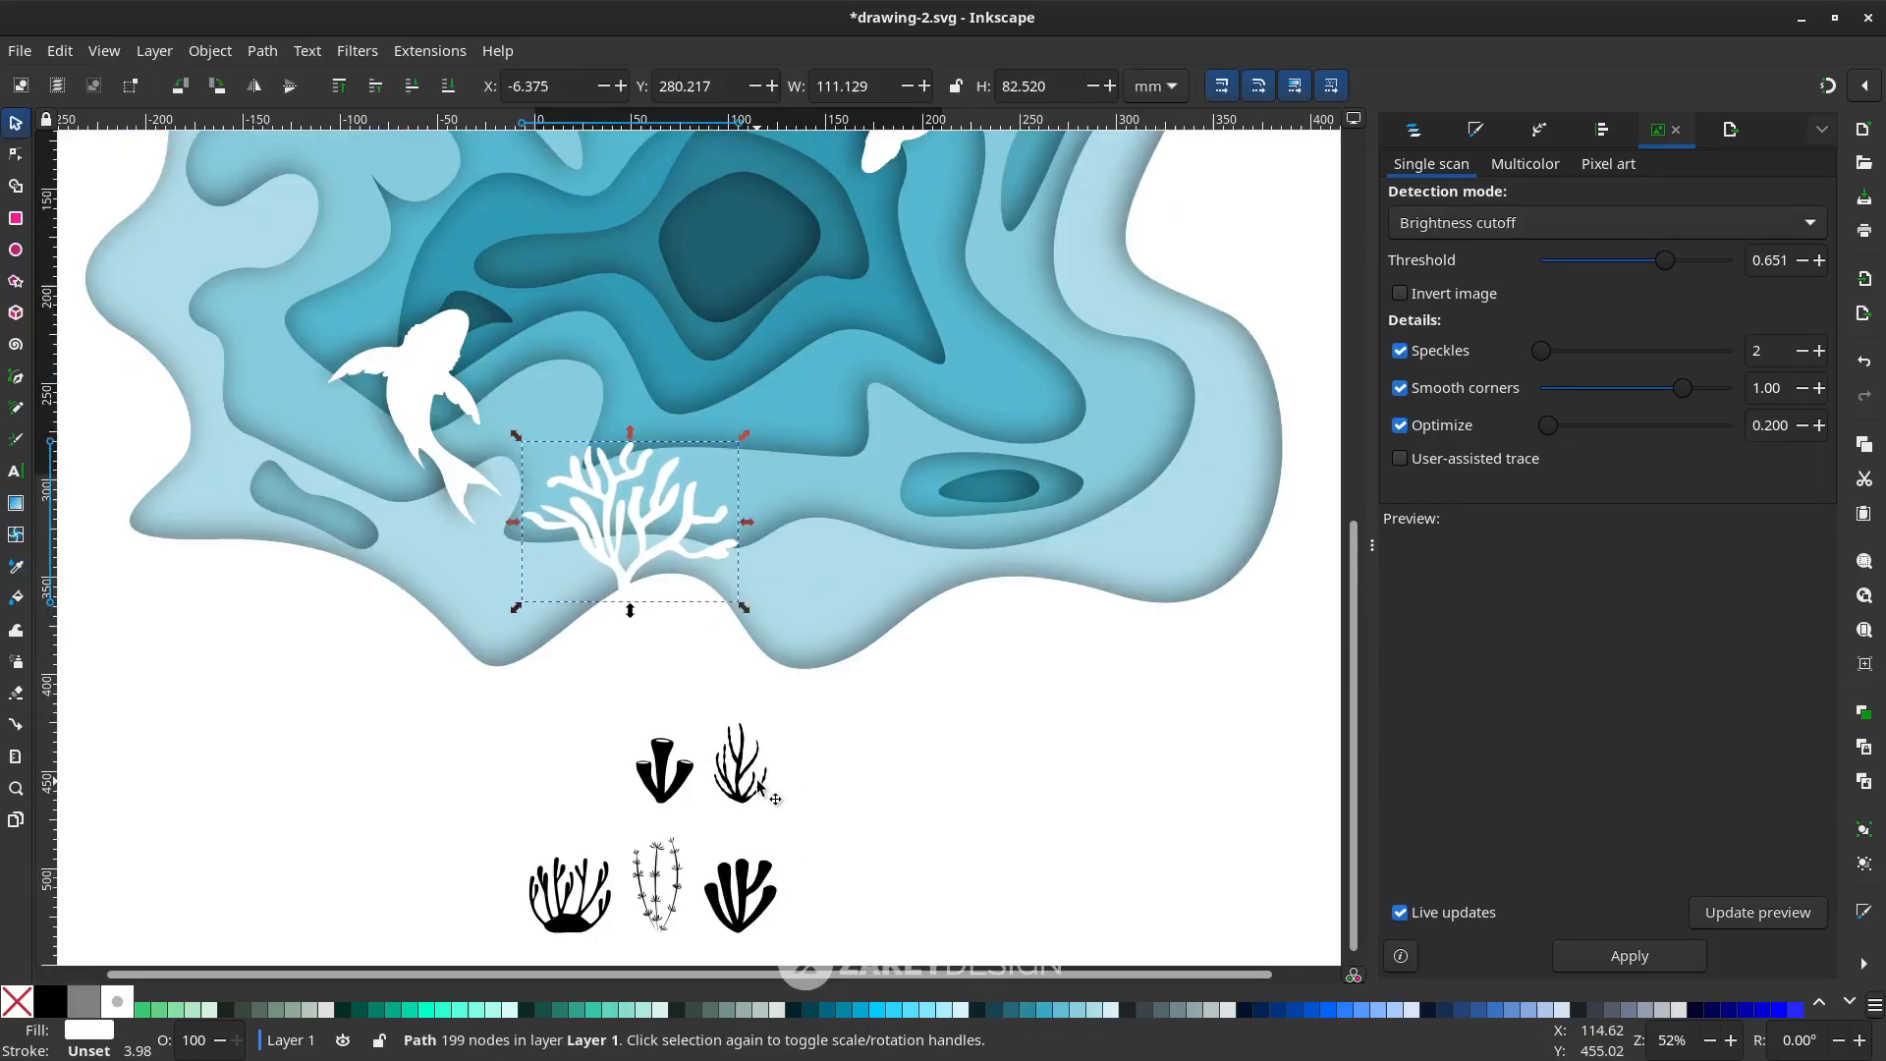
Place the tube coral below the dark centre, fill it with blue sampled from the nearby layer, and scale it to about 43 × 49 mm
drag(670, 776, 823, 334)
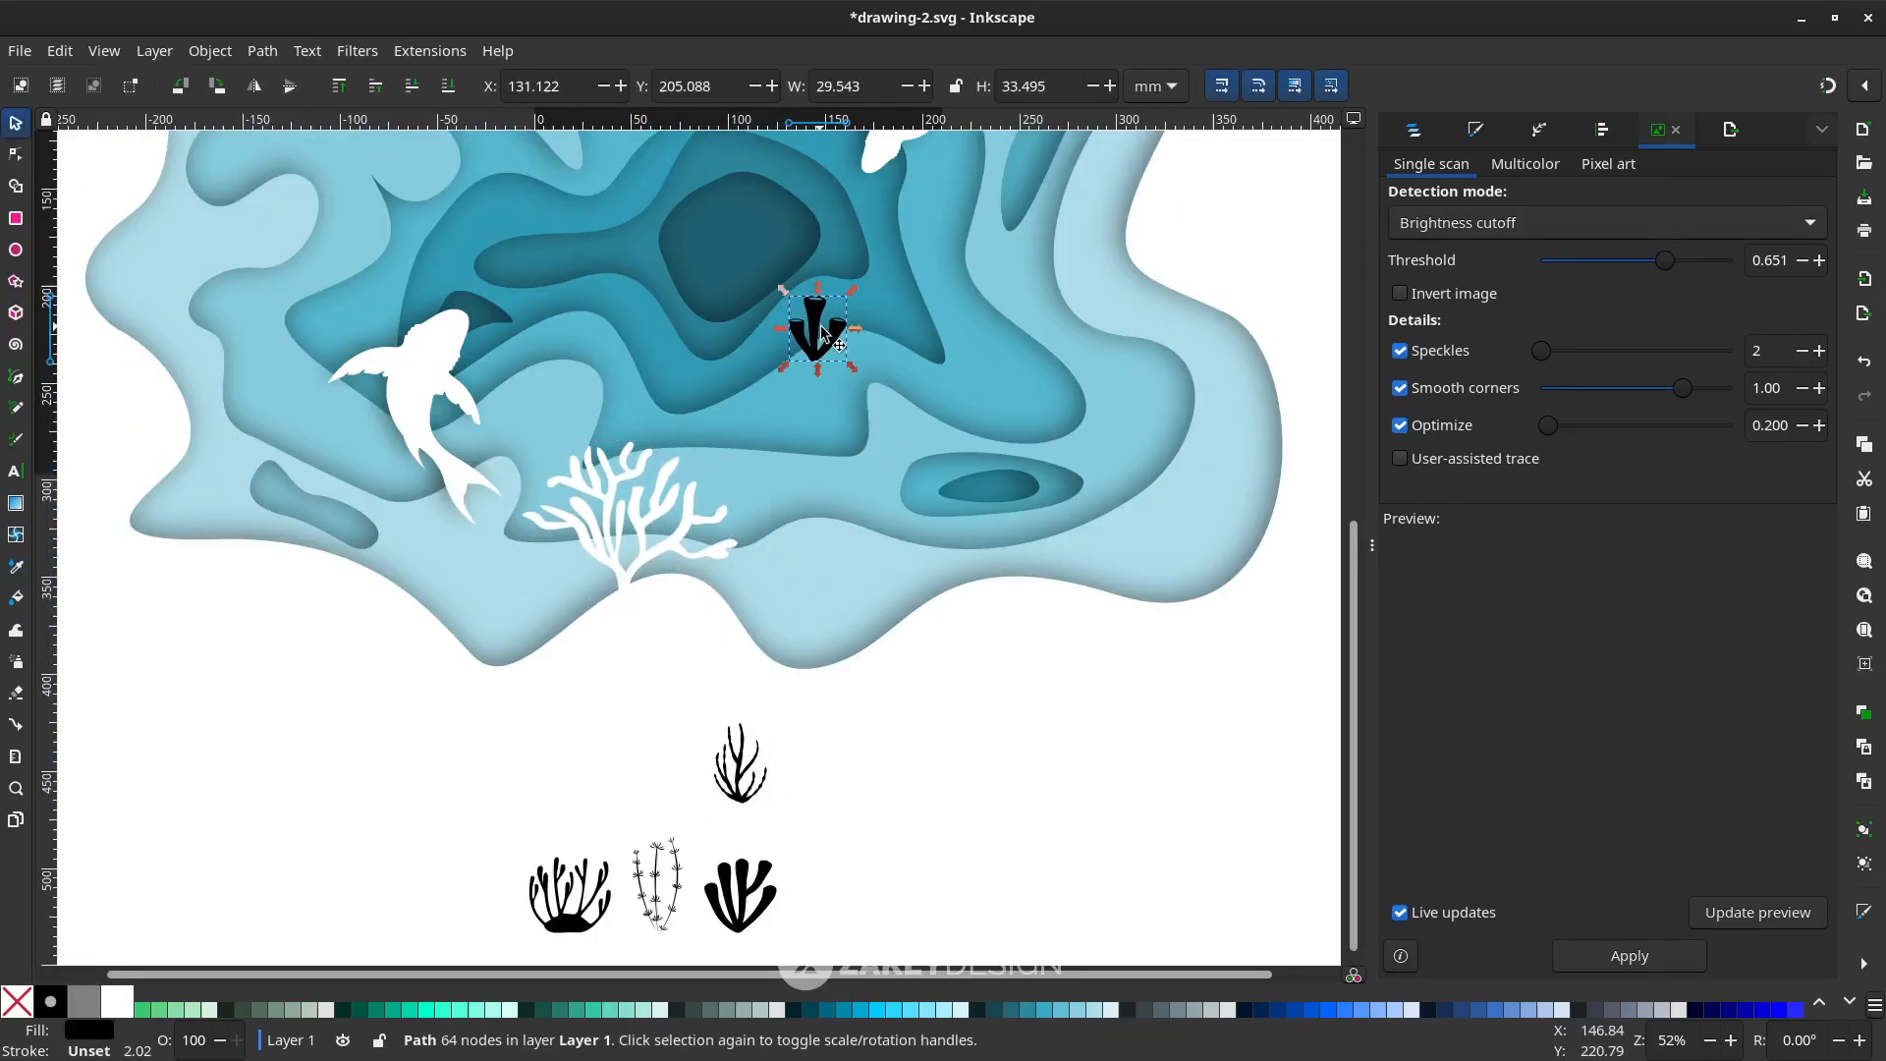
scroll(823, 334, up, 6)
drag(796, 558, 799, 569)
key(d)
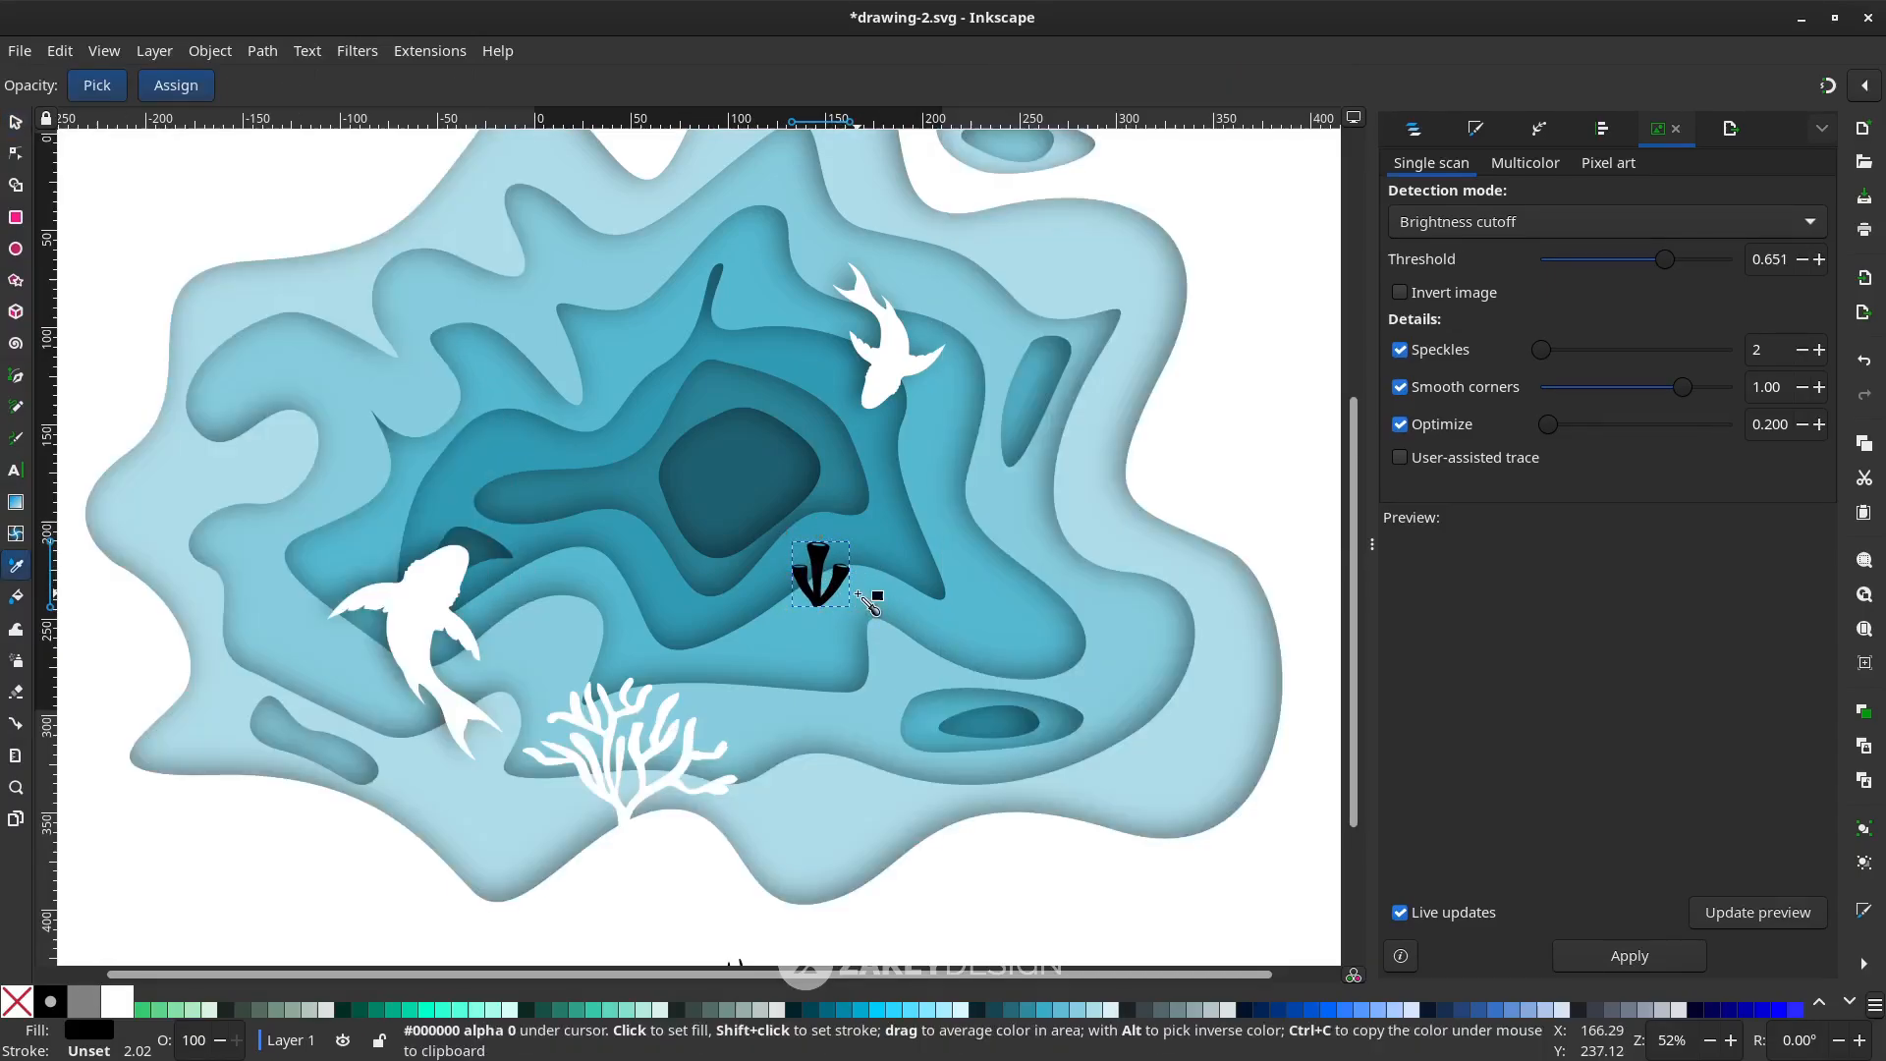
click(875, 594)
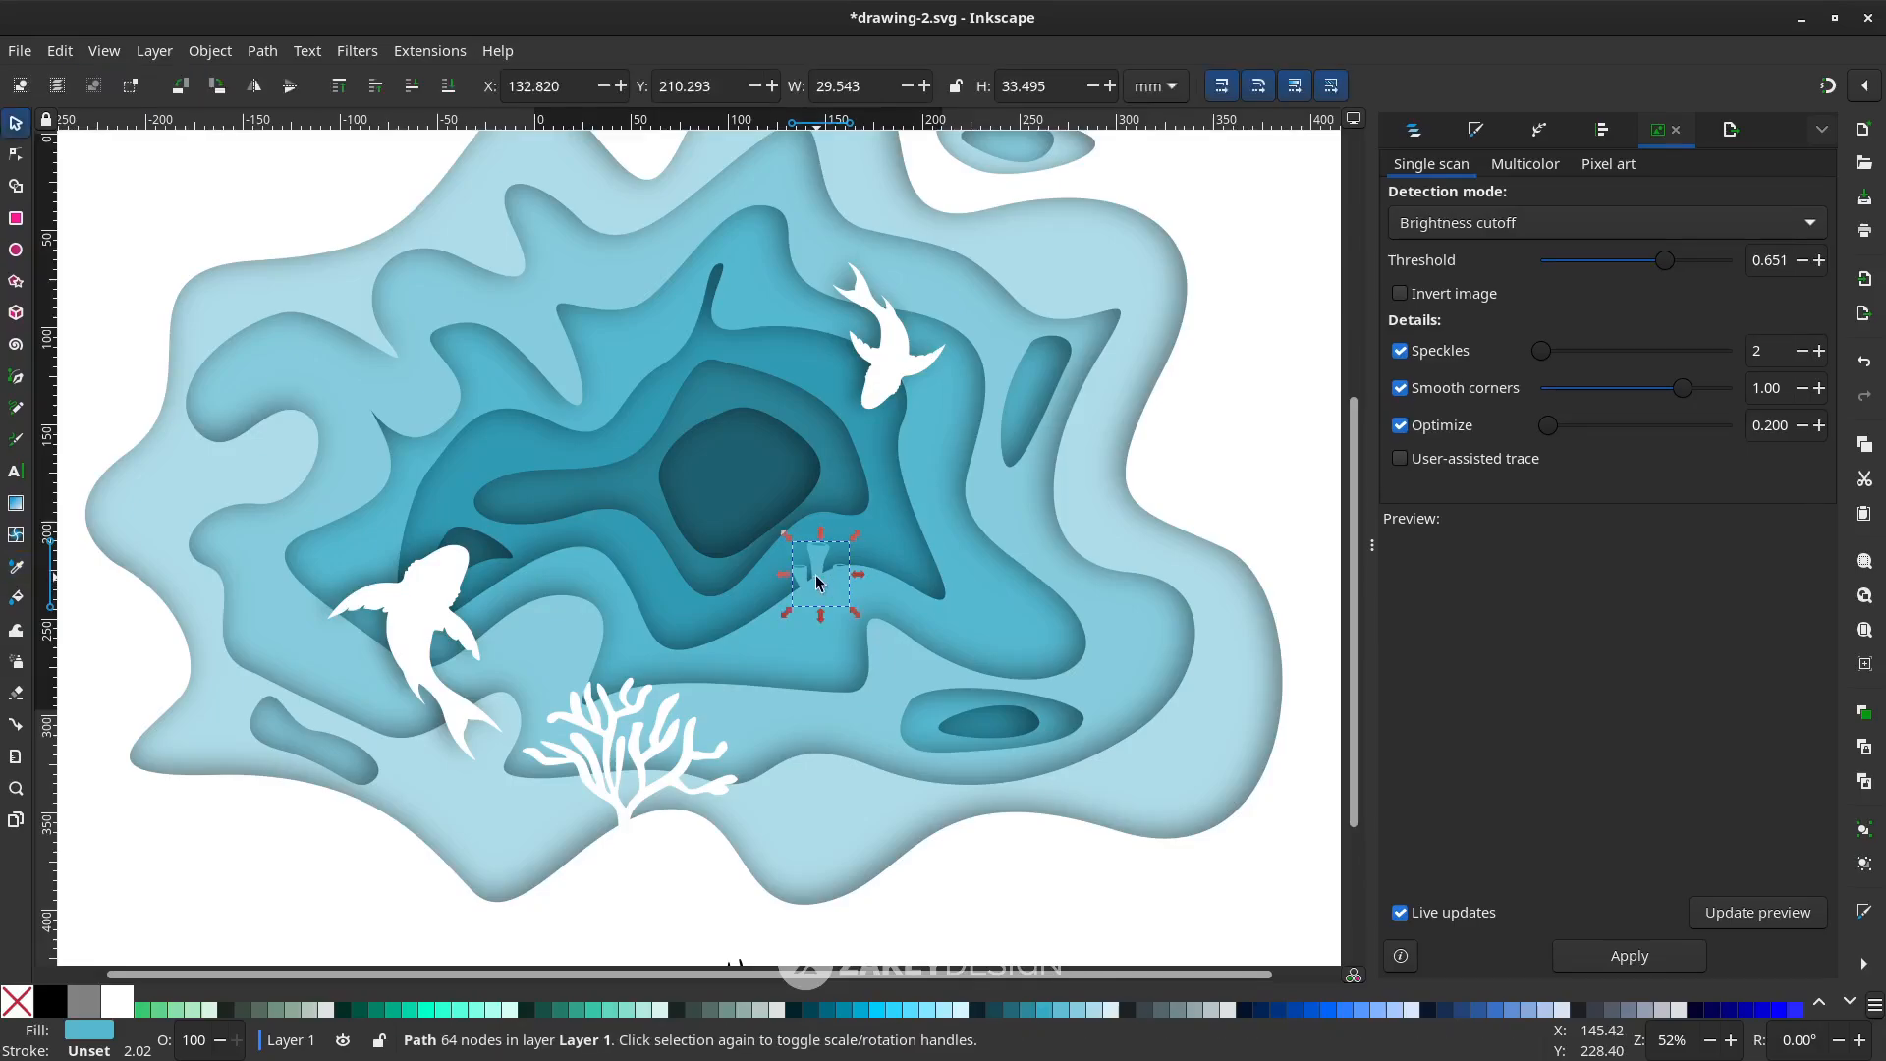
key(s)
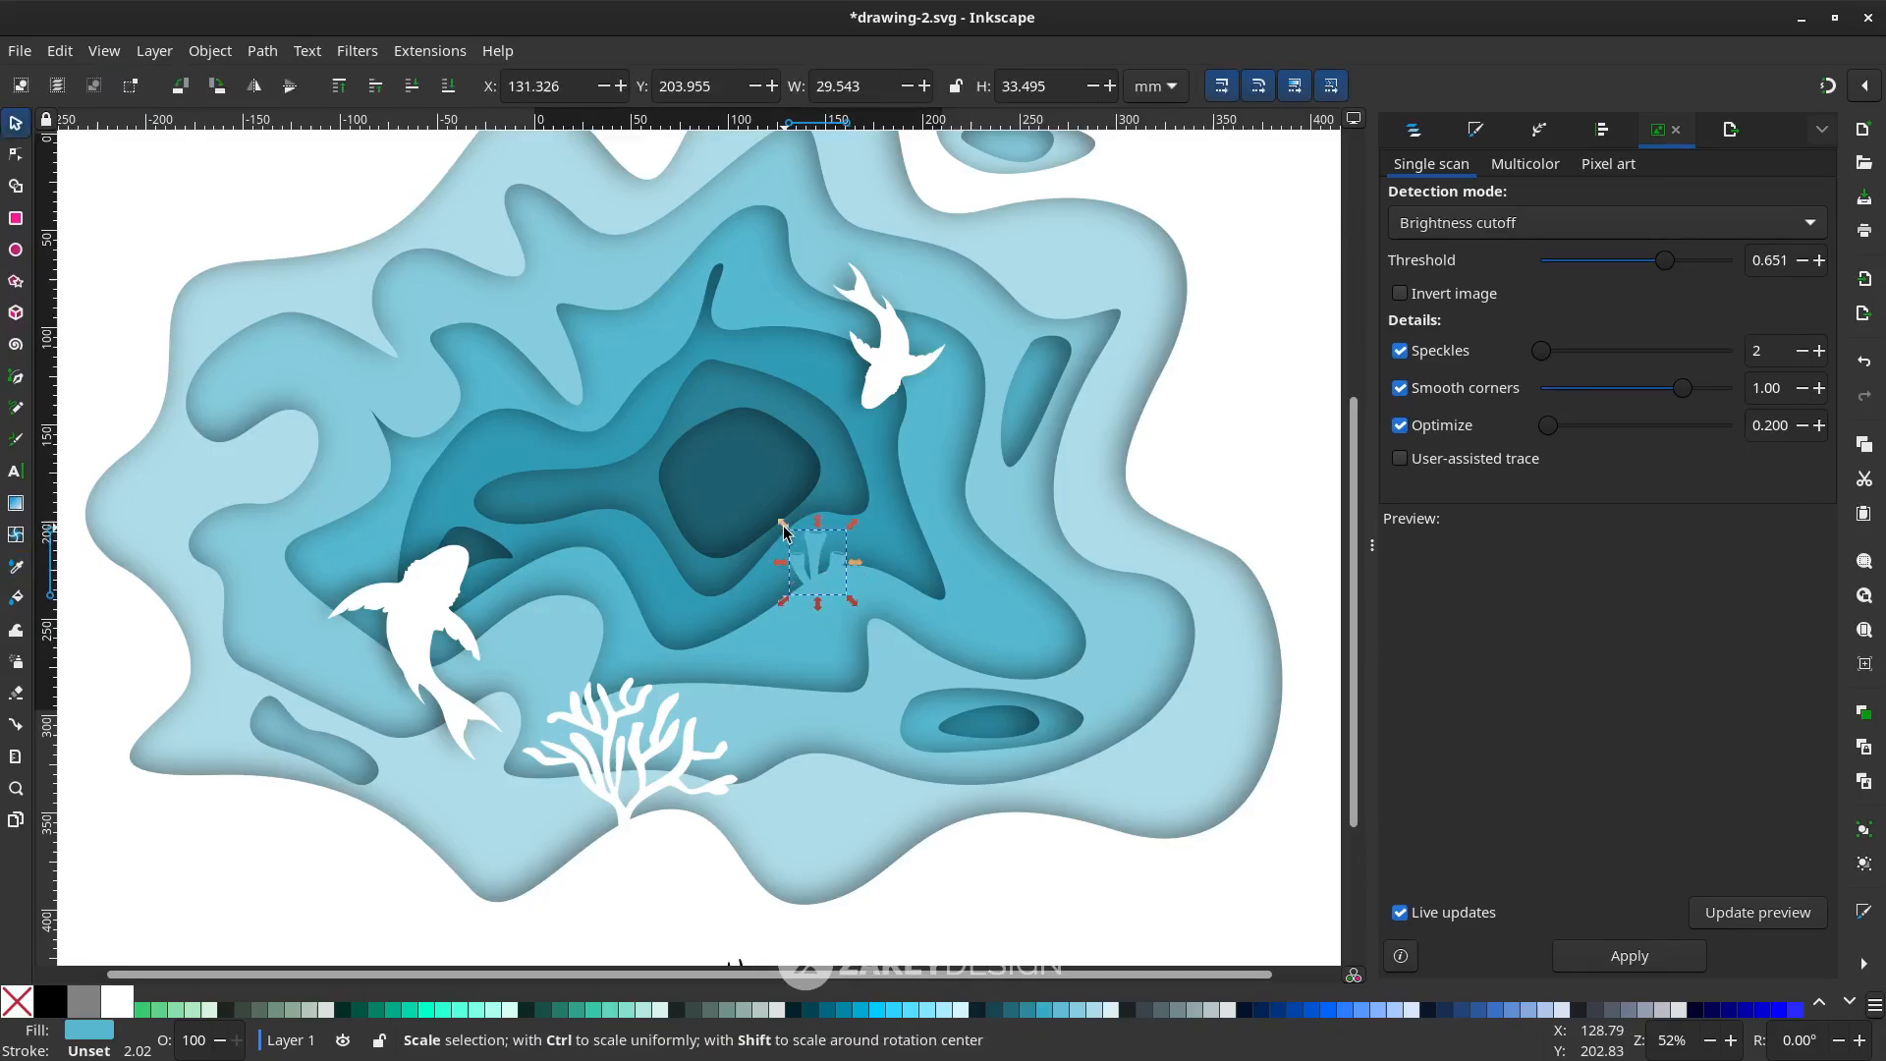
drag(784, 530, 758, 494)
scroll(674, 729, down, 5)
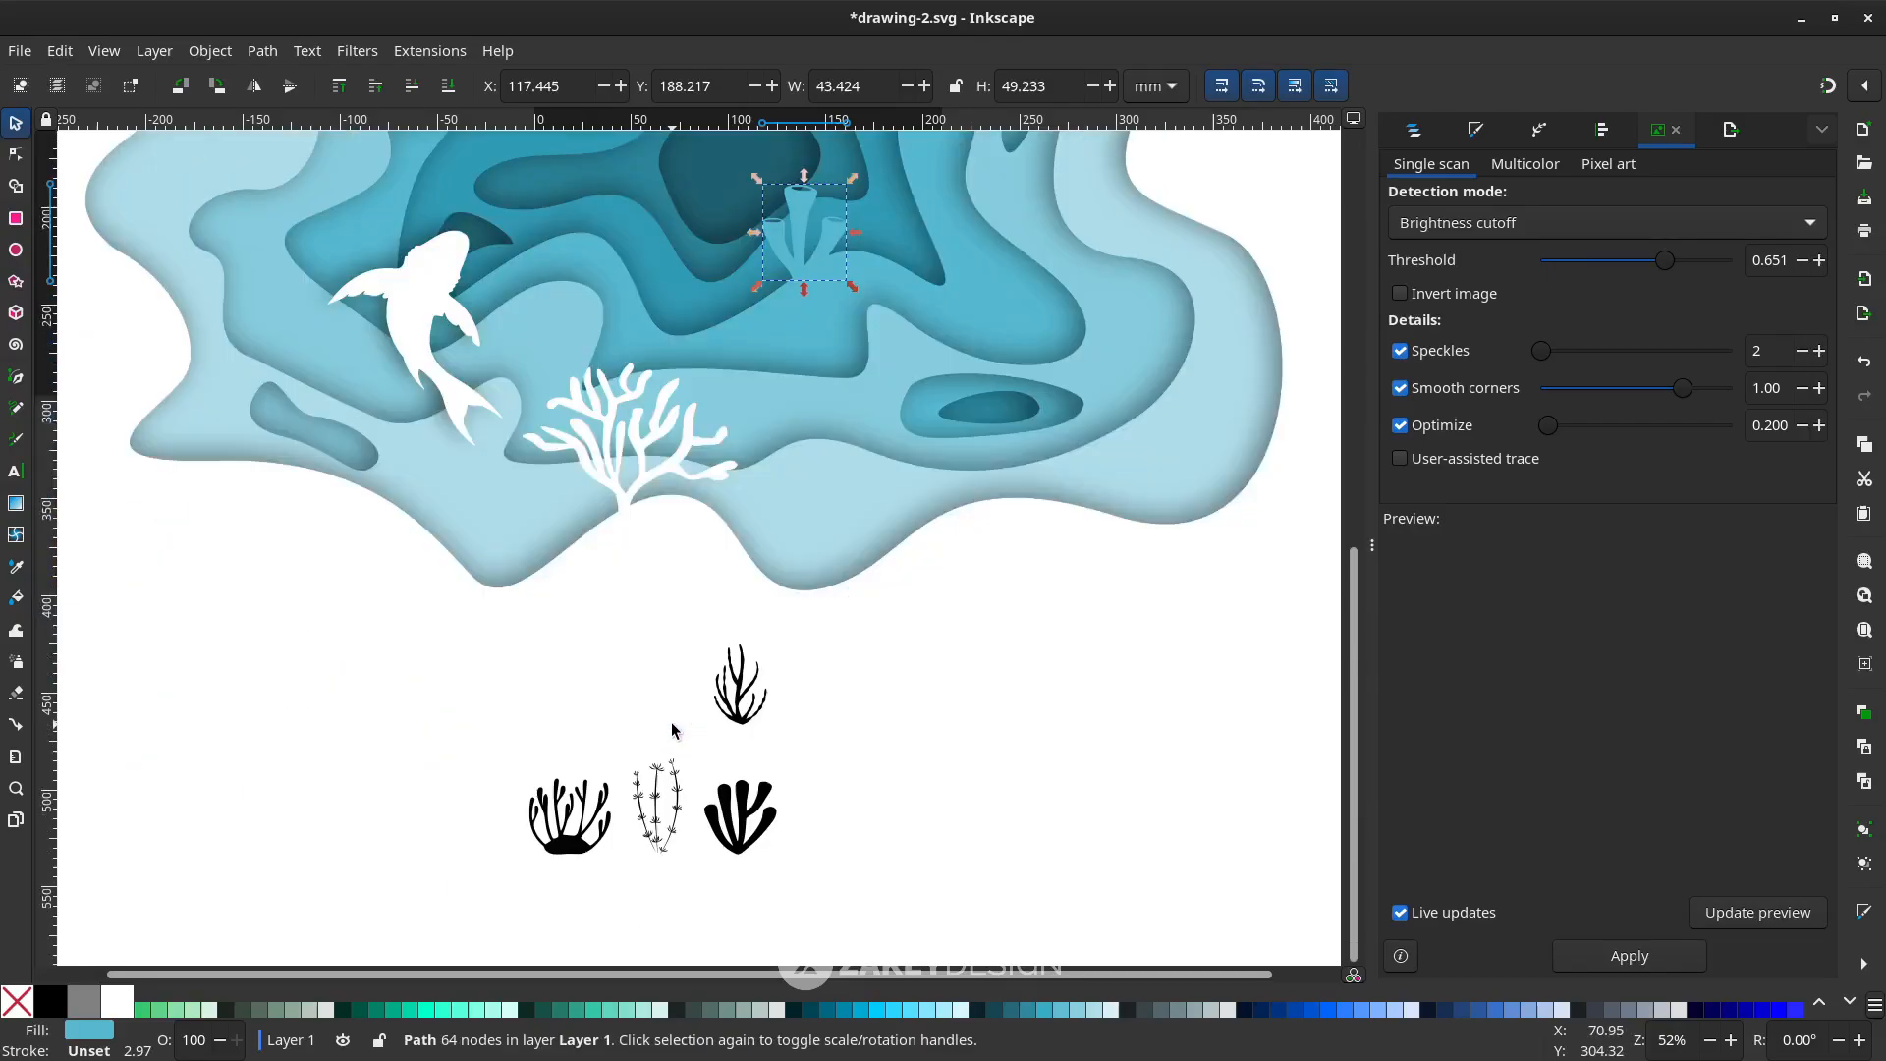
Enlarge the bushy mound coral, place it over the artwork's lower-right edge, fill it white, and rotate it slightly to follow the edge
ctrl+scroll(735, 663, down, 1)
drag(638, 791, 1043, 560)
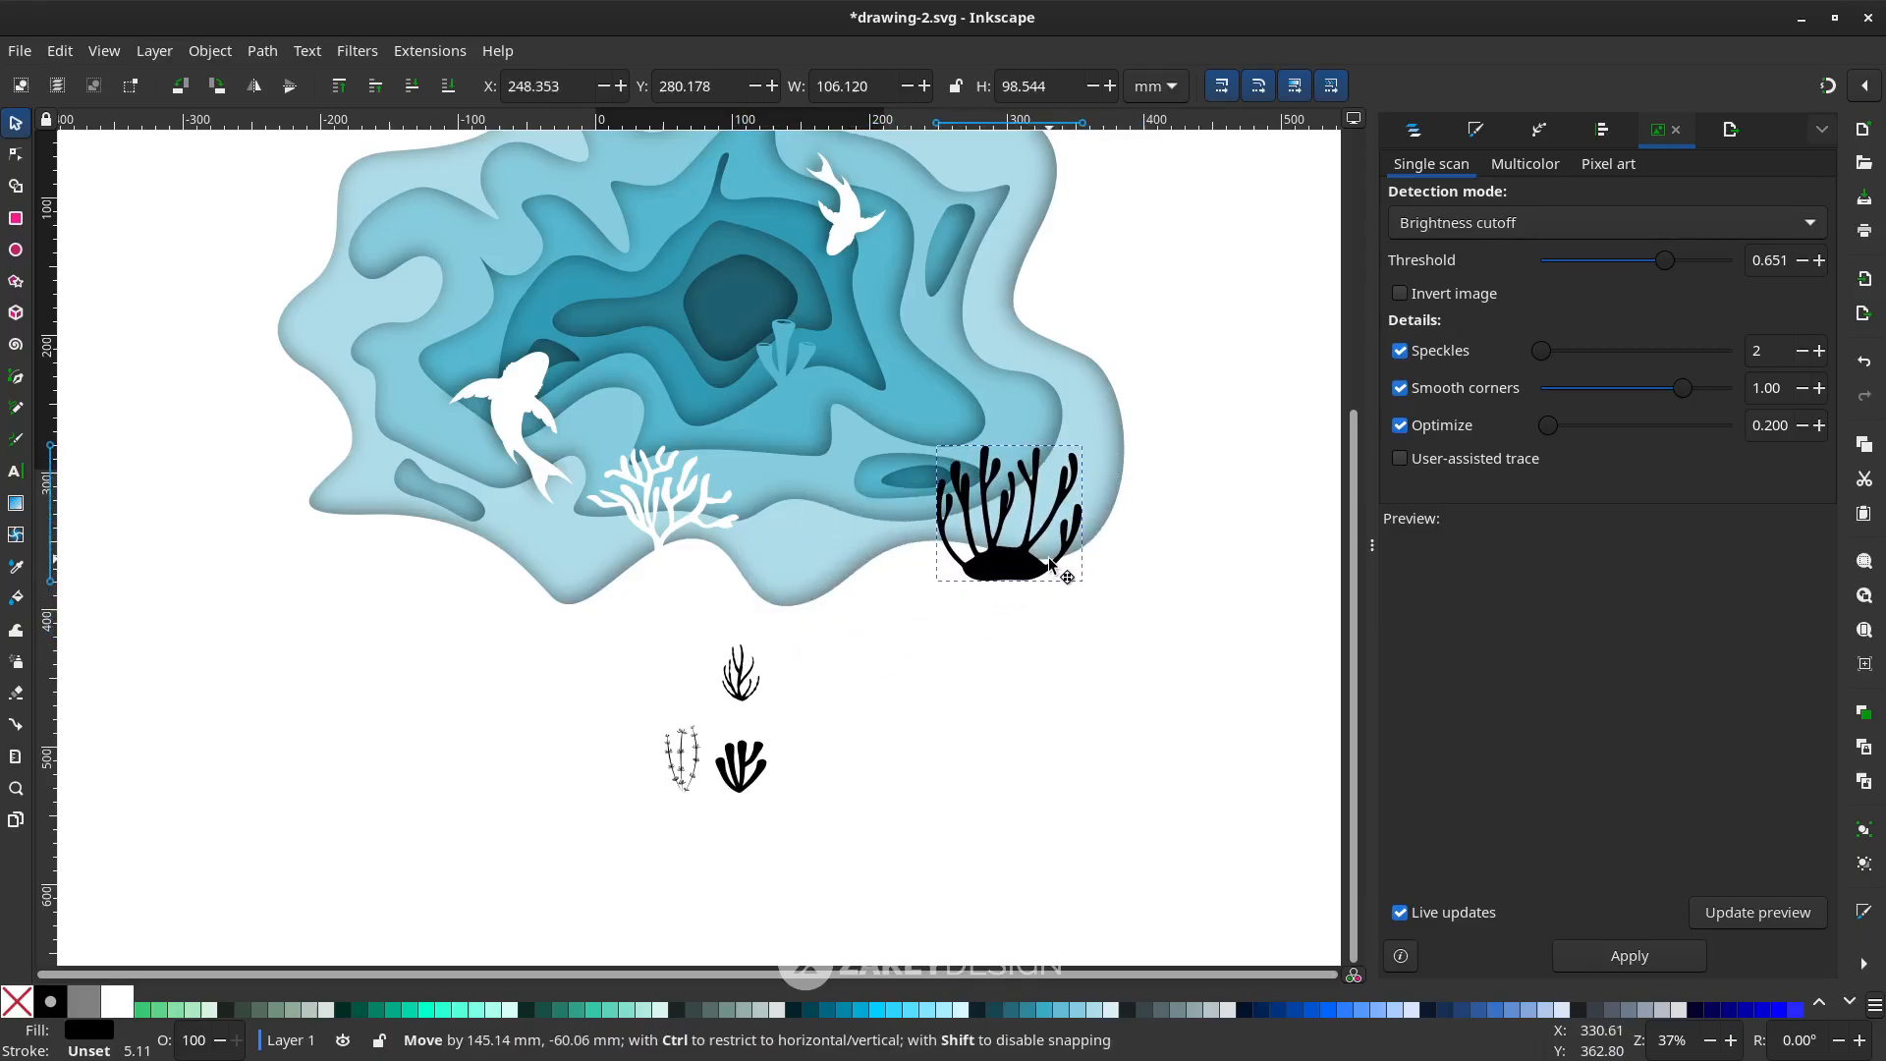
click(1043, 560)
drag(1082, 443, 1068, 424)
click(117, 1002)
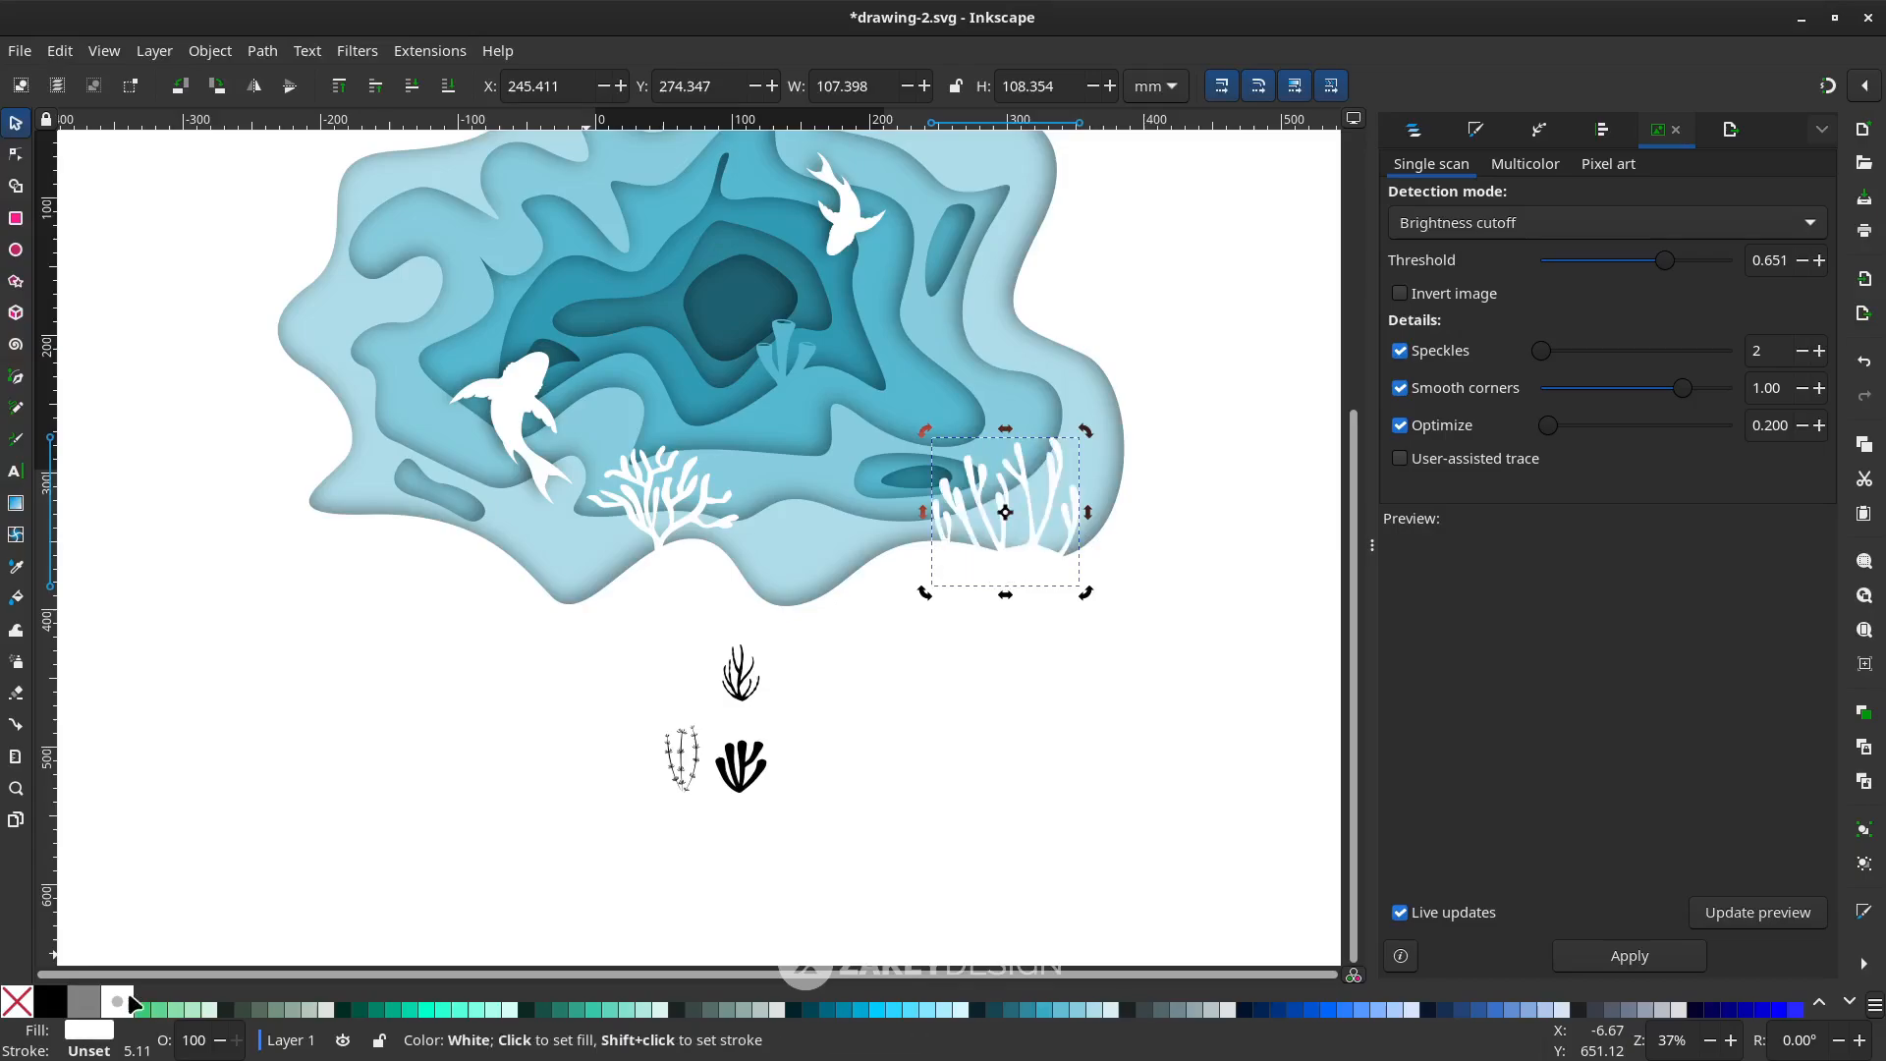
drag(1022, 520, 1029, 520)
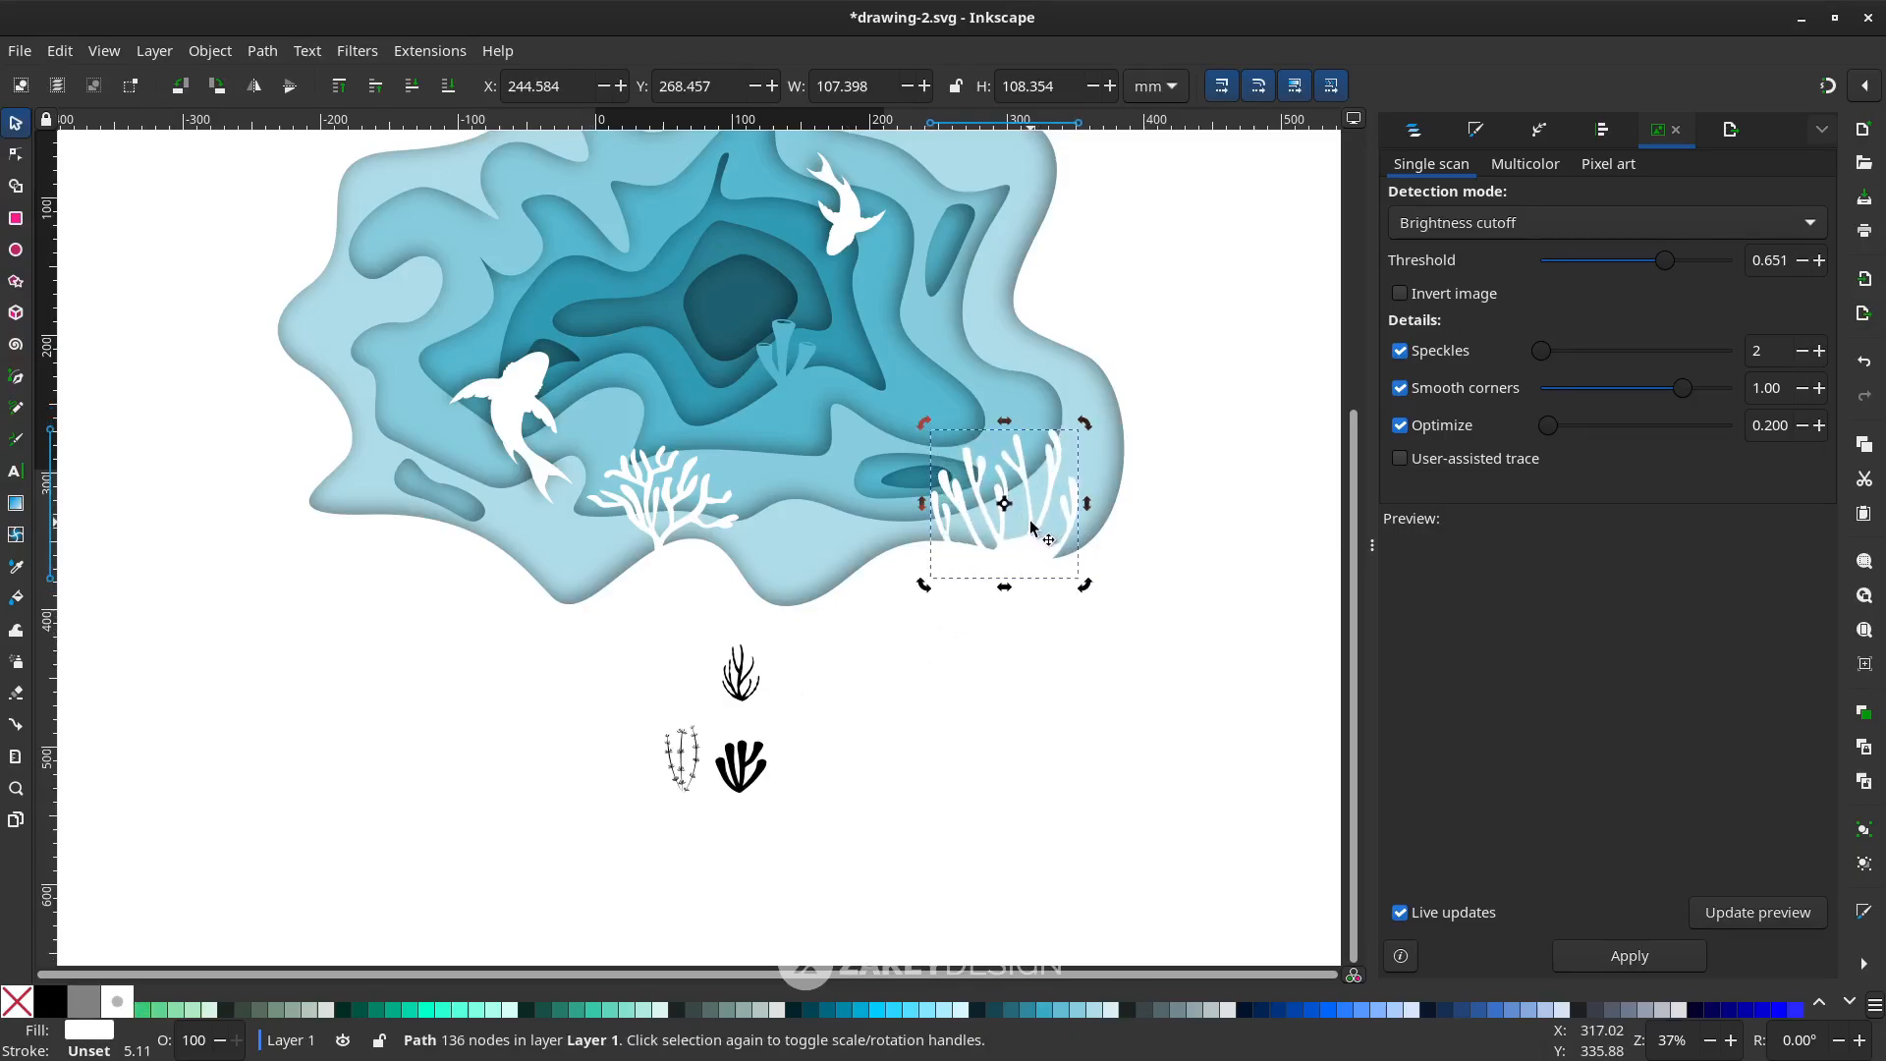
drag(1082, 443, 1102, 447)
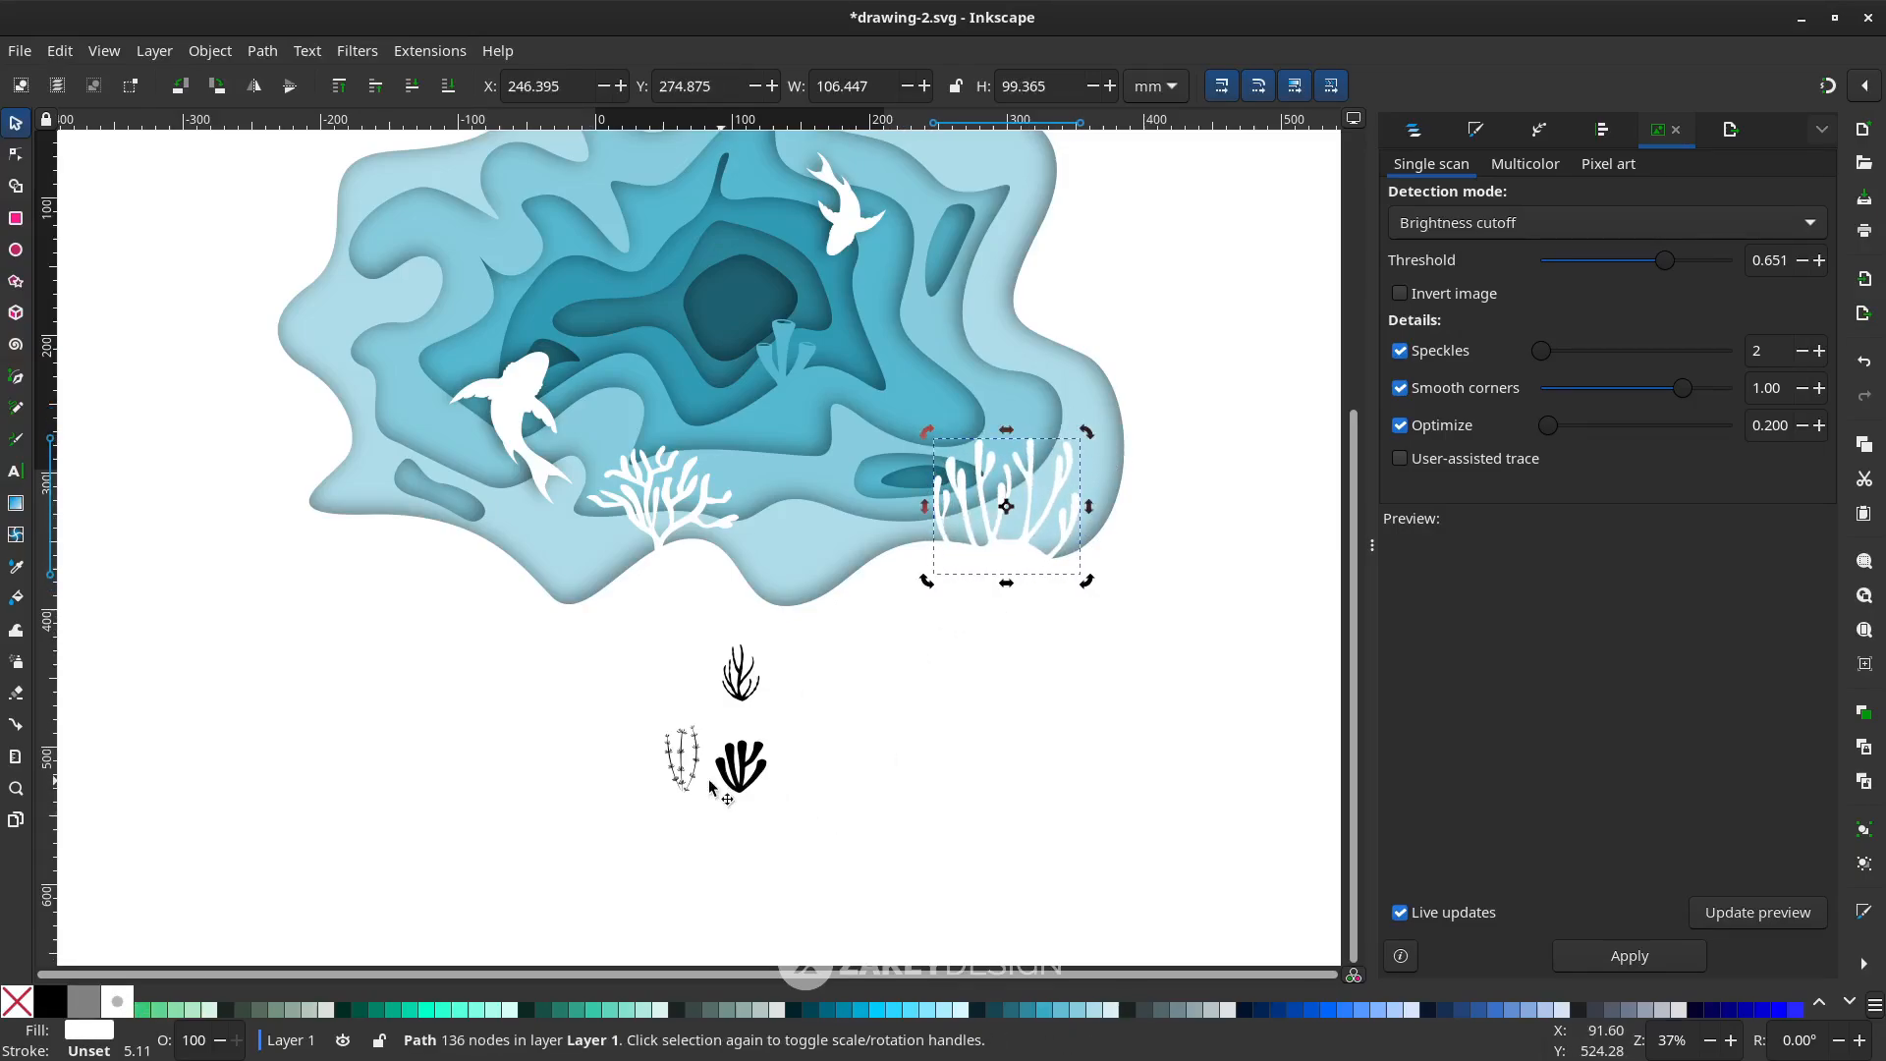
Place the thin branched coral on the lower-left dip of the artwork, sized about 56 × 85 mm, and fill it white
drag(742, 692, 422, 442)
mouse_move(523, 576)
mouse_down()
mouse_move(554, 619)
mouse_move(524, 576)
mouse_up()
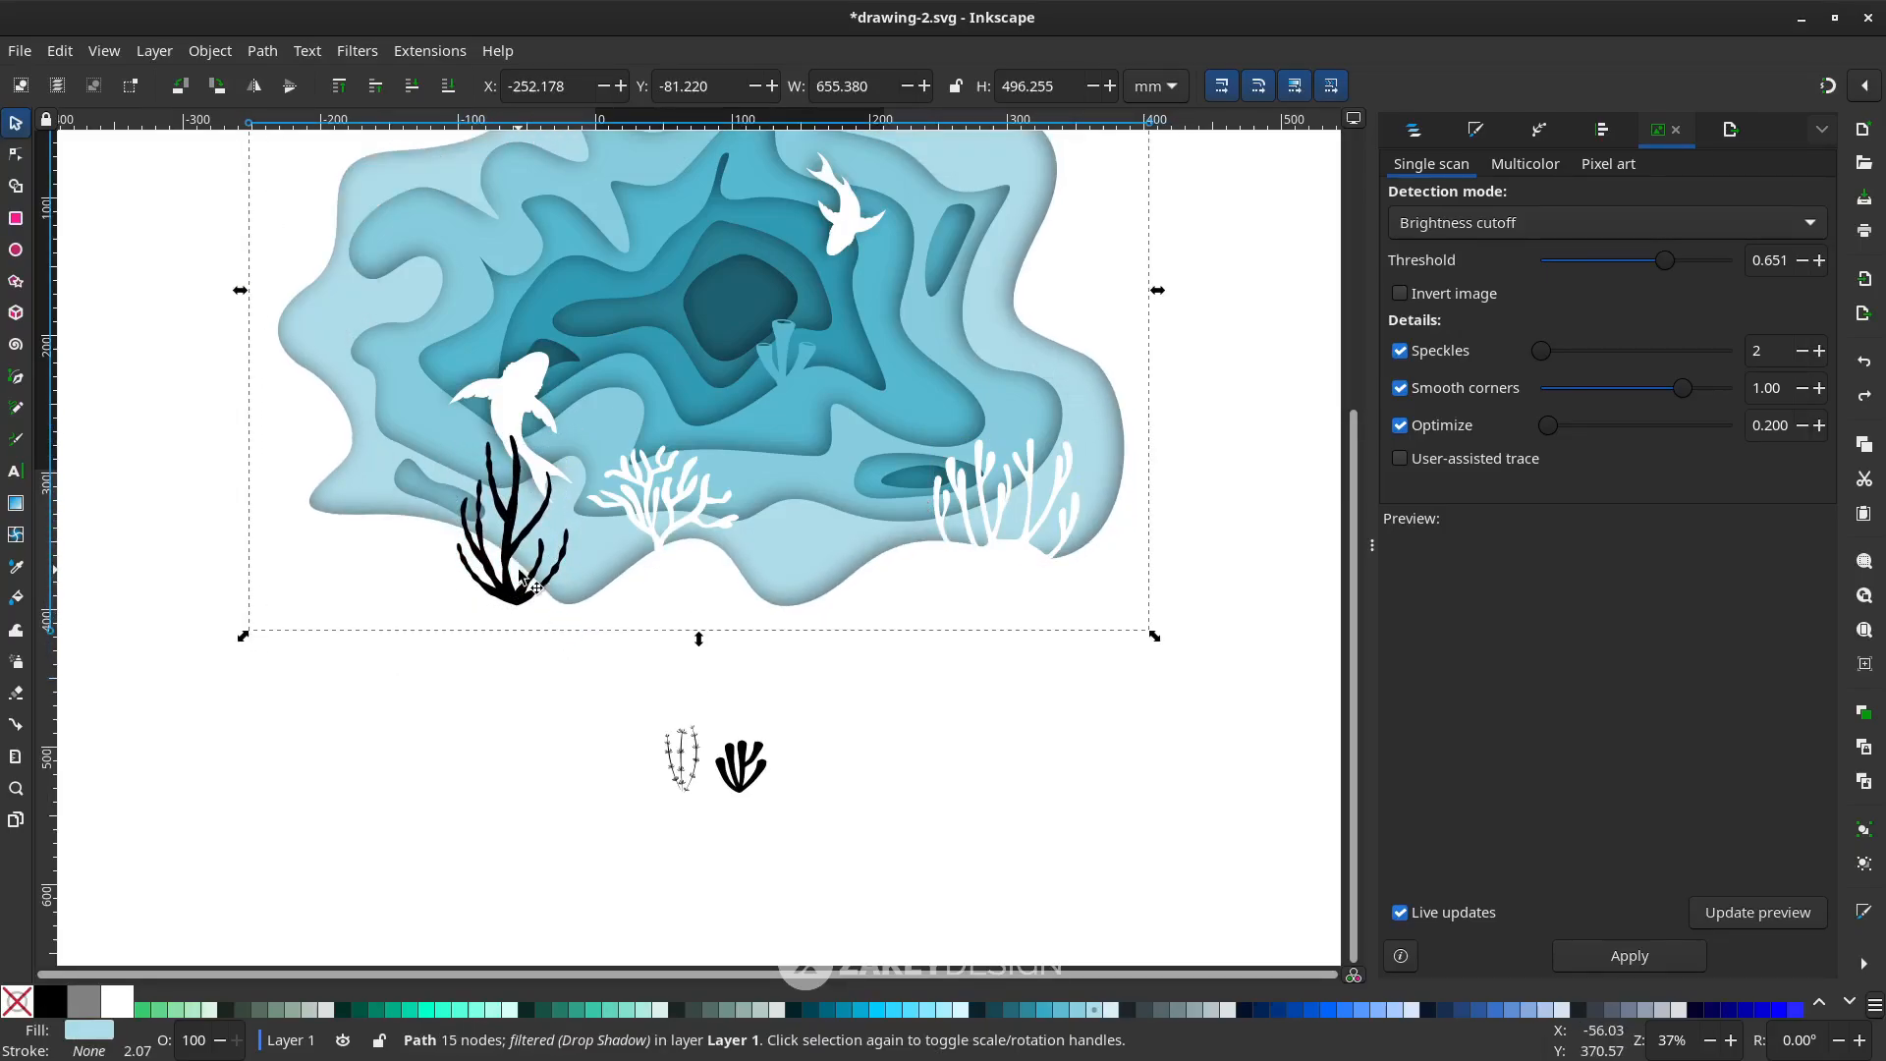
click(586, 575)
drag(506, 464, 524, 499)
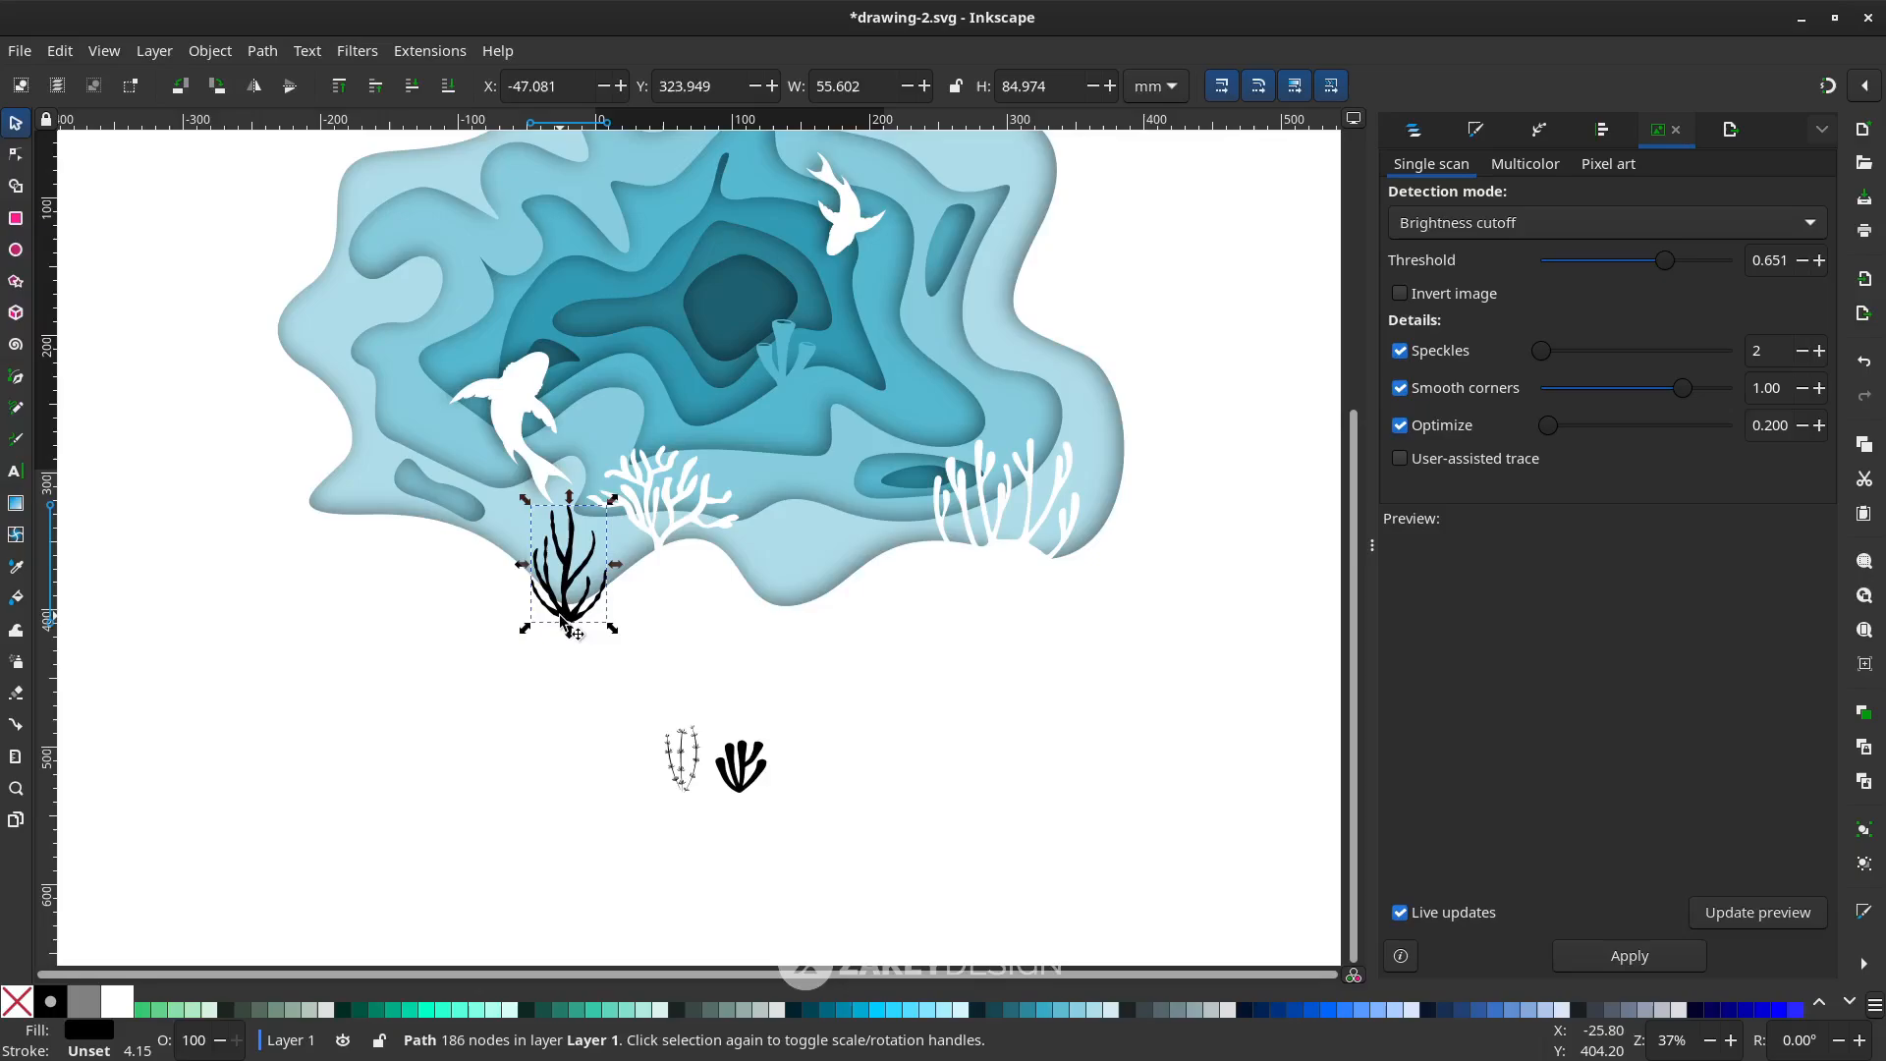
click(117, 1001)
scroll(688, 727, up, 4)
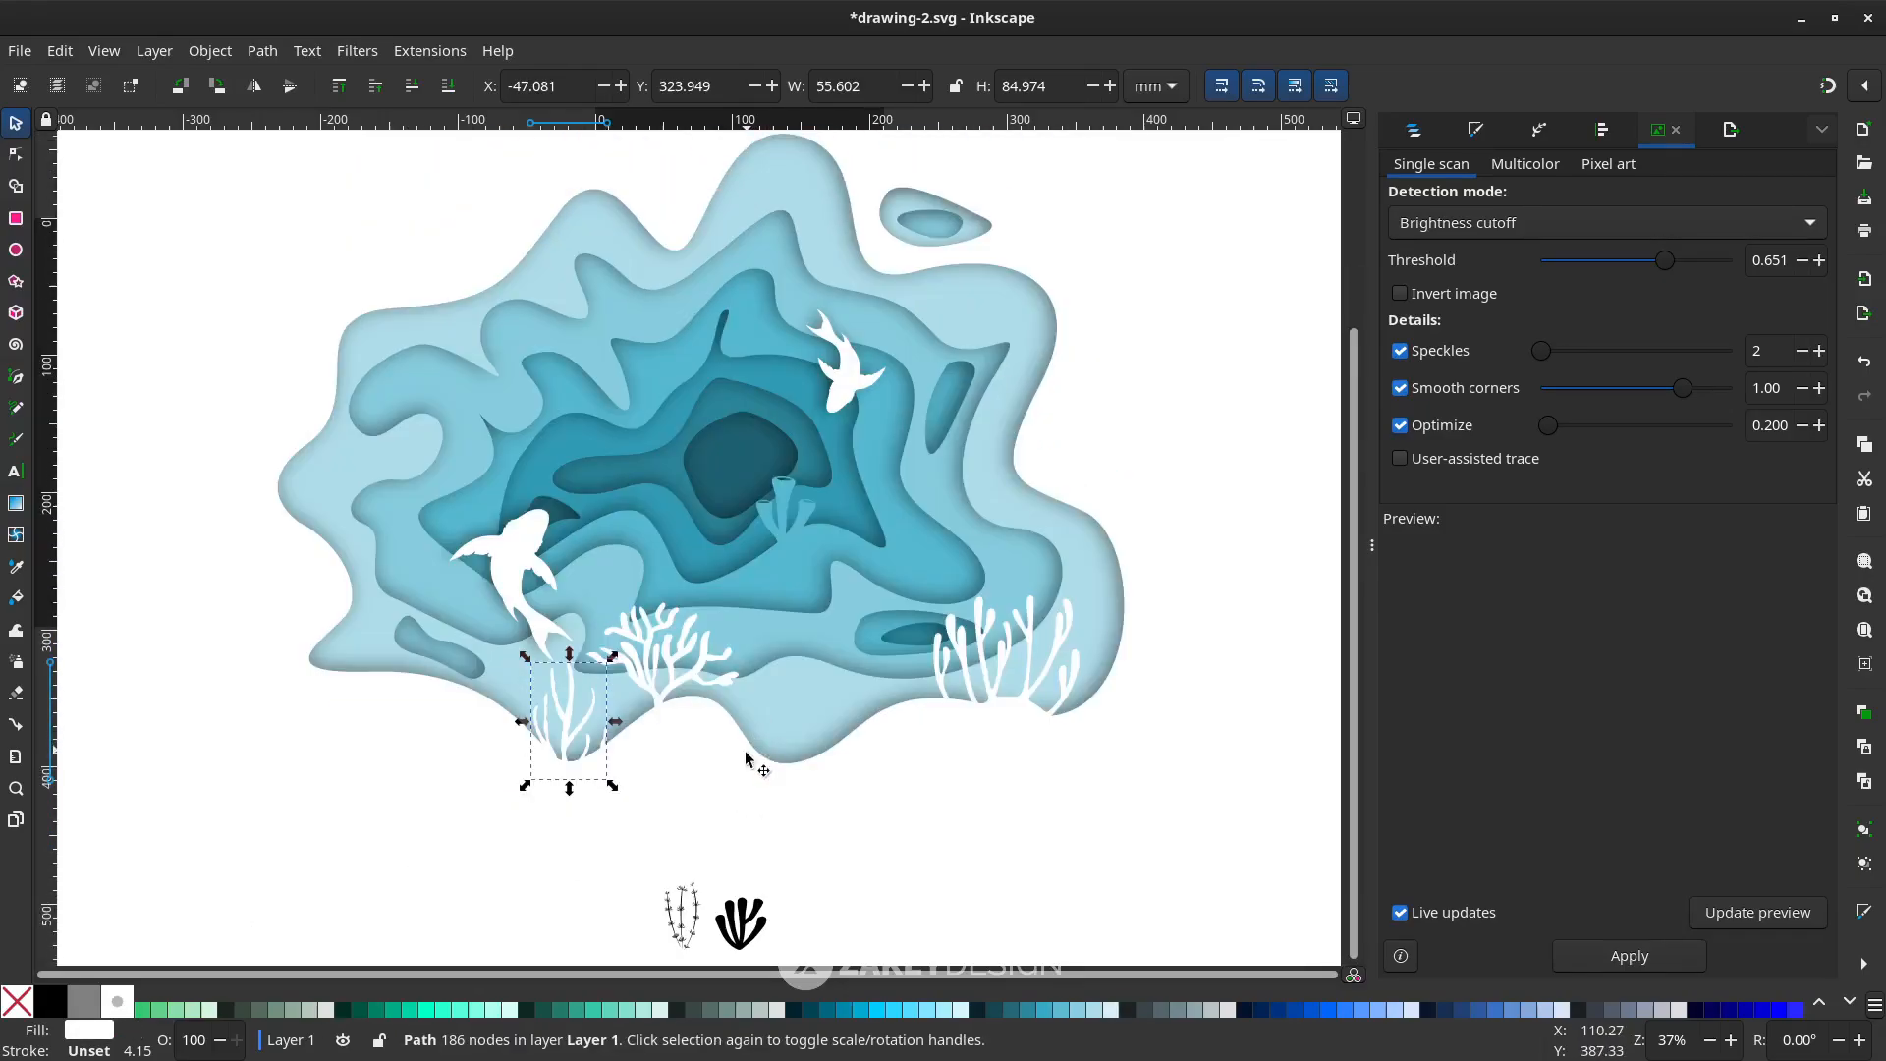
scroll(682, 574, up, 2)
scroll(590, 668, down, 4)
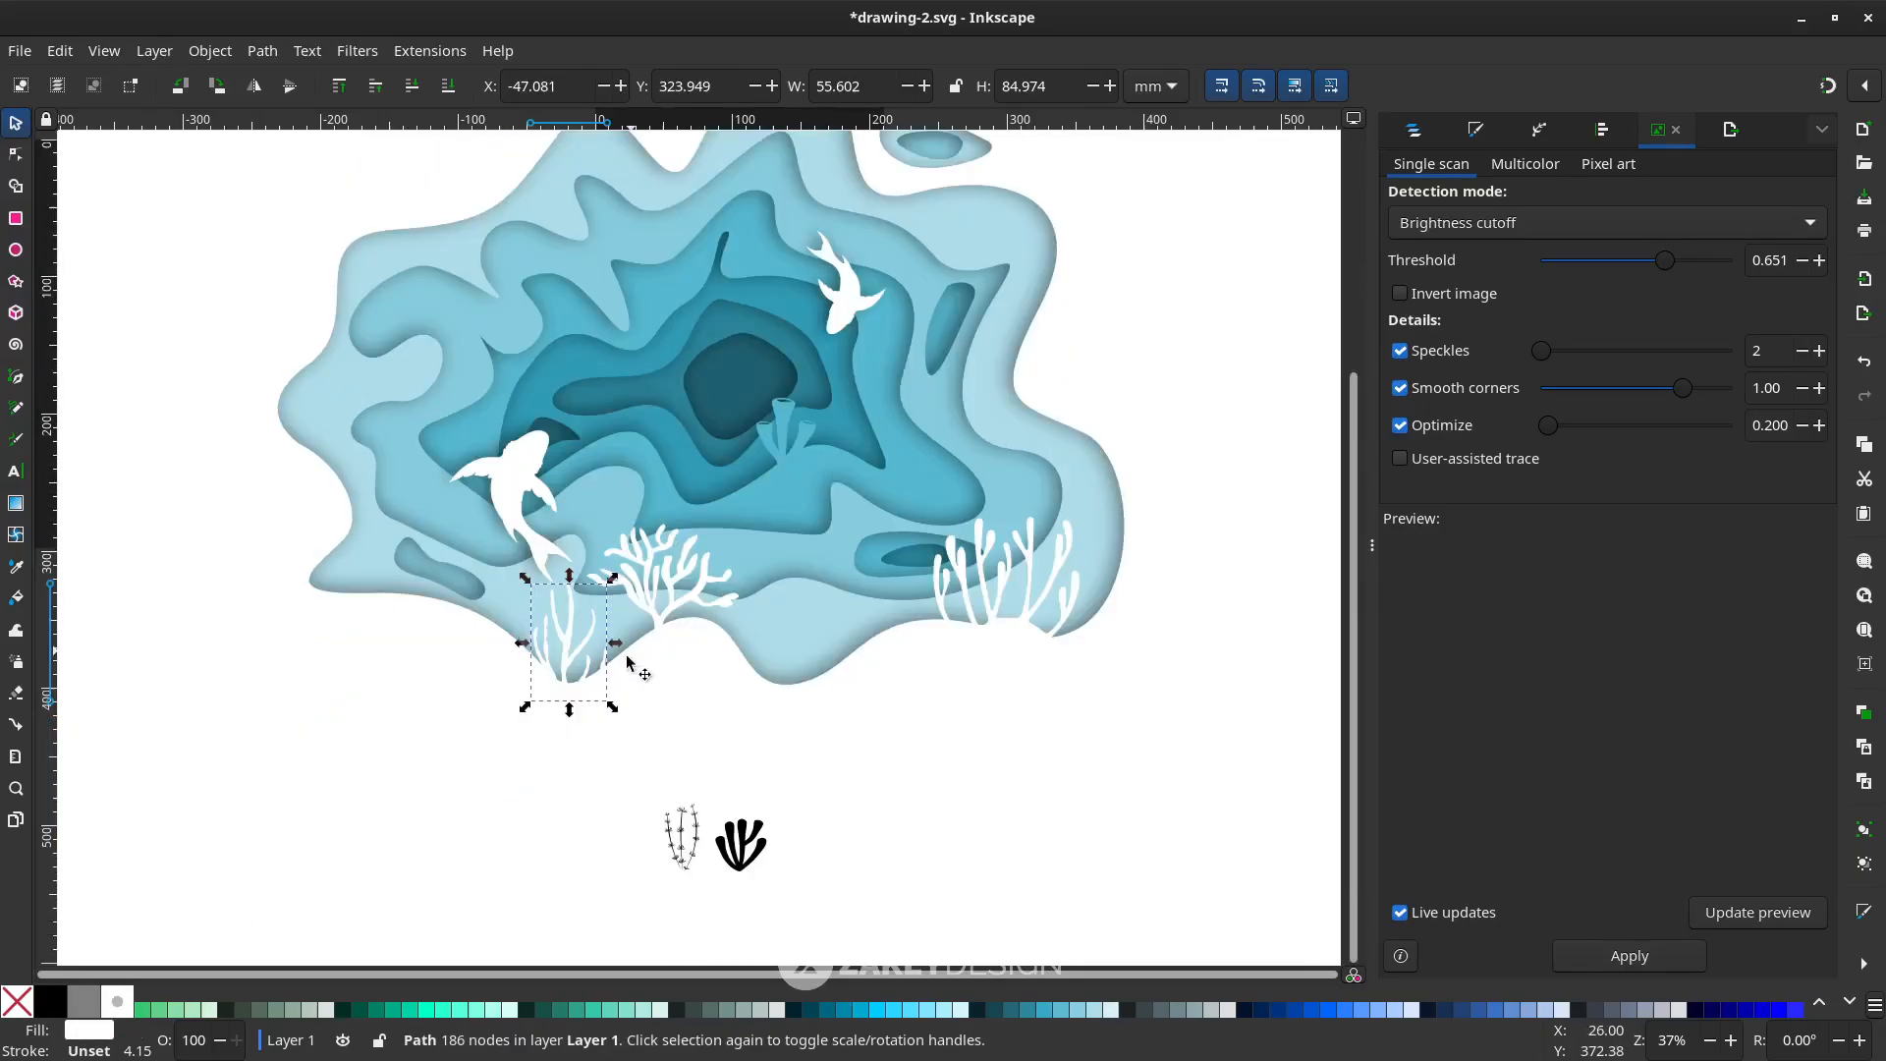
Enlarge the white tree-like coral to about 132 mm wide and refine the placement of the neighbouring thin coral along the lower edge
drag(551, 664, 552, 659)
drag(697, 563, 730, 549)
drag(614, 505, 601, 492)
drag(583, 663, 597, 663)
click(402, 552)
drag(433, 500, 593, 632)
key(bracketleft)
key(Escape)
Place the rounded finger coral just left of the dark centre, shrink it to about 23 mm wide, and fill it with a sampled layer blue
scroll(579, 793, down, 2)
scroll(579, 793, right, 2)
drag(653, 777, 589, 413)
ctrl+scroll(598, 349, up, 1)
scroll(597, 350, up, 2)
drag(645, 449, 602, 438)
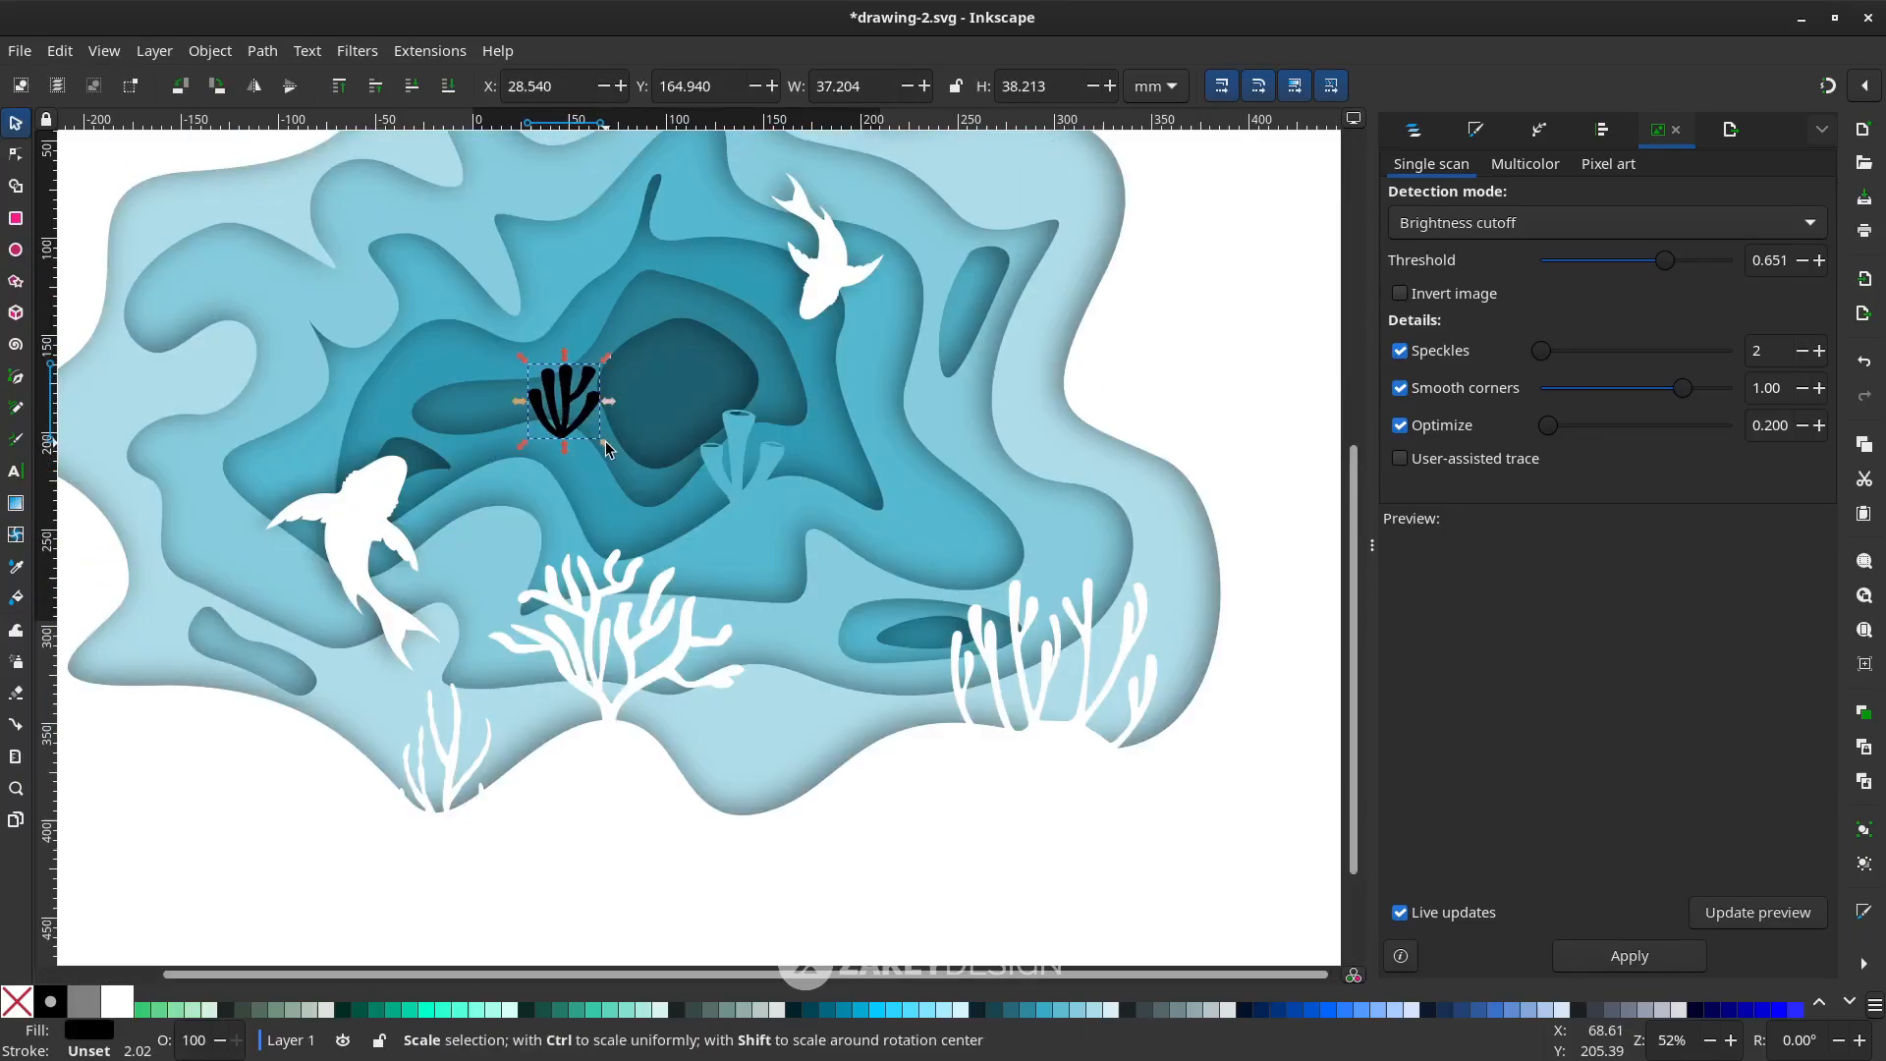
key(d)
click(631, 328)
key(d)
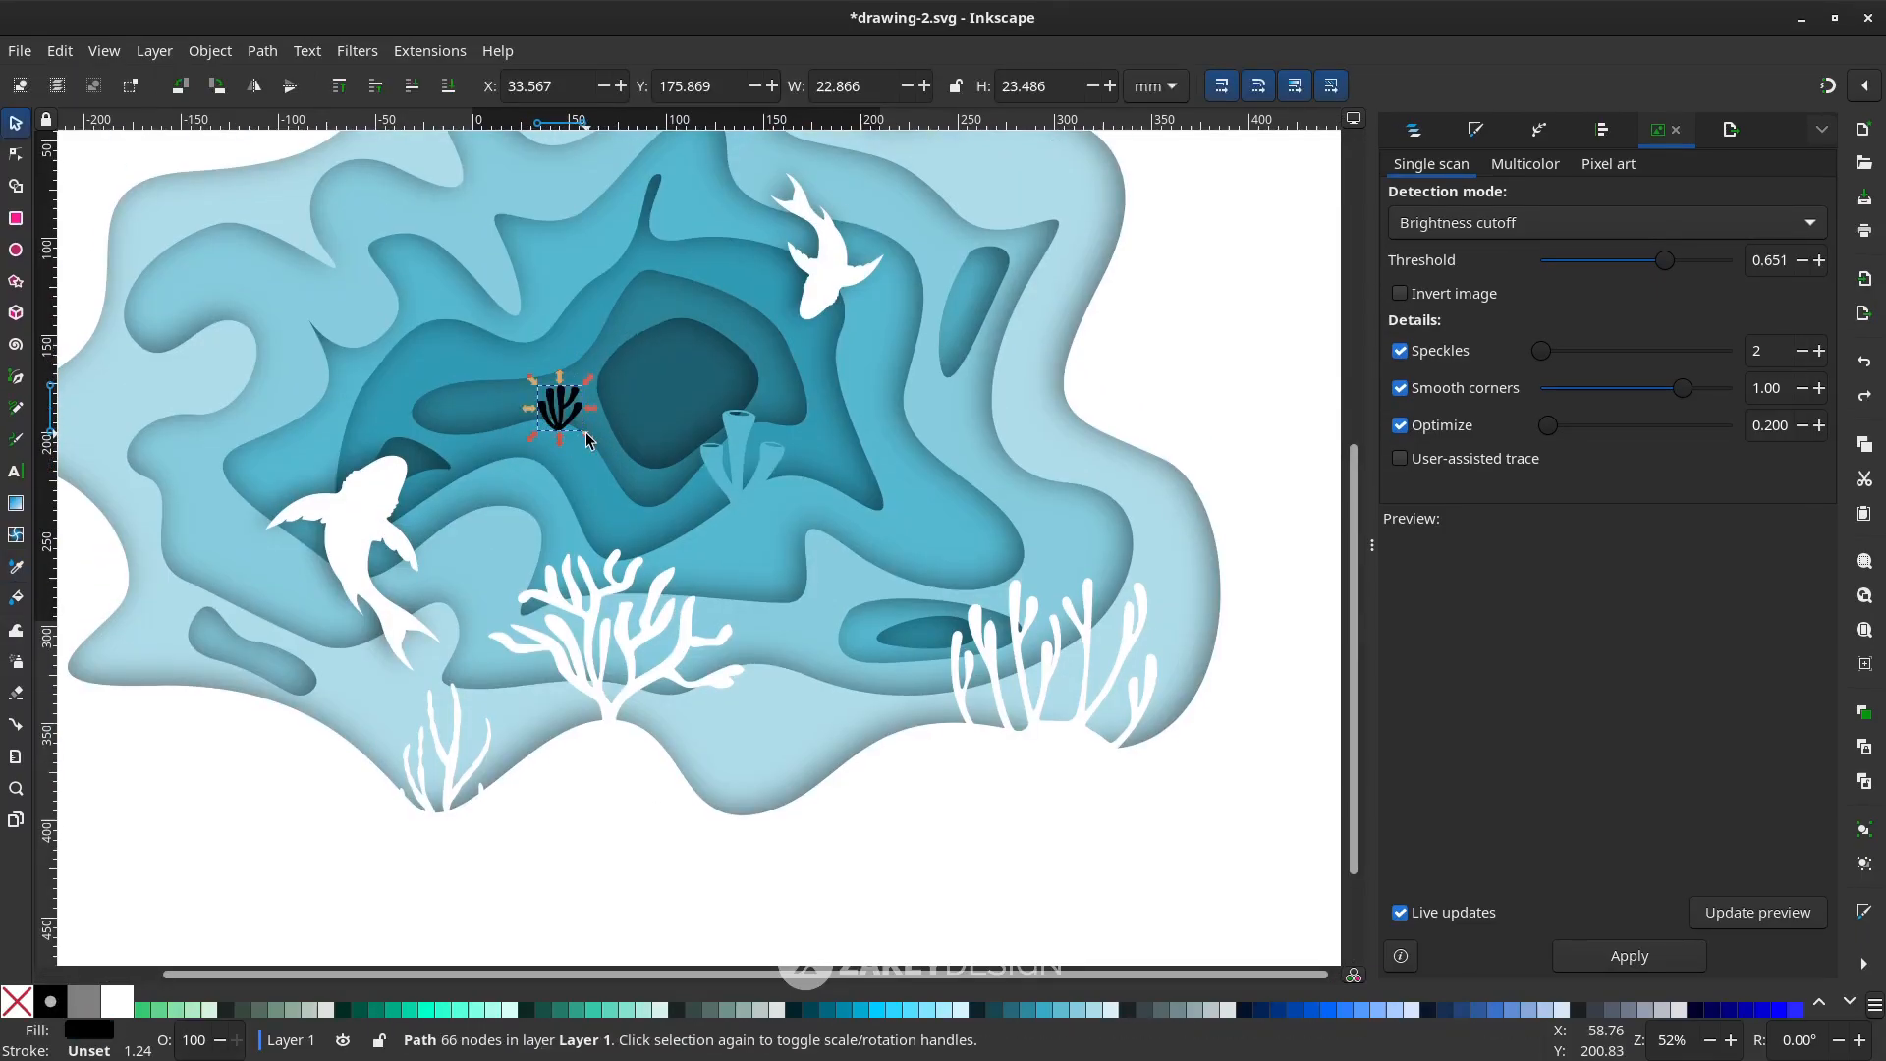
scroll(586, 437, down, 5)
Move all parts of the stringy seaweed onto the central dip of the lower edge, fill them white, and adjust their placement
drag(620, 828, 754, 602)
key(Escape)
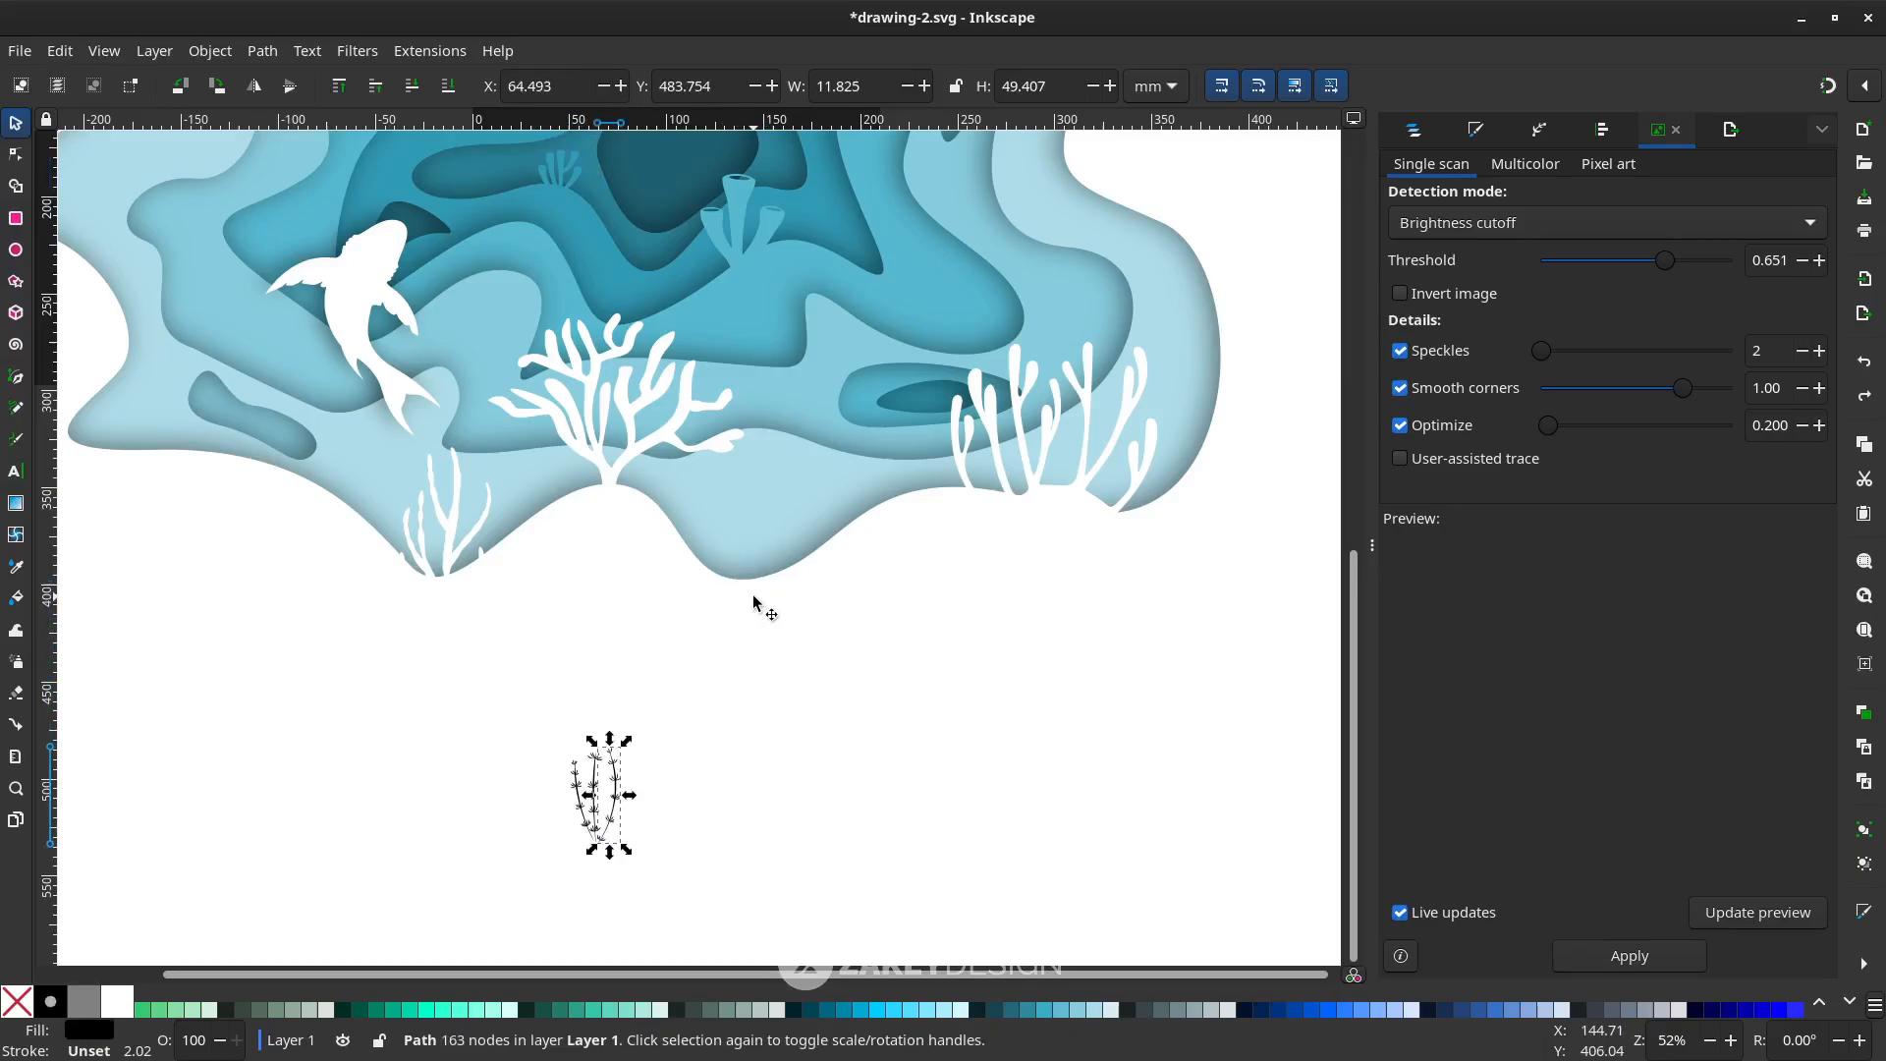
drag(550, 717, 659, 874)
drag(609, 795, 763, 638)
scroll(764, 639, up, 6)
click(117, 1001)
drag(795, 752, 857, 708)
key(Escape)
Place a copy of the tree-like coral, about 58 × 43 mm, beside the larger shark and fill it with a sampled light blue
click(593, 718)
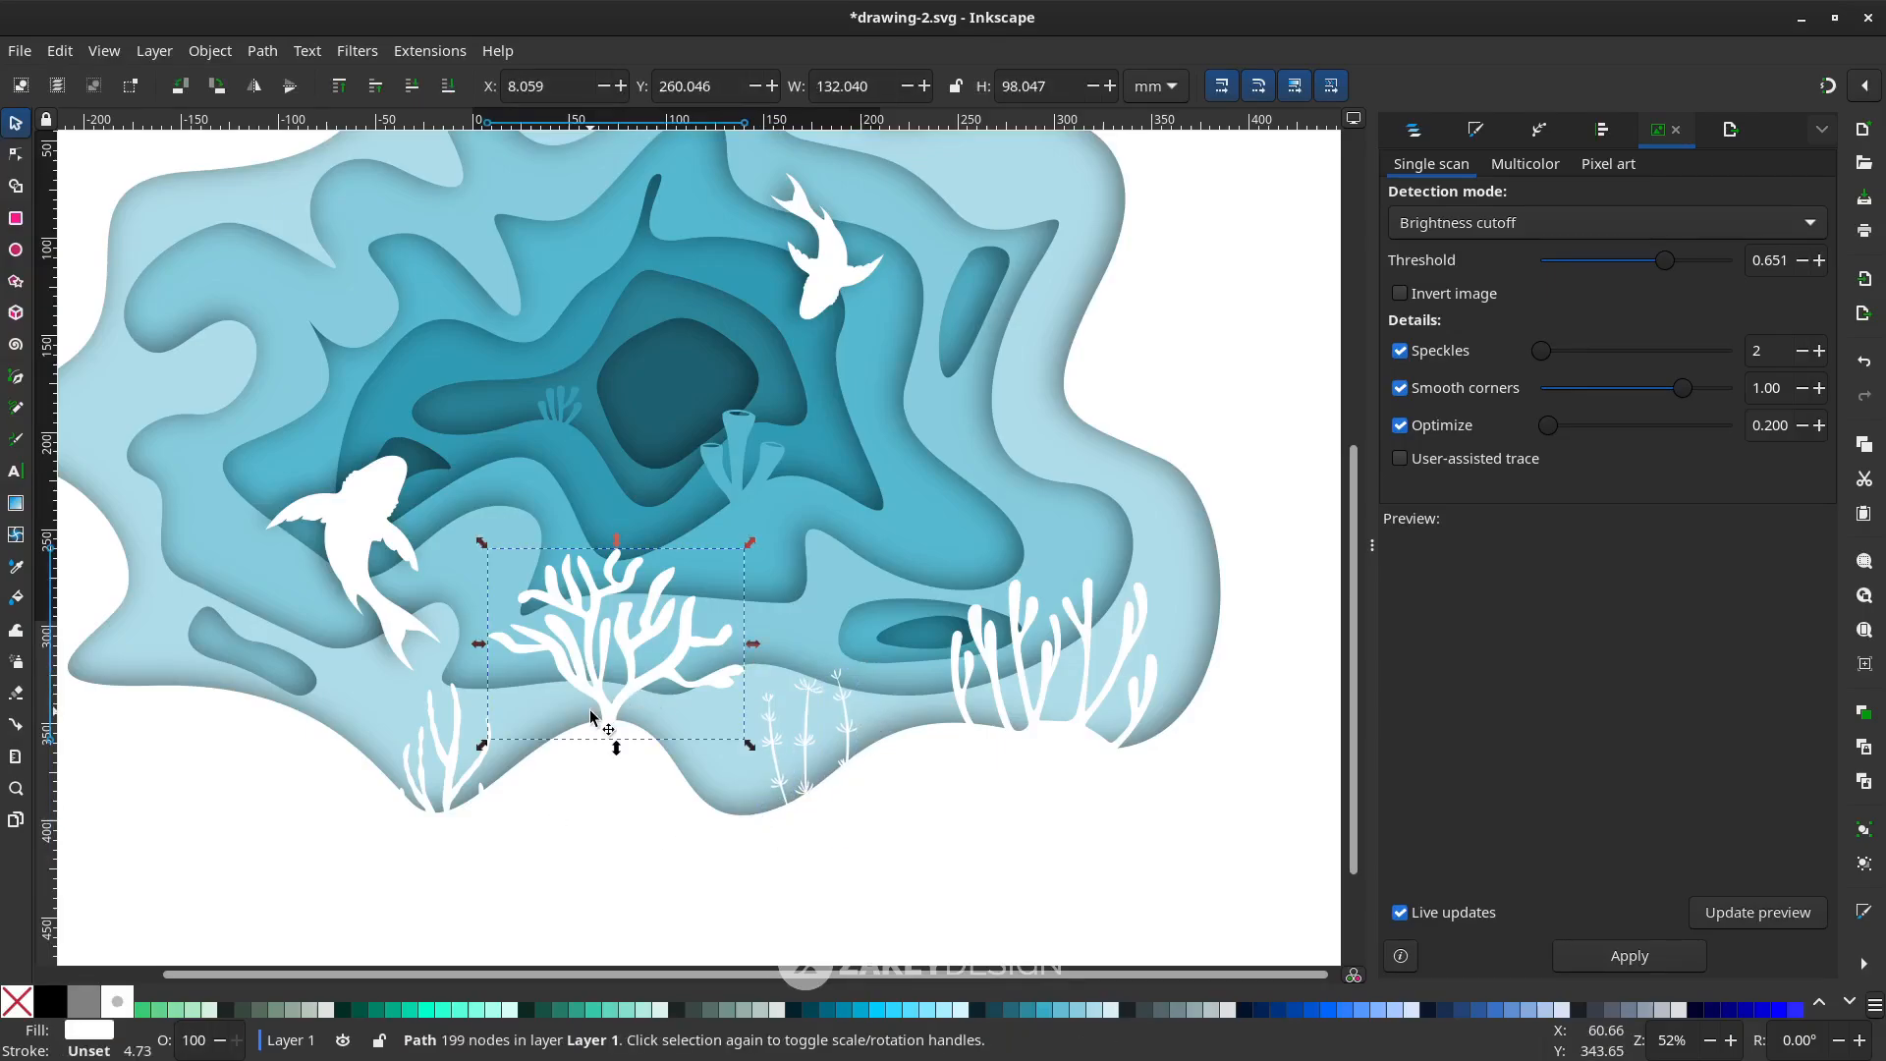
drag(649, 694, 190, 749)
key(ctrl+z)
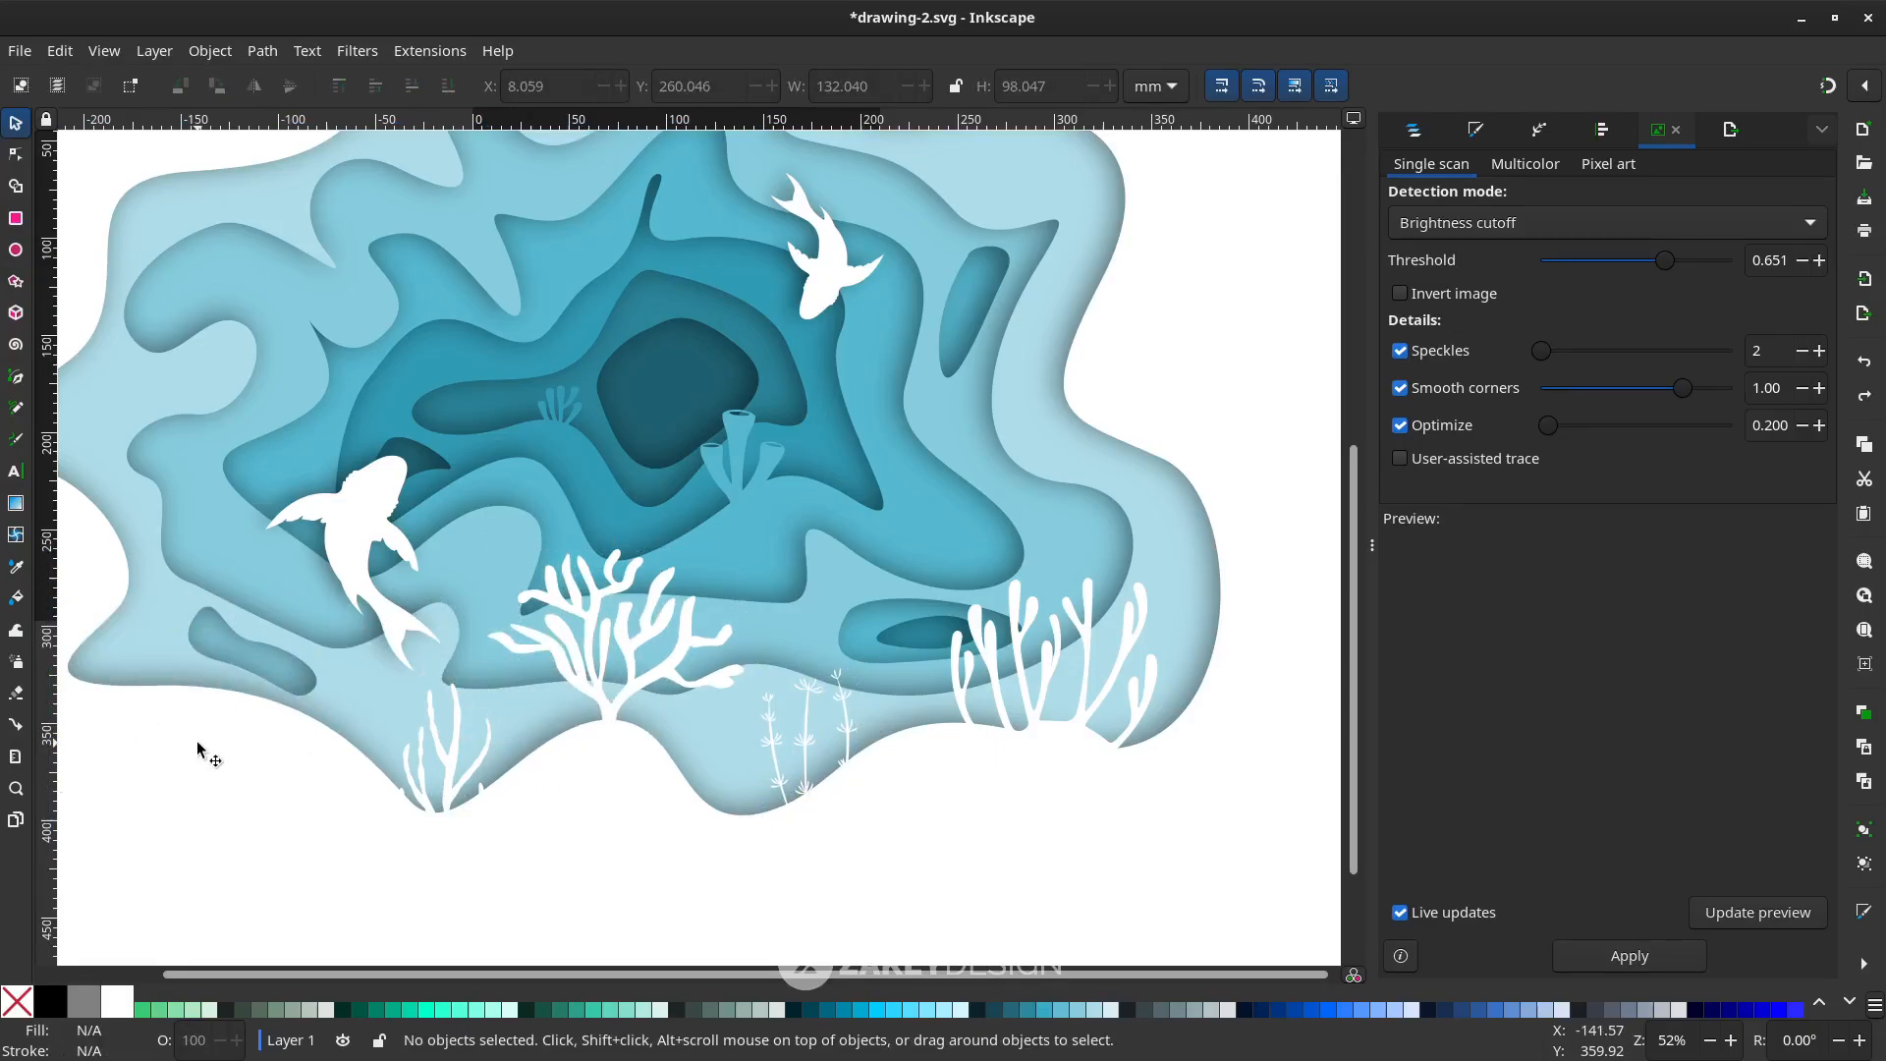
drag(606, 699, 226, 569)
scroll(206, 520, up, 2)
drag(235, 581, 526, 515)
key(d)
key(s)
scroll(629, 589, down, 1)
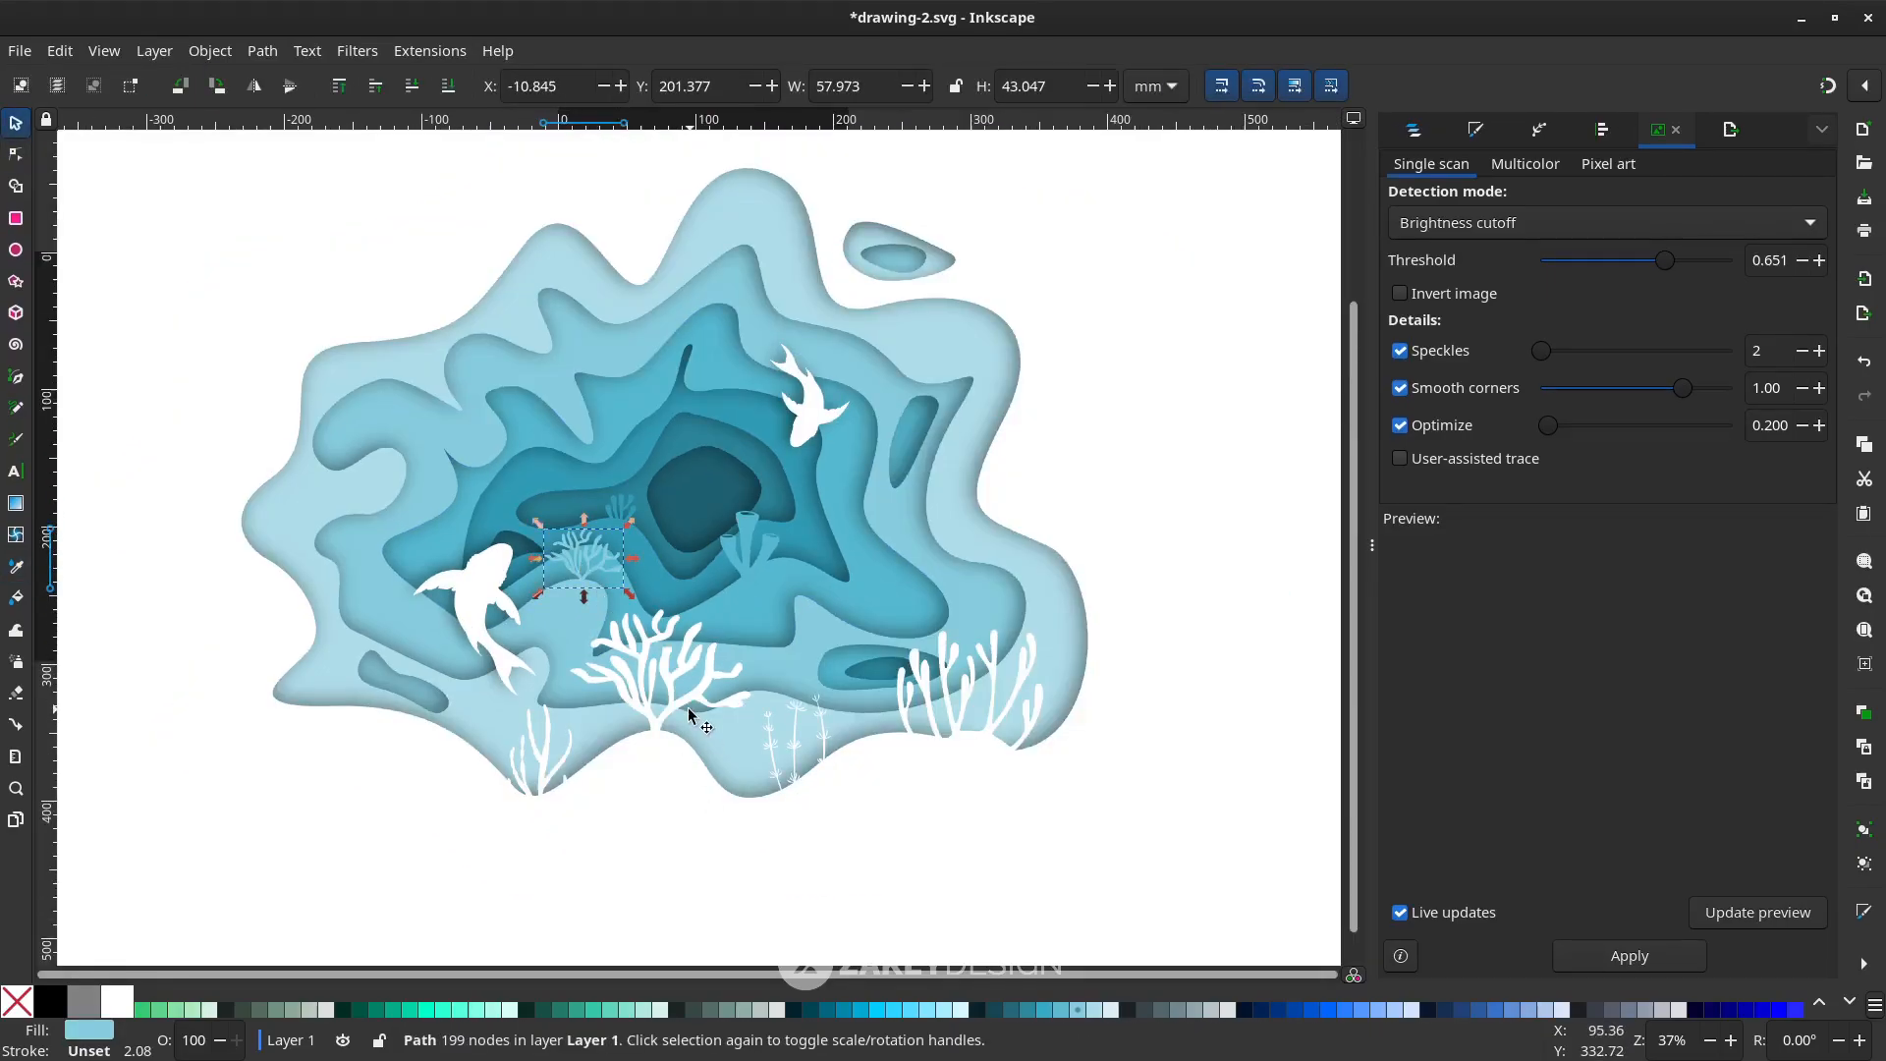
Draw a closed oval blob about 55 × 30 mm inside the upper-left pocket and fill it with a blue sampled from a deeper layer
scroll(710, 820, up, 1)
scroll(710, 812, down, 1)
scroll(688, 693, up, 1)
shift+click(607, 440)
shift+click(792, 481)
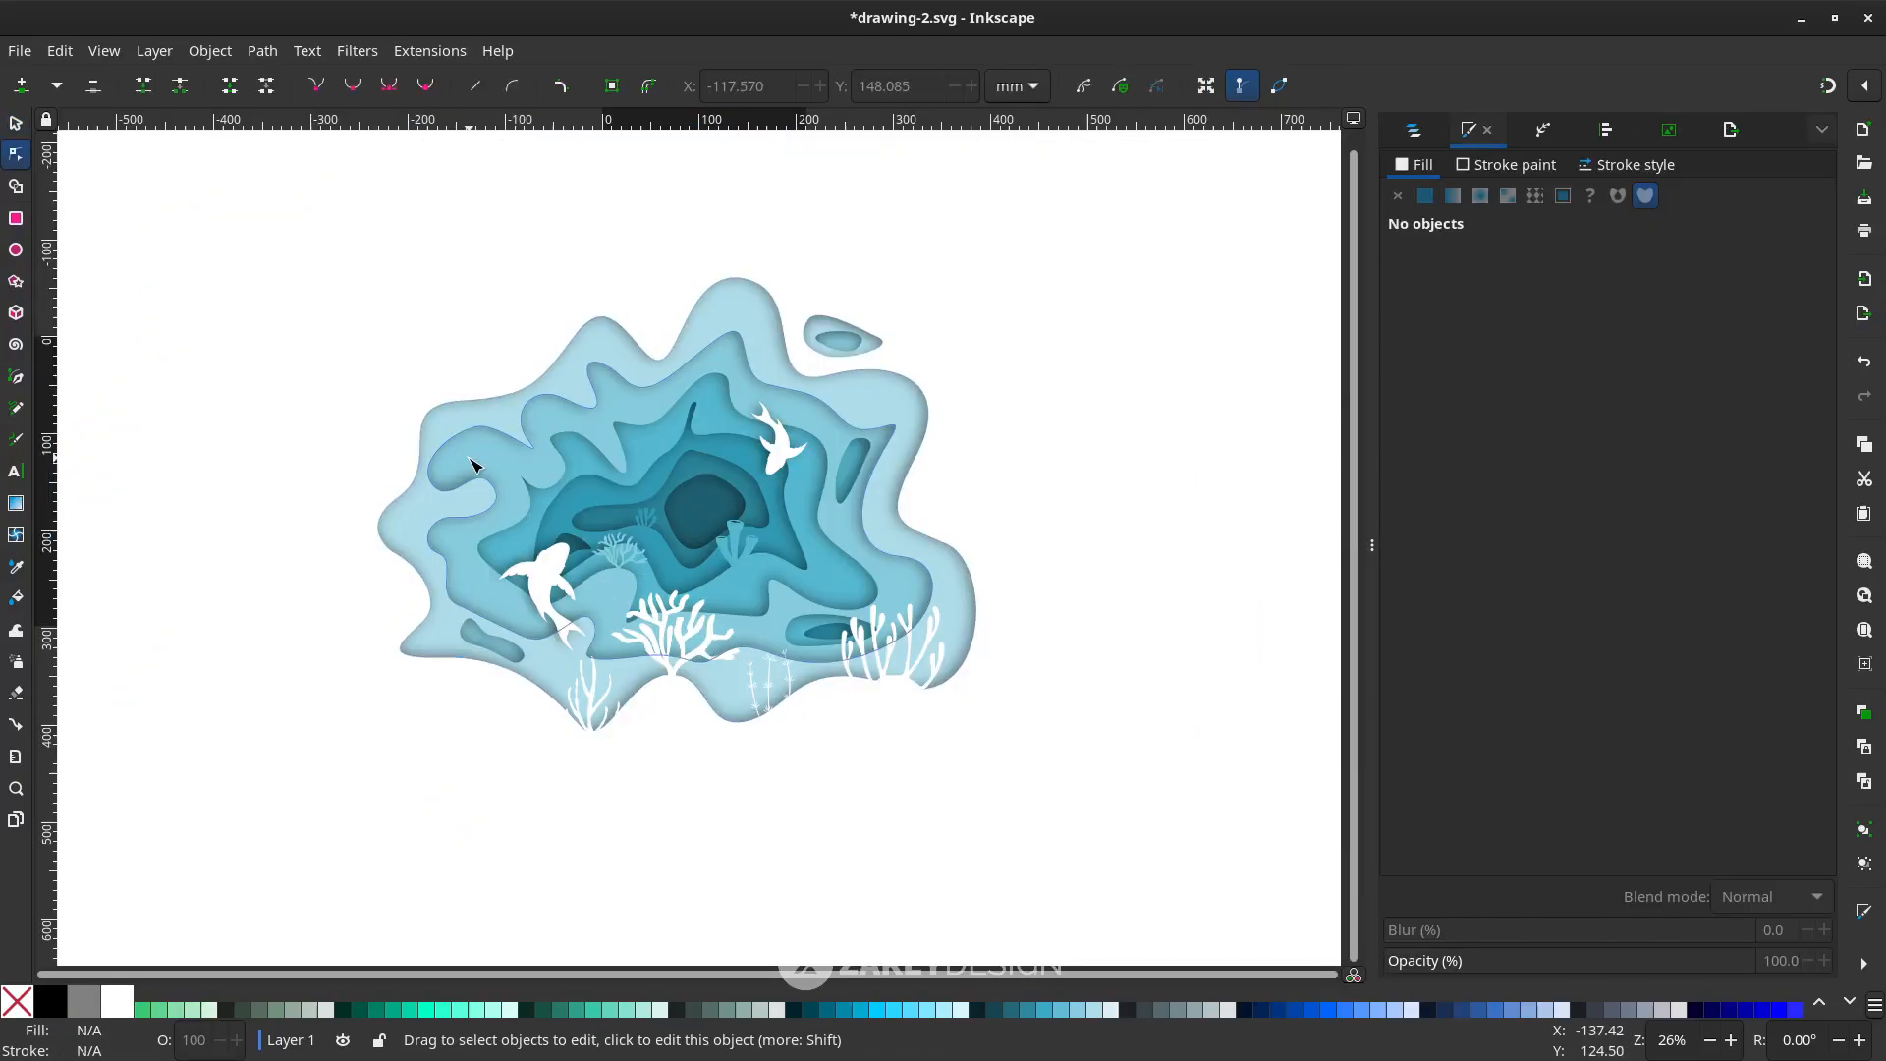
key(b)
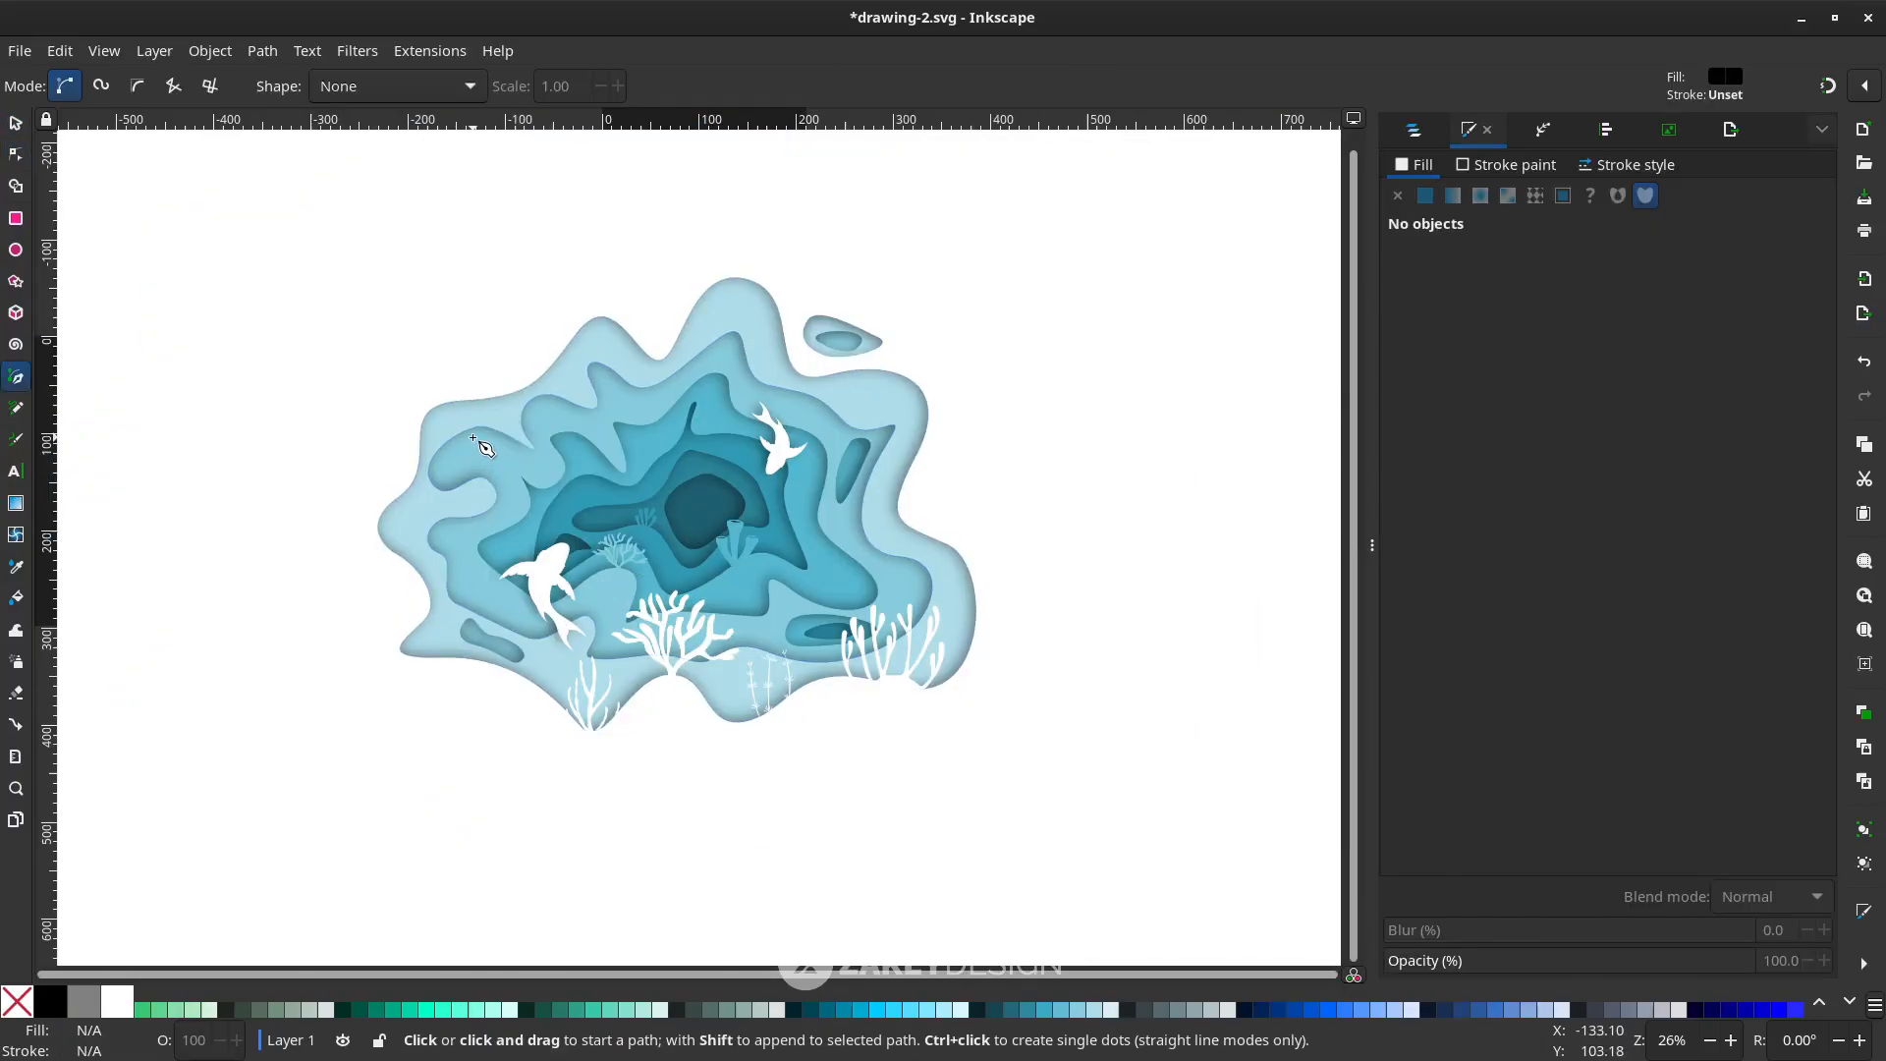
scroll(479, 442, up, 4)
click(504, 435)
drag(391, 514, 436, 561)
drag(544, 522, 619, 493)
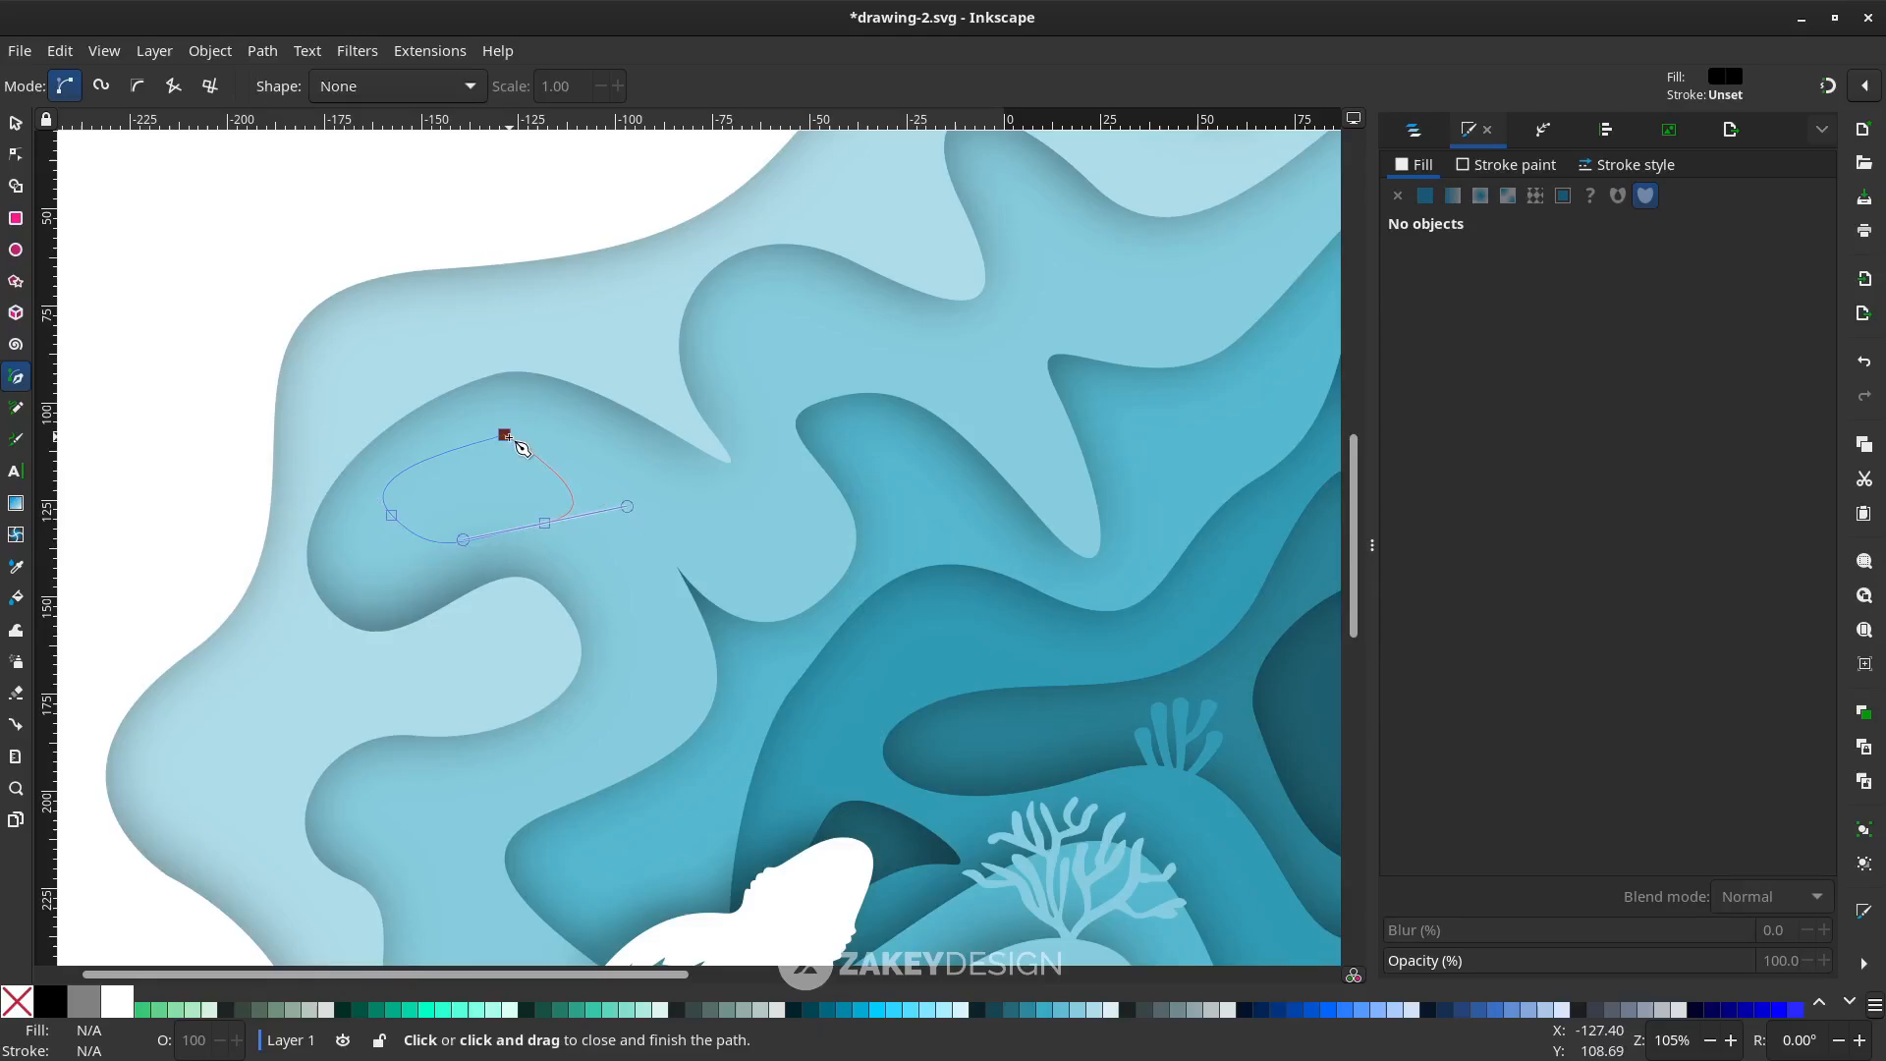
drag(504, 434, 432, 486)
key(d)
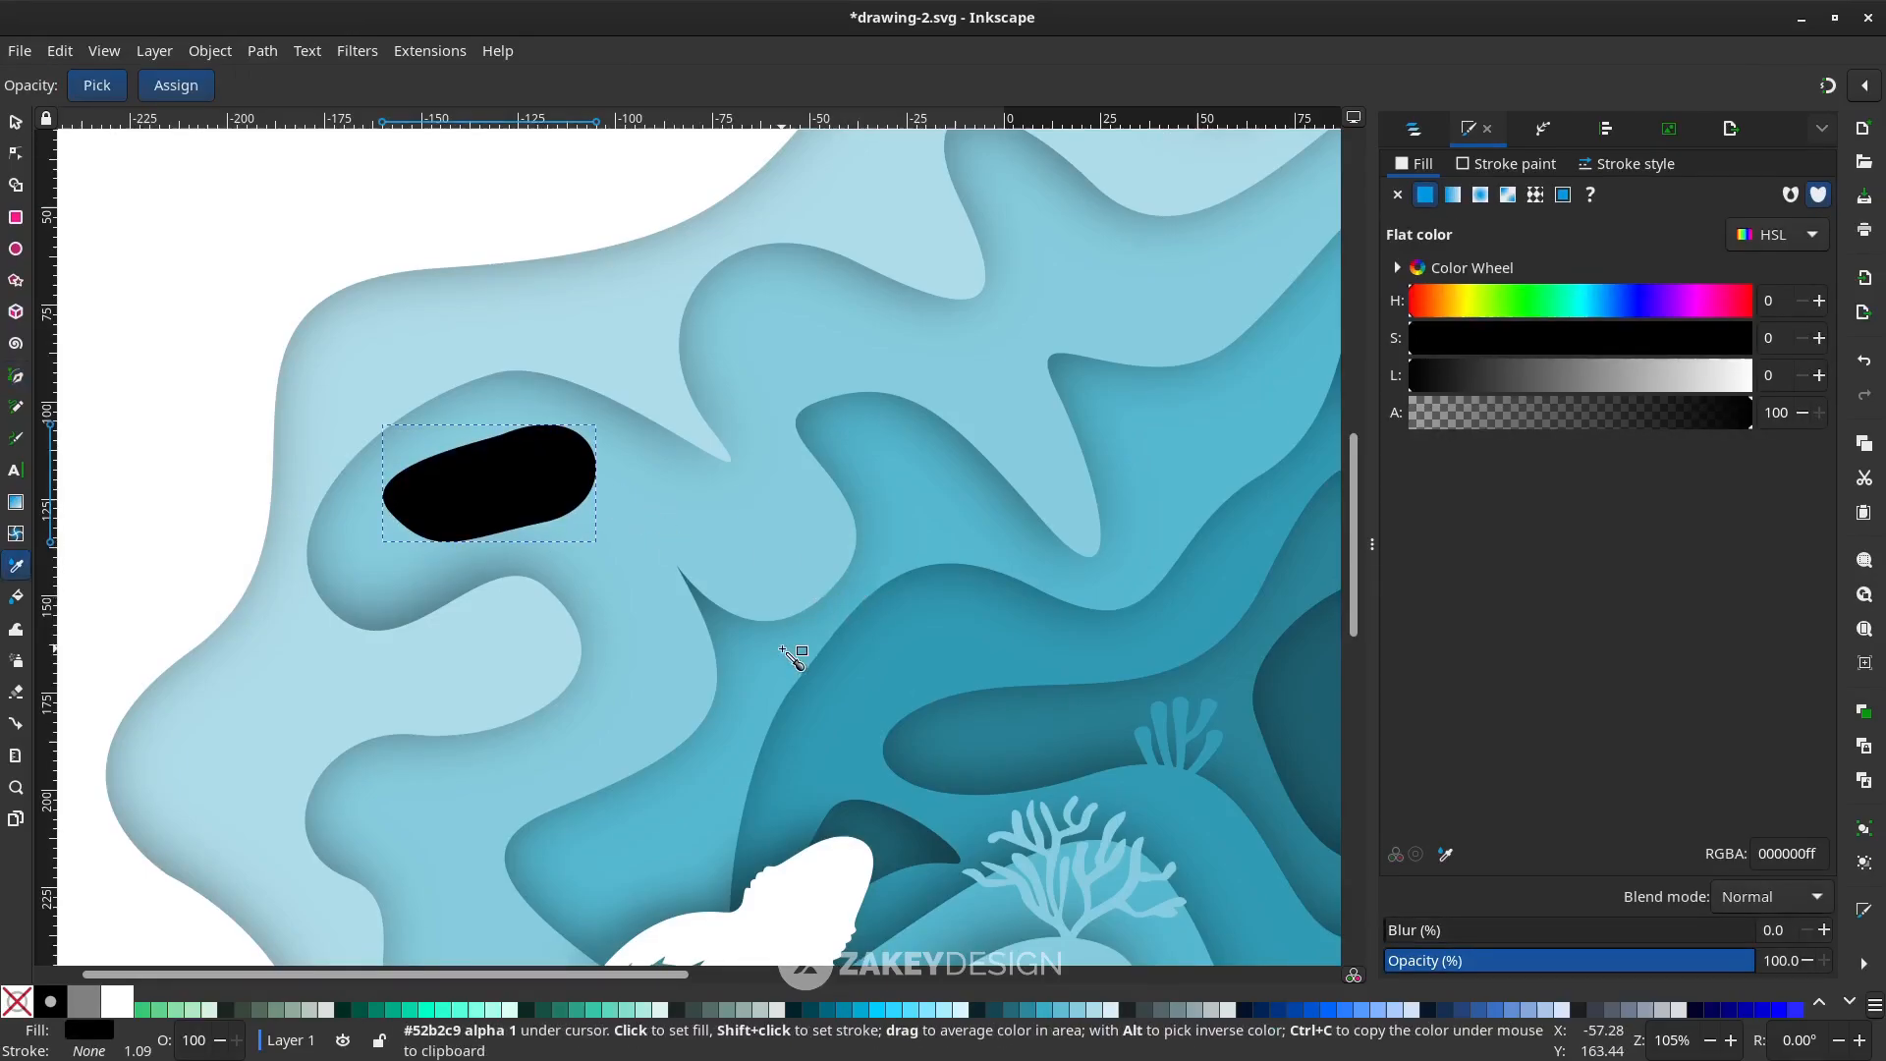
click(791, 653)
key(s)
Start a Drop Shadow filter on the new blob with live preview on and the shadow type set to Inner
click(358, 51)
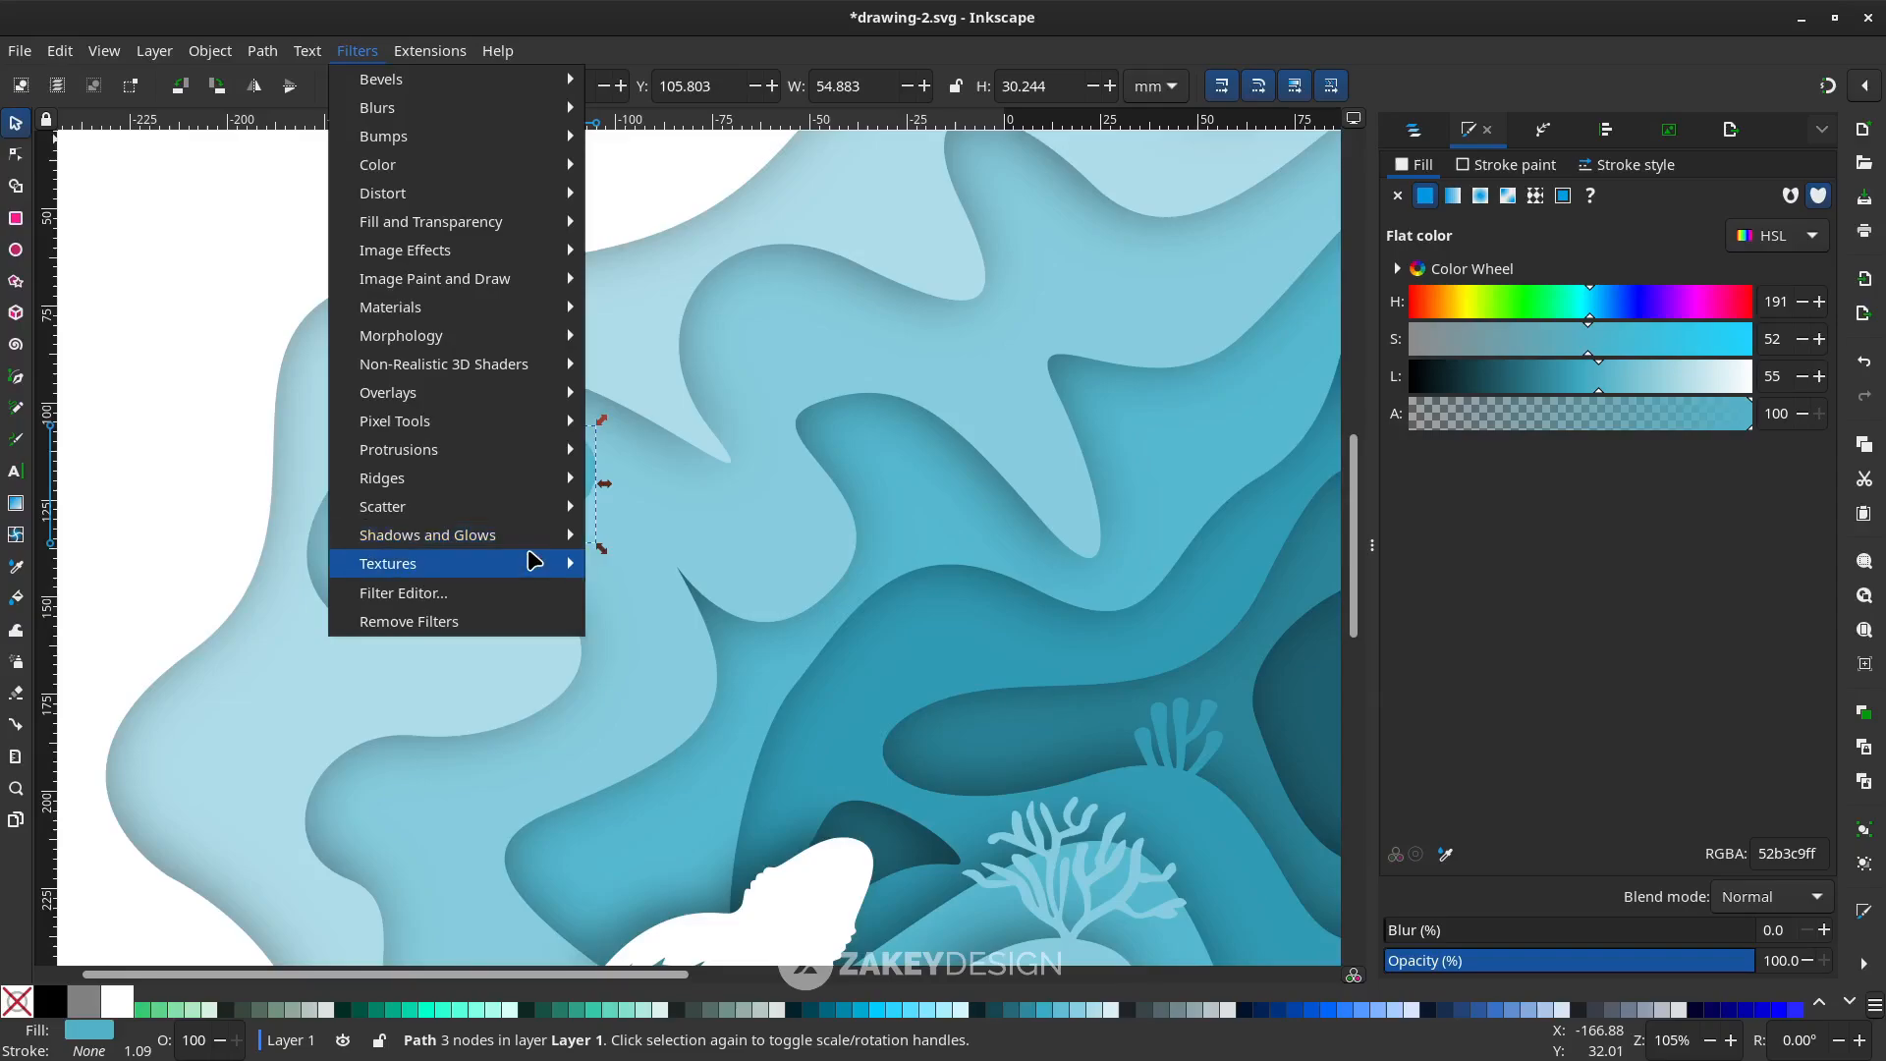
mouse_move(535, 535)
click(660, 593)
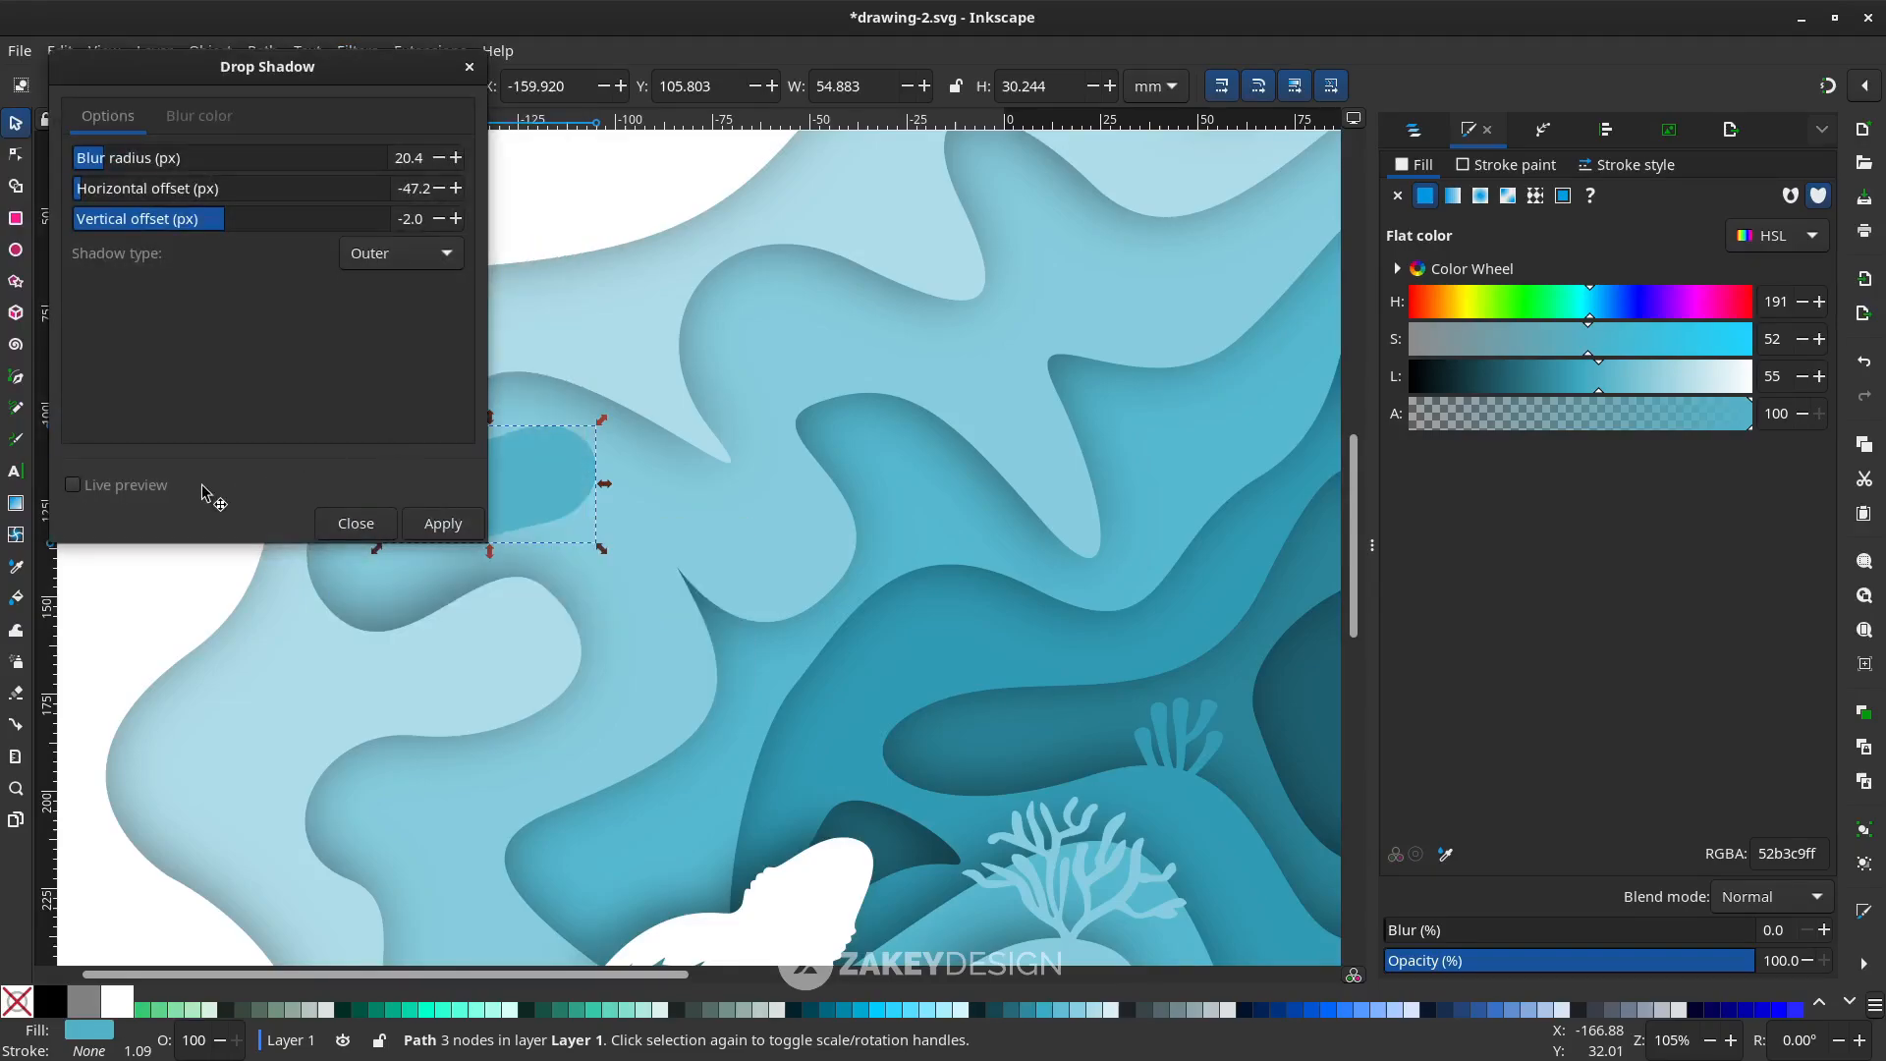
click(125, 488)
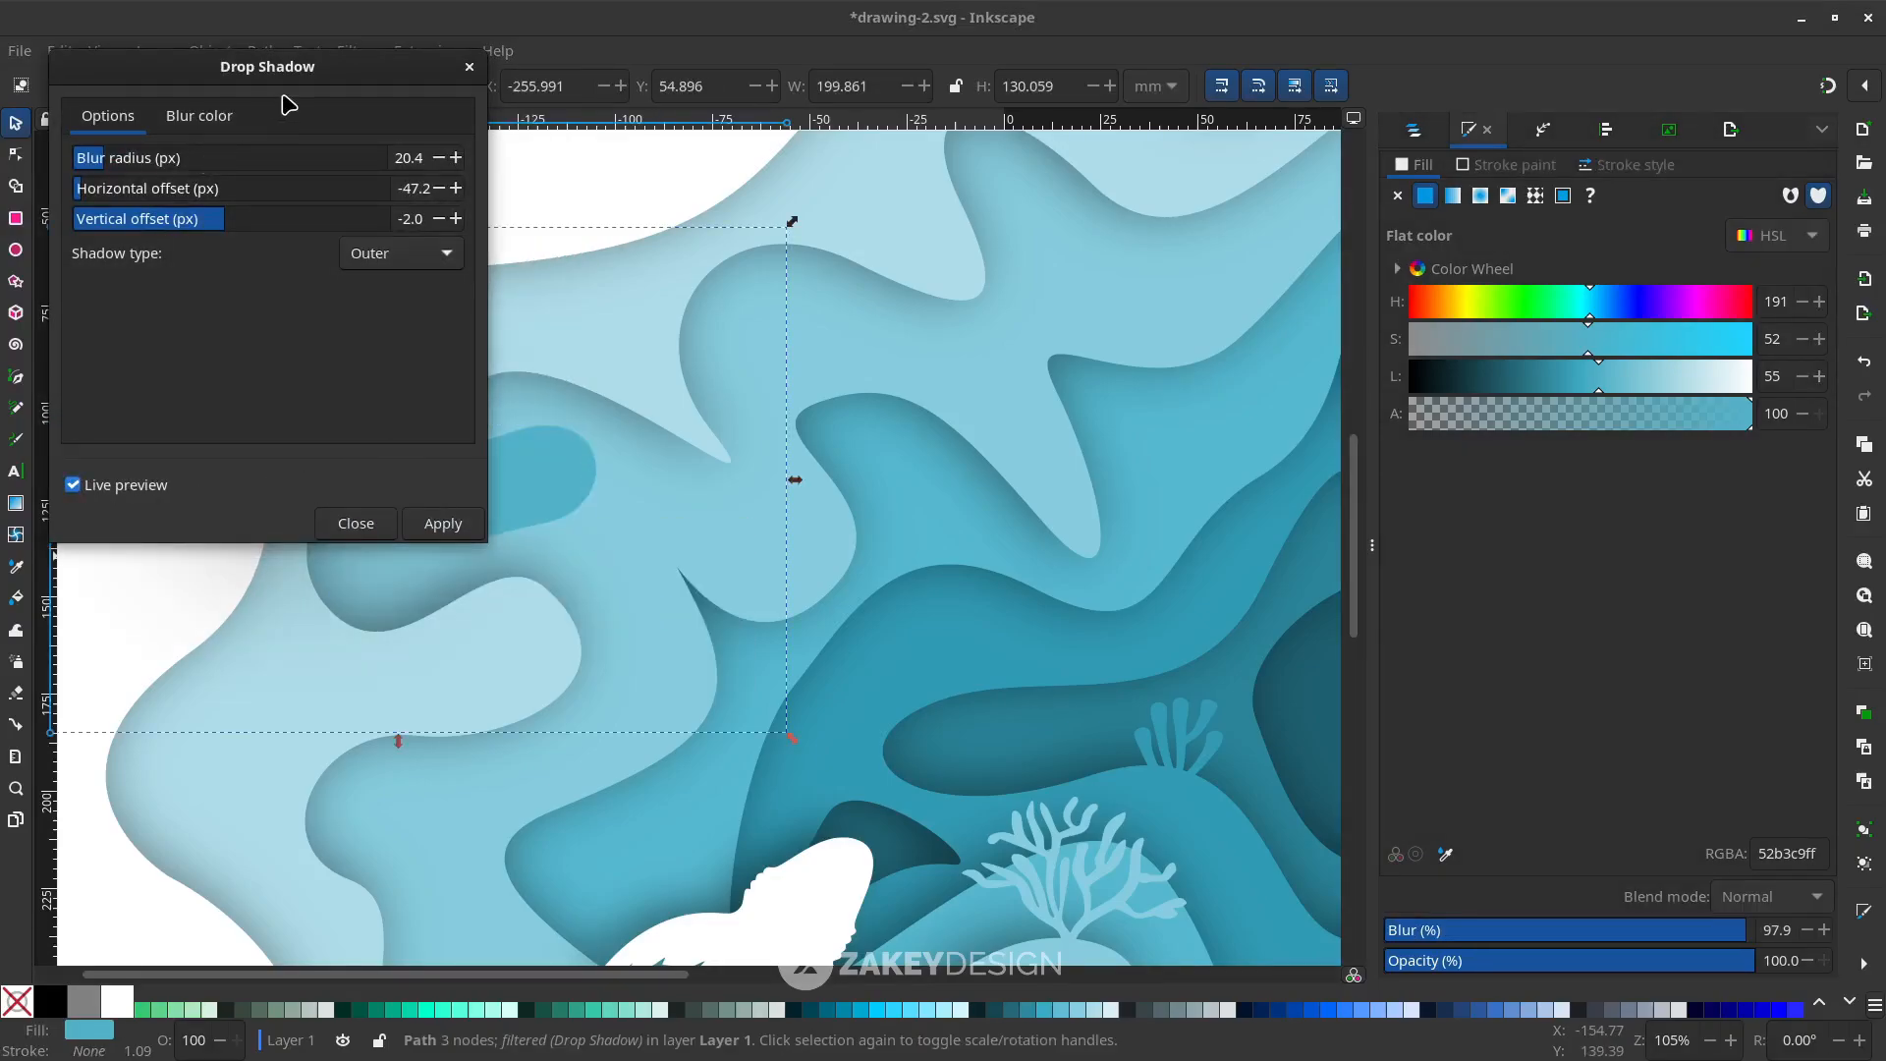
drag(288, 103, 1093, 272)
click(1209, 422)
click(1212, 469)
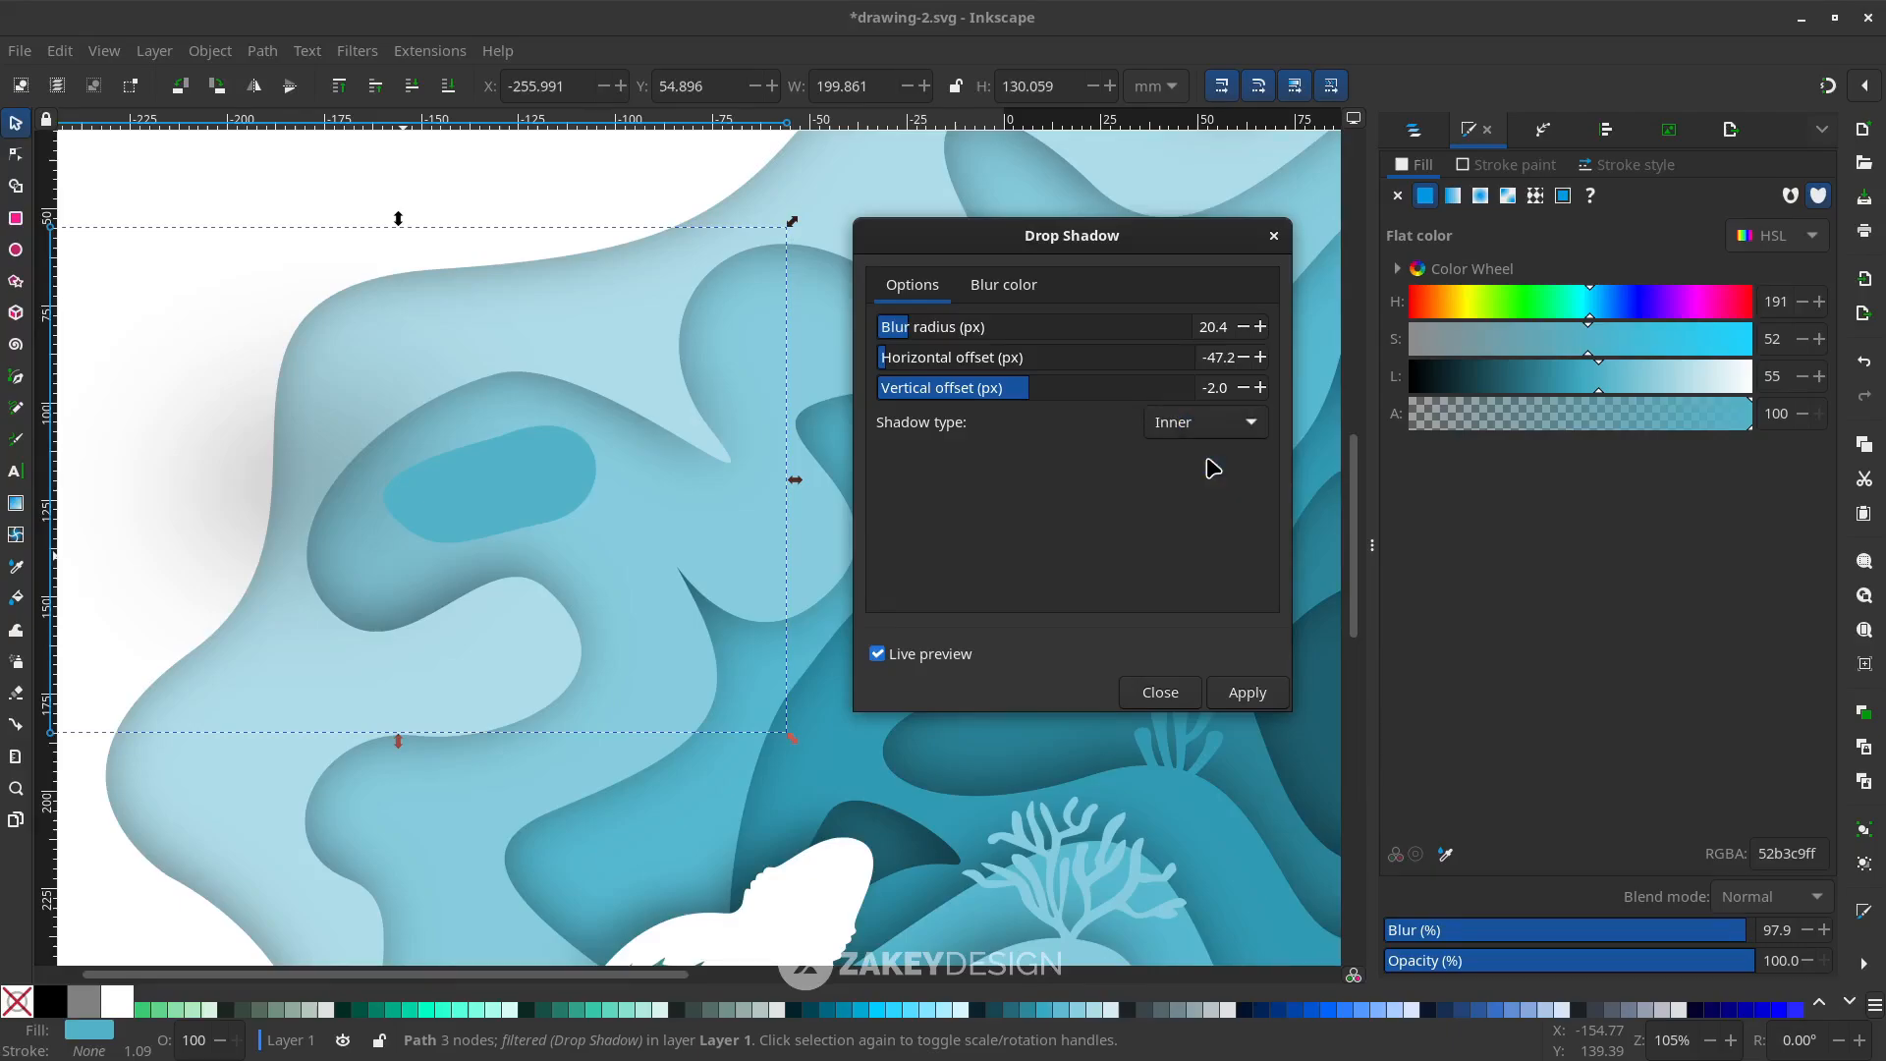
Apply the blob's inner shadow with blur radius 4.9 px and horizontal and vertical offsets of -3 px
click(884, 334)
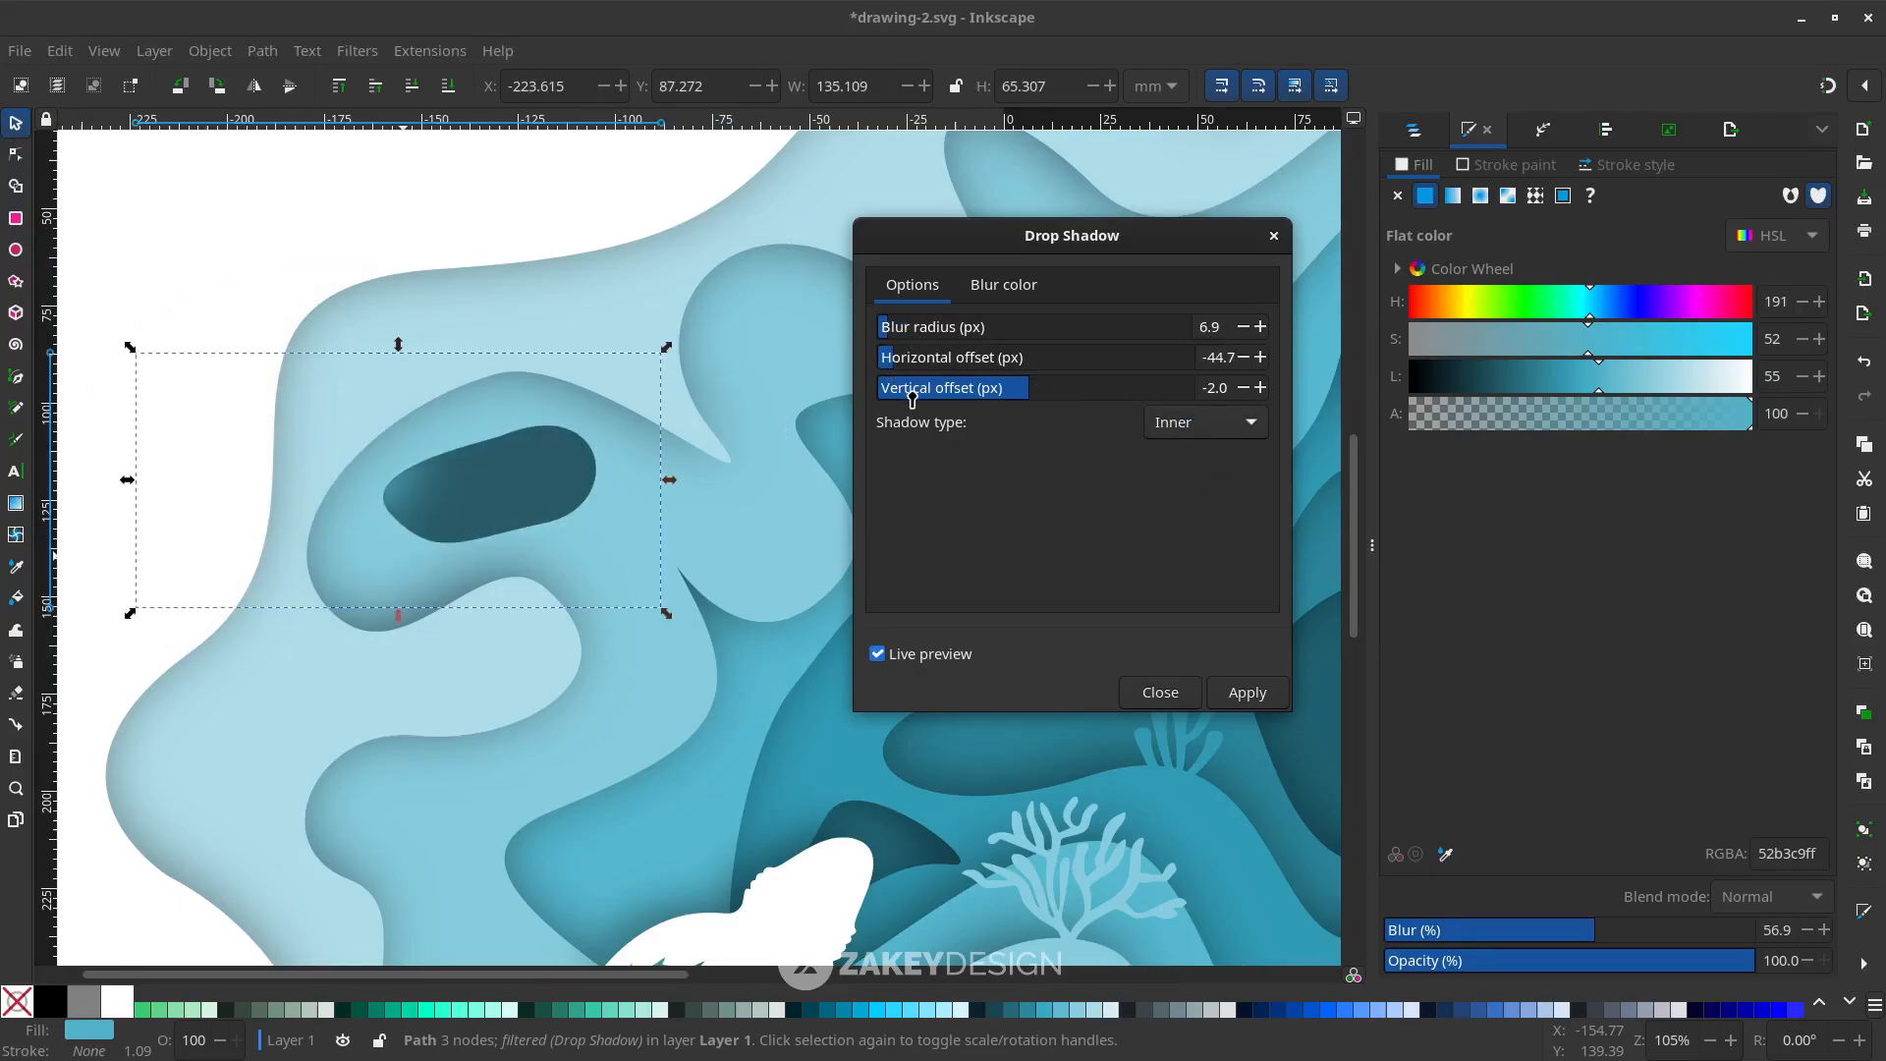
click(913, 391)
click(914, 359)
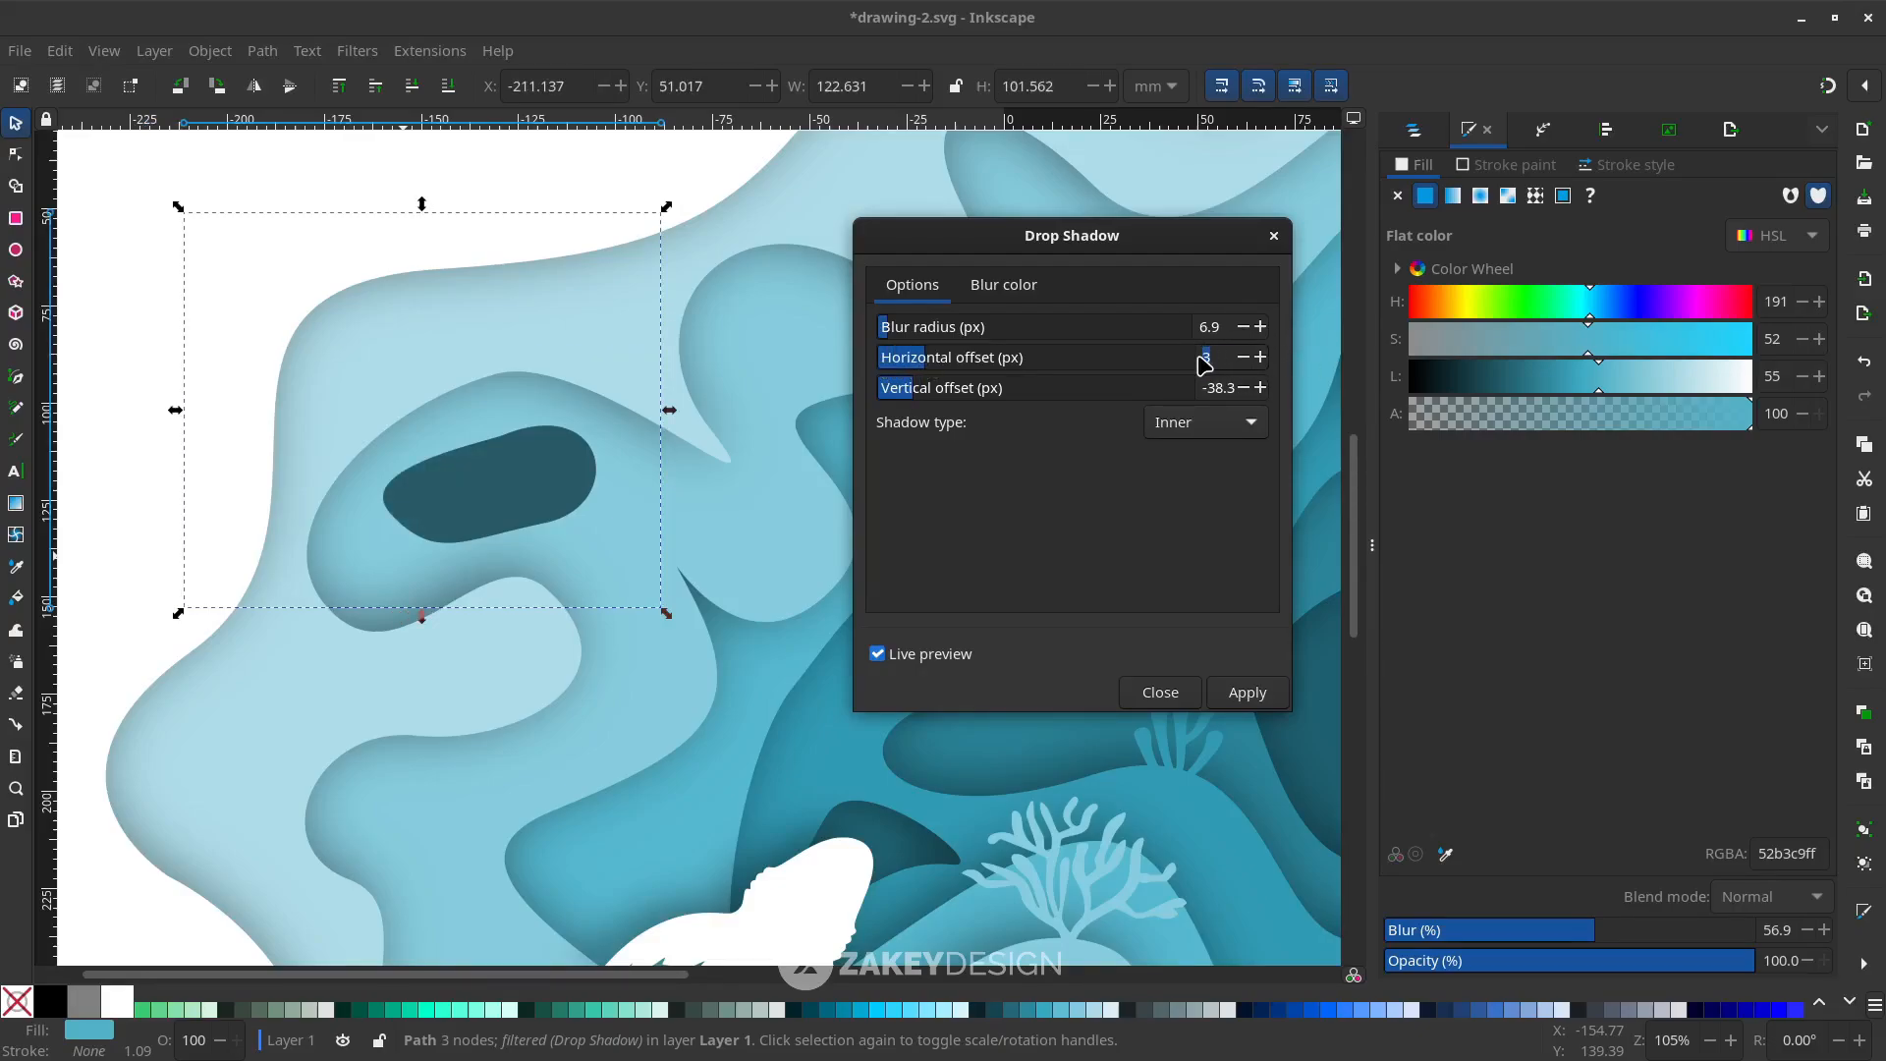
key(Tab)
text(-3)
click(1206, 361)
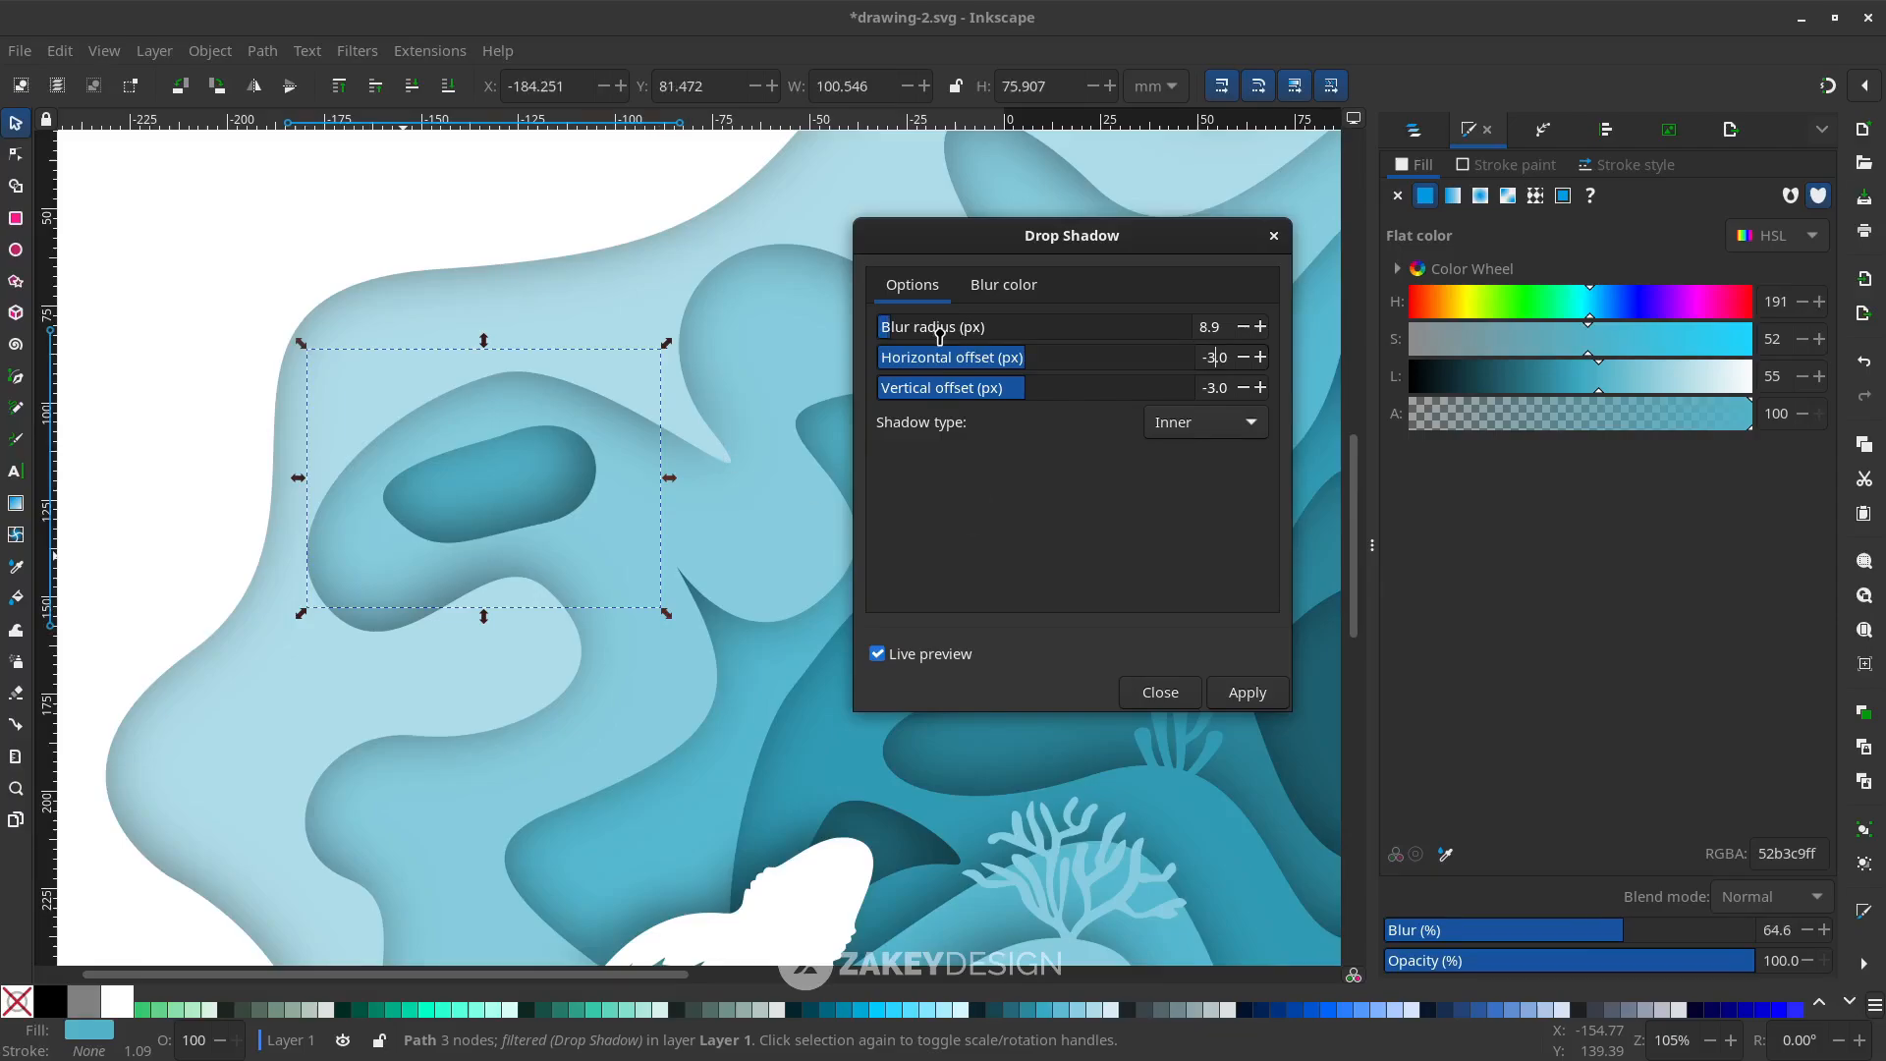
scroll(940, 334, down, 4)
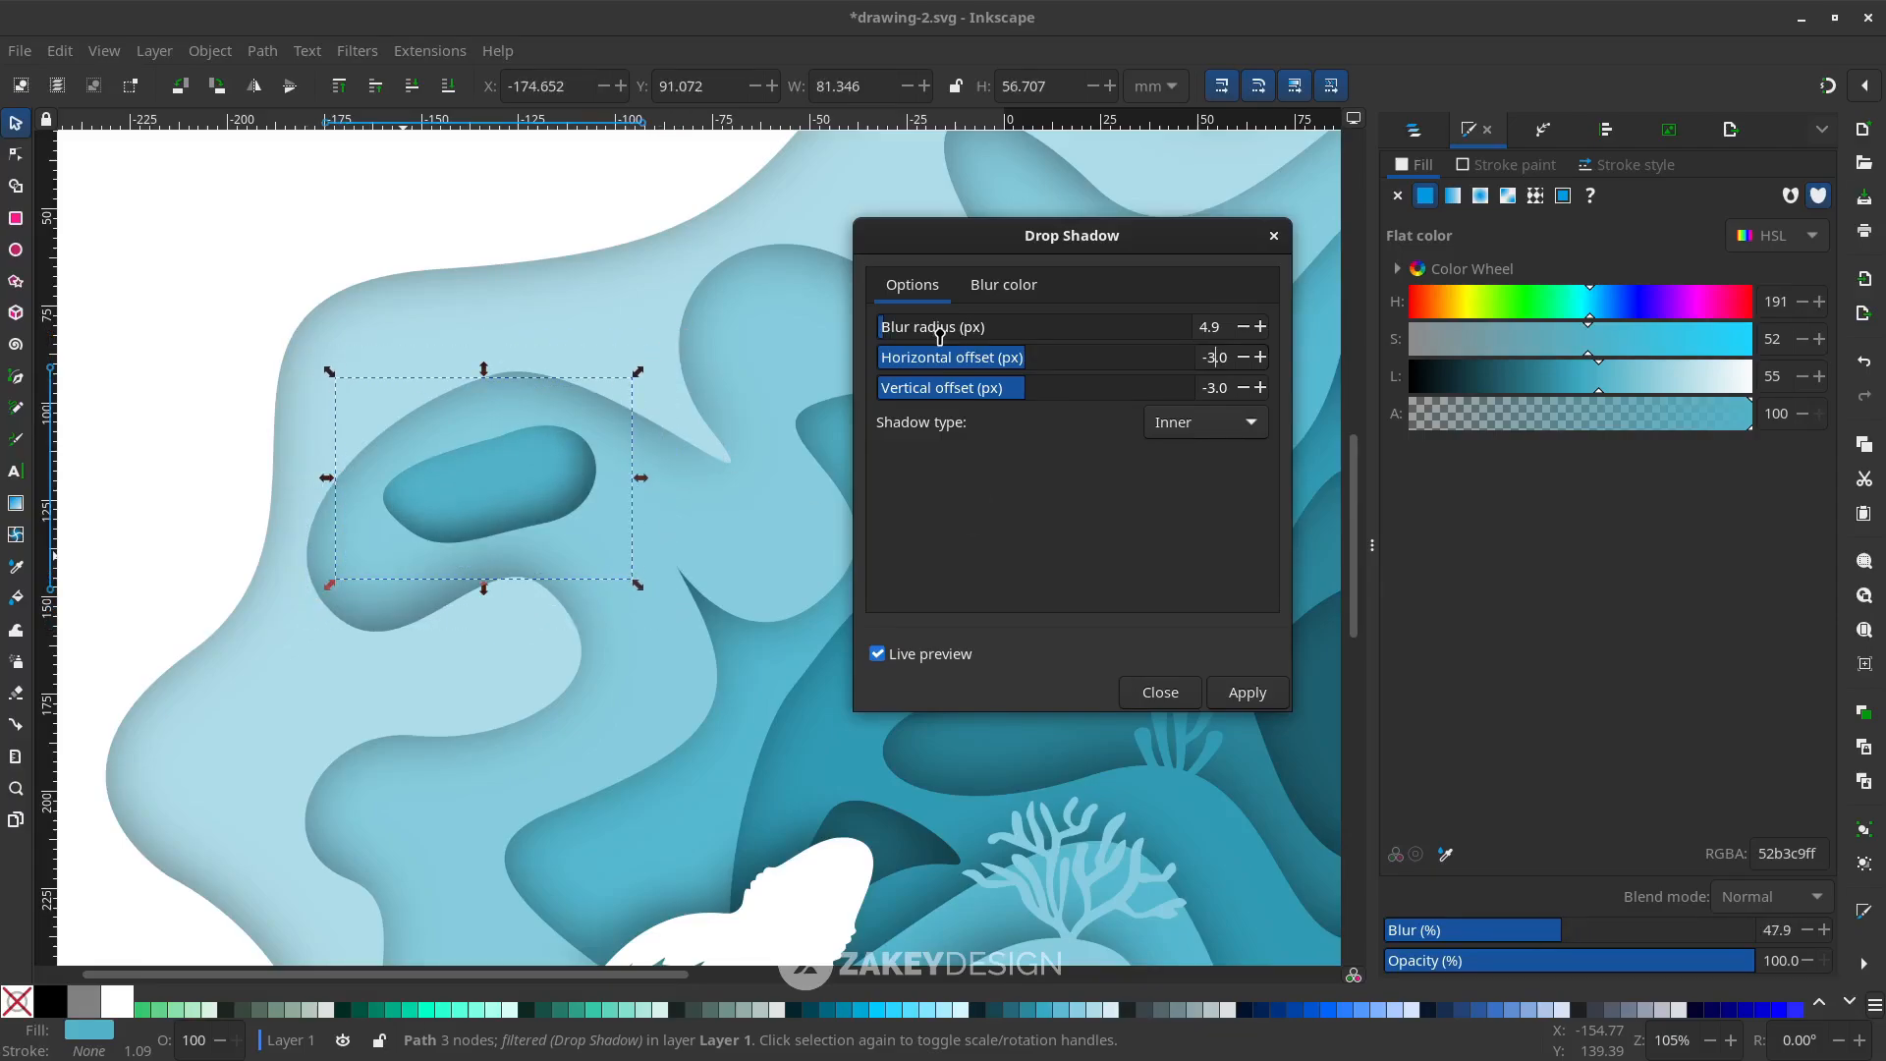
click(1245, 693)
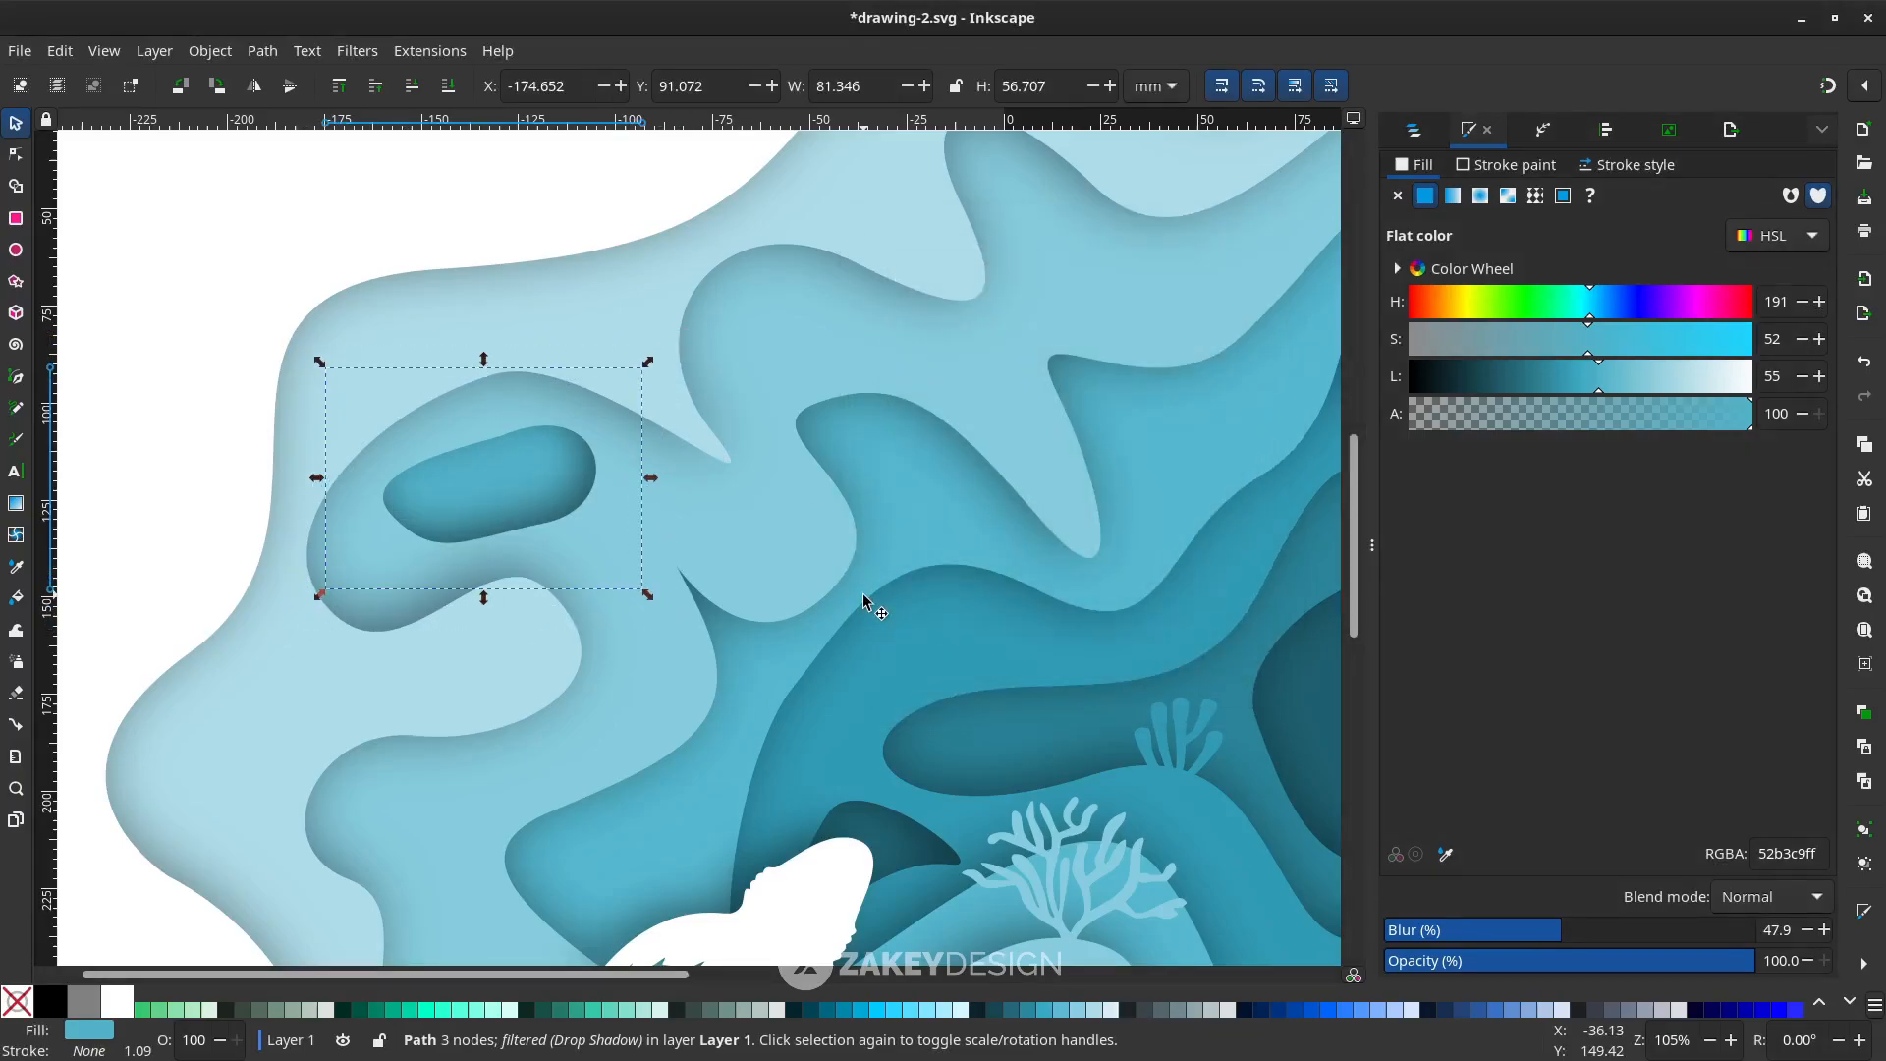
Adjust a node on the upper-left edge of the outermost layer's outline
scroll(863, 593, down, 4)
scroll(682, 411, down, 2)
scroll(682, 411, right, 2)
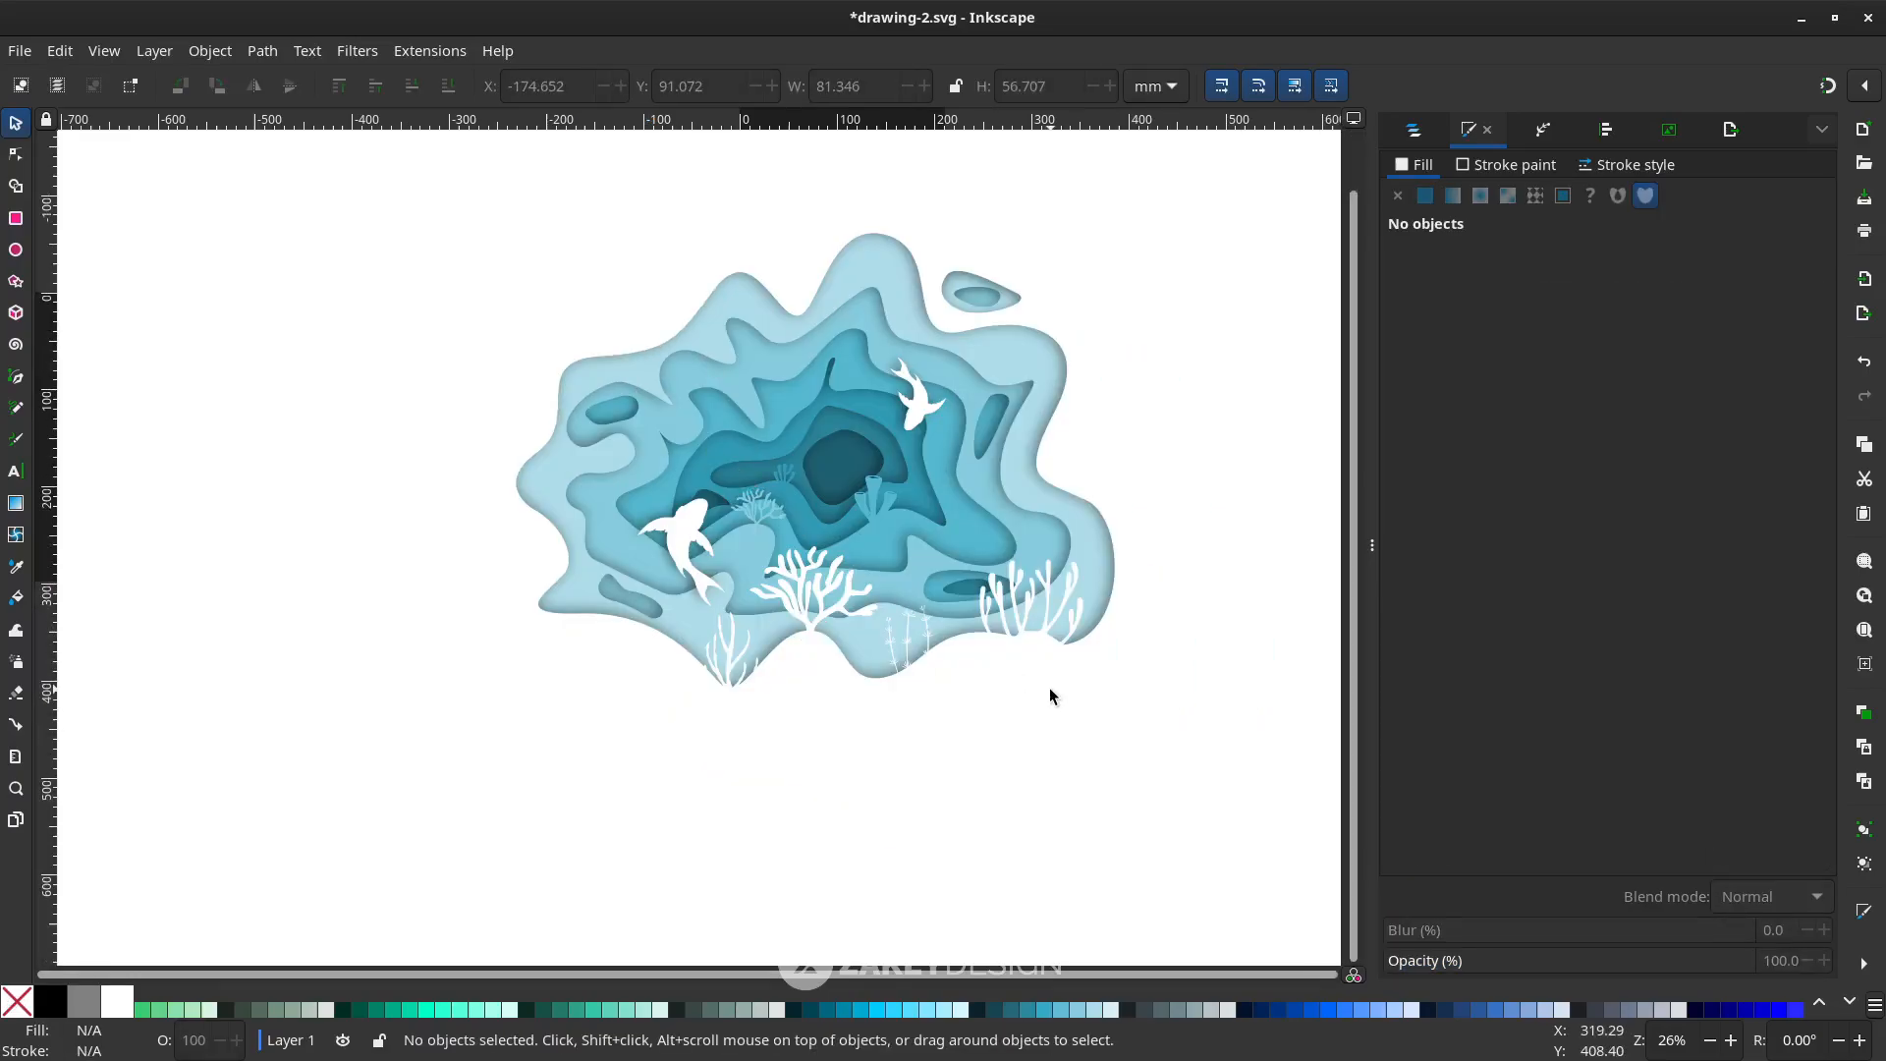
scroll(1110, 607, down, 1)
scroll(1108, 608, right, 1)
scroll(1077, 607, up, 1)
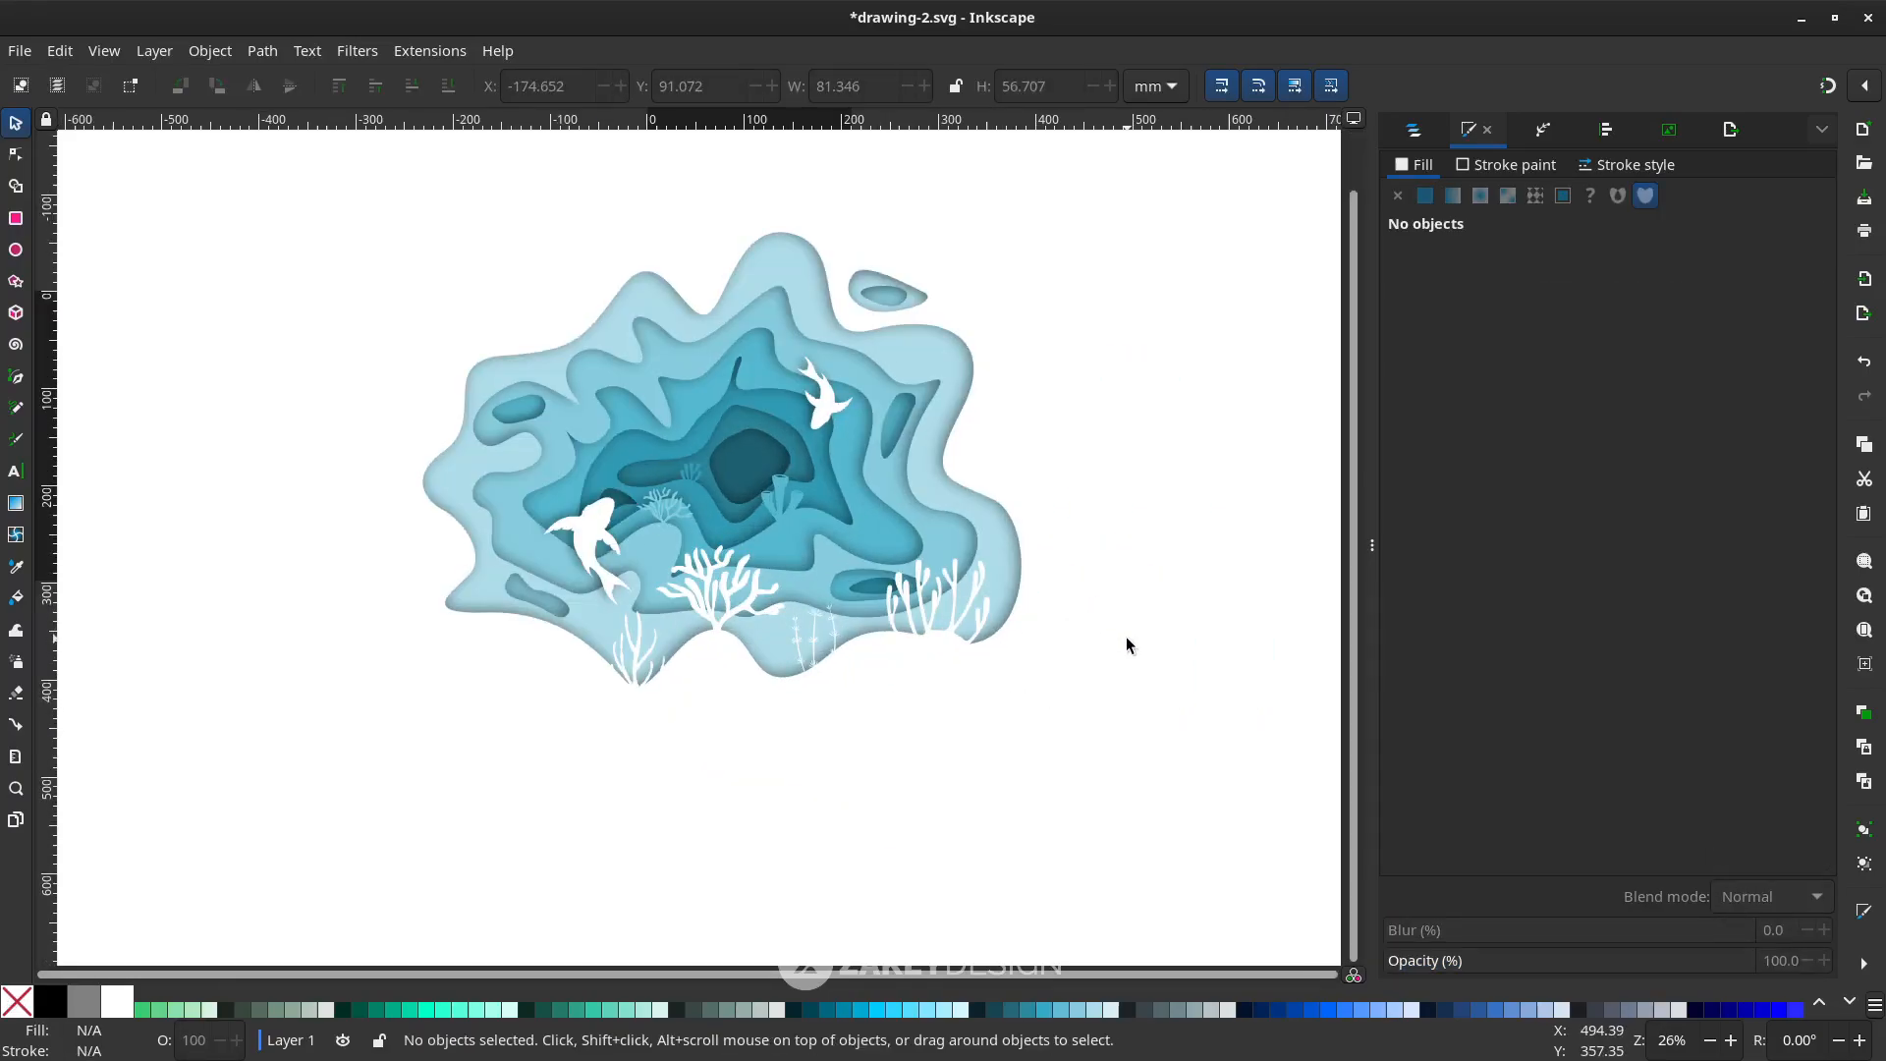
key(n)
click(589, 324)
drag(508, 361, 509, 341)
key(Escape)
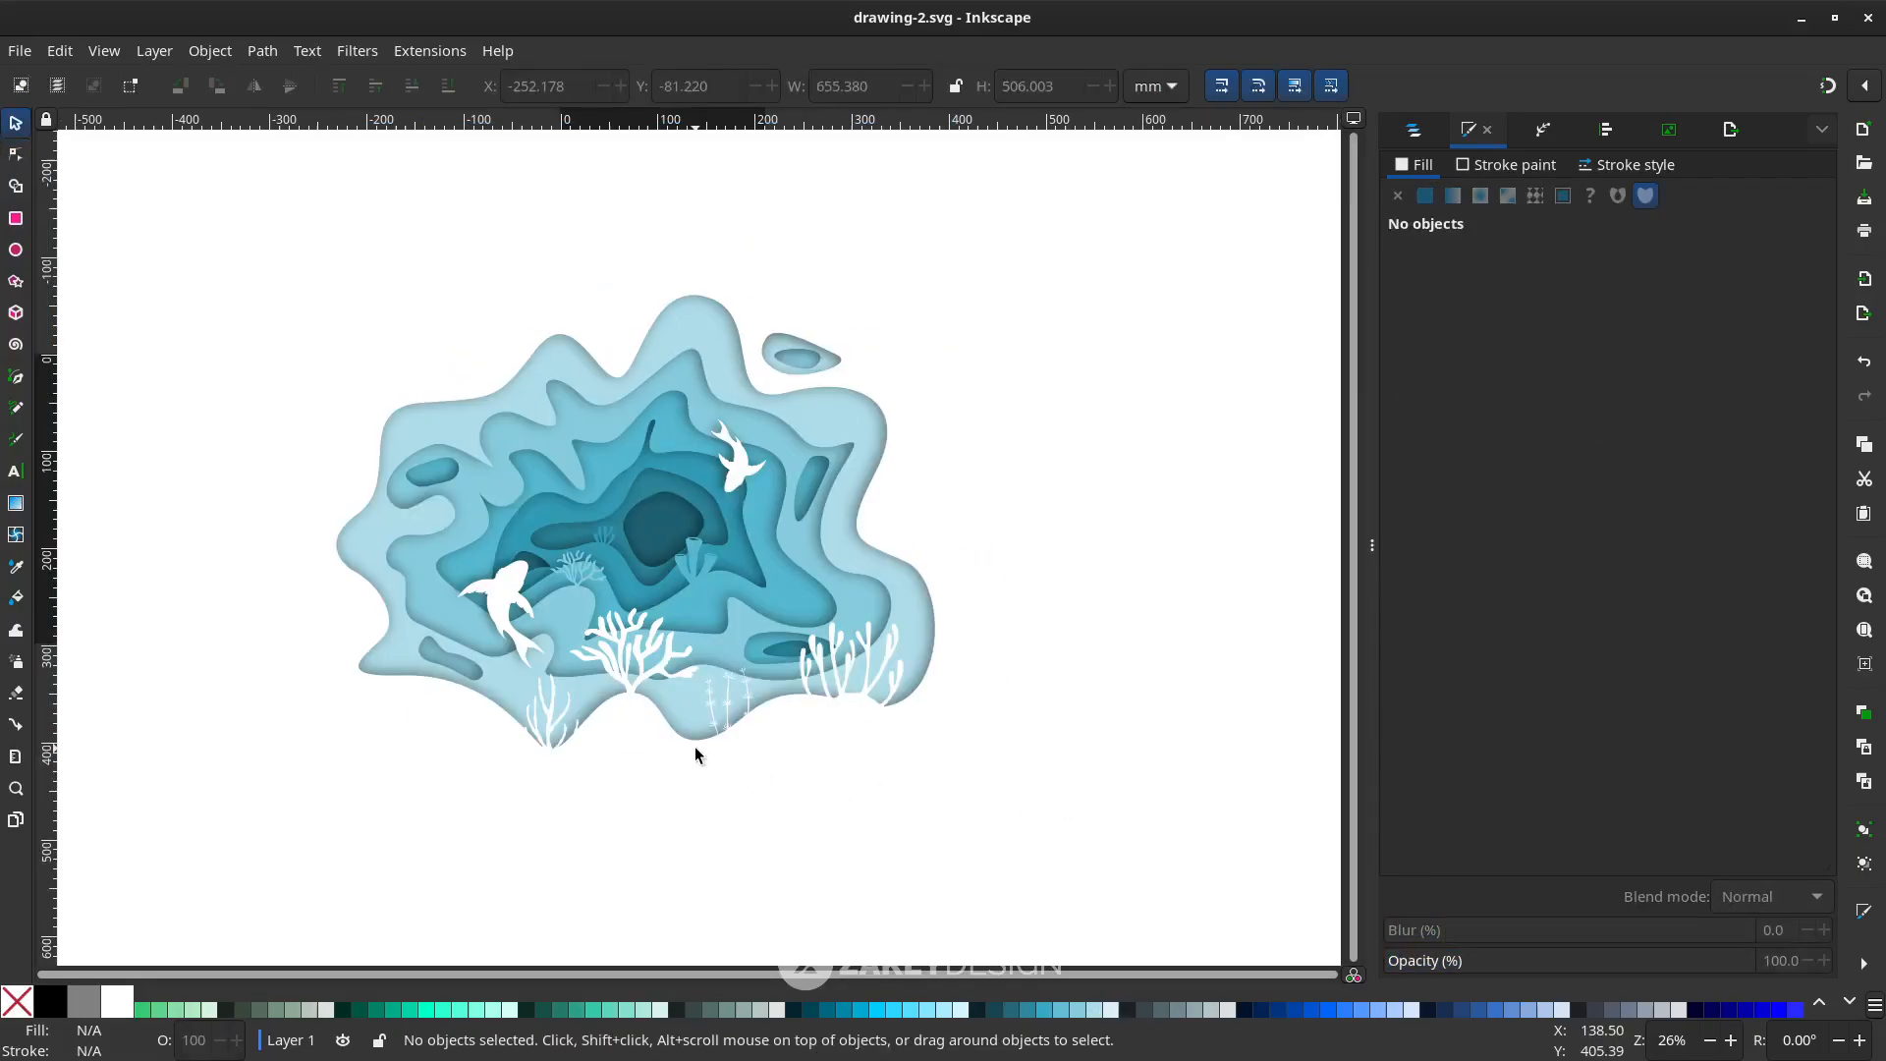
Set the desk colour to light grey e6e6e6 at 90 lightness and turn on the page border in the document properties
click(20, 51)
click(118, 517)
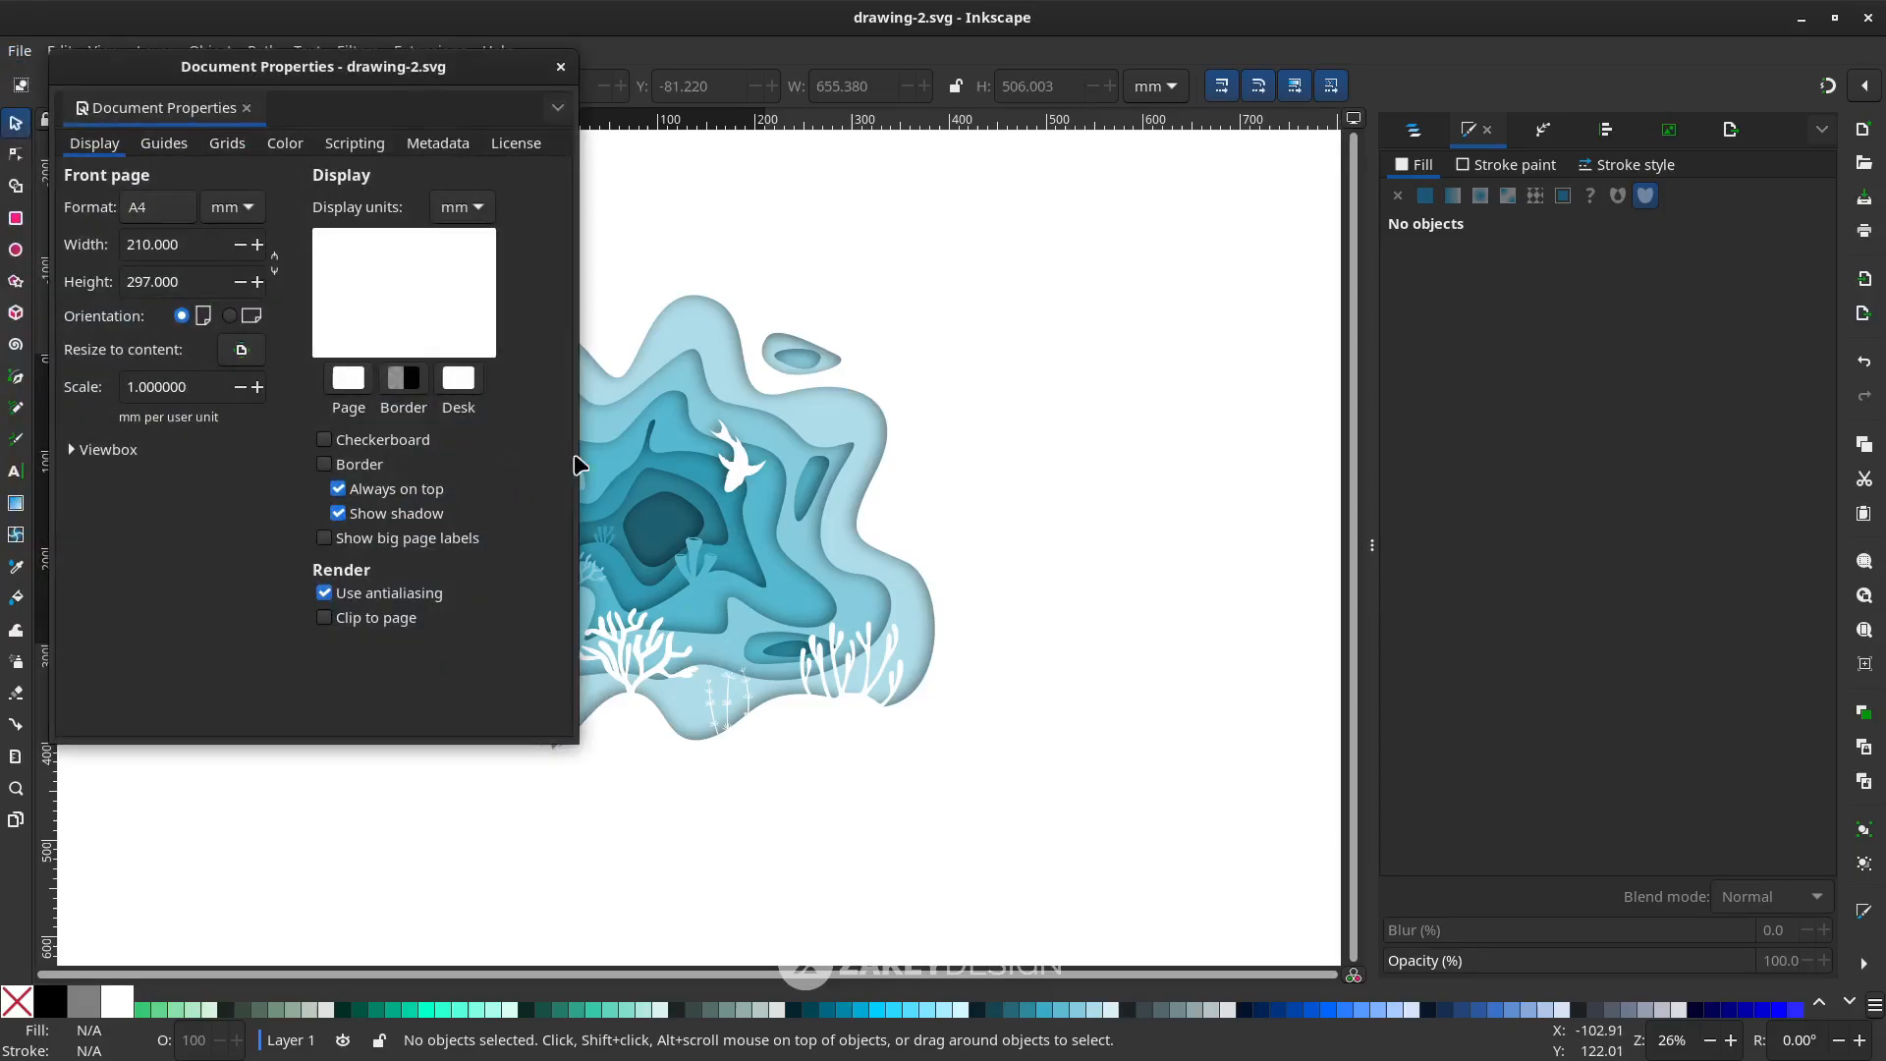
click(458, 379)
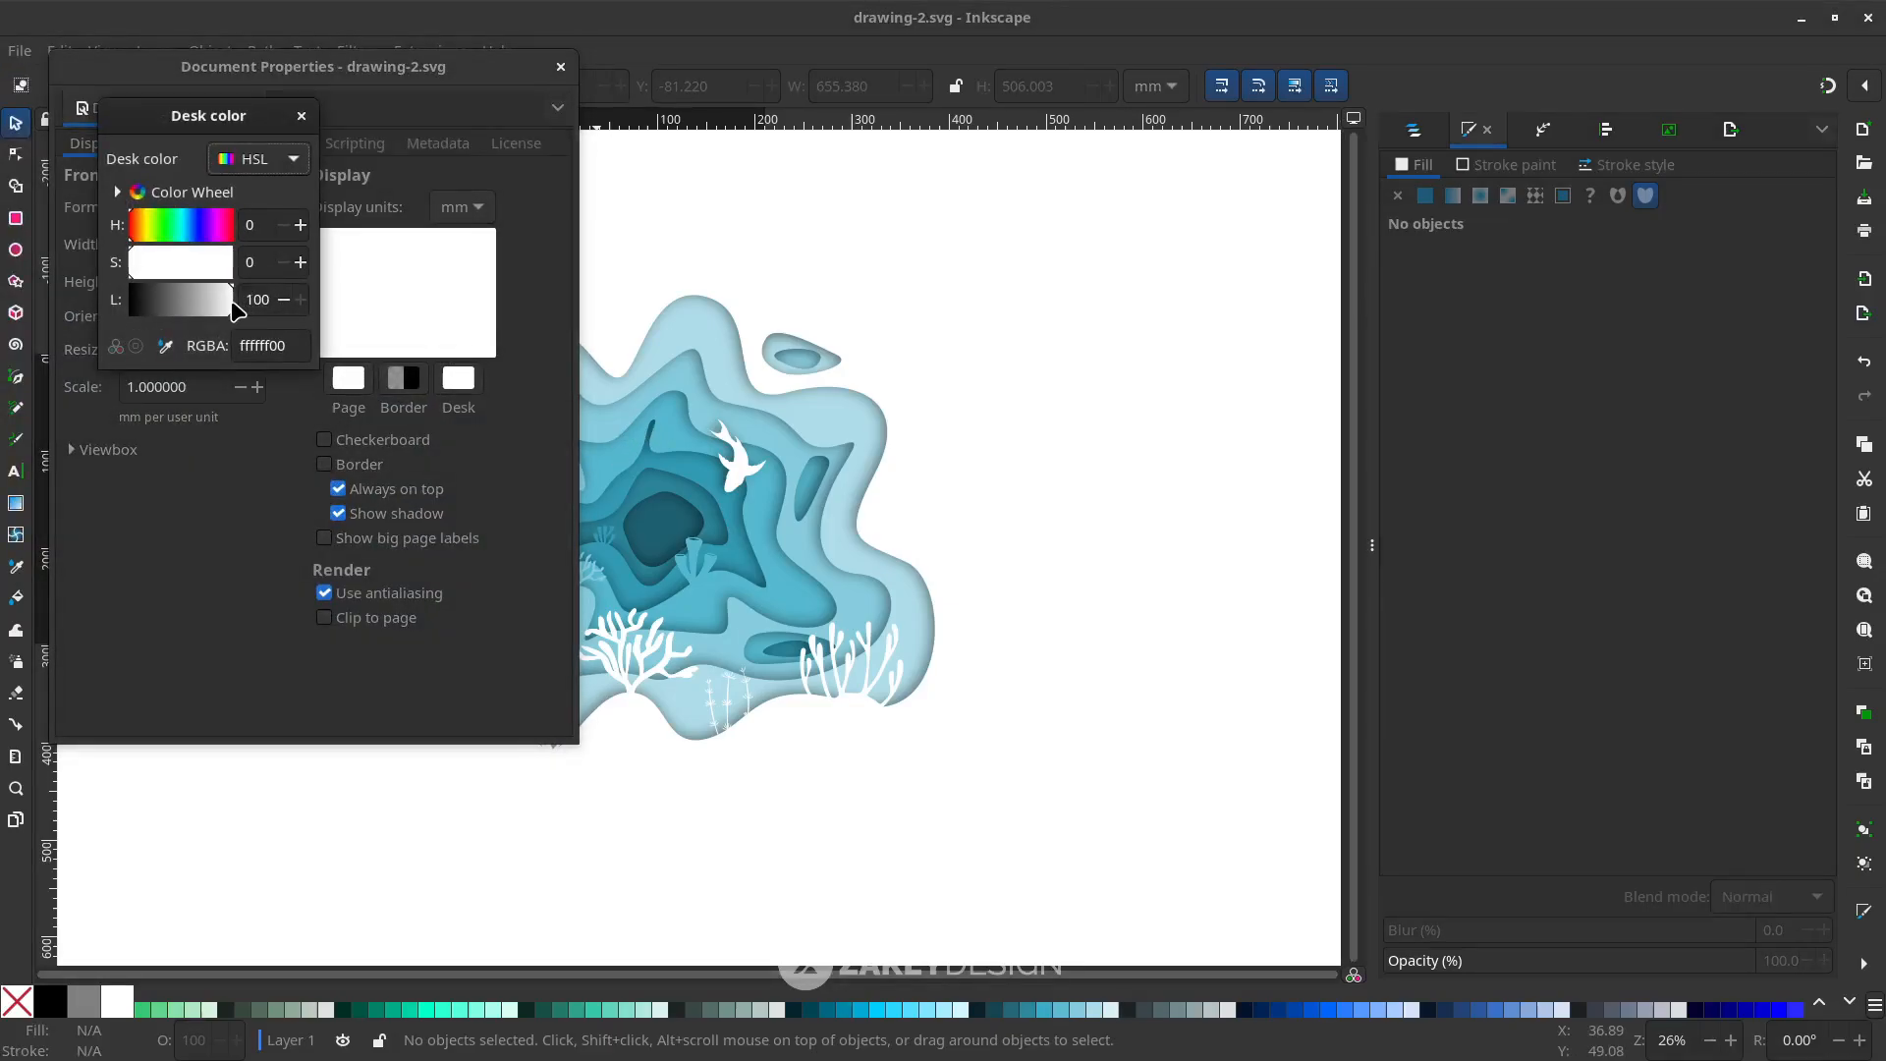
drag(235, 311, 227, 311)
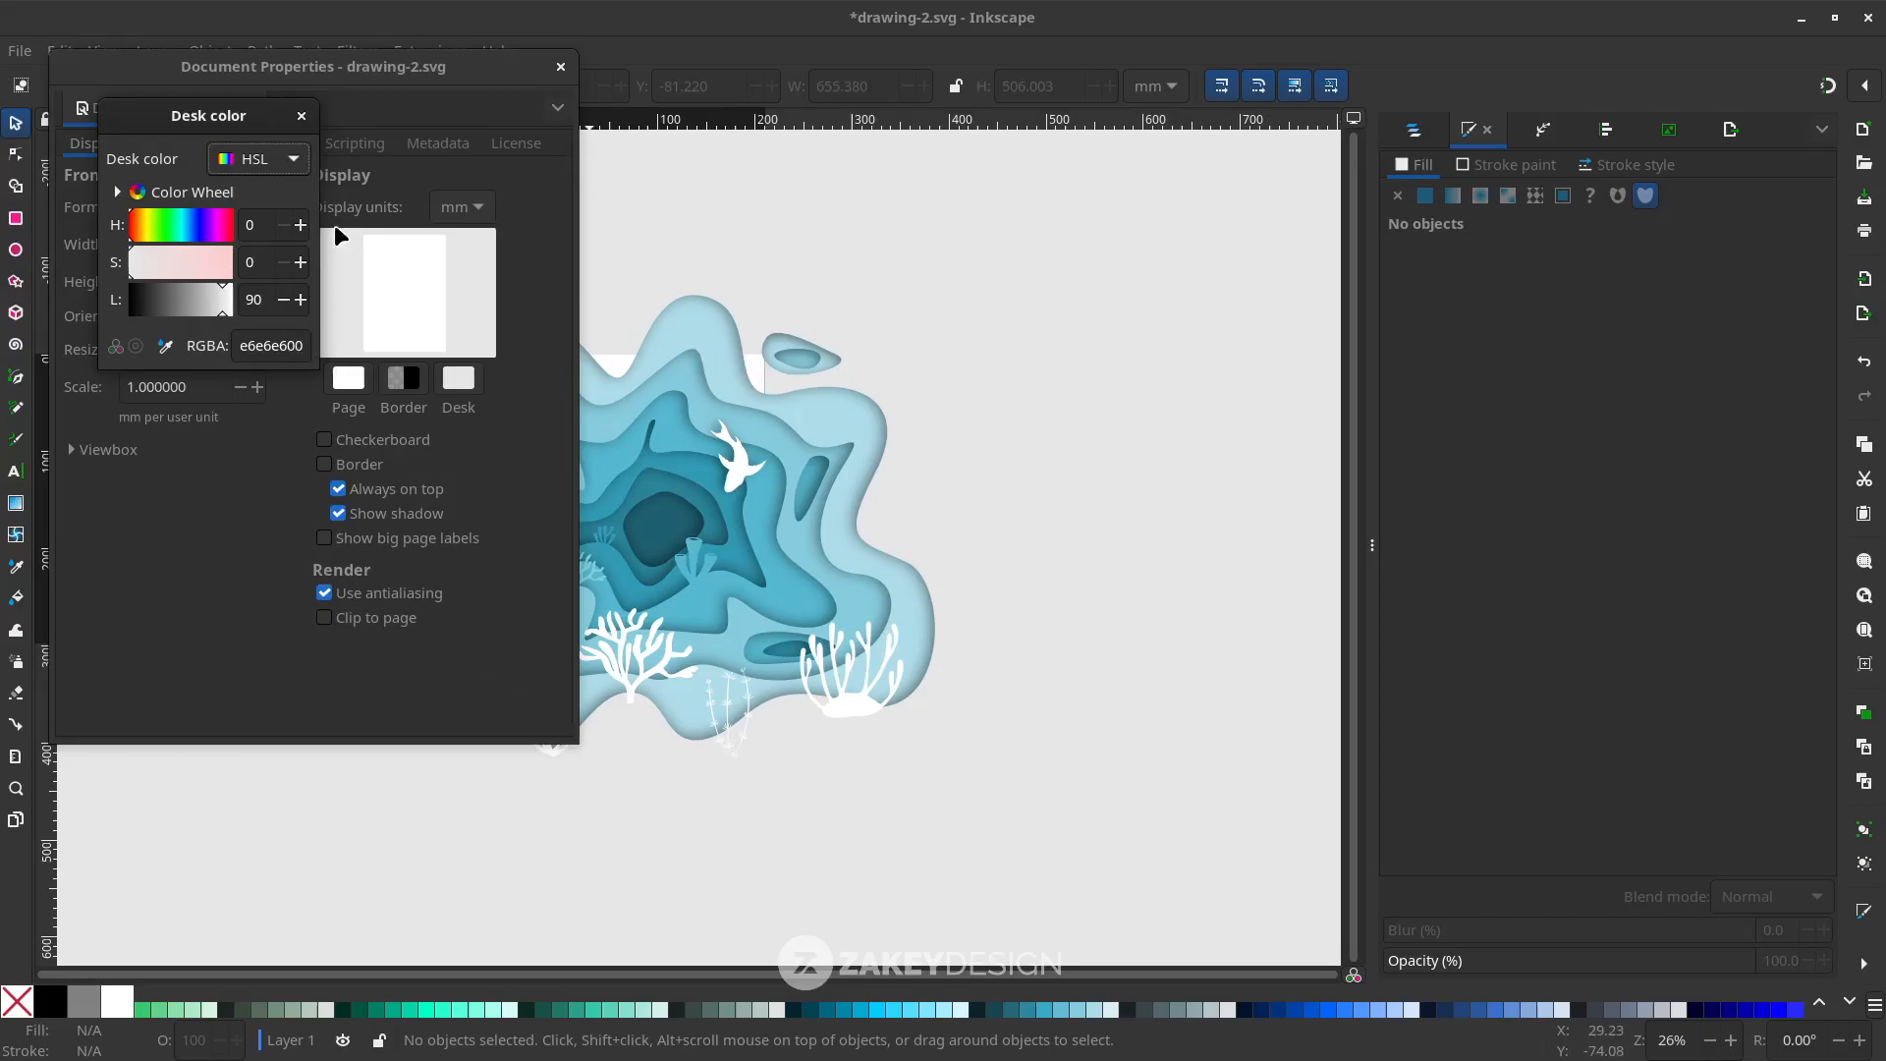
click(301, 117)
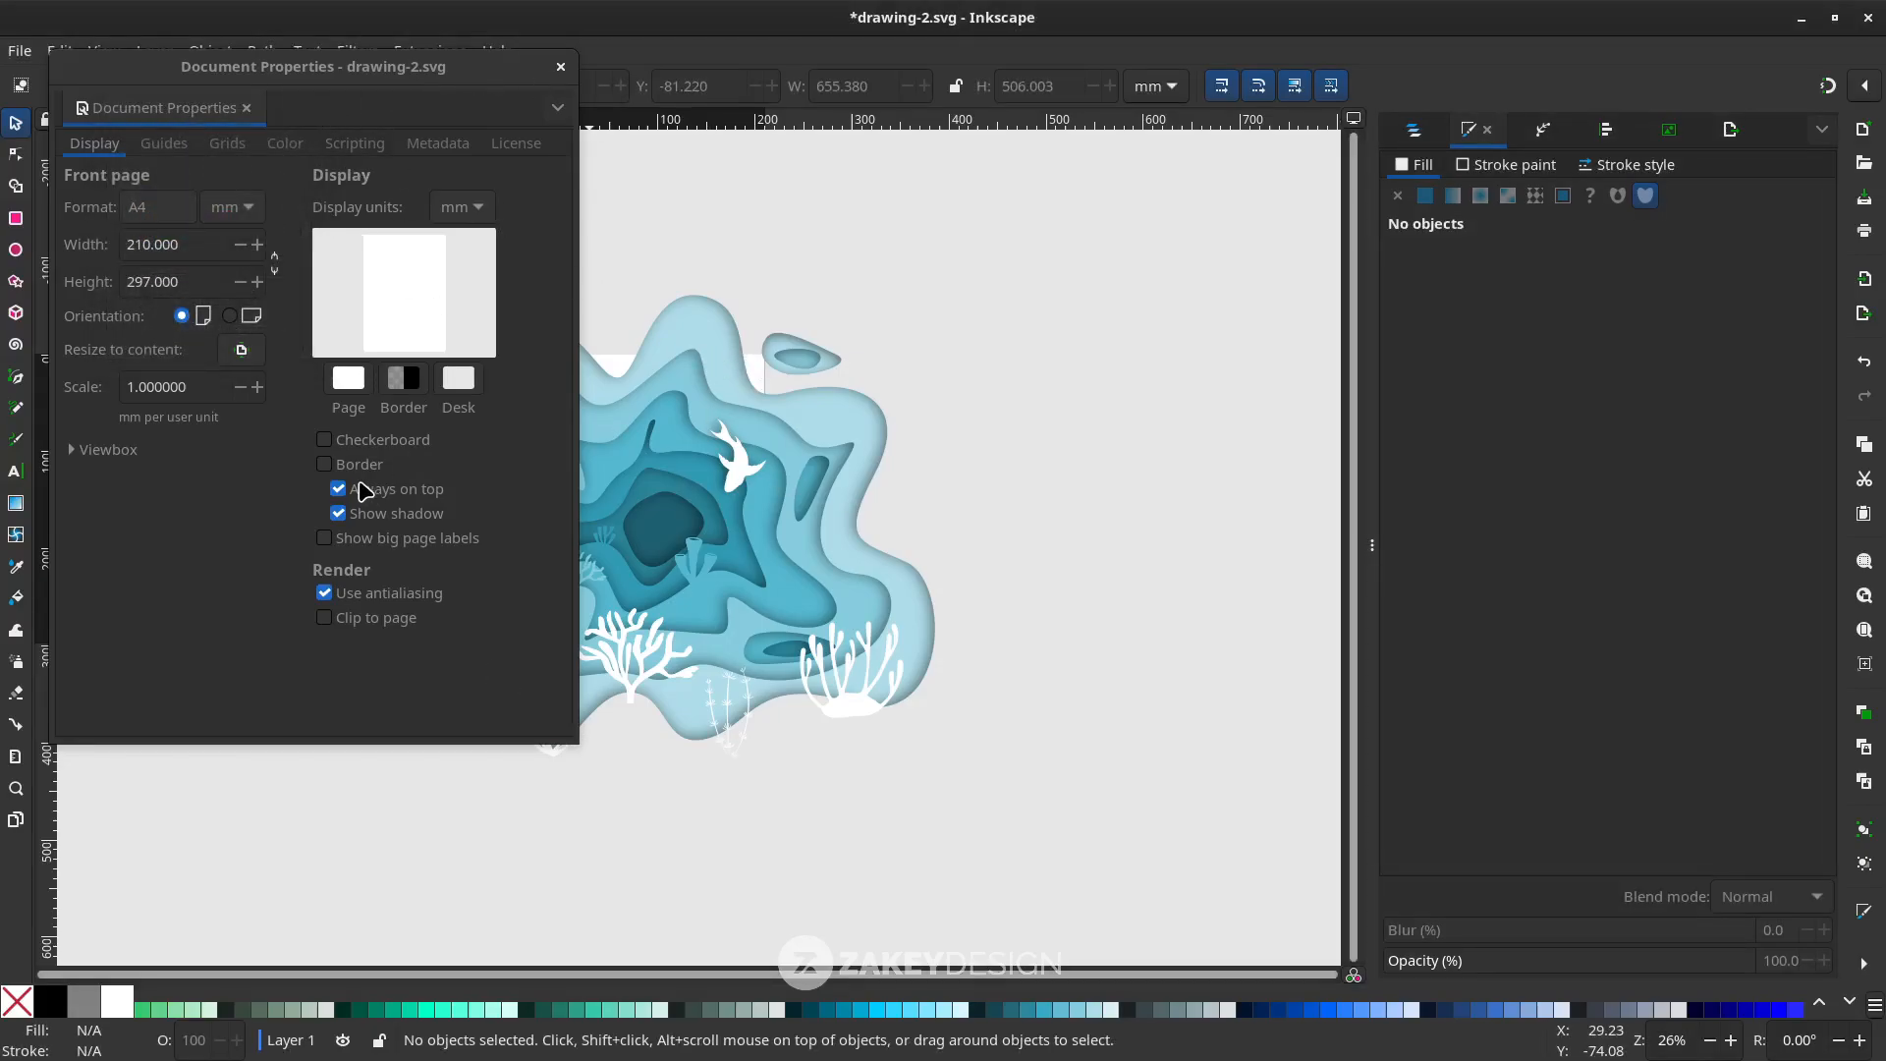
click(324, 466)
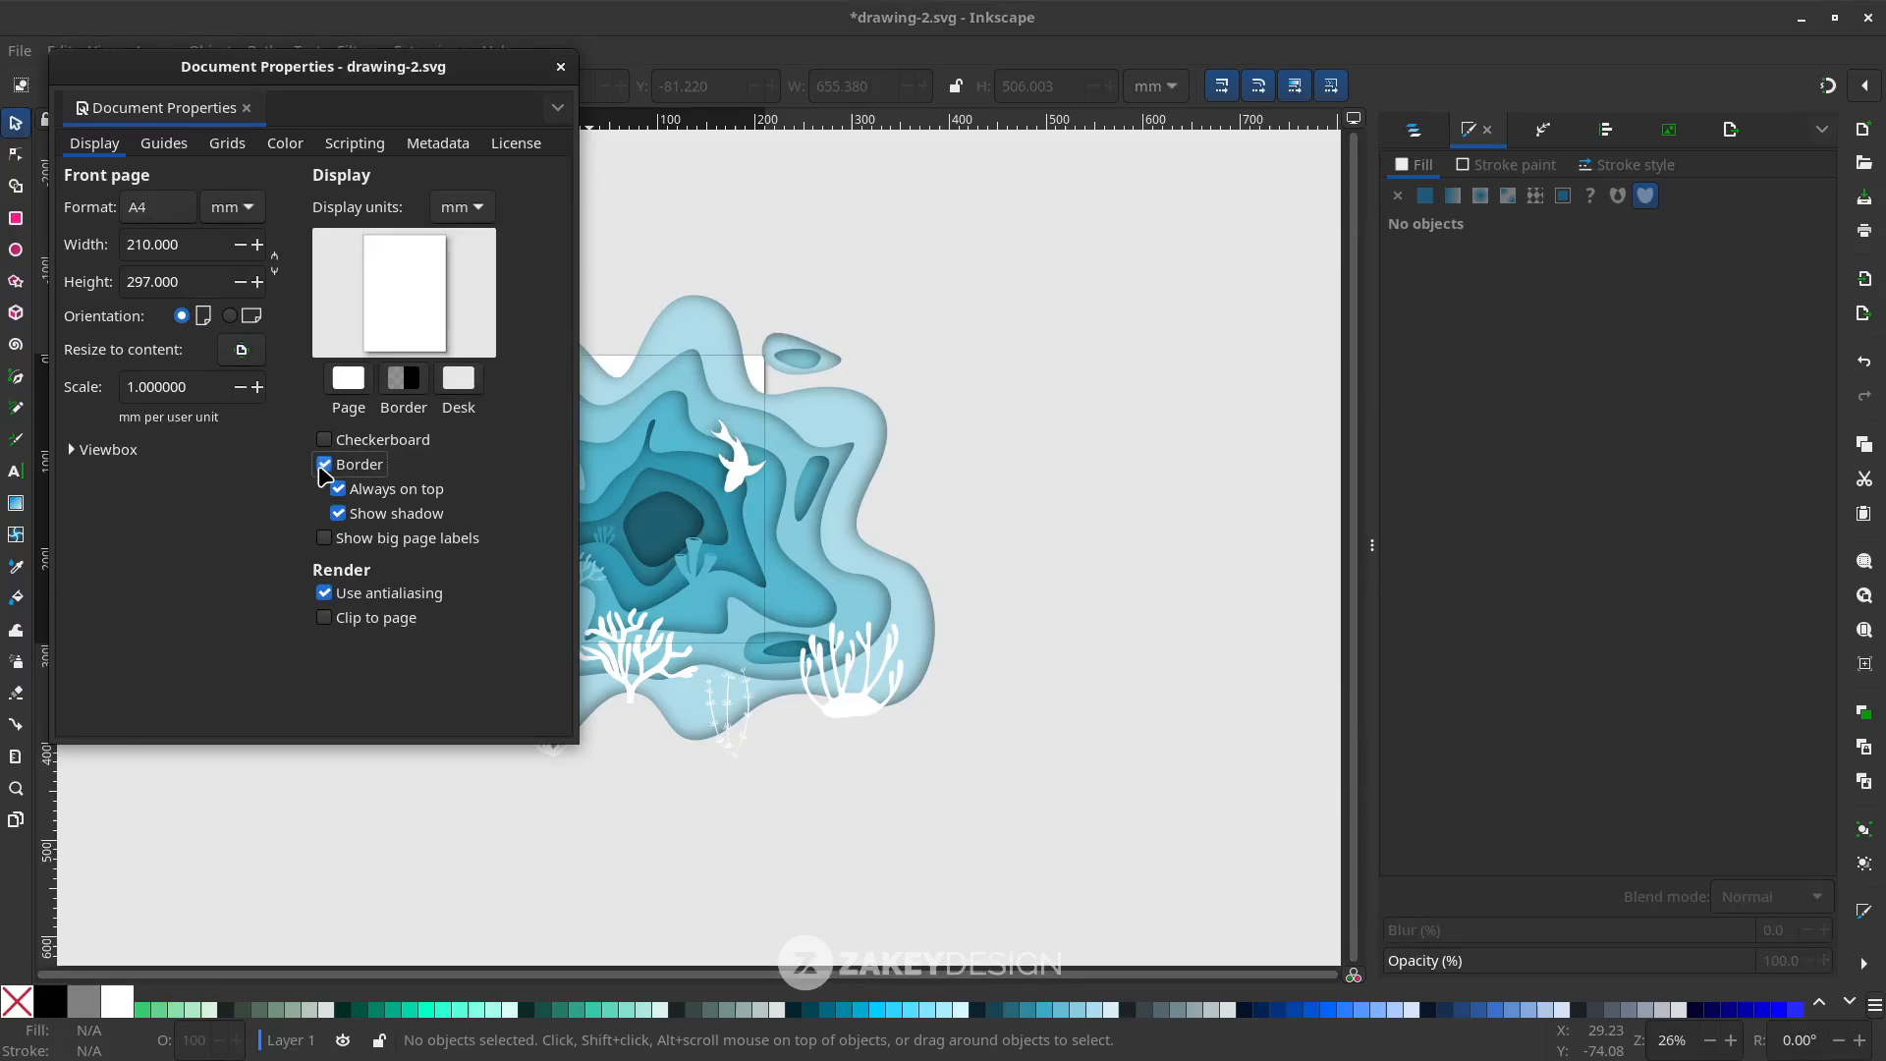
click(560, 68)
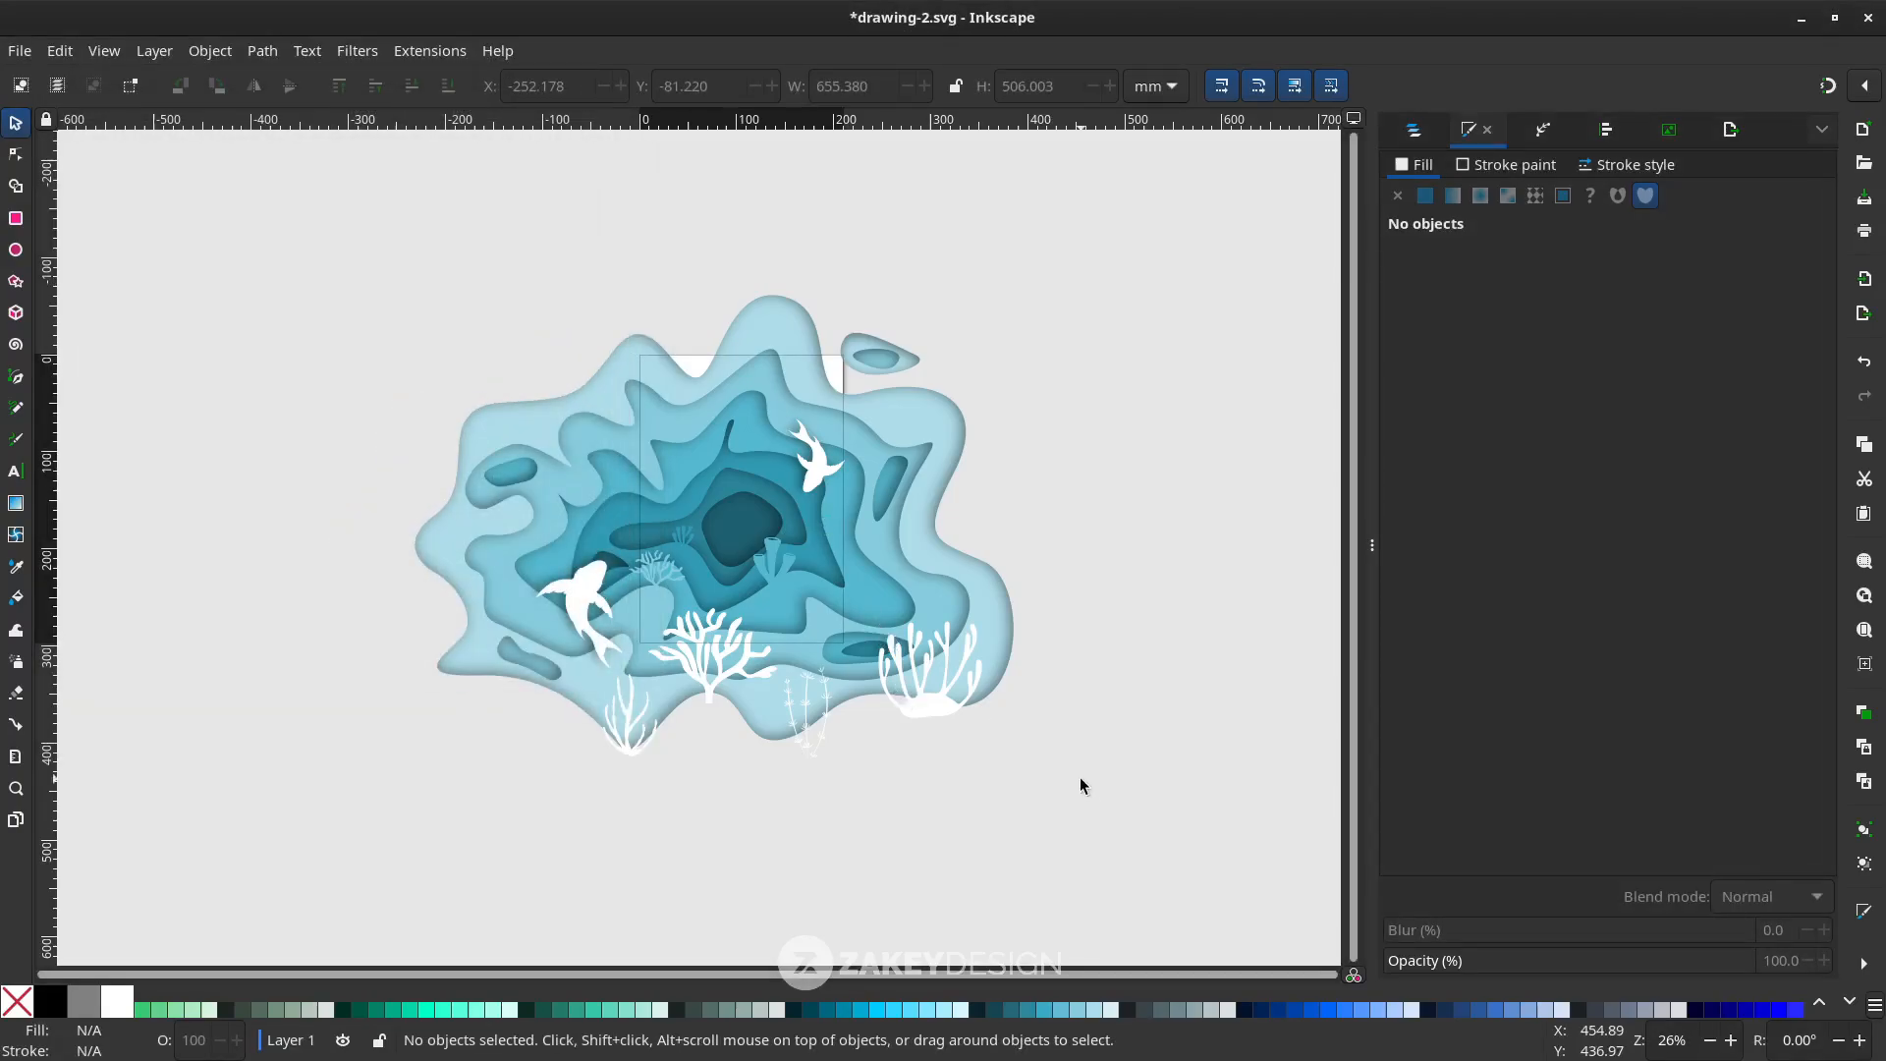
Scale the whole artwork down to about 205 × 158 mm and centre it on the page
mouse_move(1151, 839)
mouse_down()
mouse_move(597, 422)
mouse_move(317, 248)
mouse_up()
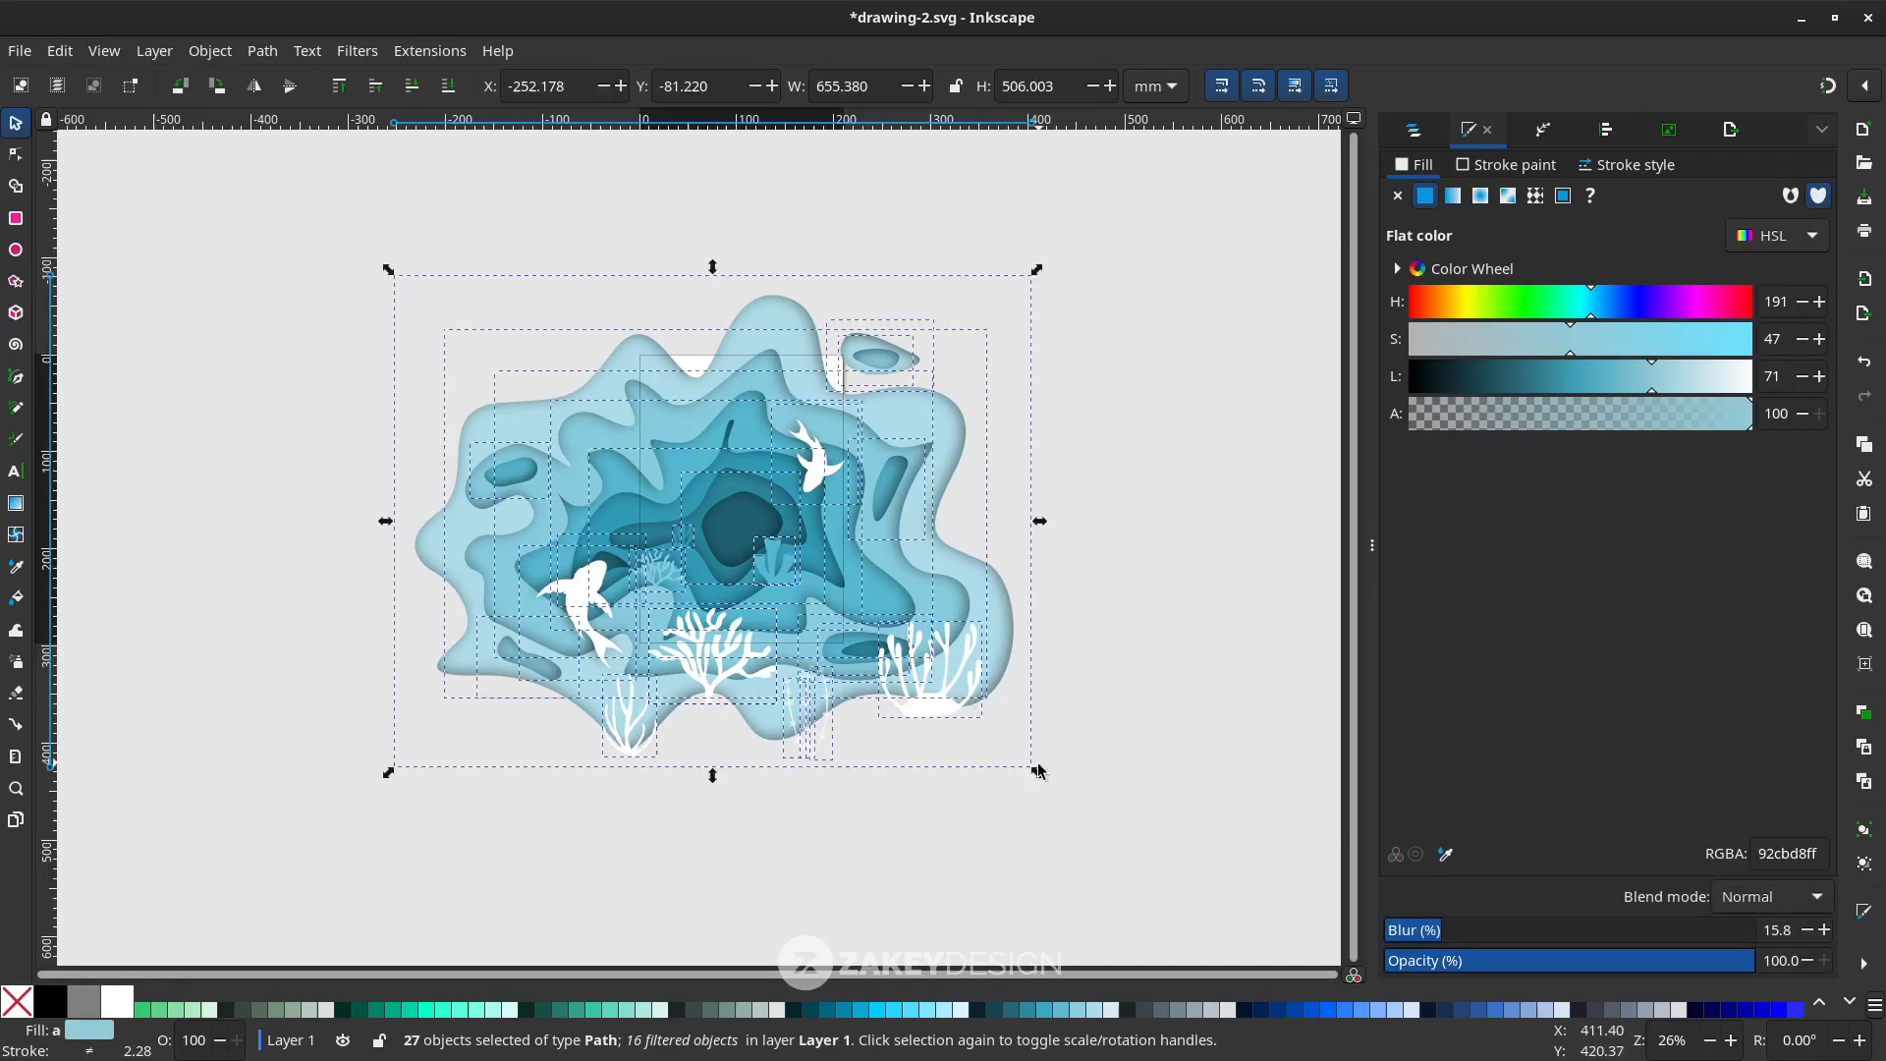
mouse_move(1040, 779)
mouse_down()
mouse_move(902, 701)
mouse_move(827, 593)
mouse_up()
scroll(828, 593, up, 2)
drag(631, 414, 675, 329)
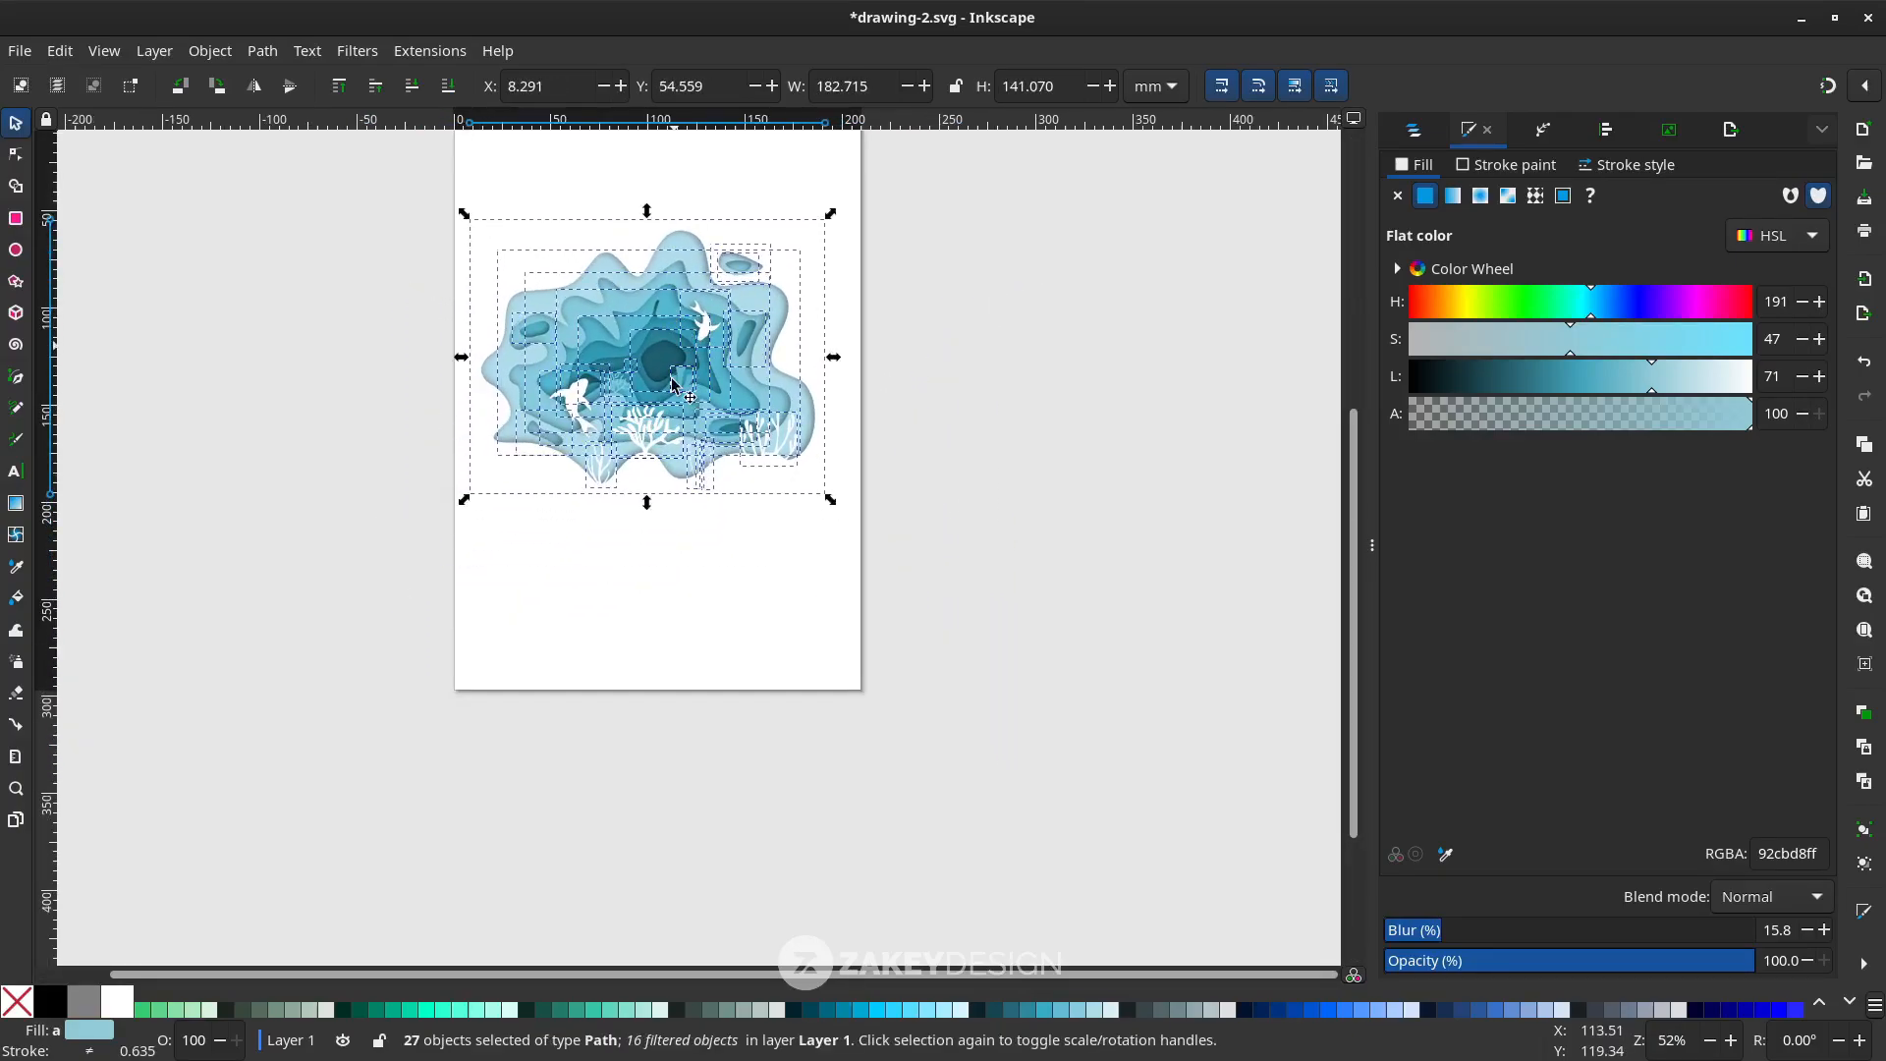
scroll(727, 550, up, 3)
drag(832, 660, 855, 682)
drag(731, 571, 737, 606)
click(1007, 551)
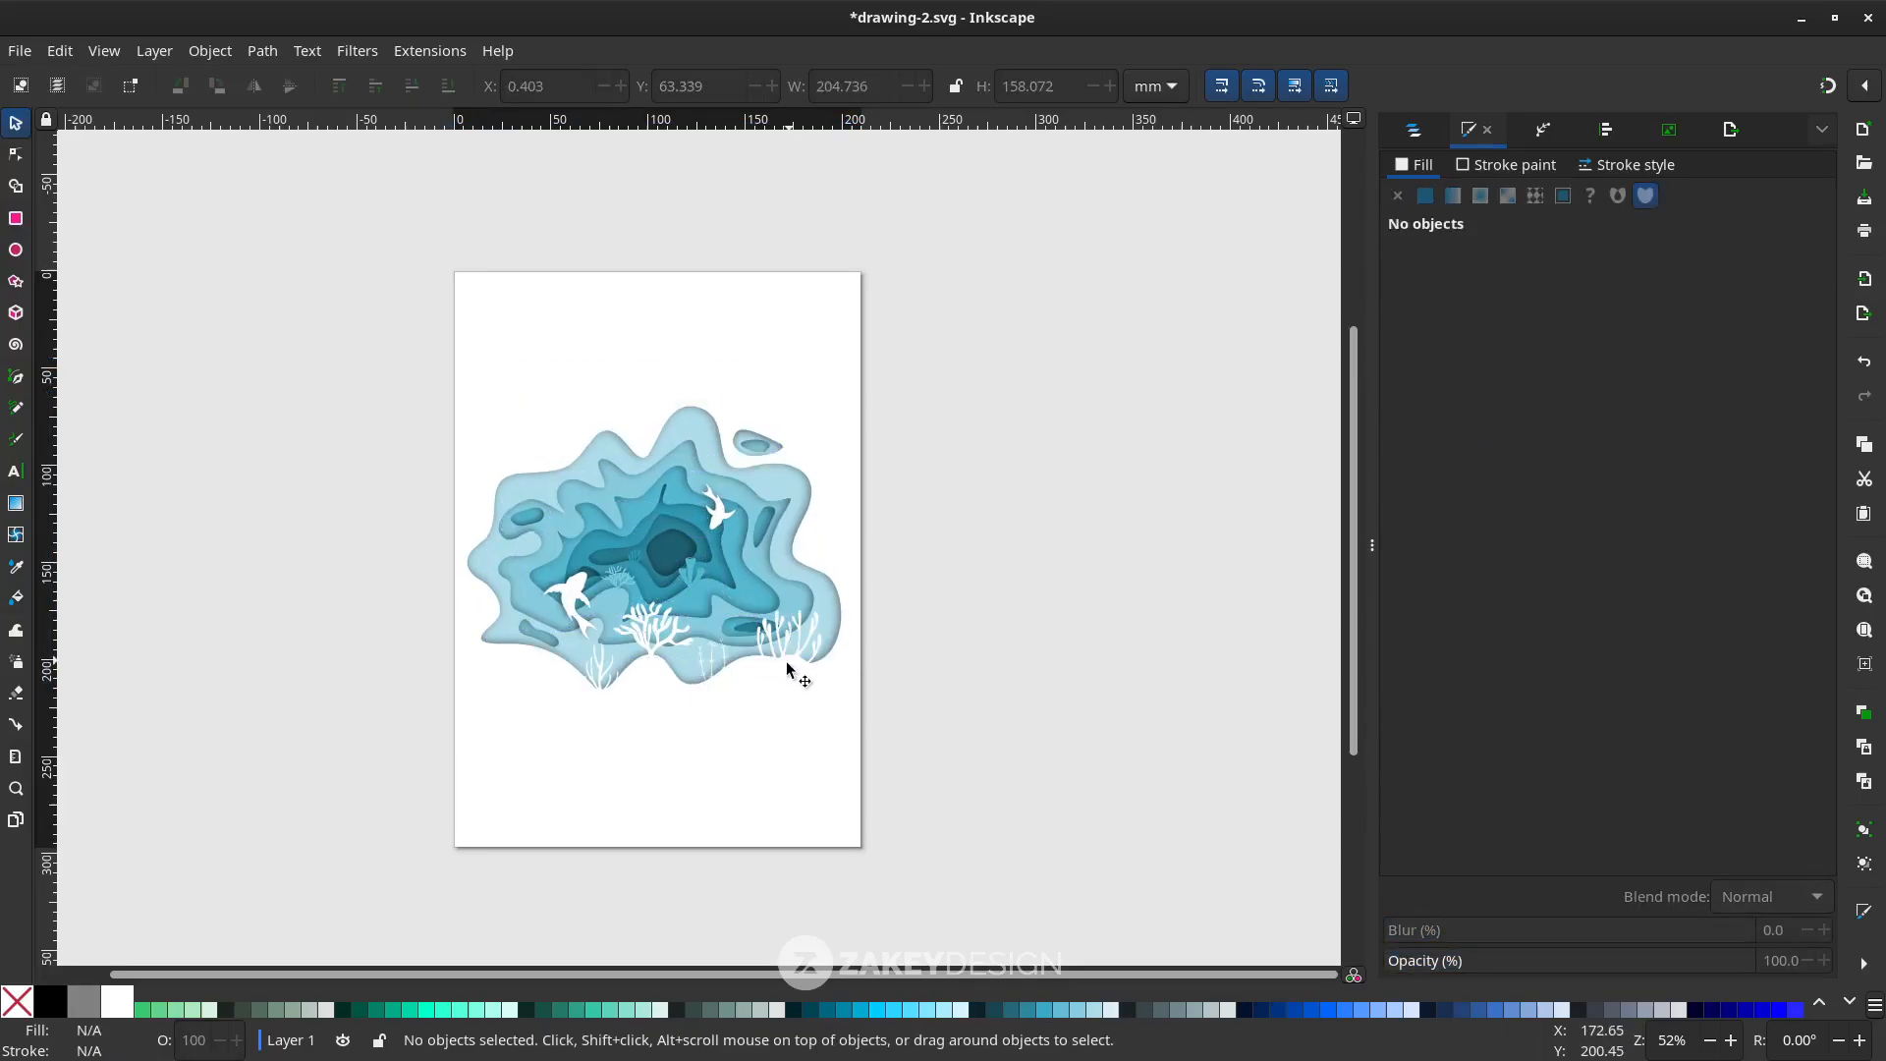
Shorten the page from its upper edge to a size of 209.6 × 231.62 mm
drag(961, 731, 287, 320)
click(314, 464)
click(15, 821)
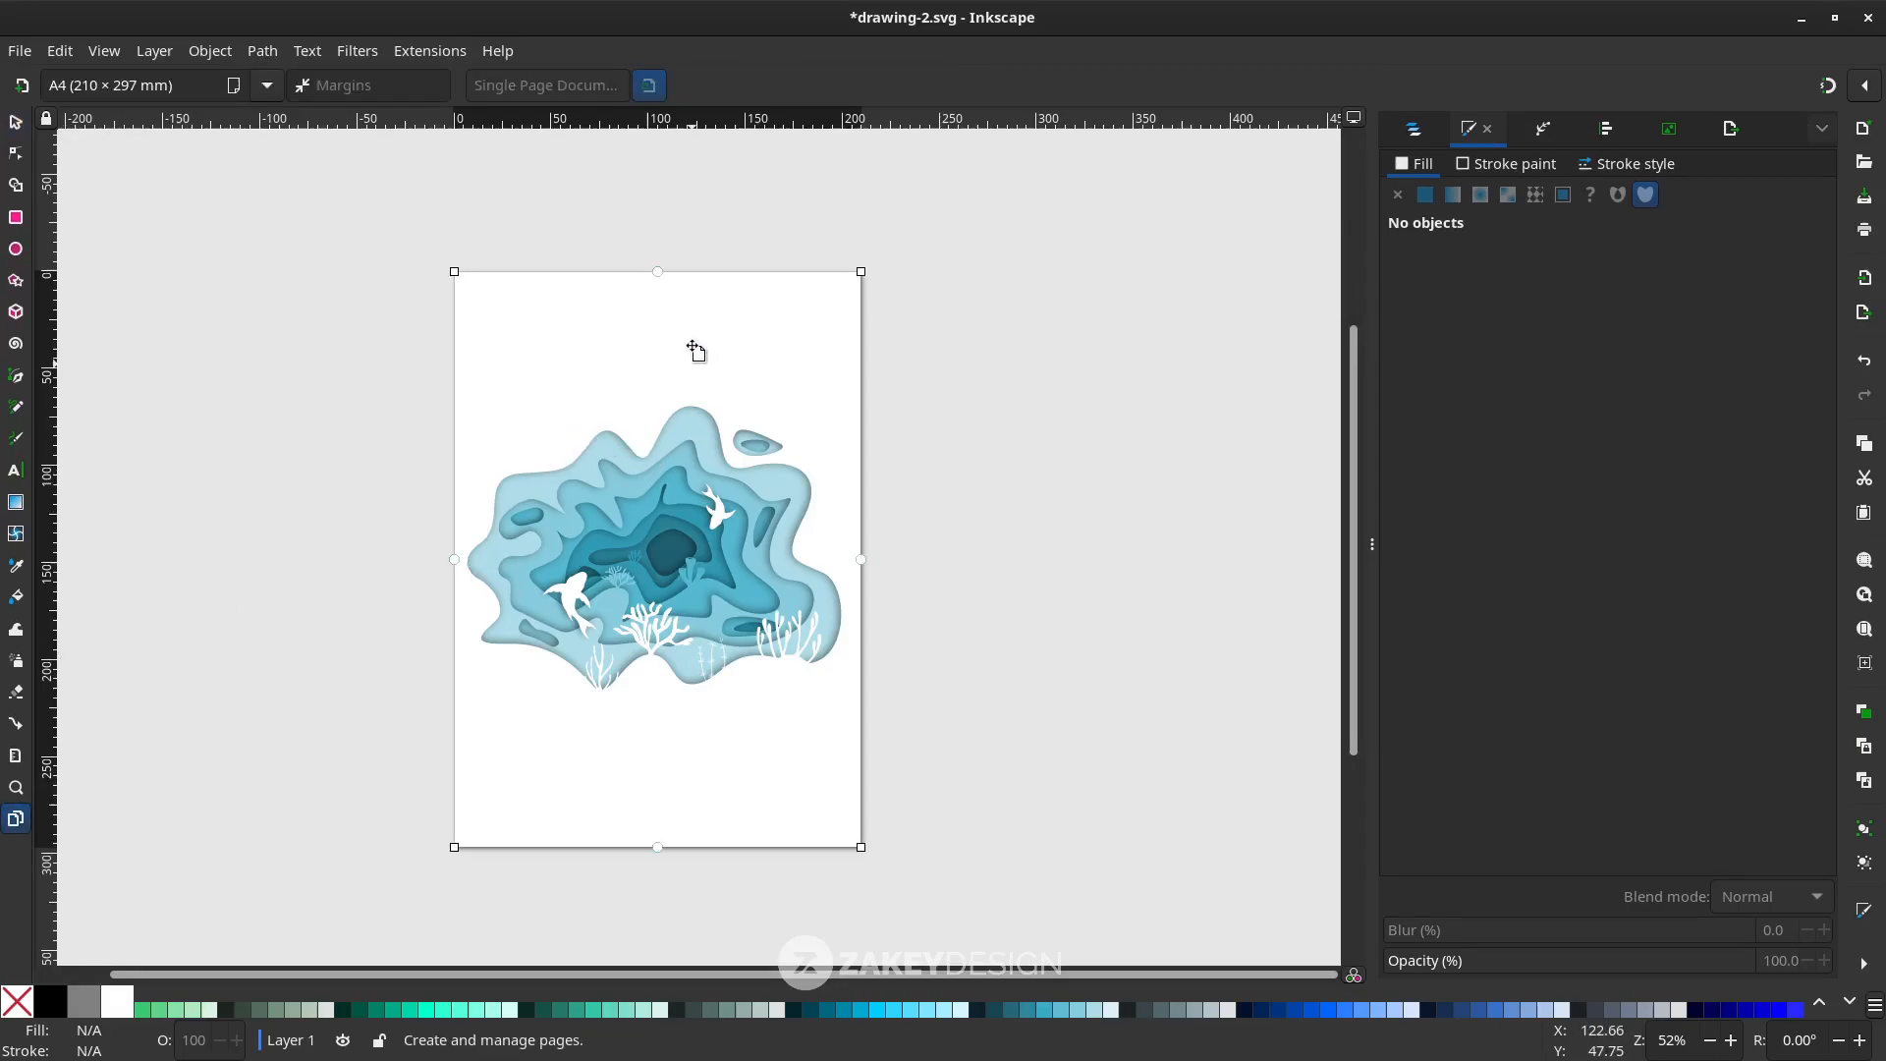
drag(455, 272, 456, 400)
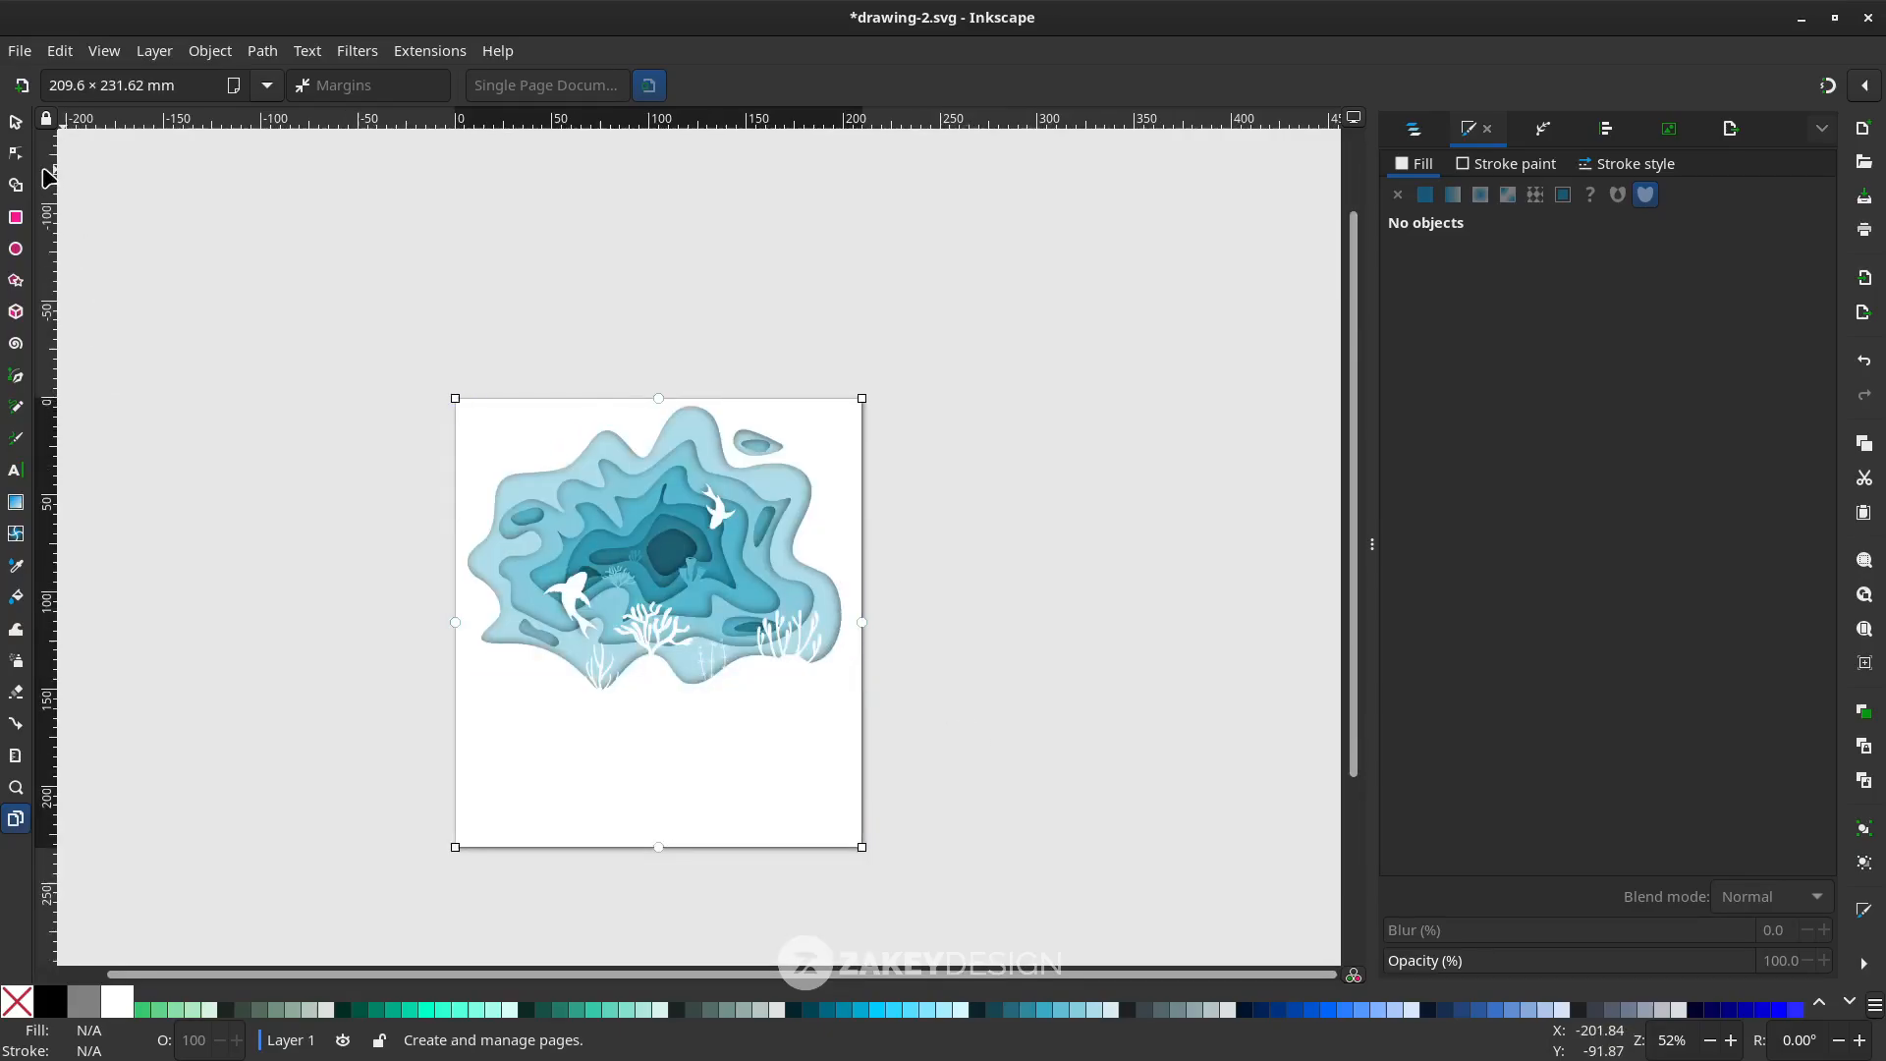
Move the whole artwork down to the middle of the shortened page
click(15, 122)
drag(213, 238, 988, 778)
drag(726, 619, 687, 662)
click(326, 693)
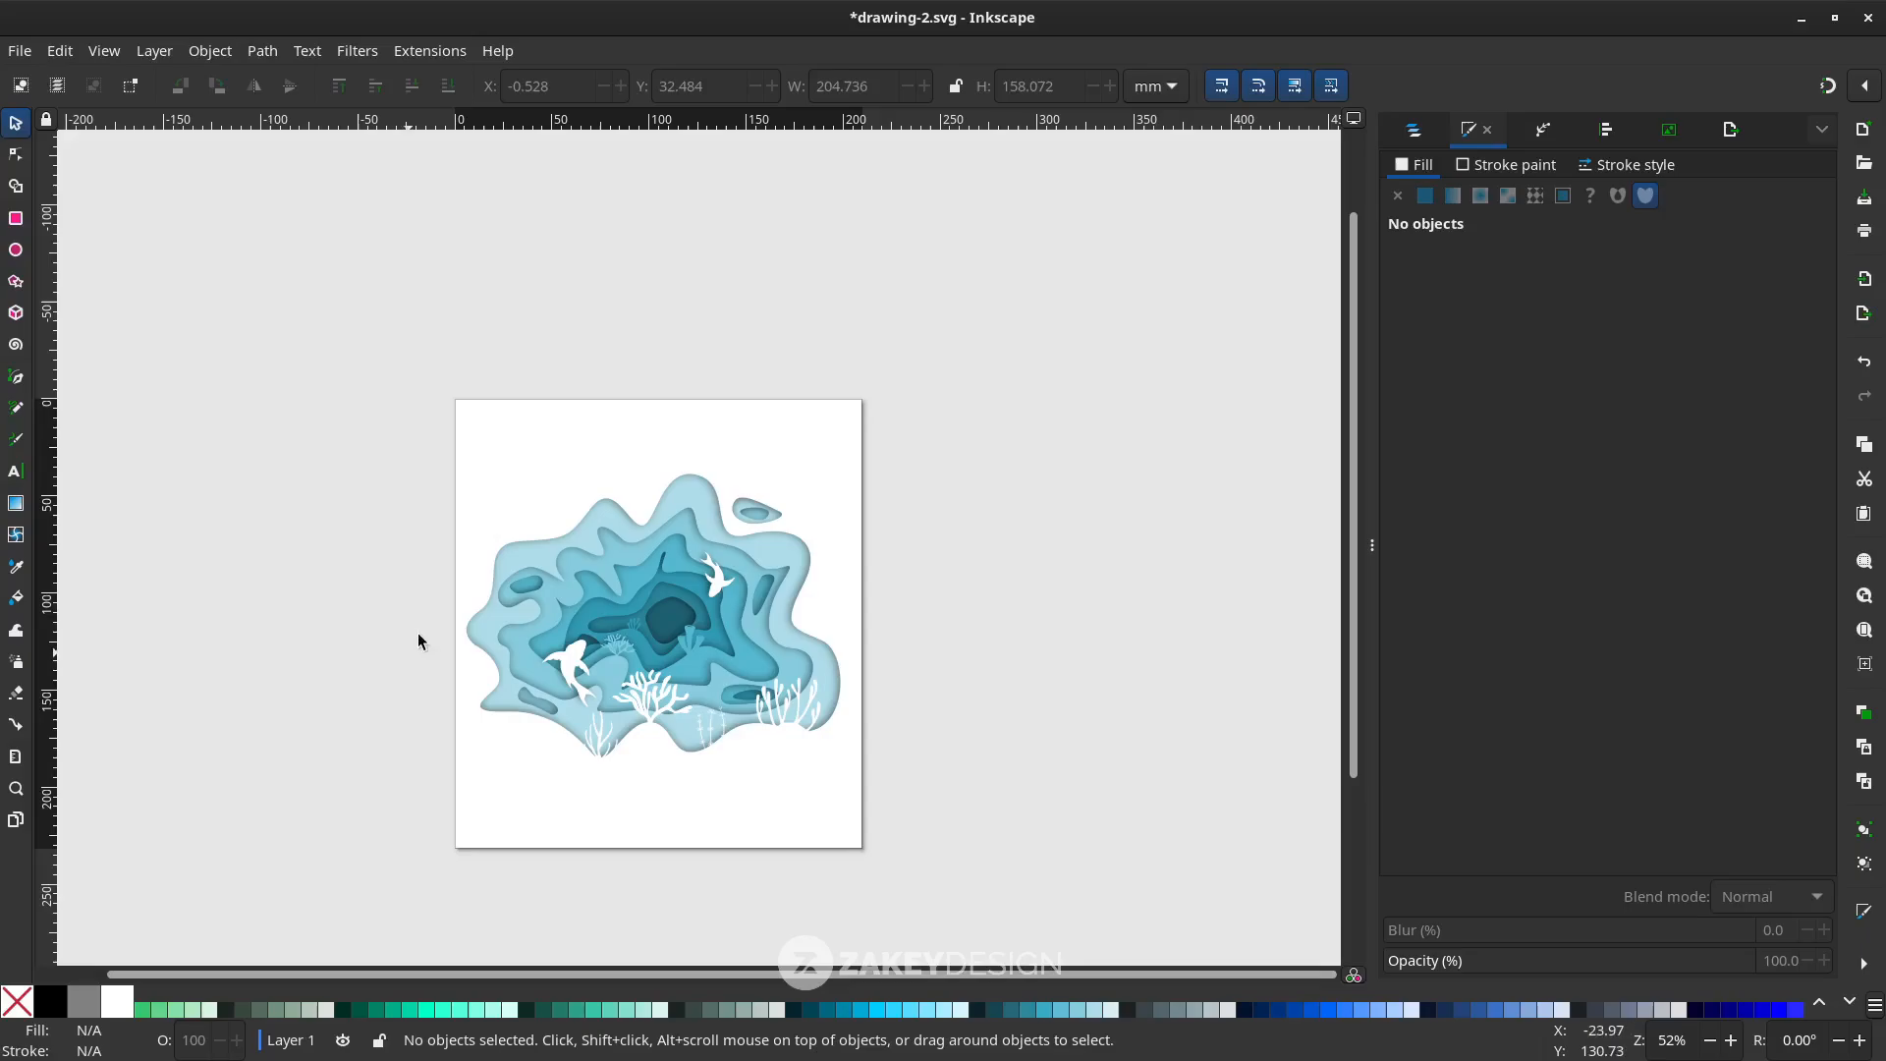
Change the page size to the Instagram square preset, 1080 × 1080 px
drag(363, 379, 927, 834)
click(769, 823)
click(16, 820)
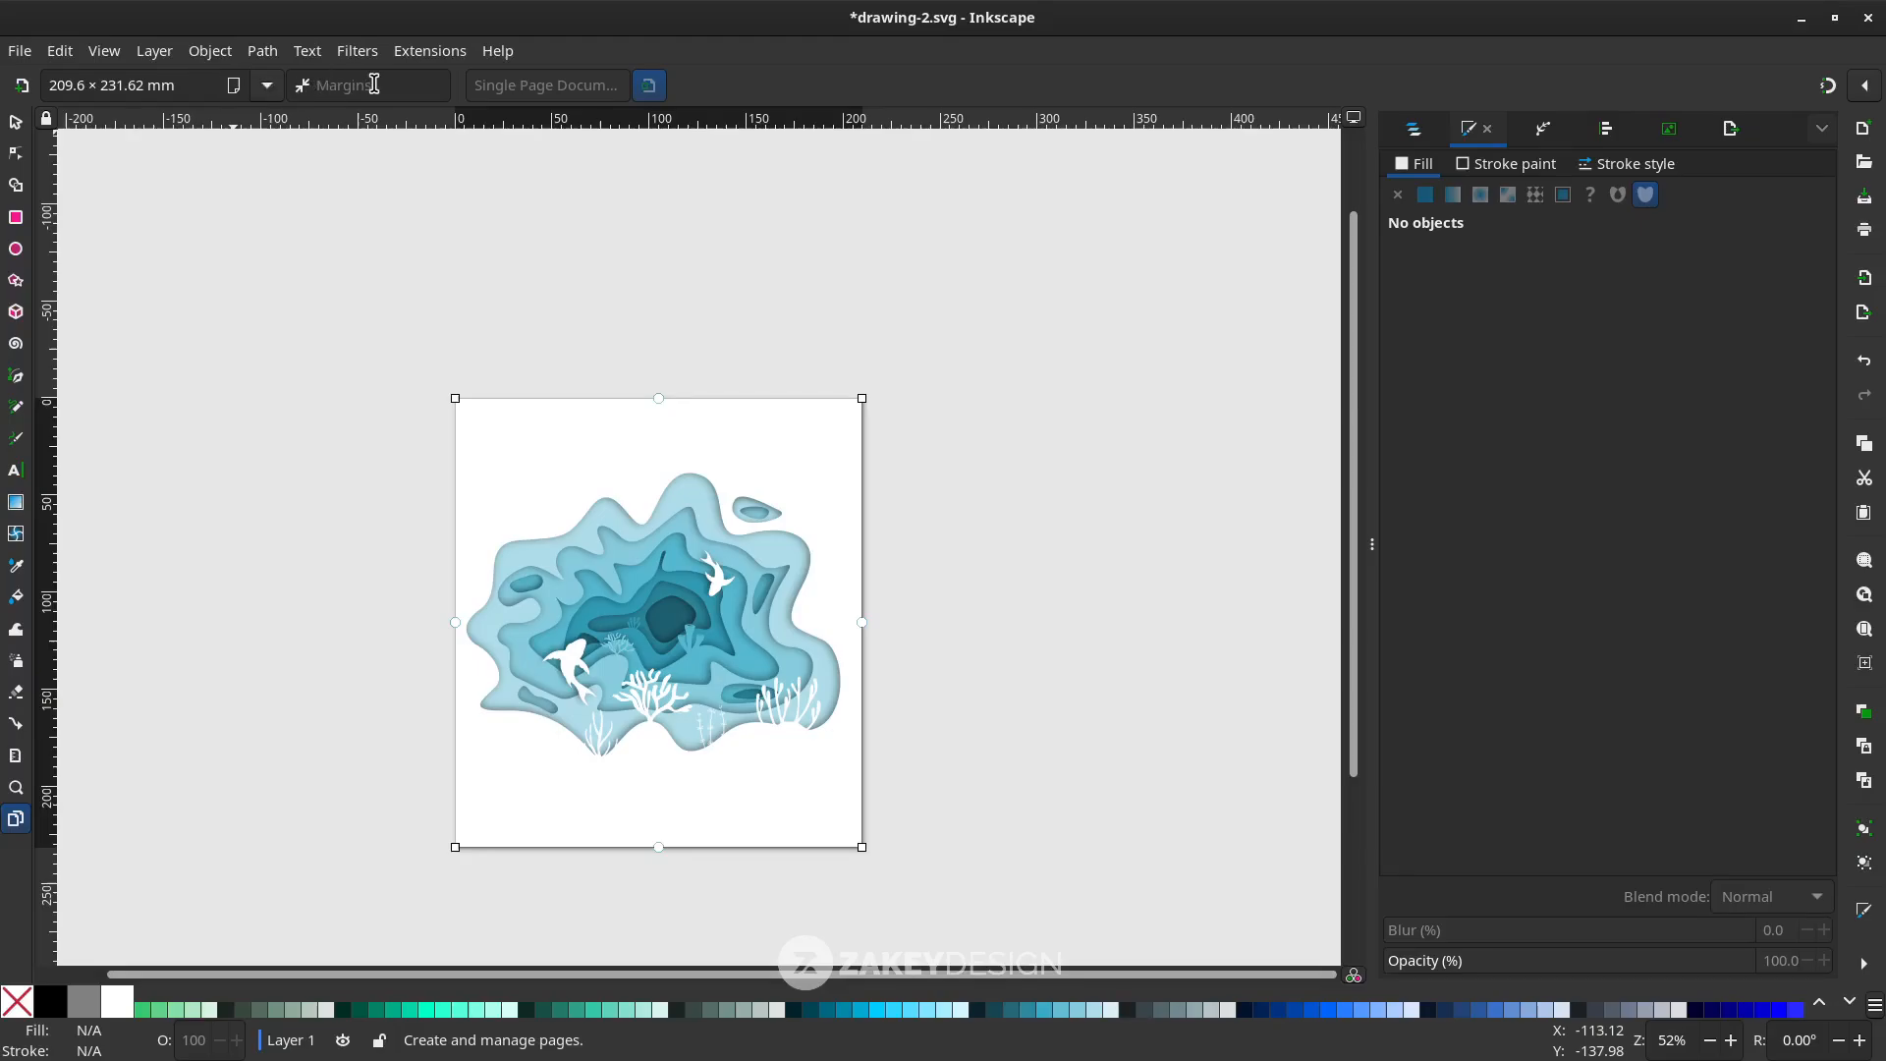
click(280, 86)
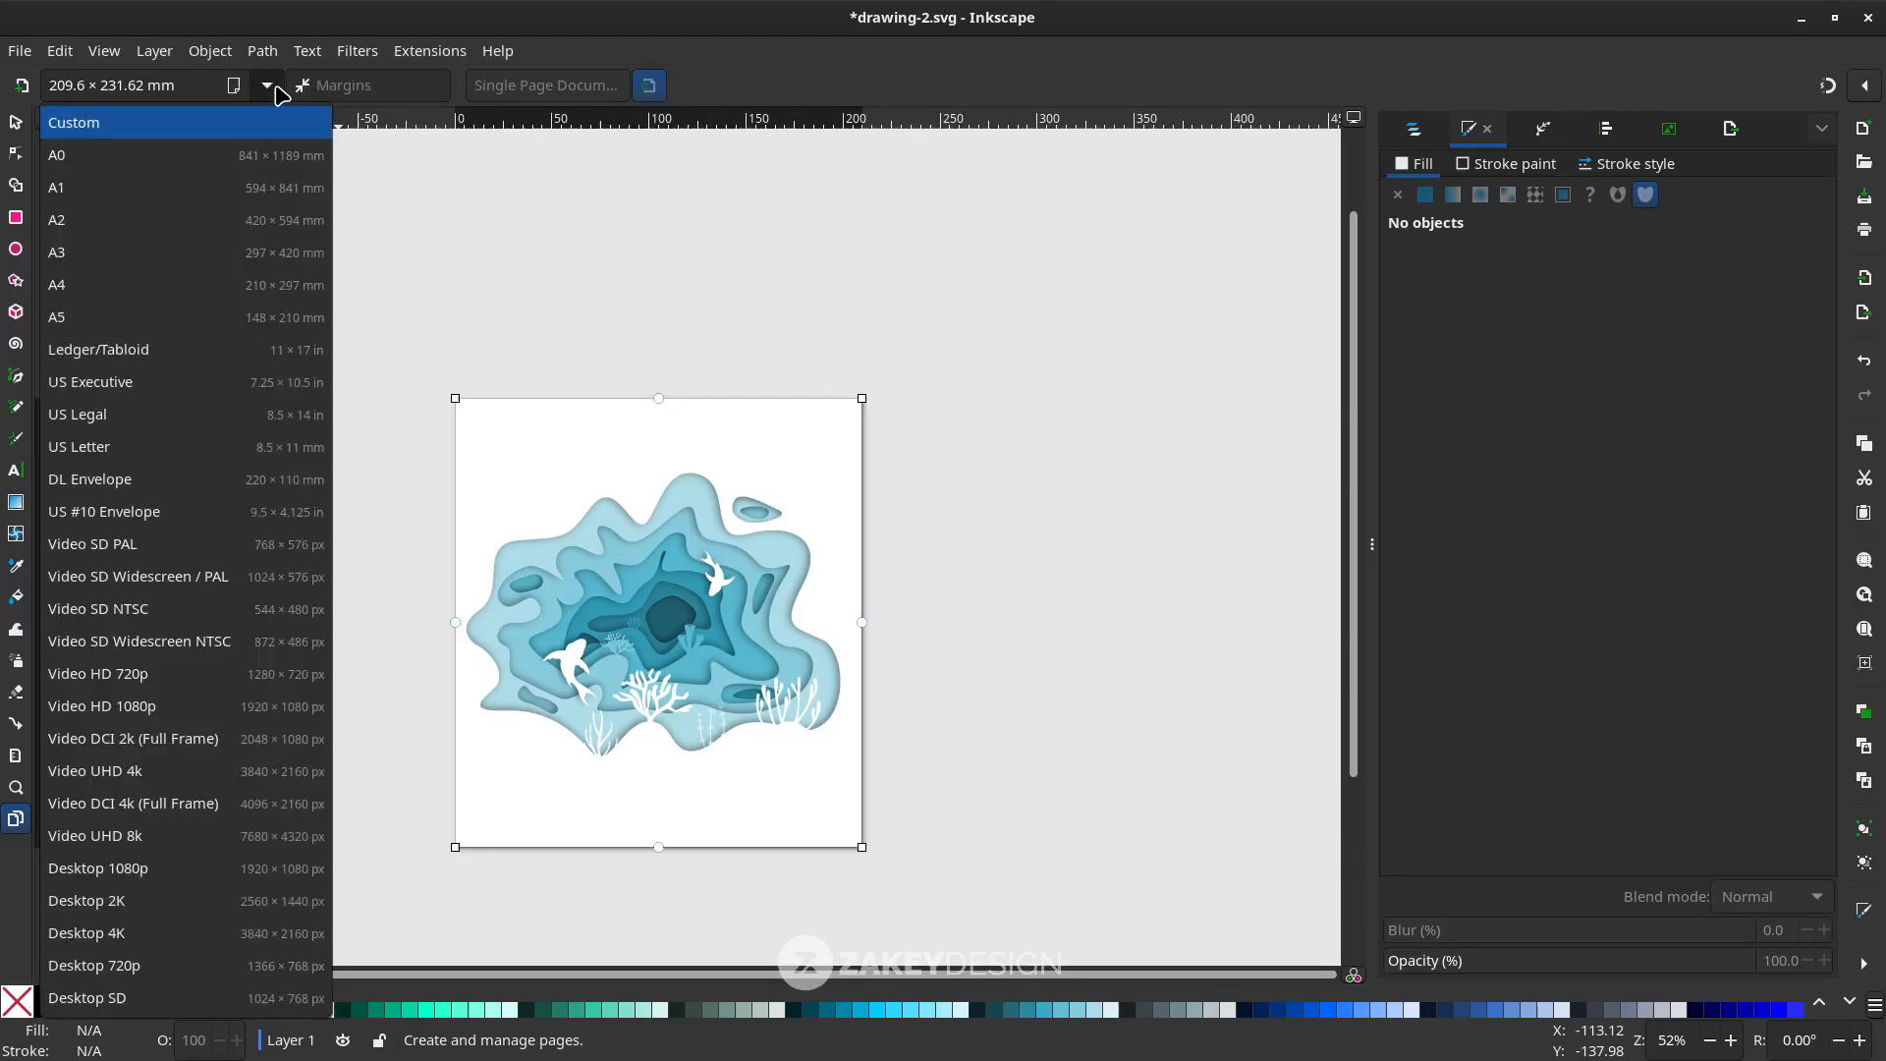
click(93, 121)
text(in)
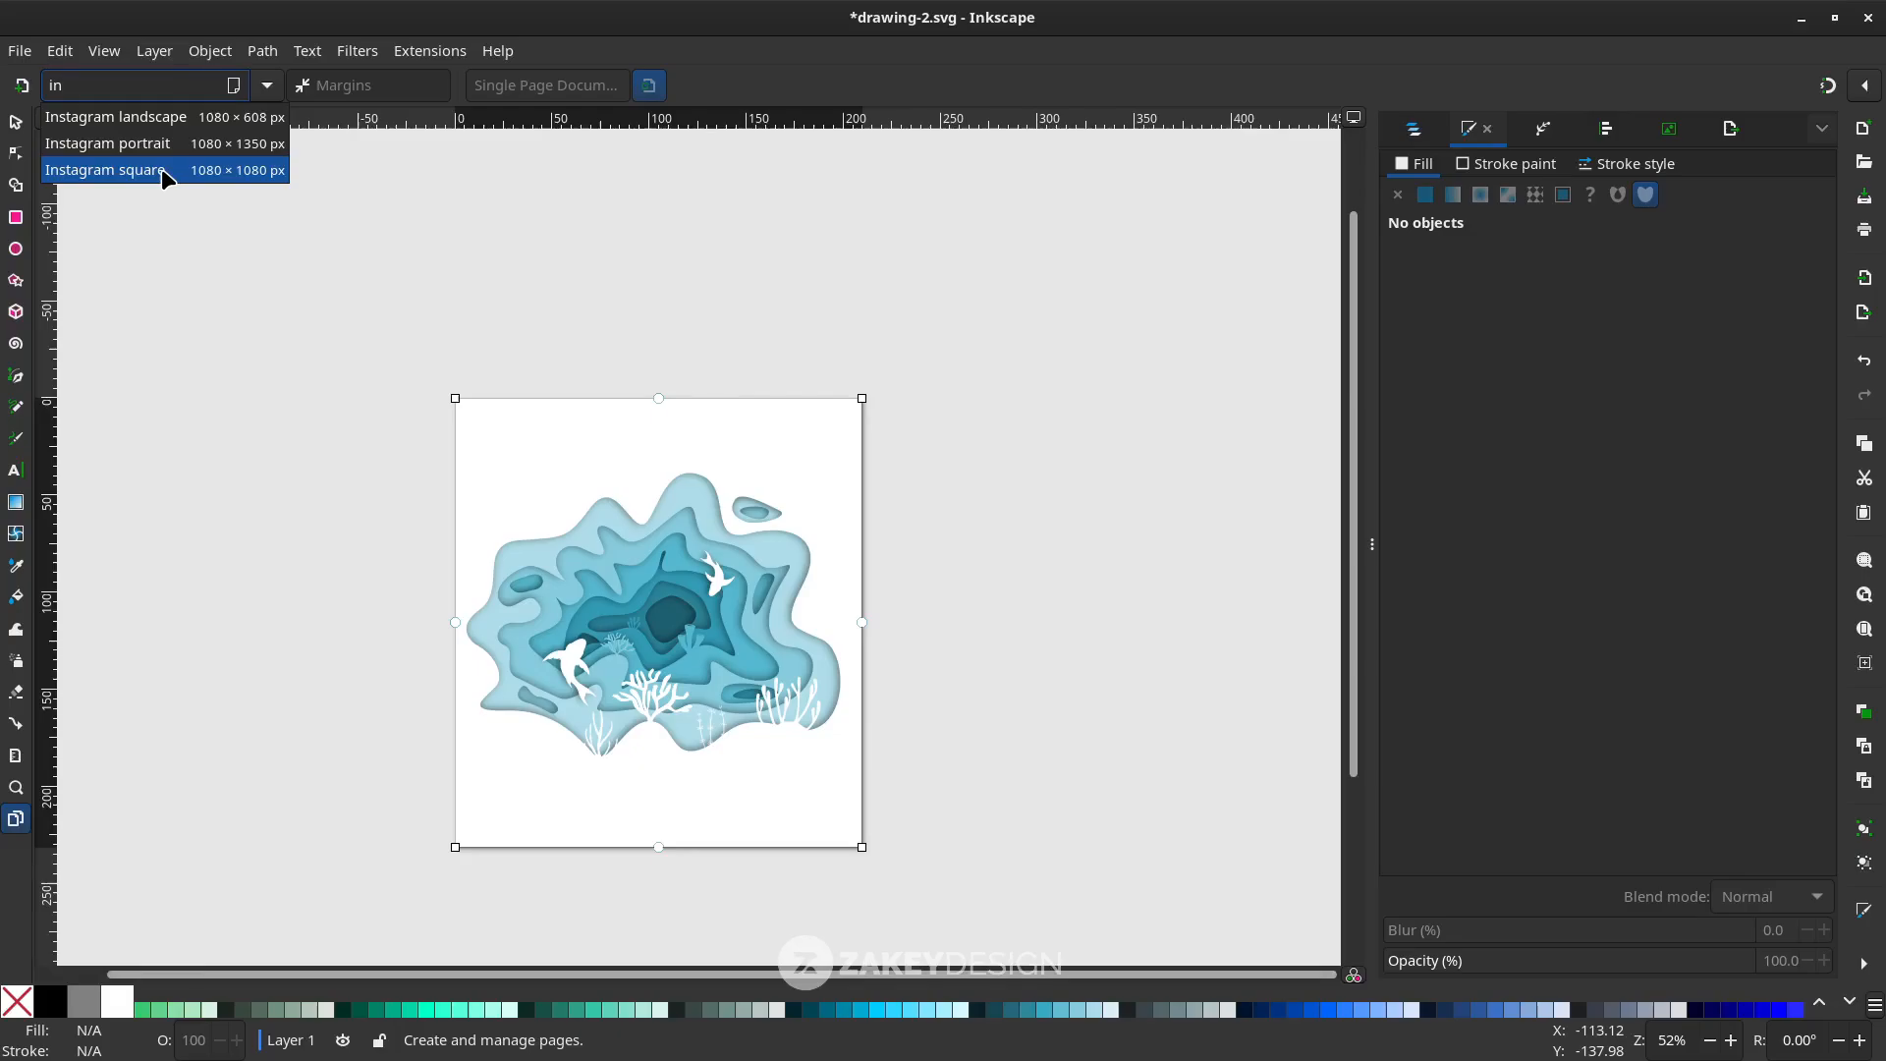
click(162, 174)
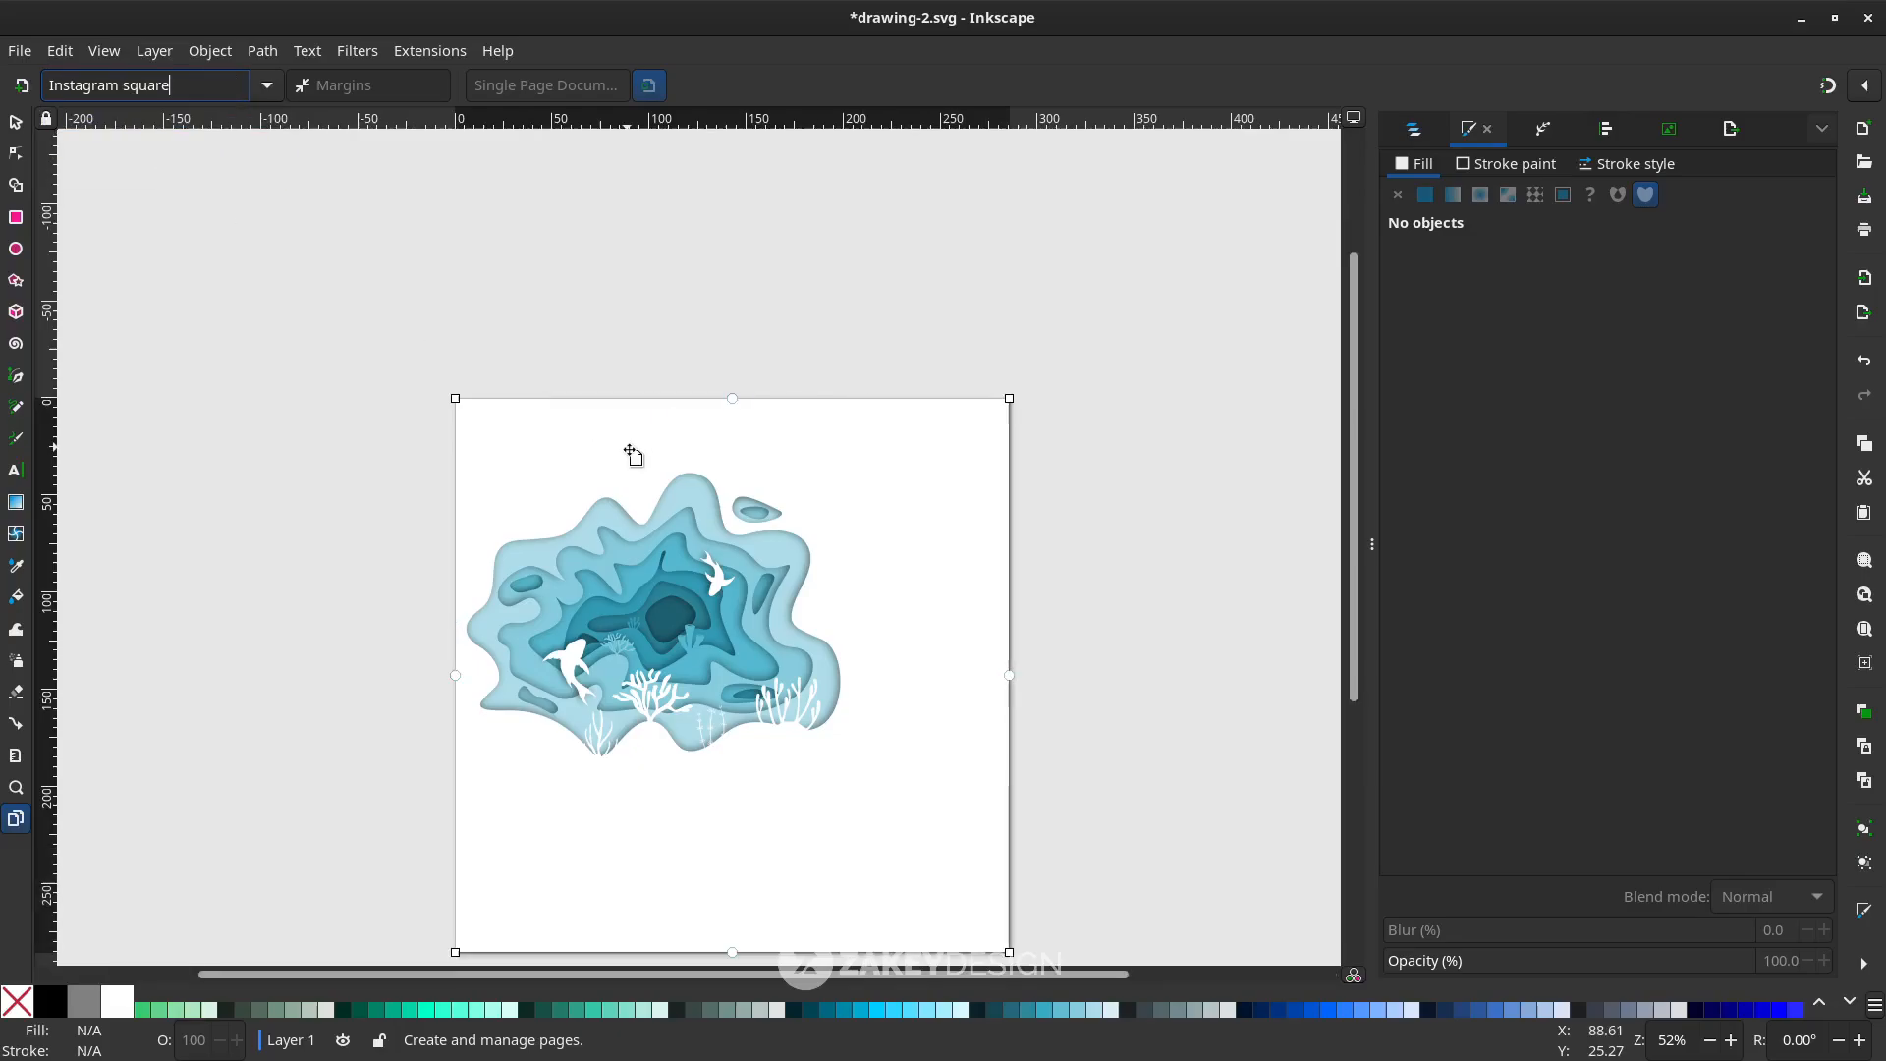
Move the whole artwork to the centre of the square page and enlarge it to nearly fill the page width
click(15, 123)
scroll(328, 290, down, 3)
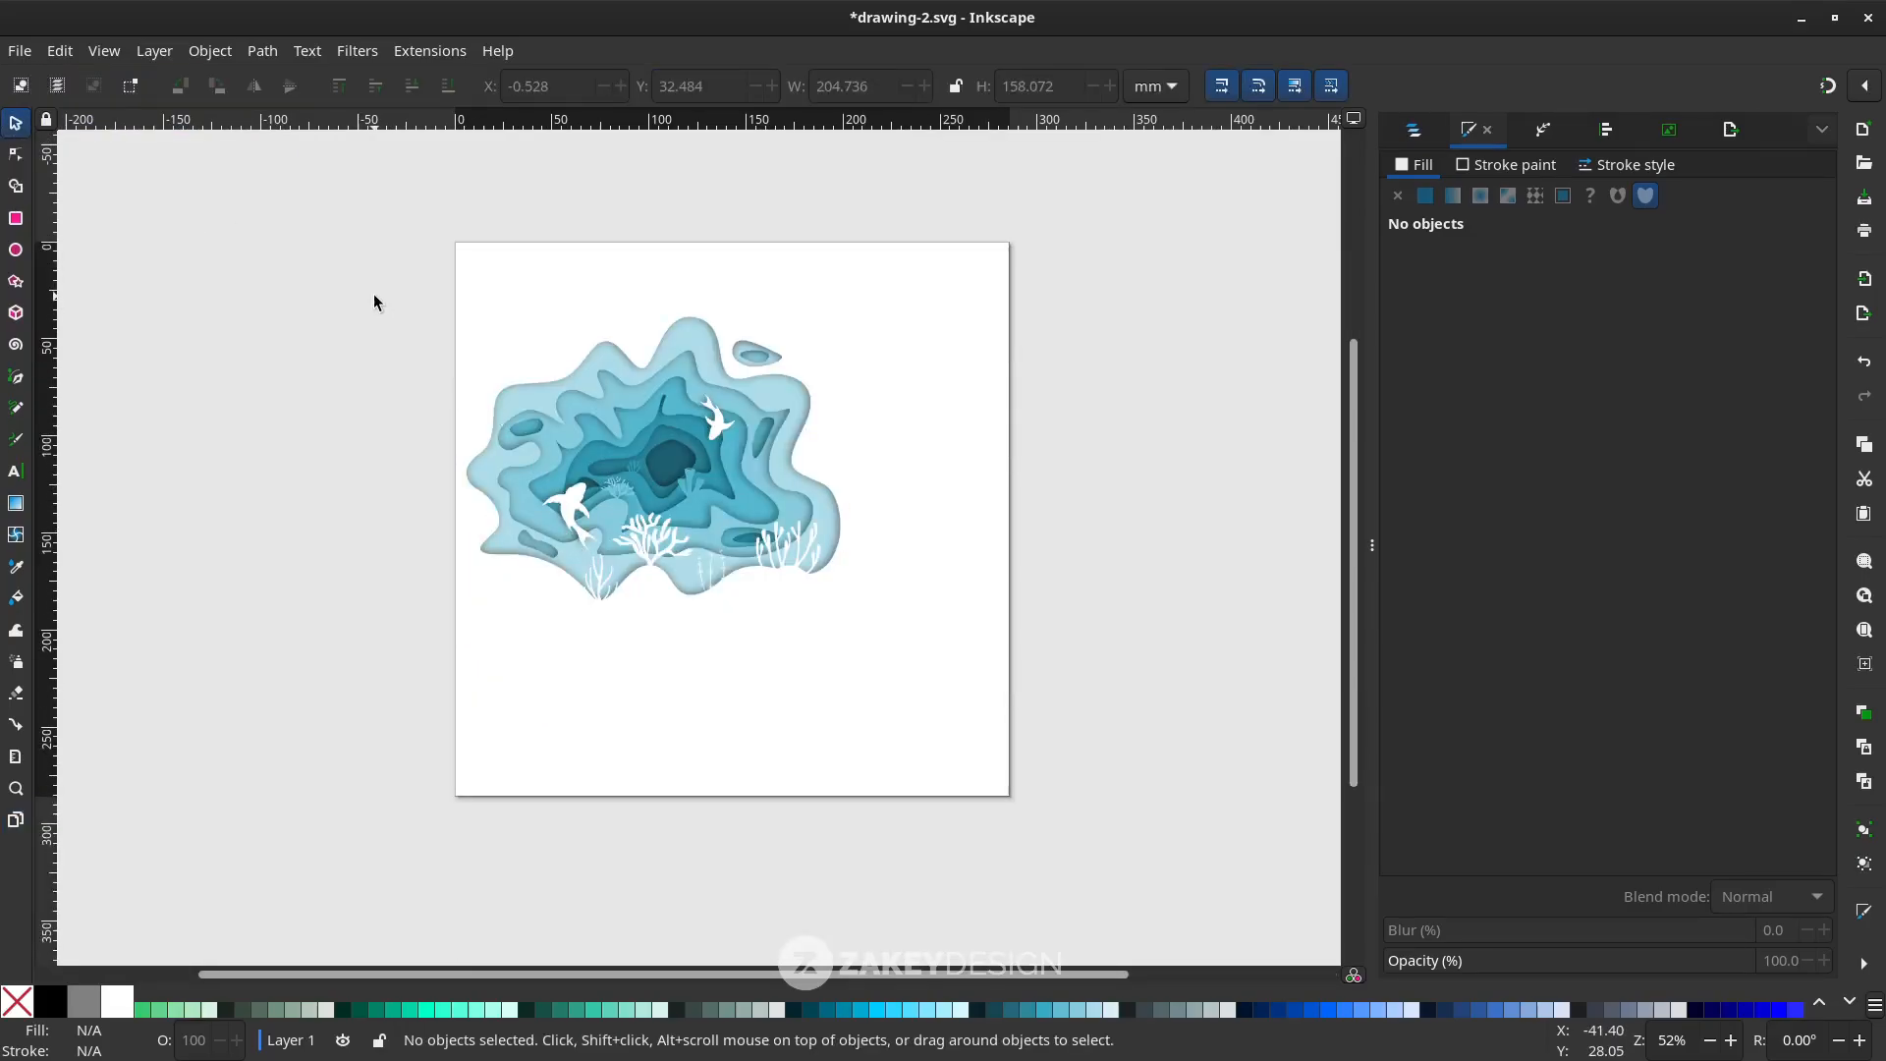
drag(374, 303, 944, 668)
drag(670, 467, 757, 531)
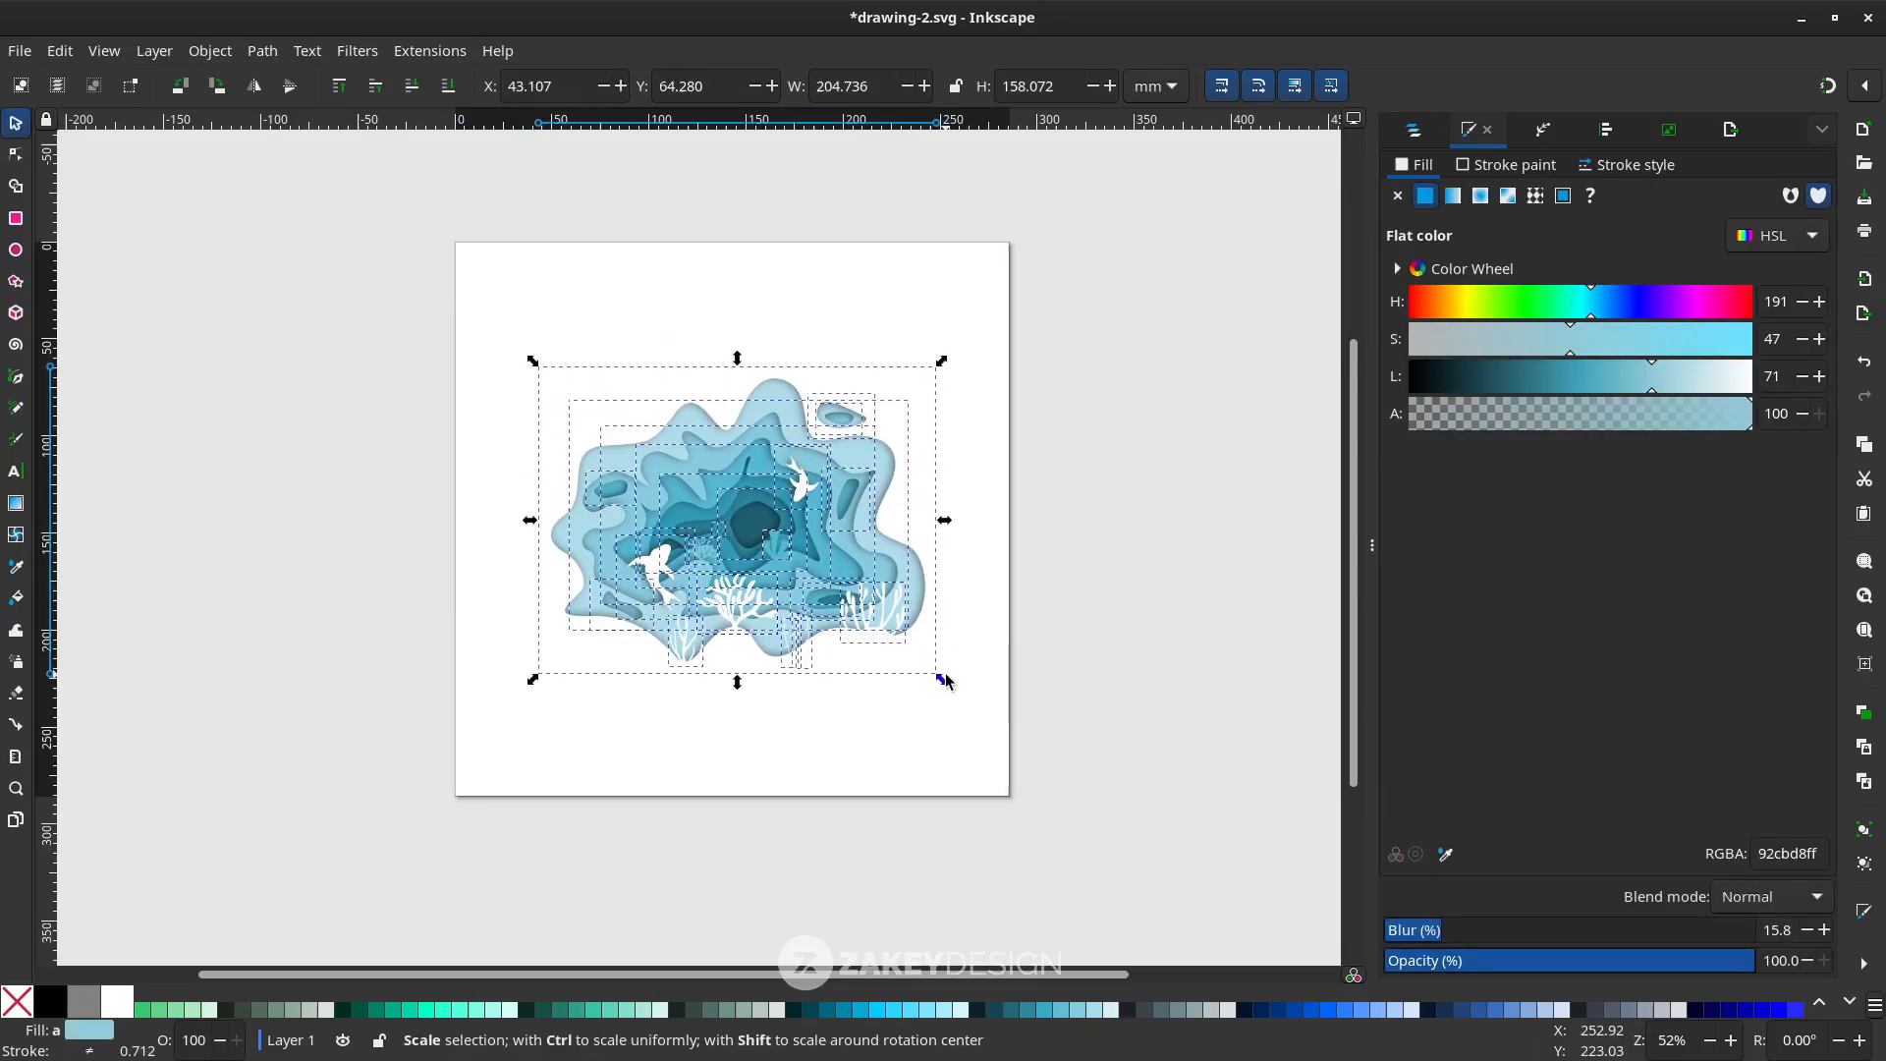
drag(951, 683, 990, 707)
drag(871, 595, 871, 581)
click(1031, 574)
scroll(1031, 574, up, 1)
drag(1031, 573, 951, 574)
scroll(838, 573, down, 1)
scroll(838, 573, left, 2)
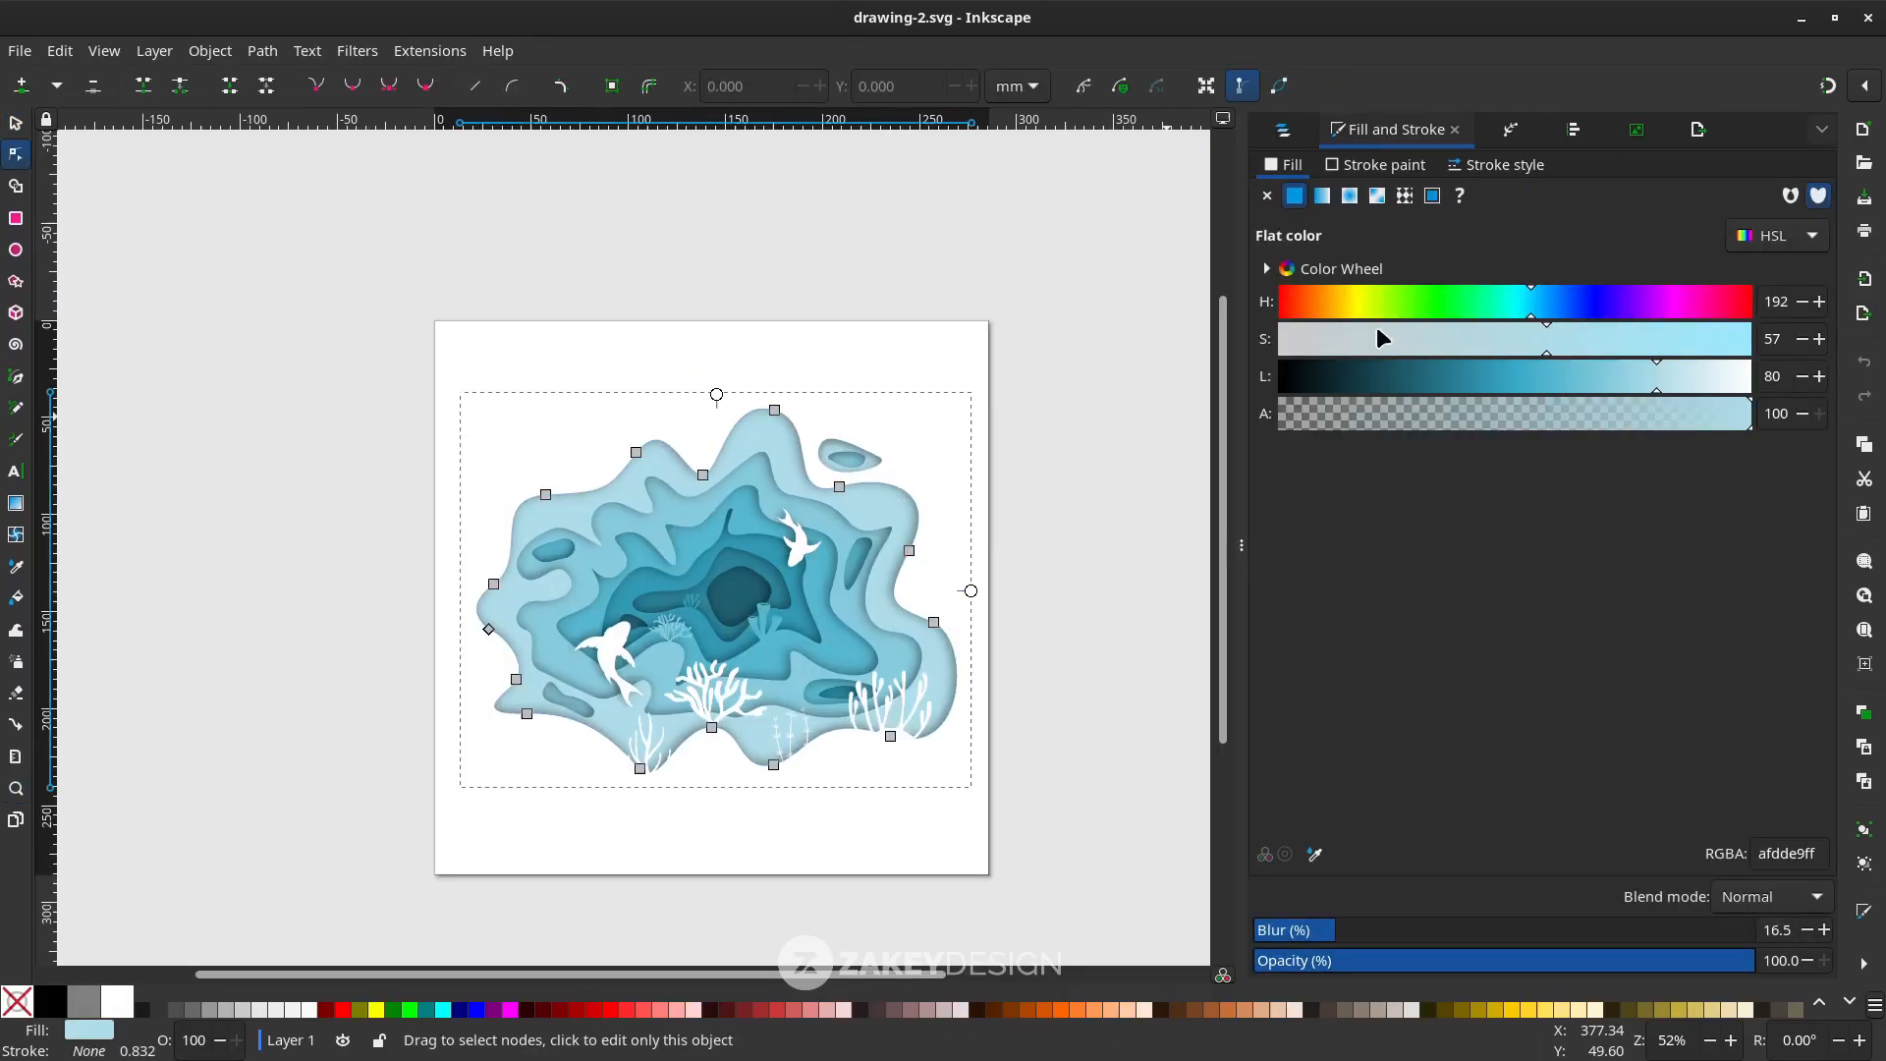
Recolour the outermost layer light blue and the second layer a slightly deeper blue, 559ade
click(1558, 316)
drag(1572, 342, 1567, 382)
key(d)
key(n)
Recolour the third layer to a medium blue with hue 221, saturation 49 and lightness 50
click(712, 544)
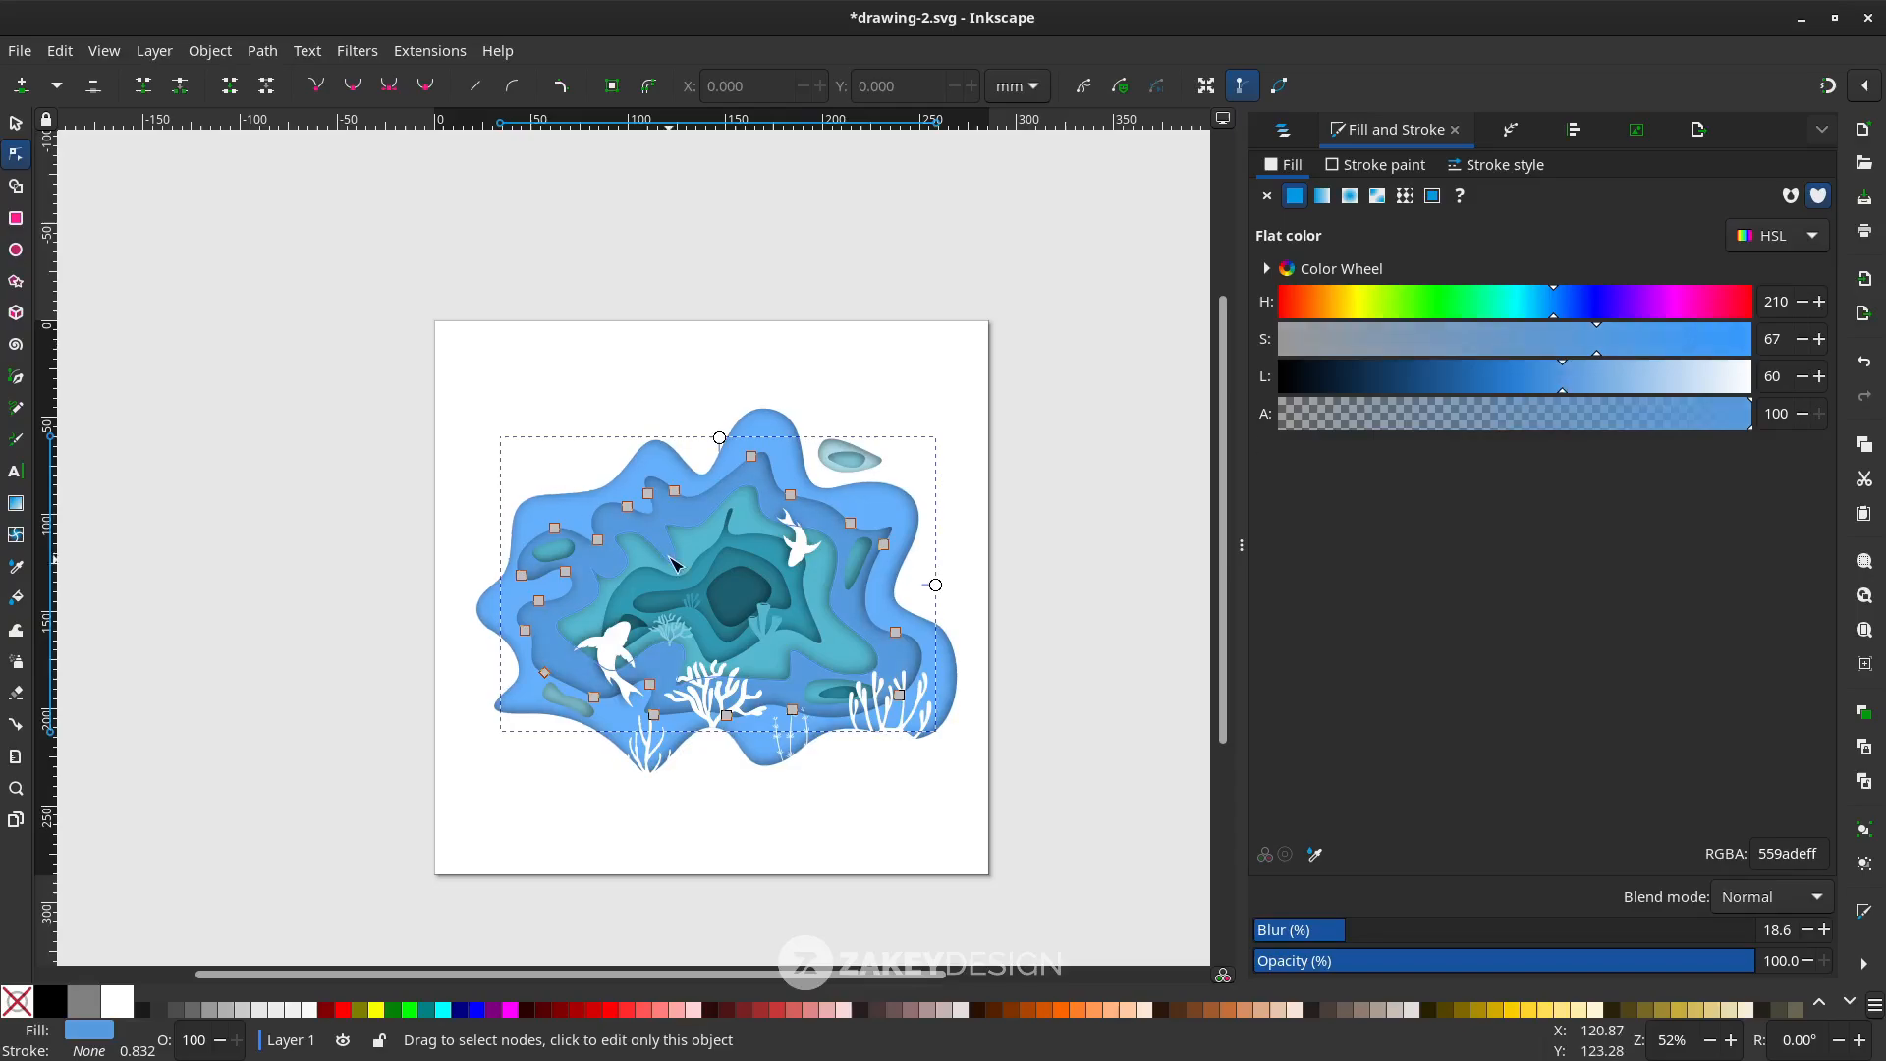
drag(1529, 301, 1568, 302)
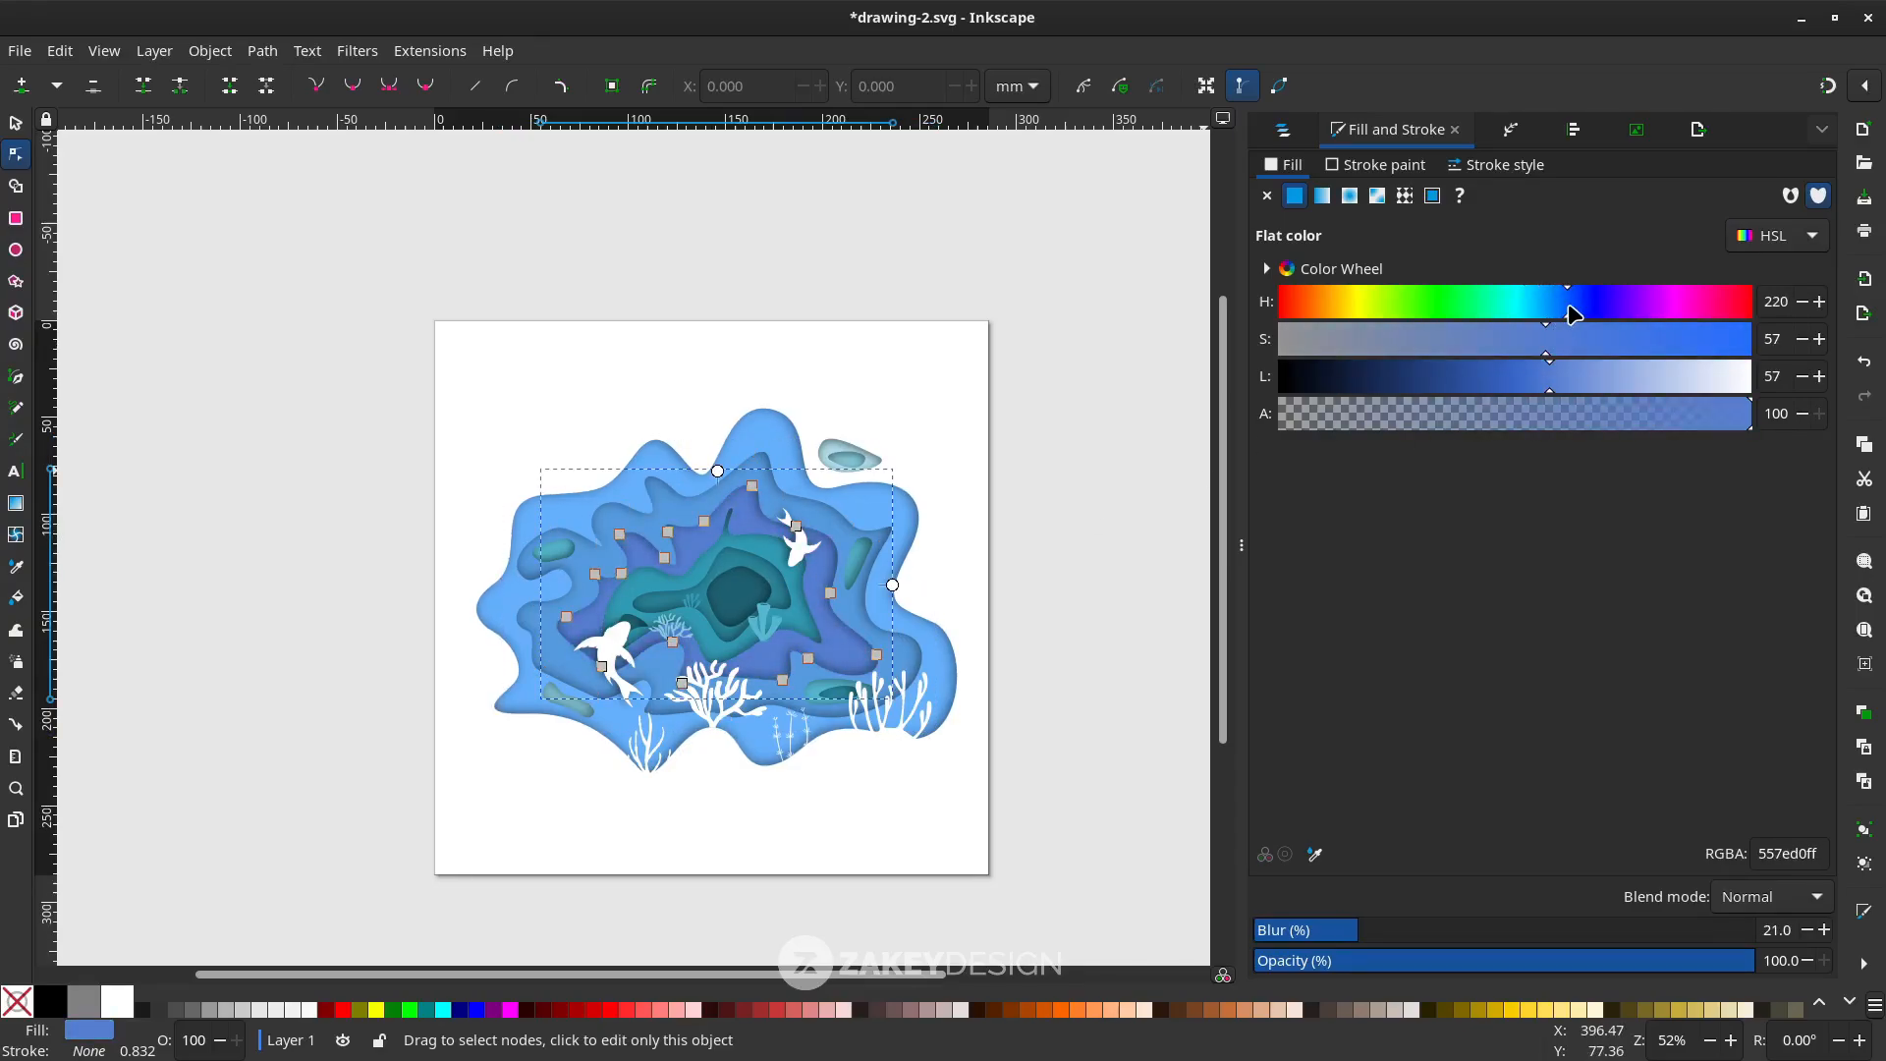
click(1514, 346)
click(1514, 383)
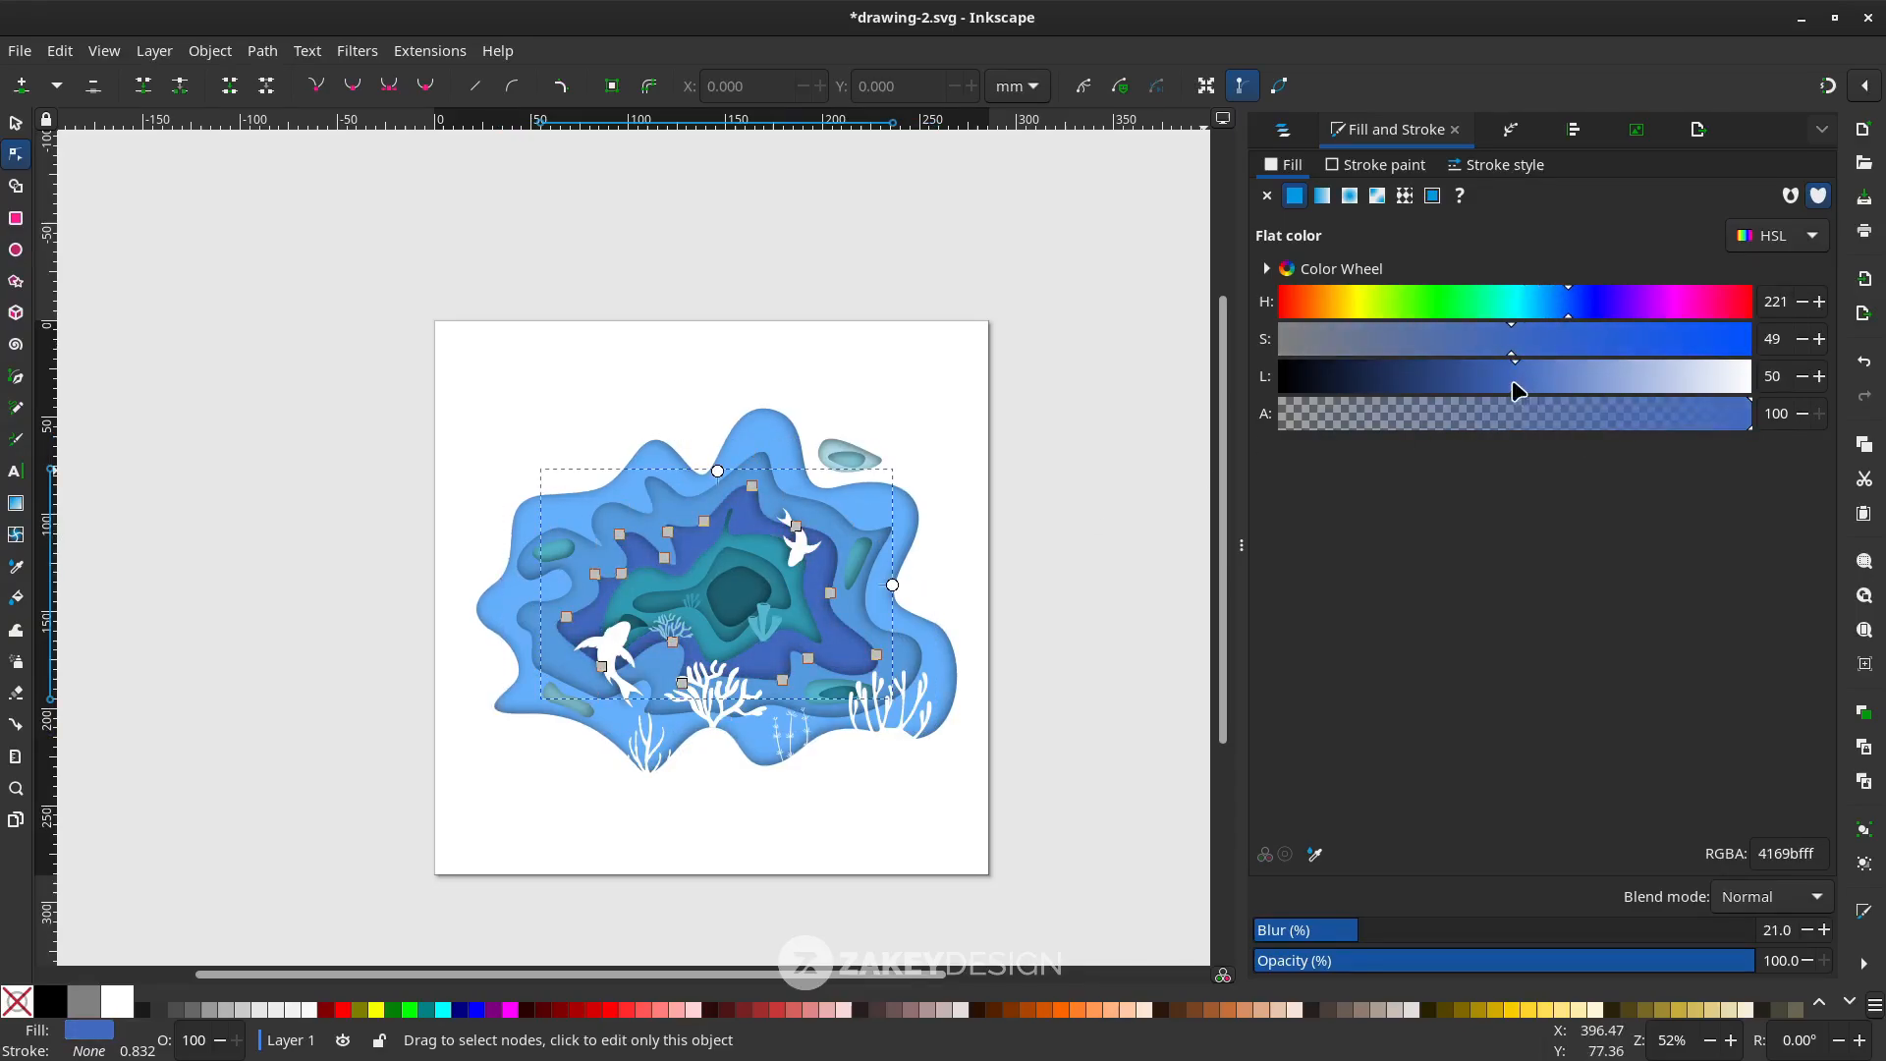
Recolour the fourth layer to a deeper blue with hue 226, saturation 54 and lightness 41
click(644, 564)
key(d)
click(1574, 301)
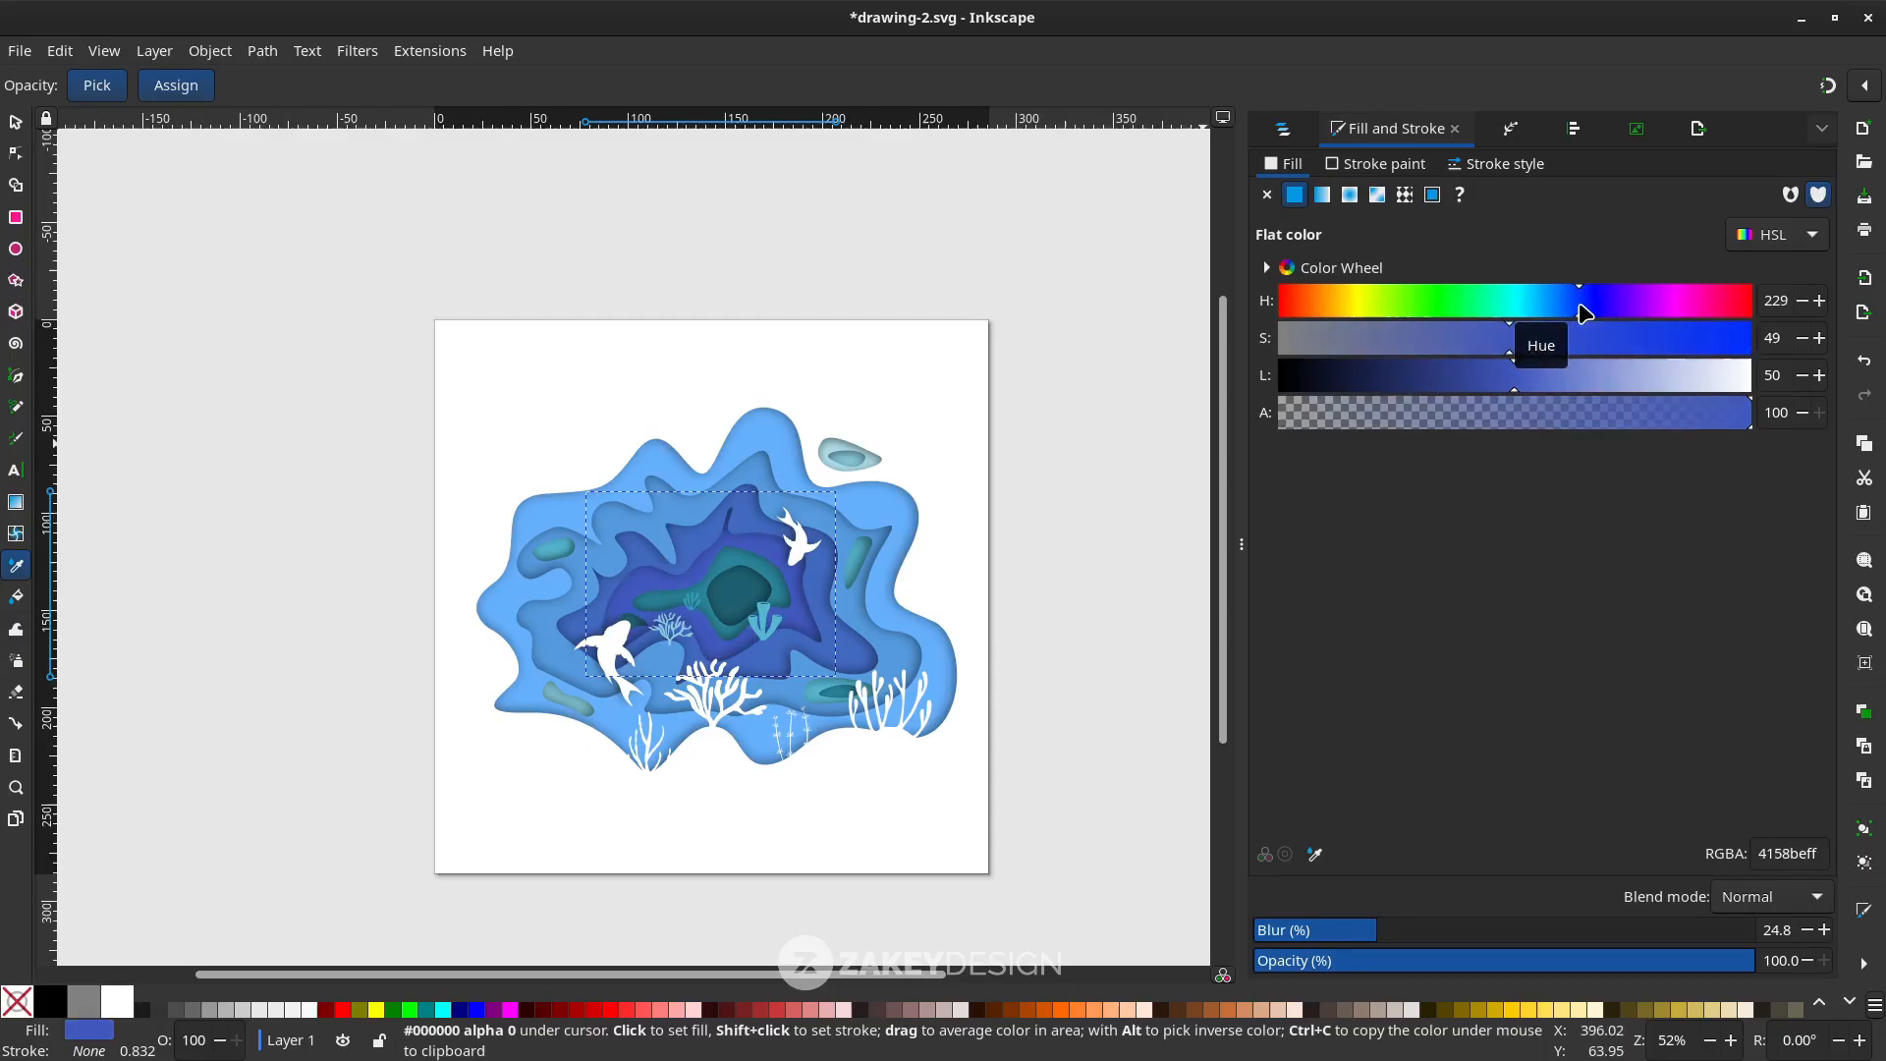
click(1525, 344)
click(1500, 381)
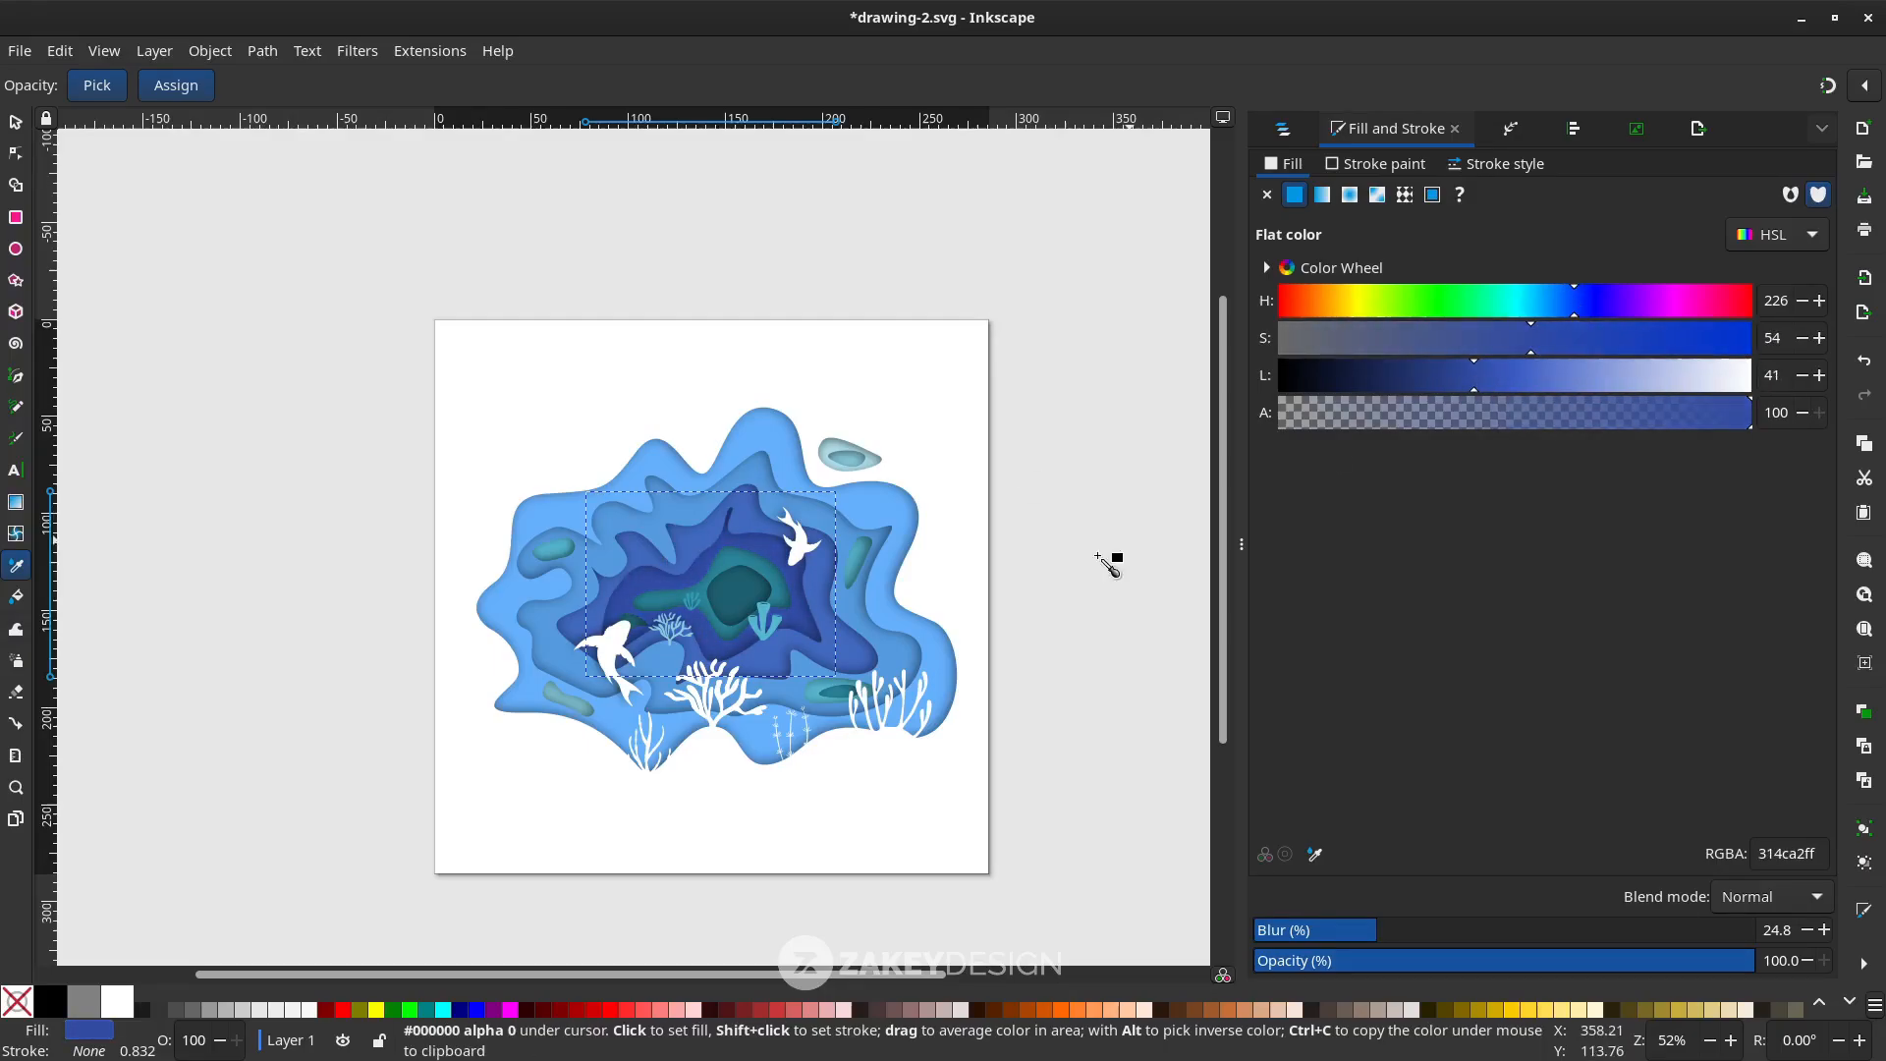
Recolour the fifth layer around the centre to dark blue with hue 233, saturation 59 and lightness 31
key(n)
click(722, 563)
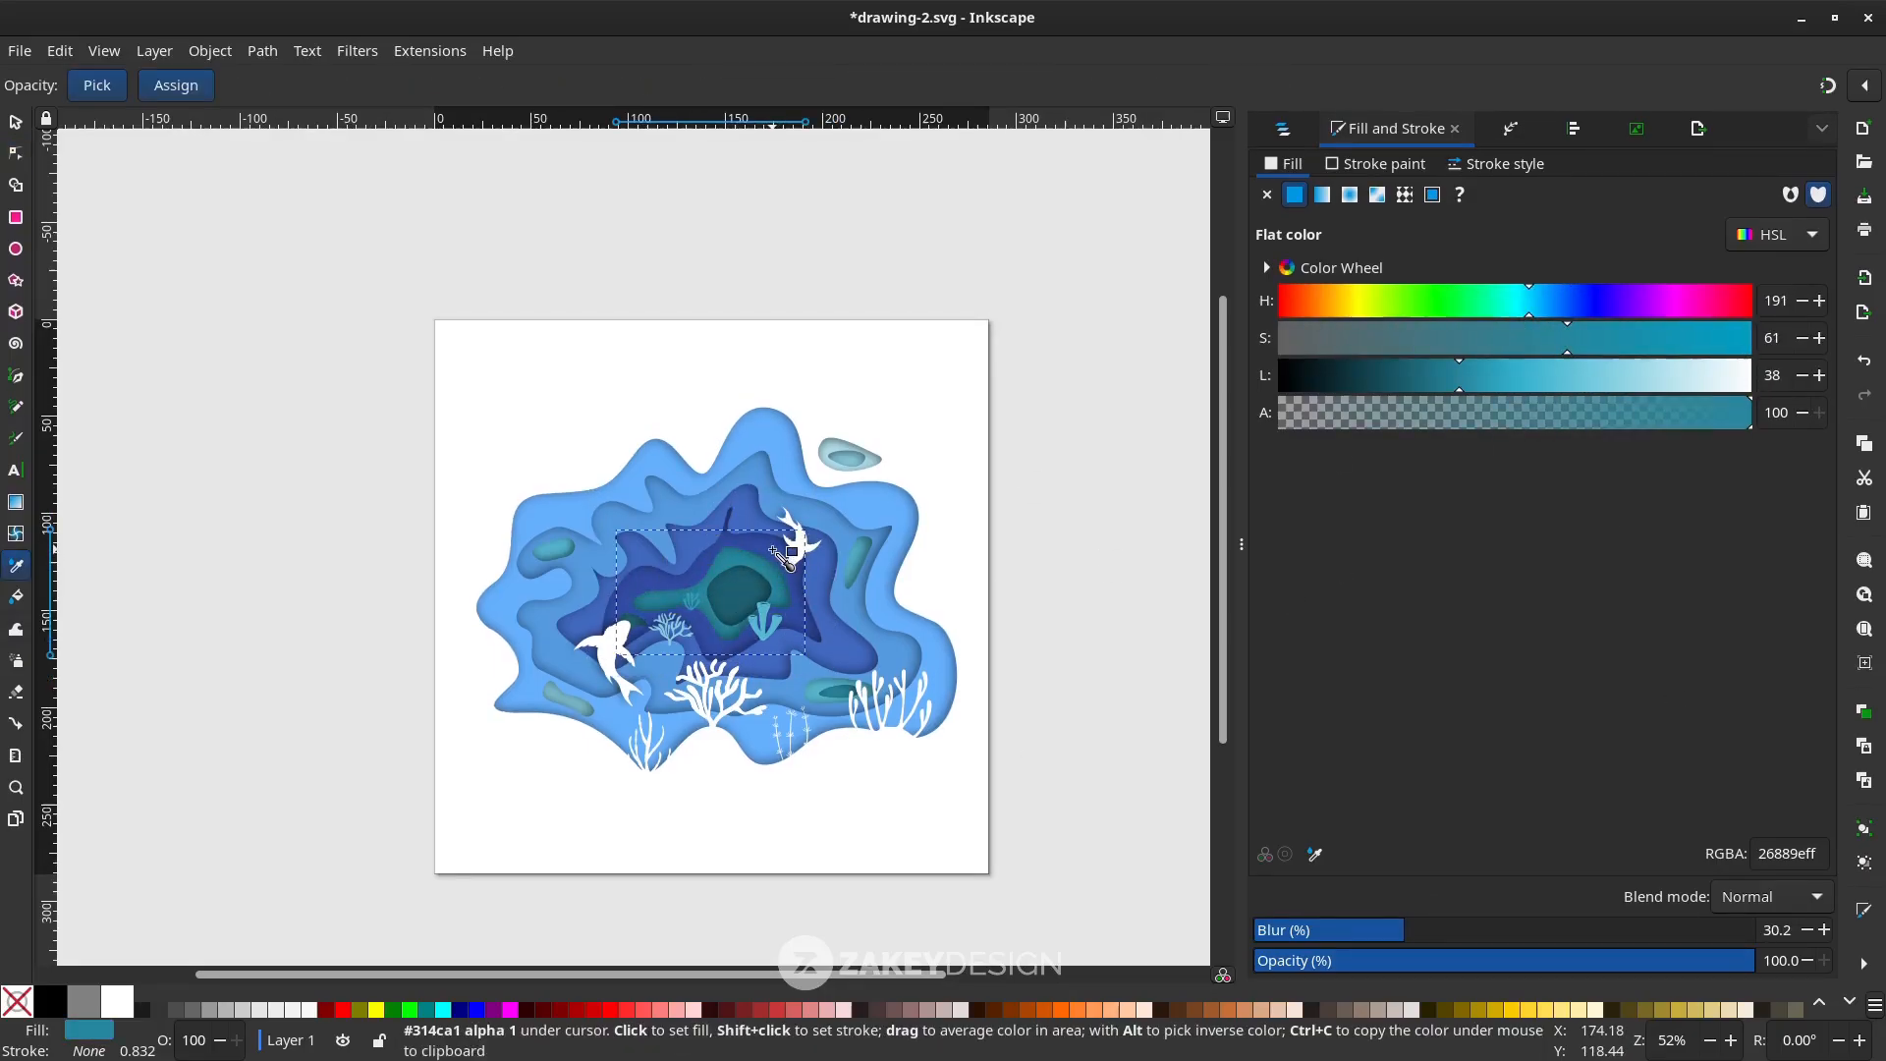
click(1576, 301)
click(1426, 378)
click(1585, 306)
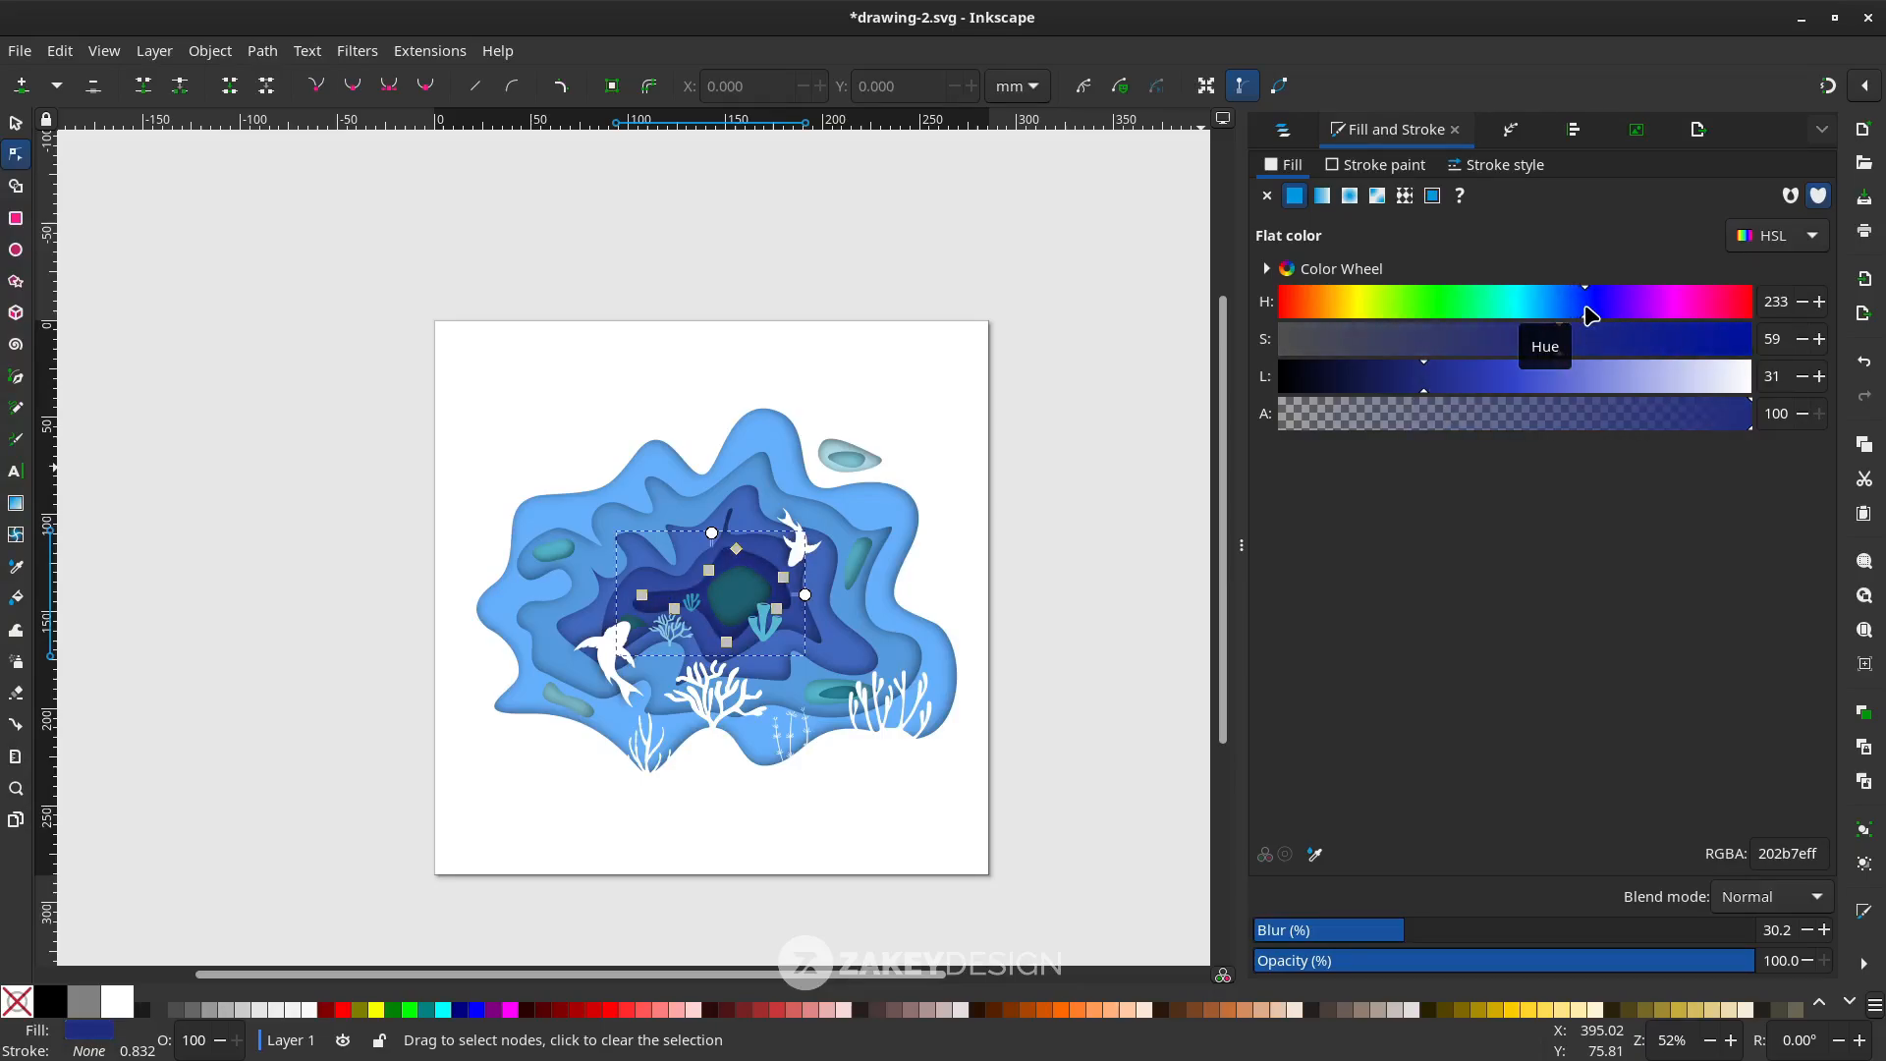
Recolour the innermost shape to a very dark, saturated blue with hue 243 and saturation 86, reducing its lightness
click(738, 594)
key(d)
click(725, 630)
click(1599, 301)
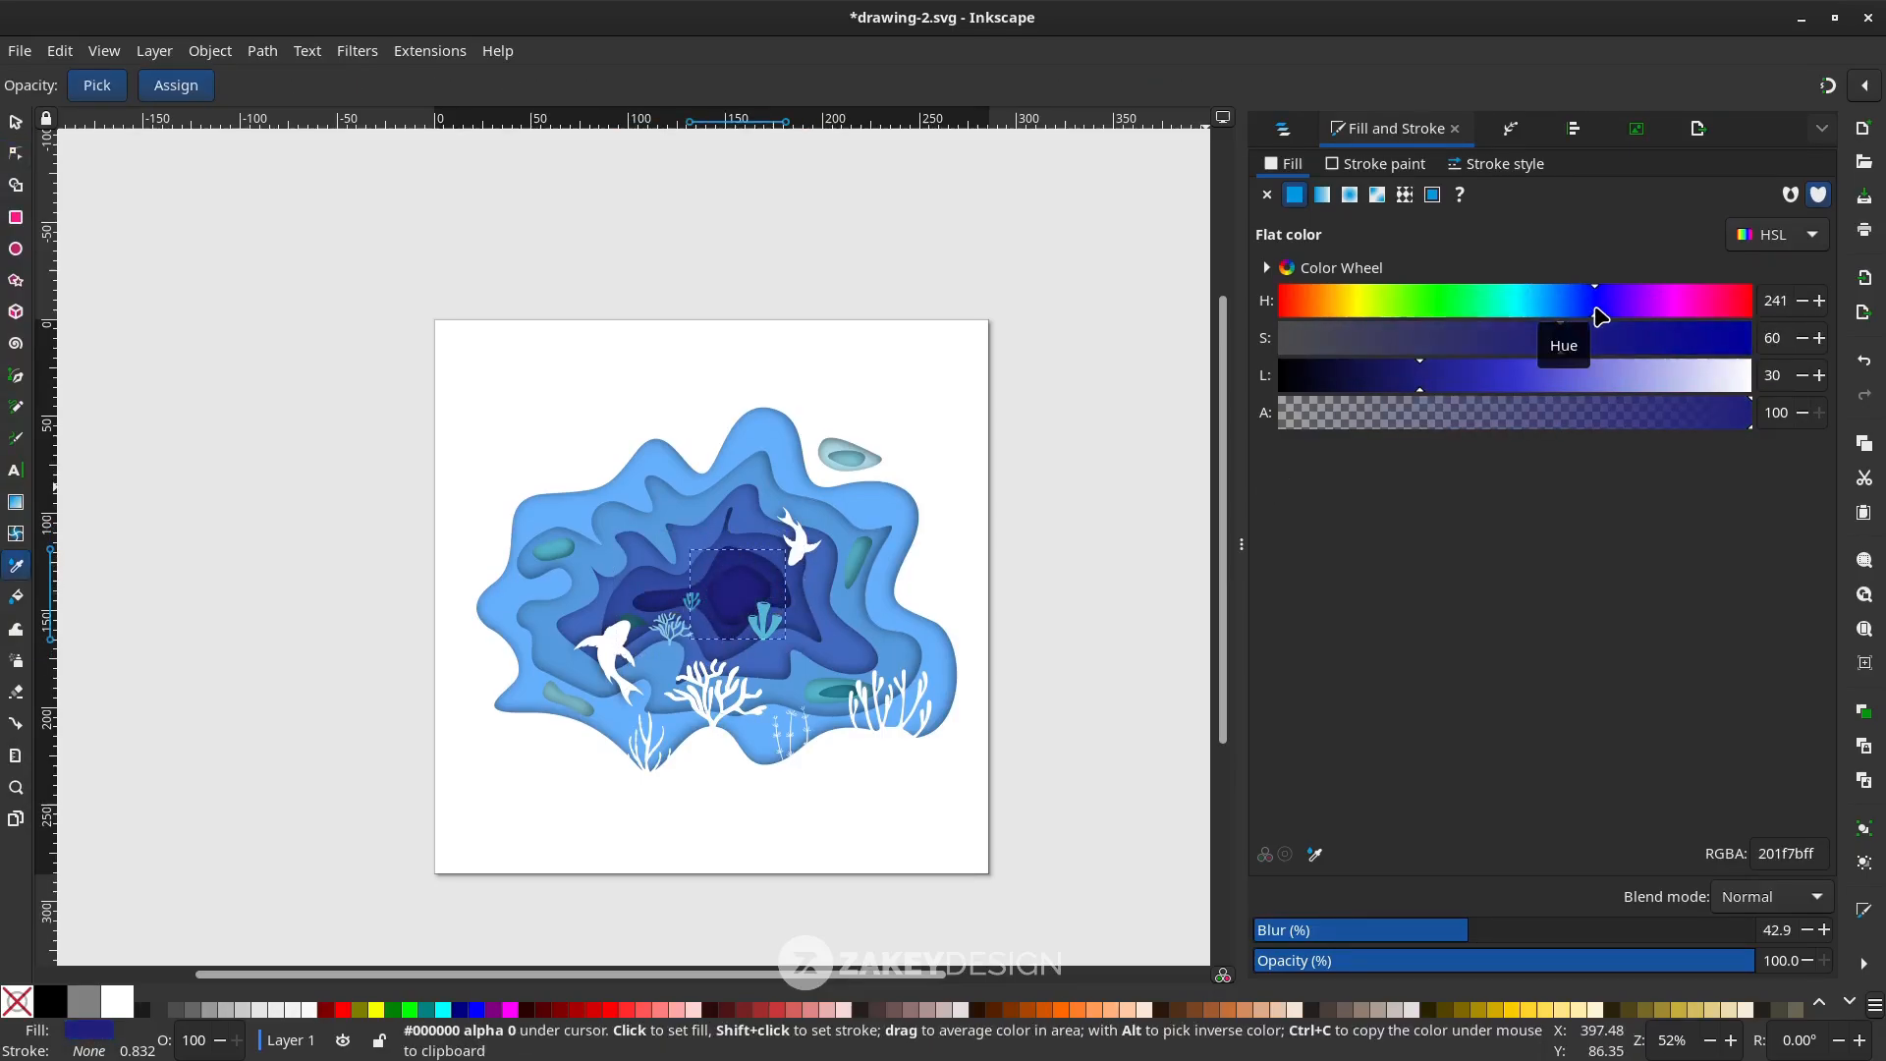
click(1664, 344)
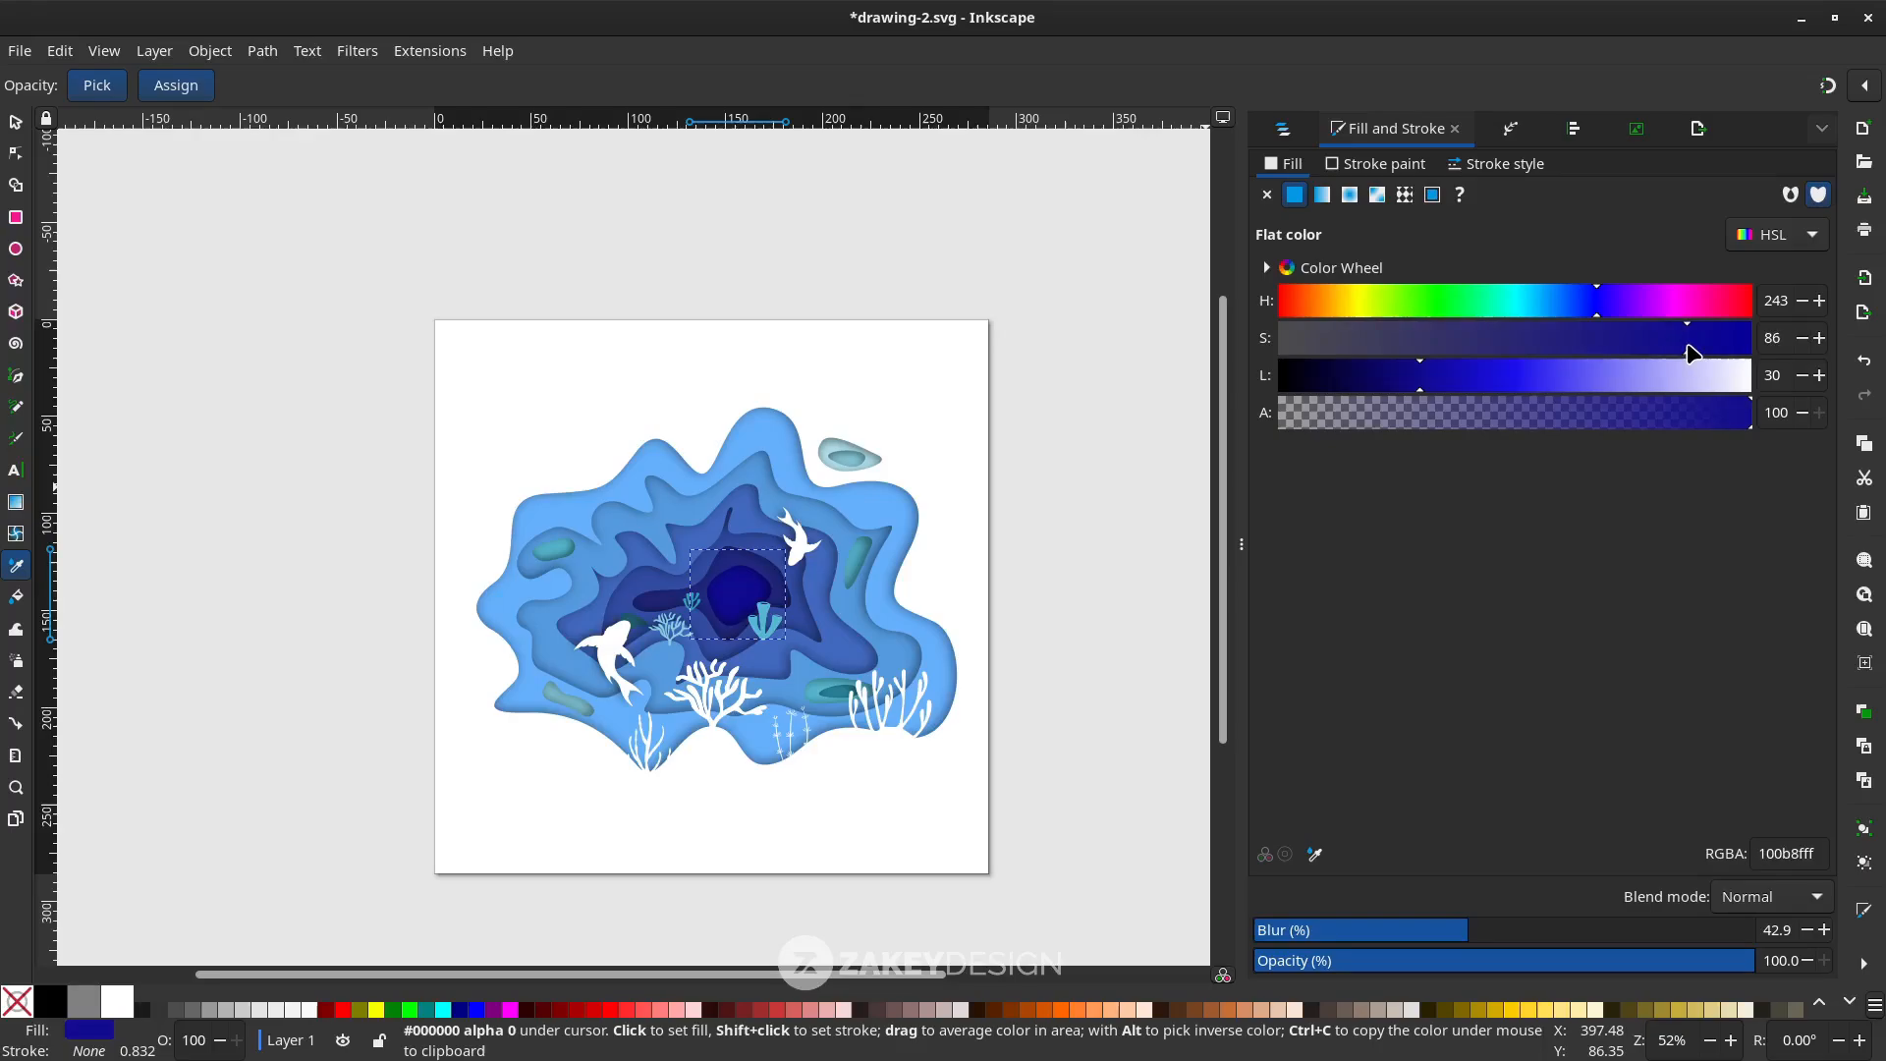
drag(1419, 384, 1379, 386)
Recolour both parts of the detached shape above the artwork's upper-right edge with blues sampled from the surrounding layers
key(s)
click(855, 459)
key(d)
click(794, 454)
key(n)
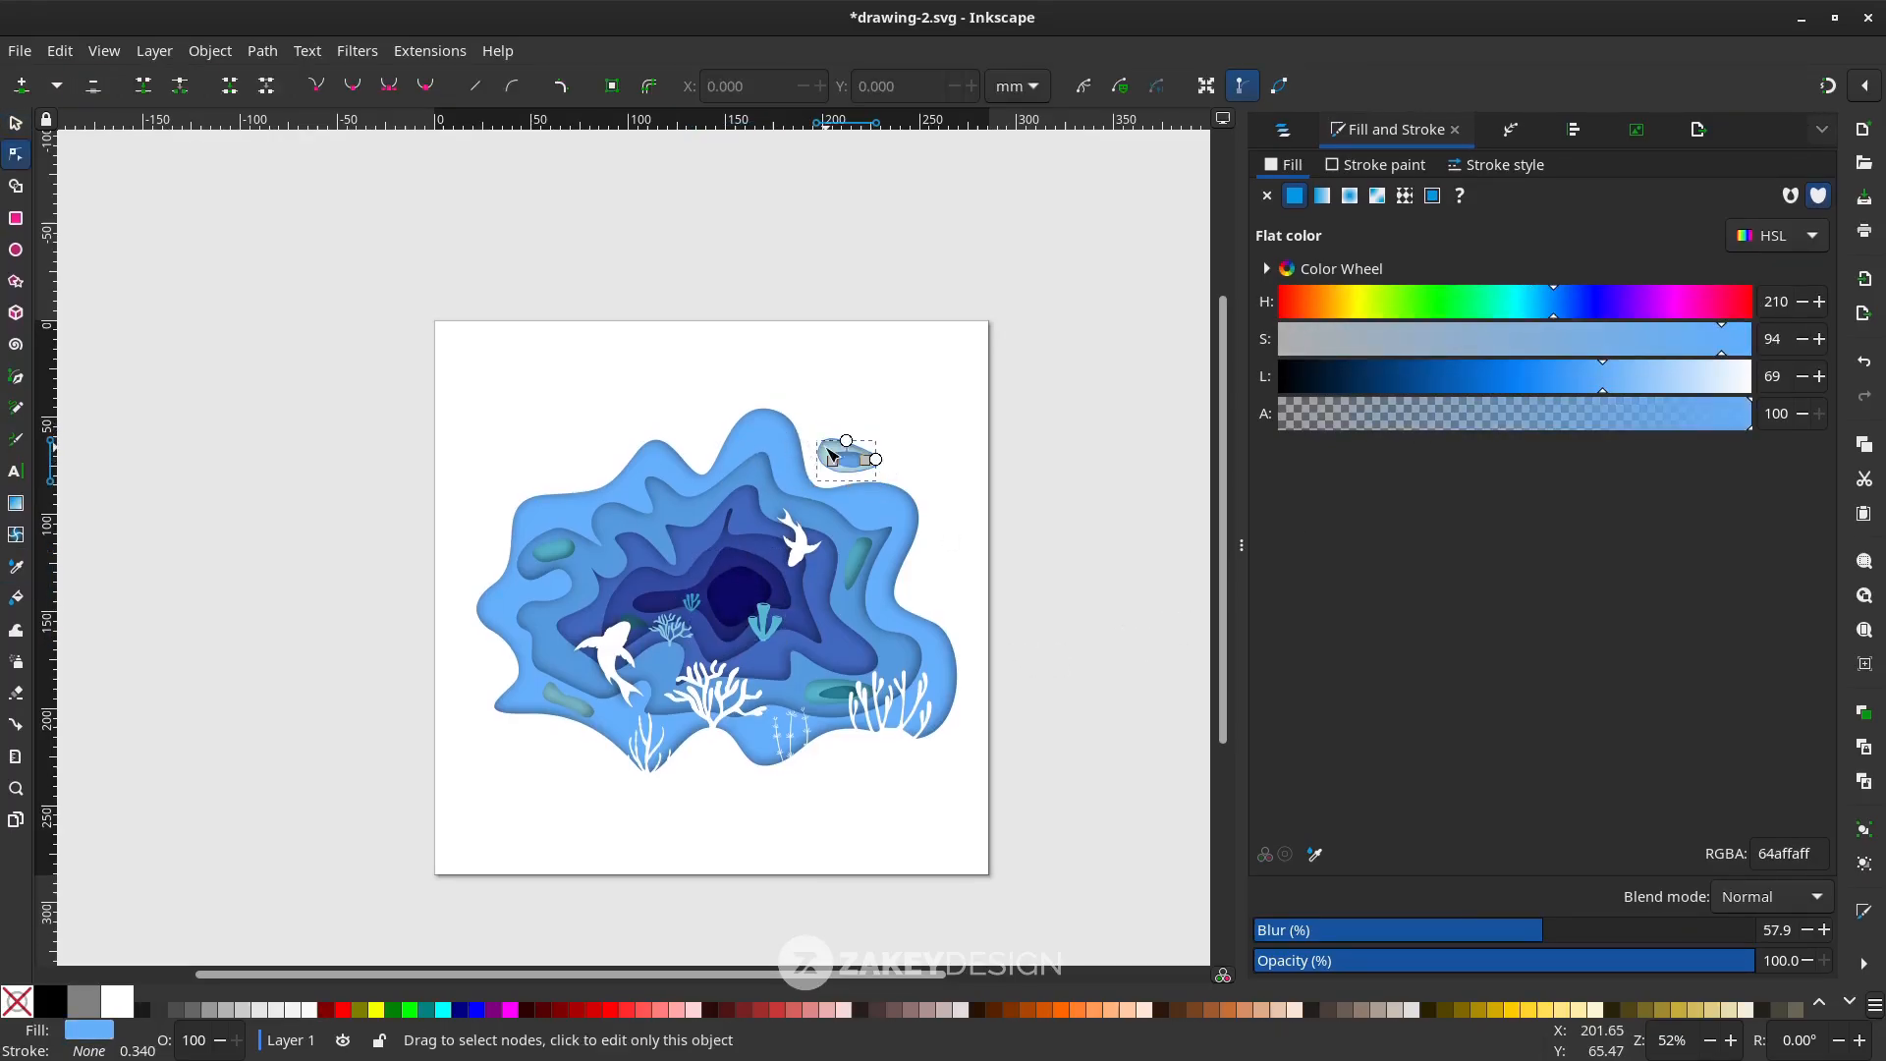
click(827, 449)
key(d)
click(782, 503)
Recolour the remaining teal side and lower cut-outs with blues sampled from the neighbouring layers, and save the drawing
click(858, 563)
click(833, 580)
click(568, 698)
click(831, 691)
key(d)
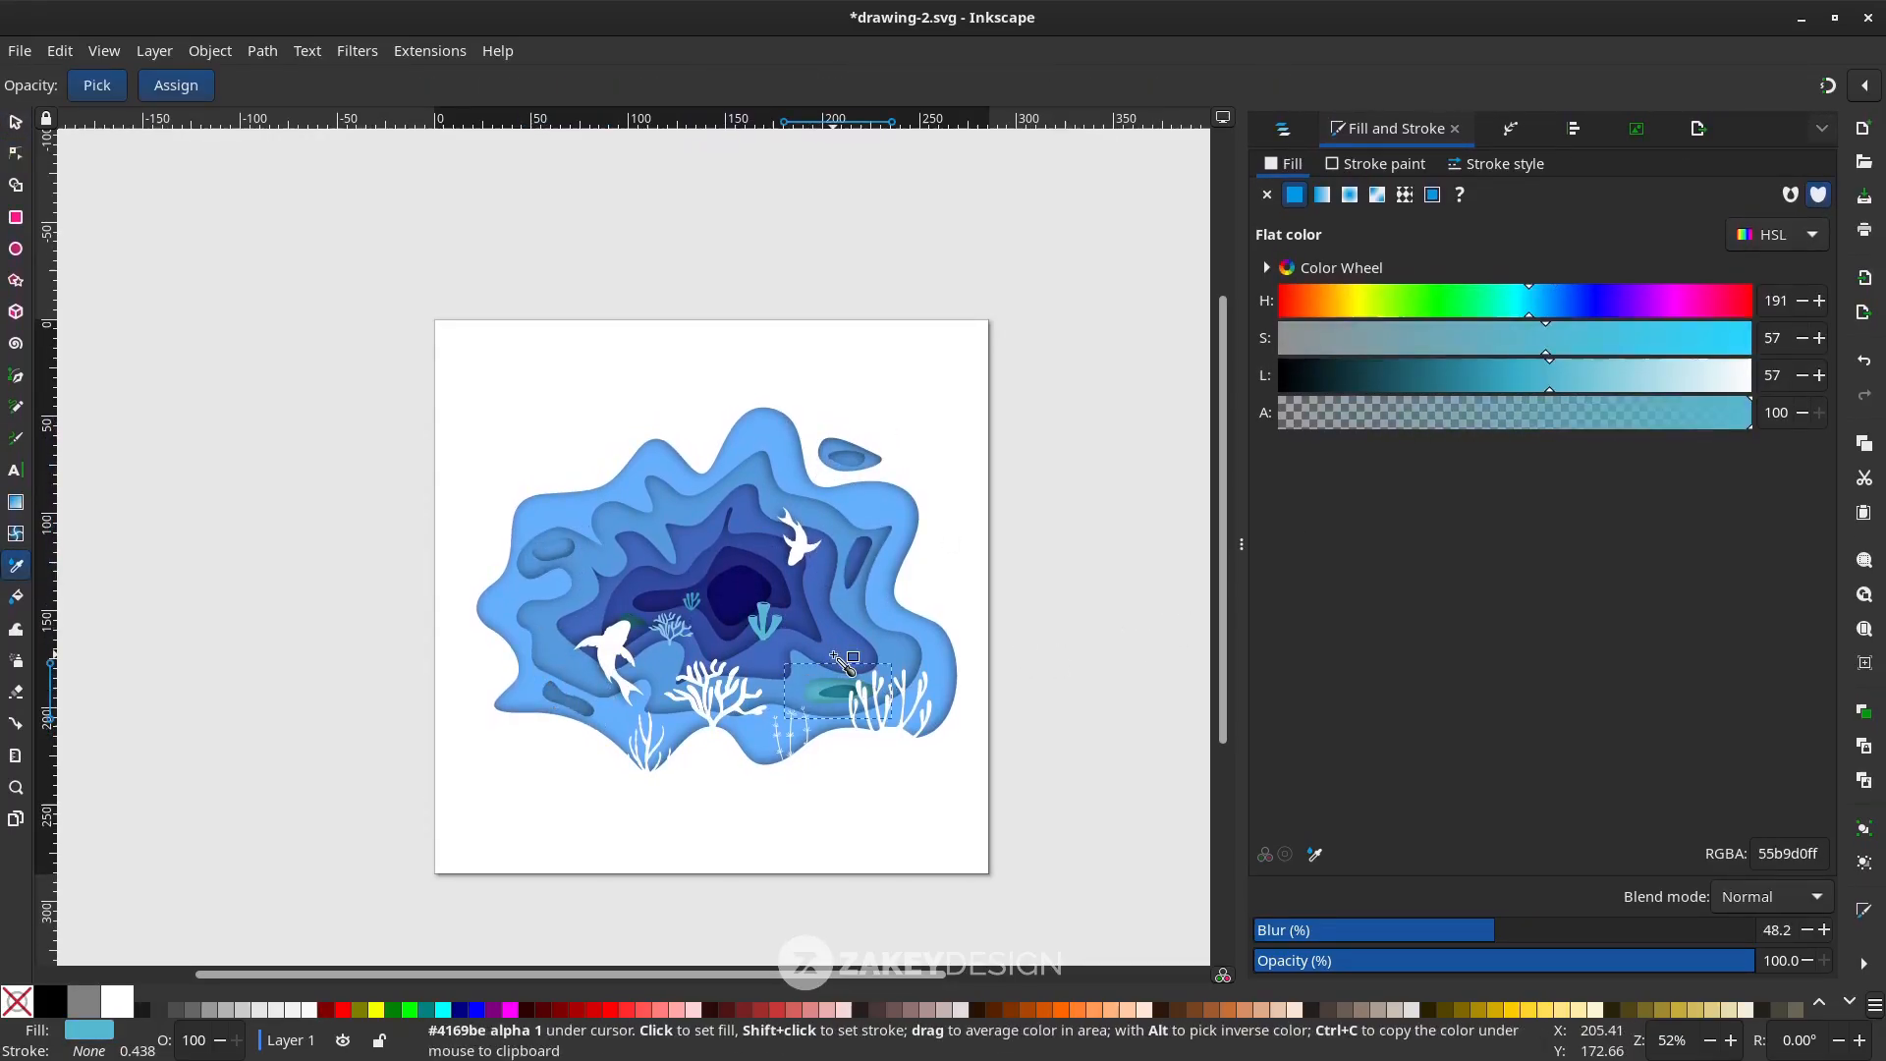
click(843, 664)
key(n)
key(Escape)
key(ctrl+s)
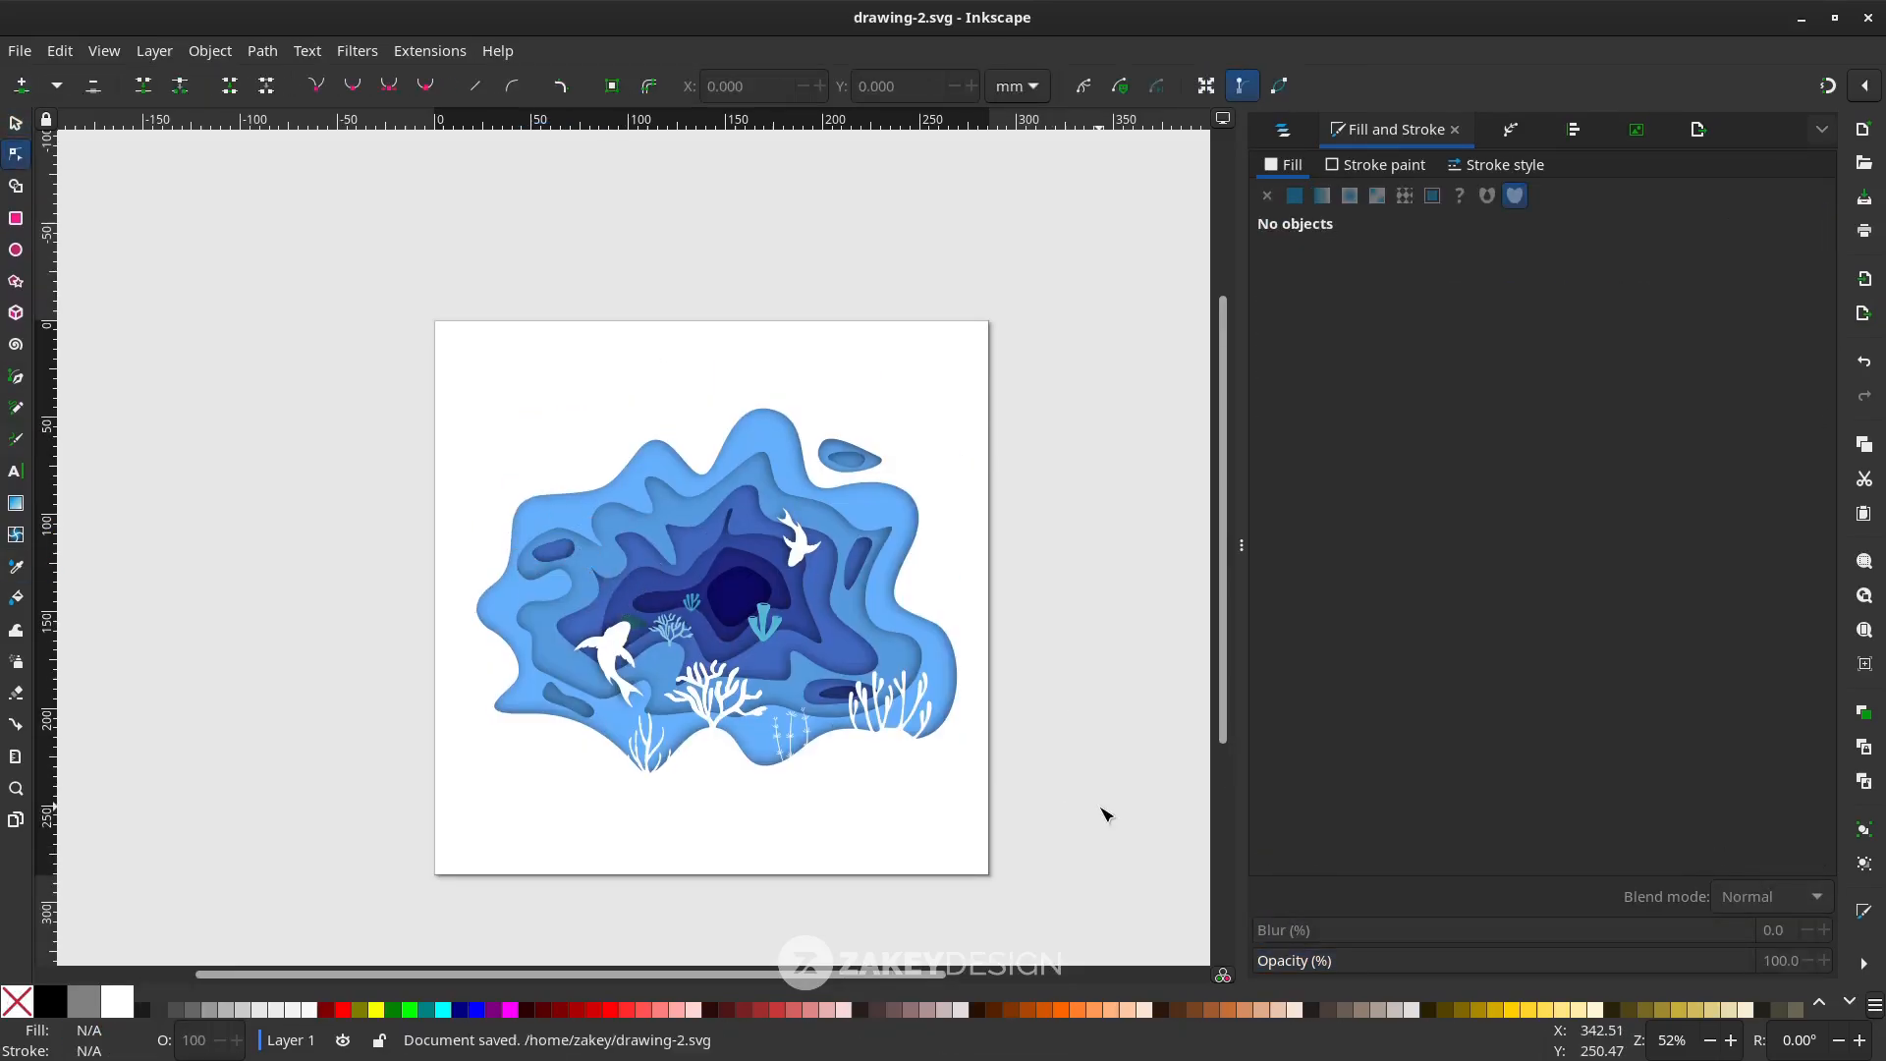
Recolour the tube, fan and smallest background corals with blues sampled from the layers, using 304a9e for the smallest
key(s)
click(764, 629)
key(d)
click(770, 656)
key(s)
click(670, 634)
key(d)
click(674, 655)
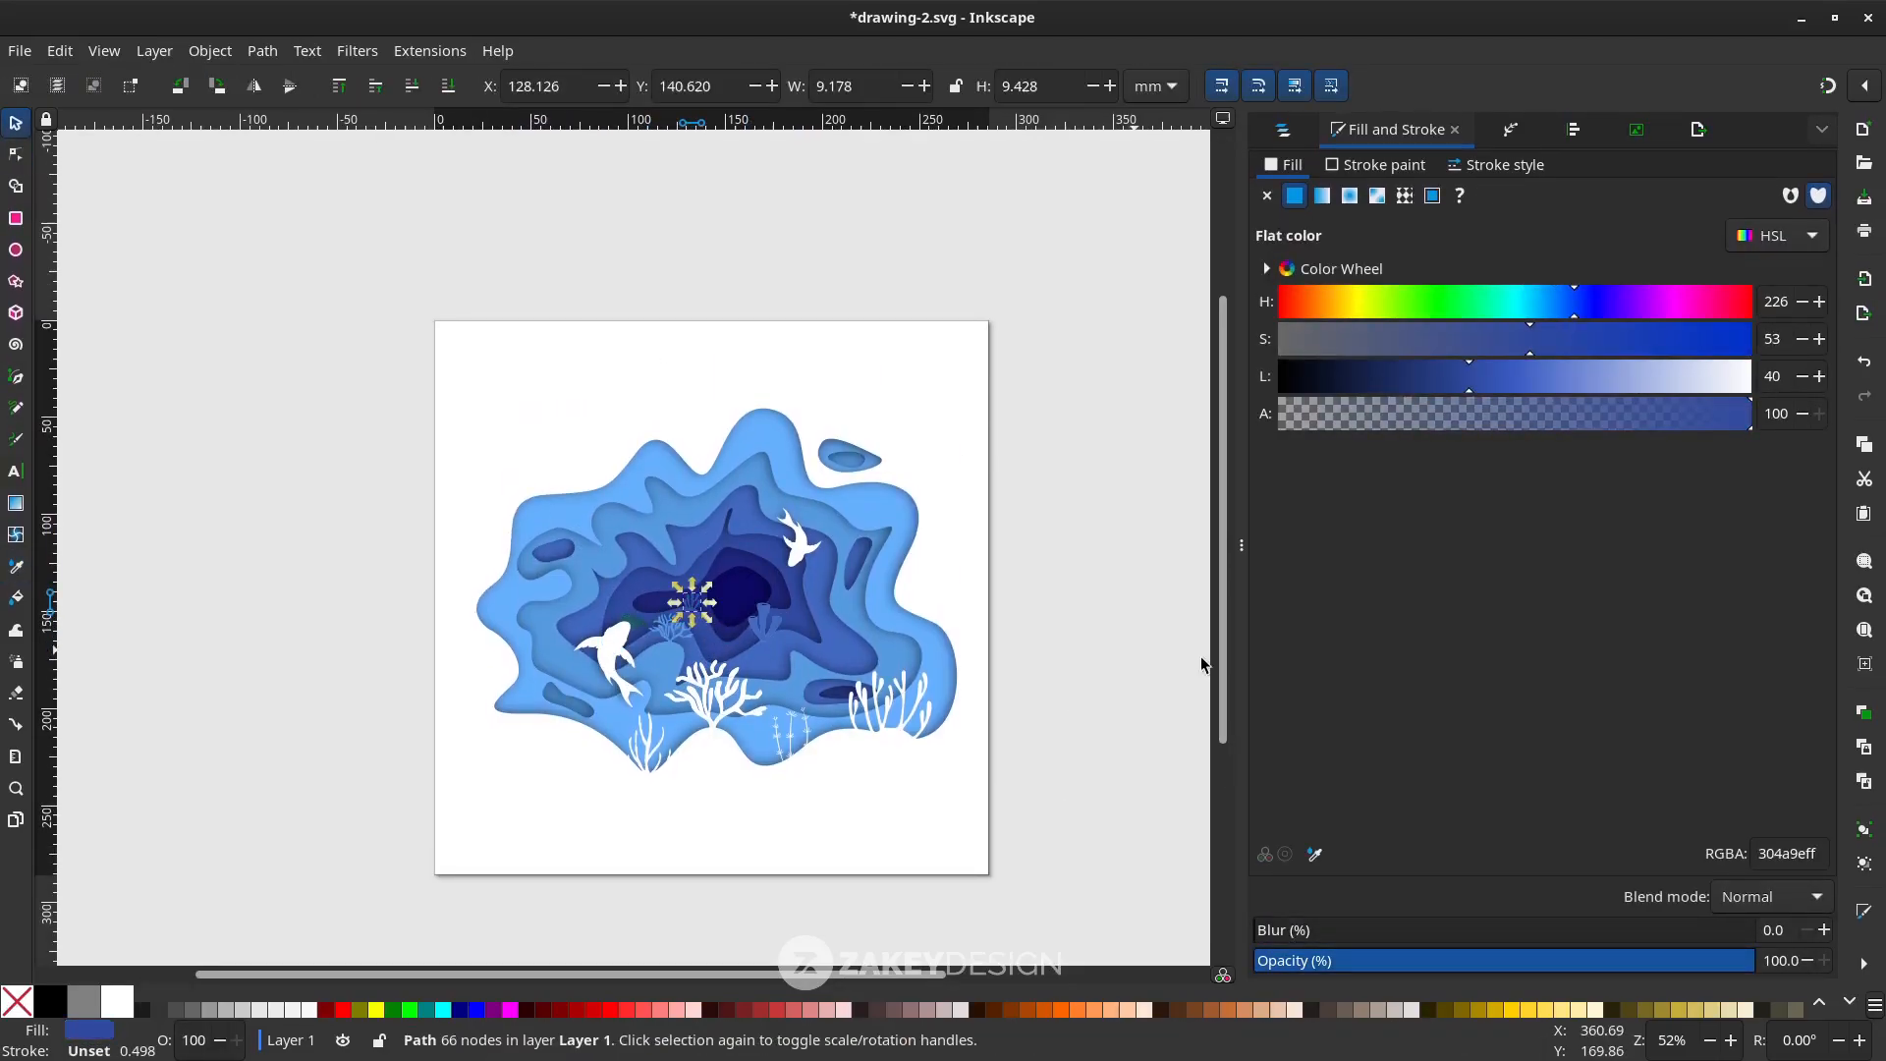
click(868, 772)
Recolour the inner part of the detached upper-right shape with the blue sampled from the second layer
key(n)
click(828, 508)
key(d)
click(818, 512)
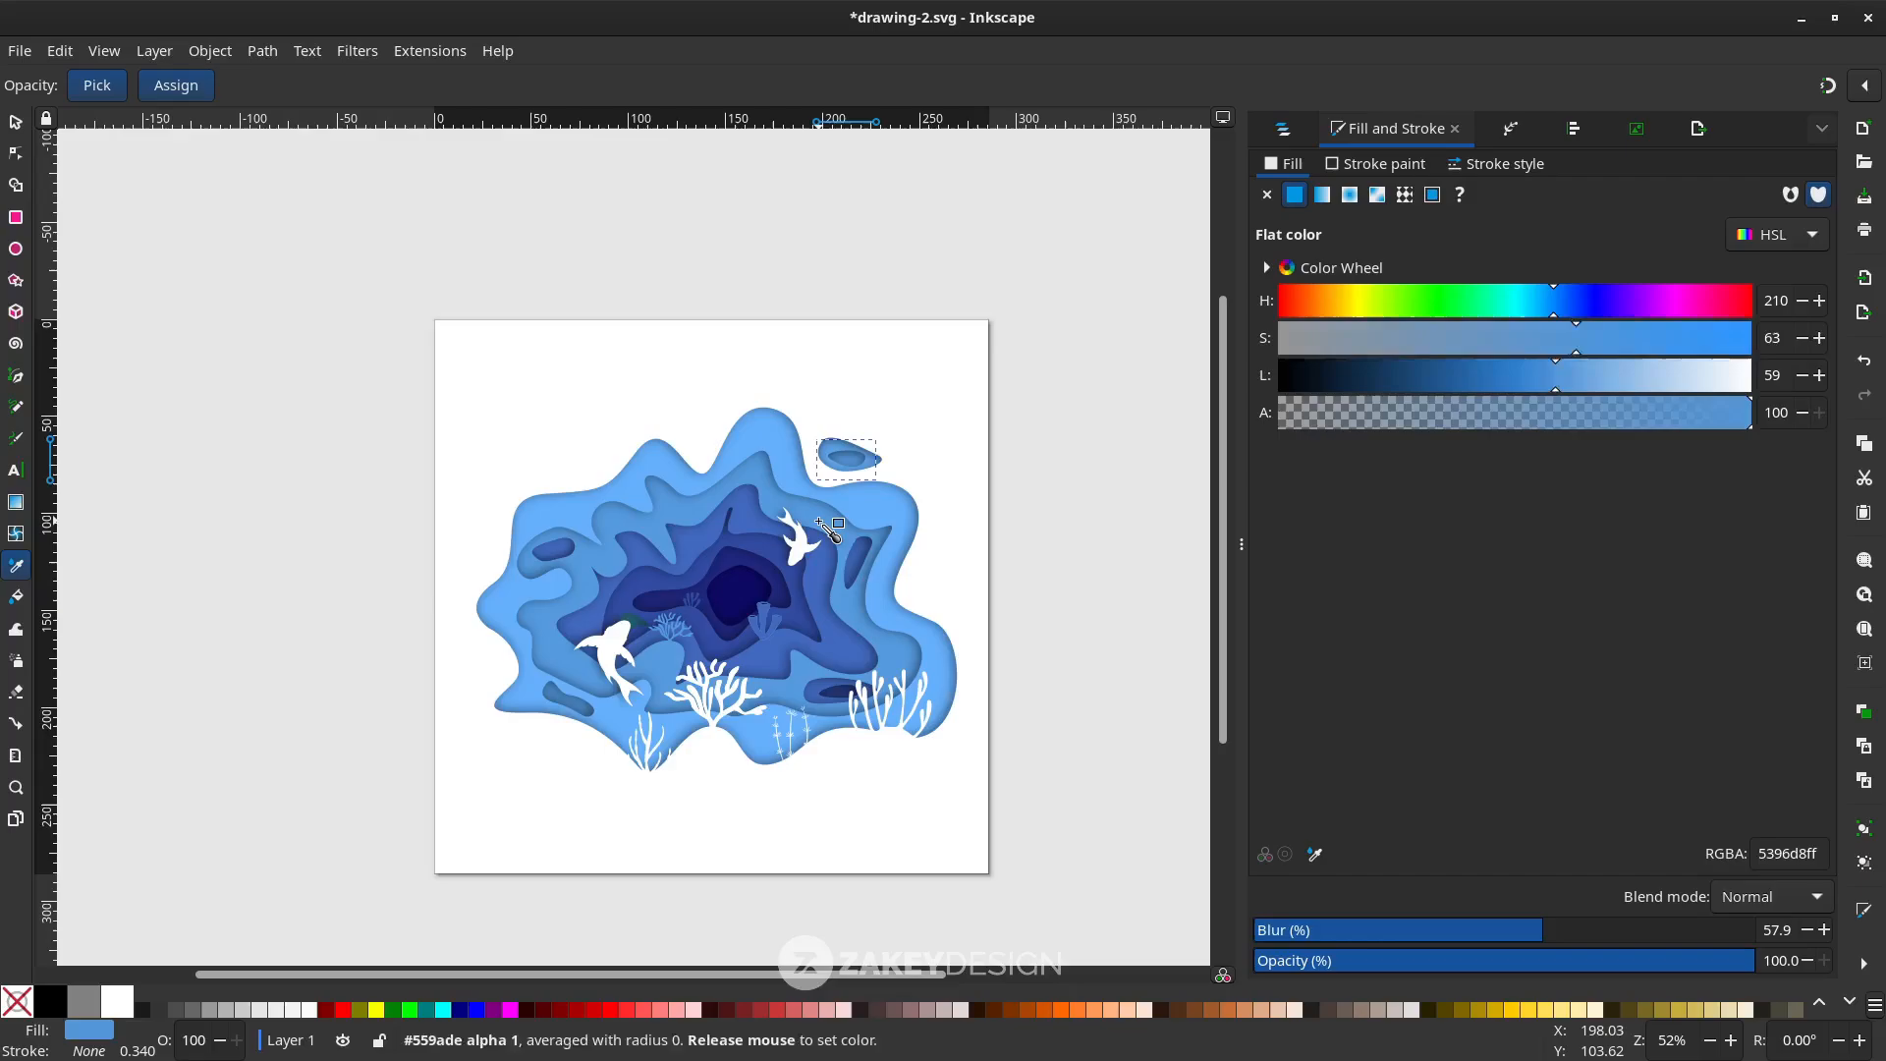
Recolour the teal cut-out behind the left shark with the dark blue 1e2677 sampled from the inner layers
key(n)
click(626, 626)
click(647, 620)
key(d)
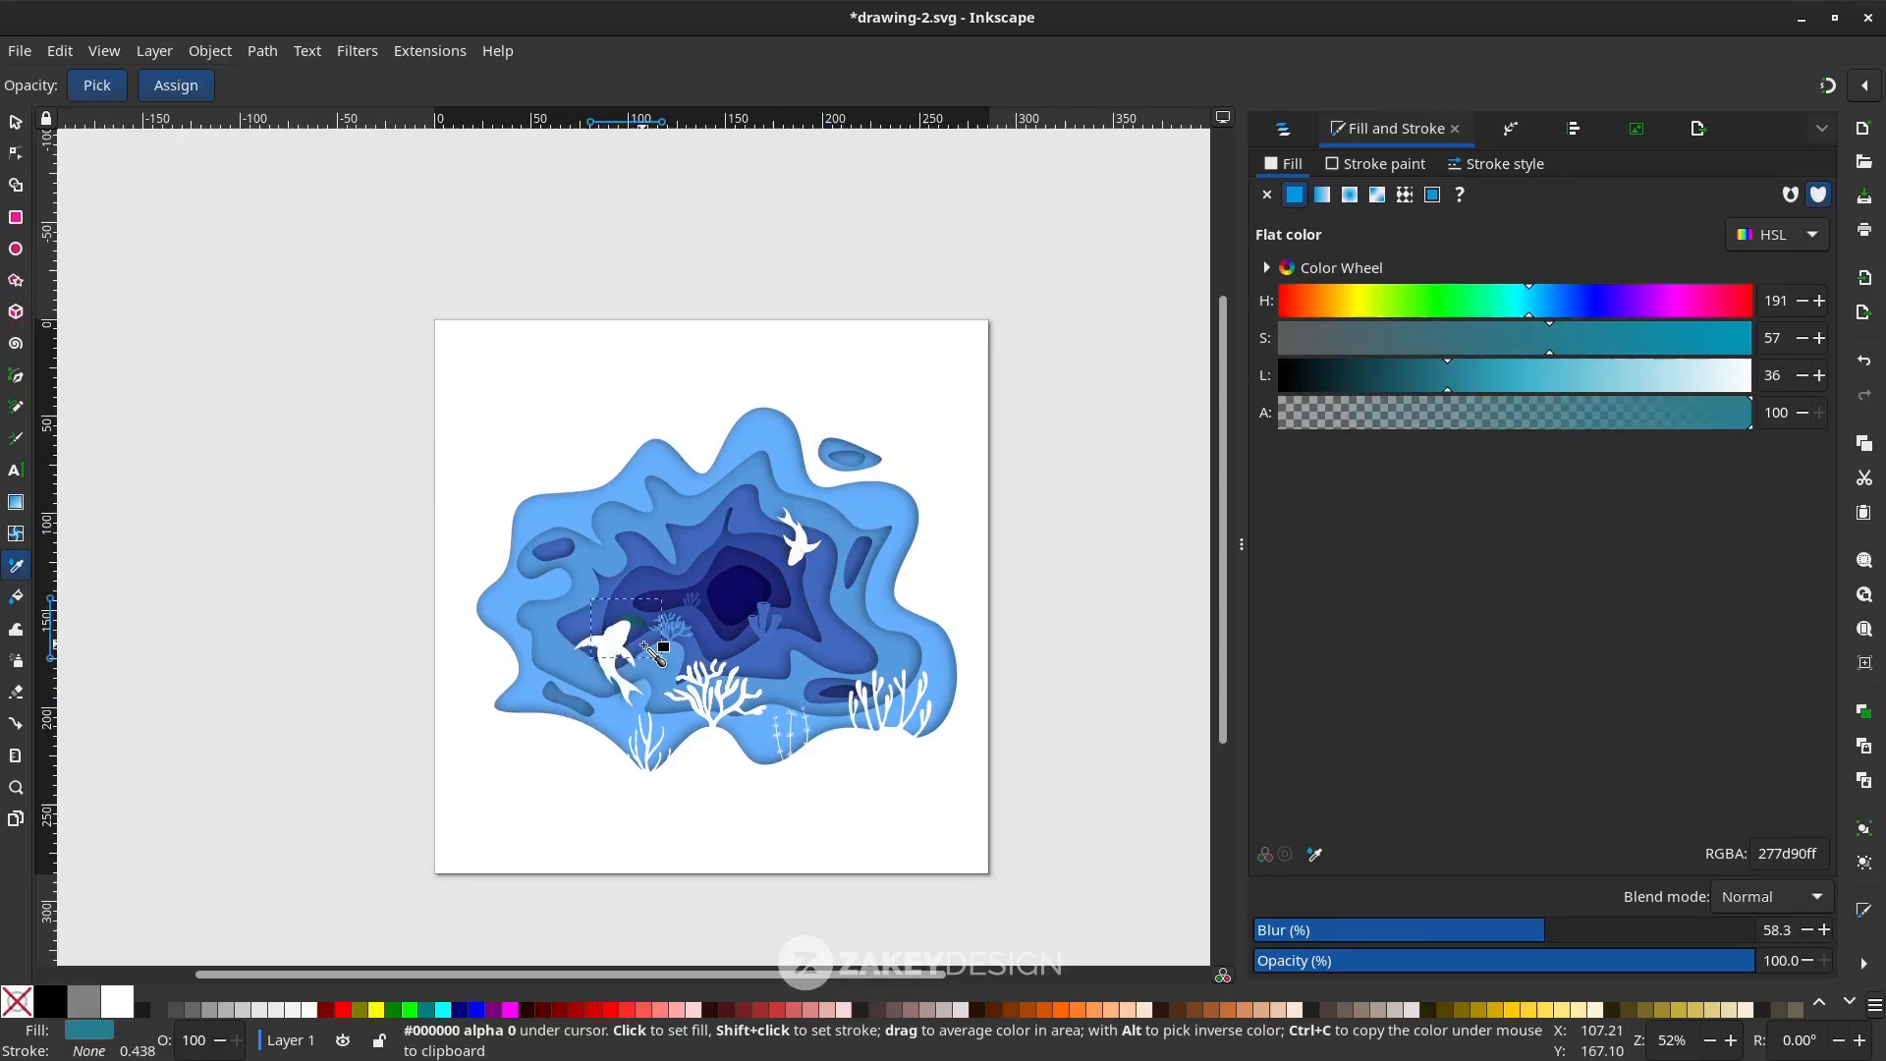
click(657, 653)
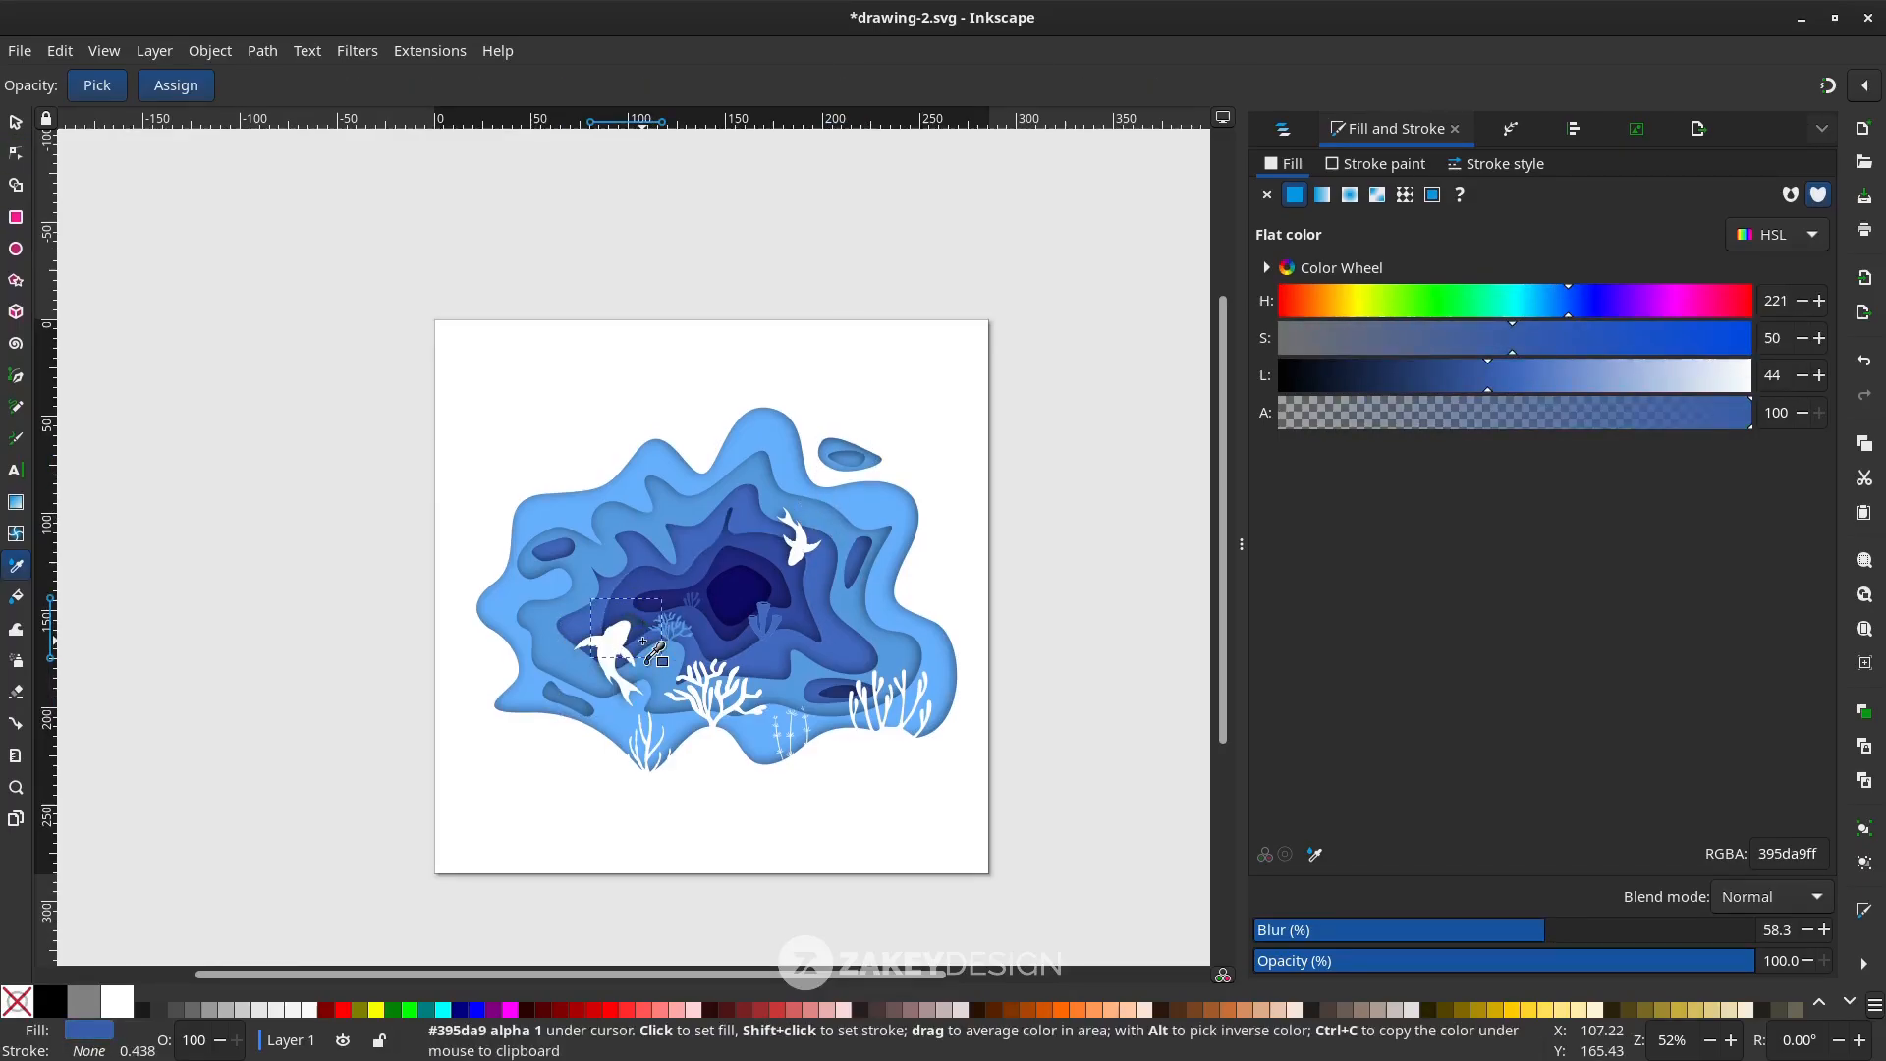
scroll(643, 641, up, 2)
click(686, 562)
key(n)
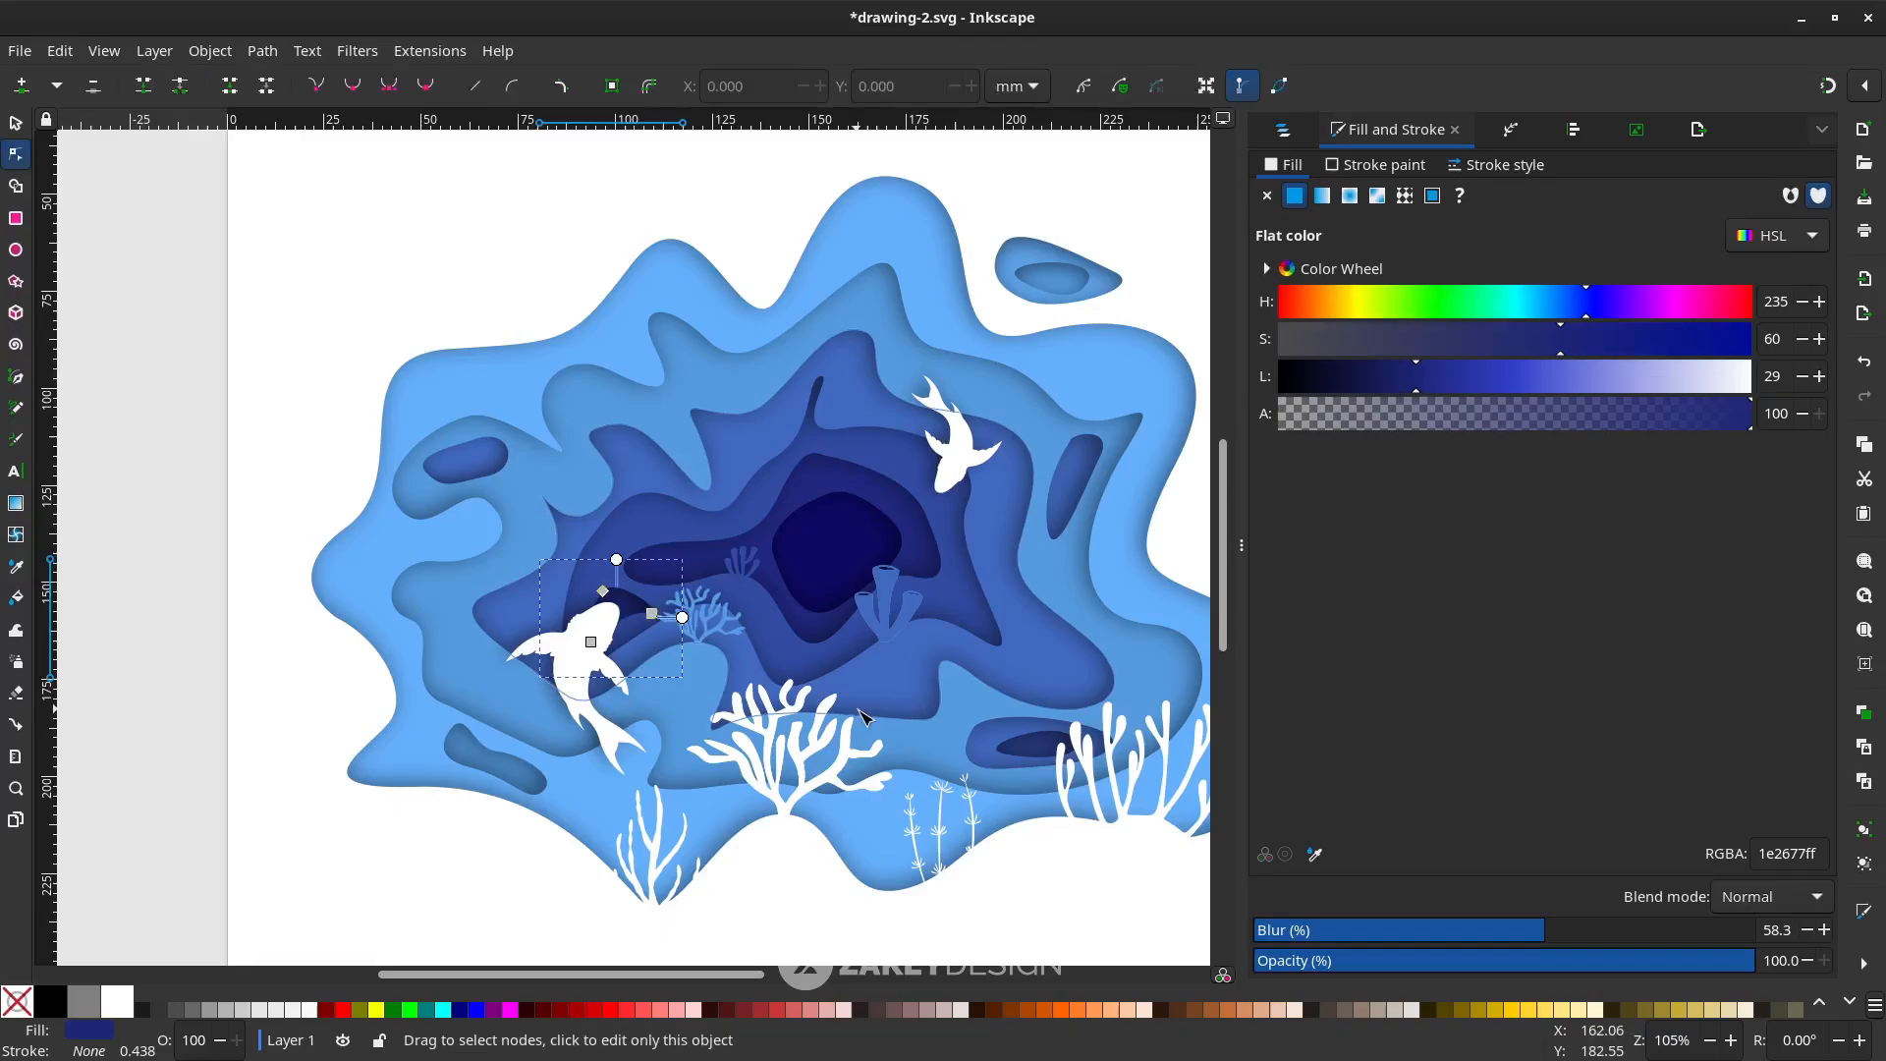
key(s)
scroll(863, 718, down, 3)
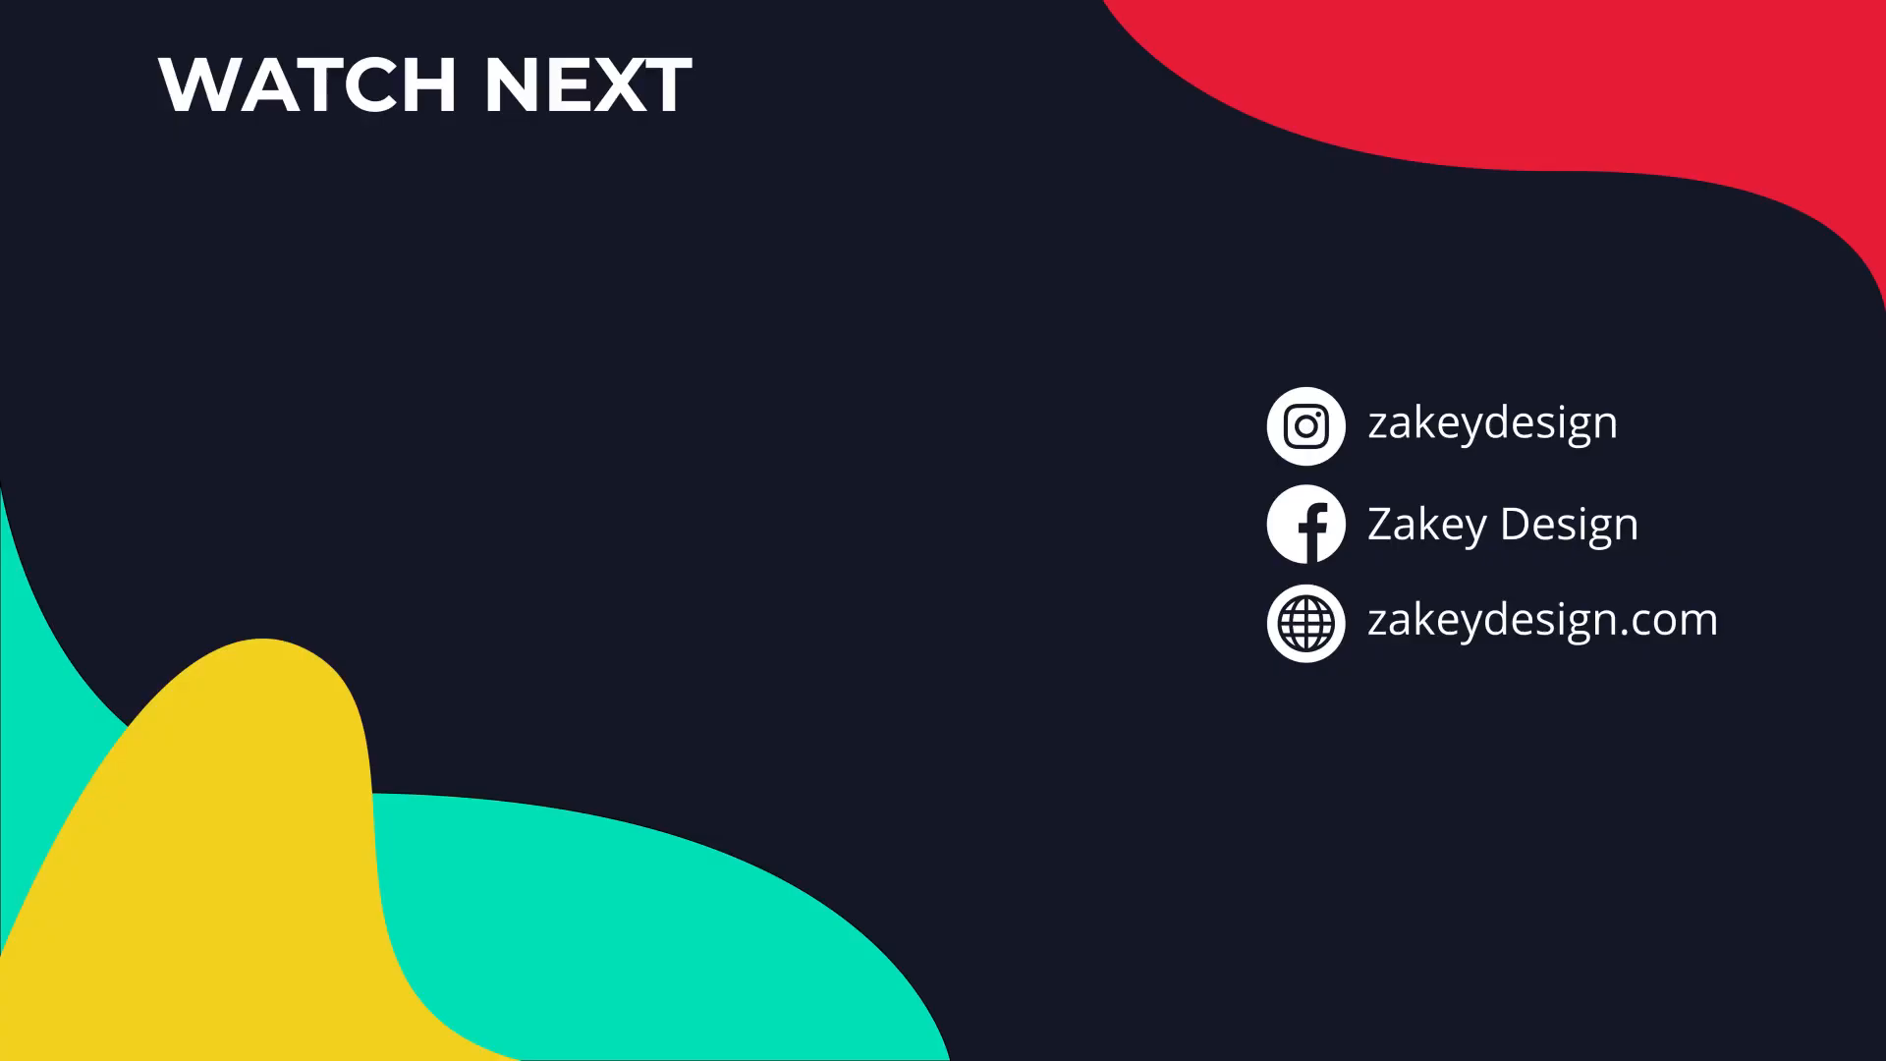